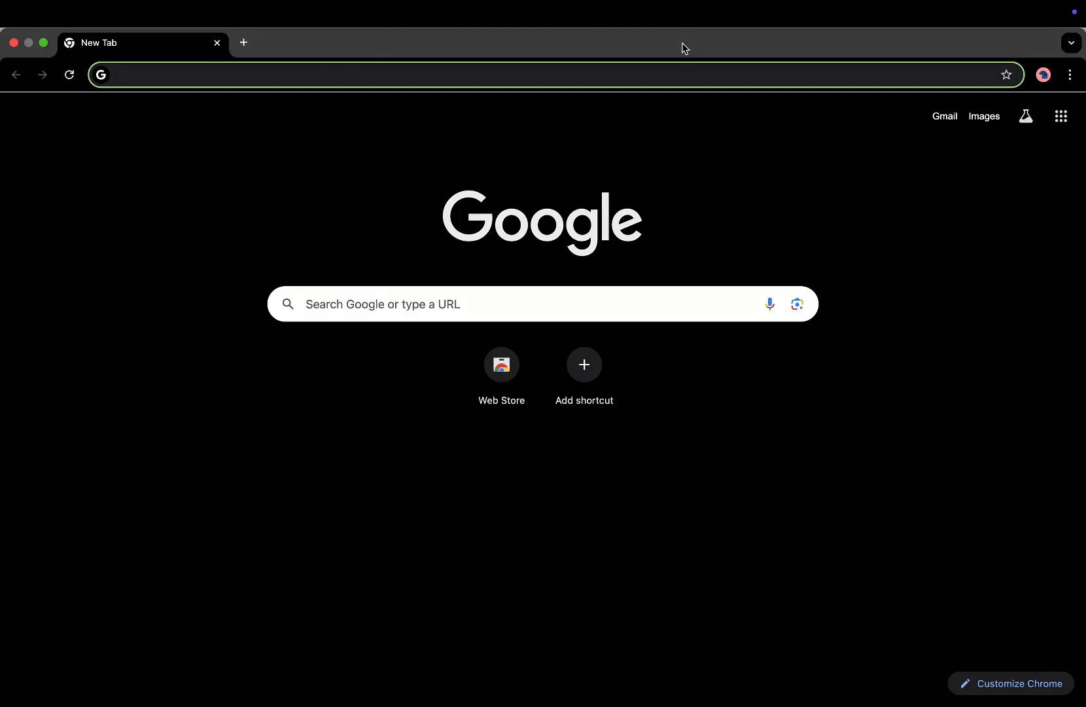
# Search Google for 'eurocraft' and open the 'Eurocraft USA – Made in the USA' site.
pyautogui.write('eurocraft')
pyautogui.press('Delete')
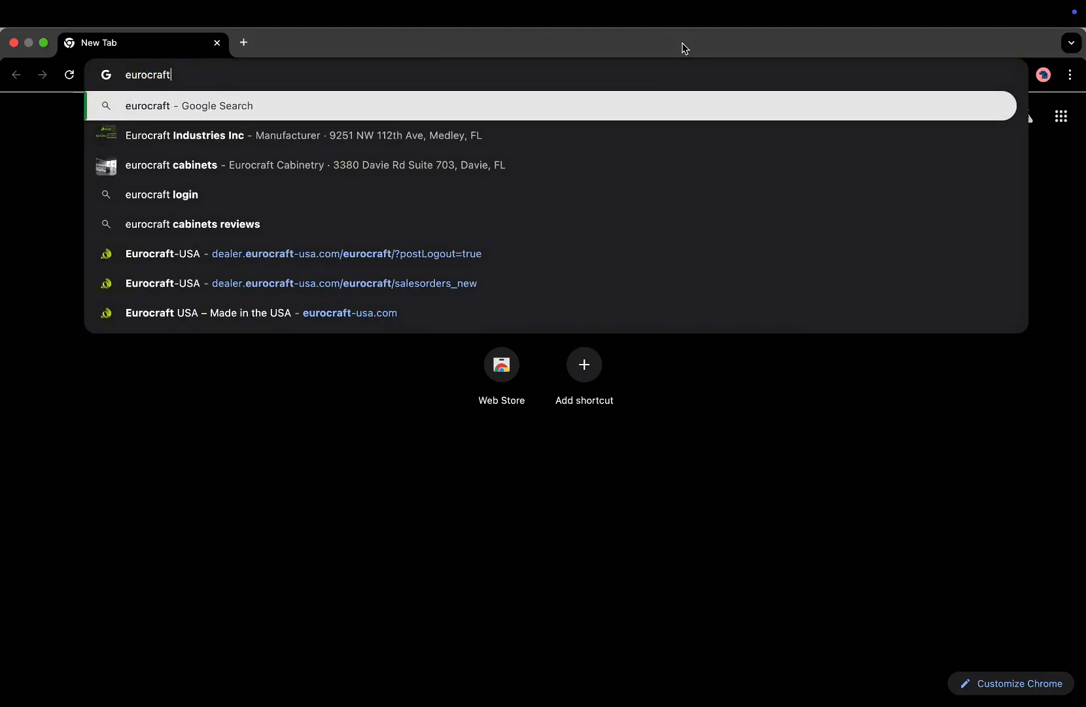
pyautogui.press('Return')
pyautogui.scroll(-5, 328, 346)
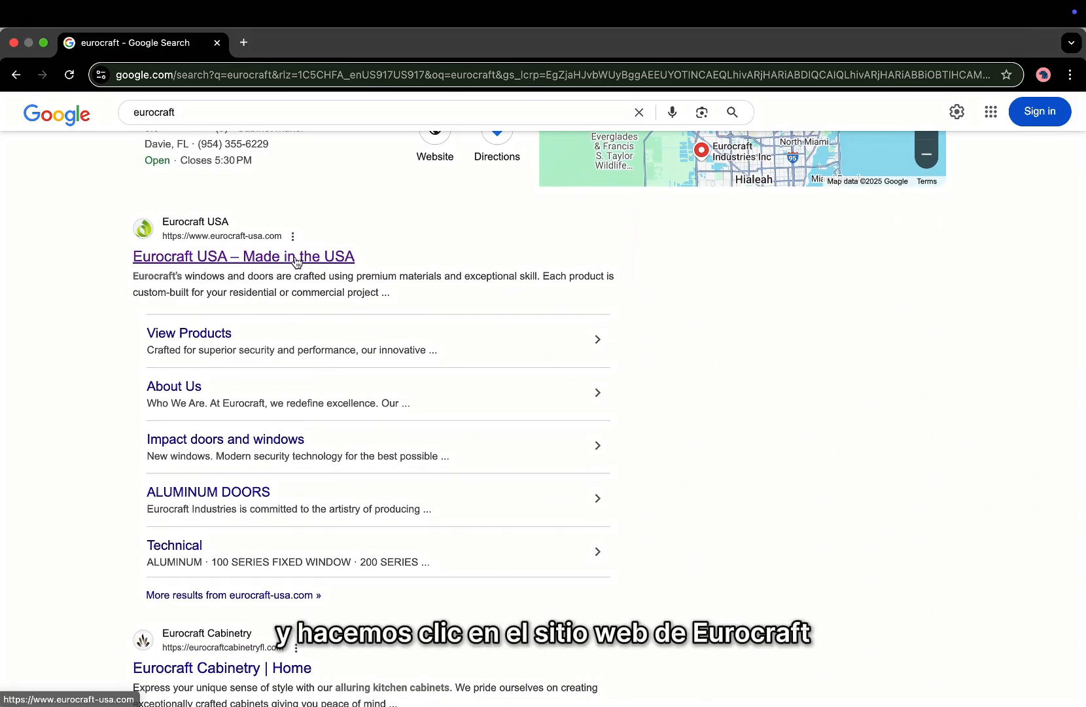
pyautogui.click(296, 261)
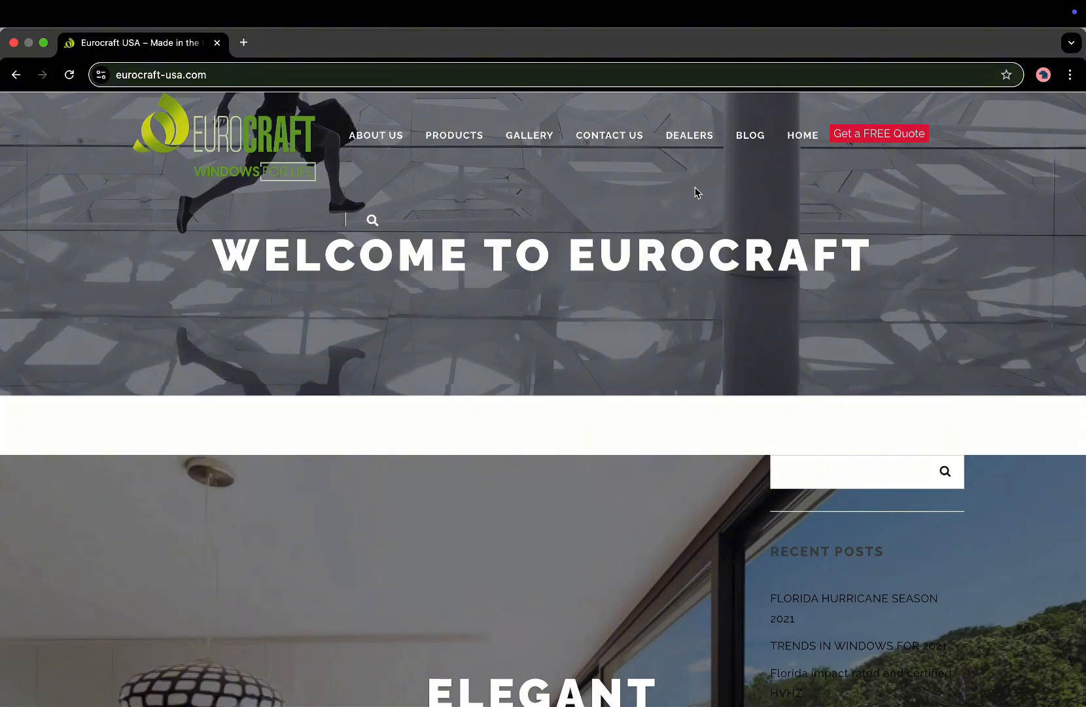
# Log in through the DEALERS page and open the Quotes / Sales Orders list.
pyautogui.click(690, 138)
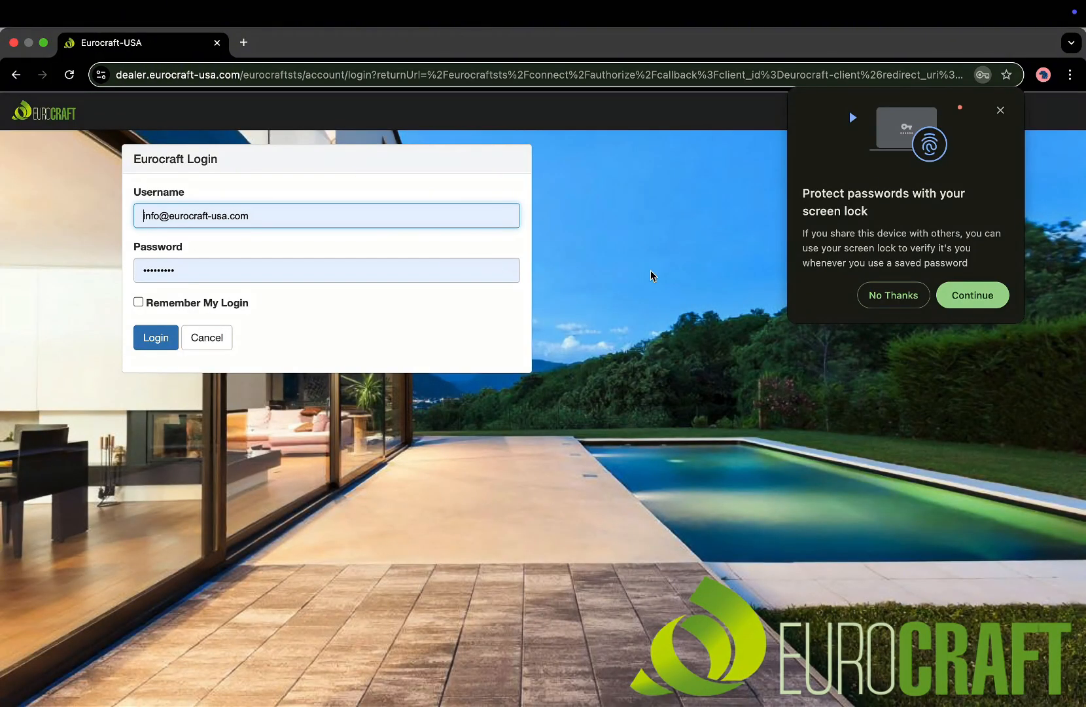
pyautogui.click(874, 298)
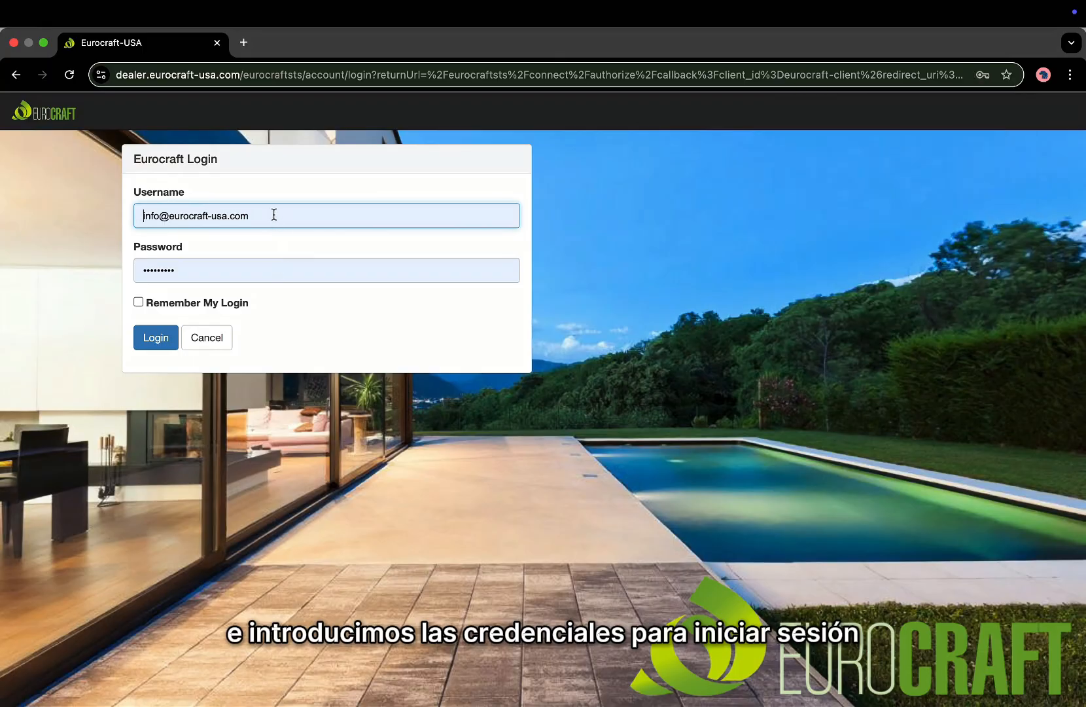
pyautogui.click(152, 344)
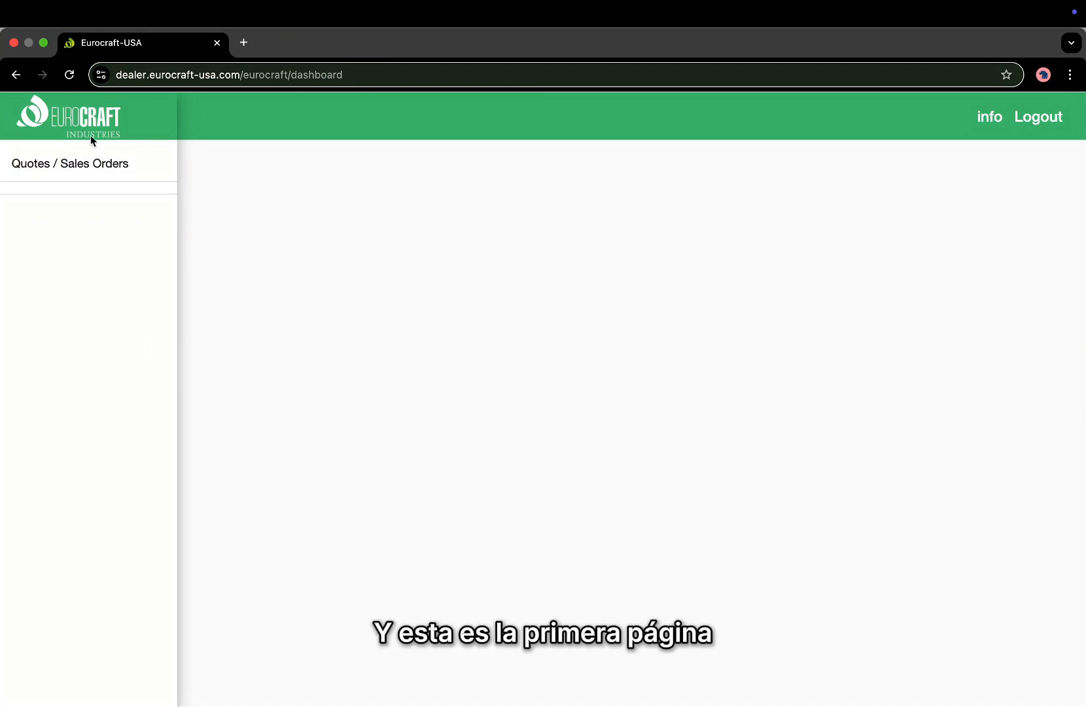
pyautogui.click(87, 173)
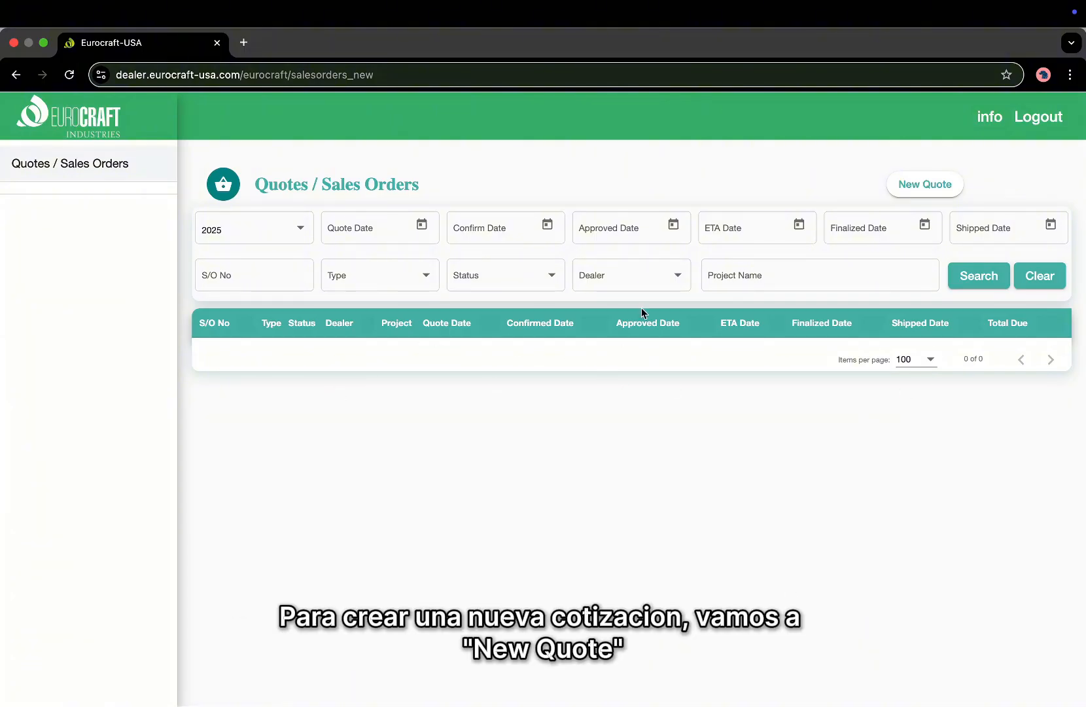
# Create a new quote for project TEST with markup 0.00, leaving Customer Tax Exempt unchecked.
pyautogui.click(922, 192)
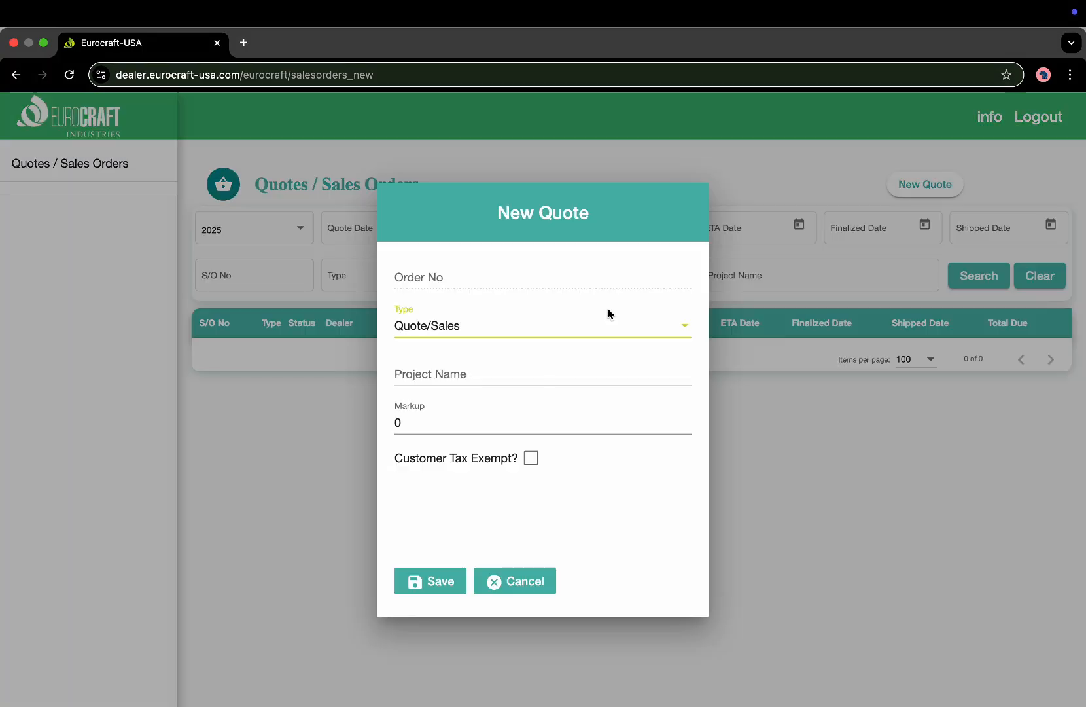
pyautogui.click(527, 369)
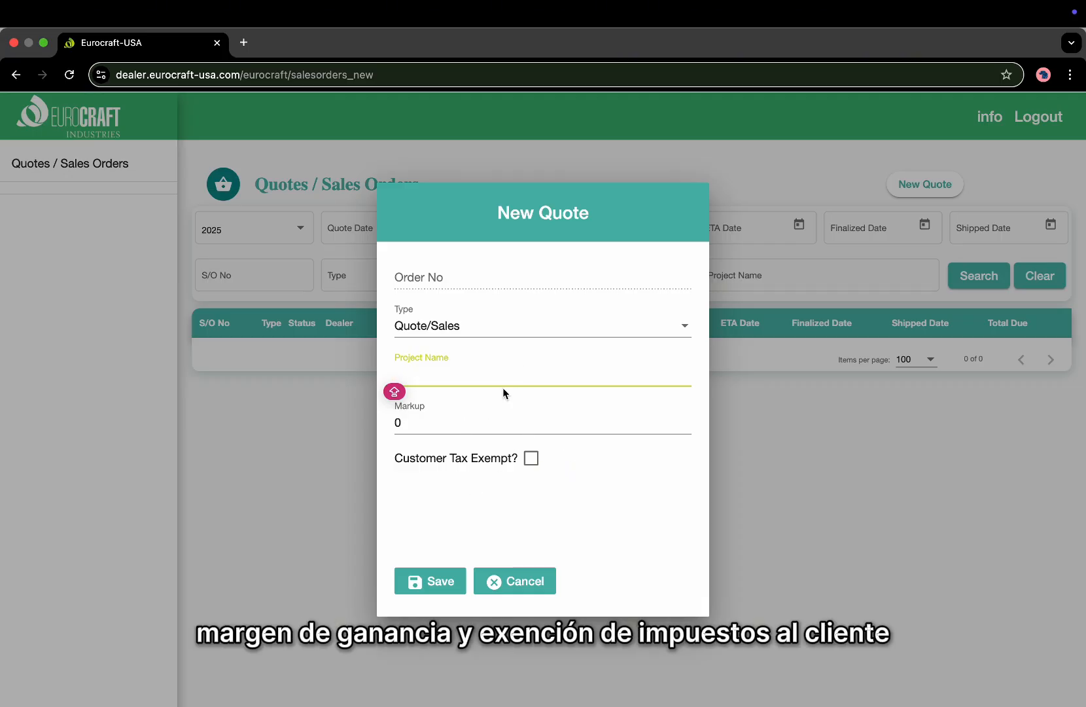
pyautogui.click(476, 372)
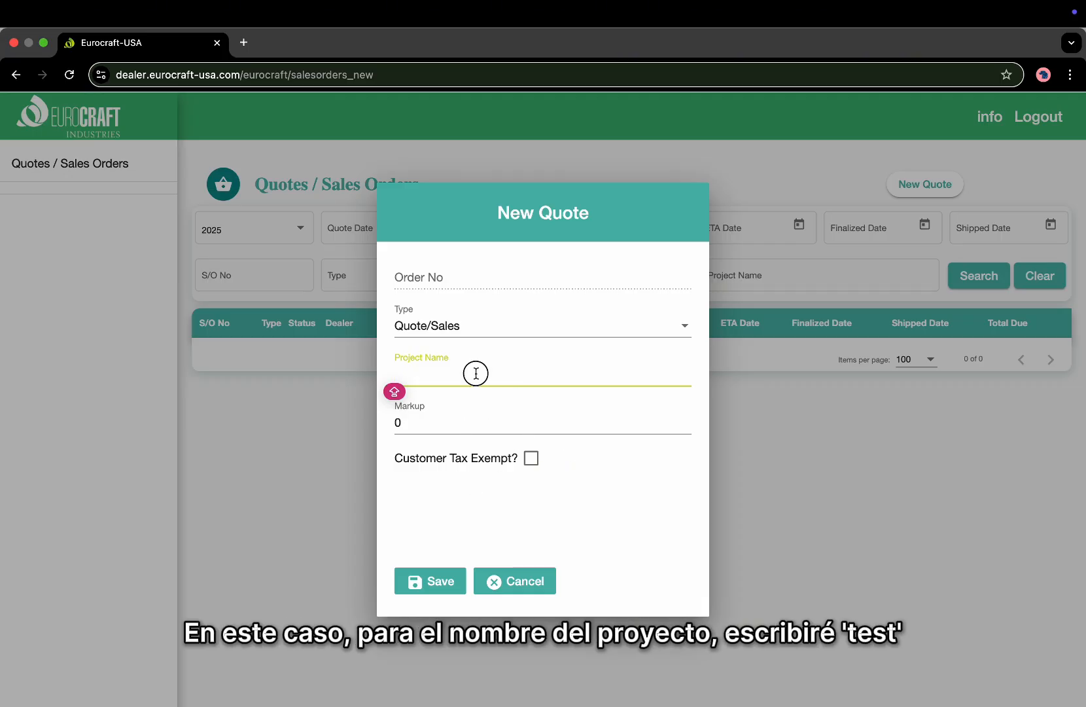
pyautogui.write('TEST')
pyautogui.click(448, 422)
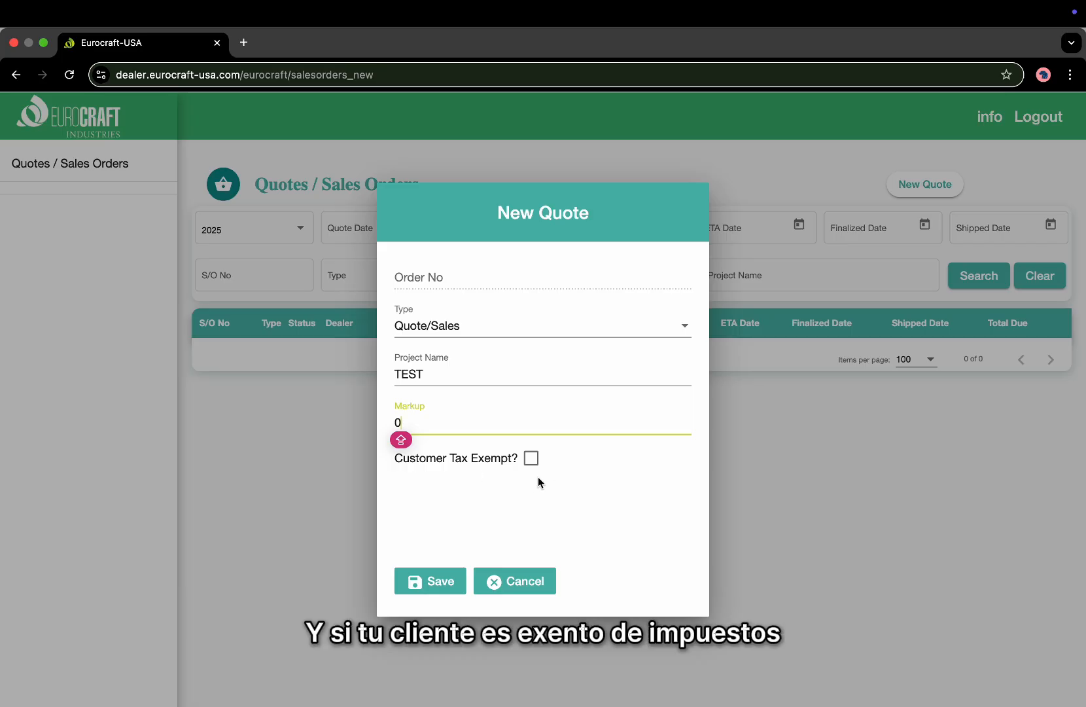
pyautogui.click(532, 460)
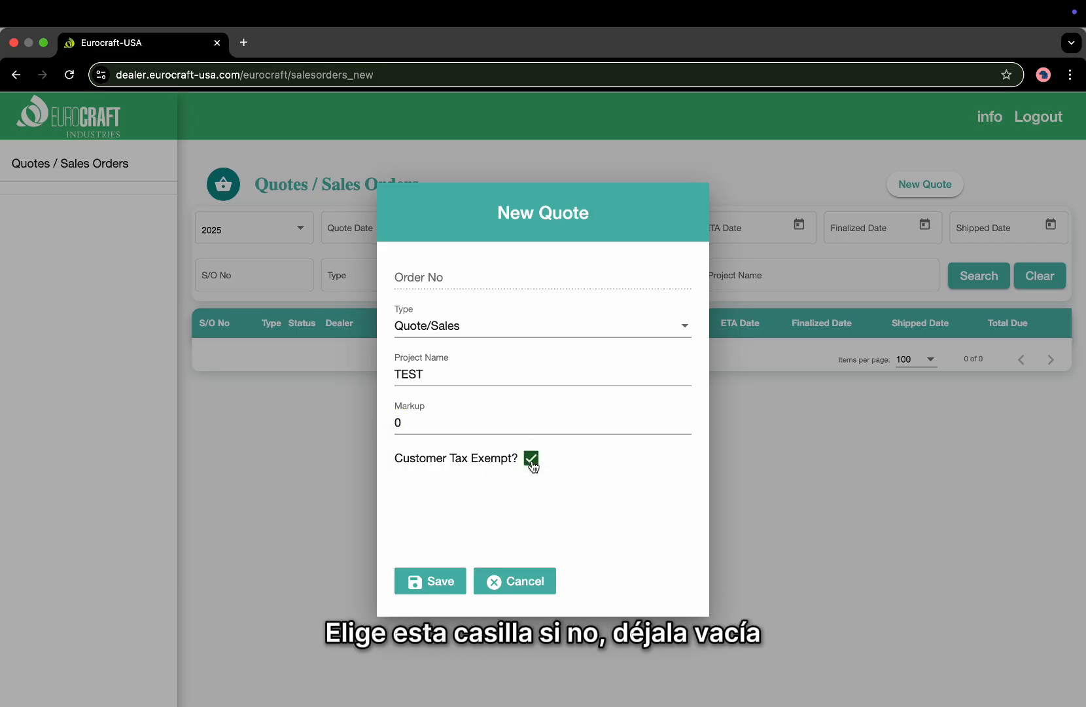
pyautogui.click(531, 459)
pyautogui.click(437, 427)
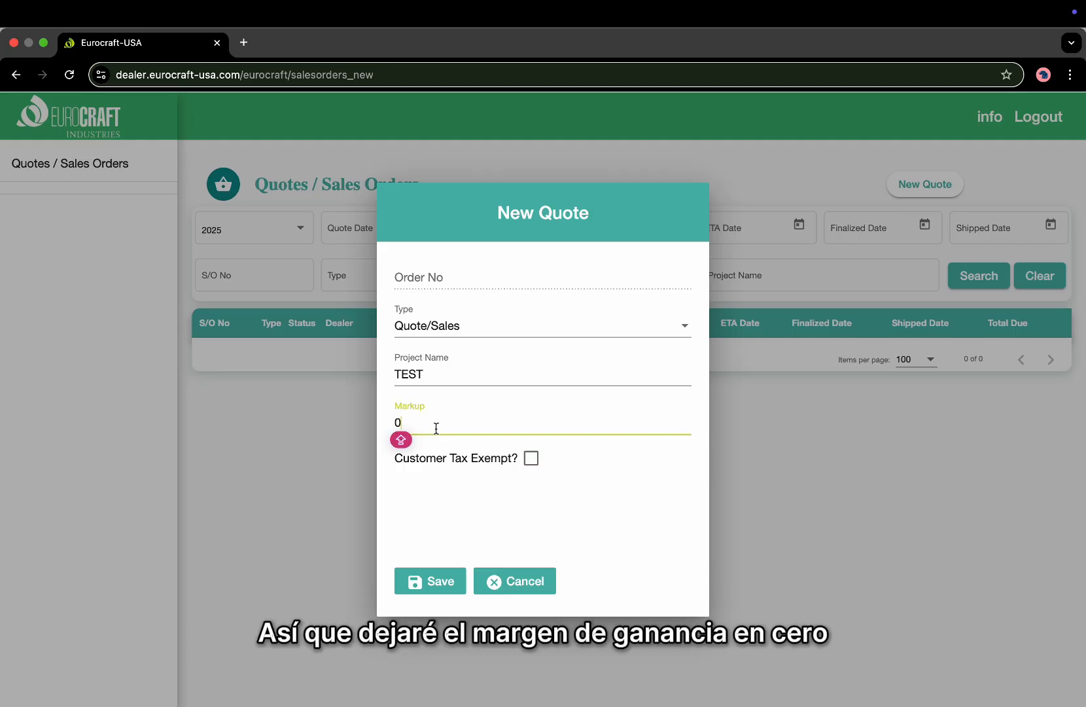
pyautogui.write('.00')
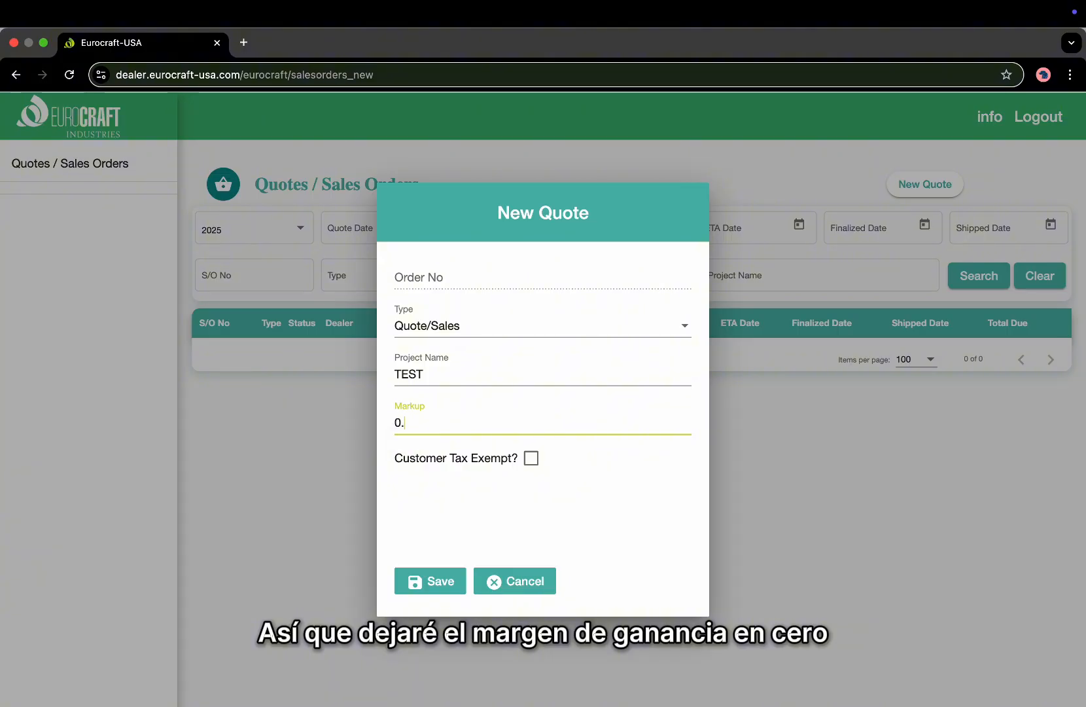
# Save the TEST quote as quote 34714 and review its client information and empty order lines.
pyautogui.click(428, 582)
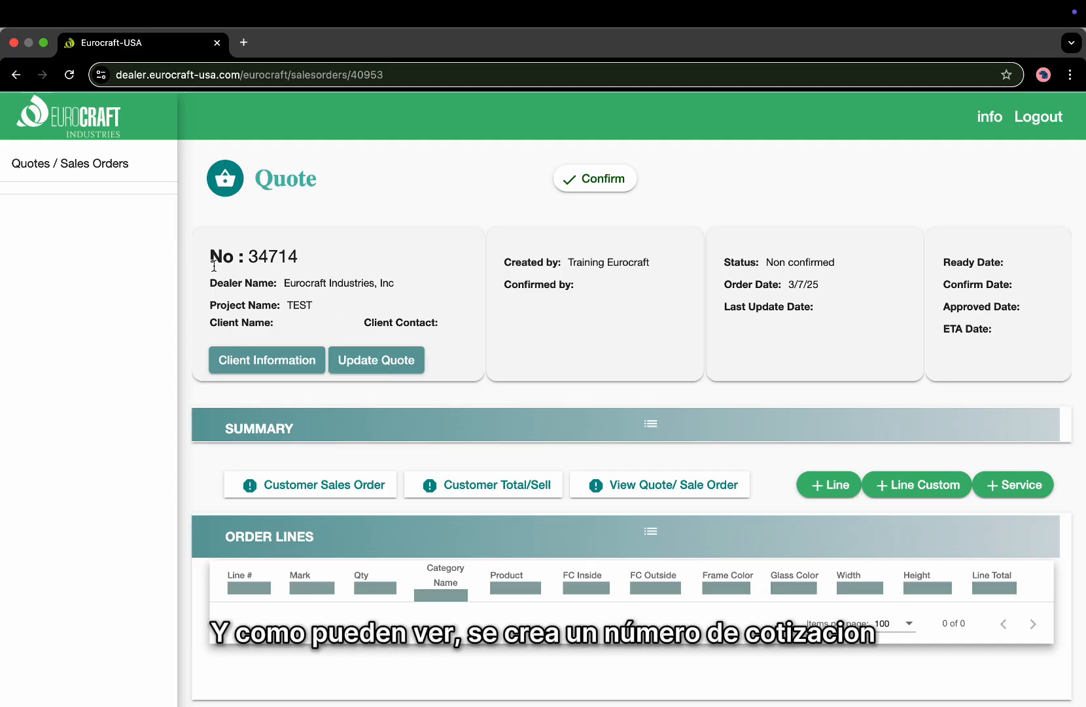
pyautogui.moveTo(211, 260); pyautogui.dragTo(310, 261)
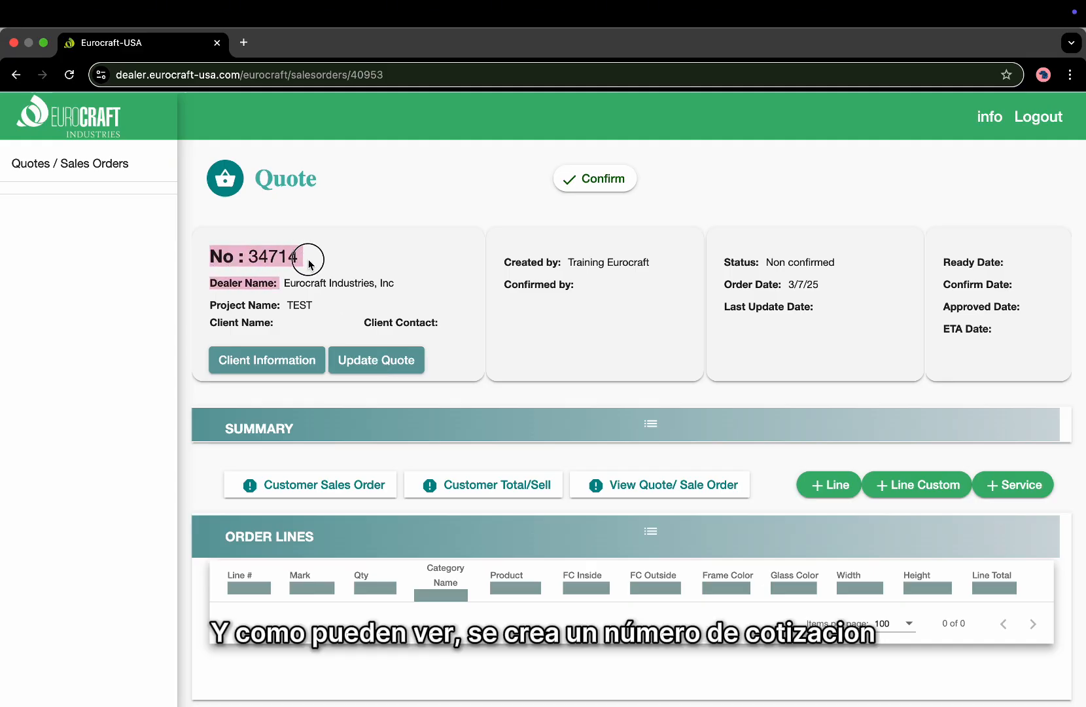
pyautogui.click(310, 264)
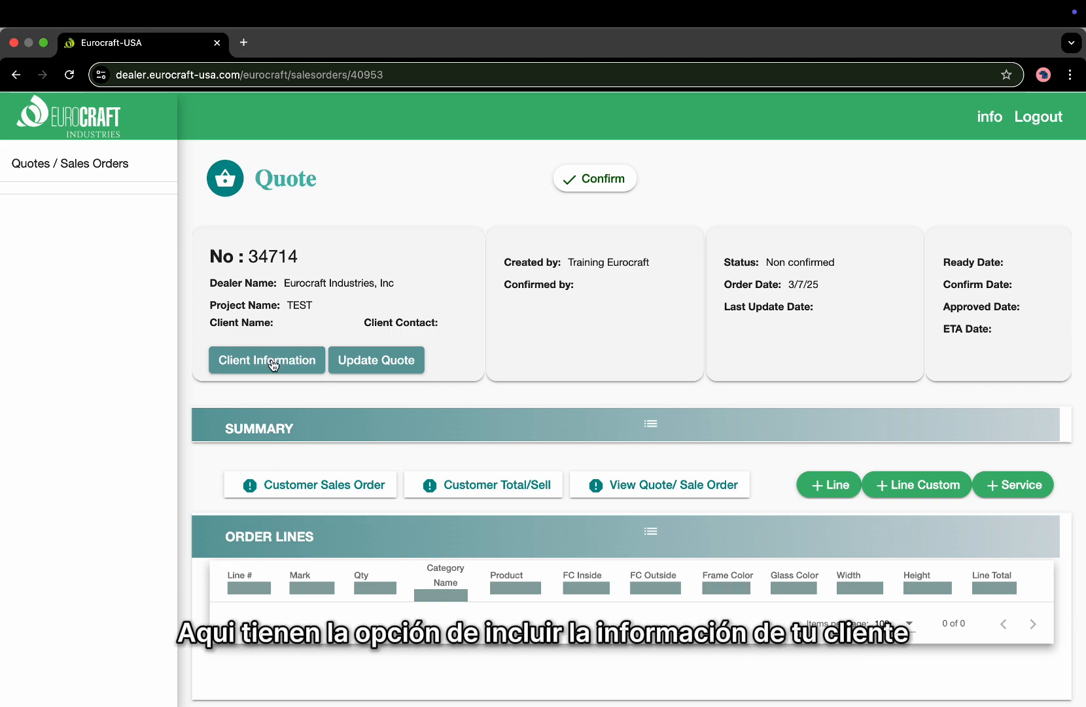
pyautogui.click(274, 363)
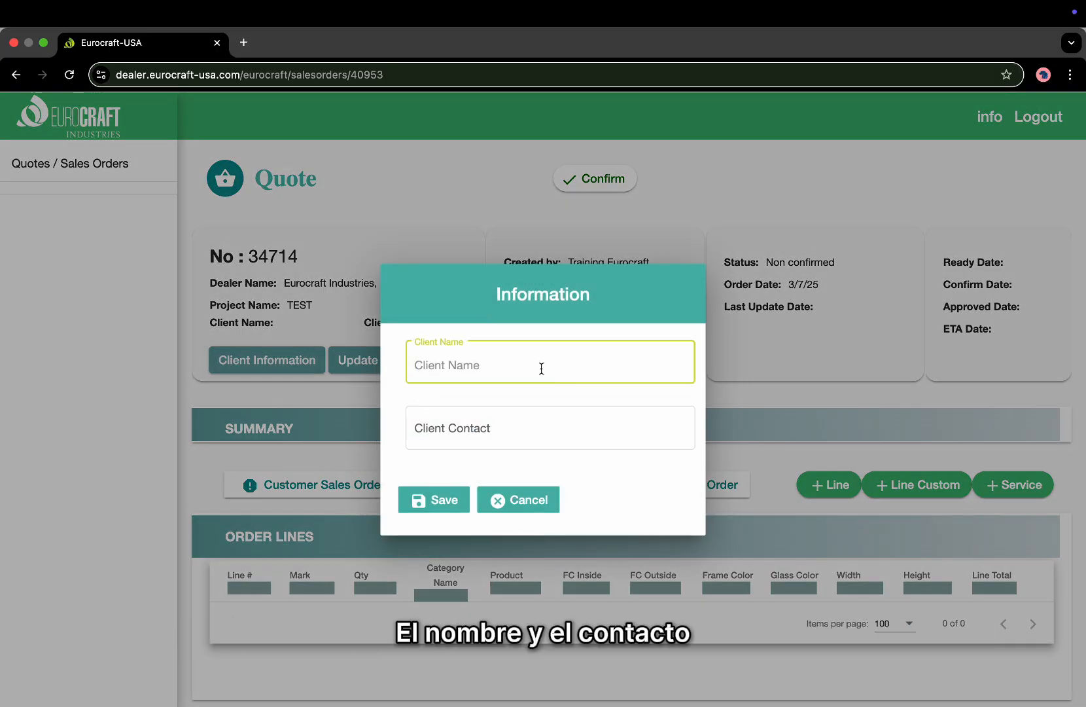
pyautogui.click(525, 500)
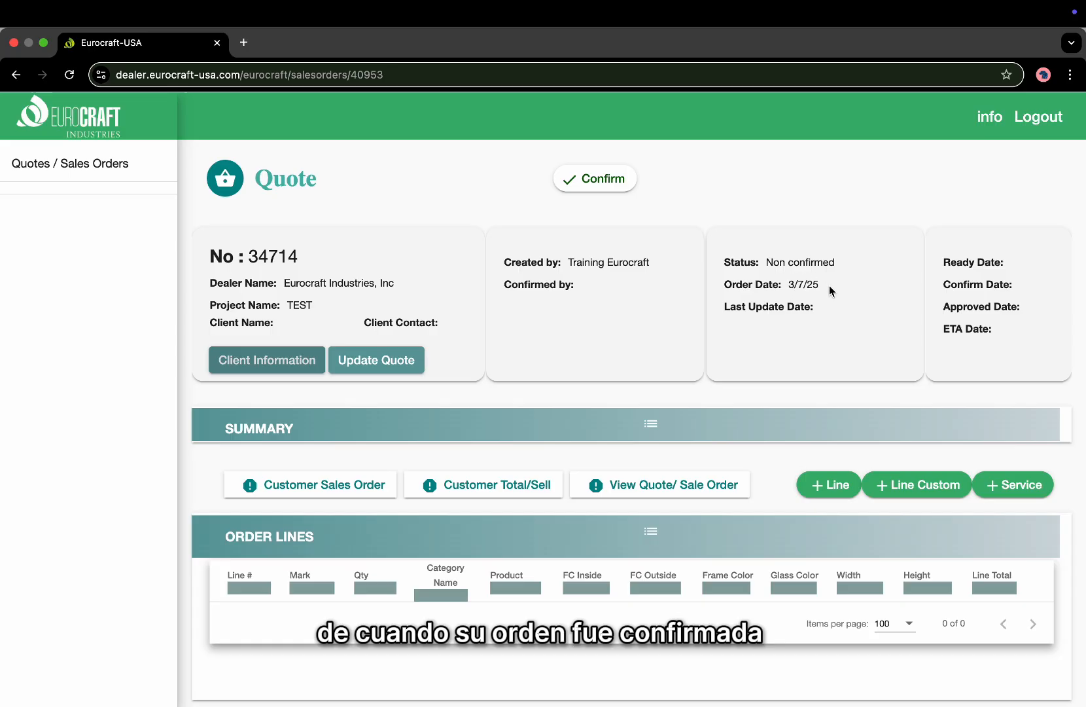
pyautogui.scroll(-1, 683, 415)
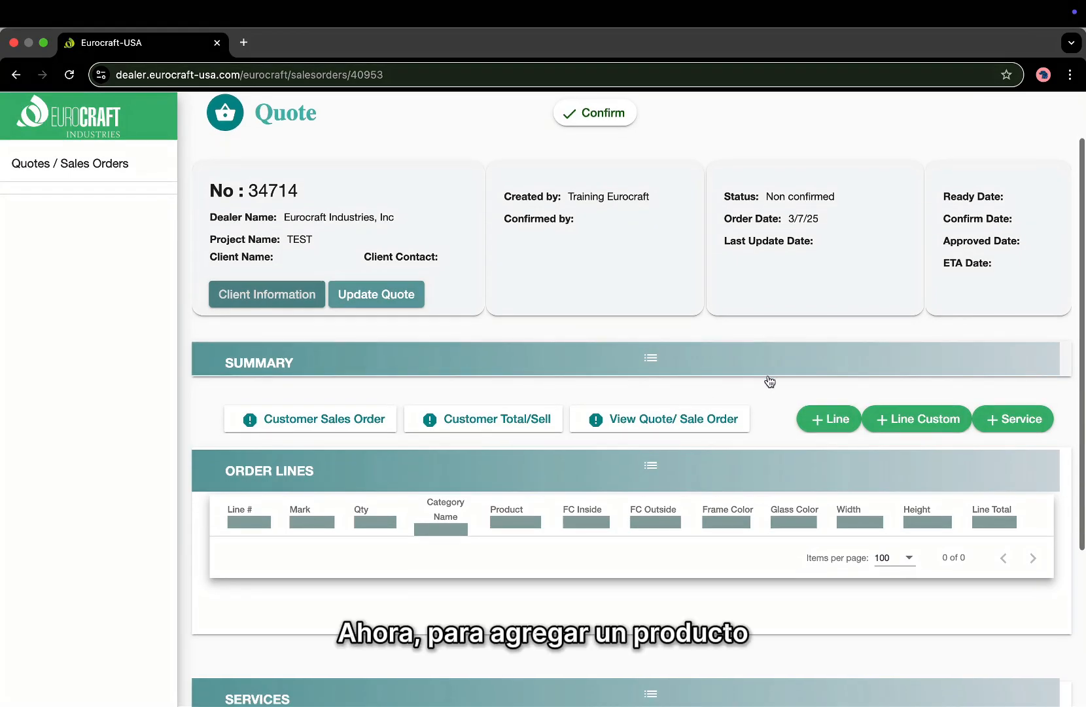
# Add a line: quantity 1, mark A, ALUMINUM series, WINDOW (ALUMINUM), category EC-100 FIXED WINDOWS.
pyautogui.click(822, 429)
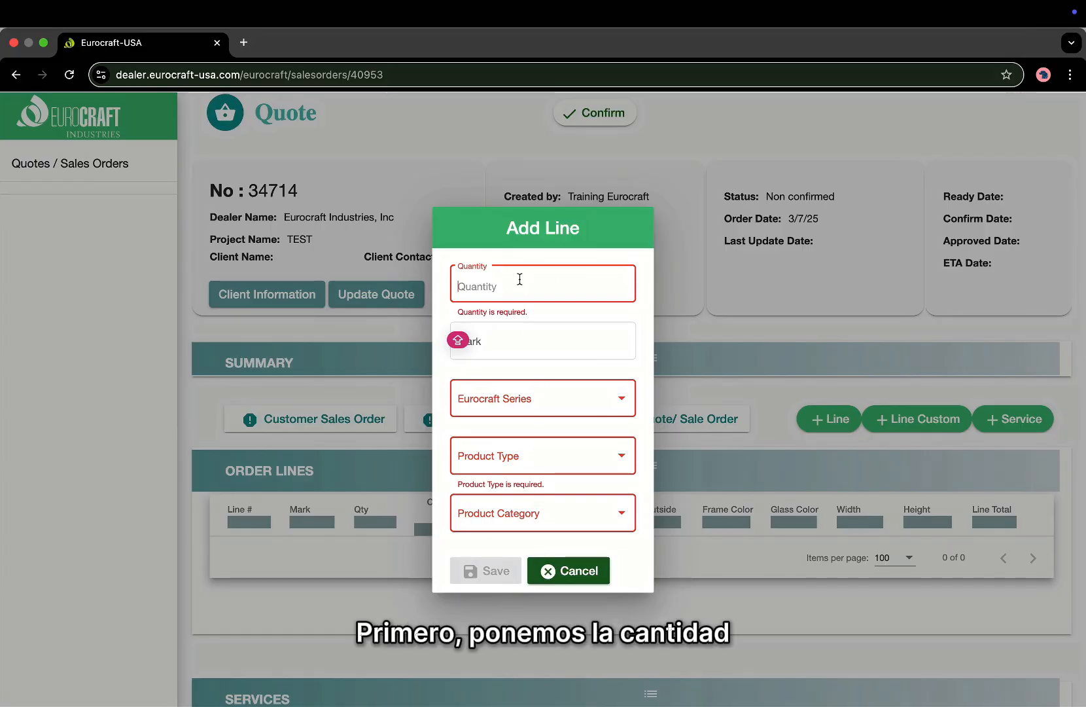
pyautogui.write('1')
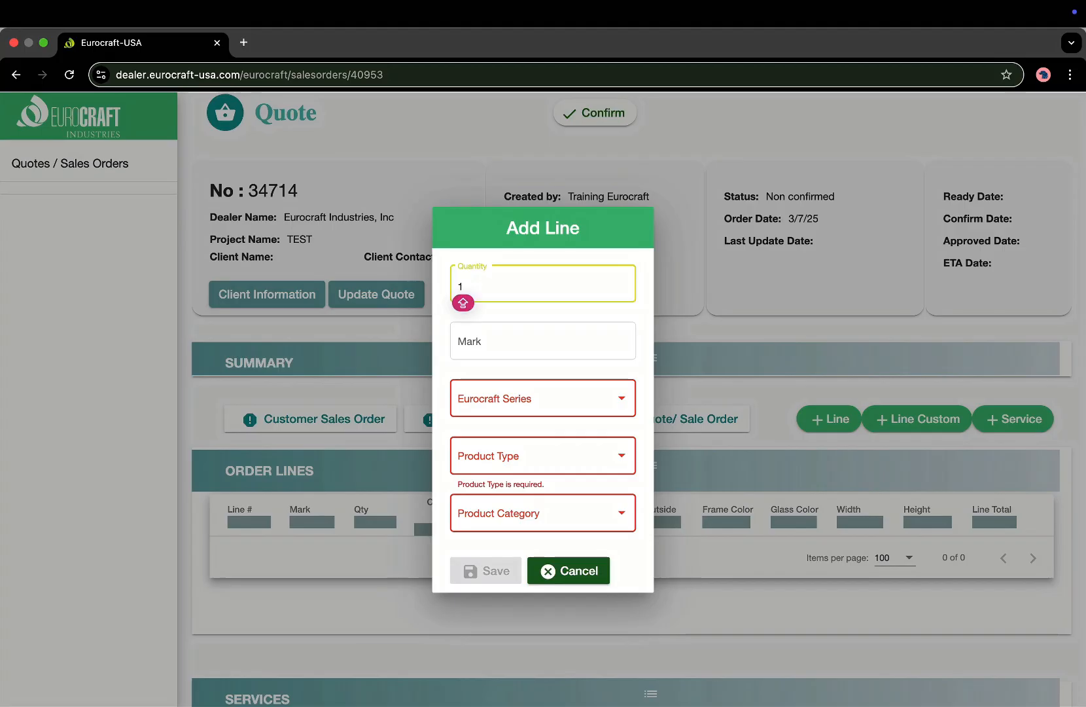
pyautogui.press('Tab')
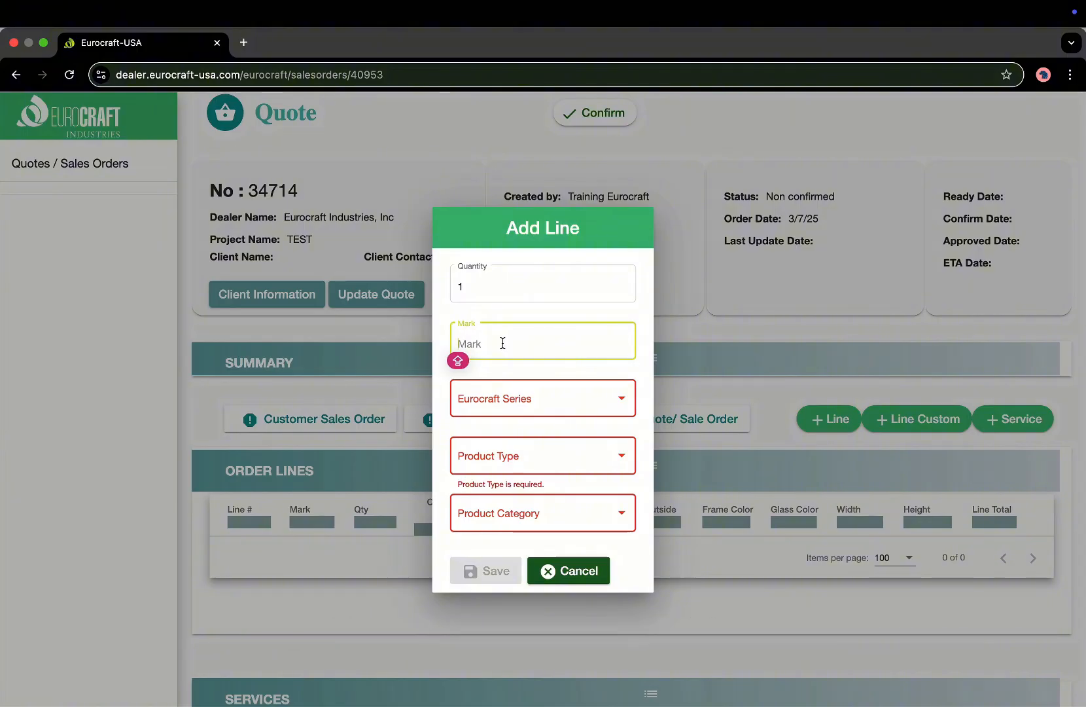
pyautogui.write('A')
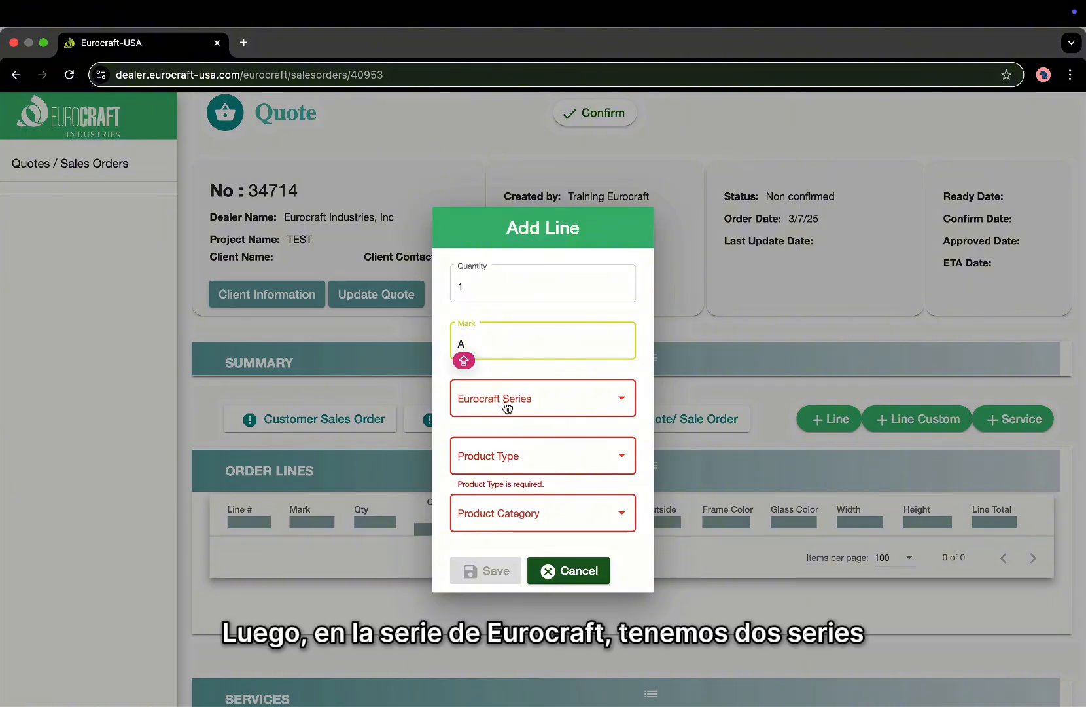
pyautogui.click(506, 405)
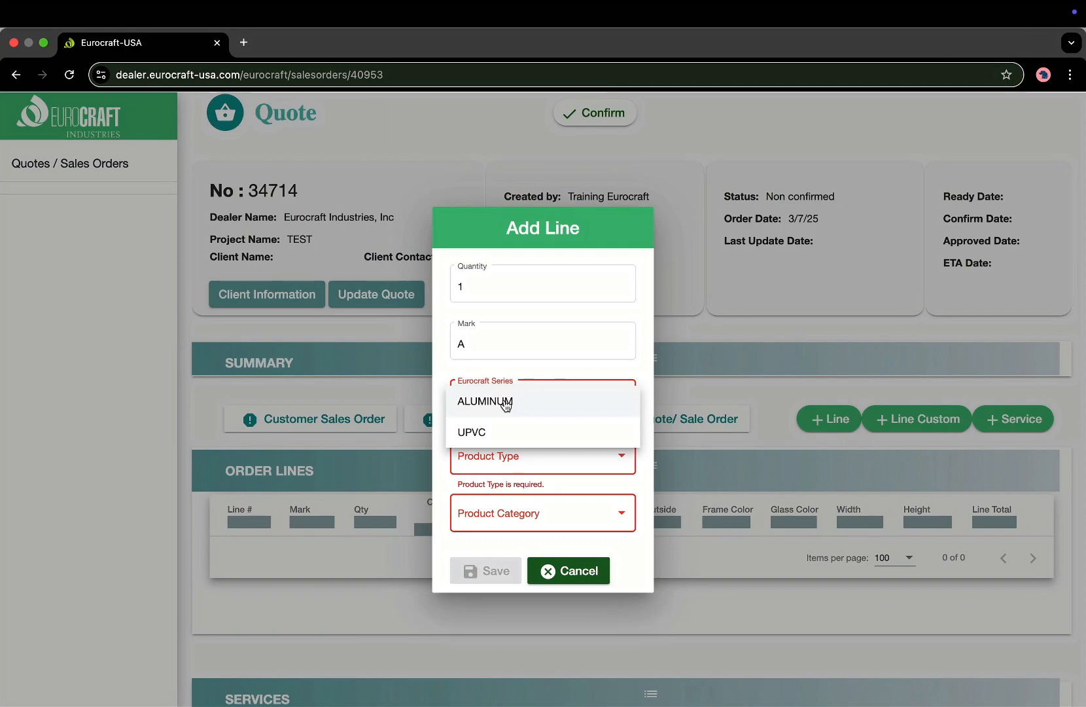
pyautogui.click(507, 402)
pyautogui.click(505, 457)
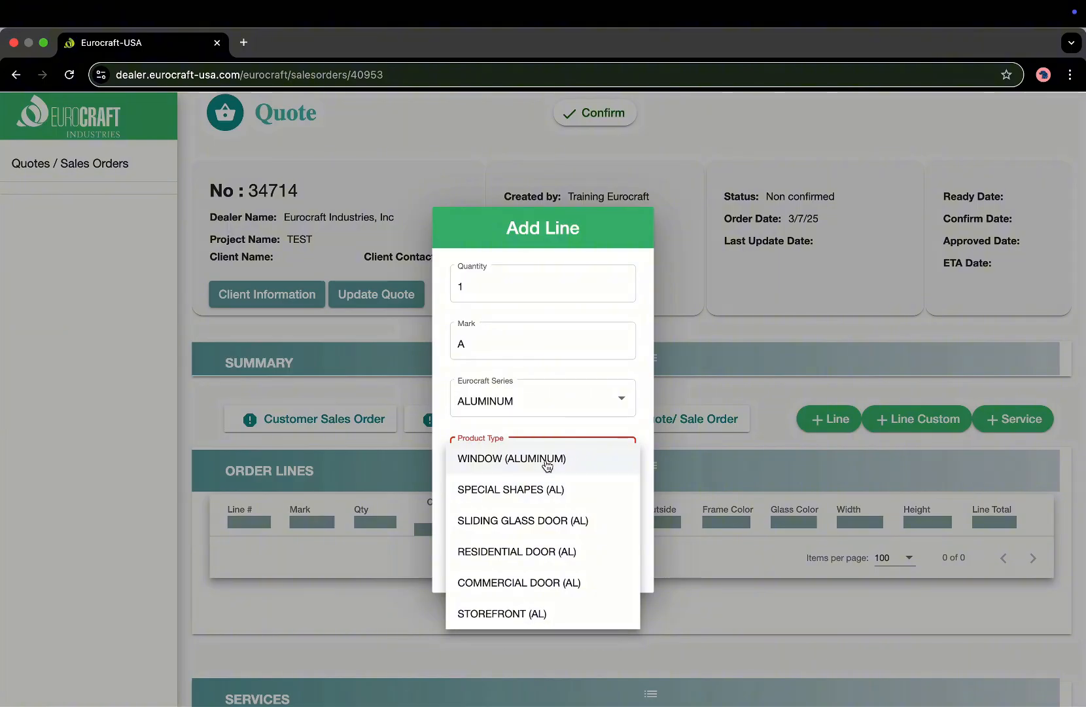
pyautogui.click(504, 460)
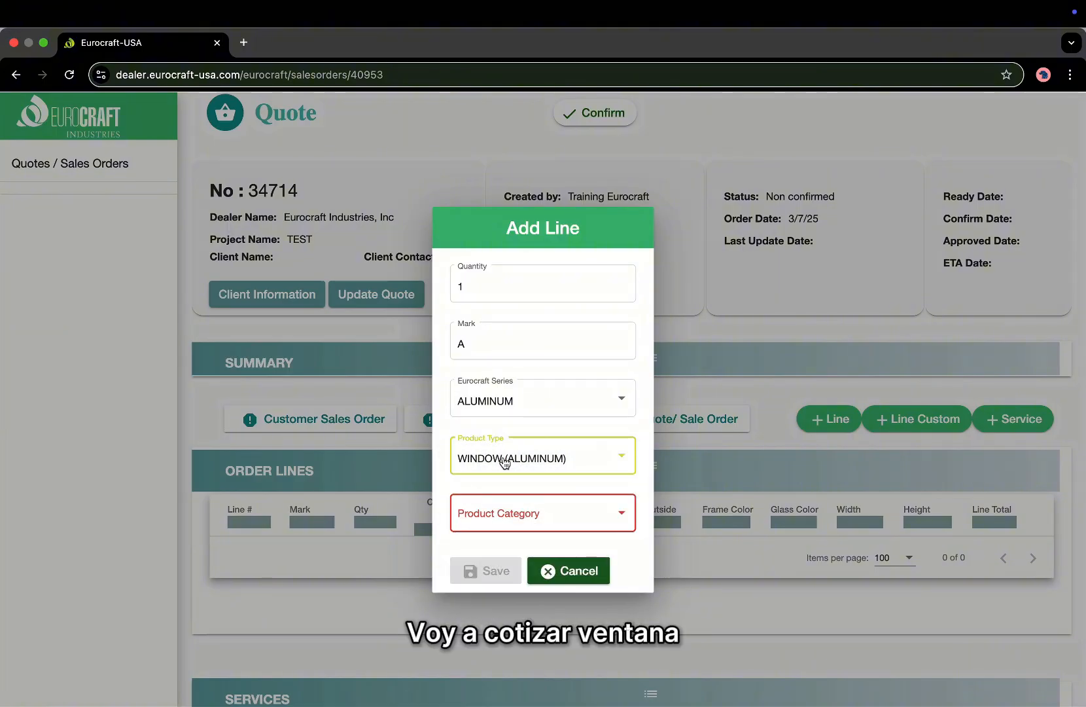
pyautogui.click(513, 520)
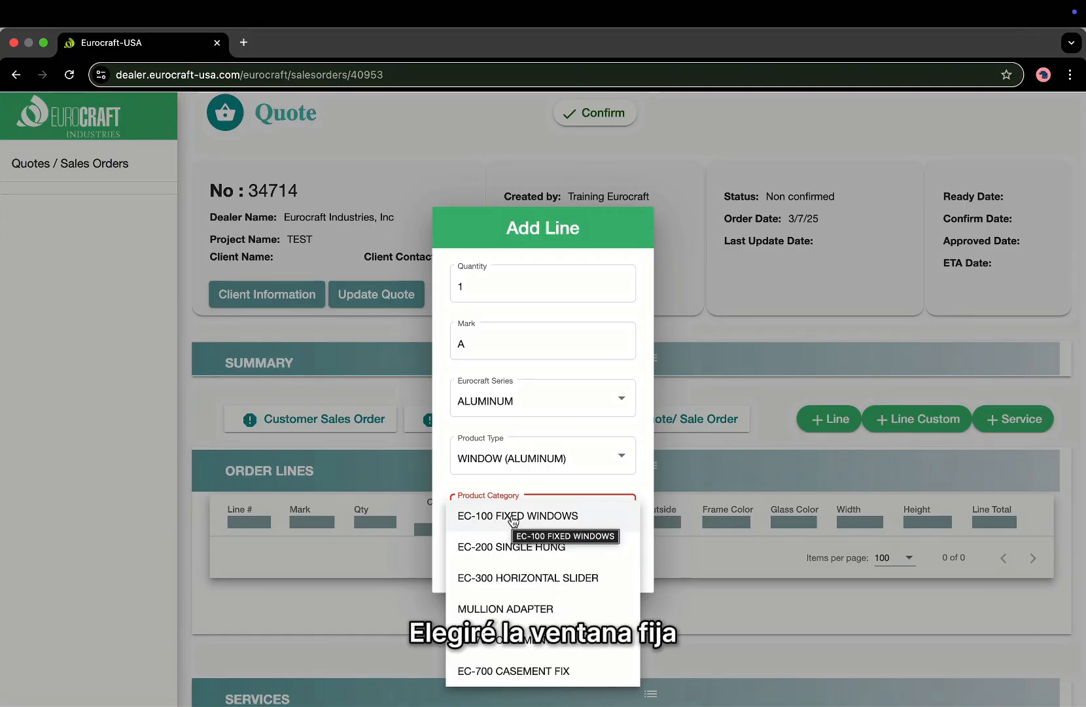
pyautogui.click(513, 517)
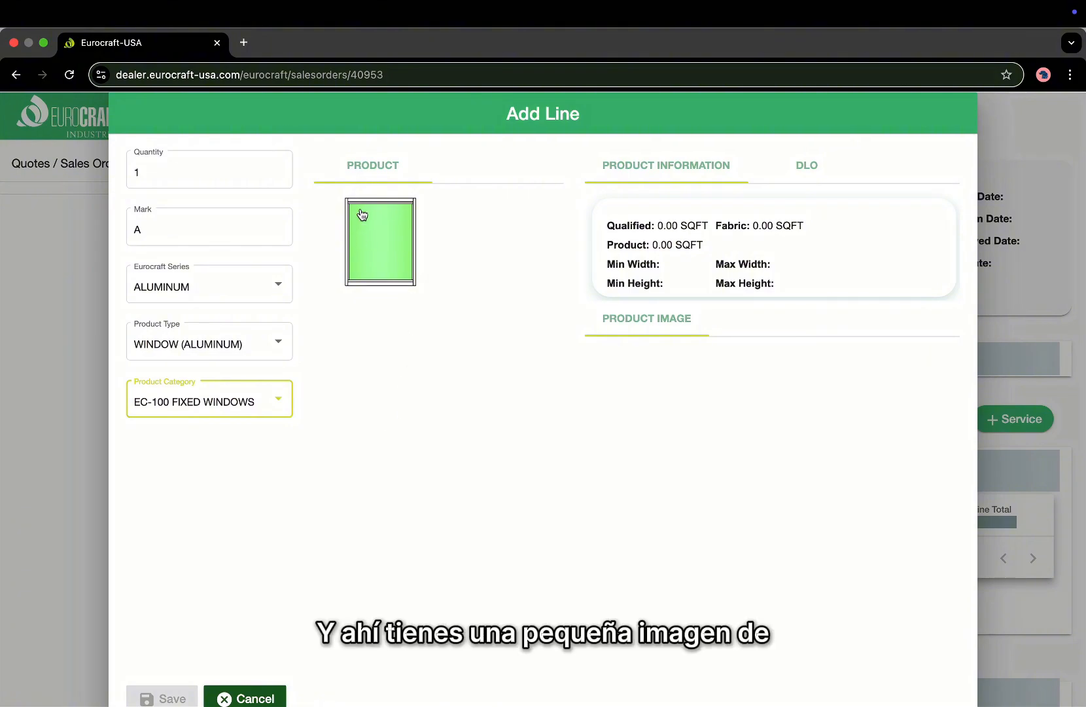
# Load the EC-100 fixed window product and choose Laminated (7/16) glass.
pyautogui.click(384, 265)
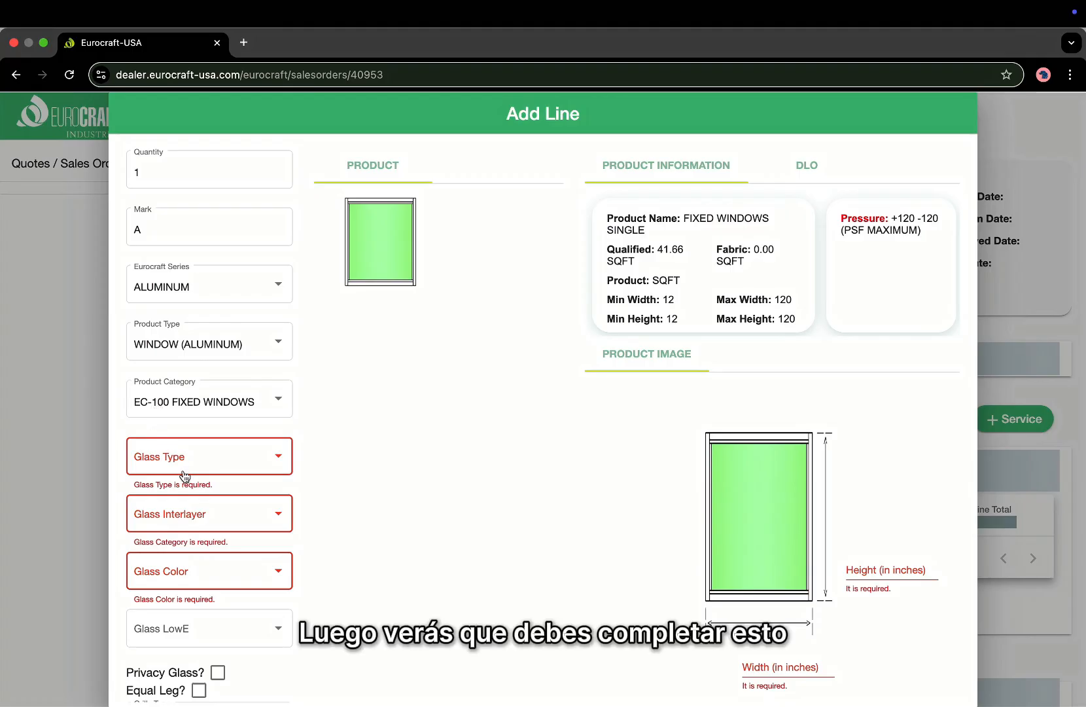
pyautogui.scroll(-5, 184, 476)
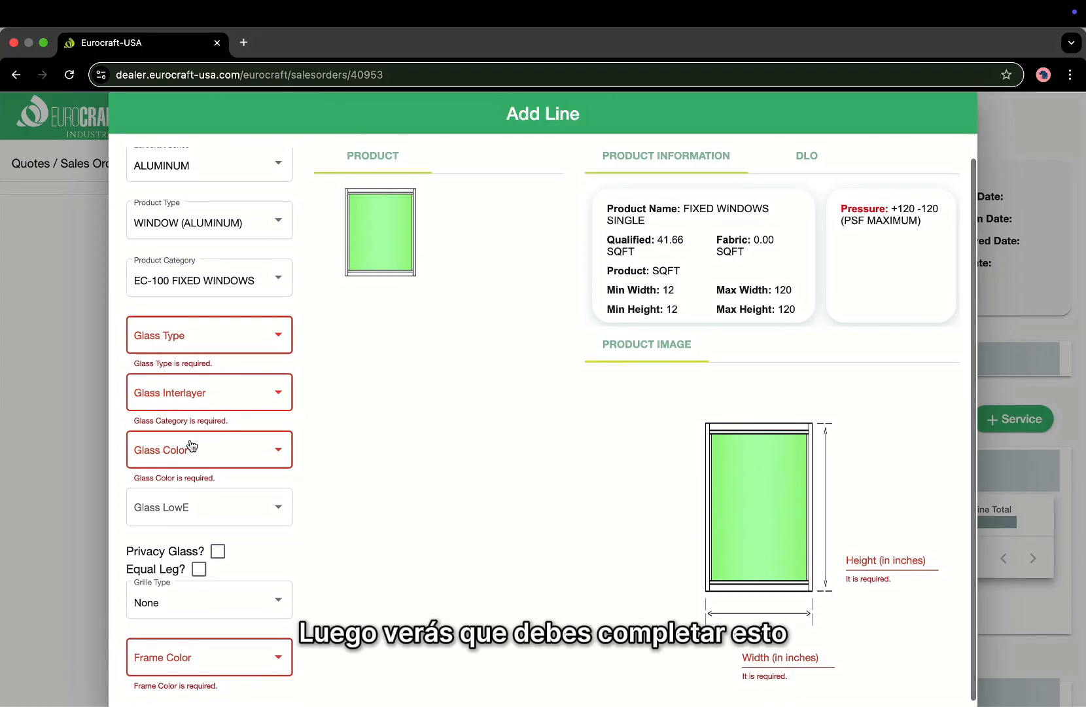
pyautogui.scroll(-2, 267, 658)
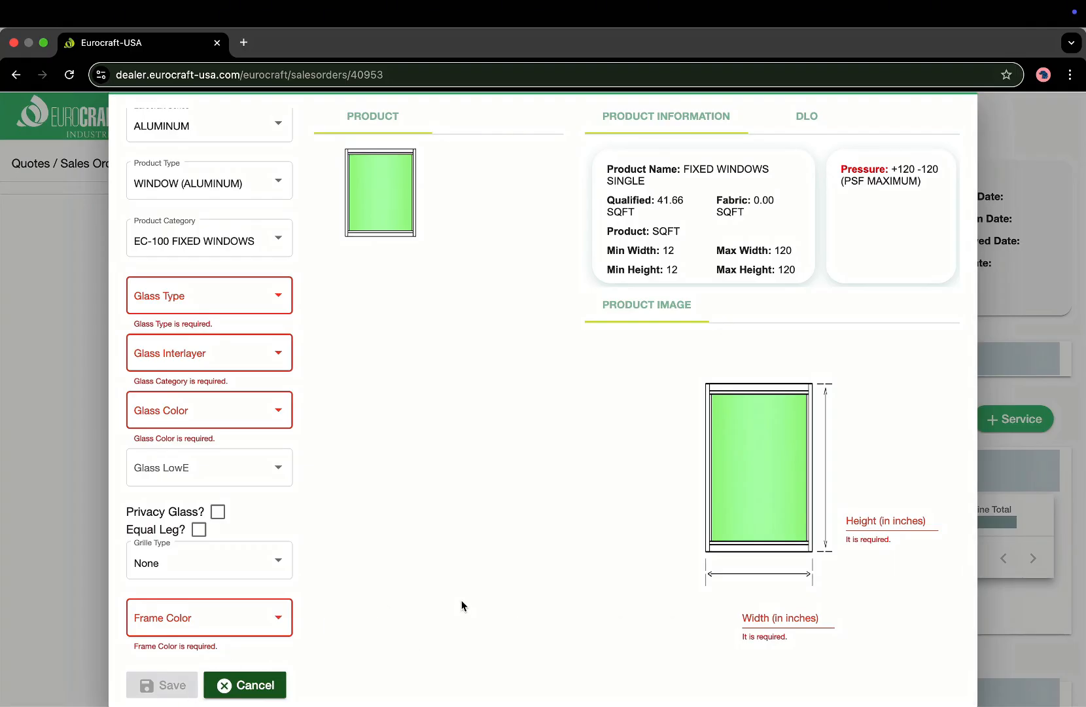
pyautogui.click(256, 301)
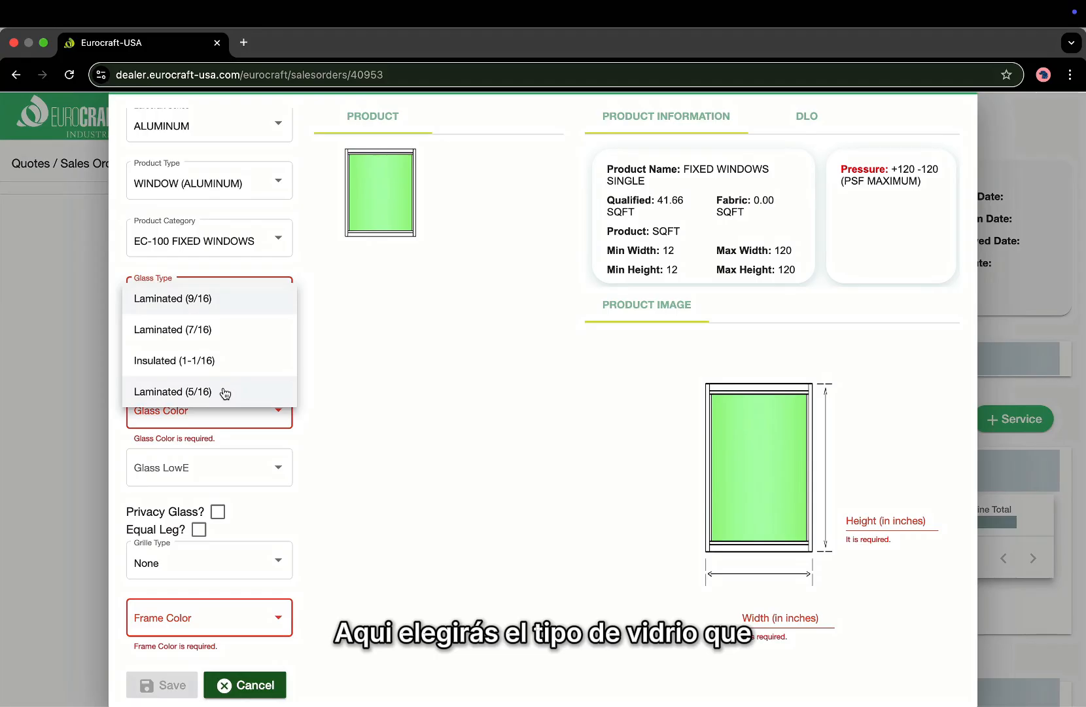
pyautogui.click(245, 337)
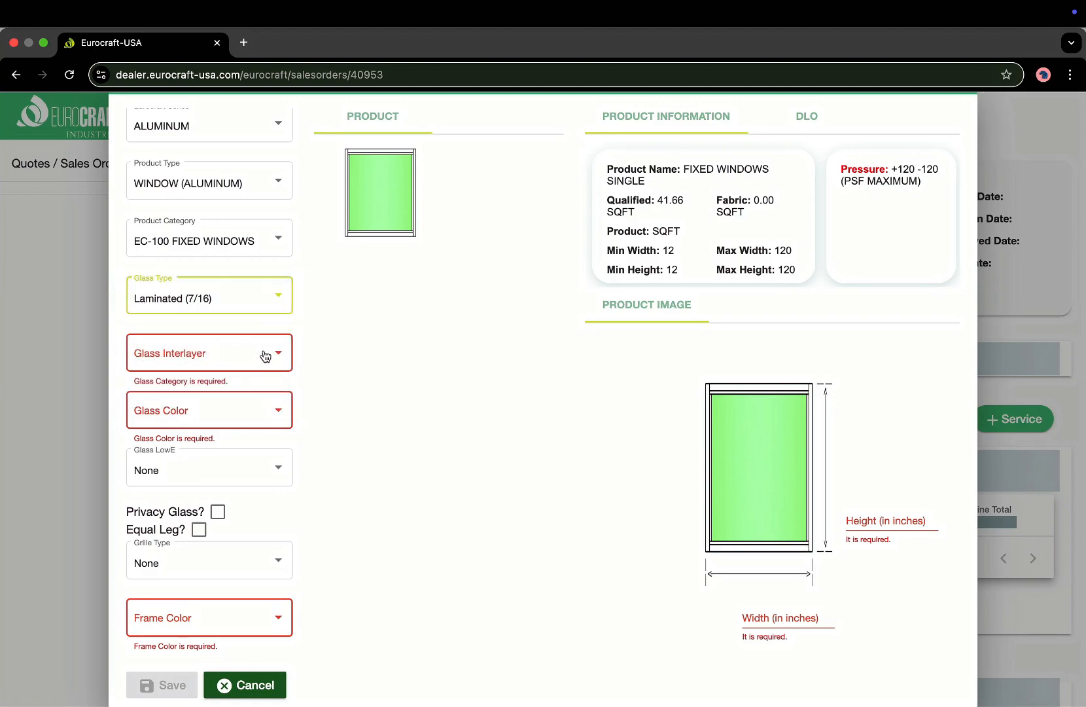
# Give the glass a PVB interlayer, Gray colour and no LowE coating.
pyautogui.click(265, 356)
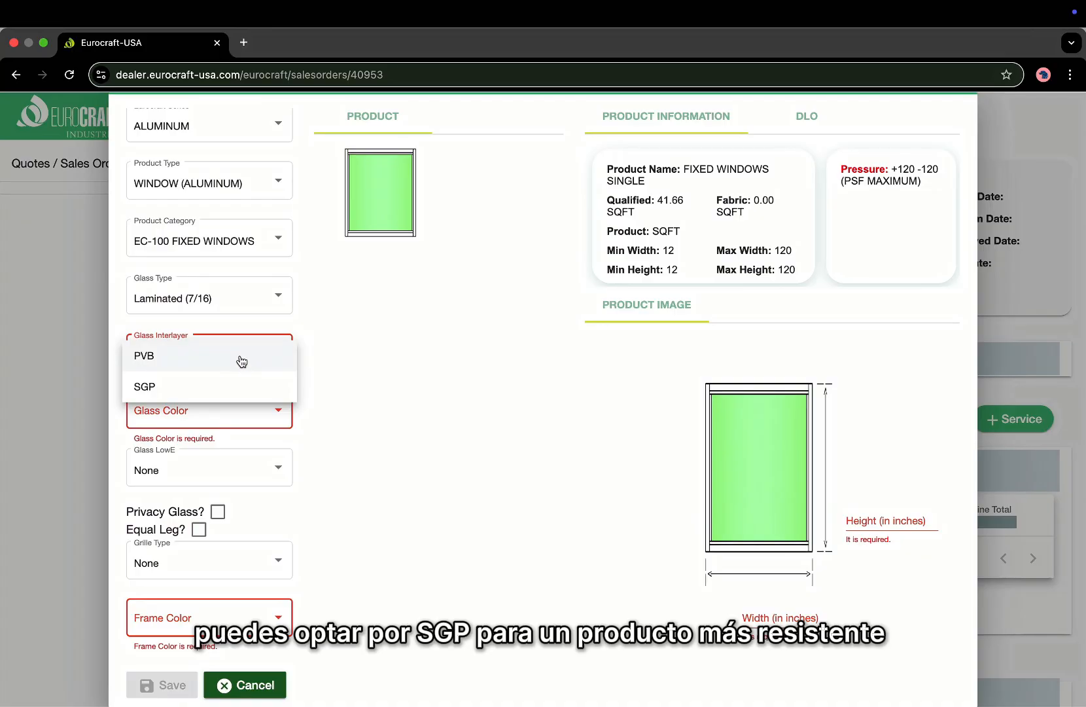
pyautogui.click(207, 357)
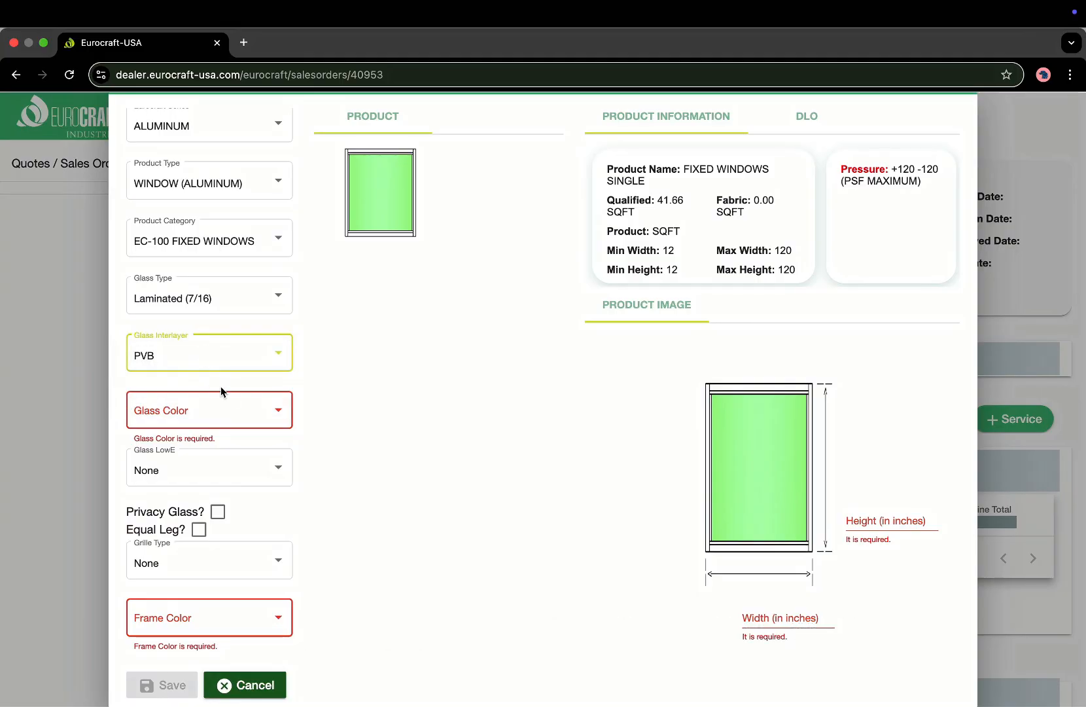
pyautogui.click(239, 411)
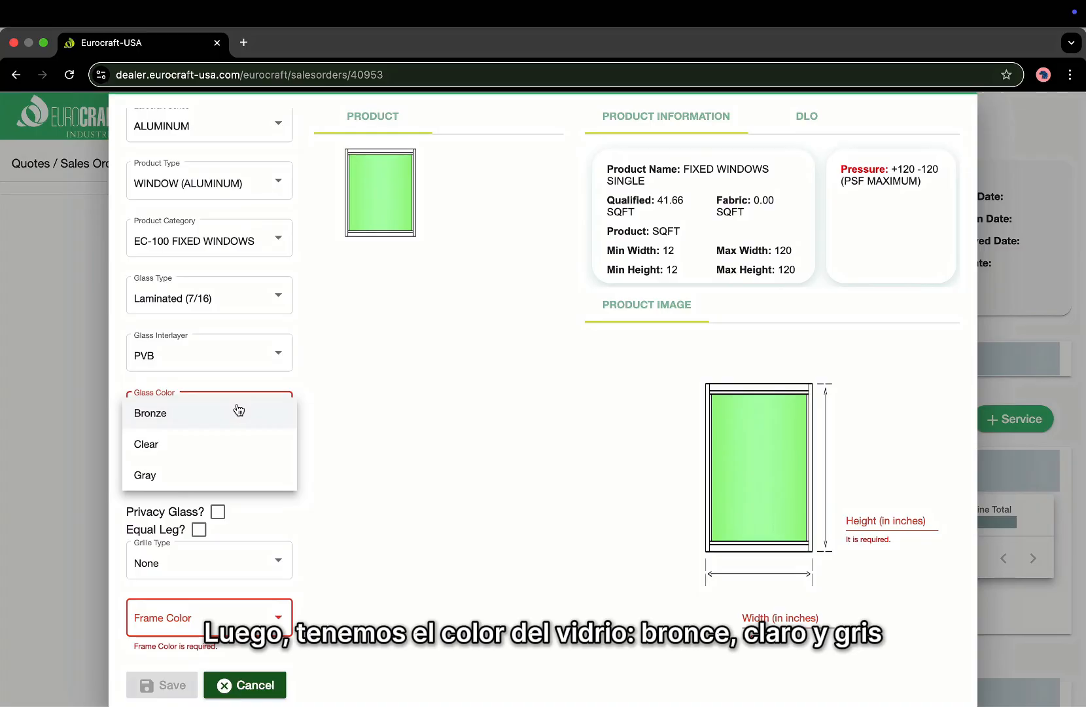
pyautogui.click(196, 476)
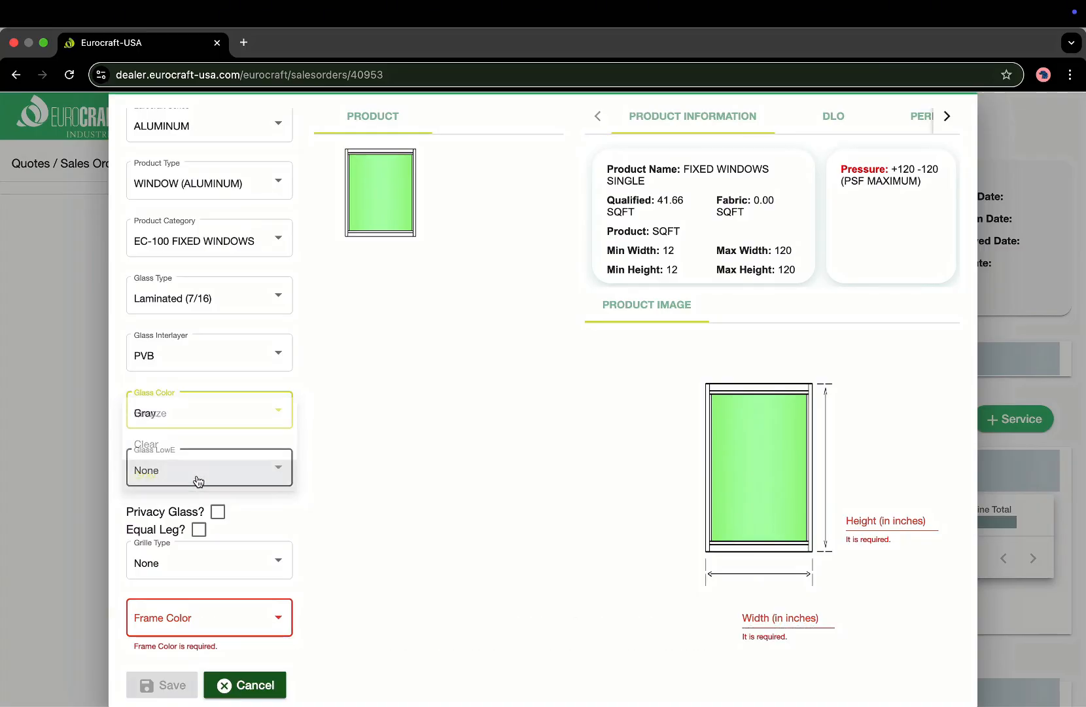
pyautogui.click(280, 476)
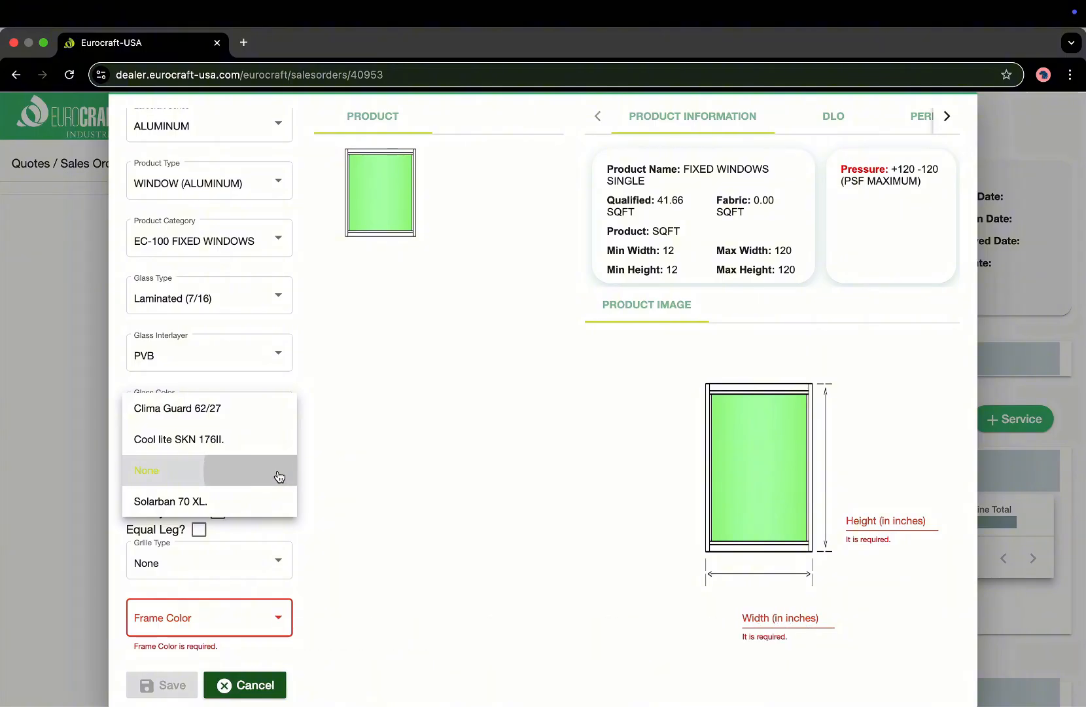
pyautogui.click(280, 477)
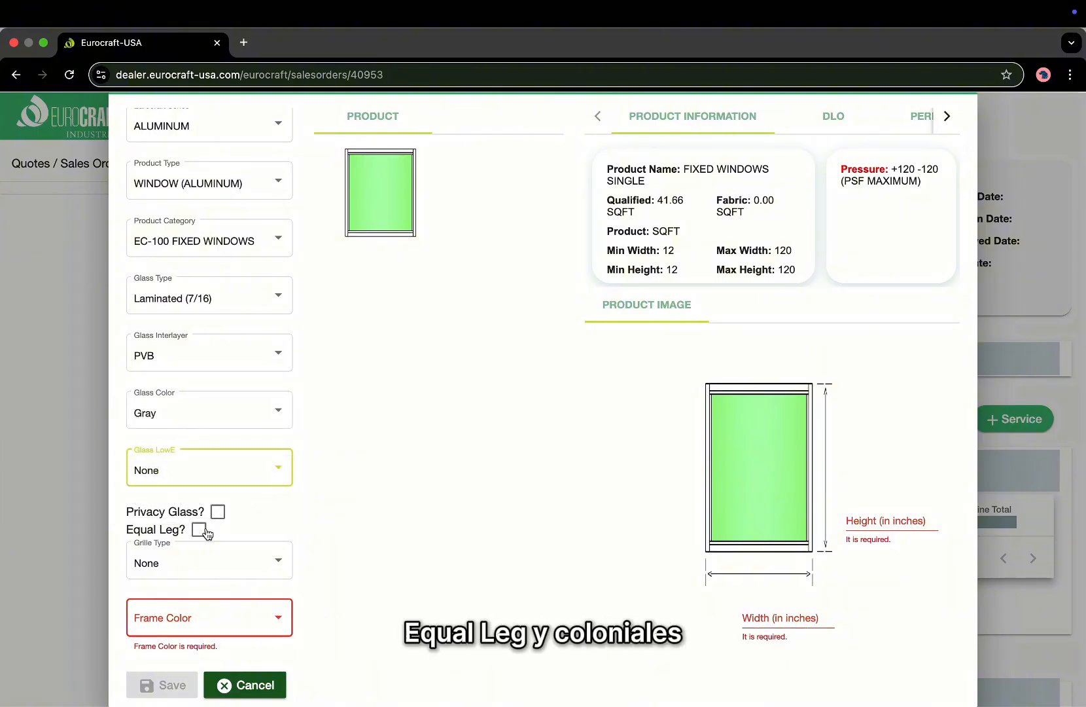
# Try Double applied grilles with the FLAT 1" model and Colonial pattern.
pyautogui.click(231, 562)
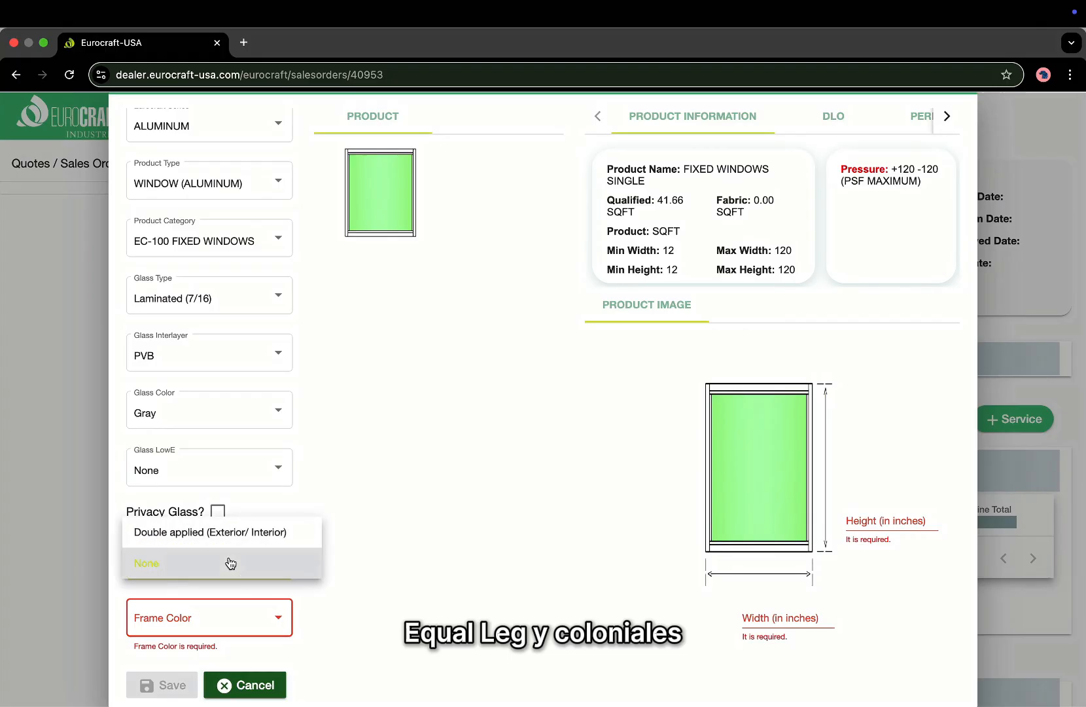
pyautogui.click(231, 561)
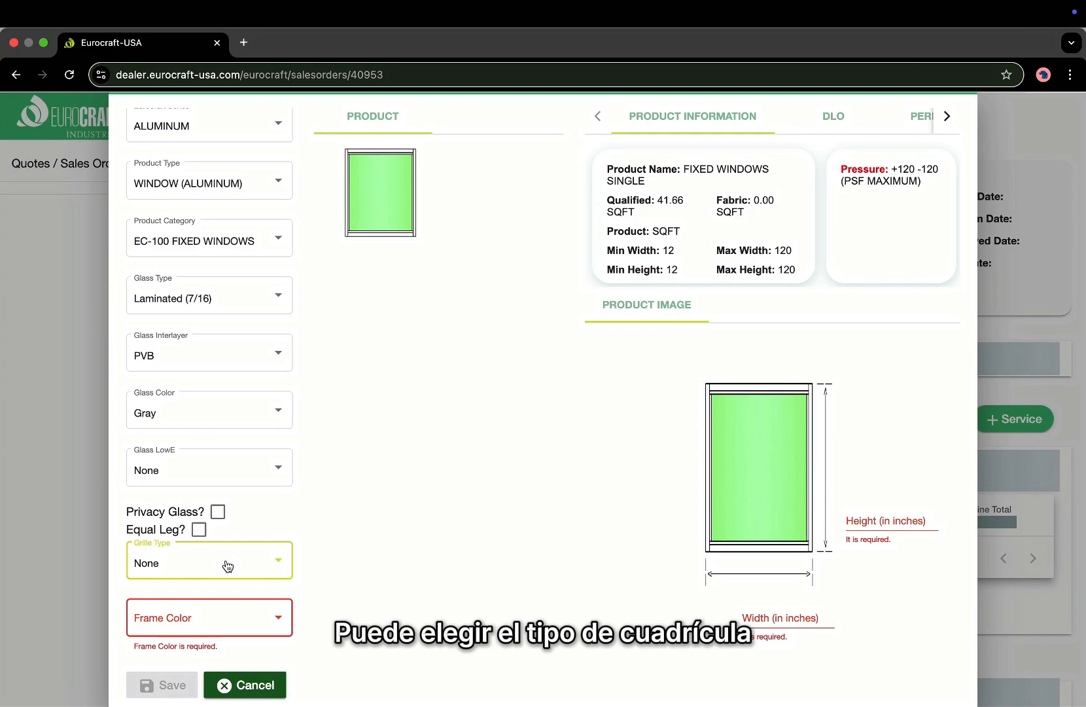
pyautogui.click(227, 564)
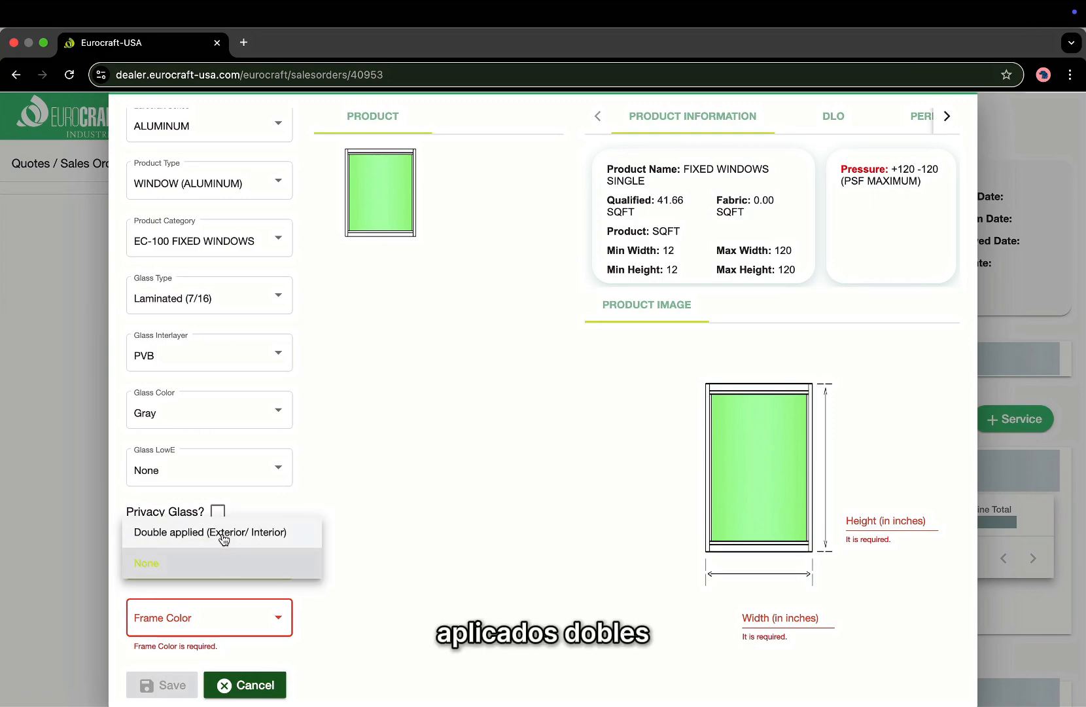
pyautogui.click(223, 535)
pyautogui.scroll(-1, 224, 575)
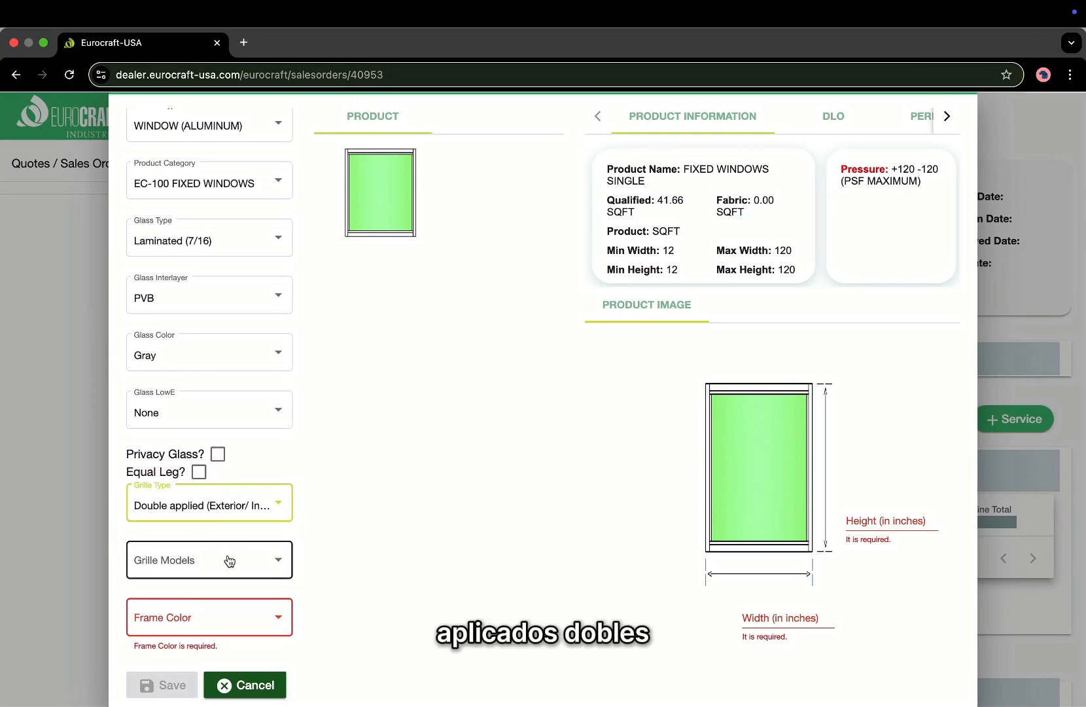
pyautogui.click(229, 561)
pyautogui.click(227, 563)
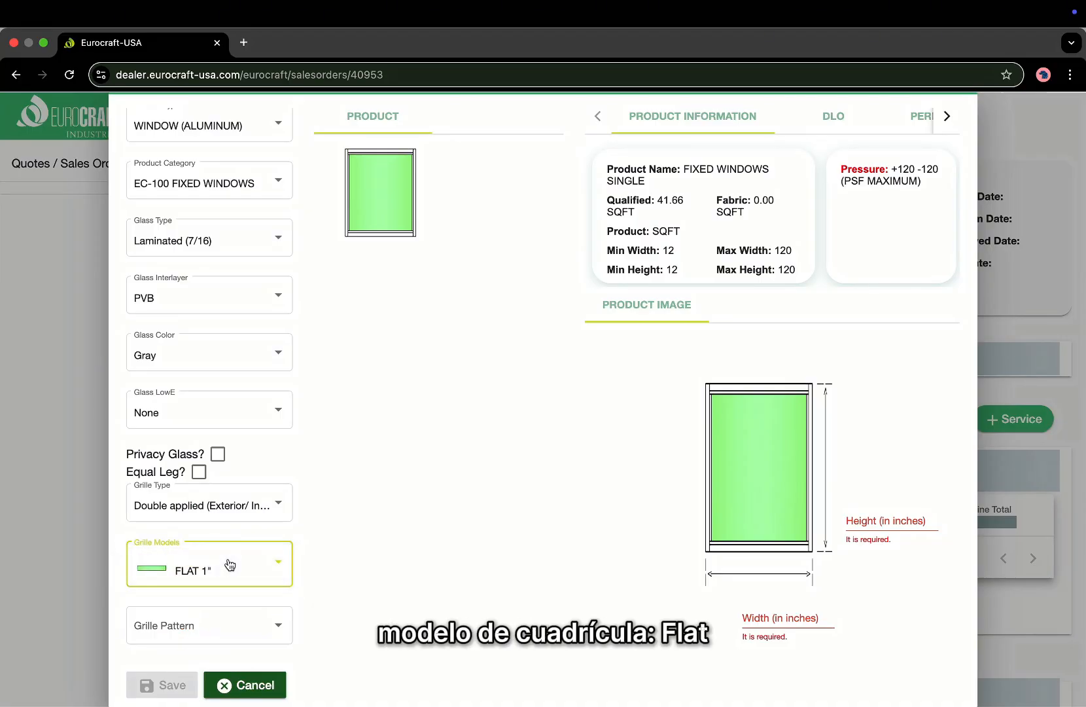
pyautogui.scroll(-2, 226, 602)
pyautogui.click(228, 565)
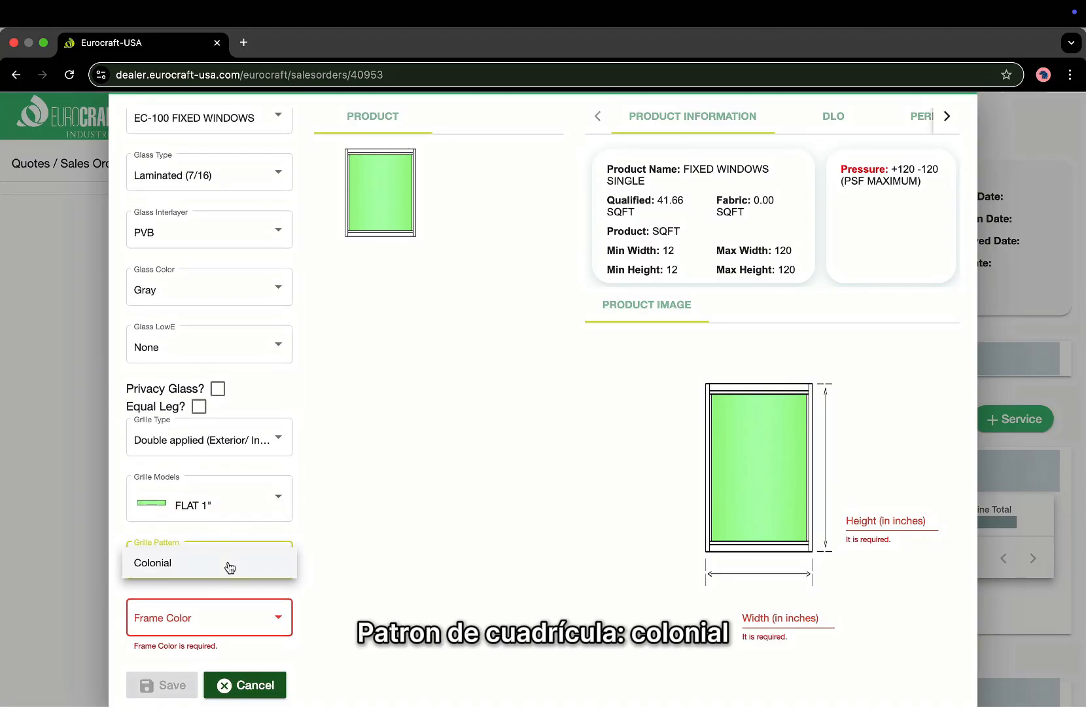
pyautogui.click(229, 564)
pyautogui.scroll(-3, 229, 594)
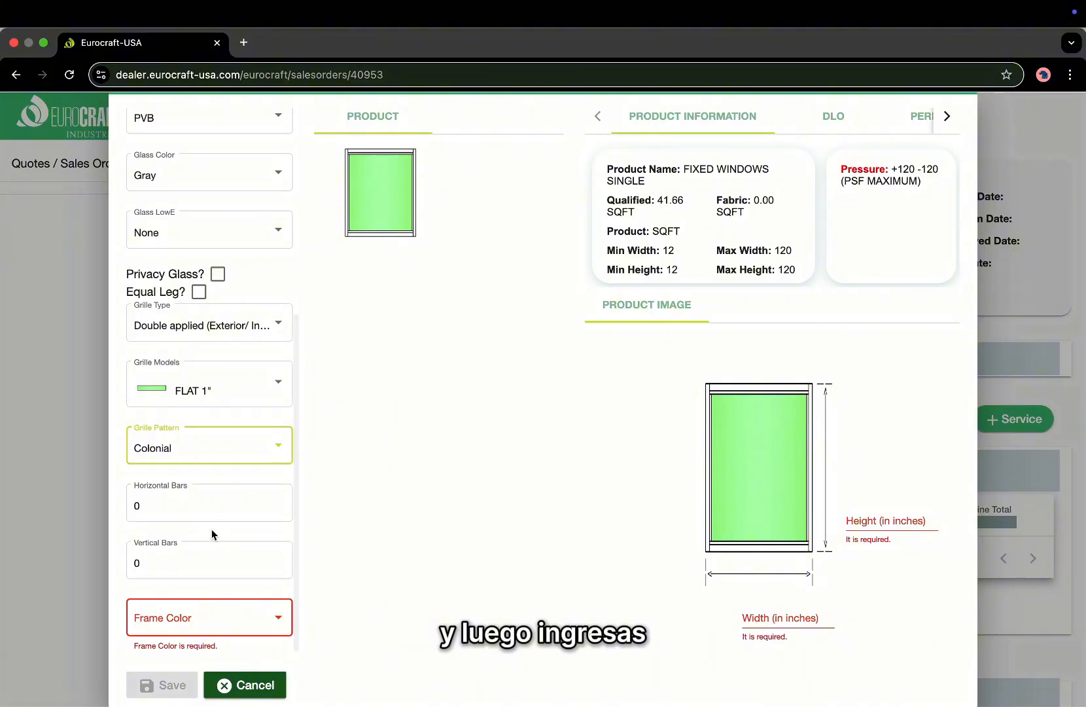
# Remove the grilles by setting Grille Type back to None.
pyautogui.click(162, 507)
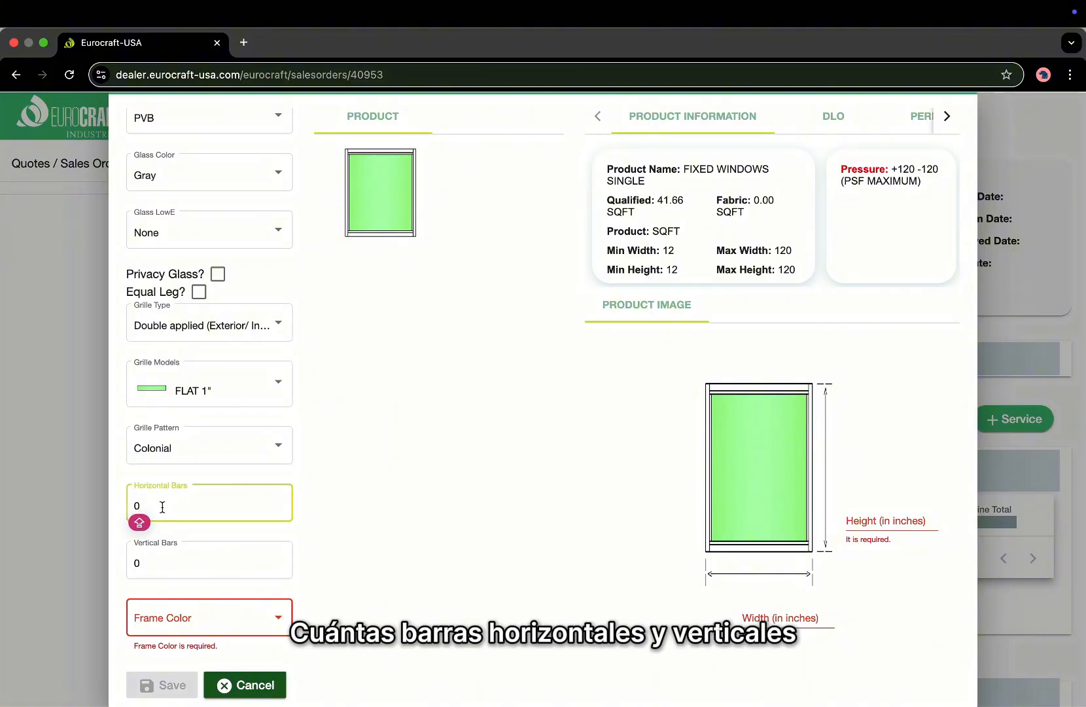
pyautogui.click(161, 558)
pyautogui.click(169, 502)
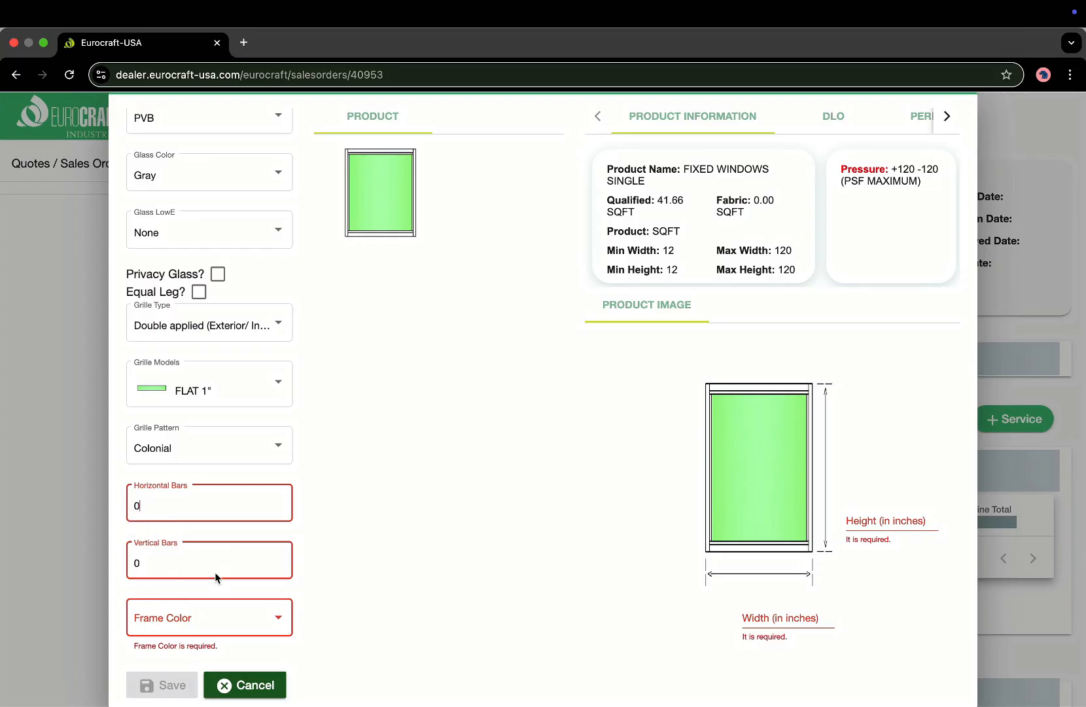
pyautogui.press('capslock')
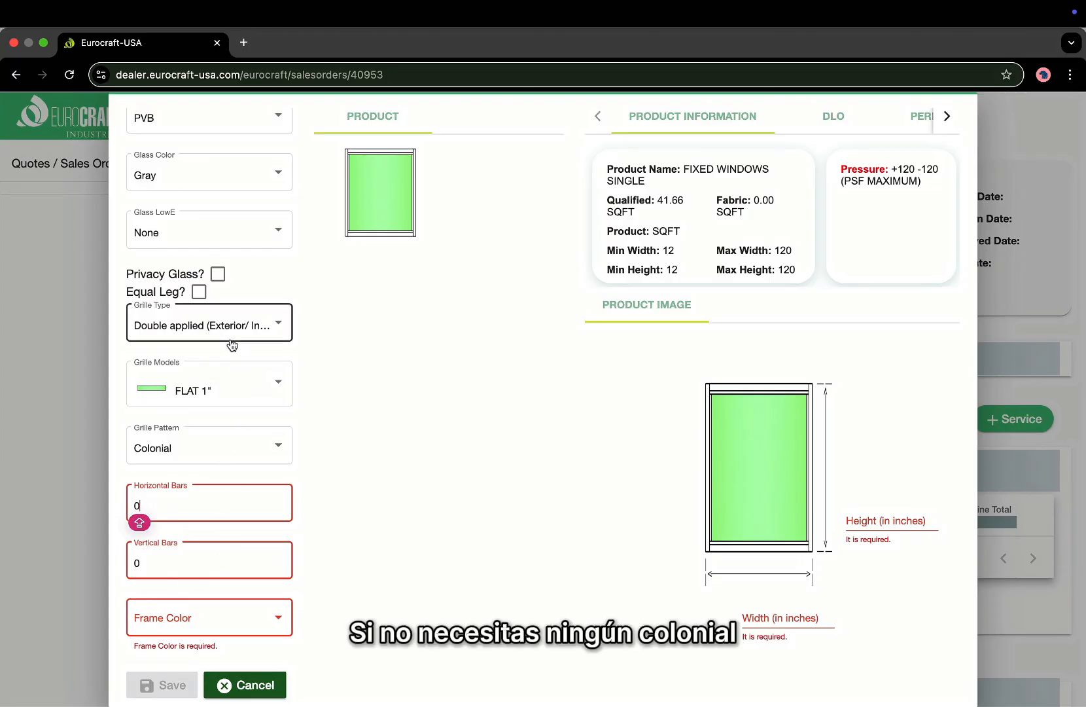
pyautogui.click(186, 327)
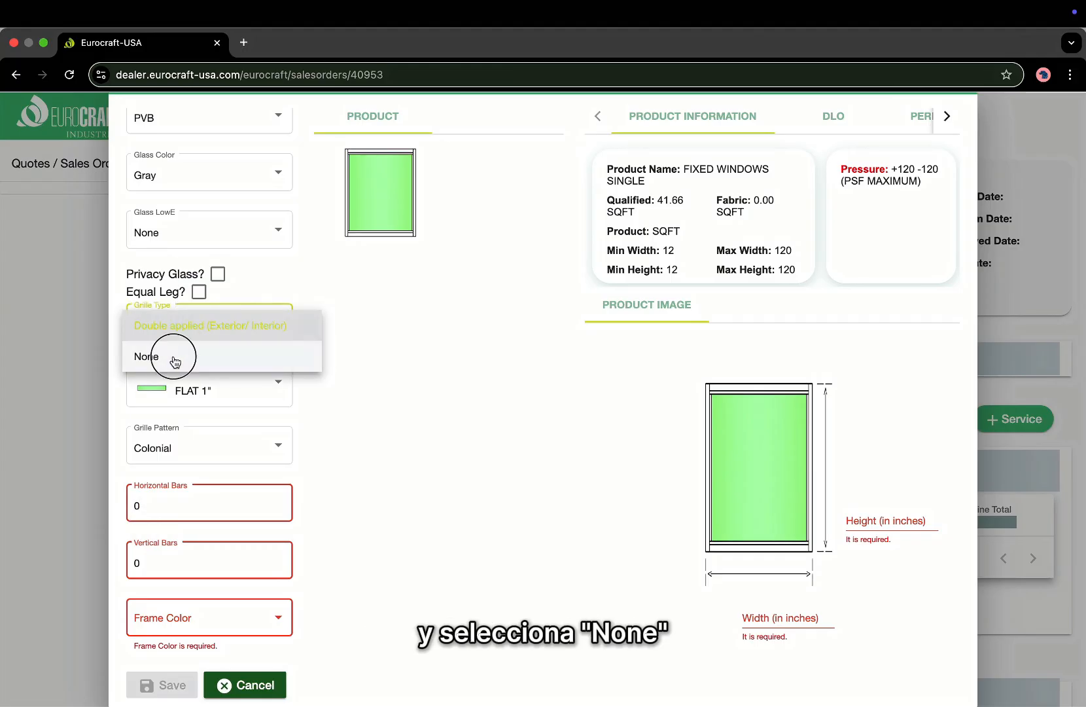
pyautogui.click(175, 358)
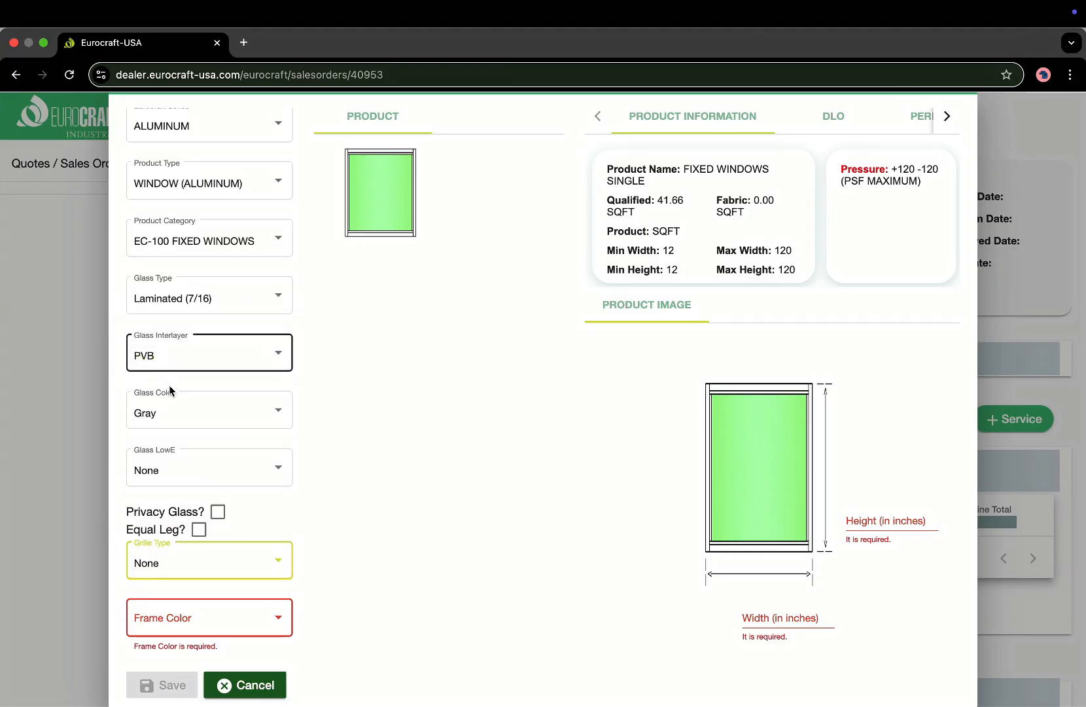
# Choose a White frame and size the window 50 × 80 inches (27.78 SQFT).
pyautogui.click(248, 617)
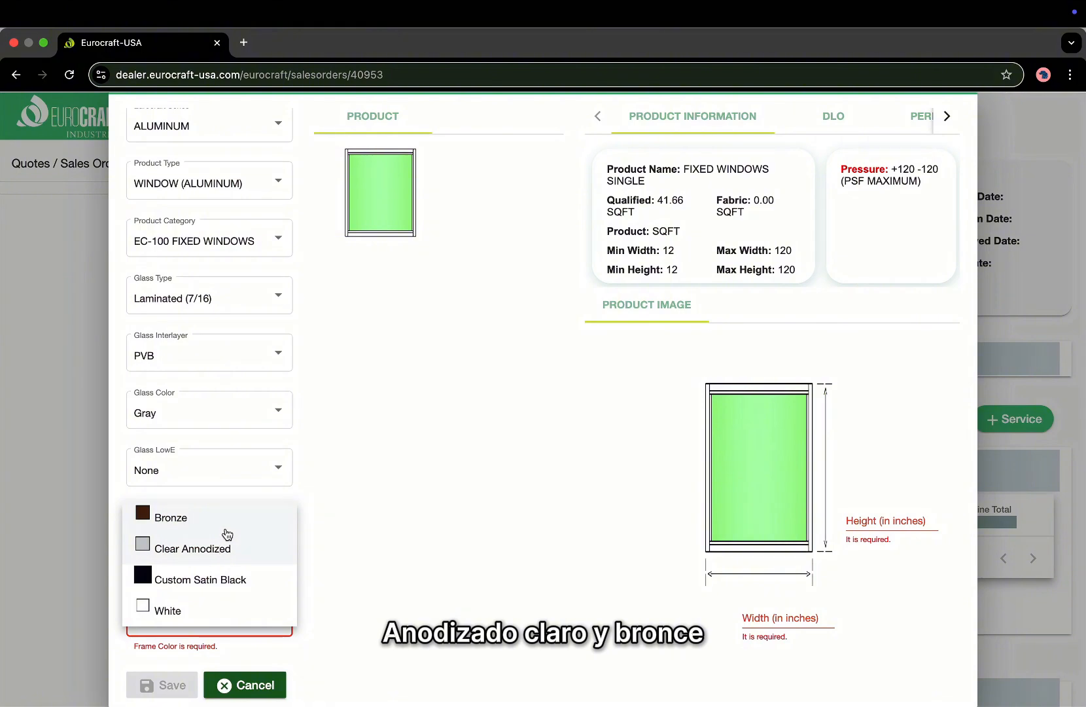
pyautogui.click(192, 608)
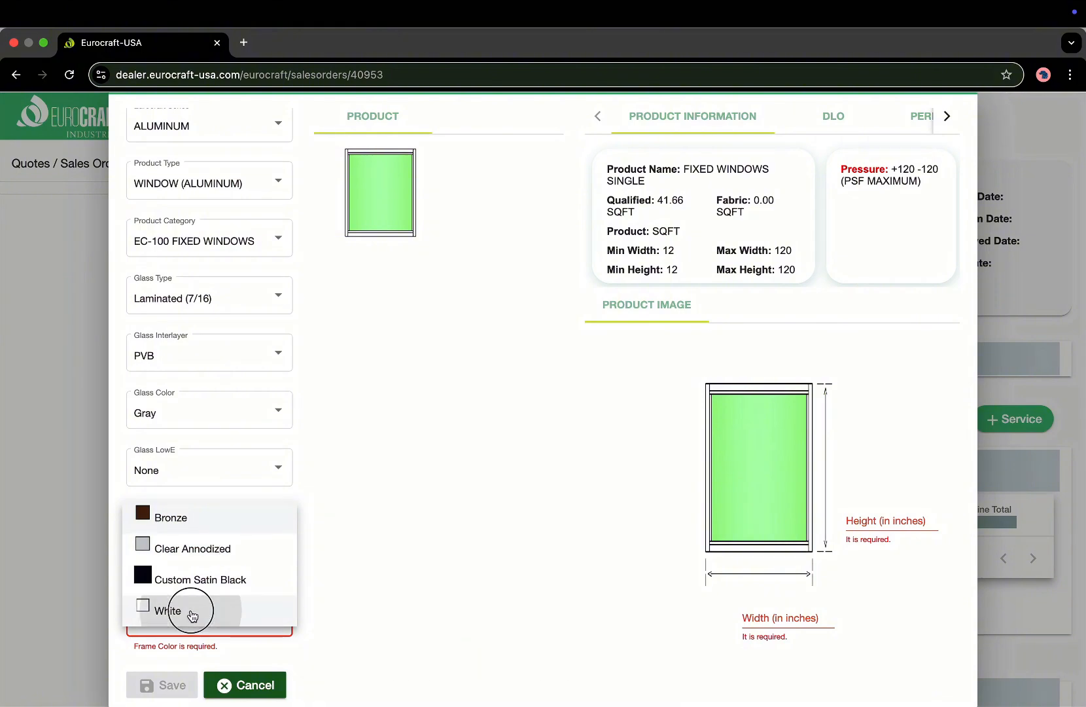
pyautogui.click(788, 619)
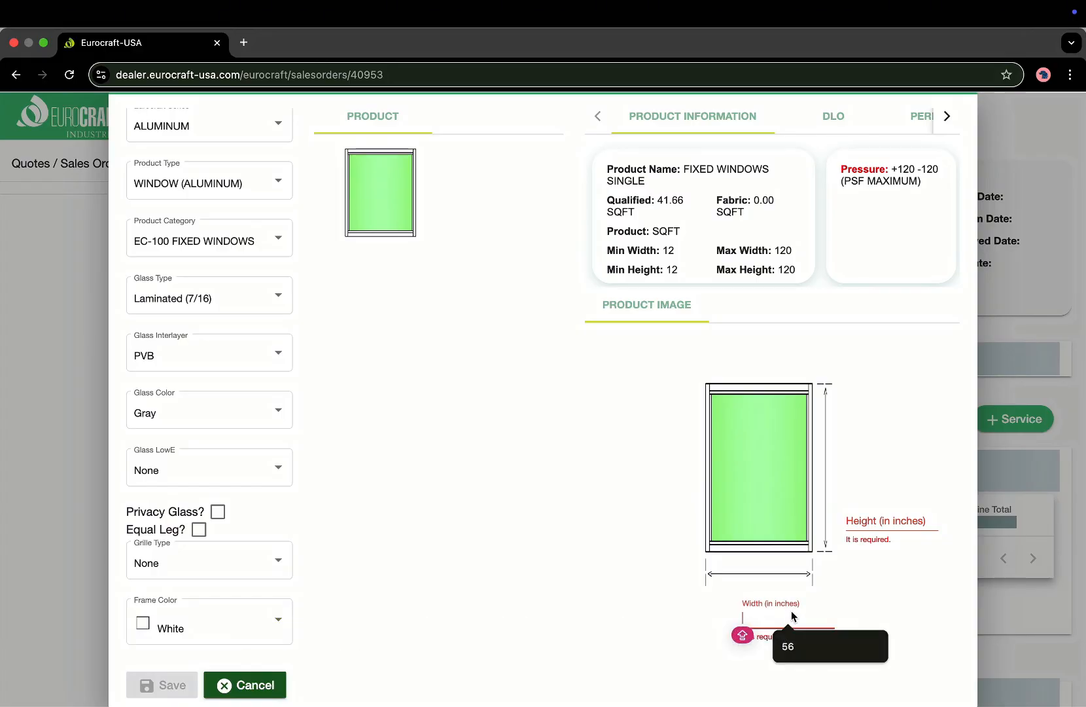
pyautogui.write('50')
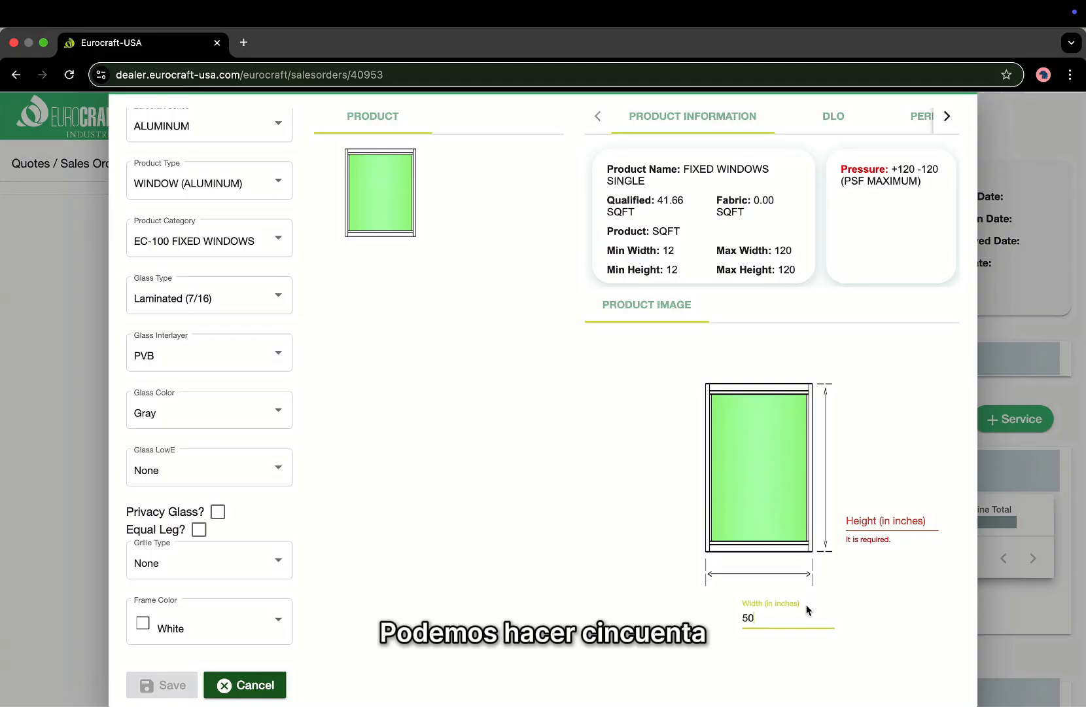
pyautogui.click(883, 523)
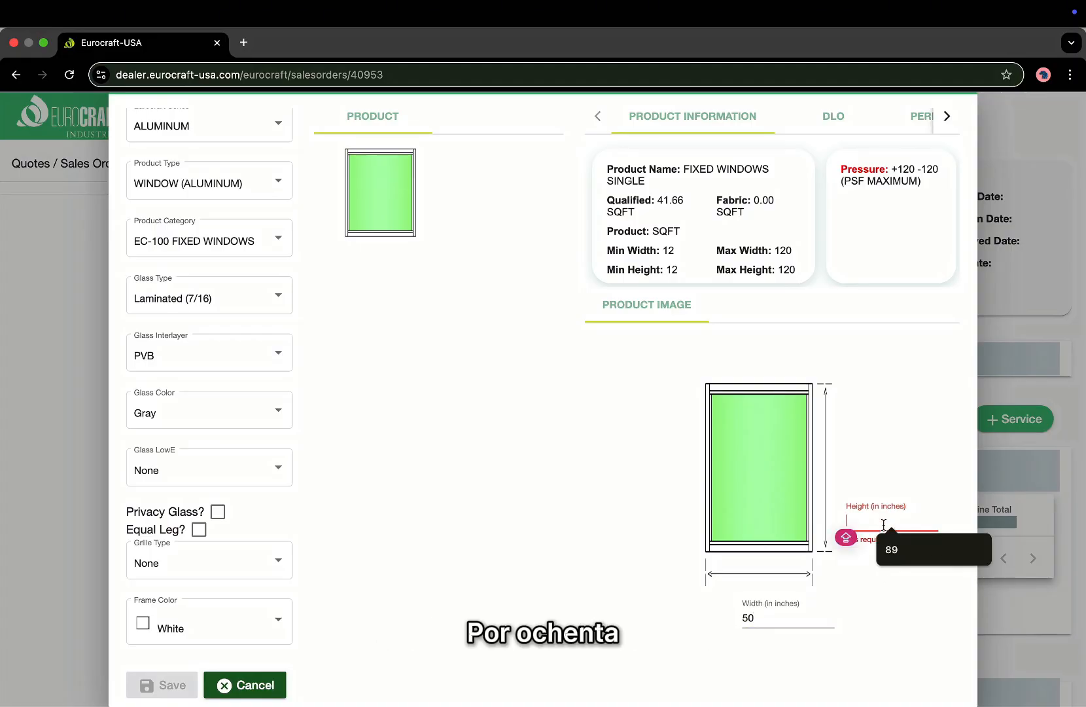
pyautogui.write('80')
pyautogui.click(650, 585)
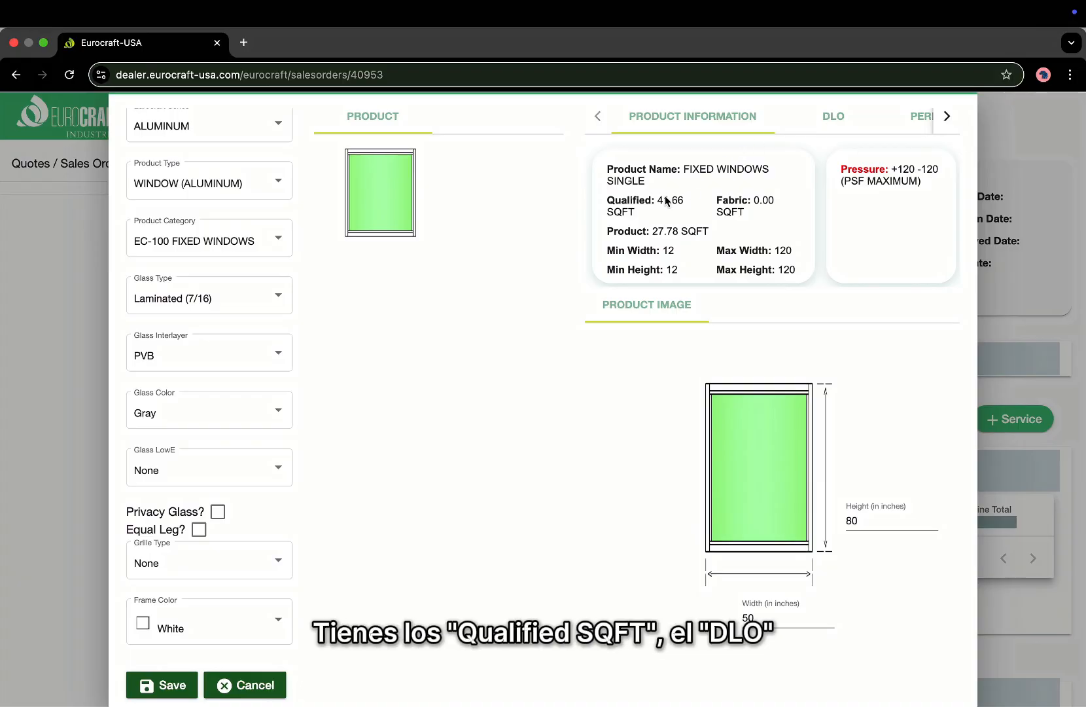
# Check the DLO and performance glass values, then save the fixed window as line 1 ($1,019.38).
pyautogui.click(835, 116)
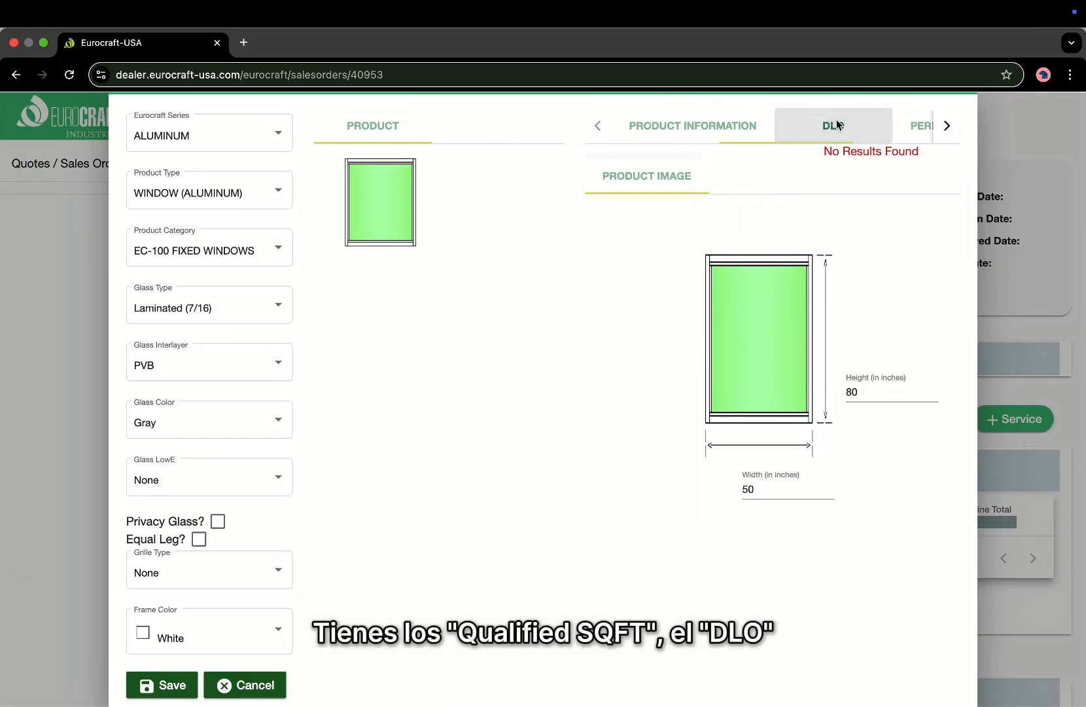
pyautogui.click(915, 127)
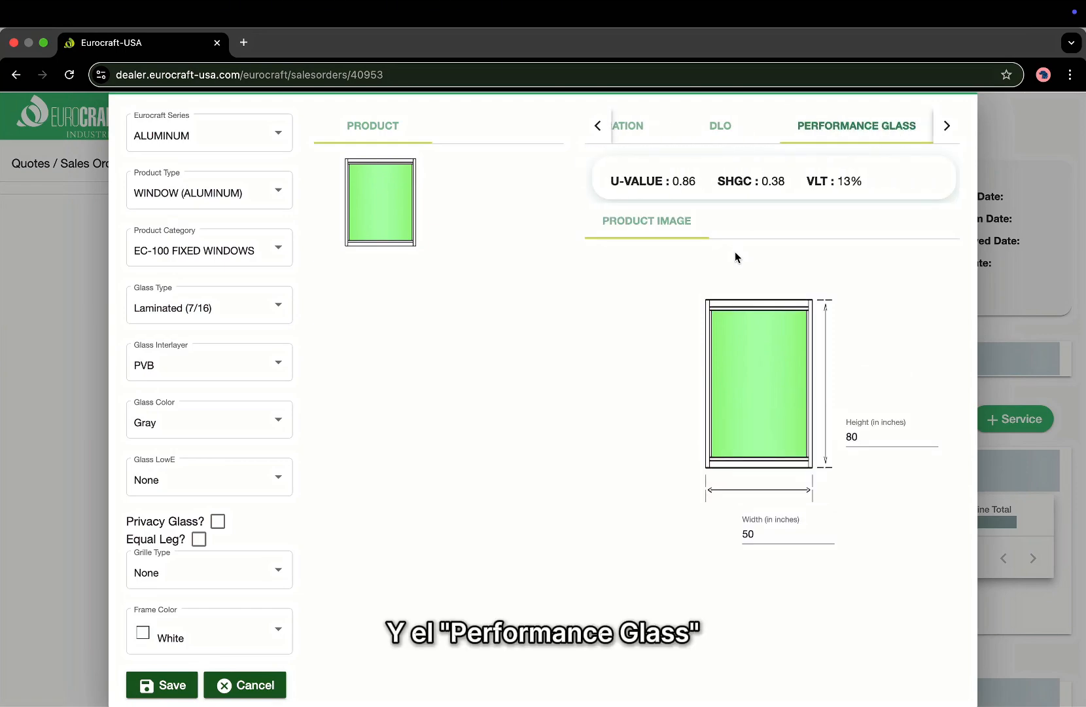
pyautogui.click(634, 128)
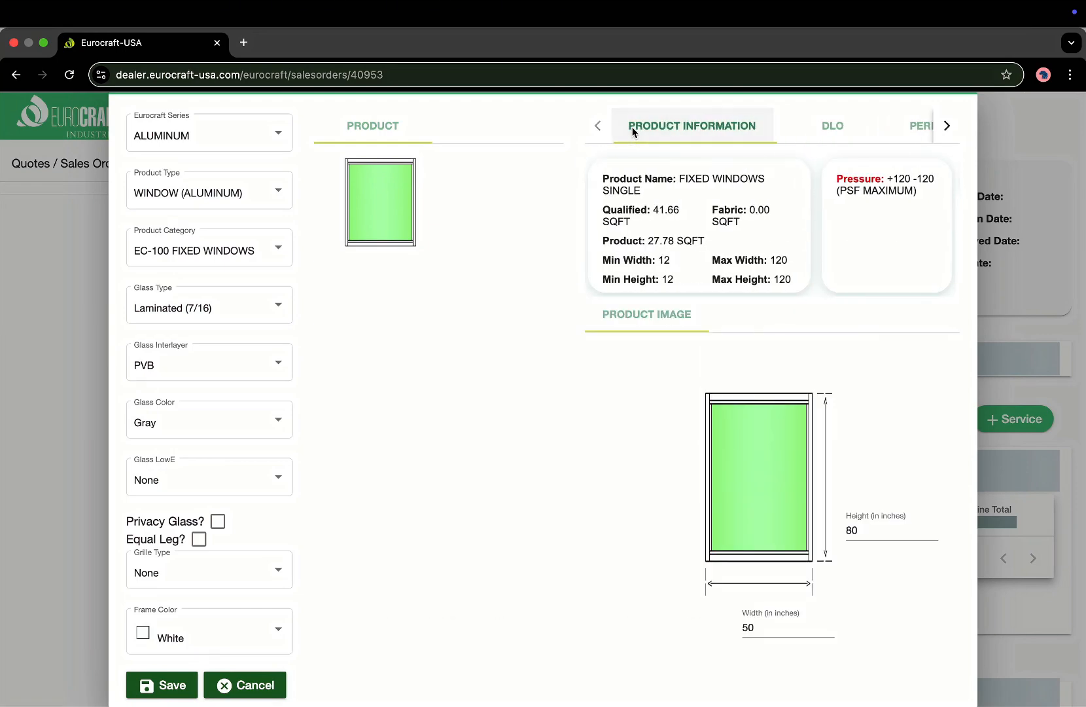
pyautogui.scroll(-1, 349, 492)
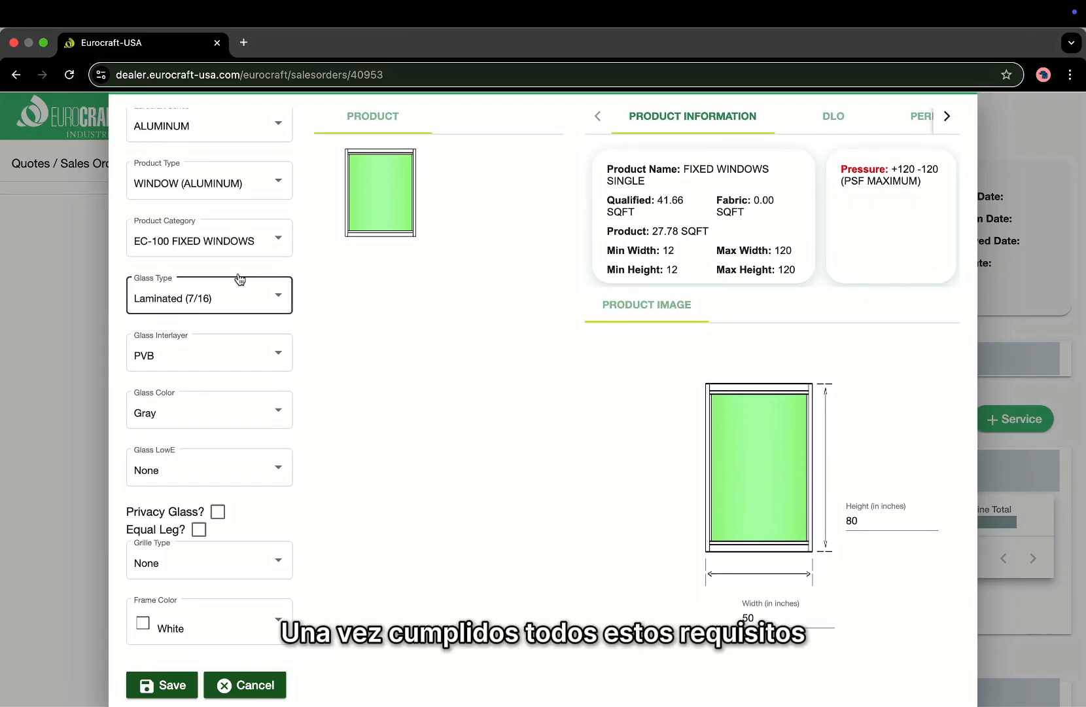
pyautogui.scroll(1, 236, 310)
pyautogui.scroll(-1, 236, 311)
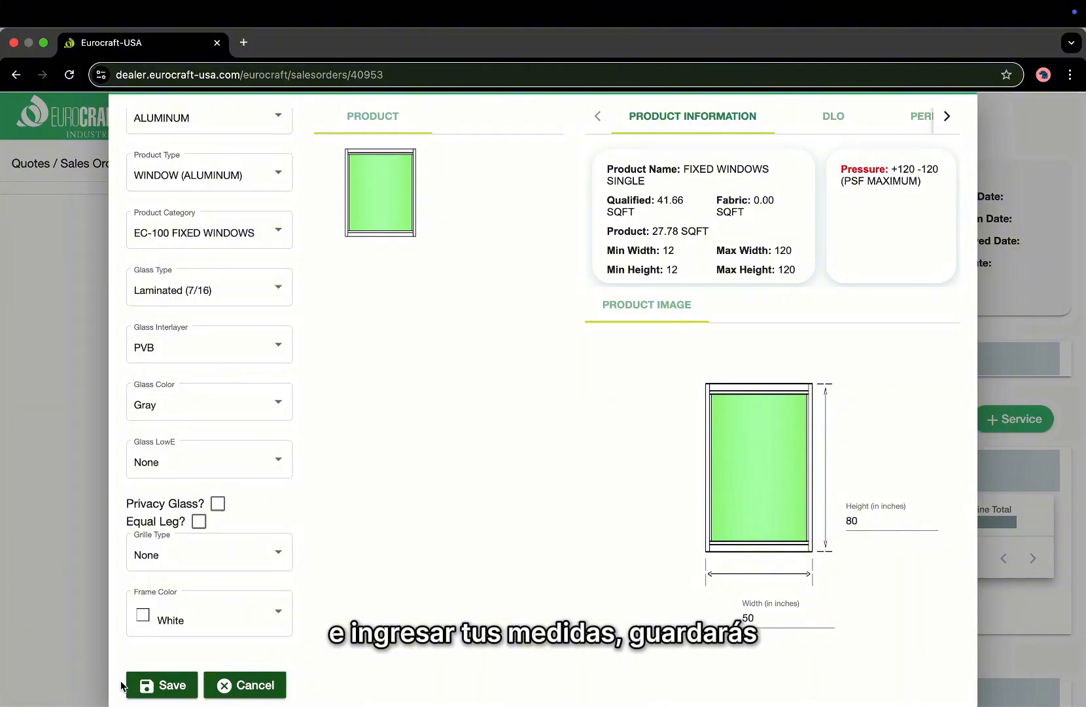
pyautogui.click(172, 673)
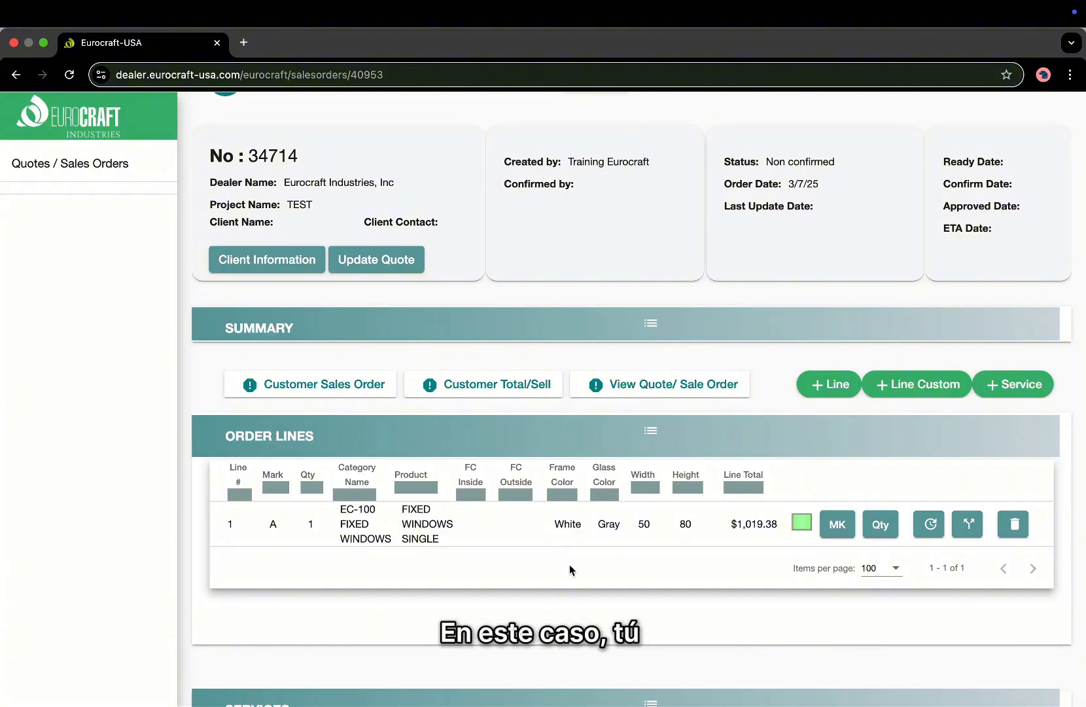
# Change order line 1's mark from A to AA.
pyautogui.click(841, 526)
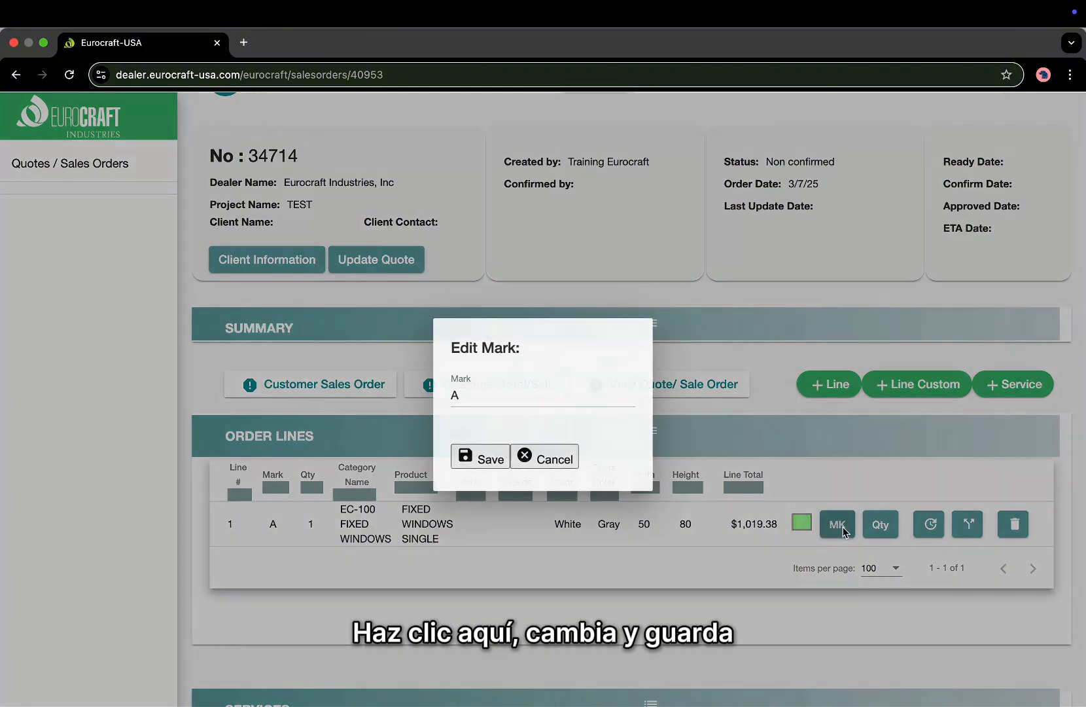
pyautogui.press('BackSpace')
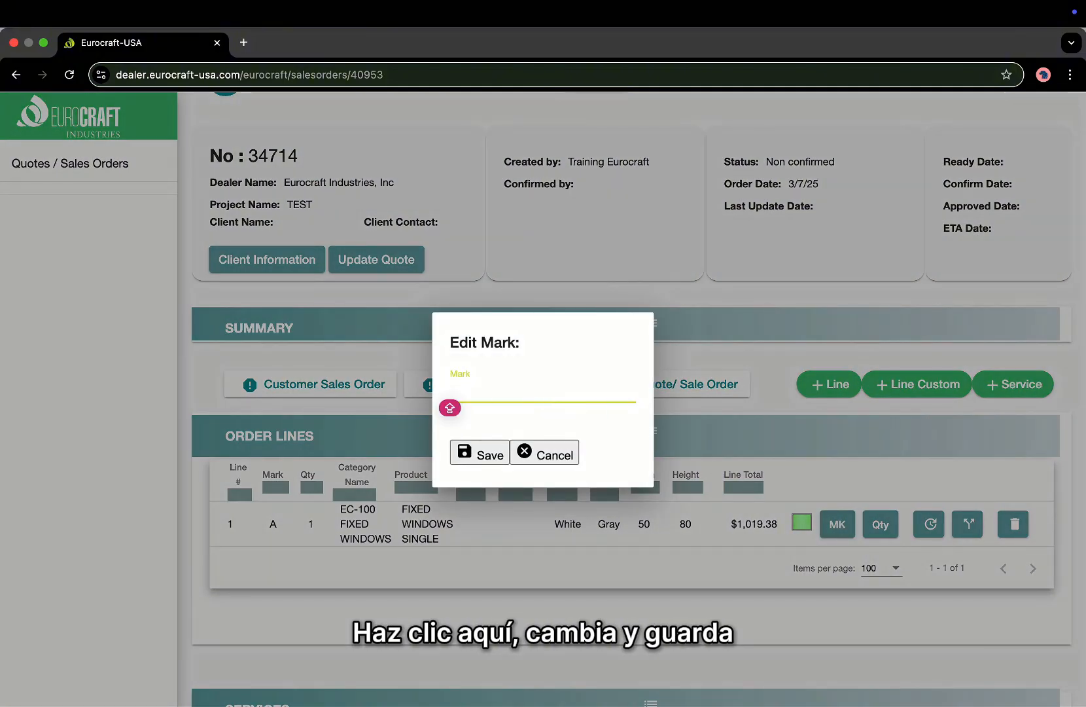
pyautogui.write('AA')
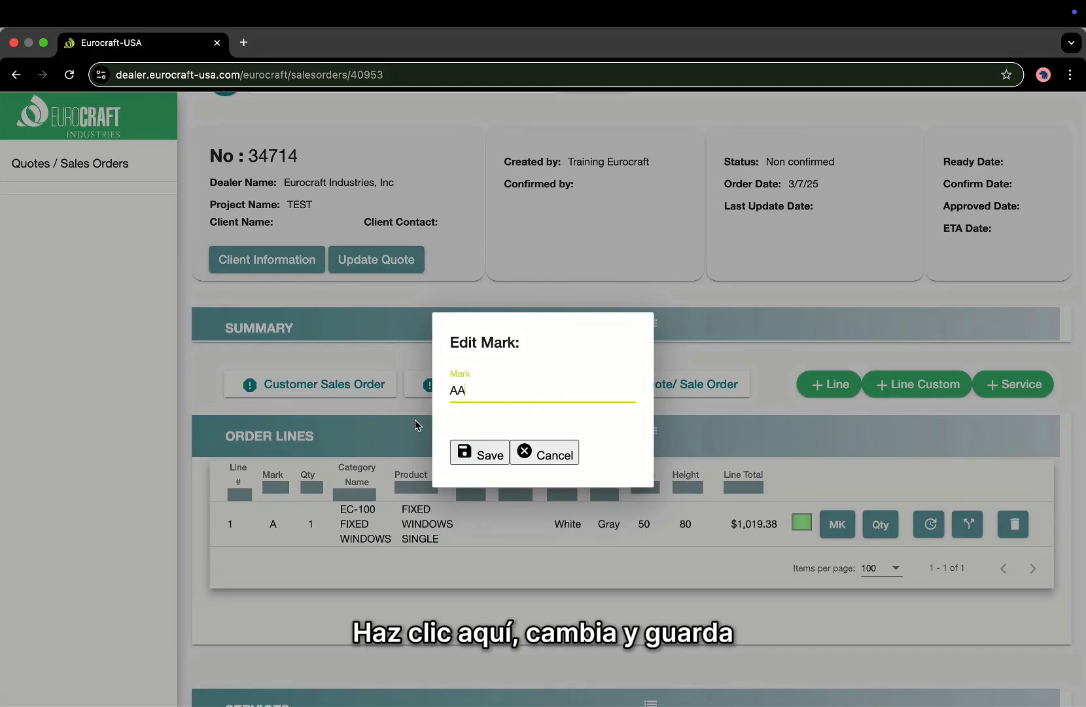
pyautogui.click(494, 457)
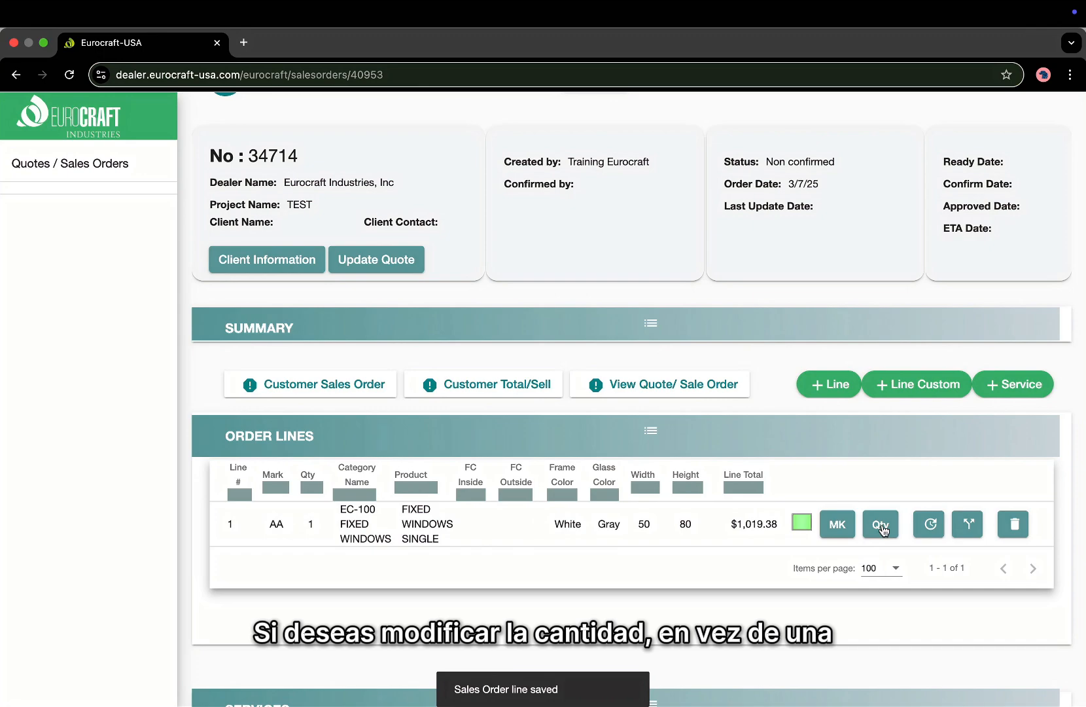
# Raise line 1's quantity to 2, bringing its total to $2,038.75.
pyautogui.click(881, 525)
pyautogui.click(455, 406)
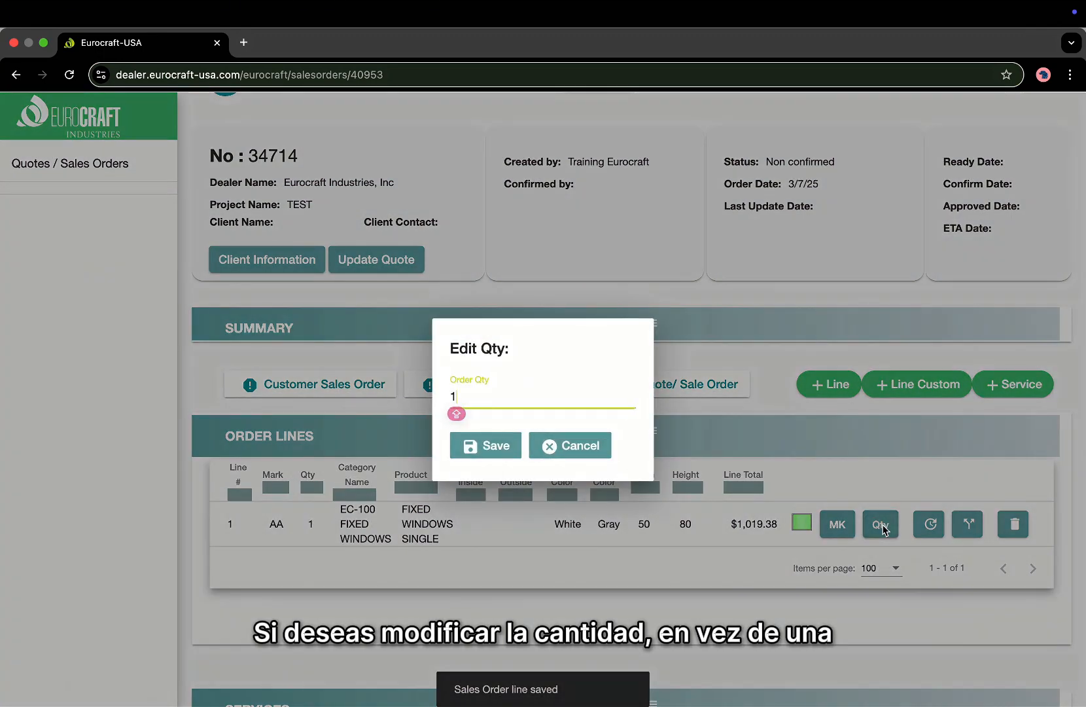
pyautogui.press('BackSpace')
pyautogui.write('2')
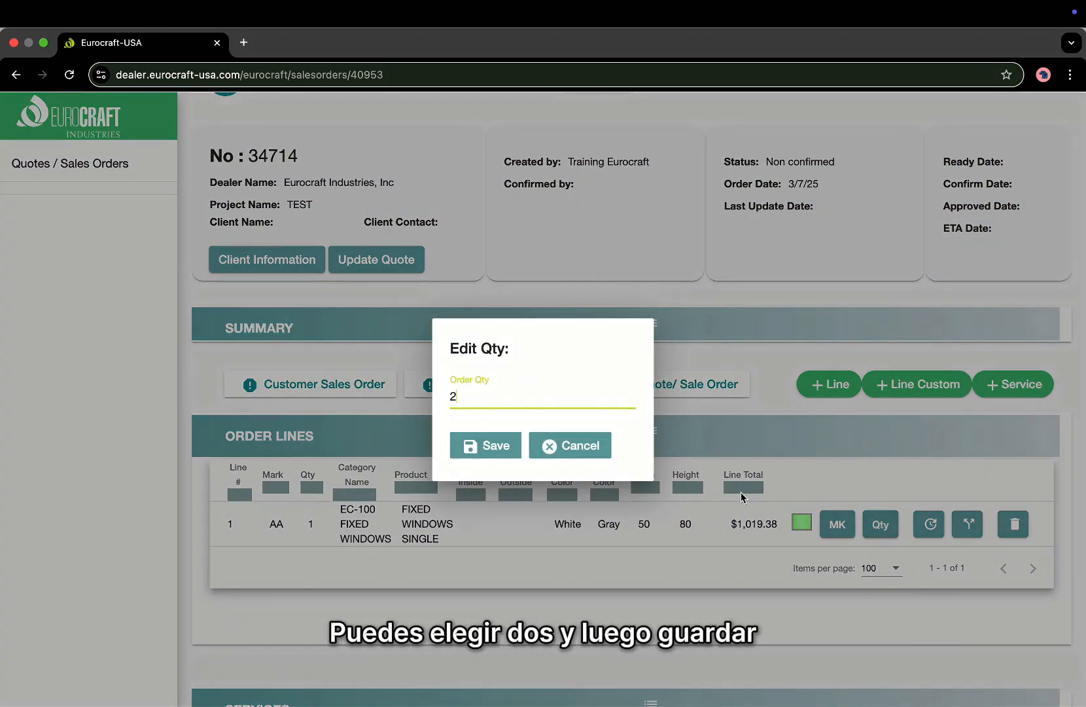
pyautogui.click(470, 446)
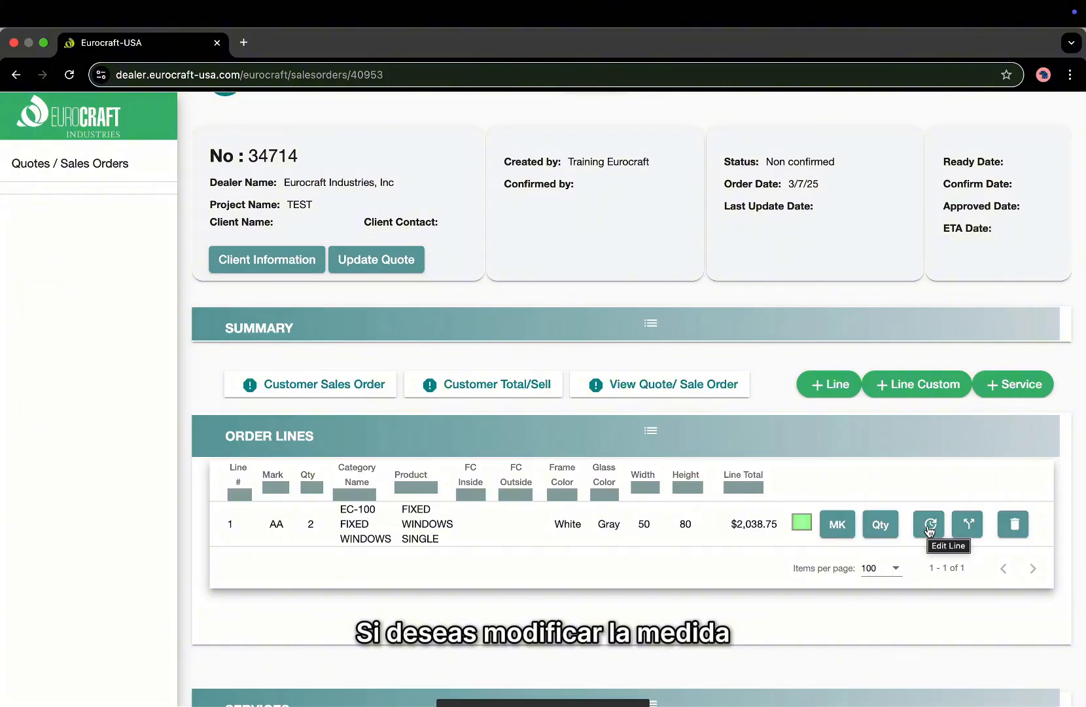
pyautogui.click(929, 527)
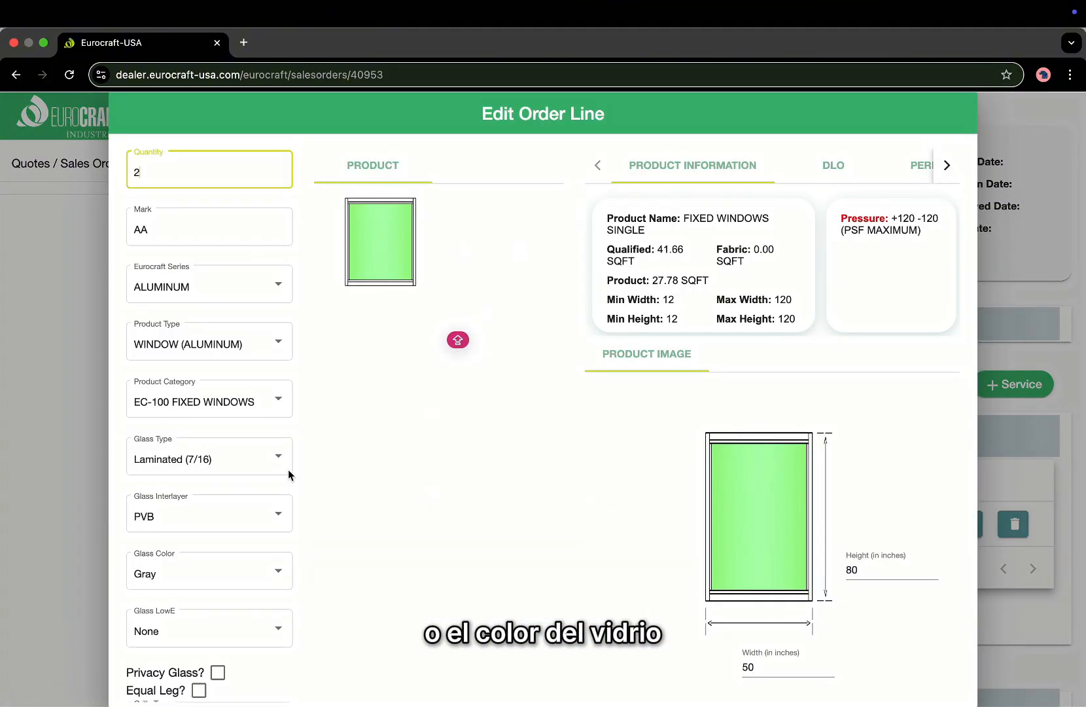
pyautogui.scroll(-2, 242, 505)
pyautogui.scroll(-1, 267, 552)
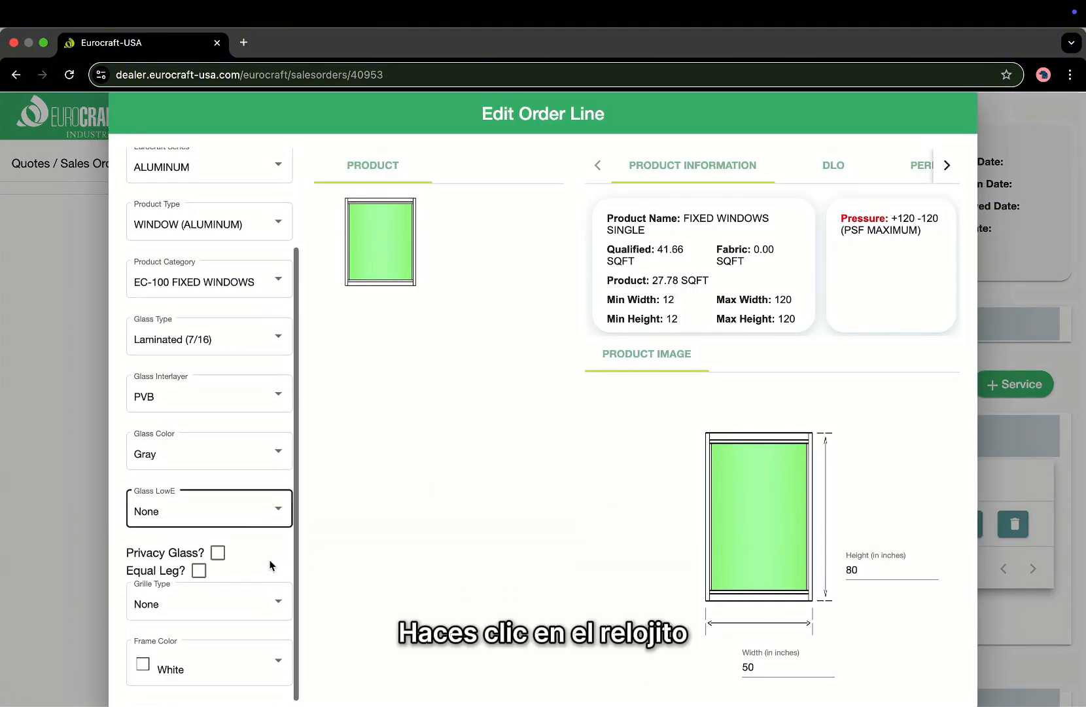
pyautogui.click(264, 349)
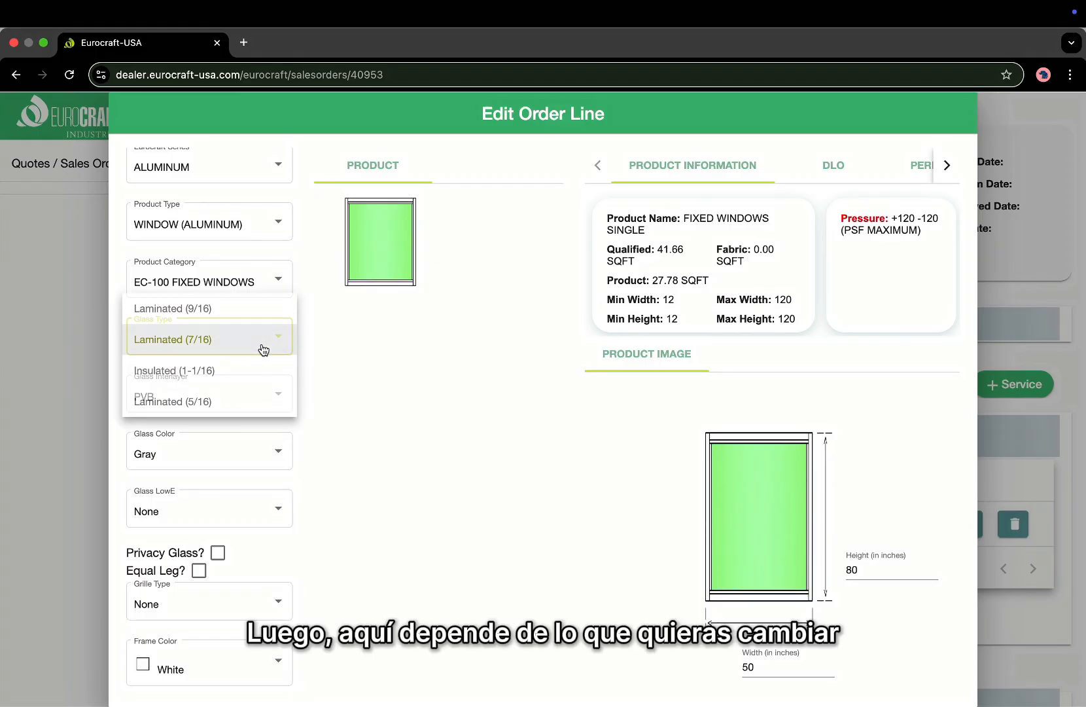
pyautogui.click(254, 341)
pyautogui.scroll(-1, 255, 457)
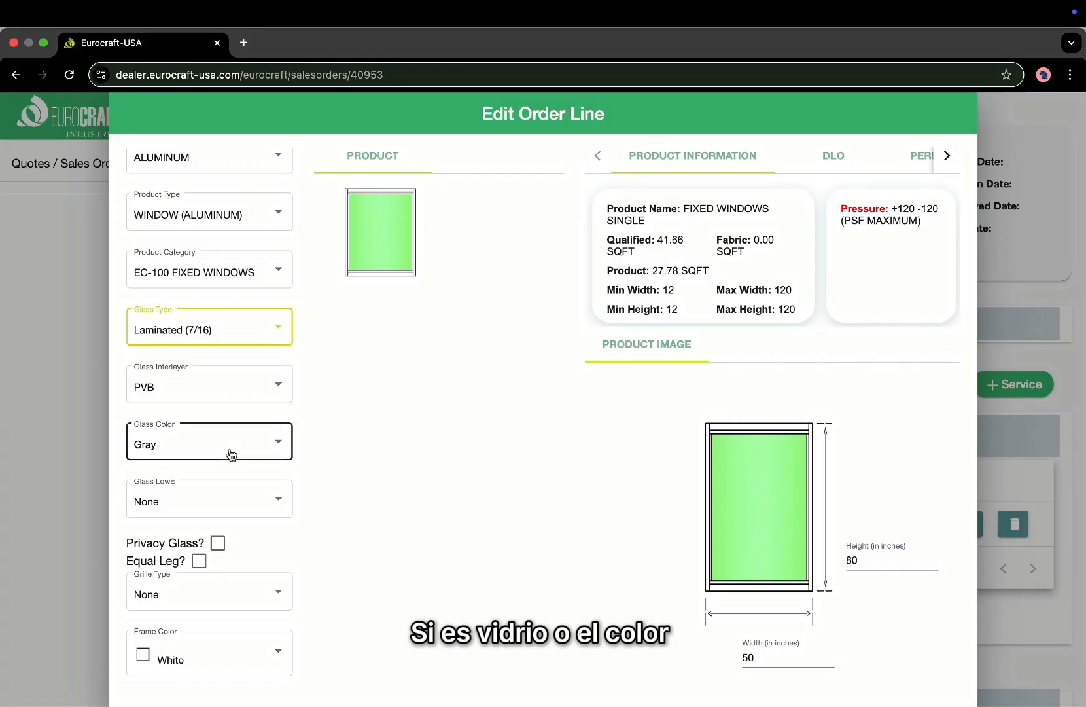
pyautogui.scroll(-1, 314, 552)
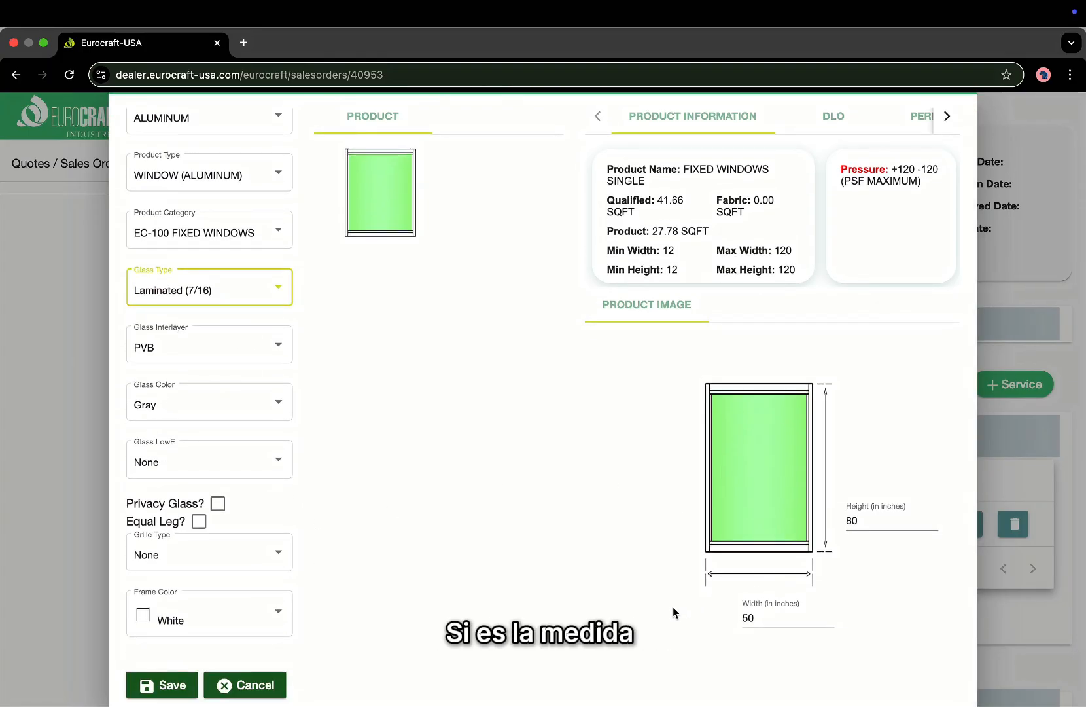
pyautogui.click(169, 685)
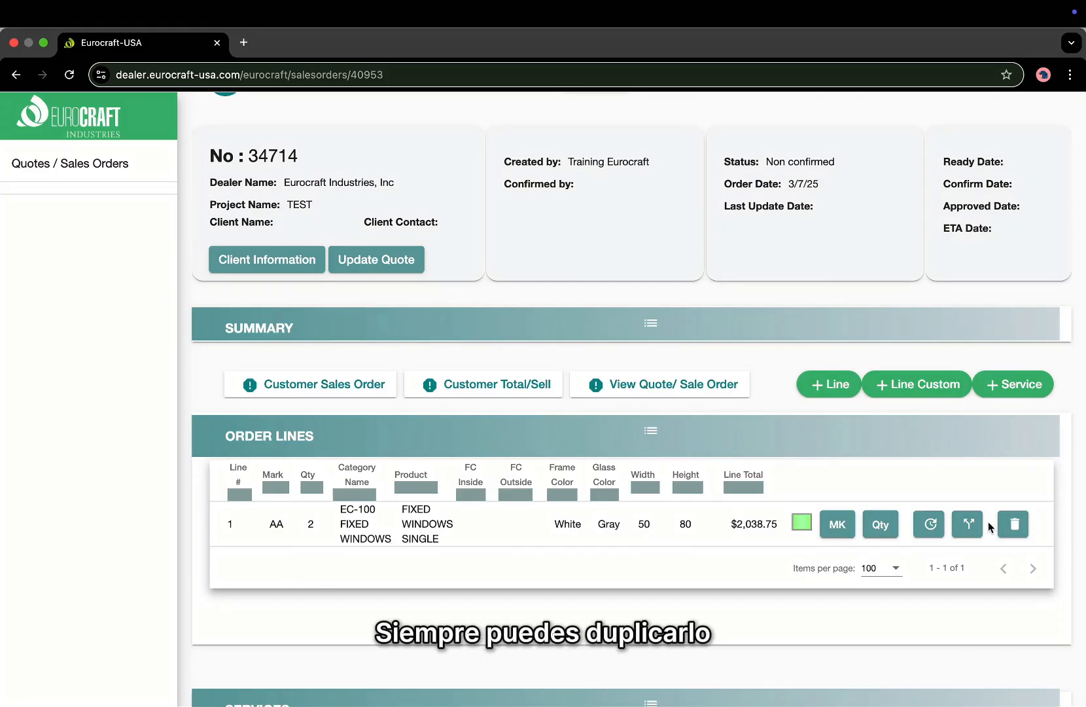
pyautogui.click(968, 524)
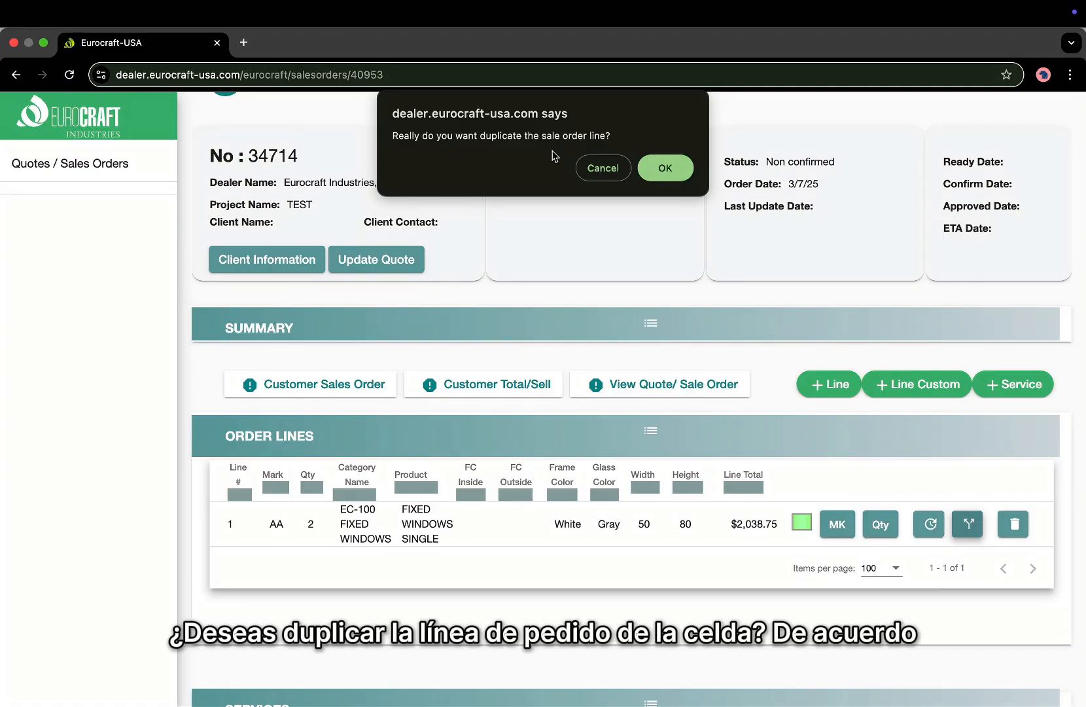
pyautogui.click(666, 169)
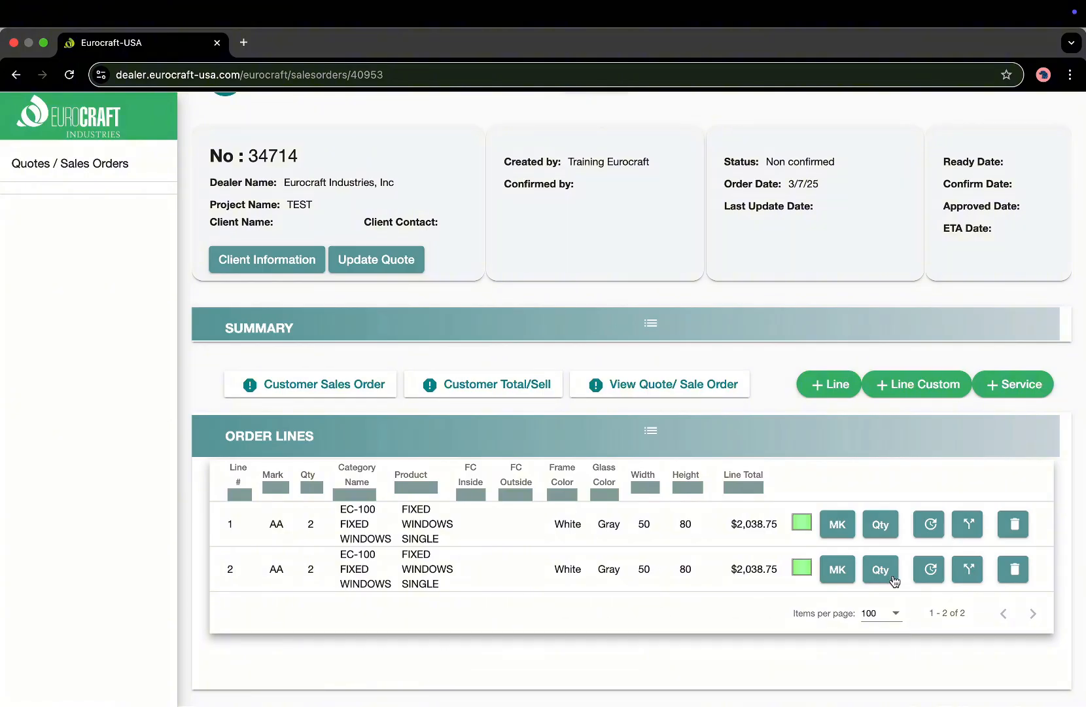
pyautogui.click(1015, 572)
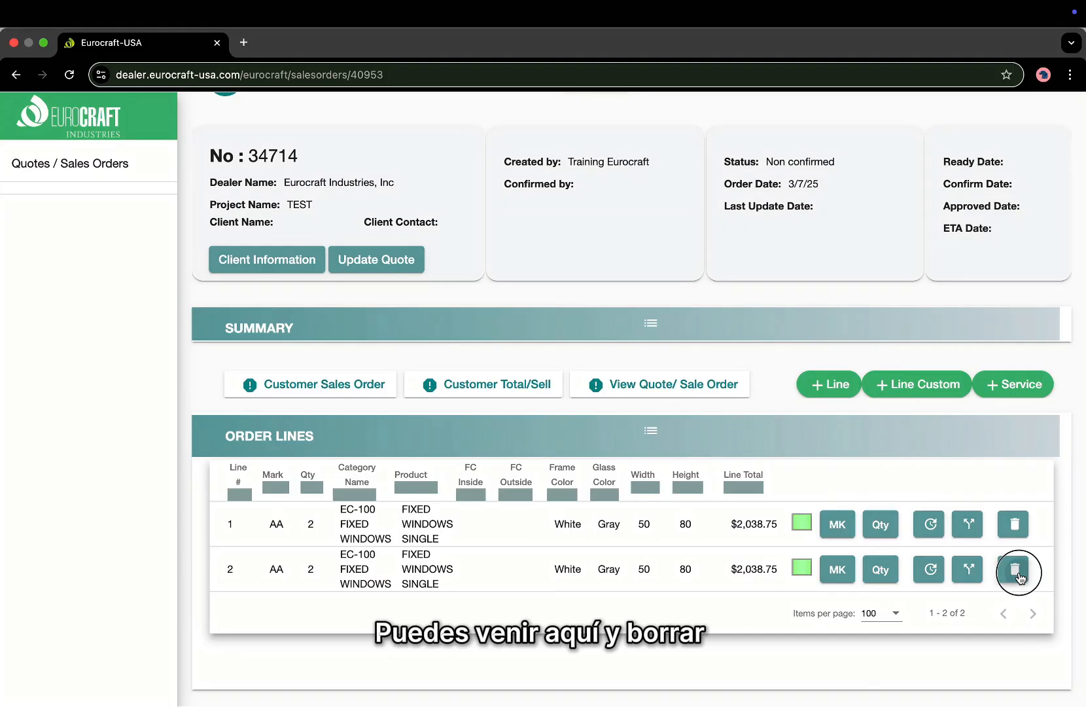
pyautogui.click(658, 175)
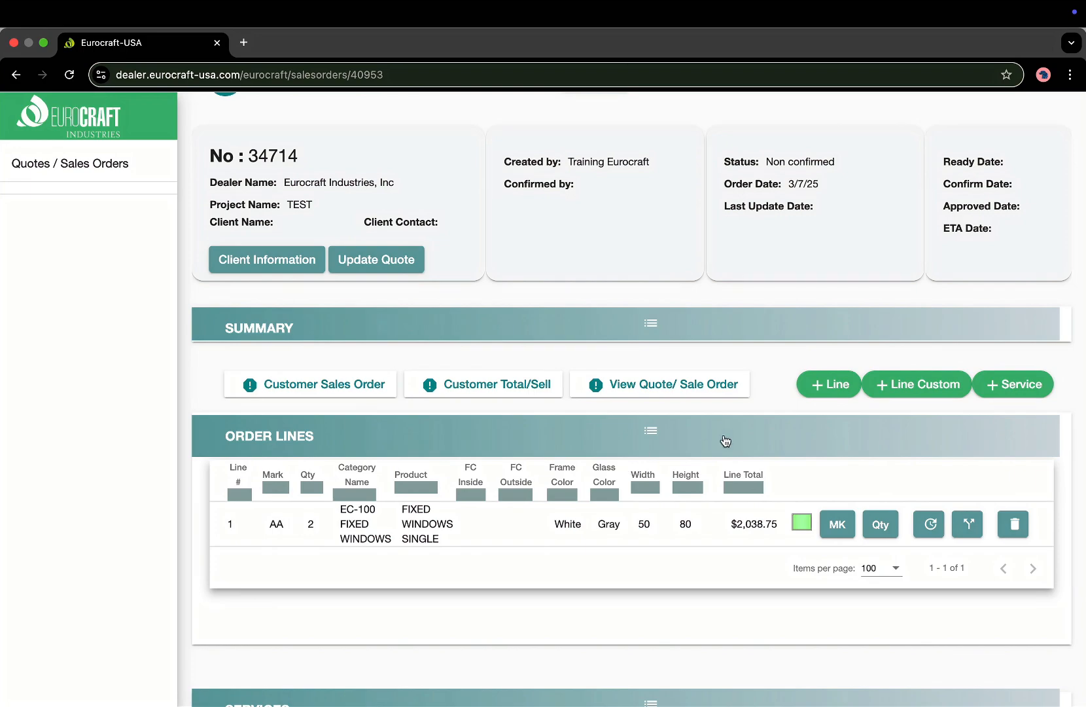
# Start a new quote line with quantity 1 and mark B.
pyautogui.click(827, 384)
pyautogui.click(538, 347)
pyautogui.hotkey('shift', 'Tab')
pyautogui.write('1')
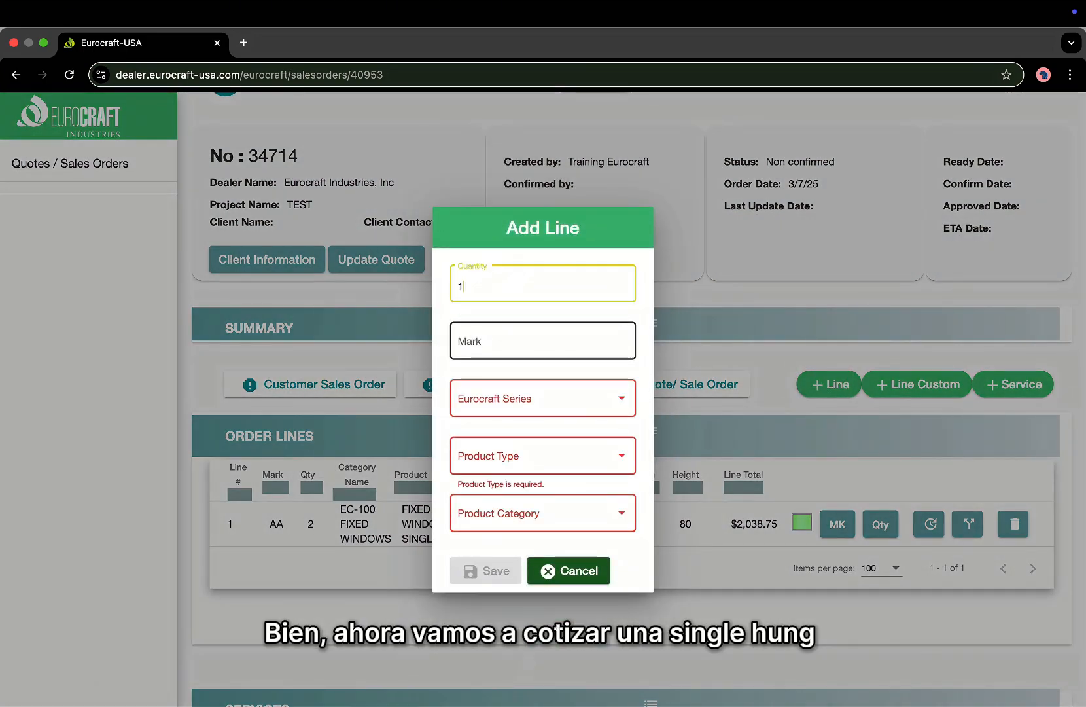
pyautogui.press('Tab')
pyautogui.write('B')
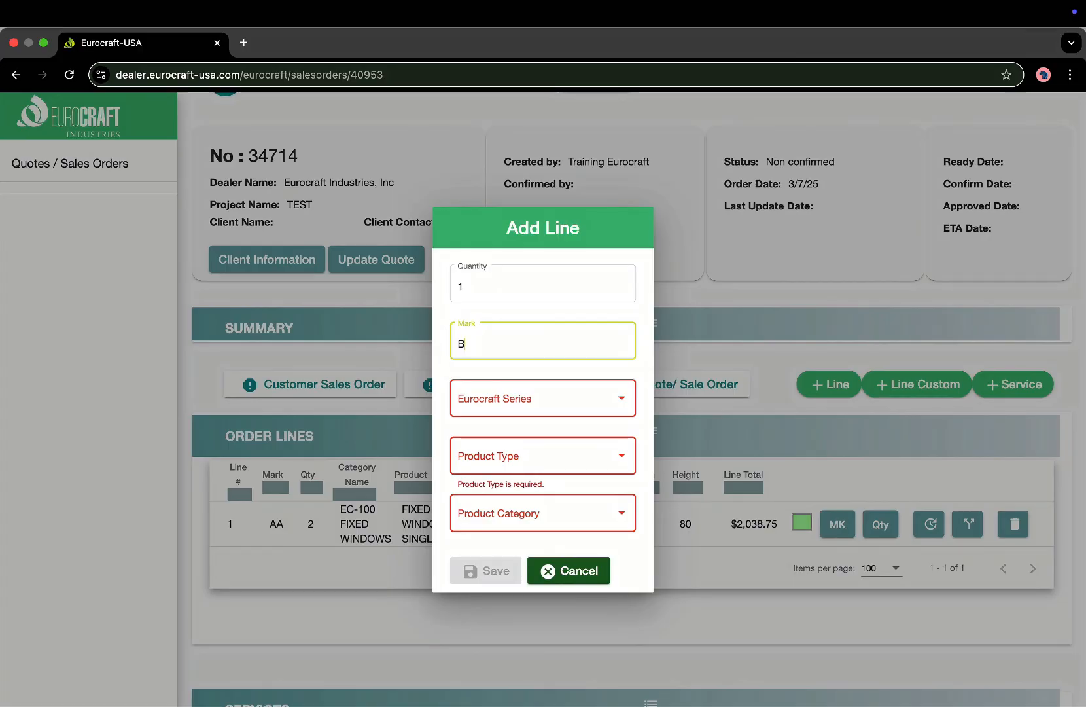
# Choose ALUMINUM, WINDOW (ALUMINUM), EC-200 SINGLE HUNG and the Equal Lites style.
pyautogui.click(542, 390)
pyautogui.click(538, 407)
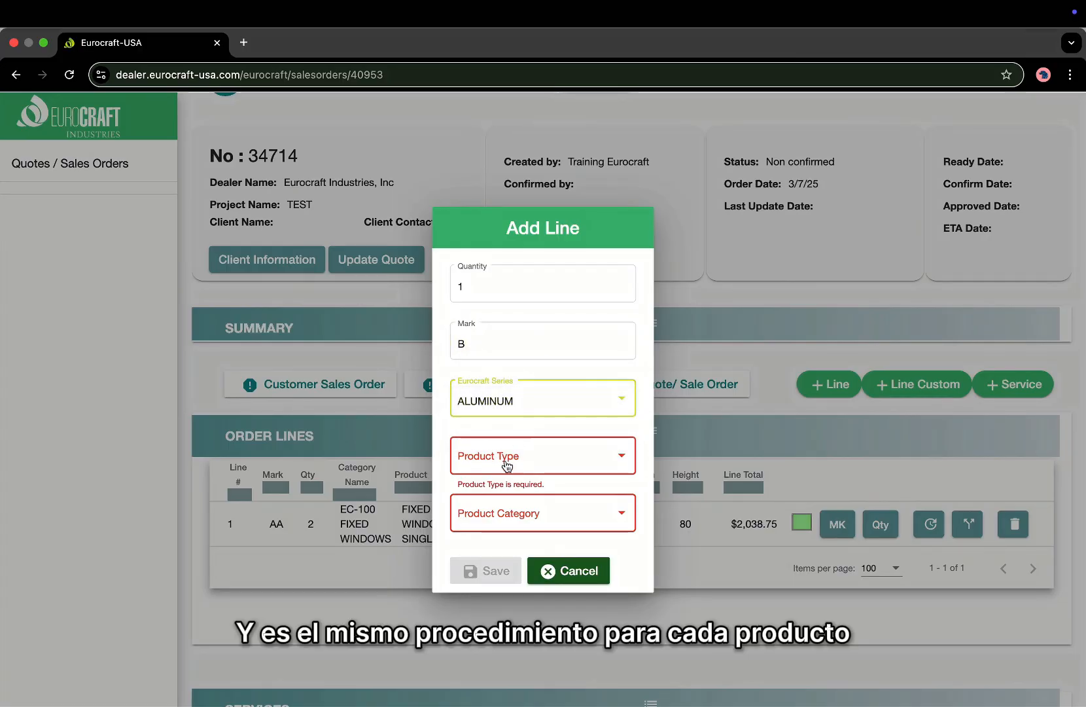
pyautogui.click(505, 458)
pyautogui.click(508, 460)
pyautogui.click(502, 512)
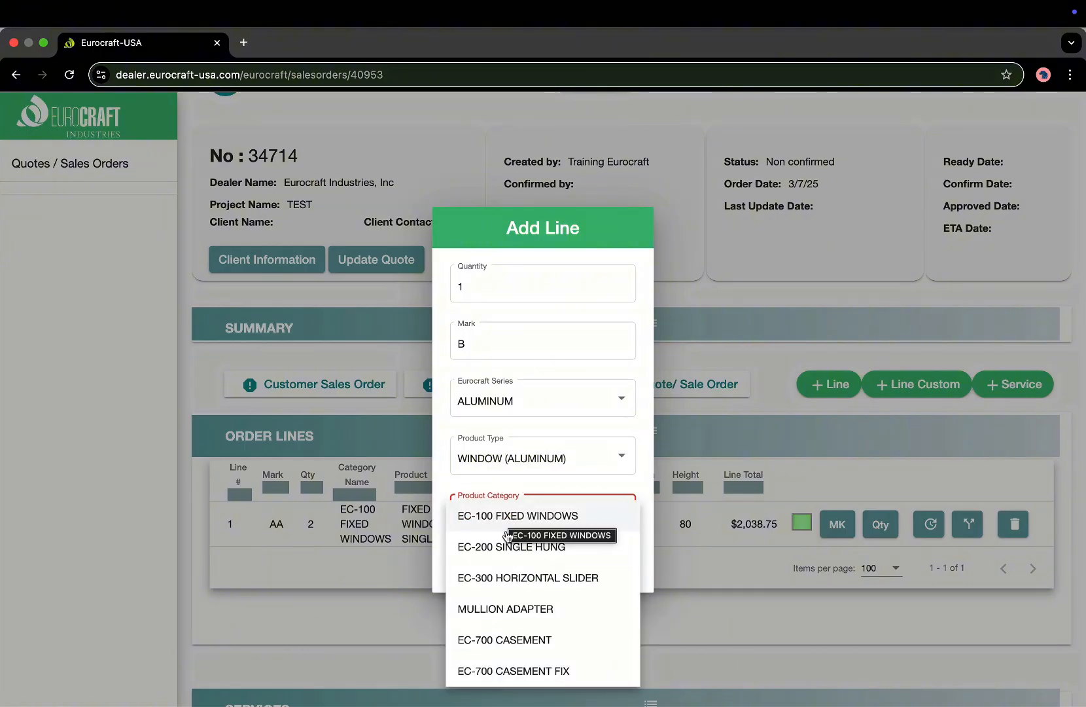
pyautogui.click(505, 547)
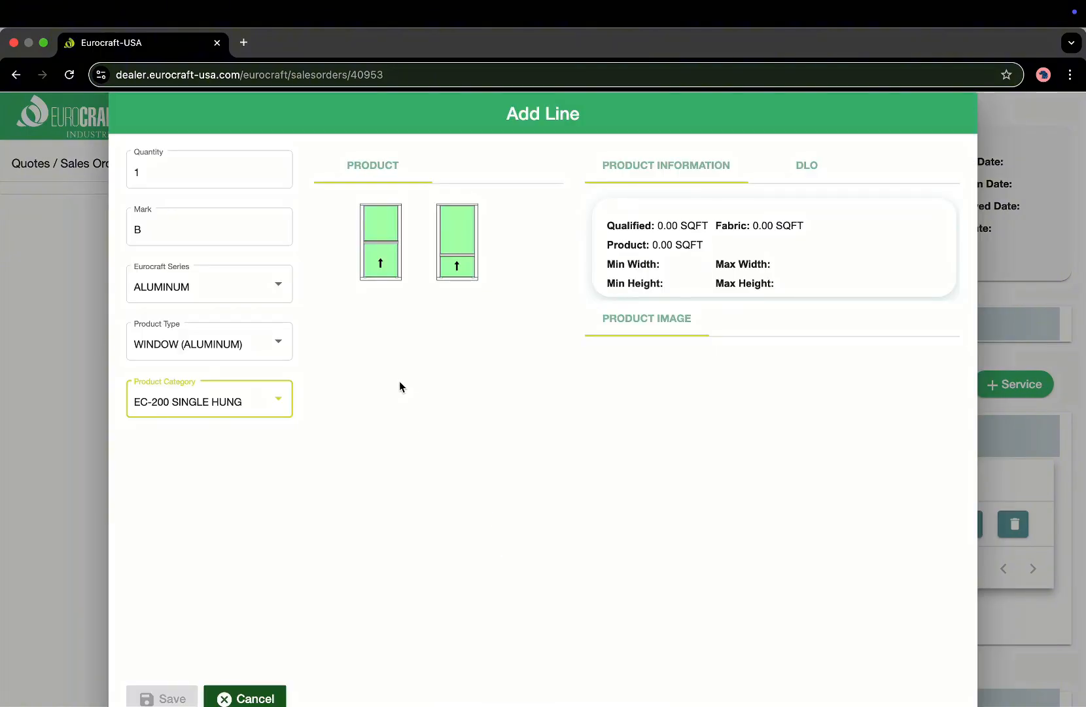
pyautogui.click(389, 271)
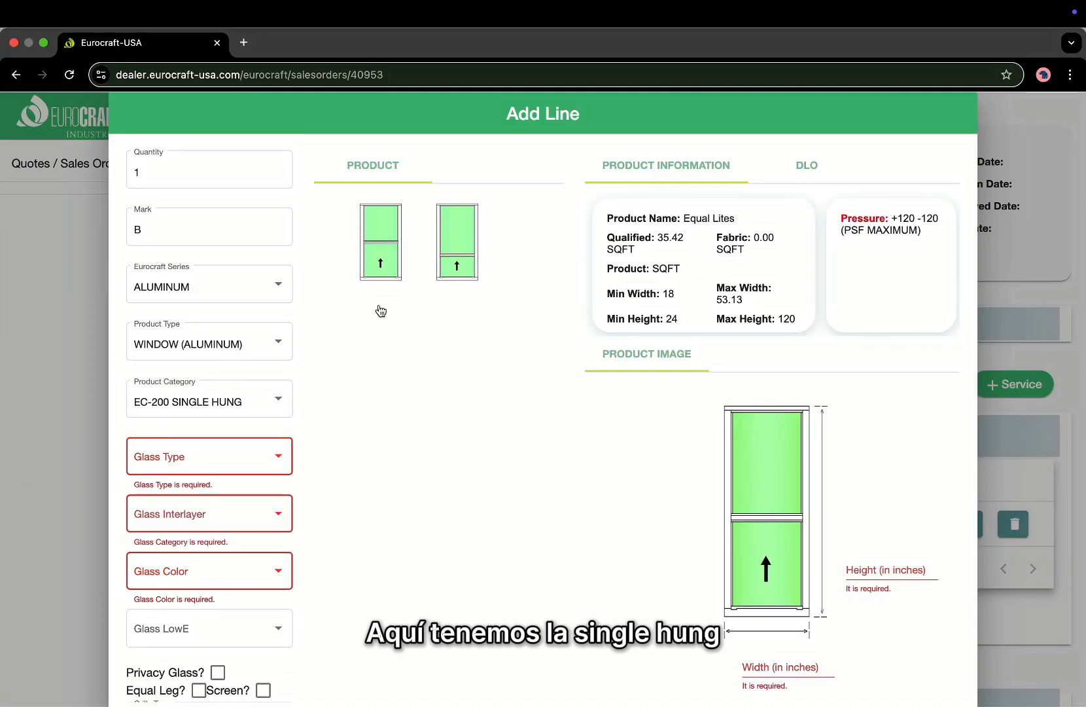
# Set the glass to Laminated (7/16) with PVB interlayer in Gray.
pyautogui.scroll(-3, 226, 364)
pyautogui.scroll(-2, 226, 365)
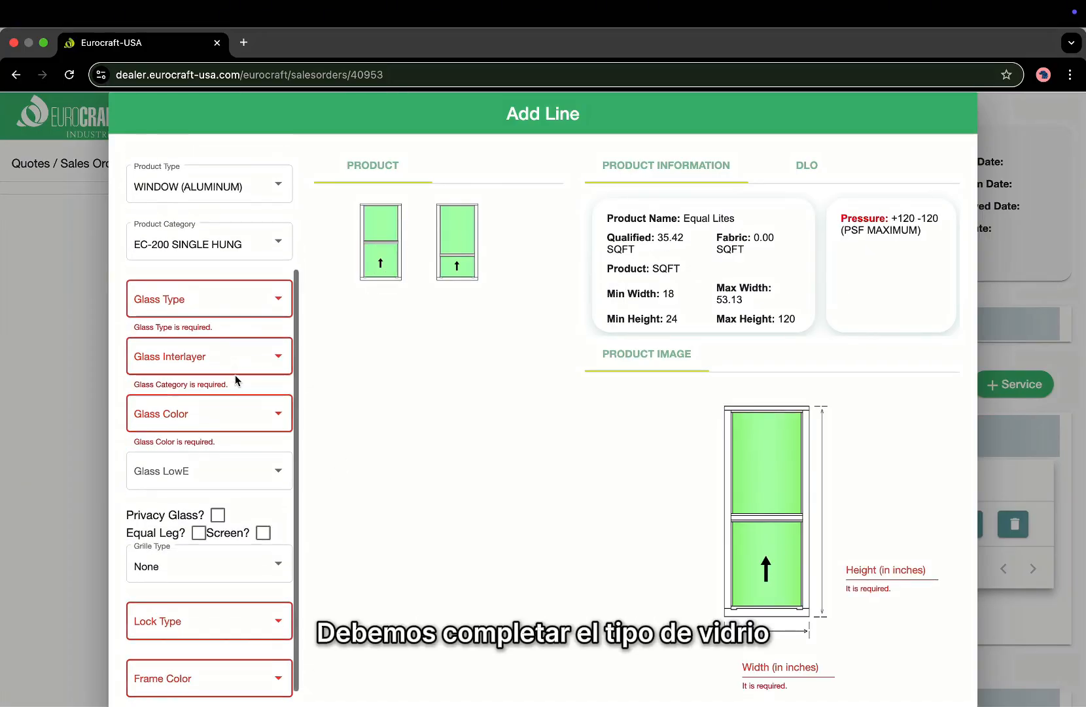
pyautogui.click(253, 288)
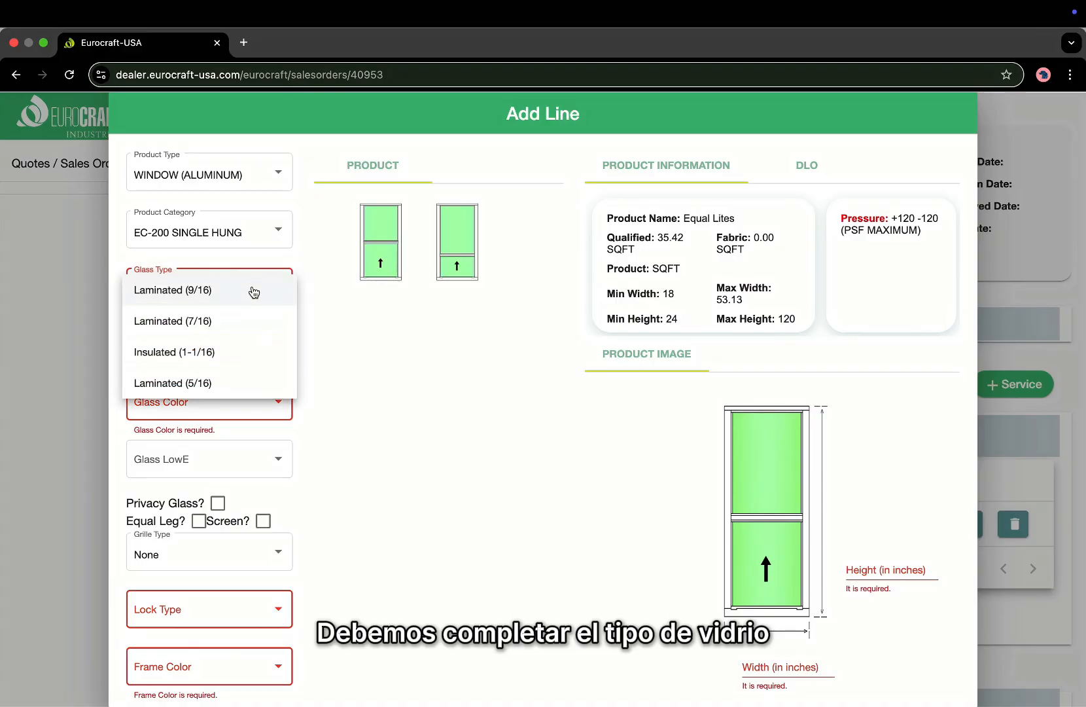
pyautogui.click(252, 322)
pyautogui.click(239, 350)
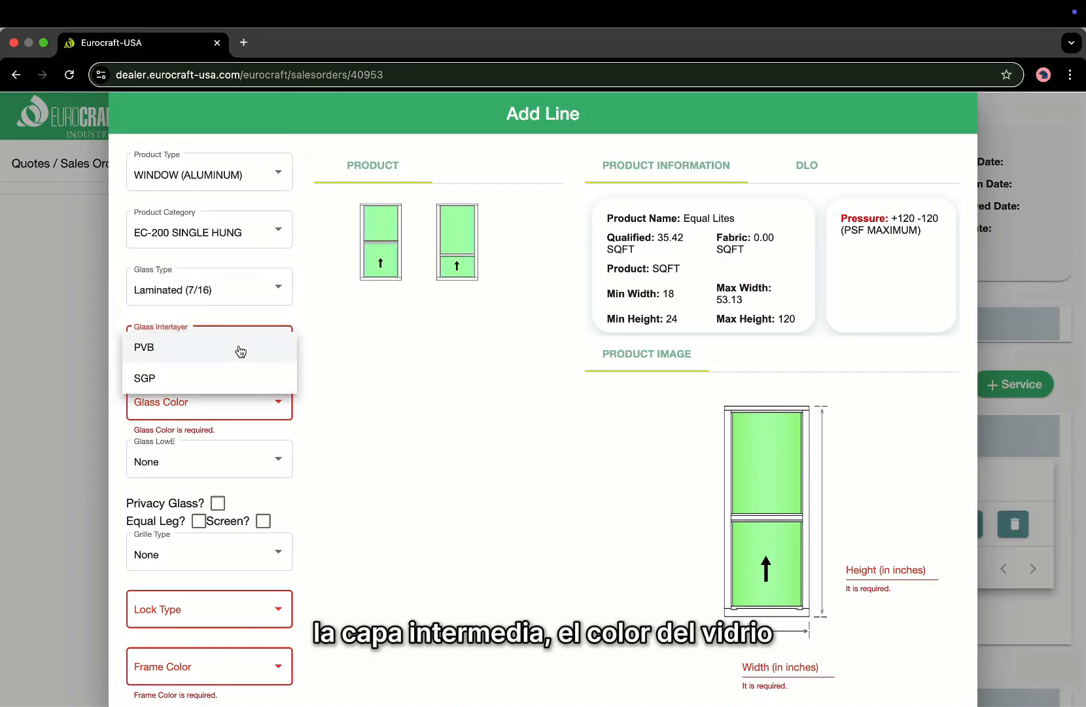
pyautogui.click(237, 350)
pyautogui.click(235, 403)
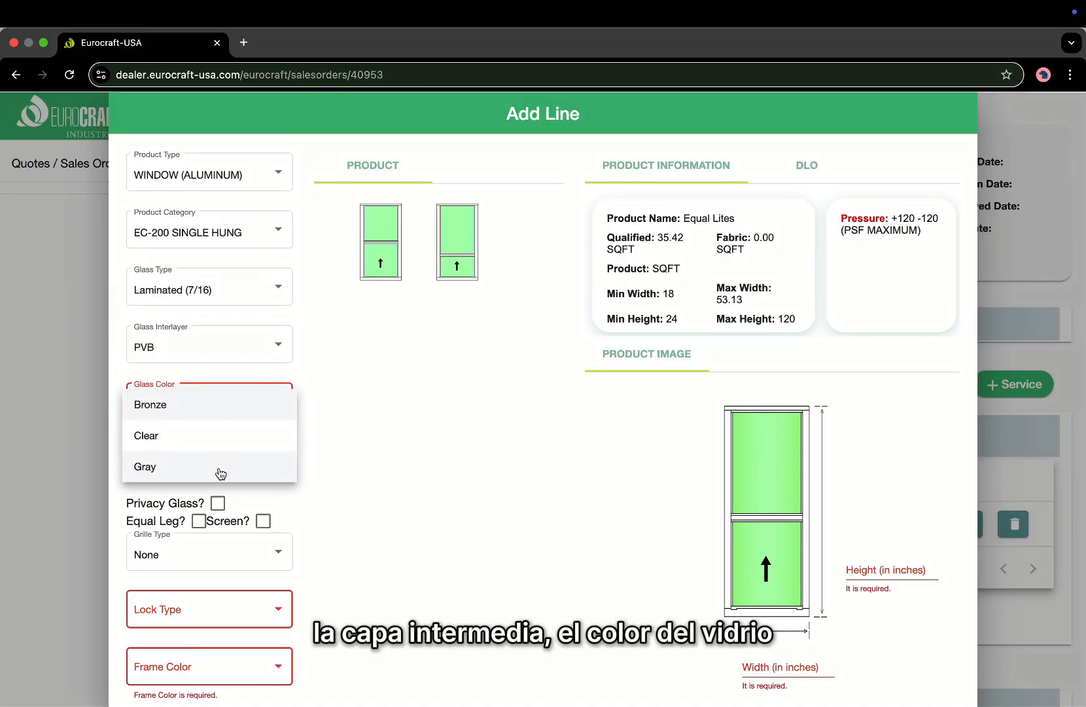
pyautogui.click(220, 472)
# Add a screen, Sash Lock - REGULAR and a White frame, keeping Gray glass.
pyautogui.scroll(-1, 229, 504)
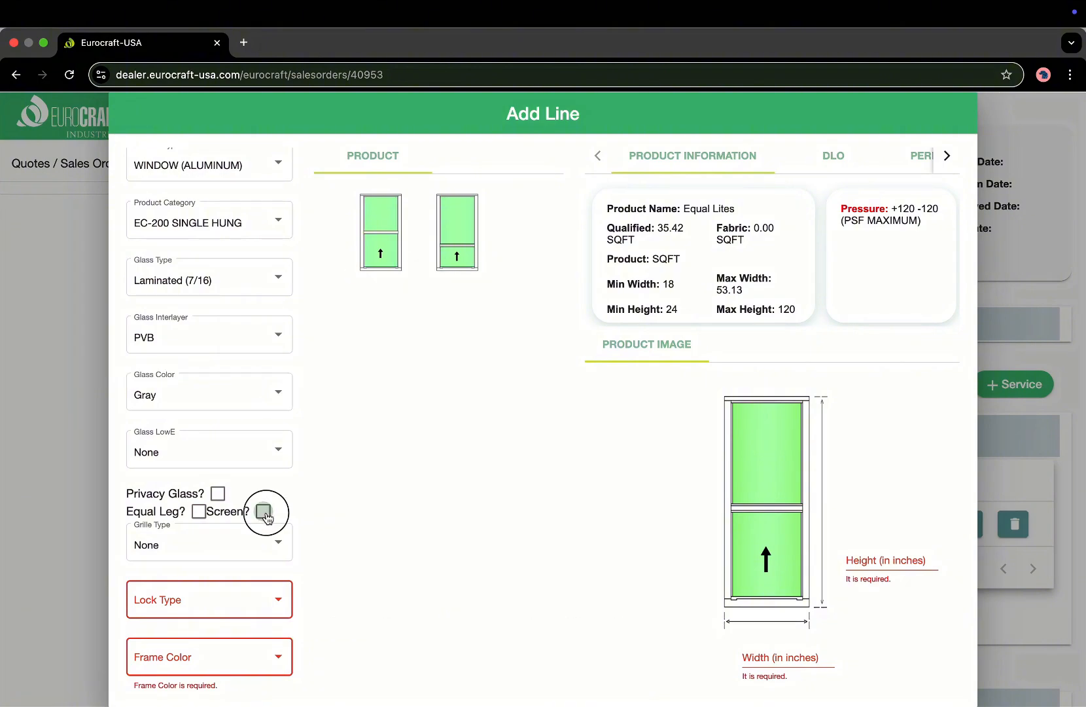
pyautogui.click(263, 511)
pyautogui.scroll(-1, 252, 570)
pyautogui.scroll(-2, 254, 569)
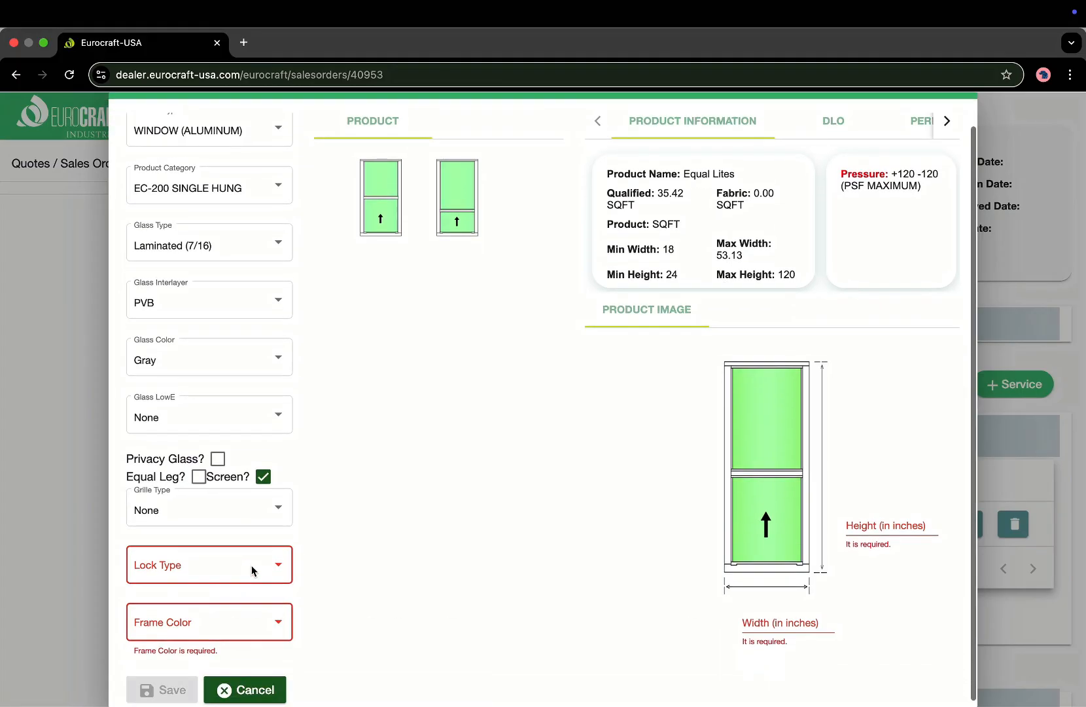
pyautogui.click(269, 556)
pyautogui.click(263, 572)
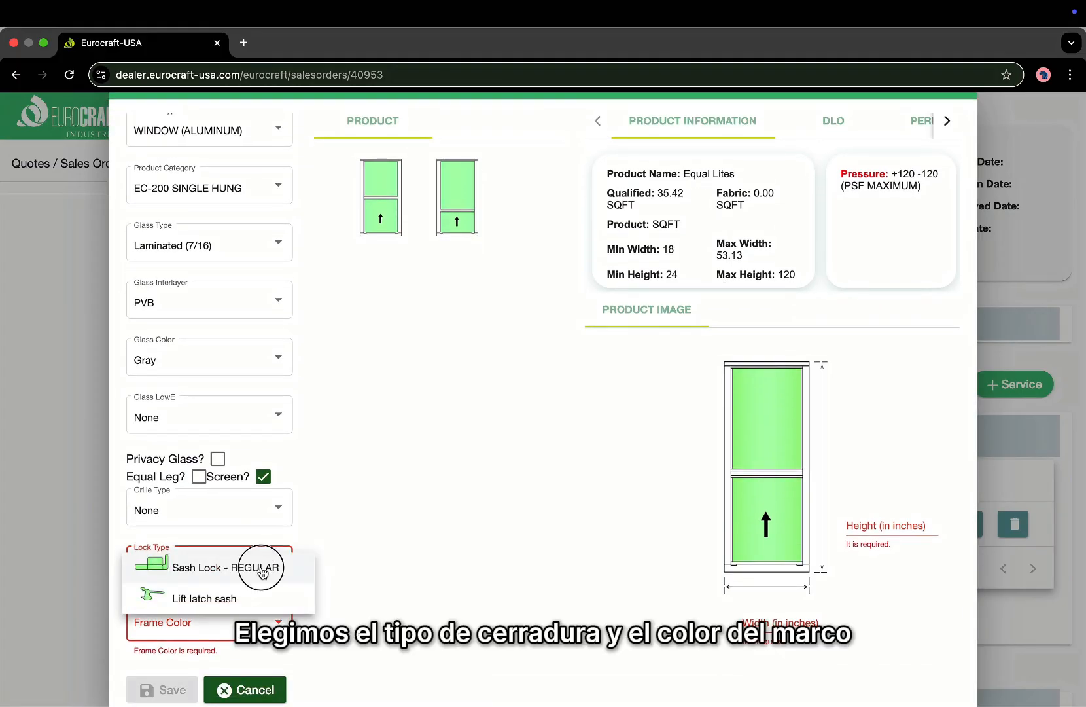
pyautogui.click(195, 624)
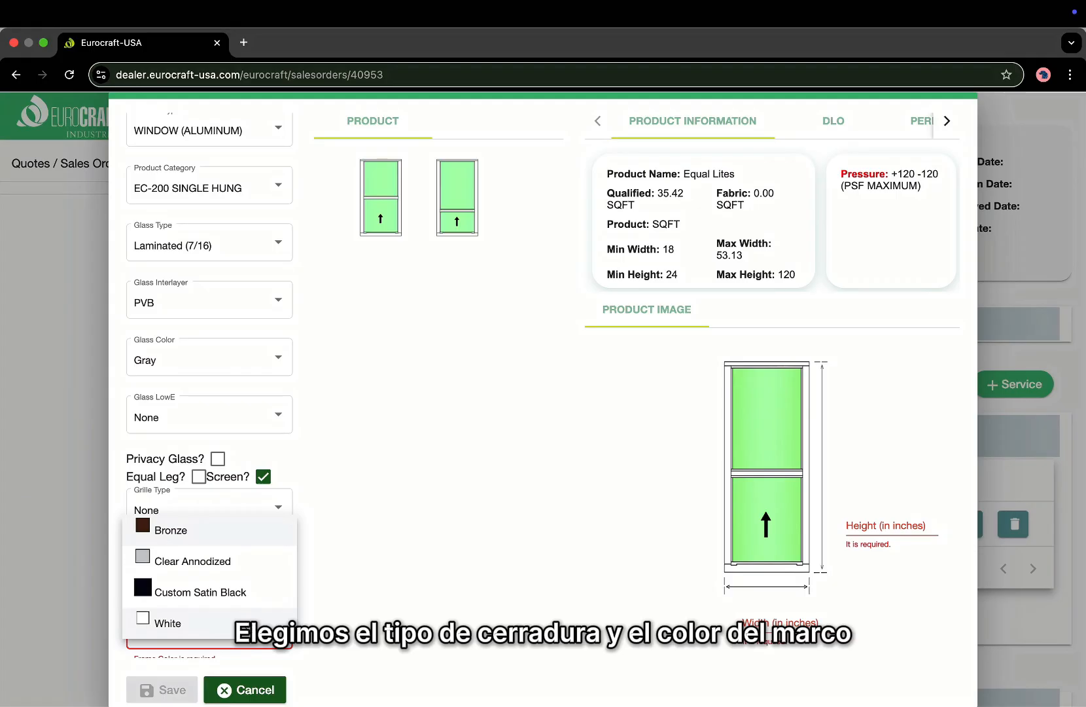
pyautogui.click(249, 620)
pyautogui.scroll(1, 353, 537)
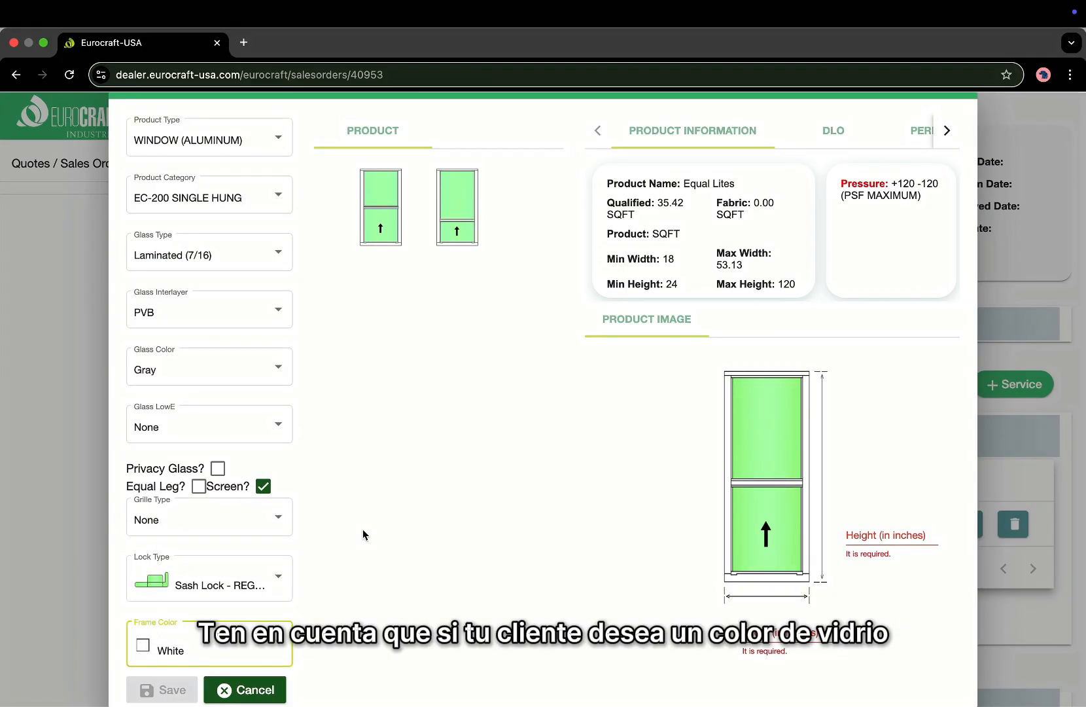
pyautogui.click(235, 371)
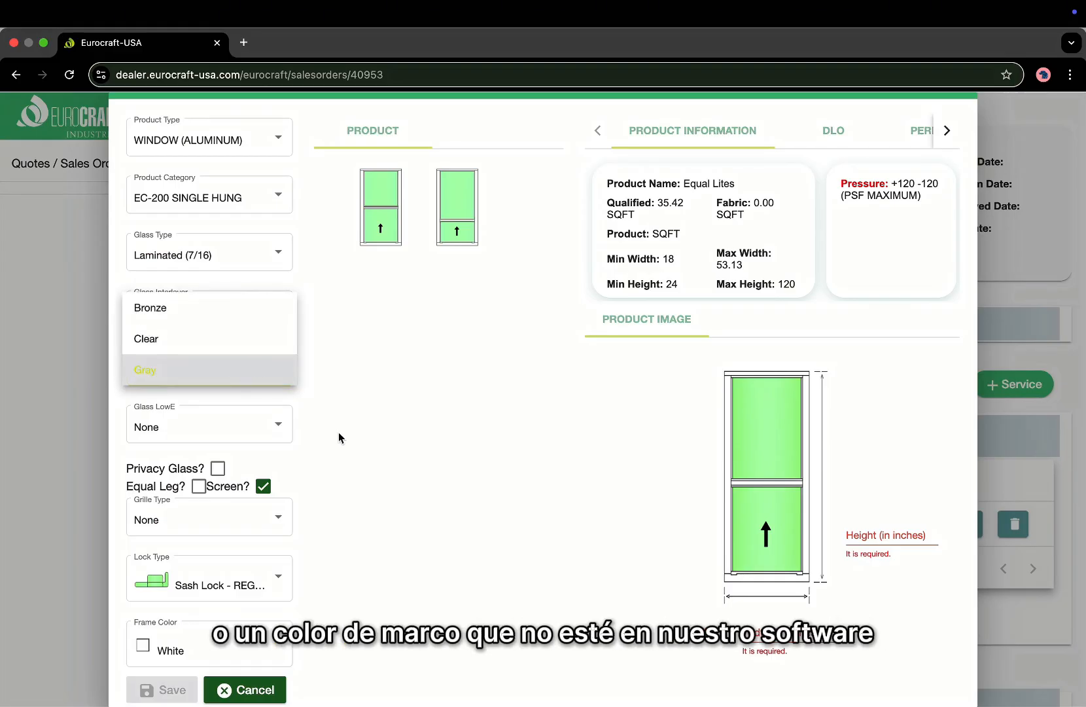
pyautogui.click(399, 456)
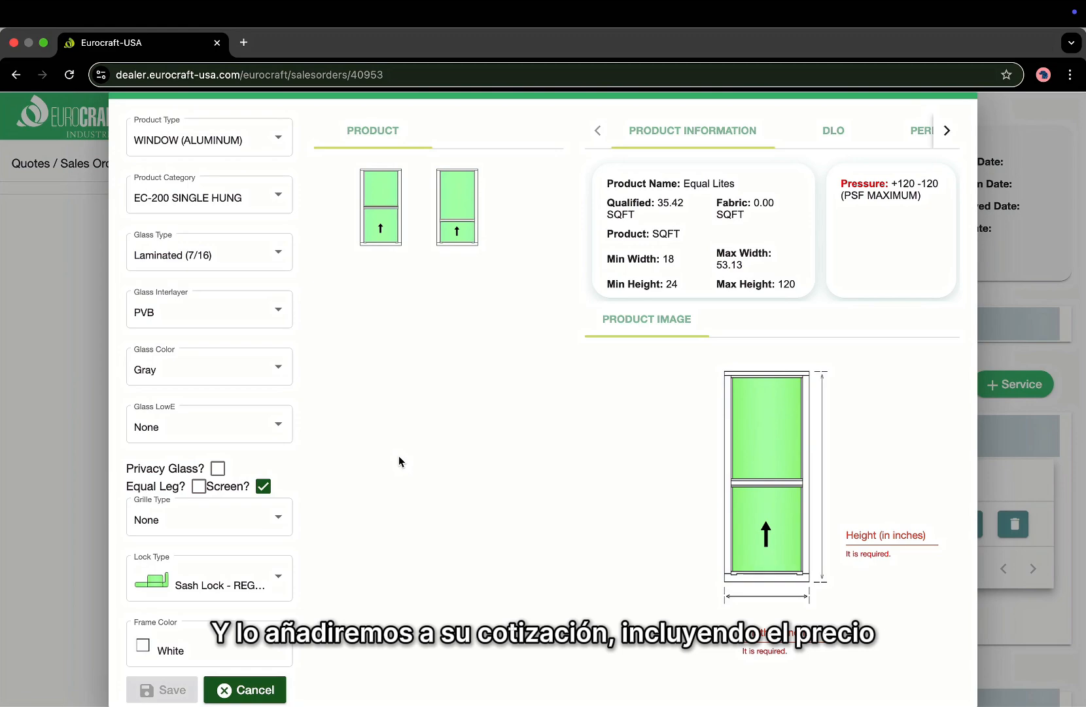
# Size the window 26 by 26, add privacy glass and save the line.
pyautogui.click(779, 632)
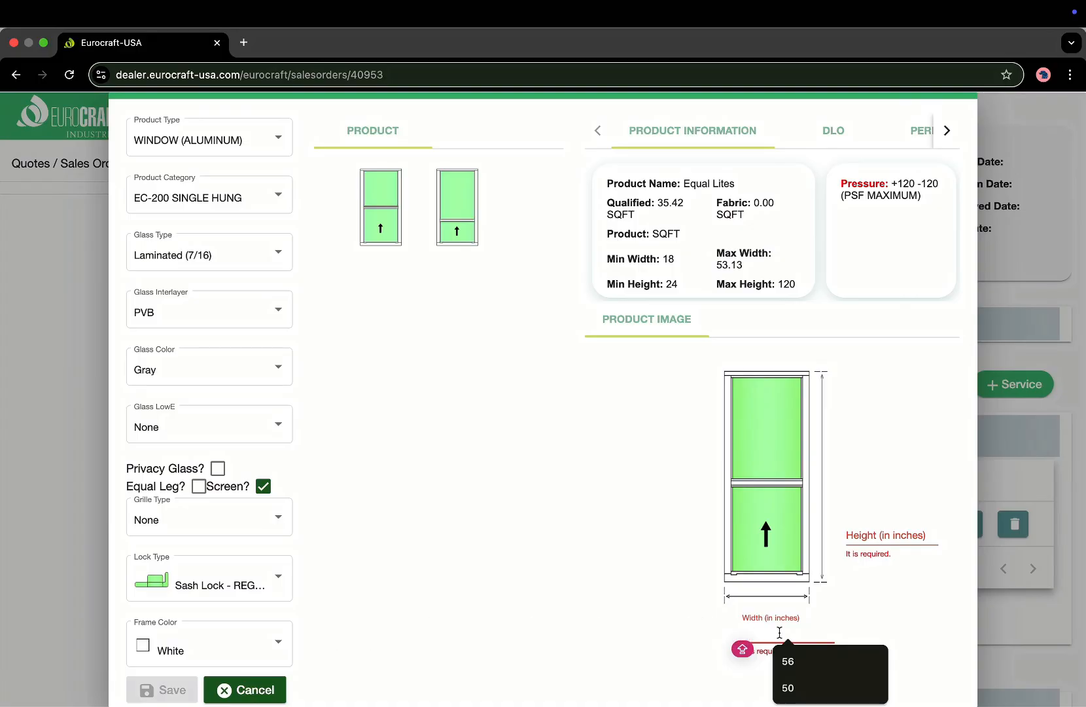
pyautogui.write('26')
pyautogui.click(888, 535)
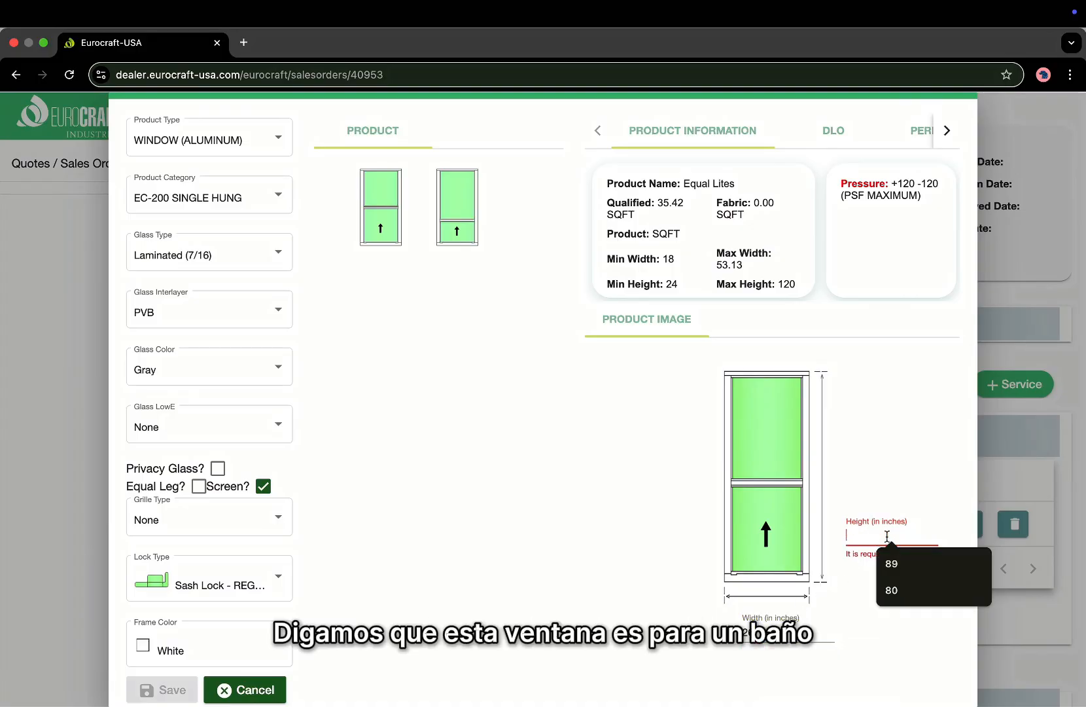
pyautogui.write('26')
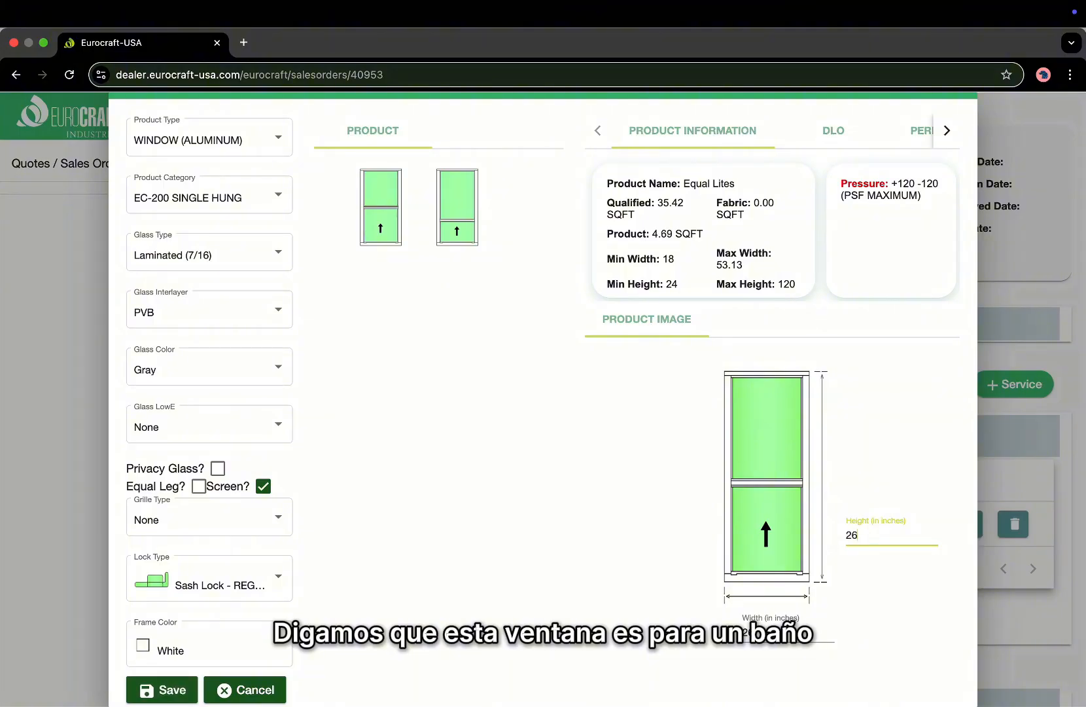
pyautogui.click(245, 462)
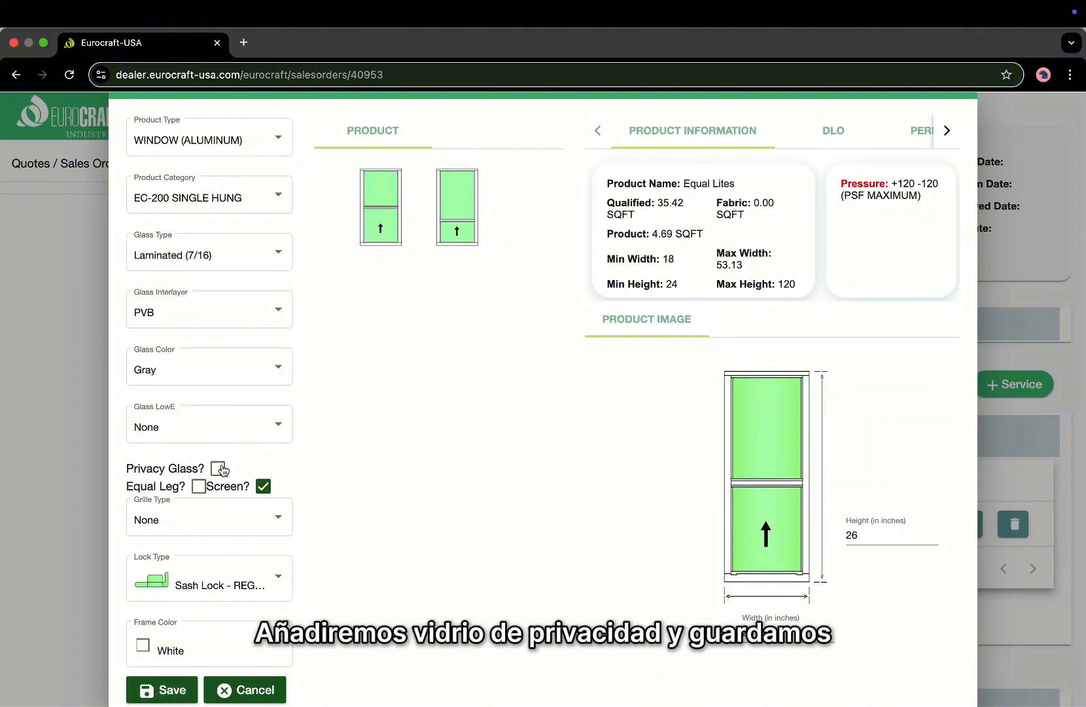
pyautogui.click(219, 468)
pyautogui.scroll(-1, 184, 640)
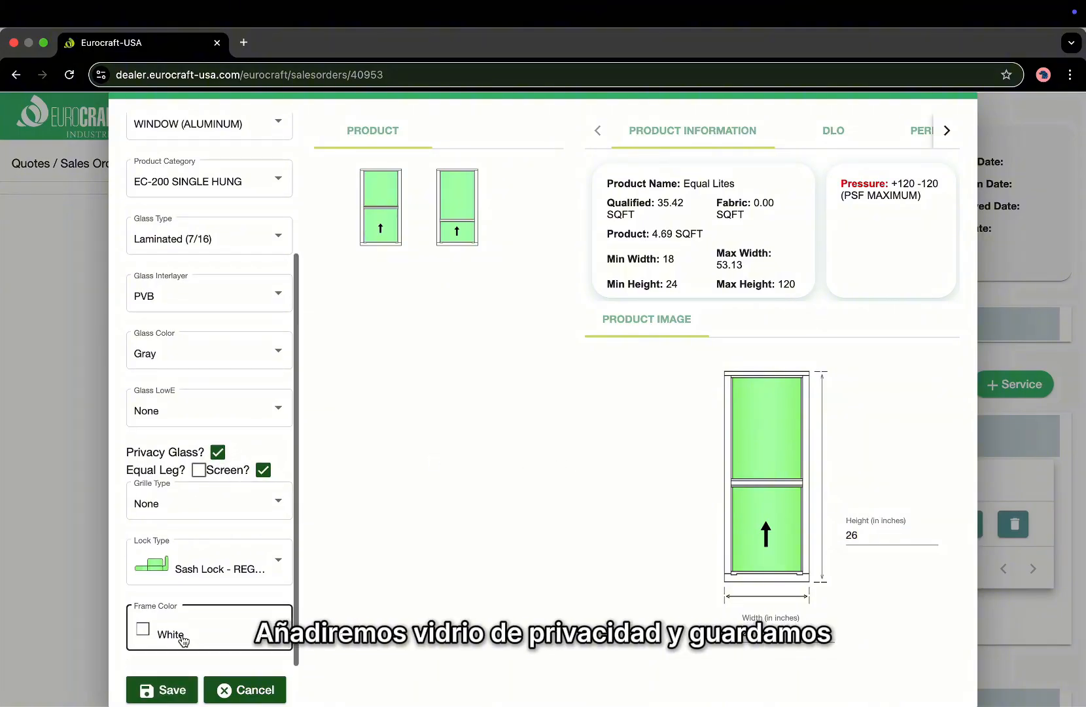
pyautogui.click(169, 689)
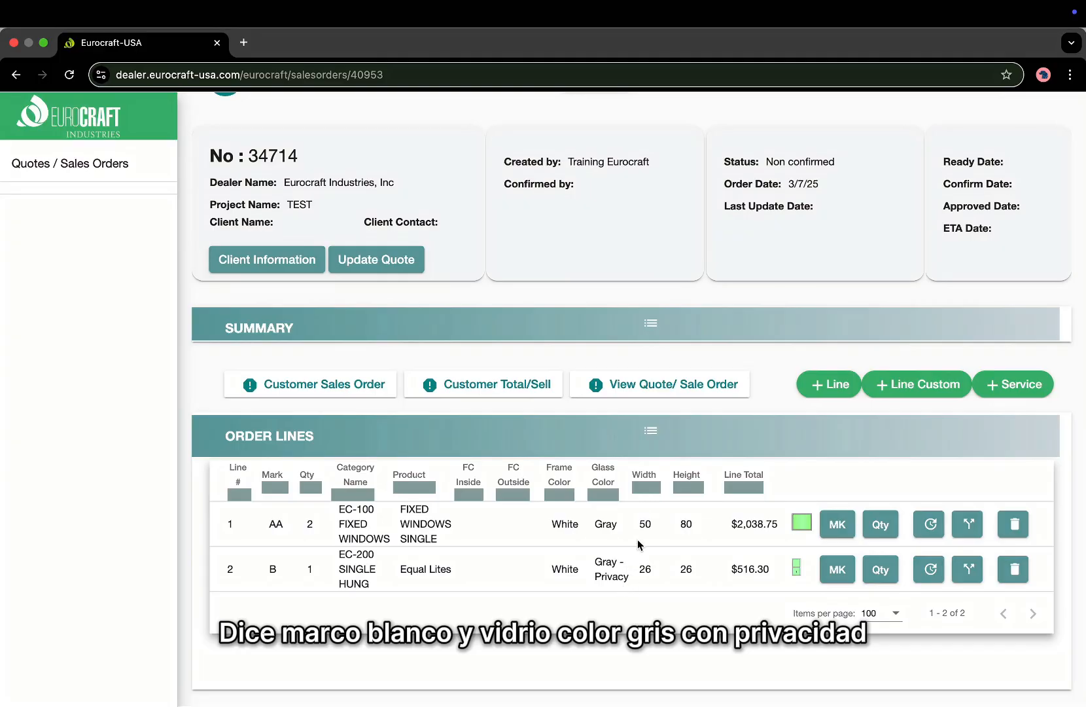
# Start a new quote line with quantity 1 and mark C.
pyautogui.click(826, 389)
pyautogui.write('1')
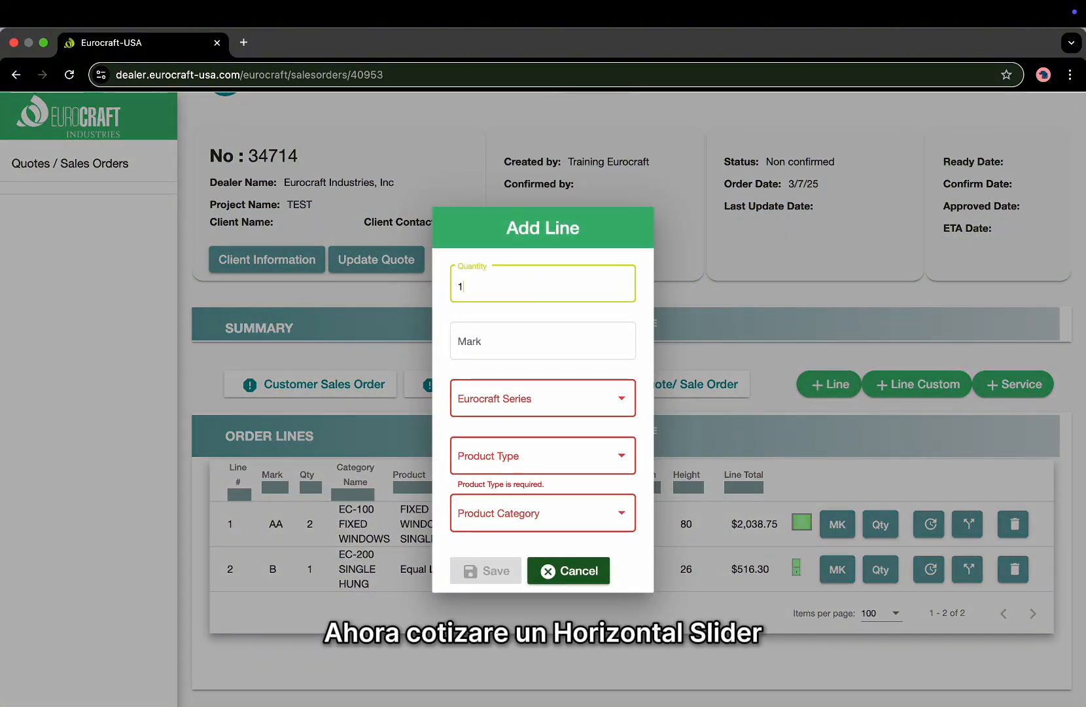
pyautogui.press('Tab')
pyautogui.write('C')
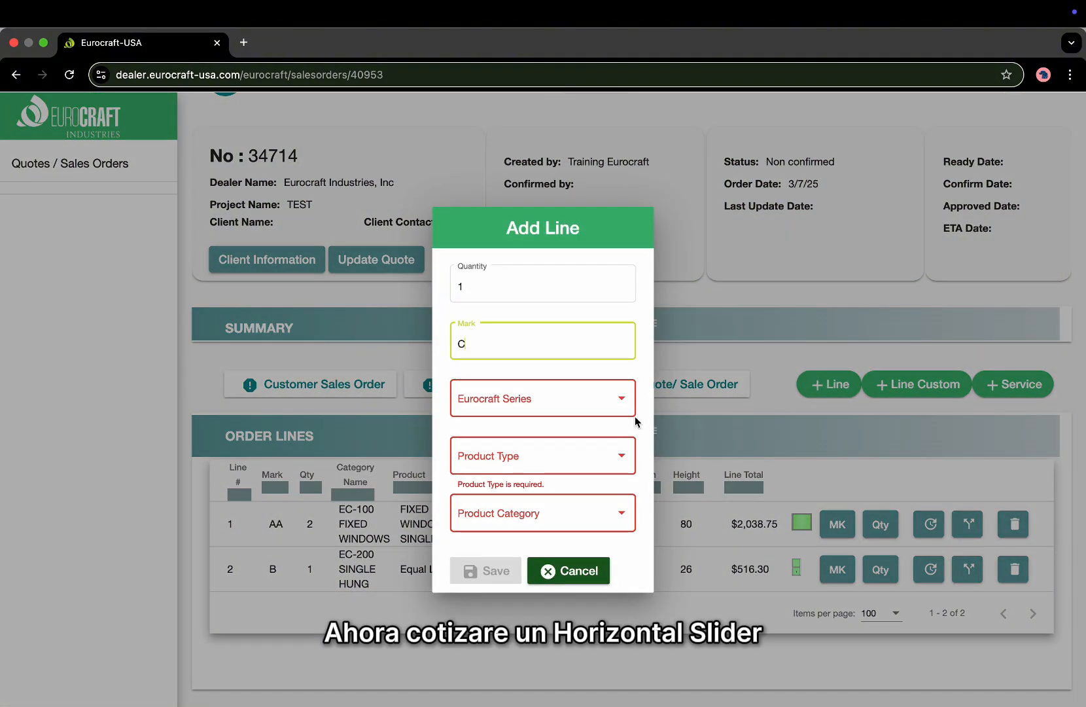
# Choose ALUMINUM, WINDOW (ALUMINUM) and EC-300 HORIZONTAL SLIDER for the line.
pyautogui.click(576, 401)
pyautogui.click(572, 407)
pyautogui.click(563, 451)
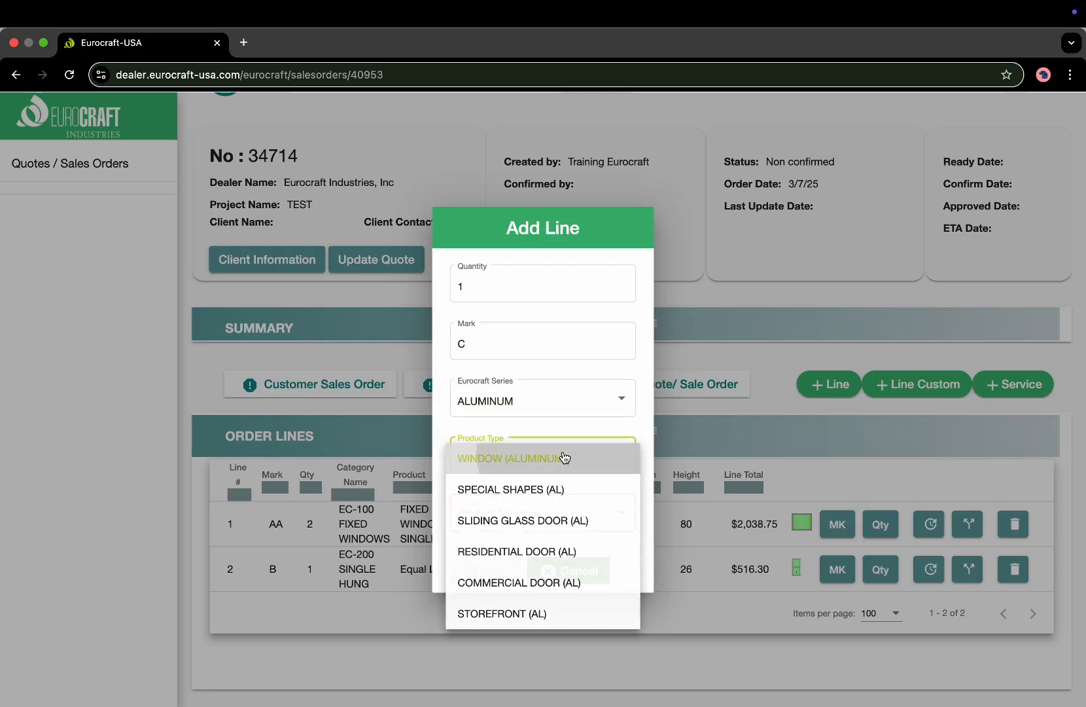
pyautogui.click(564, 457)
pyautogui.click(544, 515)
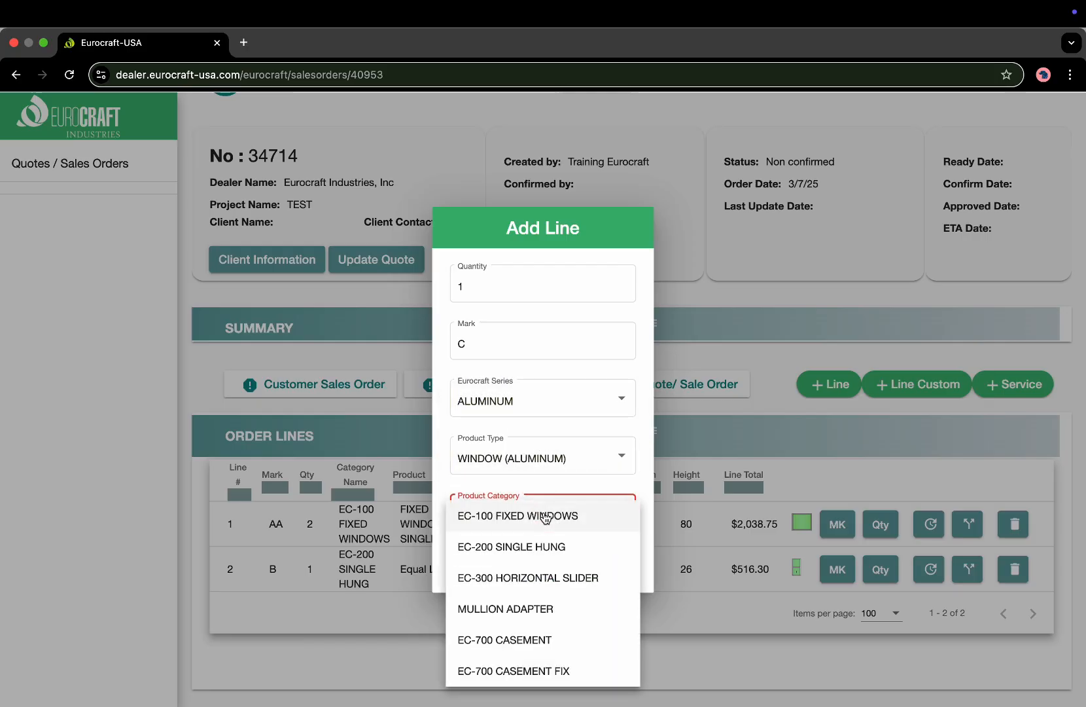
pyautogui.click(542, 579)
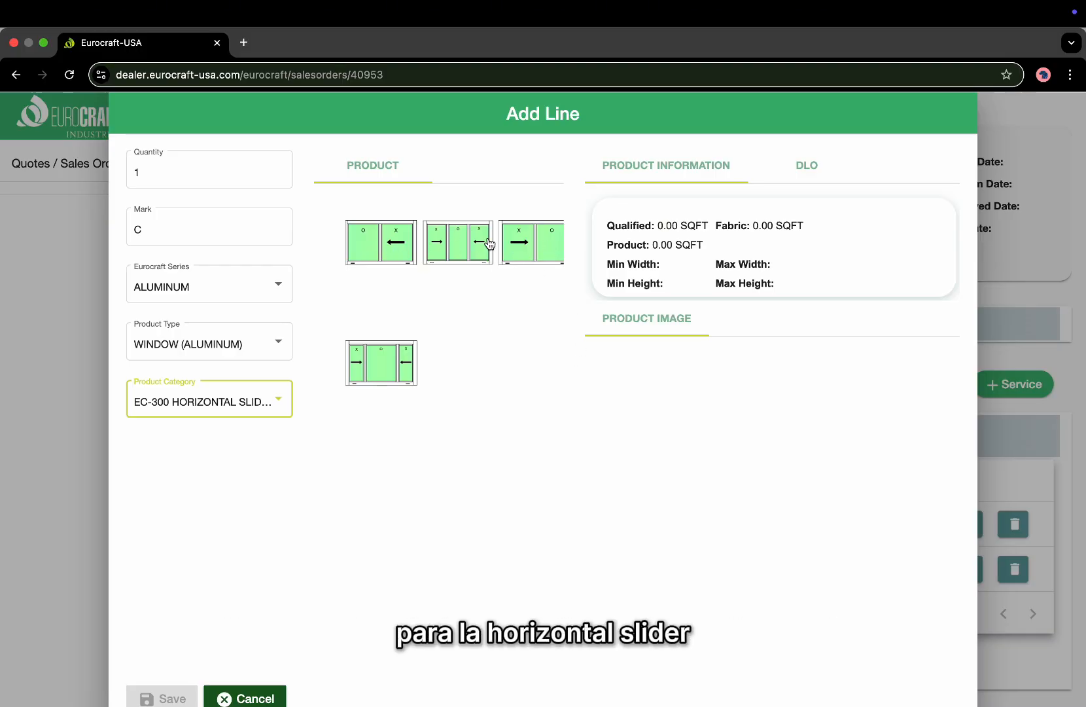
# Pick the Horizontal Slider-XO with Laminated (7/16) glass, PVB interlayer and Gray colour.
pyautogui.click(534, 247)
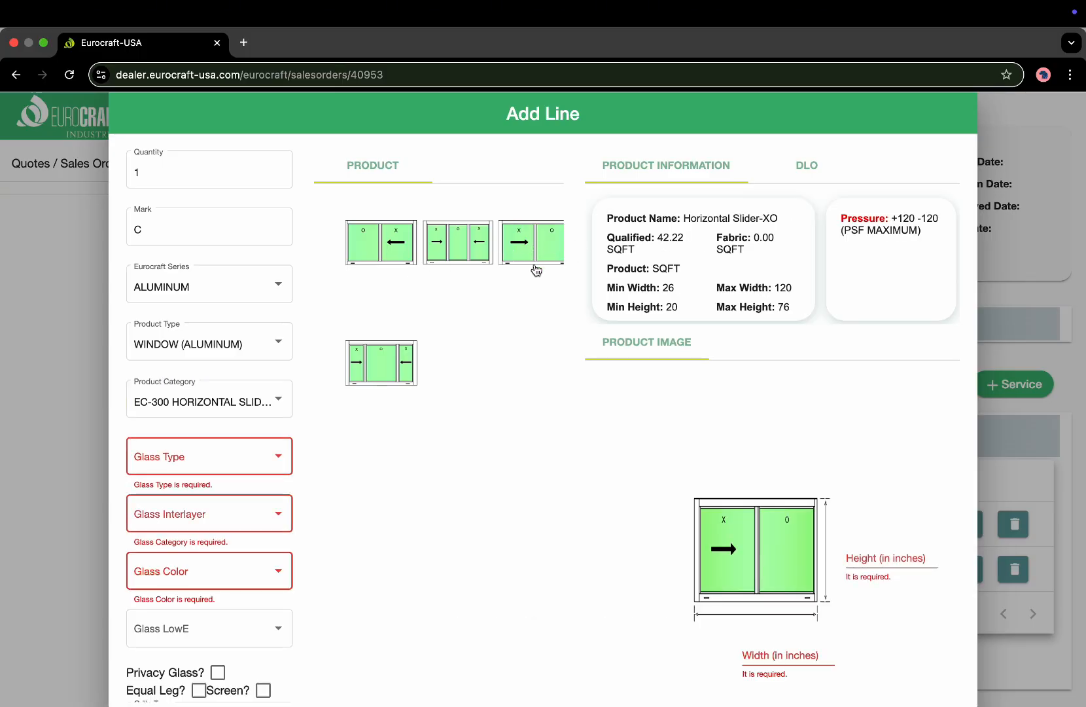
pyautogui.scroll(-1, 589, 567)
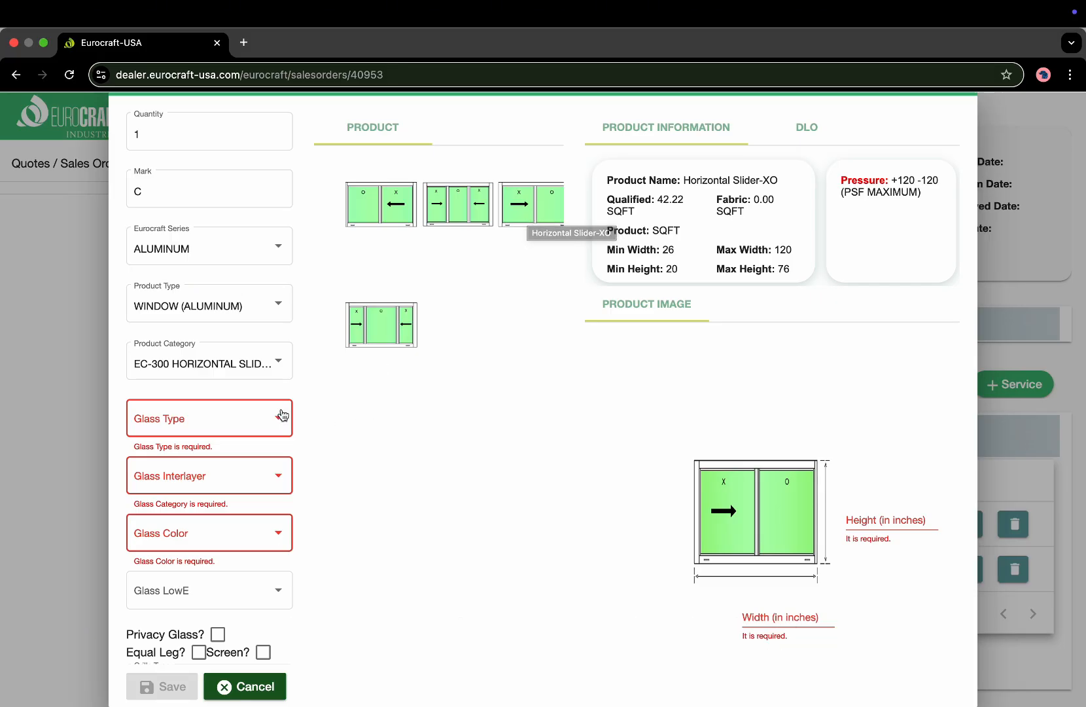
pyautogui.scroll(-2, 275, 409)
pyautogui.scroll(-2, 275, 409)
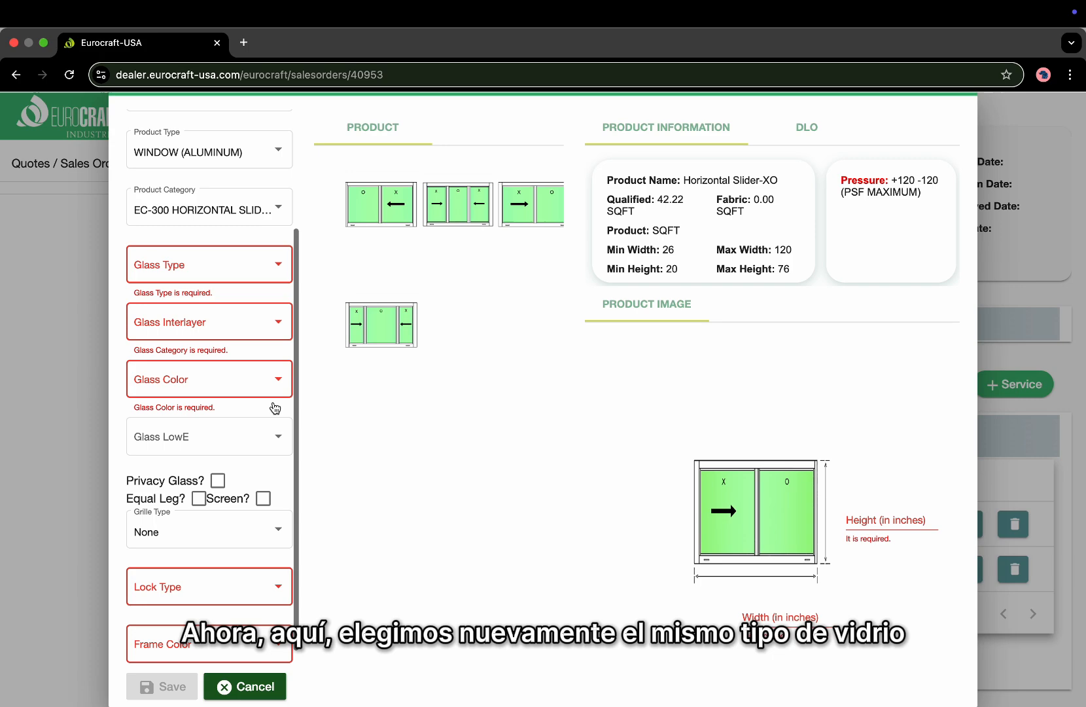
pyautogui.click(259, 267)
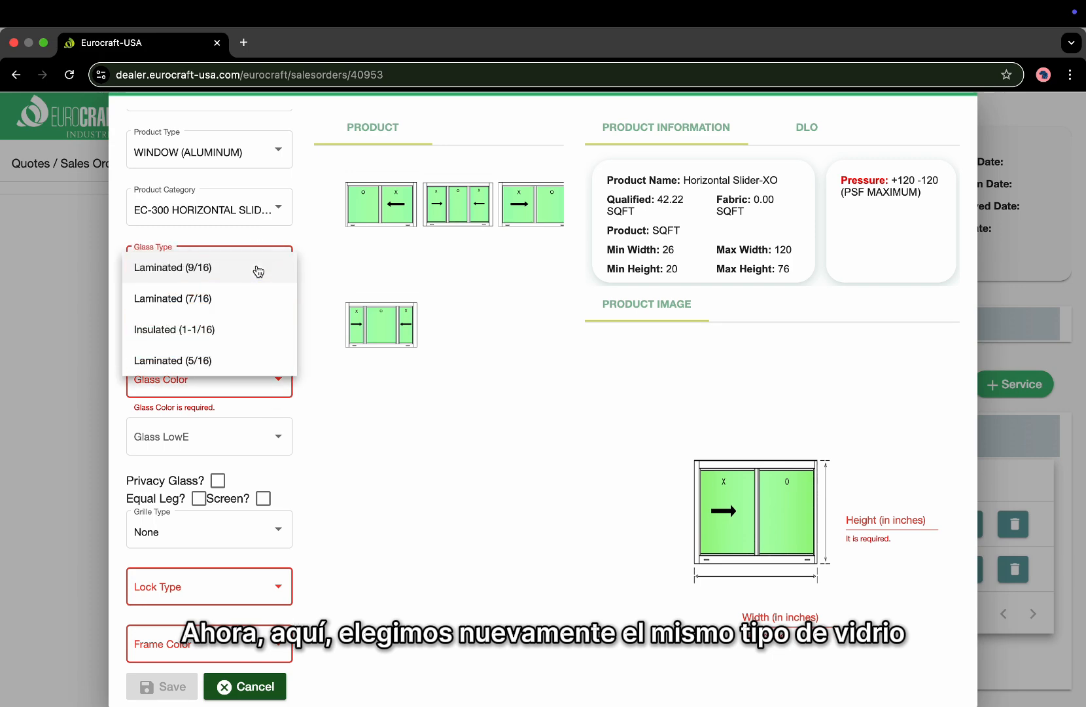
pyautogui.click(252, 301)
pyautogui.click(250, 328)
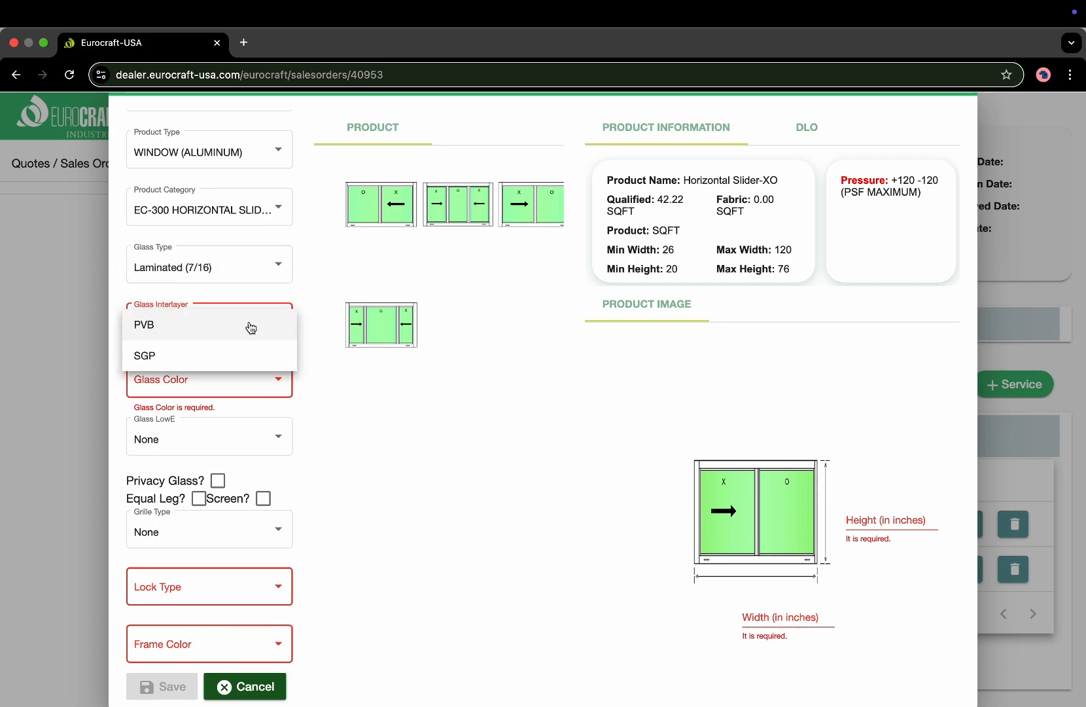
pyautogui.click(250, 321)
pyautogui.click(231, 382)
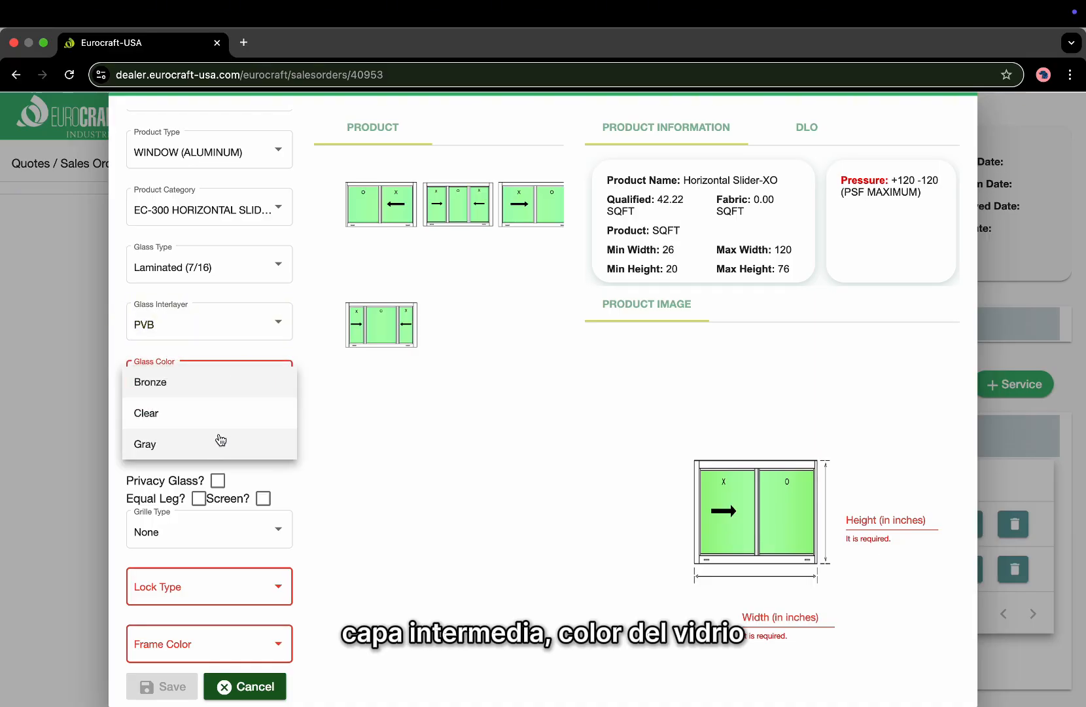
pyautogui.click(216, 445)
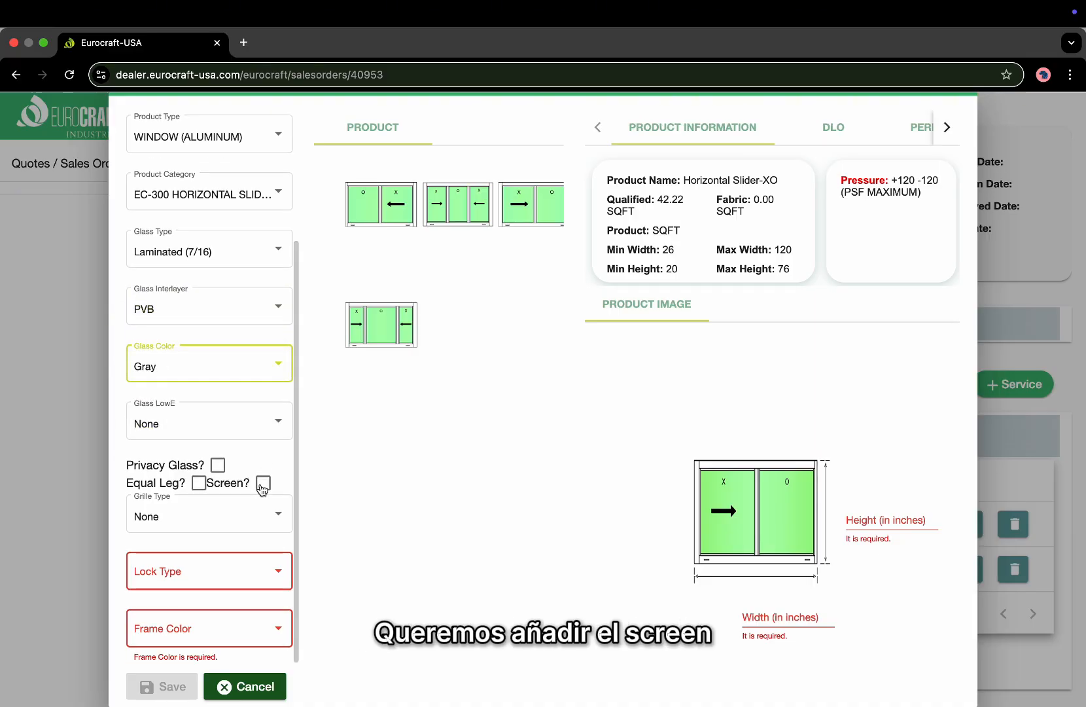
# Add a screen, Sash Lock REGULAR and a White frame to the slider.
pyautogui.click(263, 483)
pyautogui.click(224, 575)
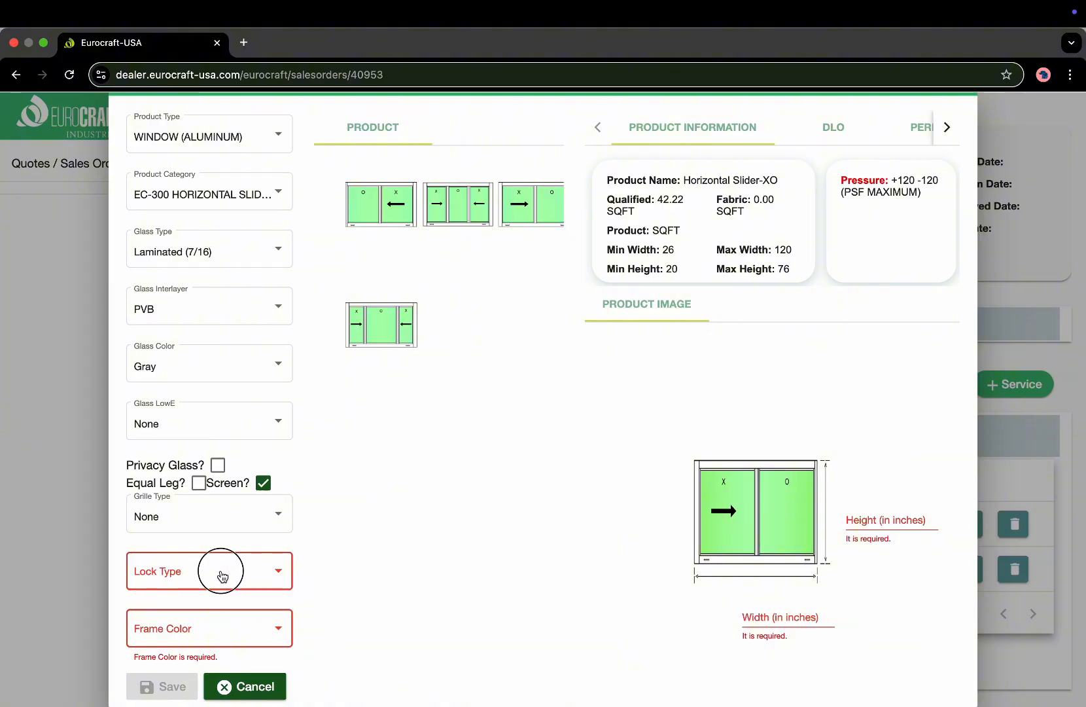
pyautogui.click(222, 575)
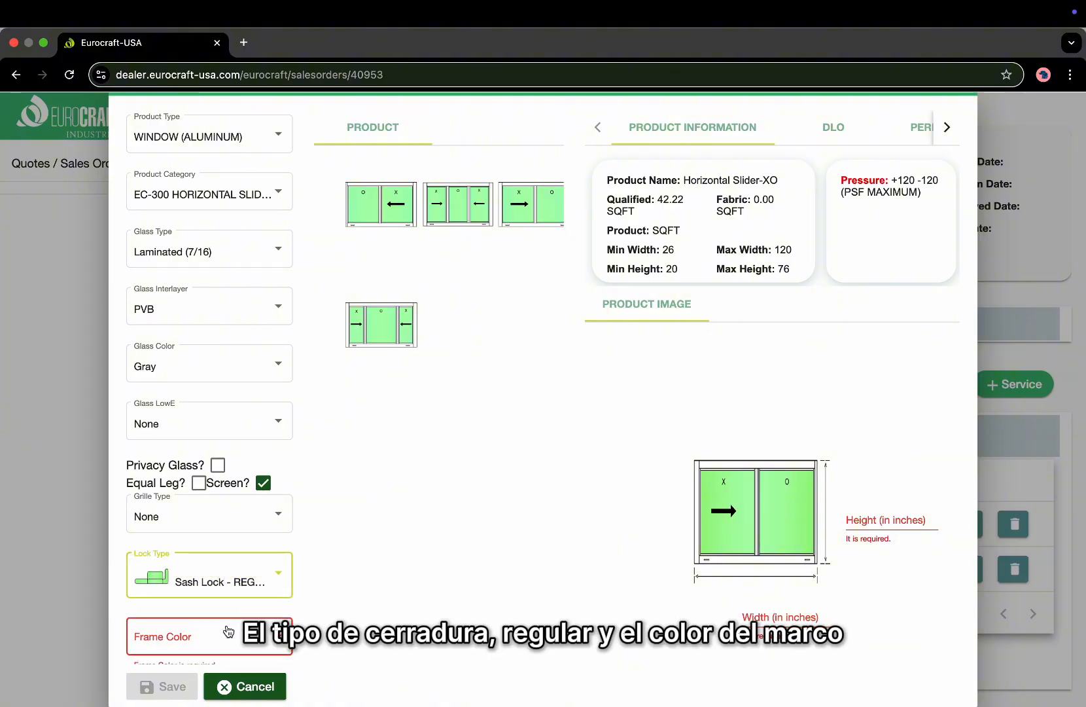
pyautogui.click(229, 638)
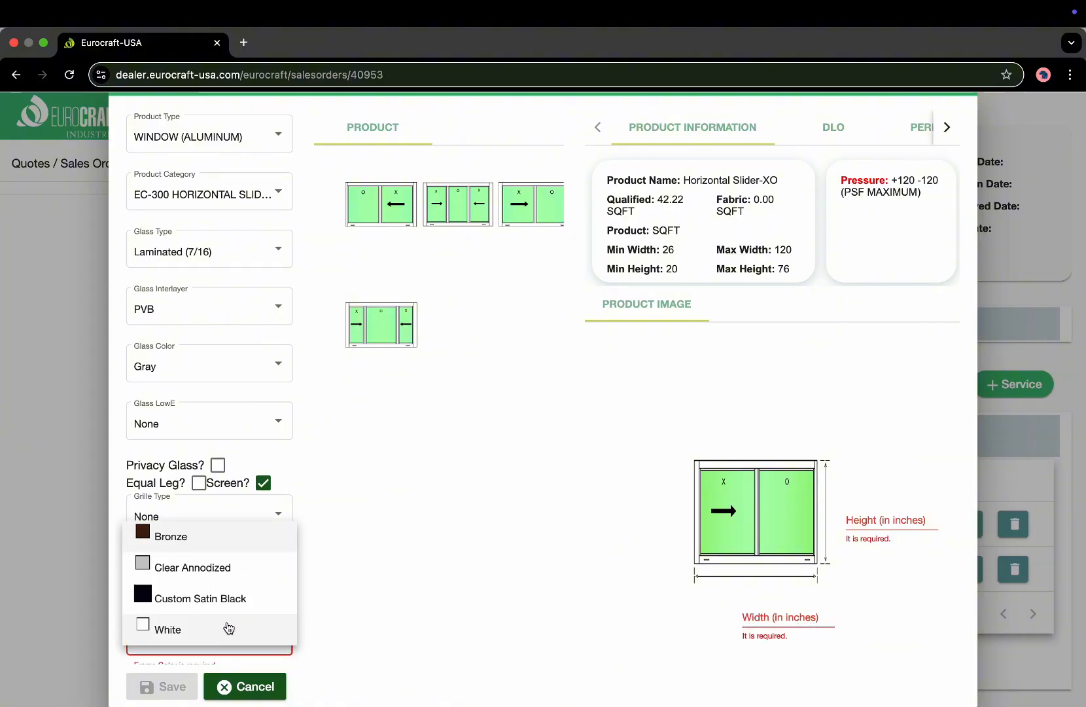
pyautogui.click(226, 627)
# Size the slider 74 wide by 50 high and save the line.
pyautogui.click(803, 612)
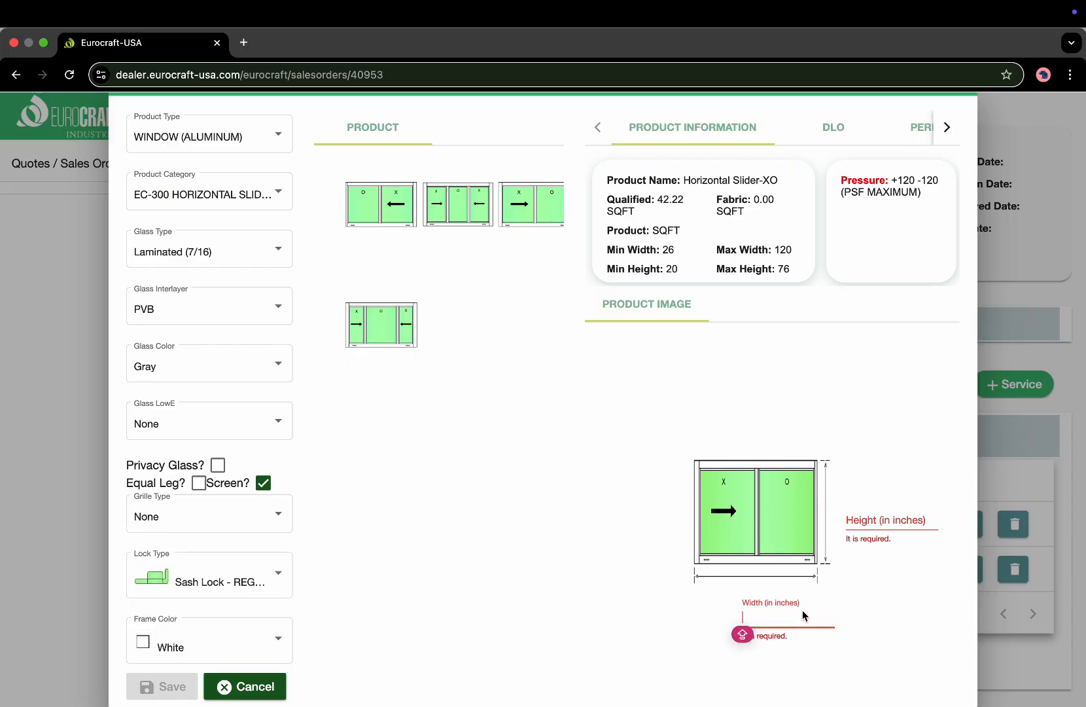
pyautogui.write('74')
pyautogui.click(883, 517)
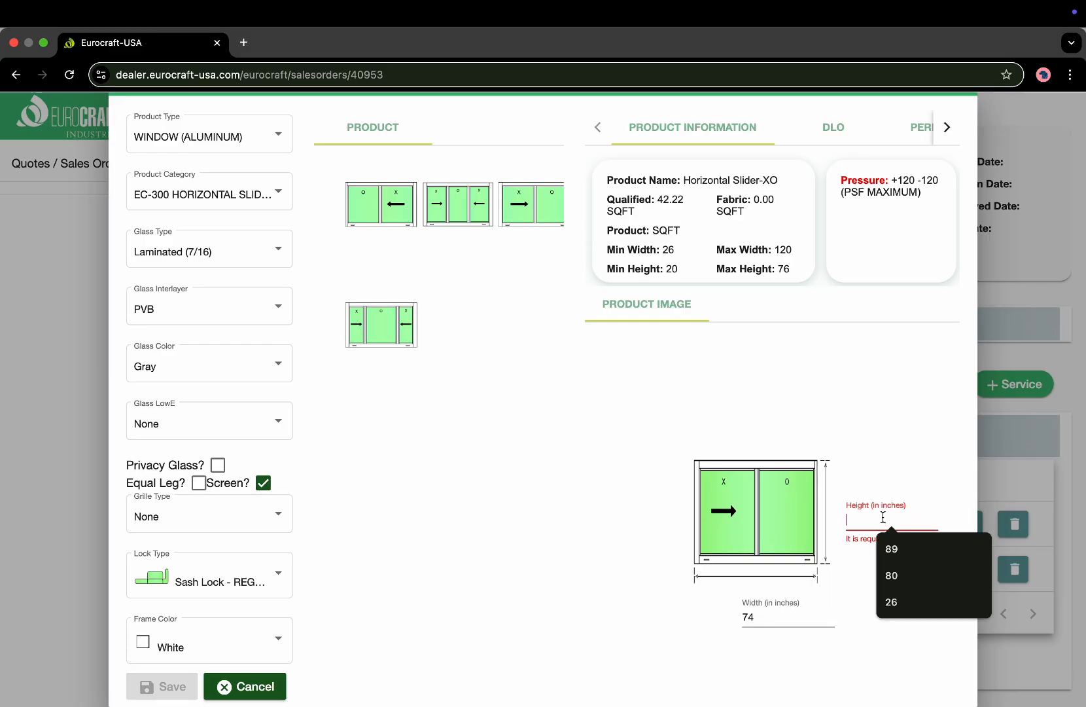
pyautogui.write('50')
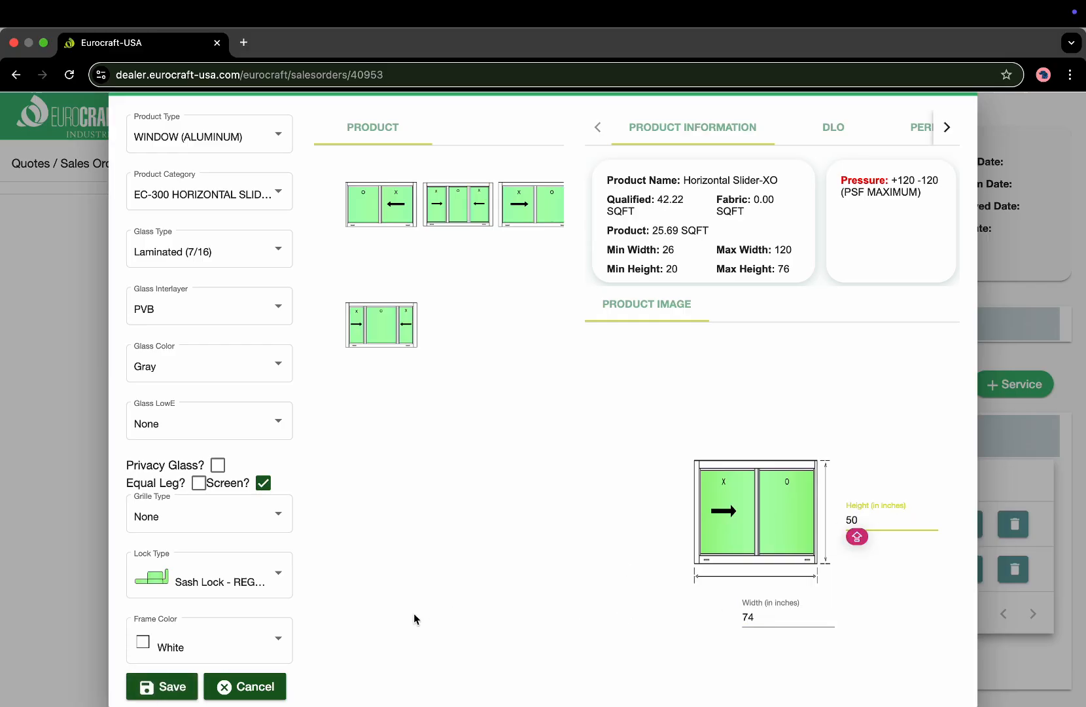
pyautogui.click(175, 690)
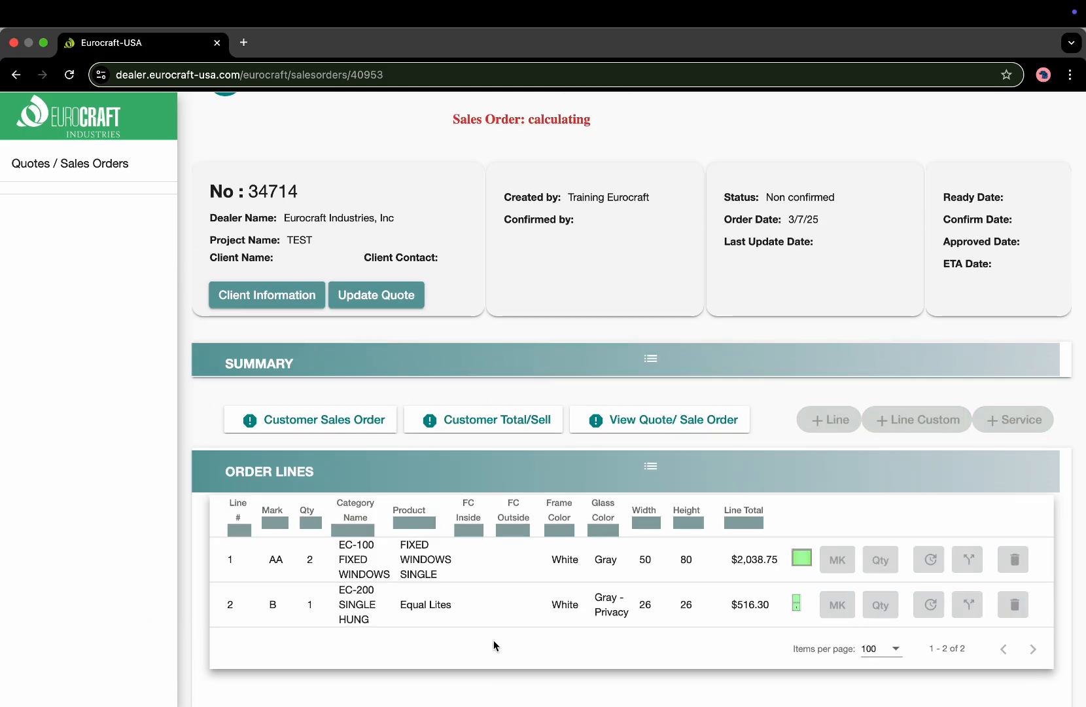
# Start a new order line with quantity 1 and mark D.
pyautogui.scroll(-1, 496, 645)
pyautogui.scroll(-1, 494, 645)
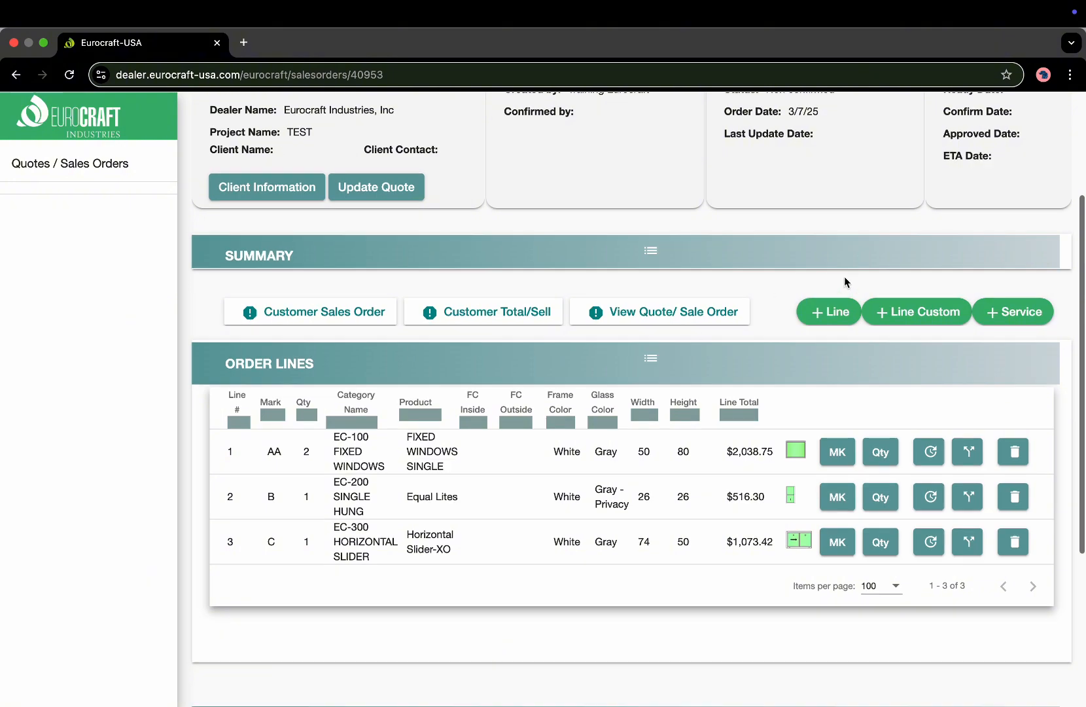
pyautogui.click(826, 319)
pyautogui.click(634, 298)
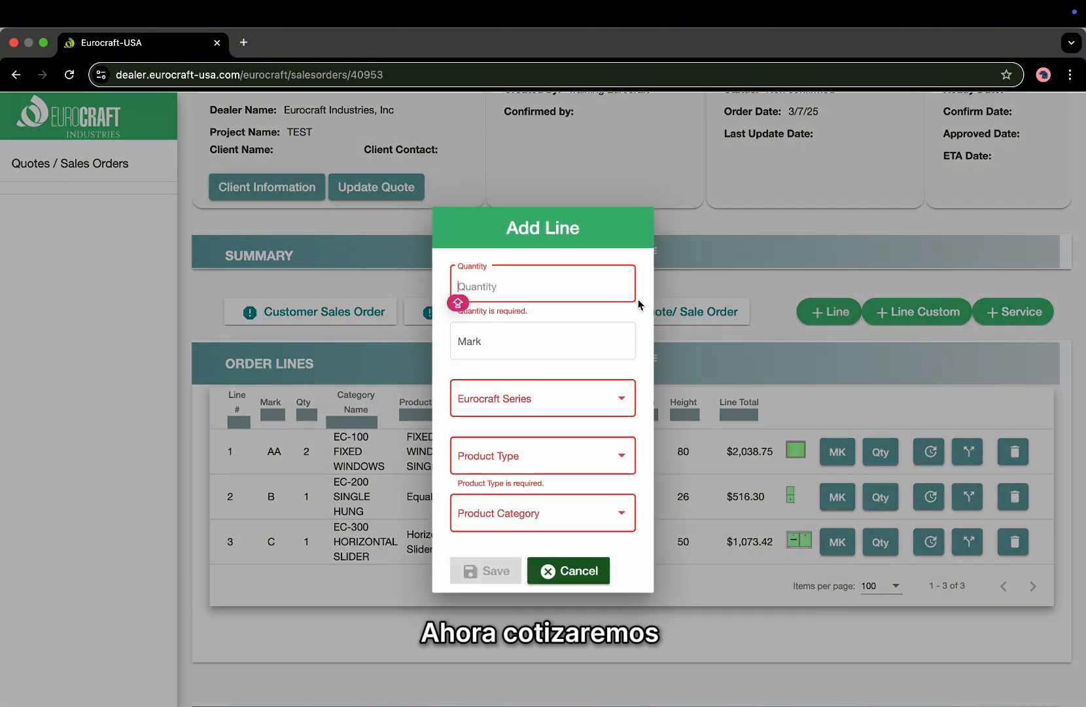
pyautogui.write('1')
pyautogui.press('Tab')
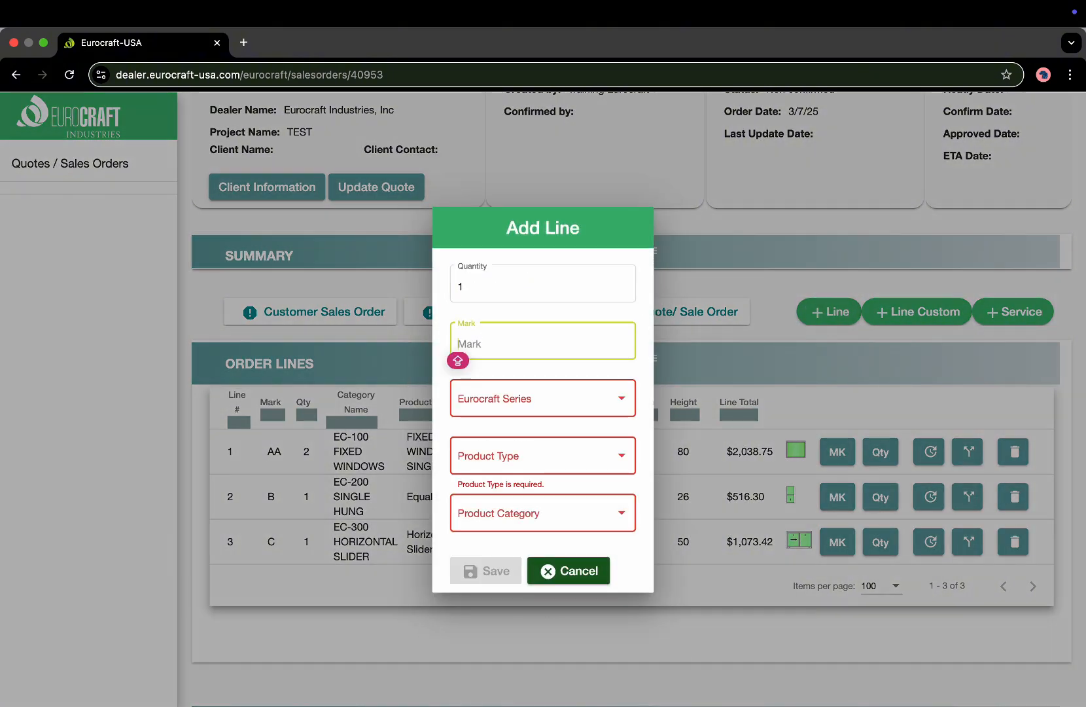
pyautogui.write('D')
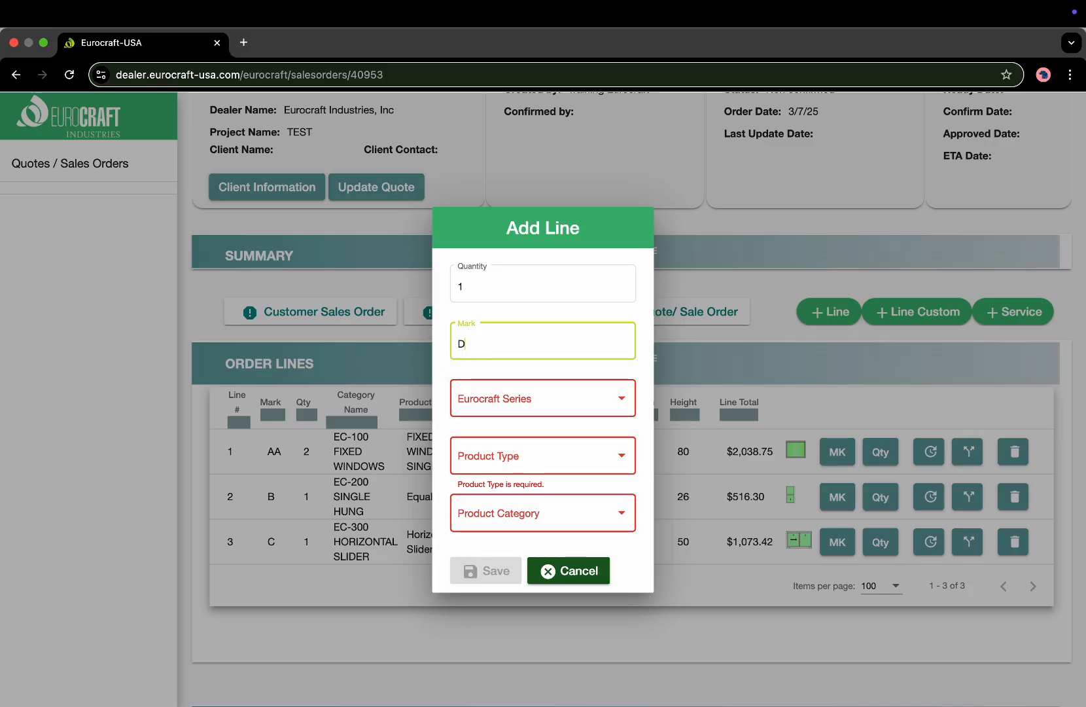
# Choose ALUMINUM, WINDOW (ALUMINUM) and MULLION ADAPTER for the line.
pyautogui.click(528, 411)
pyautogui.click(529, 411)
pyautogui.click(521, 456)
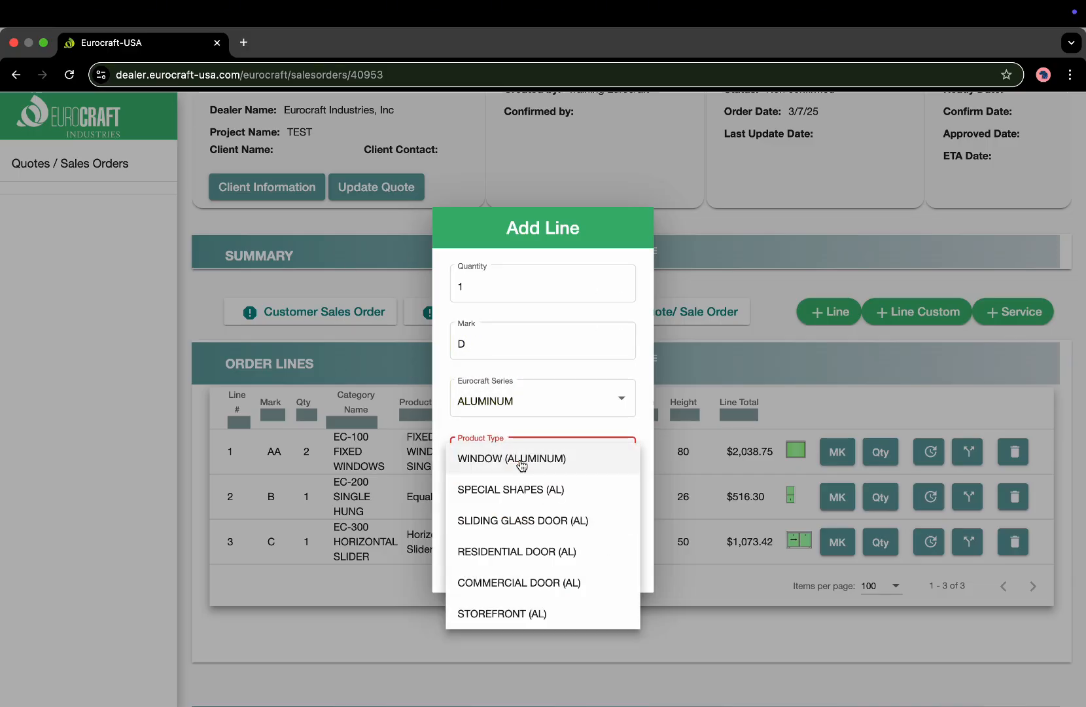
pyautogui.click(522, 455)
pyautogui.click(517, 516)
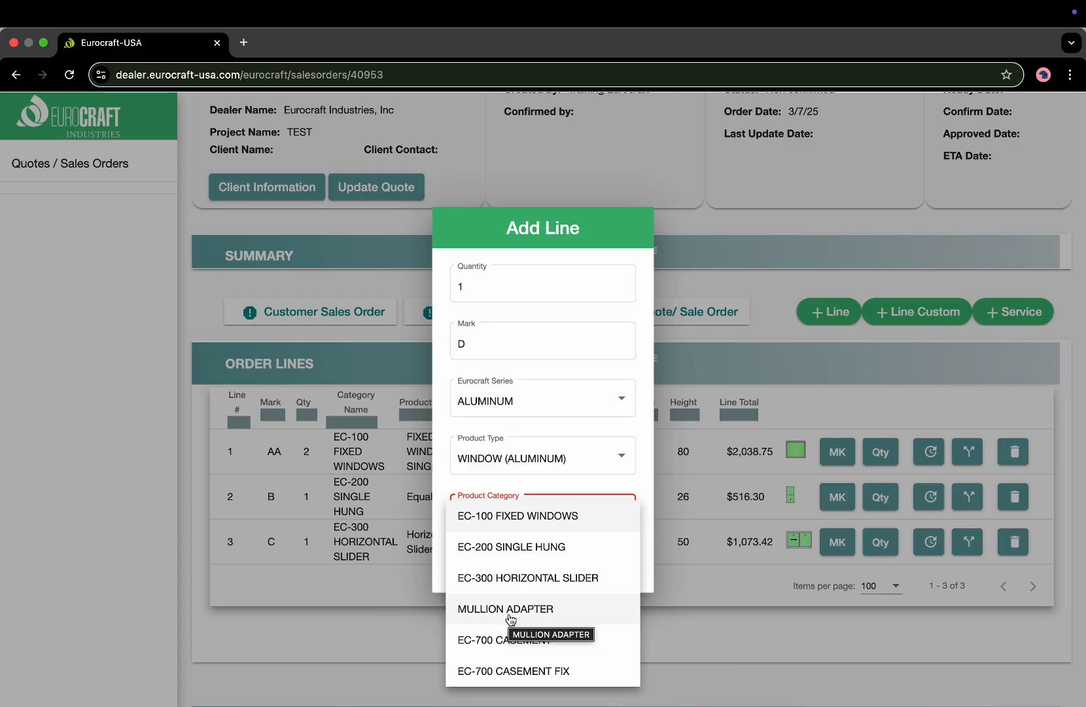
pyautogui.click(509, 614)
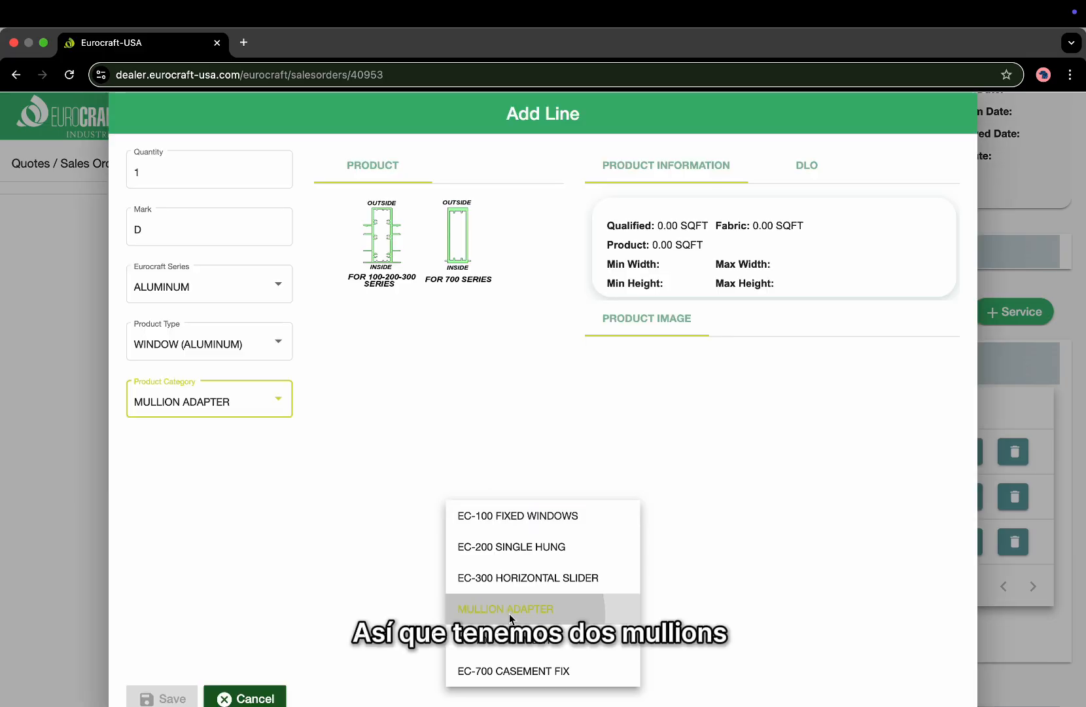
# Pick the 100-200-300 mullion, browse position and frame colour lists, then cancel the line.
pyautogui.click(379, 266)
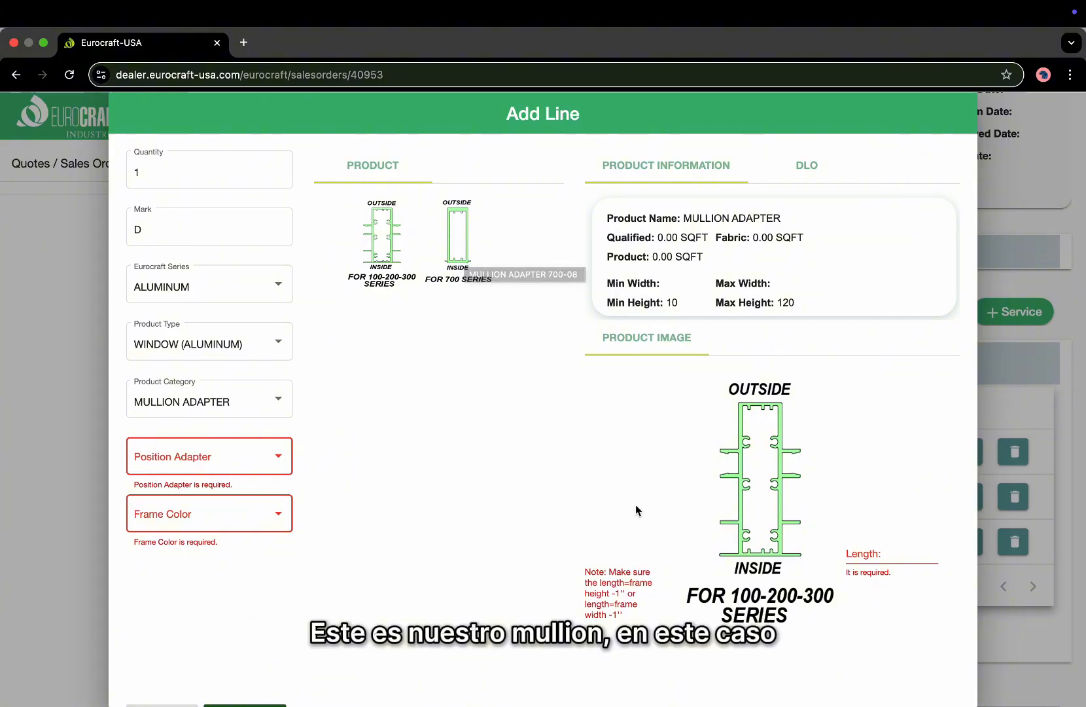
pyautogui.click(221, 460)
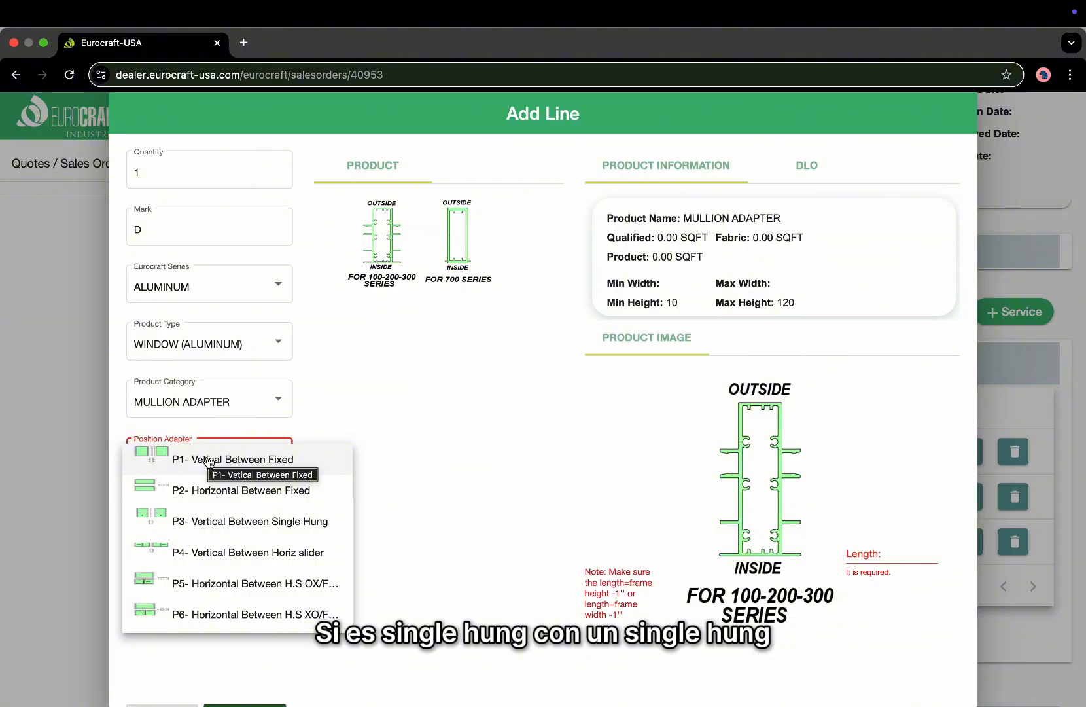
pyautogui.scroll(-3, 218, 536)
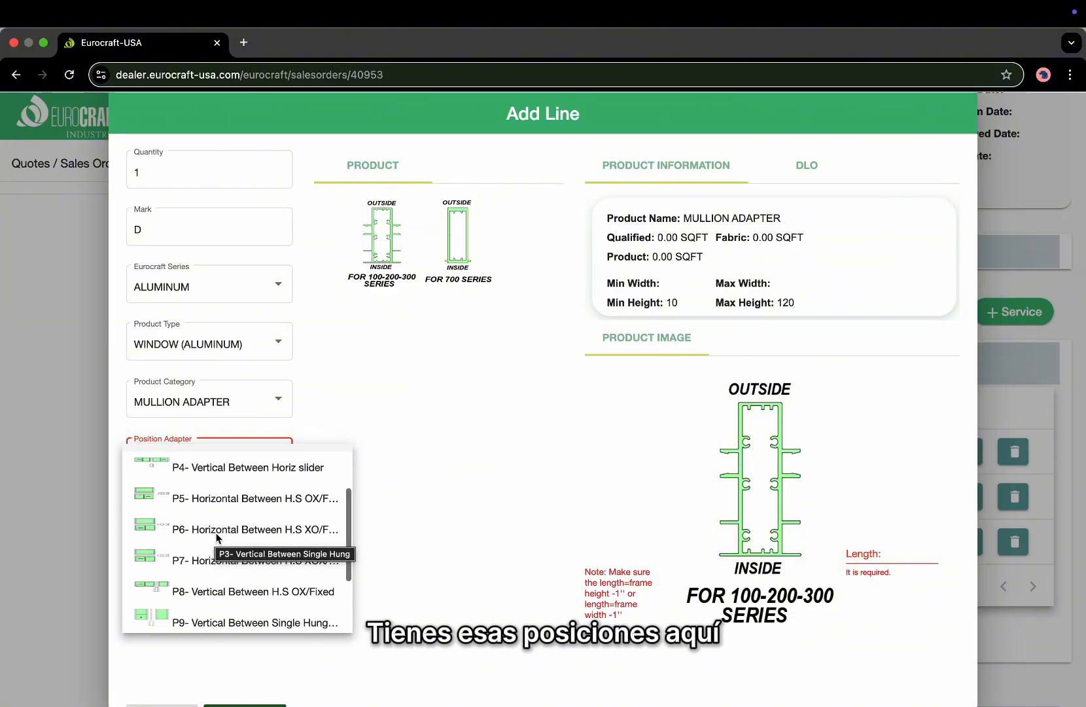
pyautogui.scroll(-2, 222, 517)
pyautogui.scroll(-2, 222, 517)
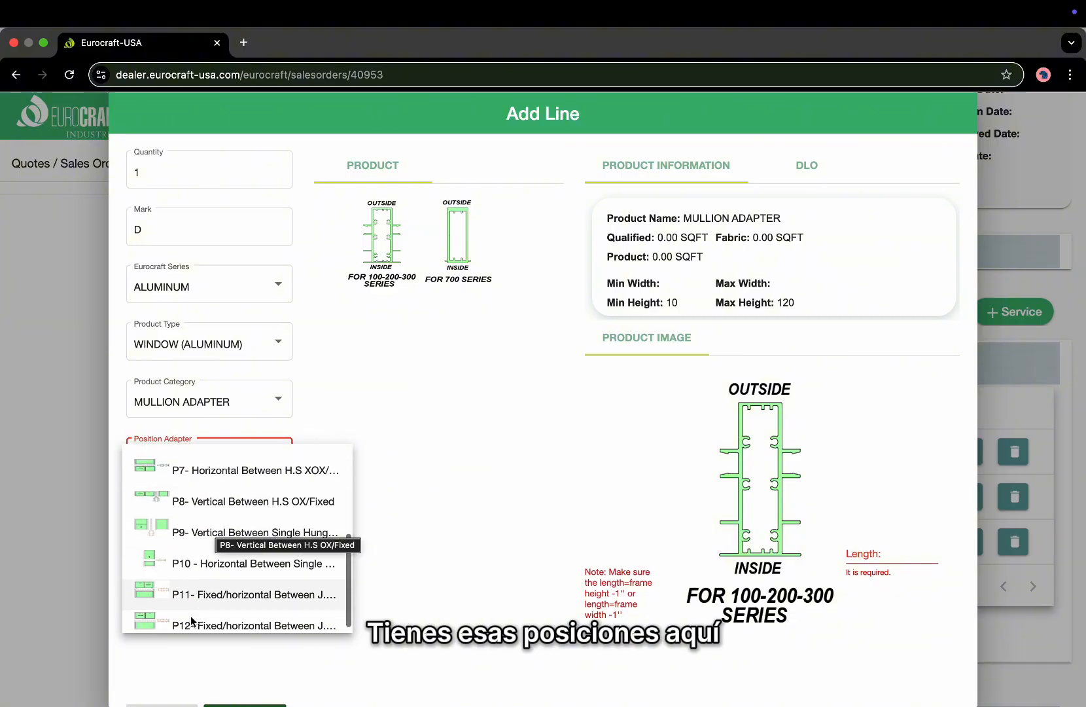
pyautogui.click(449, 378)
pyautogui.click(233, 528)
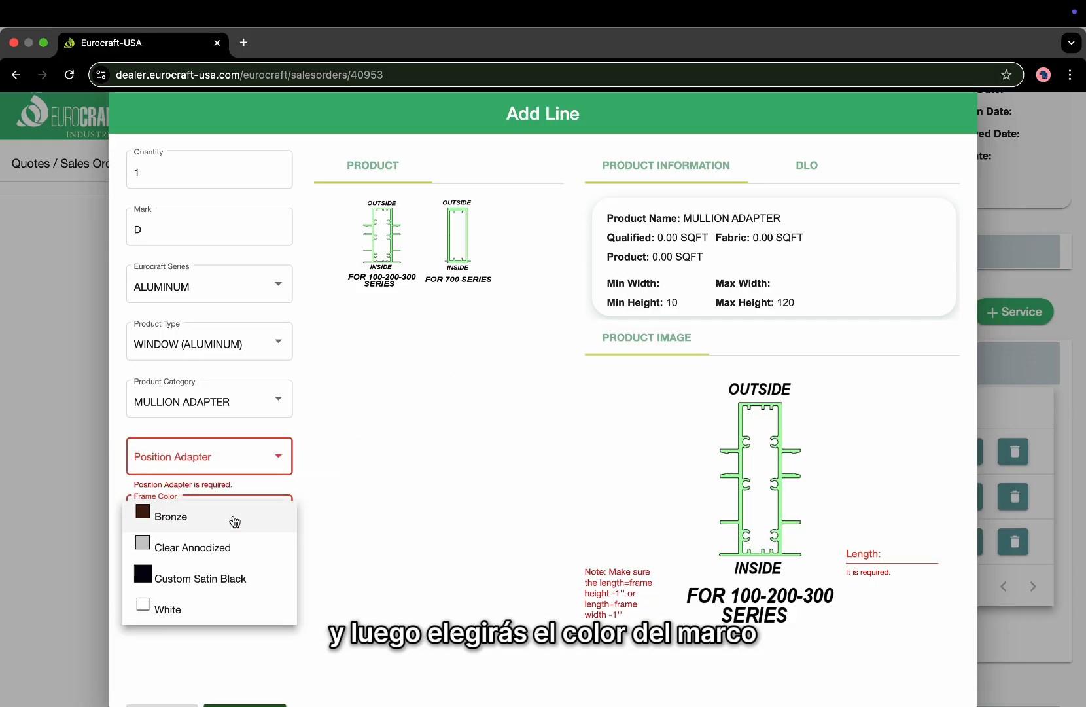
pyautogui.click(374, 448)
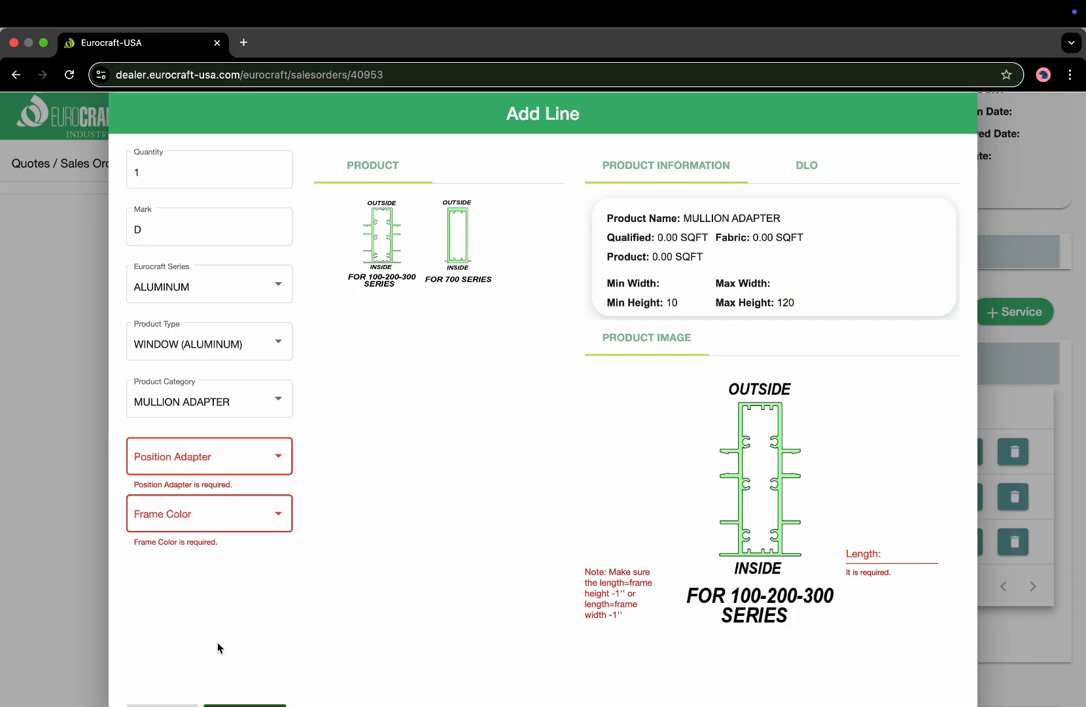
pyautogui.scroll(-1, 218, 641)
pyautogui.click(246, 696)
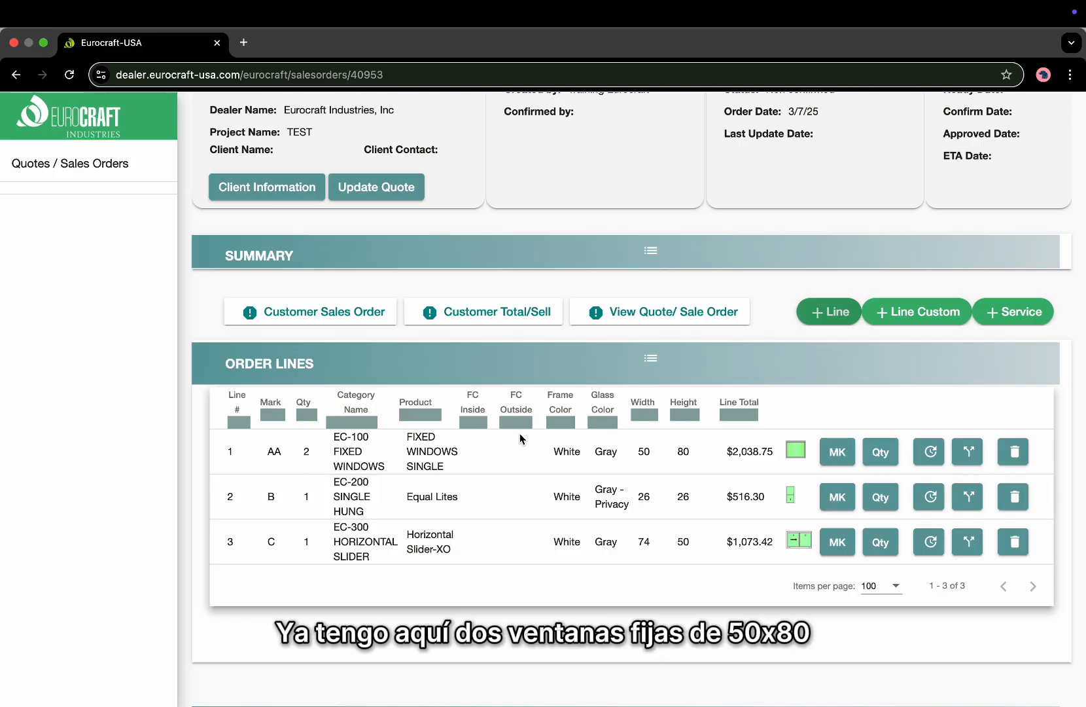
# Open an empty Add Line form with + Line above the Order Lines table.
pyautogui.click(833, 320)
# Enter quantity 1 and mark AA on the new line.
pyautogui.click(612, 341)
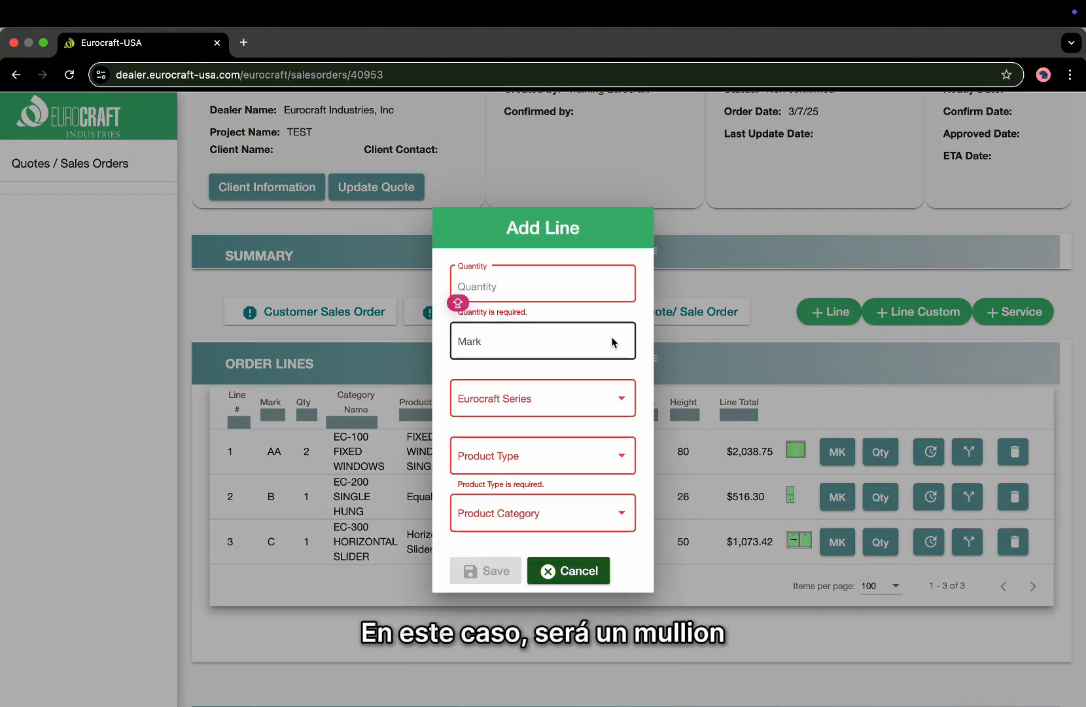
pyautogui.click(492, 283)
pyautogui.write('1')
pyautogui.press('Tab')
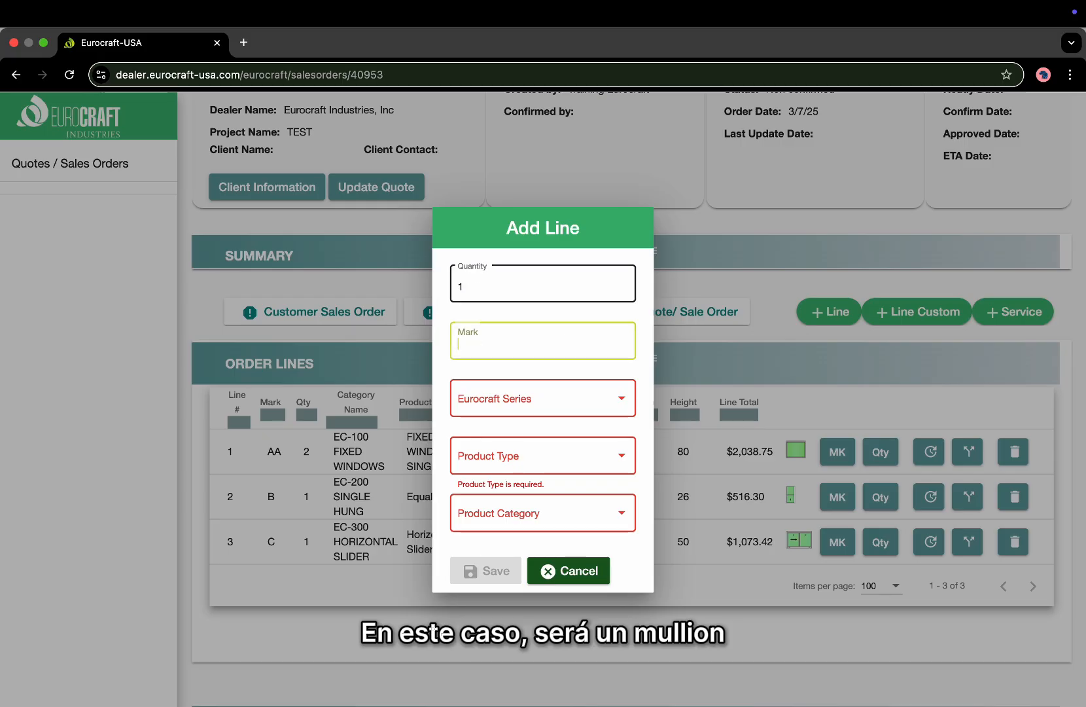
pyautogui.press('capslock')
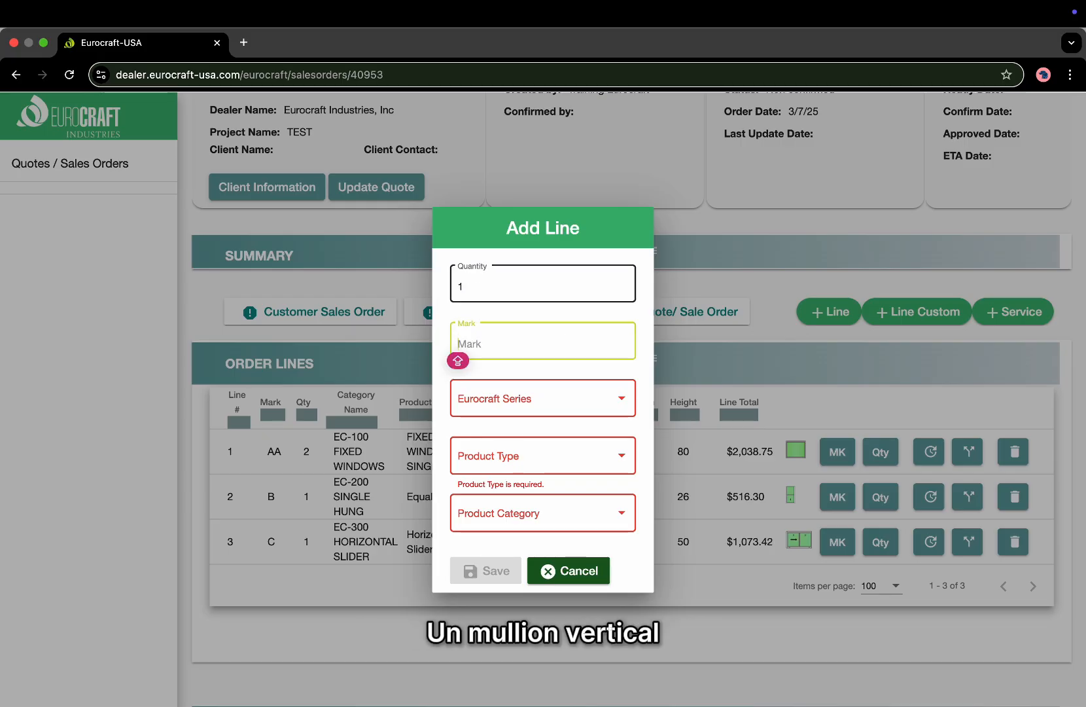
pyautogui.write('AA')
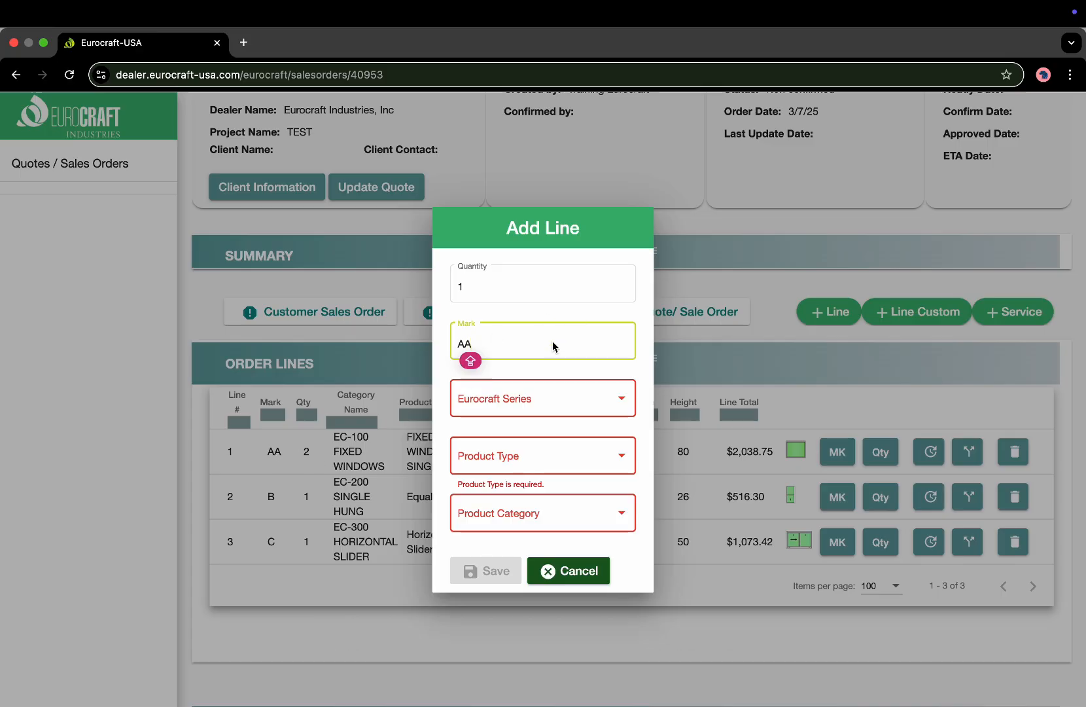
# Choose ALUMINUM, WINDOW (ALUMINUM) and MULLION ADAPTER from the dropdowns.
pyautogui.click(485, 401)
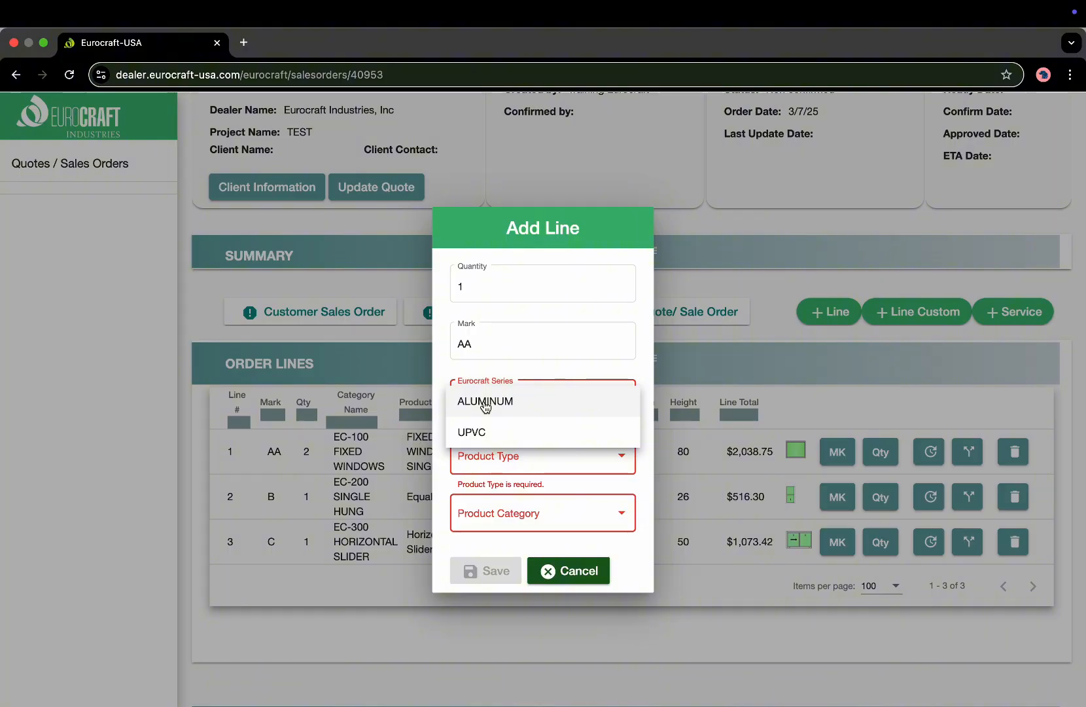
pyautogui.click(484, 404)
pyautogui.click(495, 458)
pyautogui.click(495, 460)
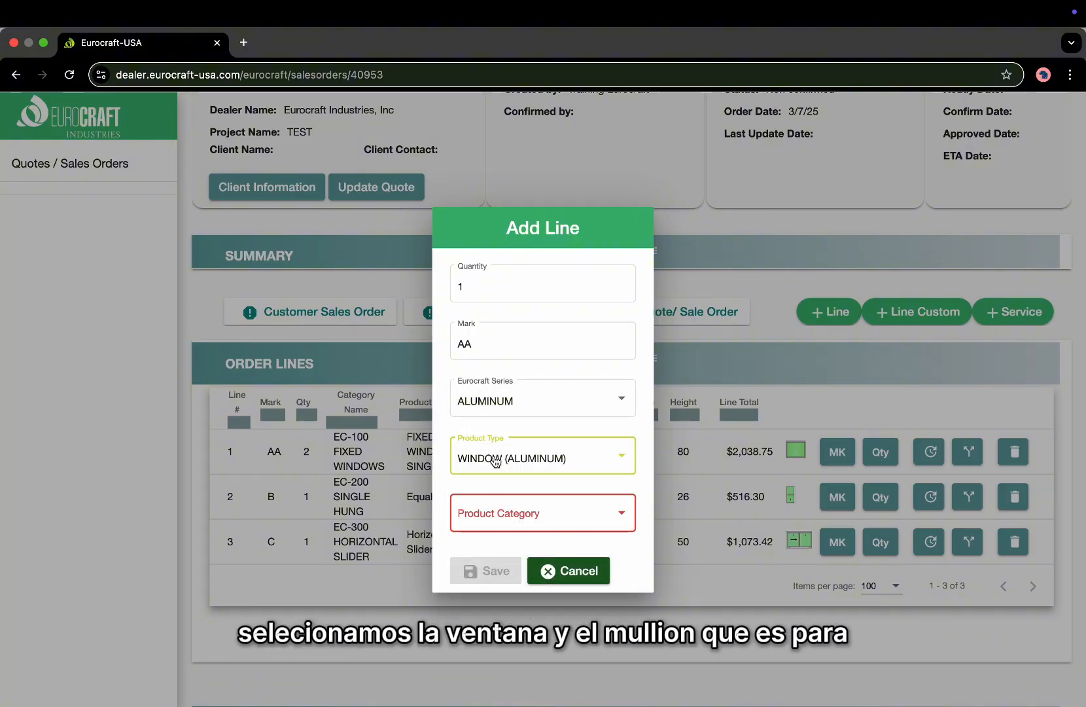
pyautogui.click(497, 511)
pyautogui.click(498, 612)
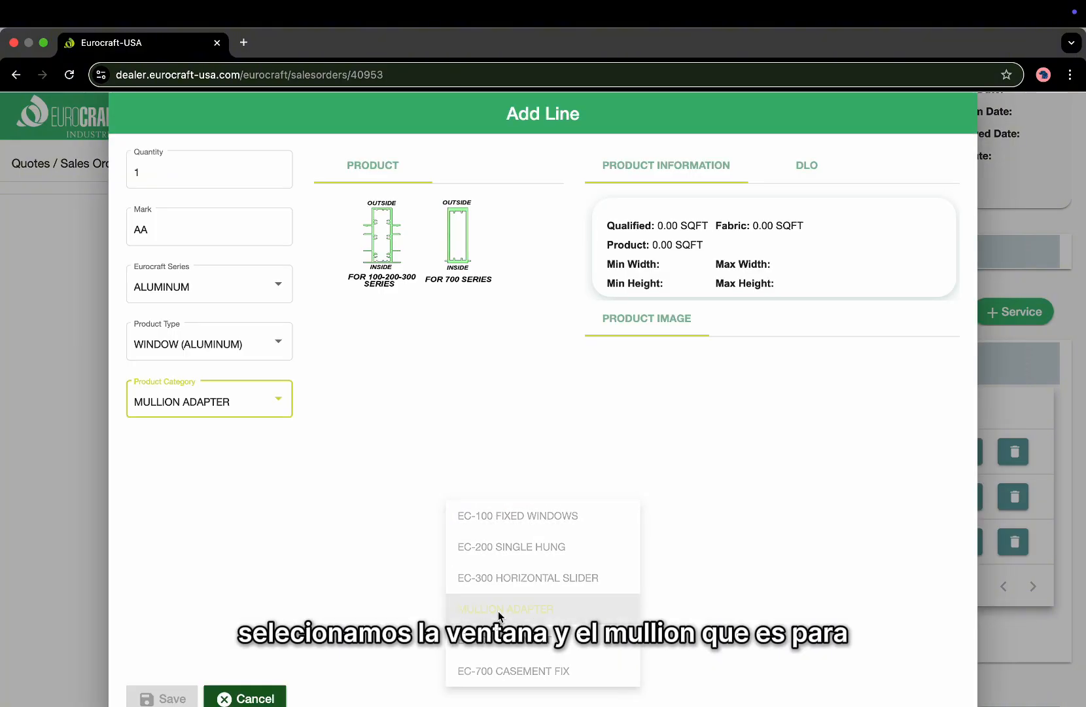
# Save a White 100-200-300 mullion adapter, P1- Vertical Between Fixed, length 79.
pyautogui.click(379, 248)
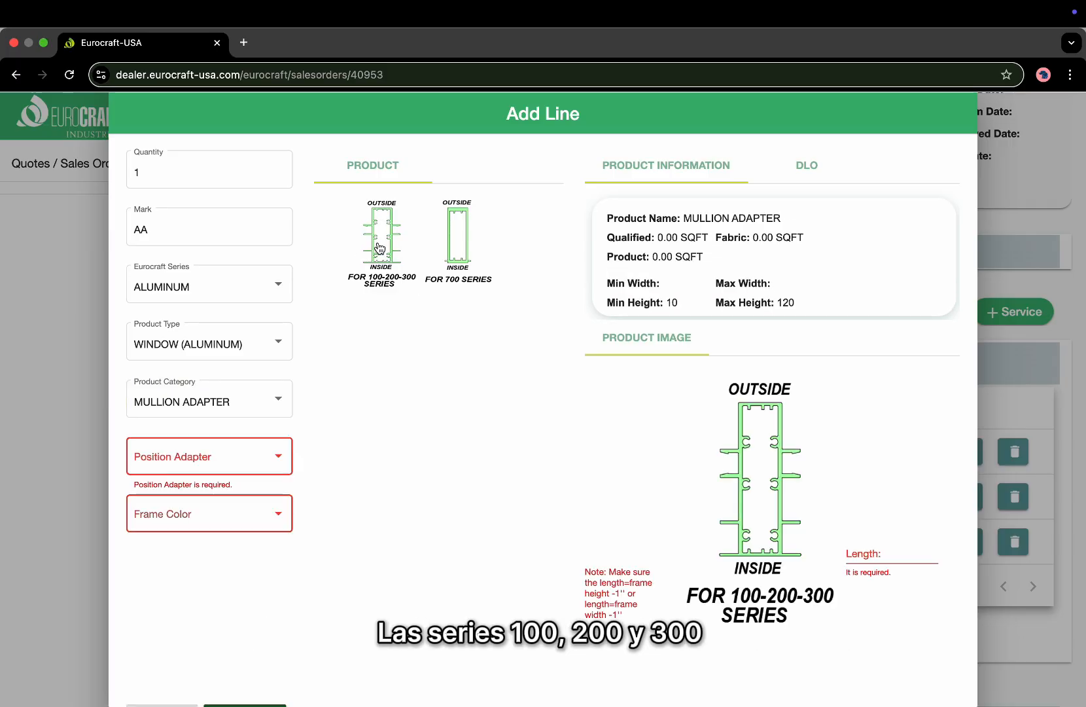
pyautogui.click(248, 465)
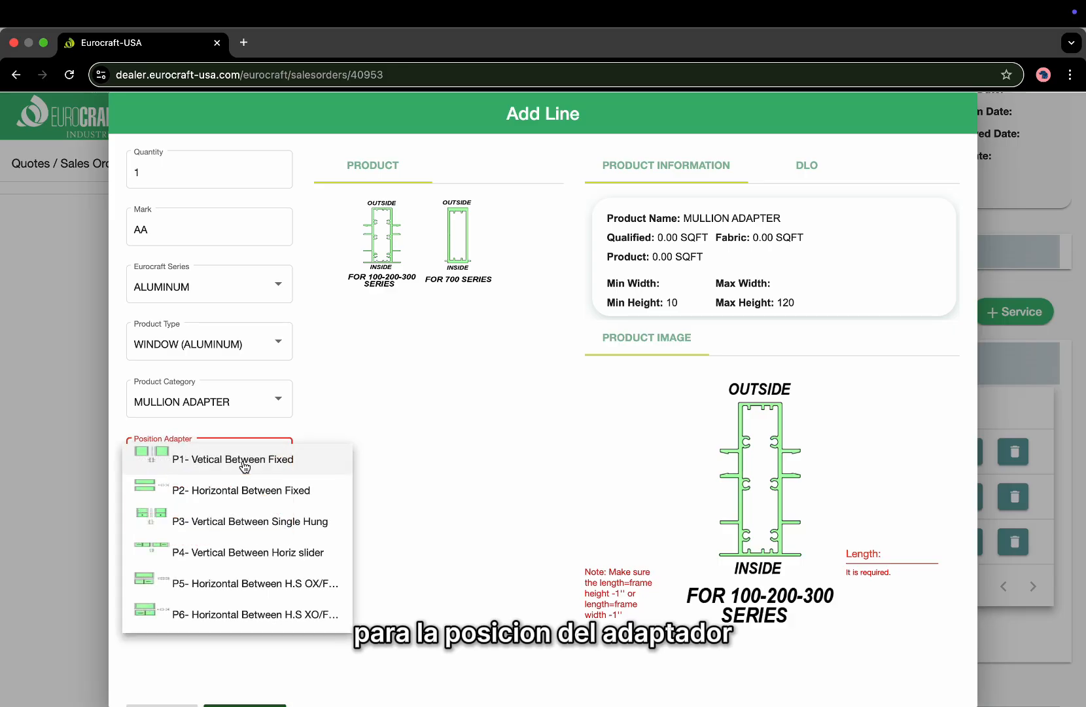
pyautogui.click(216, 463)
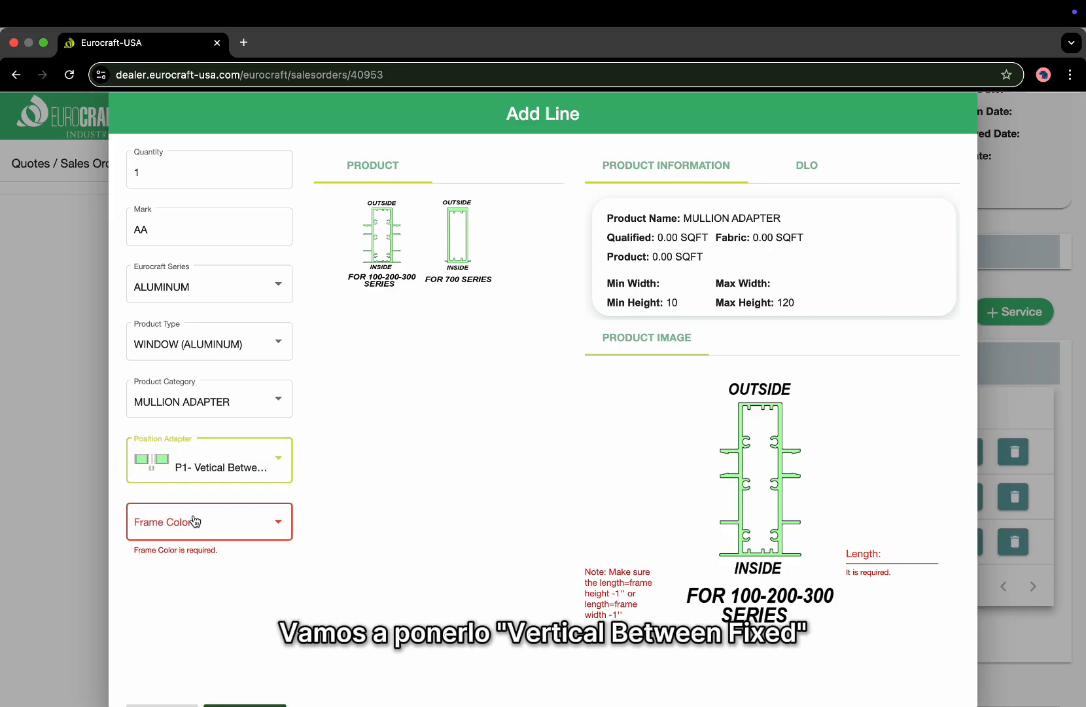
pyautogui.click(195, 521)
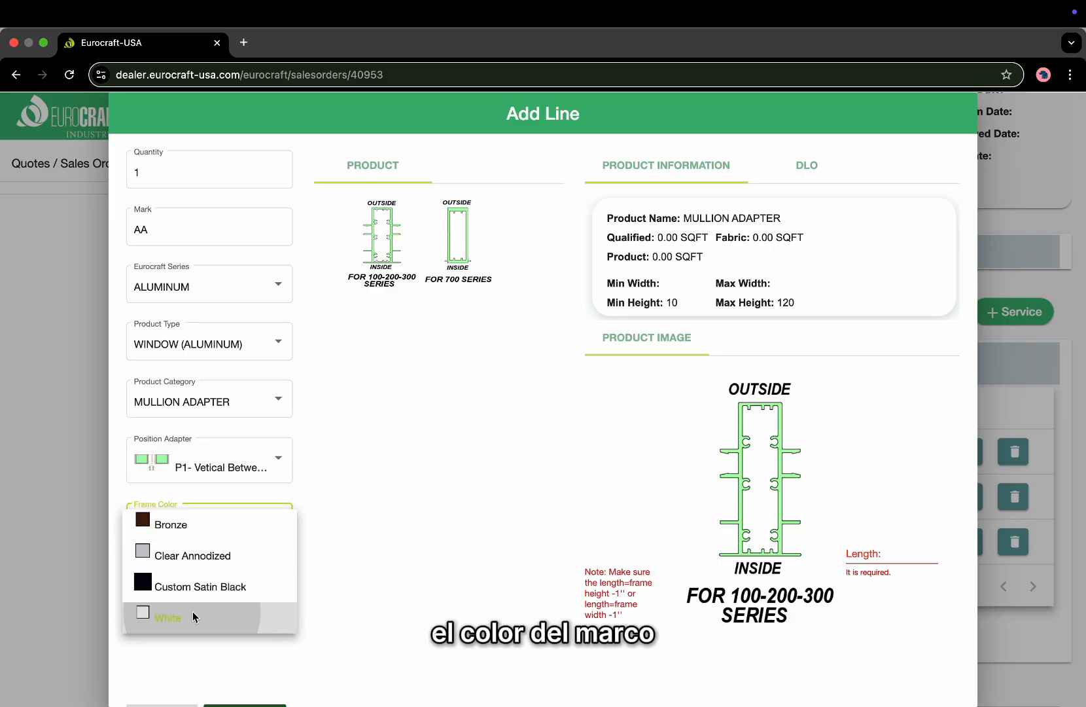
pyautogui.click(193, 616)
pyautogui.click(870, 553)
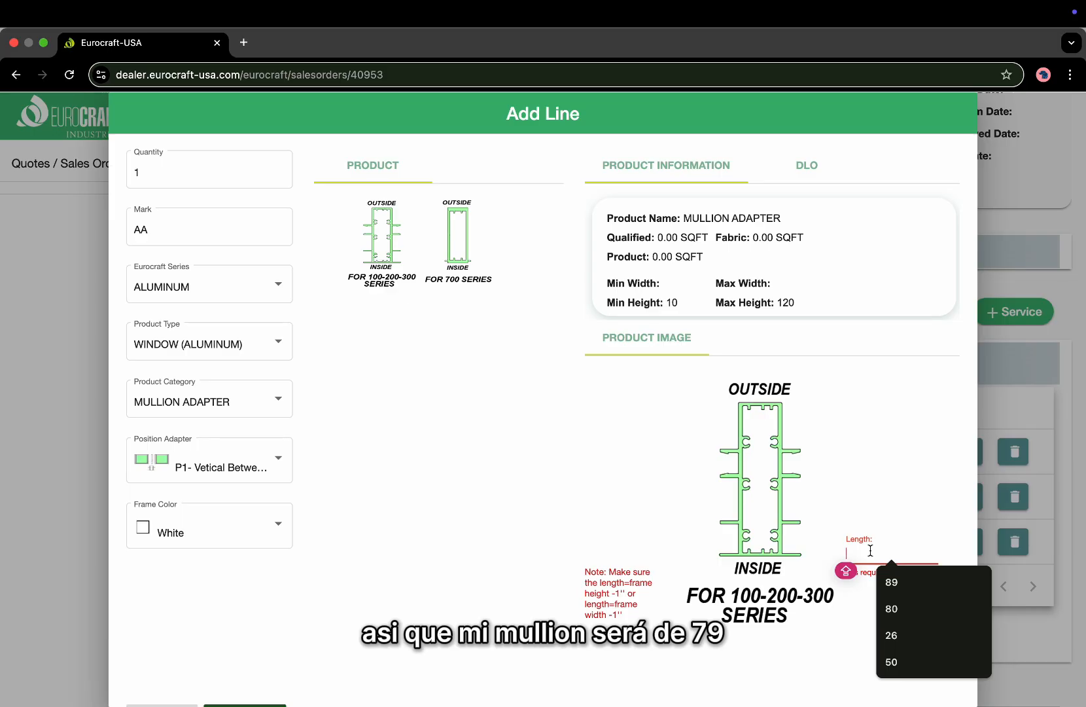
pyautogui.write('79')
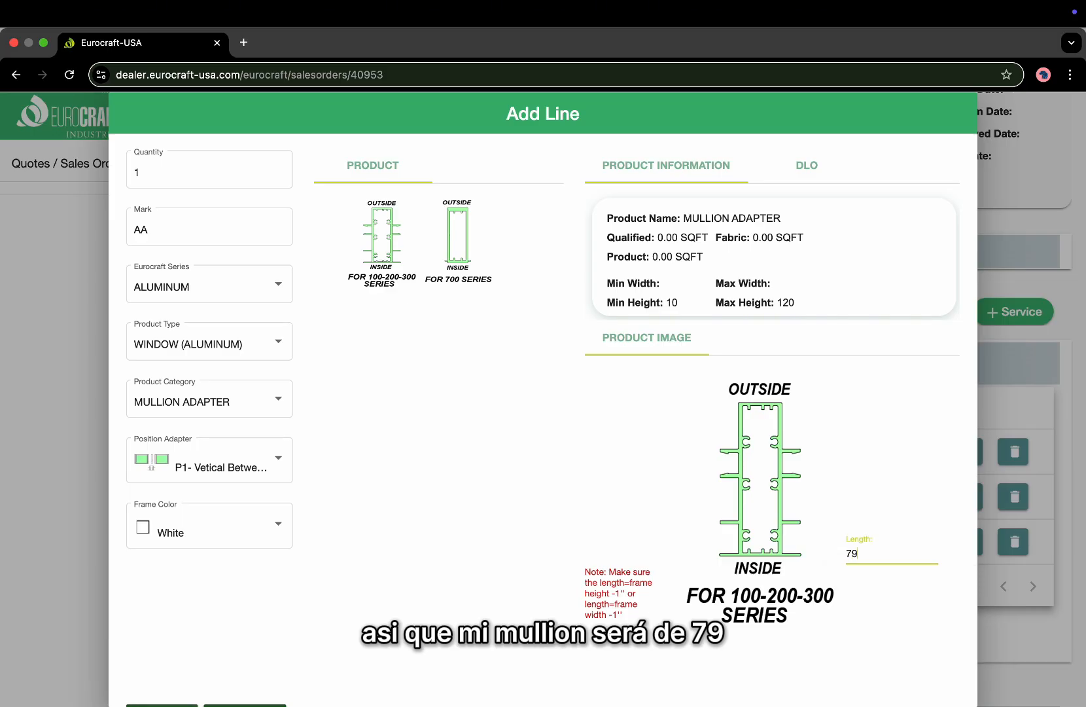
pyautogui.scroll(-1, 629, 578)
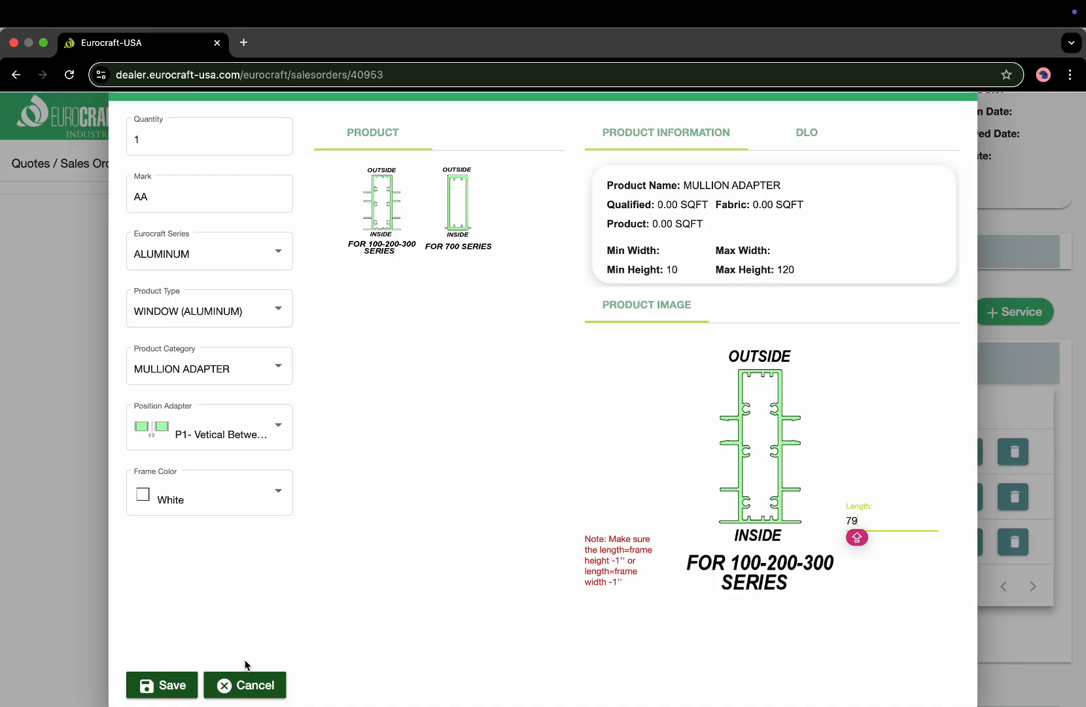
pyautogui.click(162, 685)
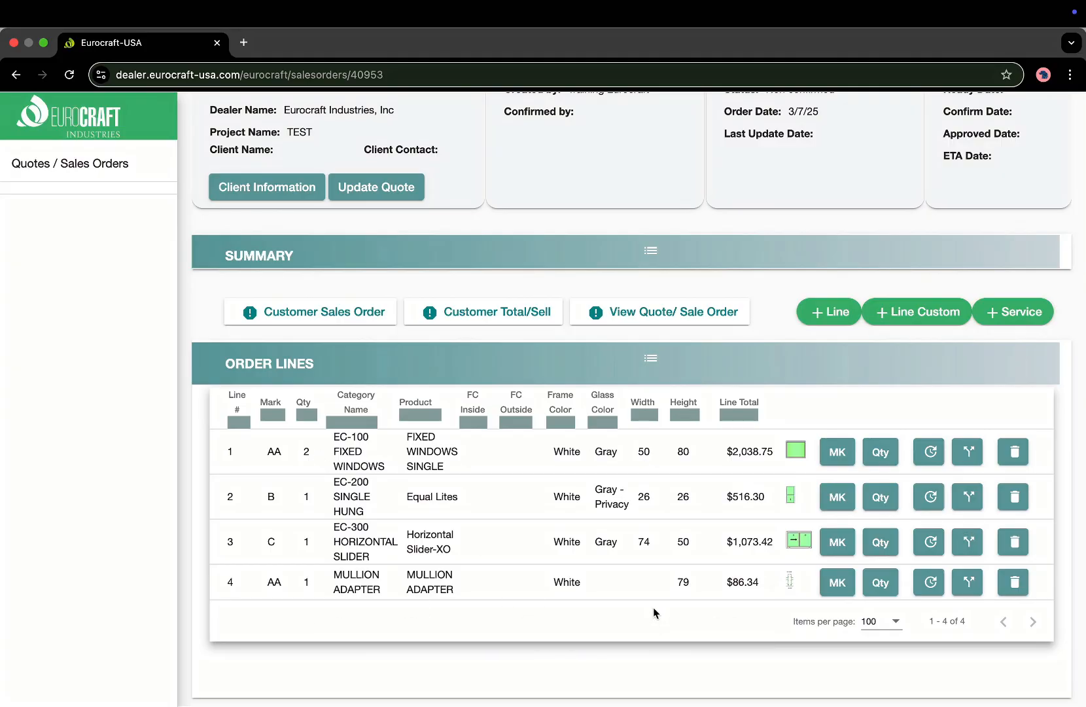
# Start another order line with quantity 1 and mark D.
pyautogui.click(826, 312)
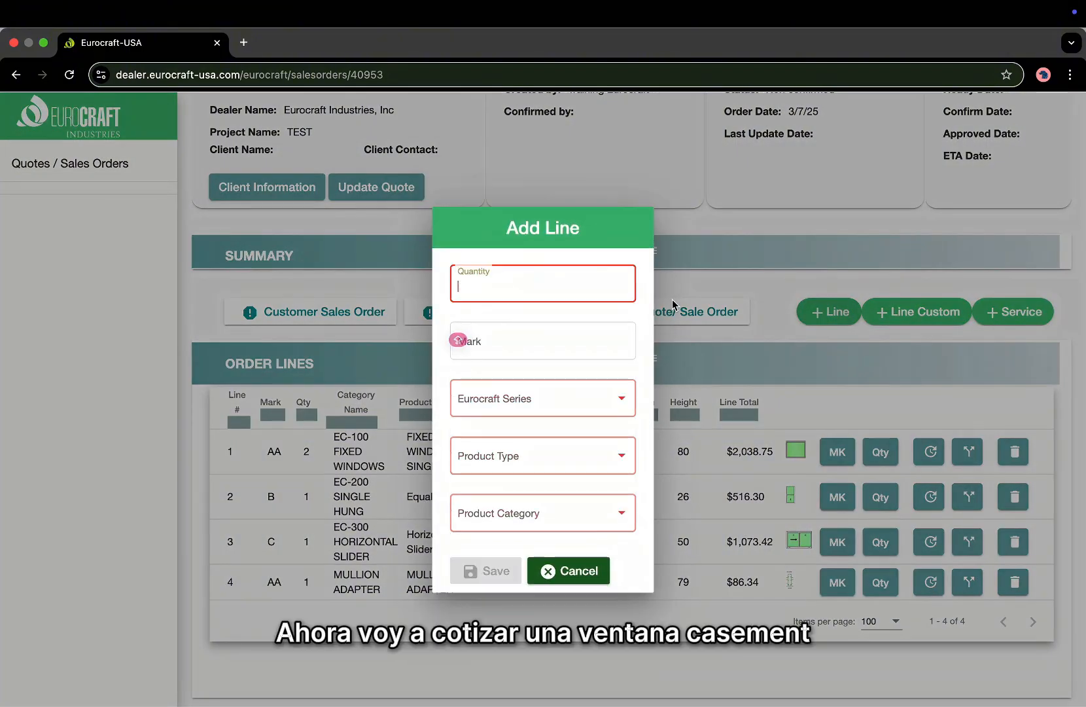
pyautogui.write('1')
pyautogui.press('Tab')
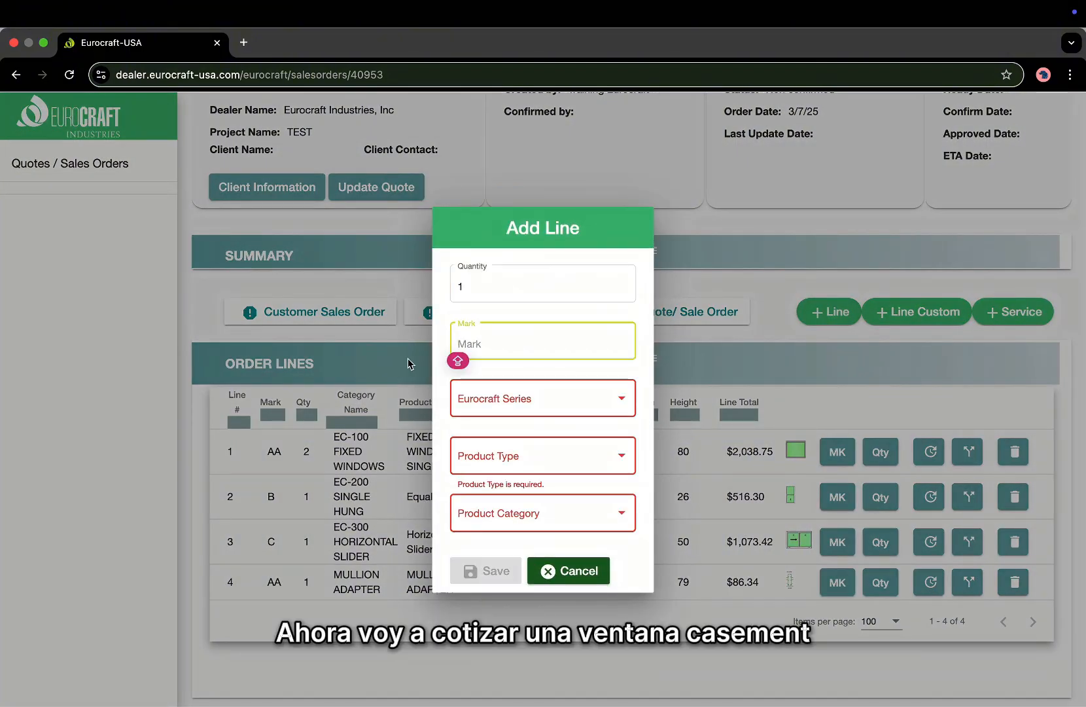
pyautogui.write('D')
# Choose ALUMINUM, WINDOW (ALUMINUM) and EC-700 CASEMENT for the line.
pyautogui.click(473, 405)
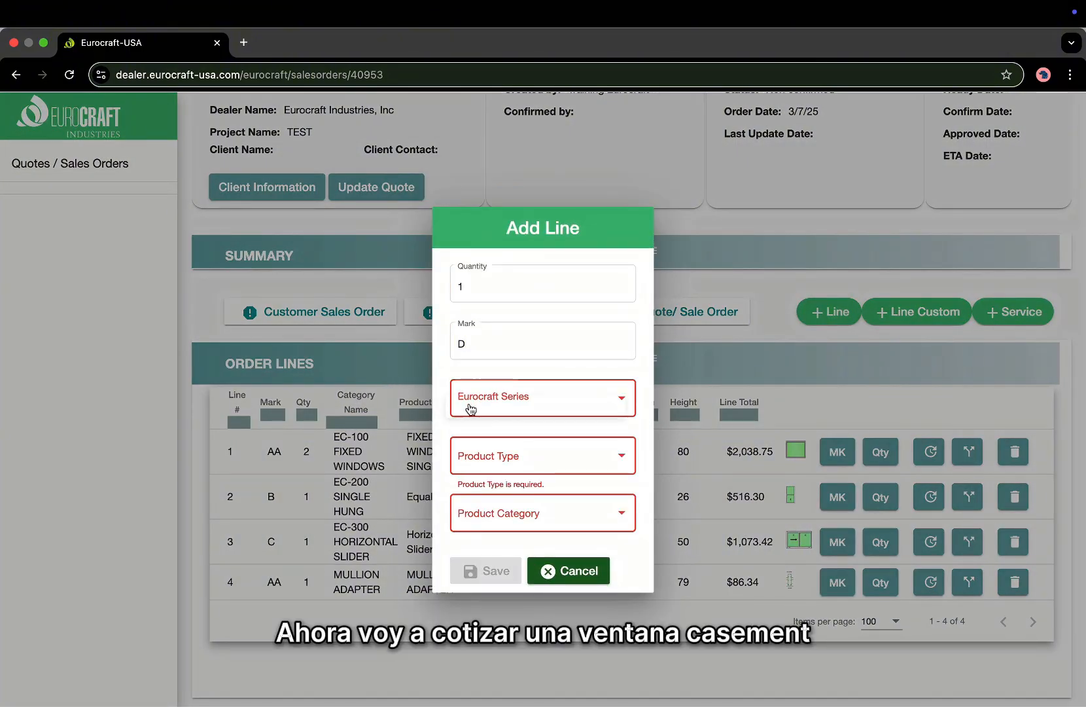
pyautogui.click(492, 402)
pyautogui.click(502, 463)
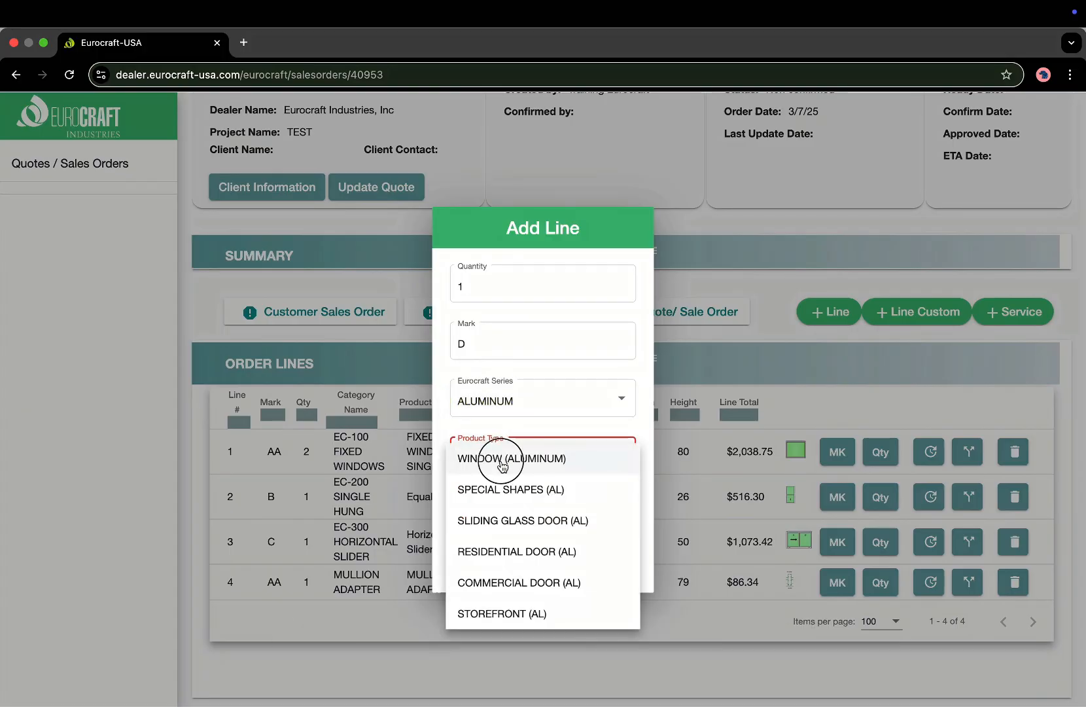
pyautogui.click(502, 459)
pyautogui.click(498, 514)
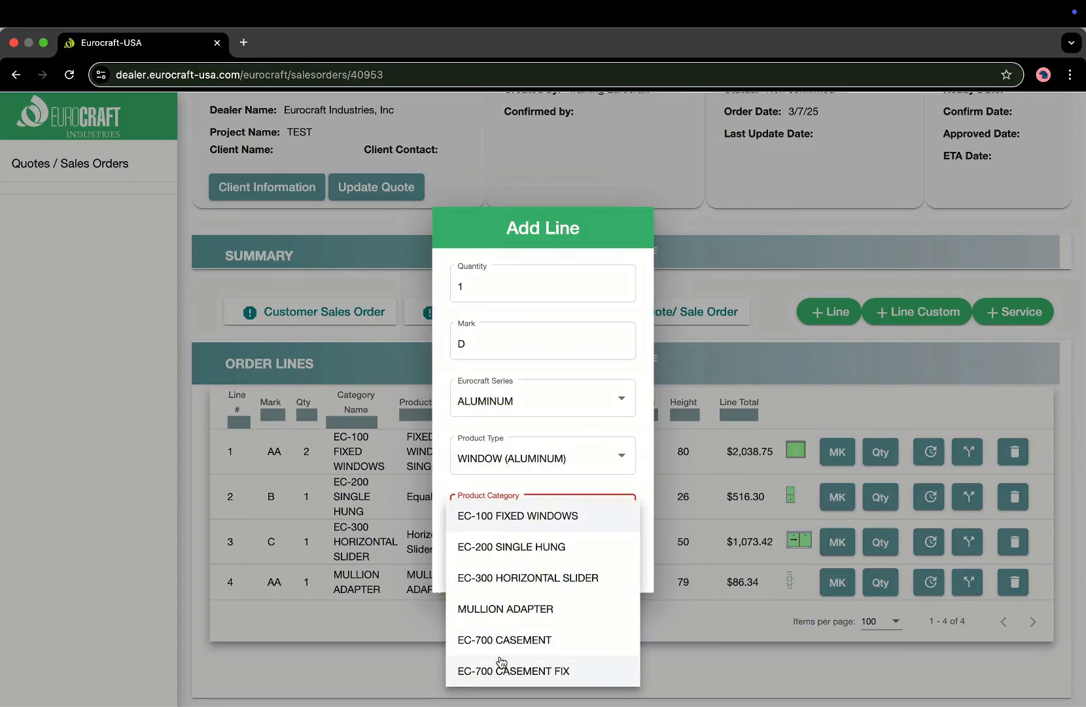
pyautogui.click(500, 641)
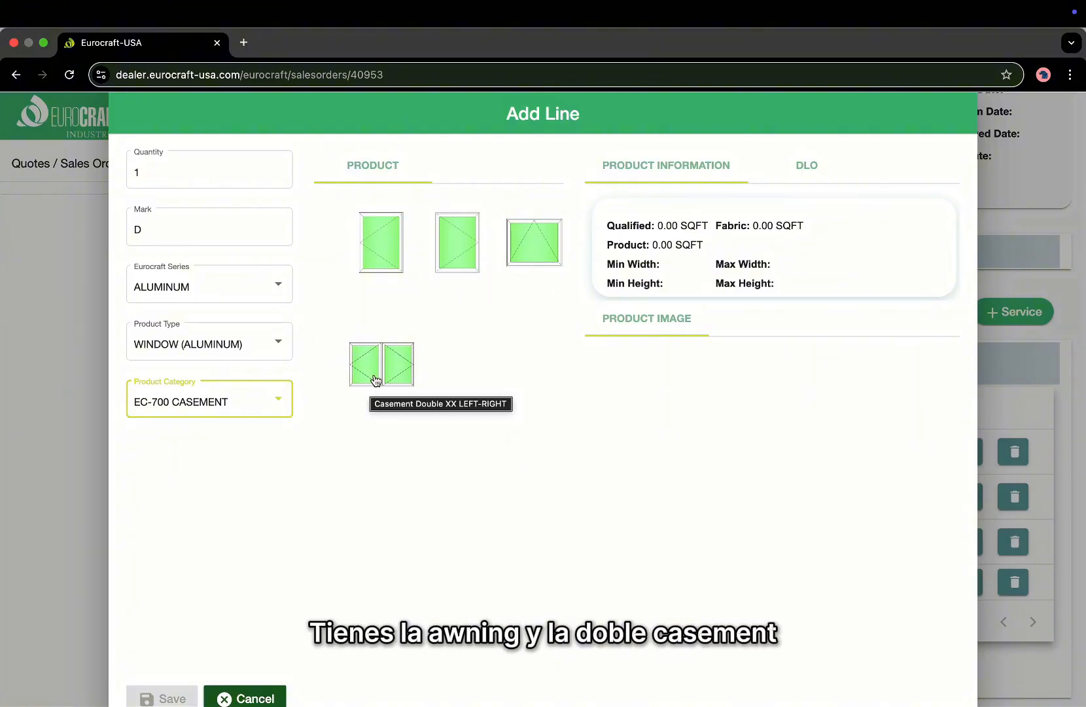
# Choose the Casement Left Hinges product with Laminated (7/16) gray PVB glass, screen and white frame.
pyautogui.click(379, 250)
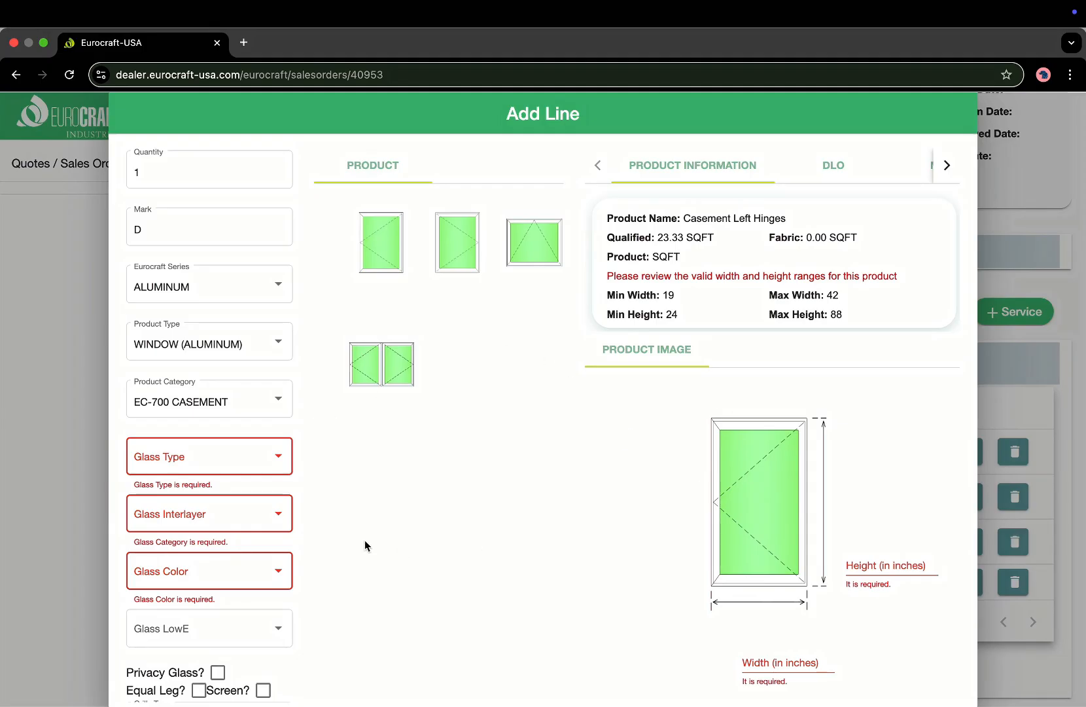
pyautogui.scroll(-3, 206, 458)
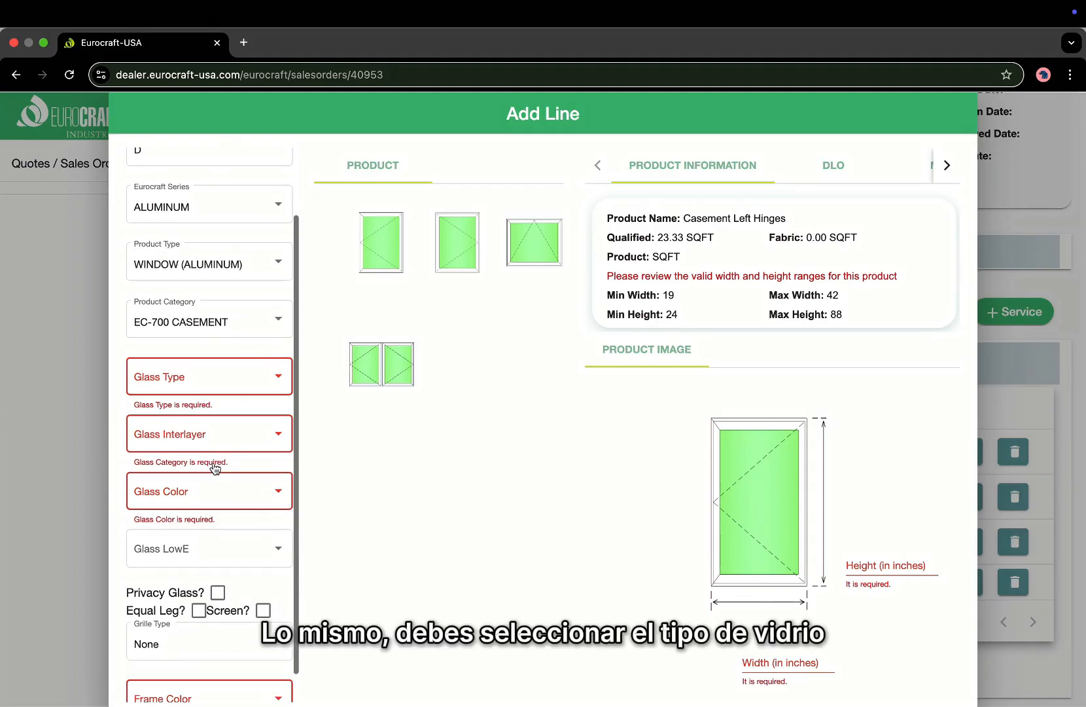
pyautogui.scroll(-1, 233, 381)
pyautogui.click(237, 351)
pyautogui.click(229, 371)
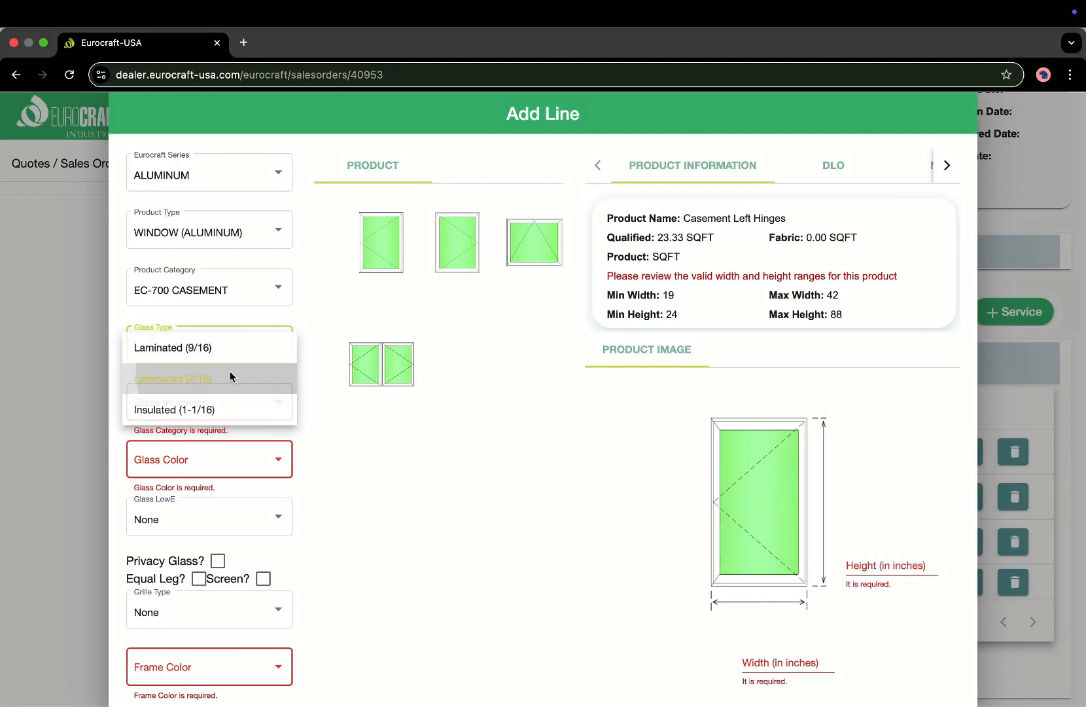
pyautogui.click(229, 401)
pyautogui.click(230, 402)
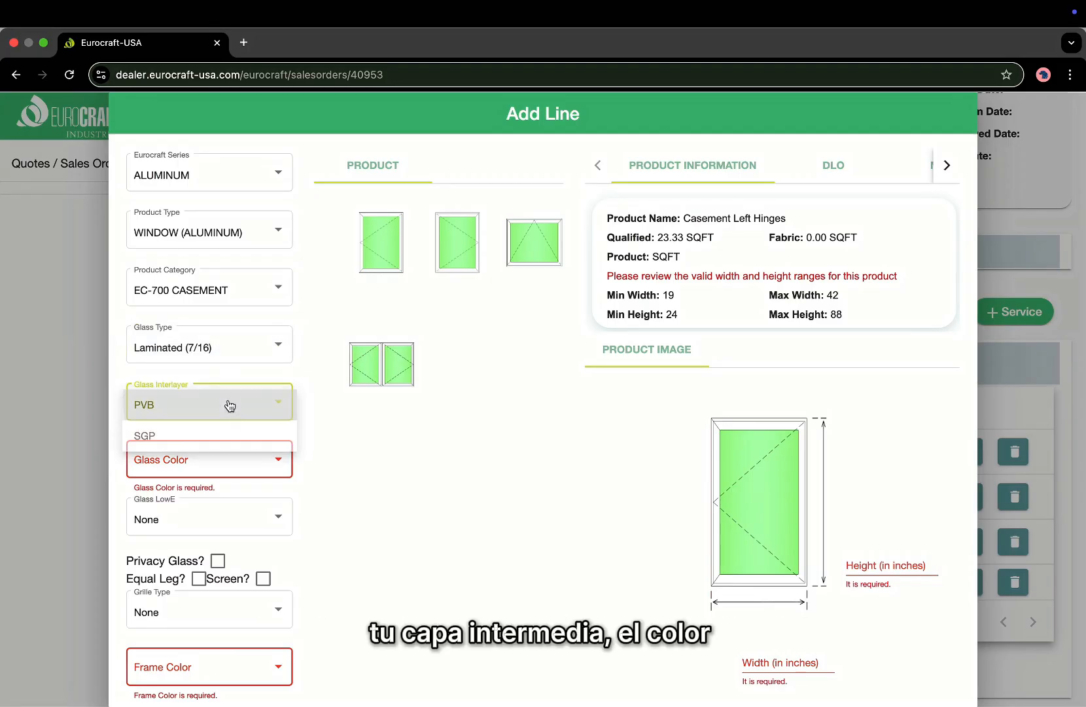
pyautogui.click(219, 459)
pyautogui.click(211, 527)
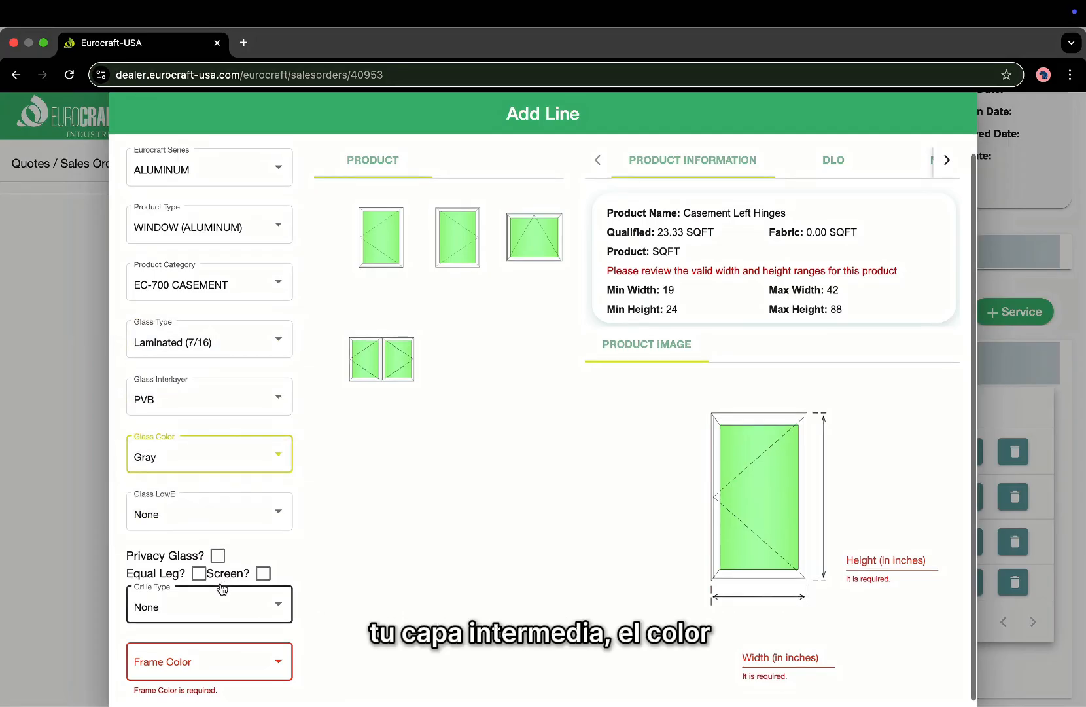
pyautogui.click(262, 573)
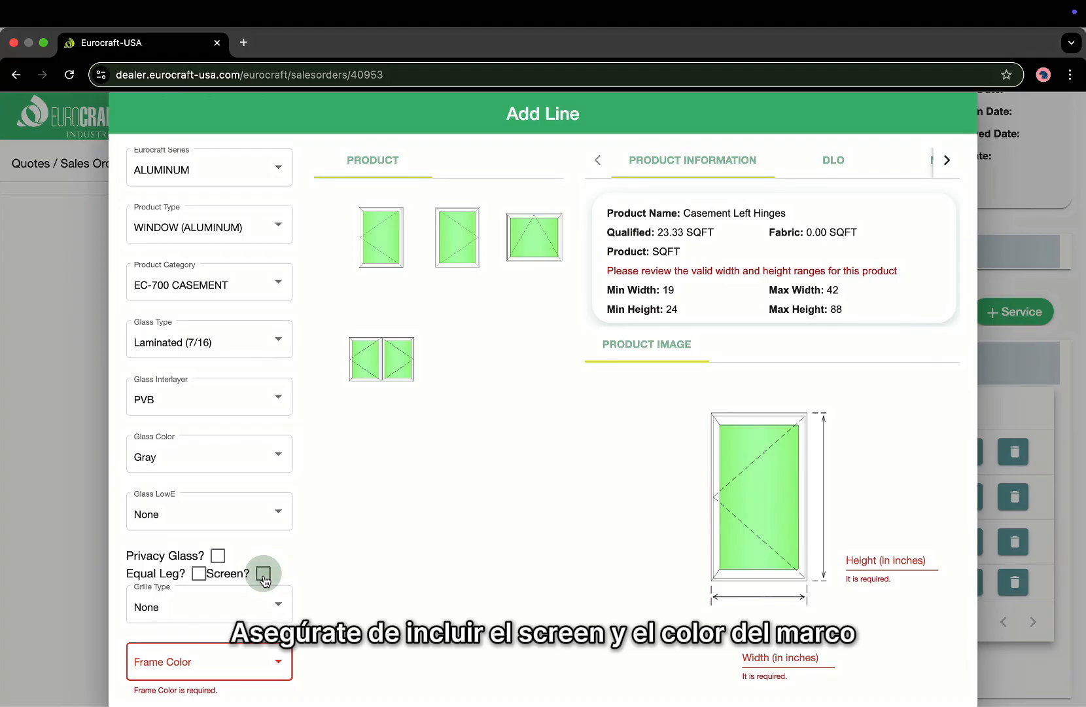
pyautogui.click(252, 662)
pyautogui.click(251, 660)
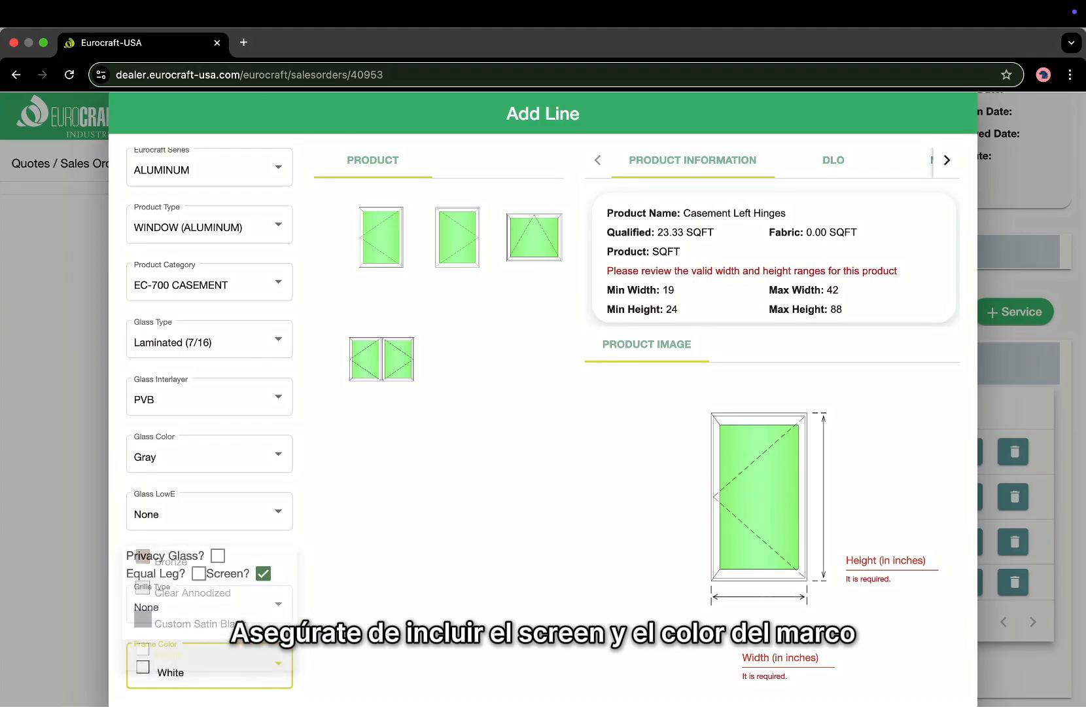
# Size the casement 32 × 50 and save it as line 5.
pyautogui.click(775, 655)
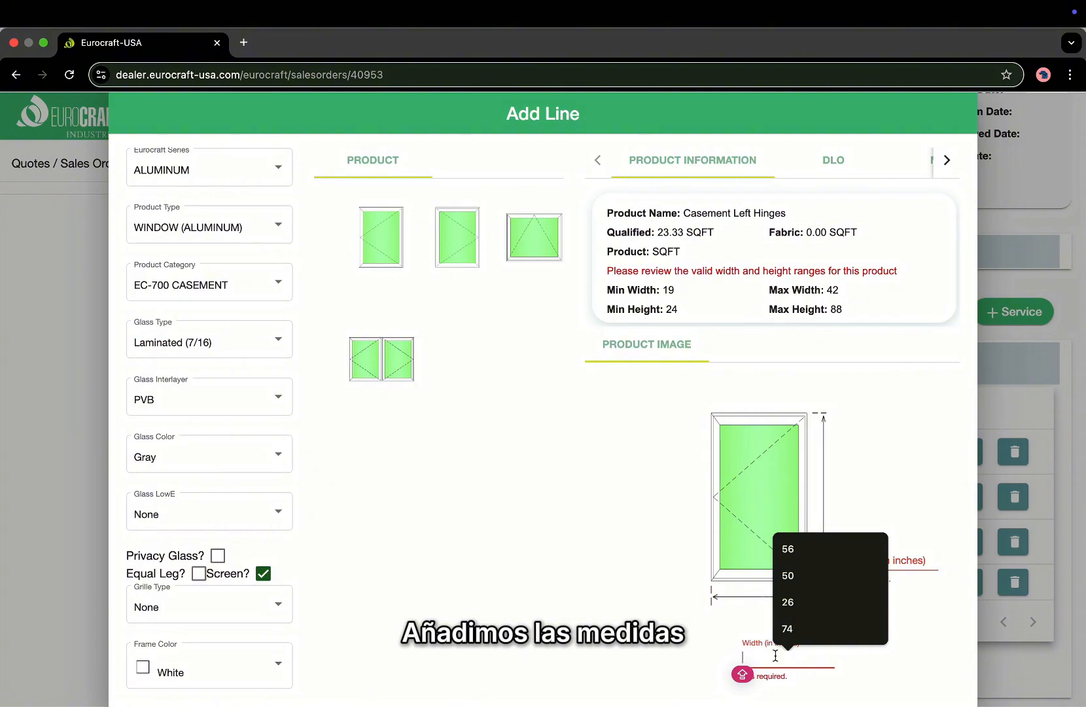
pyautogui.write('32')
pyautogui.click(880, 555)
pyautogui.write('50')
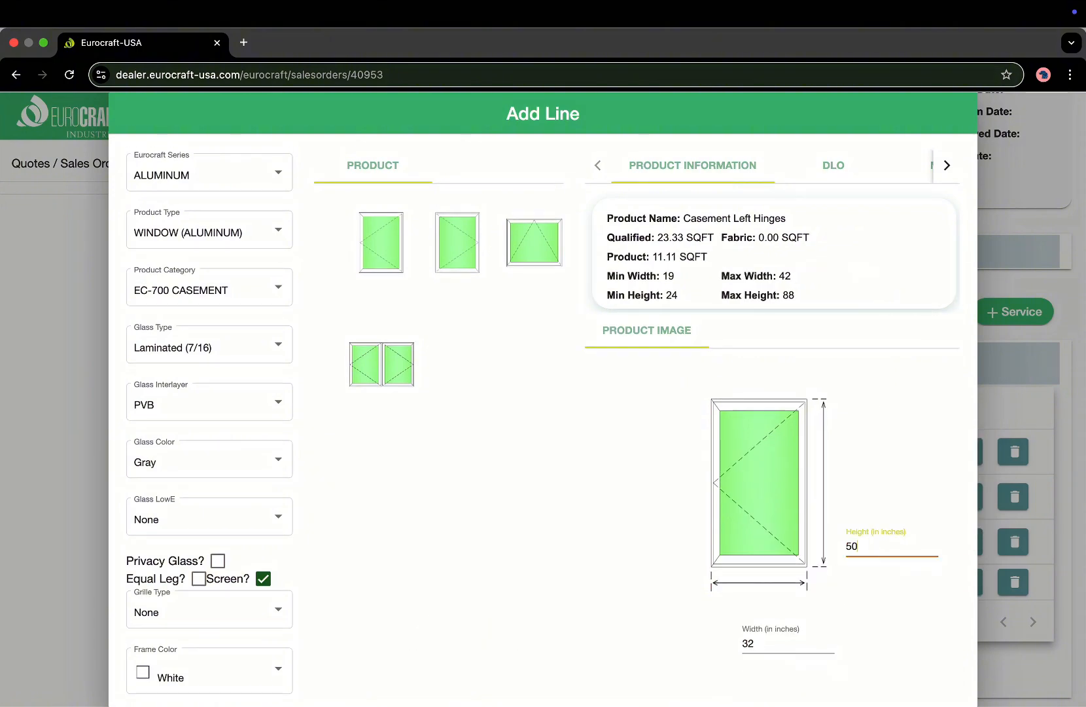
pyautogui.click(406, 611)
pyautogui.scroll(-1, 407, 611)
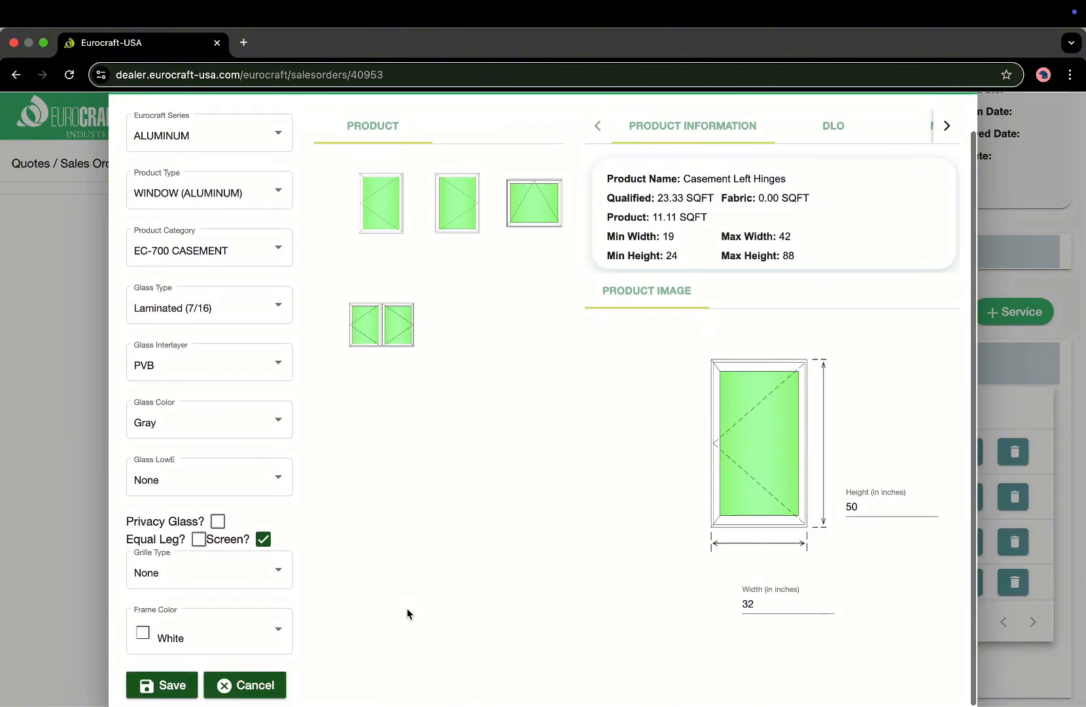
pyautogui.click(167, 684)
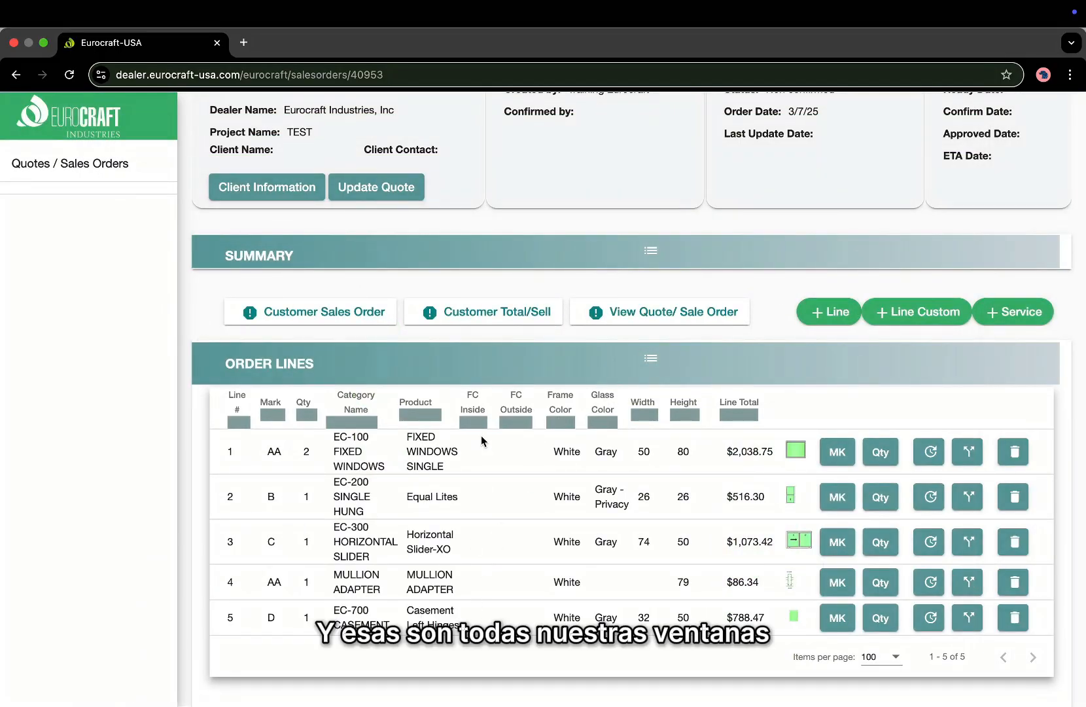
# Add a line with quantity 1, mark E, ALUMINUM, SPECIAL SHAPES (AL), category Arch Top Fixed.
pyautogui.click(827, 313)
pyautogui.write('1')
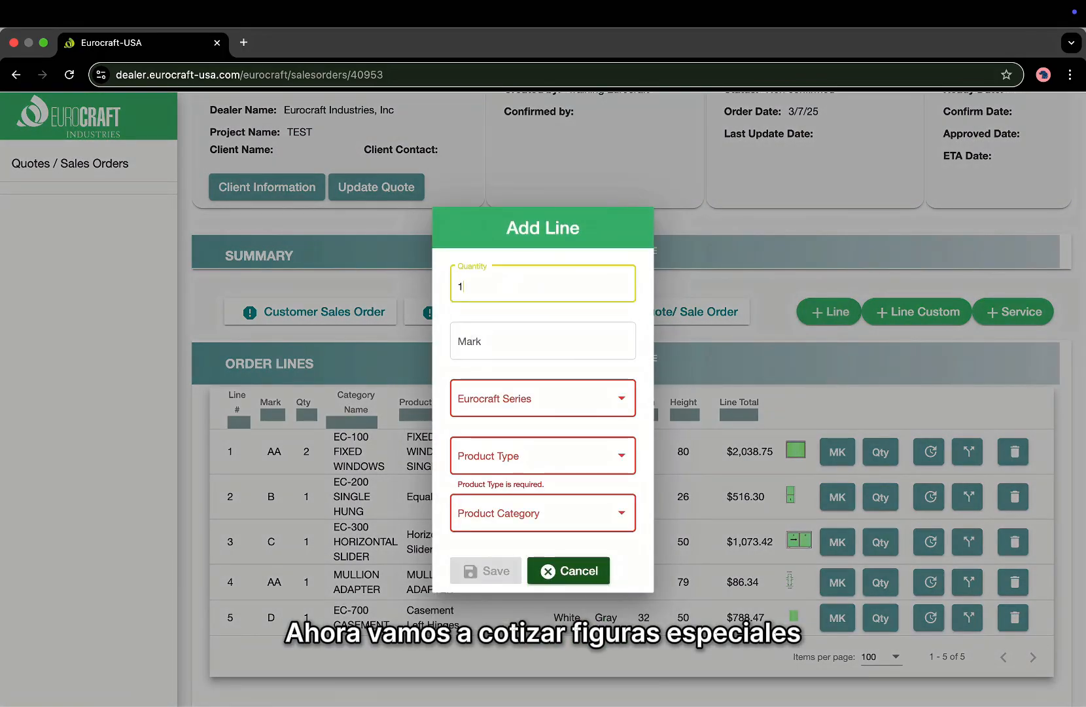
pyautogui.press('Tab')
pyautogui.write('E')
pyautogui.click(528, 398)
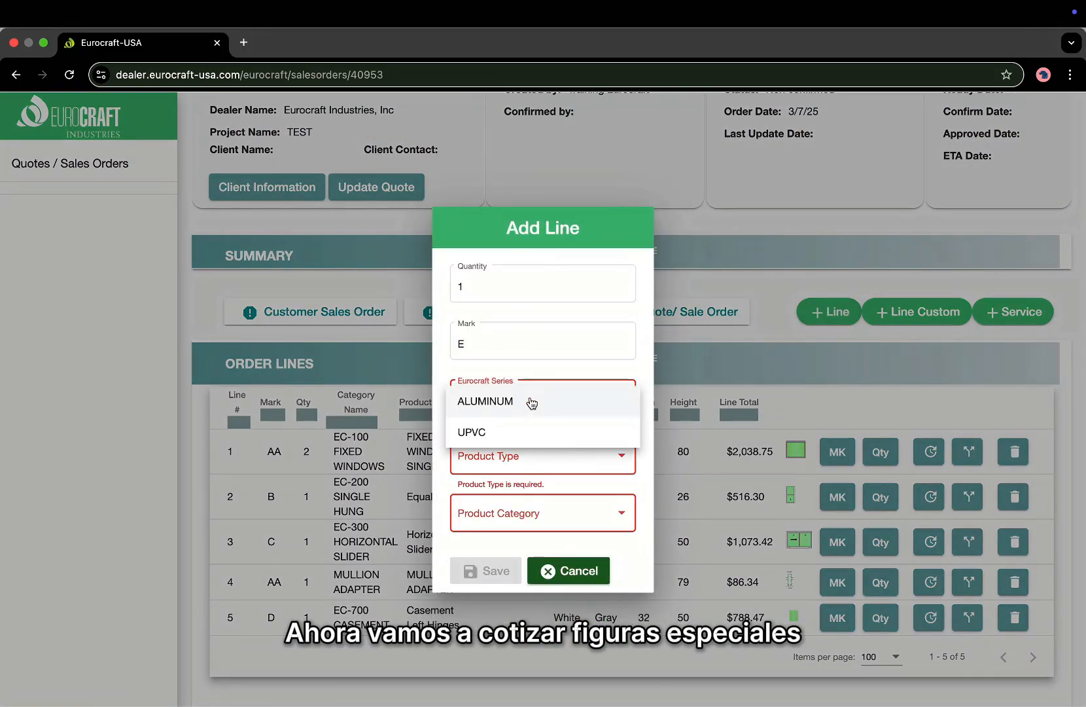
pyautogui.click(531, 403)
pyautogui.click(524, 455)
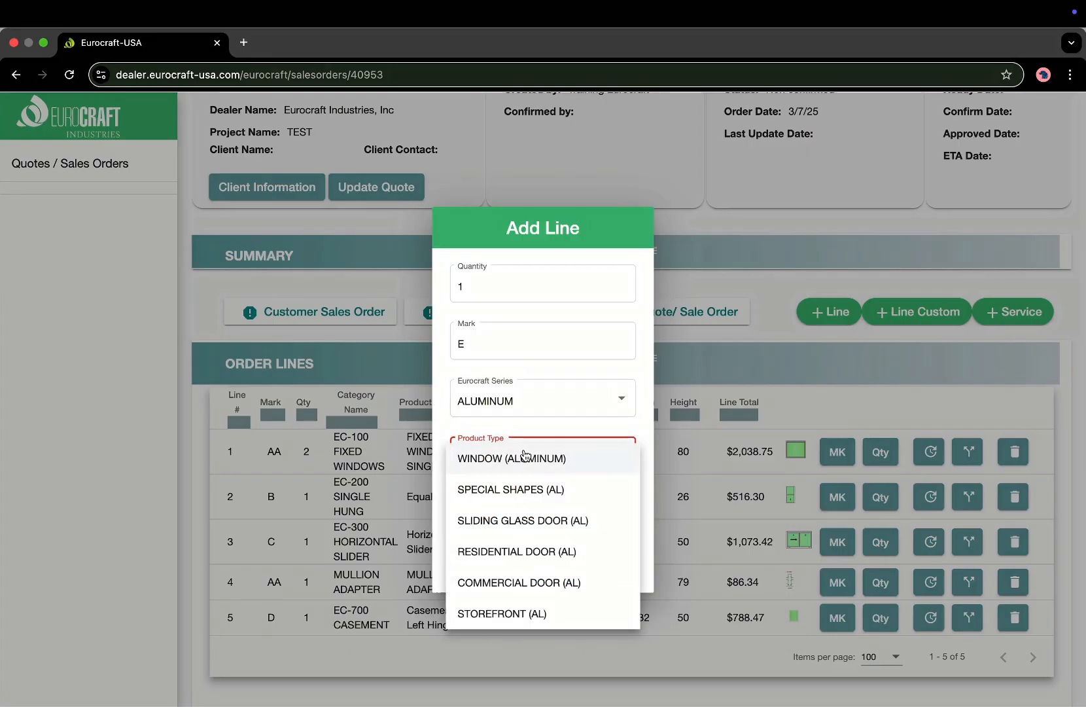
pyautogui.click(515, 496)
pyautogui.click(510, 507)
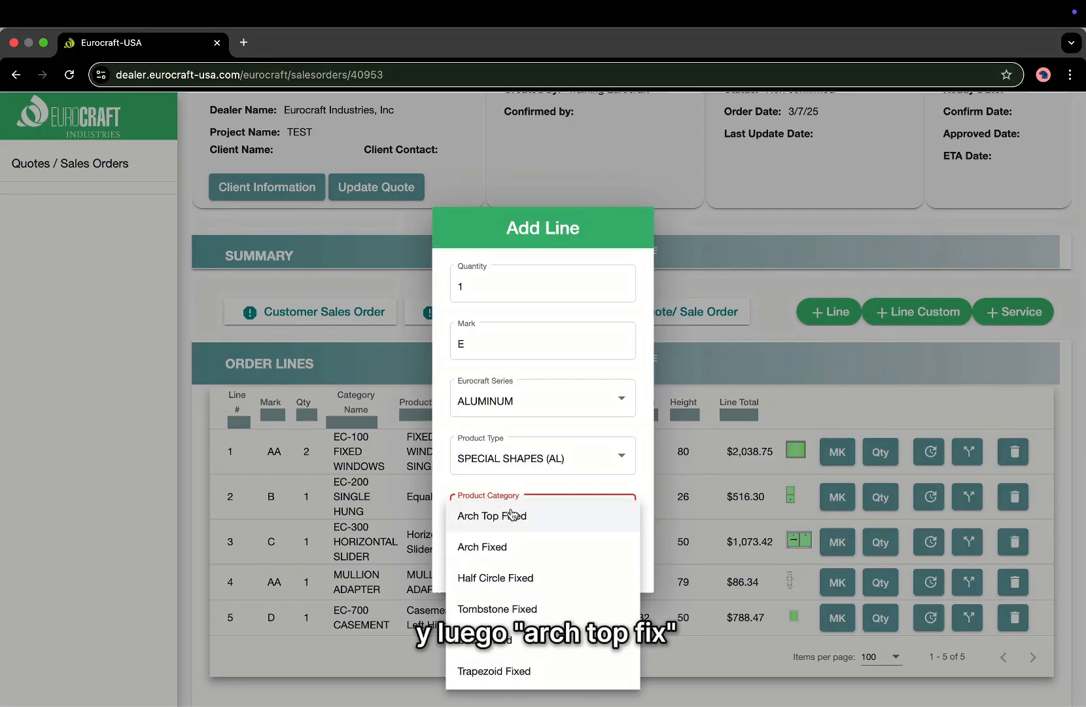
pyautogui.click(511, 515)
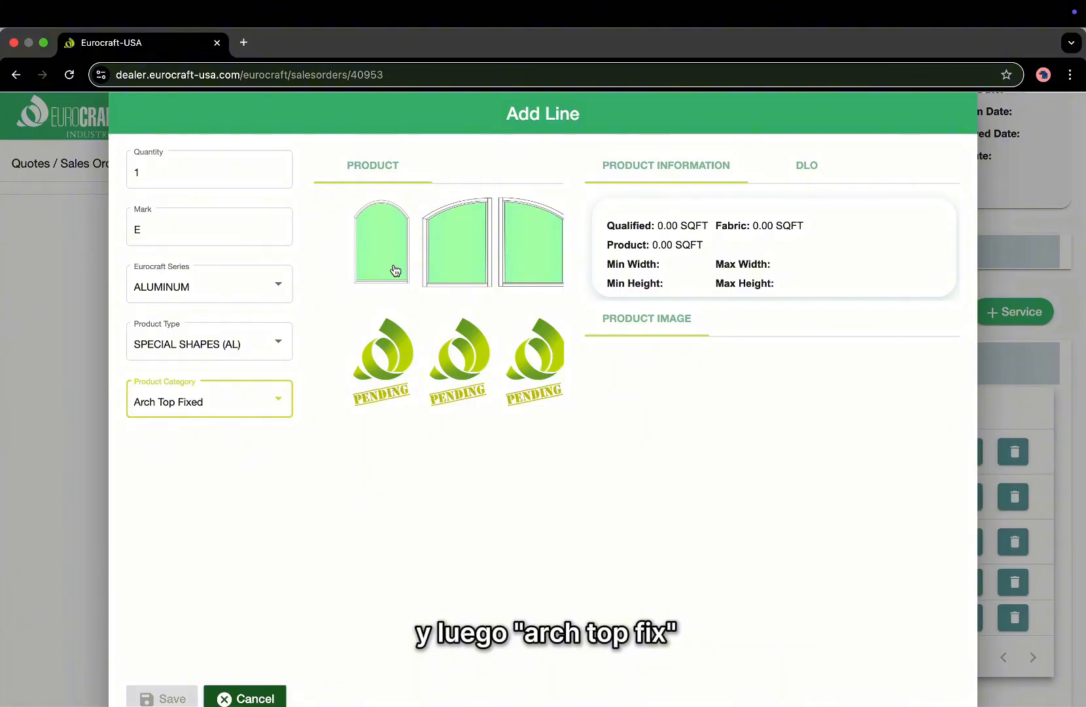
# Browse the Arch Fixed, Half Circle, Tombstone and Circle Fixed categories and their shapes.
pyautogui.click(384, 247)
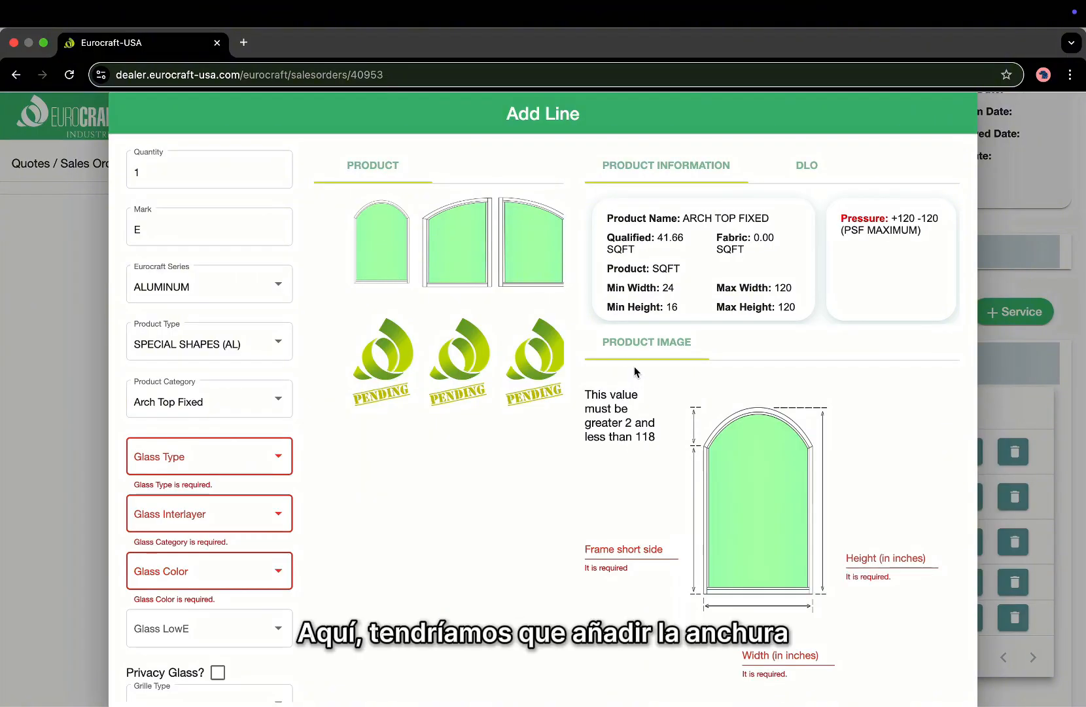
pyautogui.scroll(-1, 634, 366)
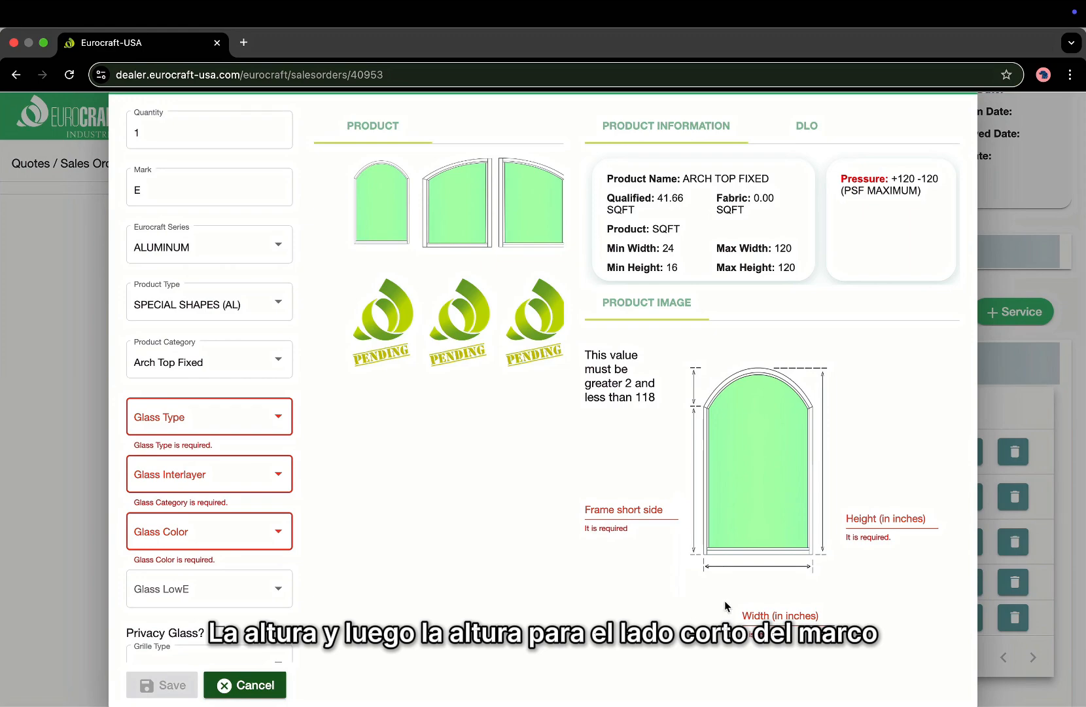
pyautogui.click(260, 363)
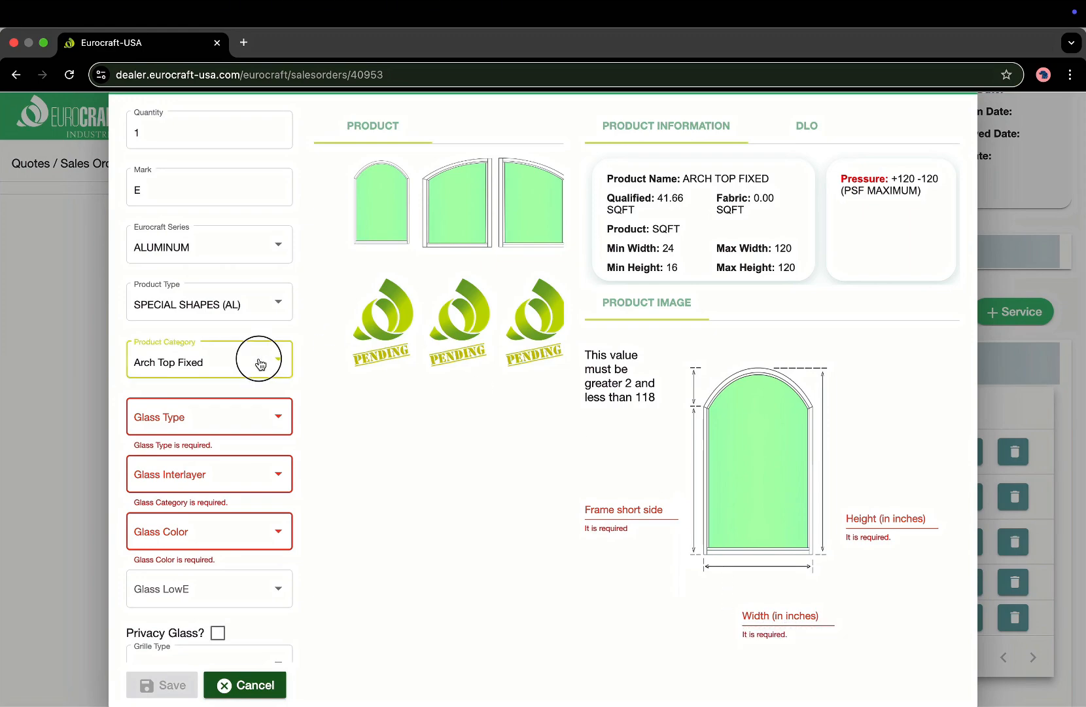
pyautogui.click(250, 392)
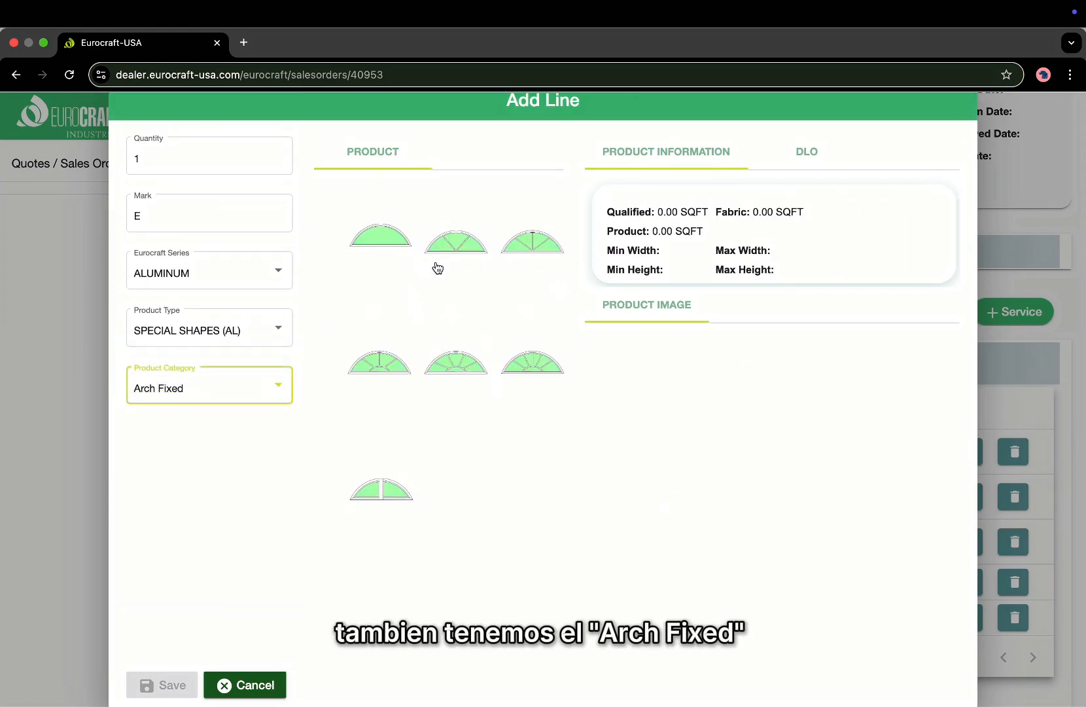
pyautogui.click(375, 251)
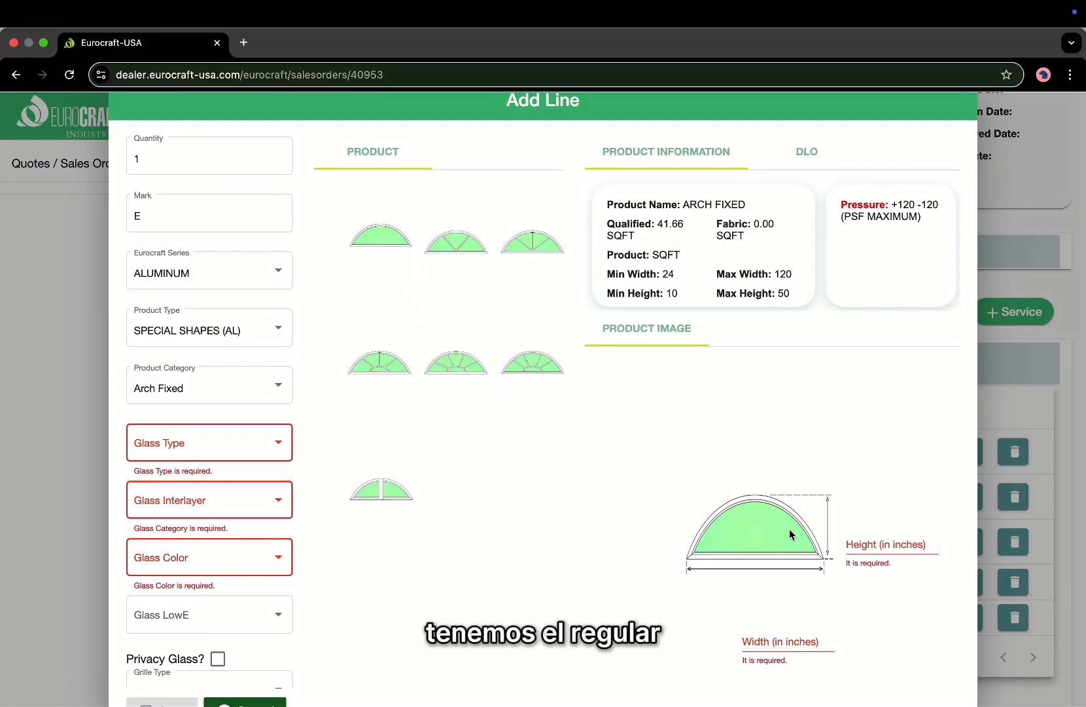
pyautogui.click(458, 244)
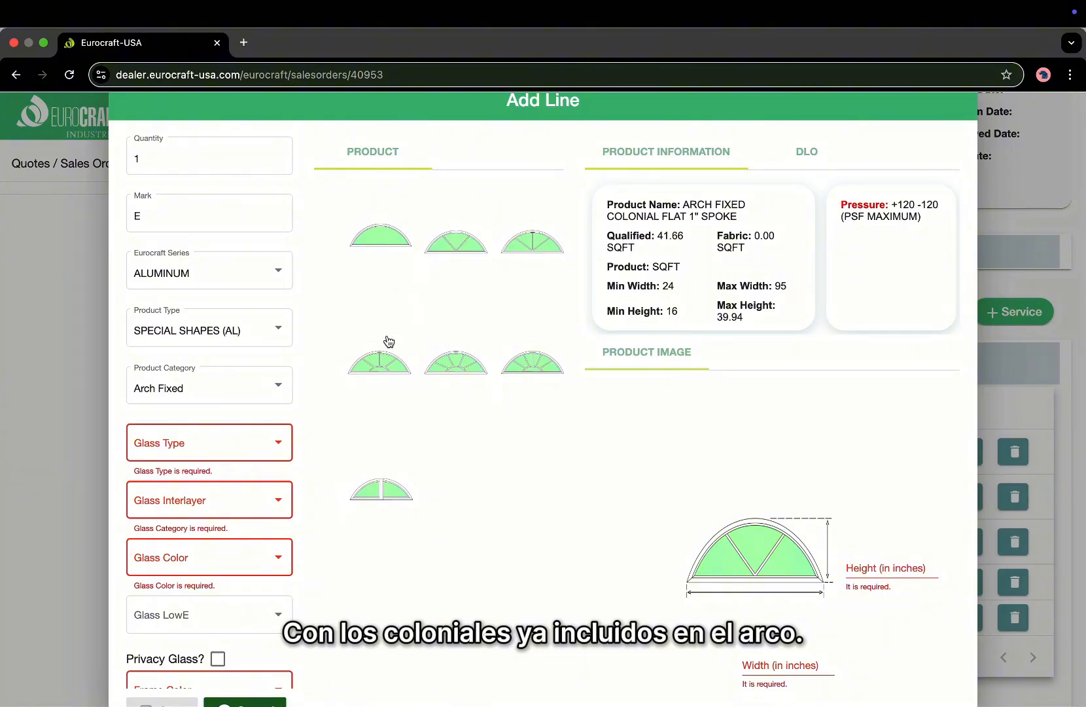
pyautogui.click(244, 391)
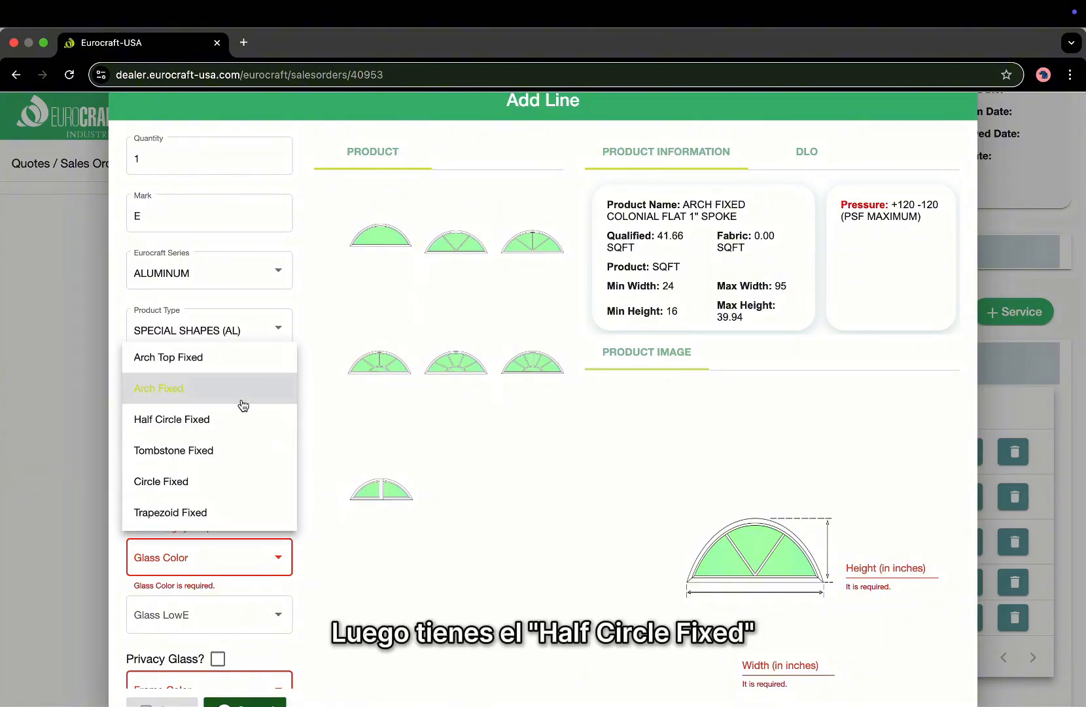
pyautogui.click(240, 424)
pyautogui.click(401, 240)
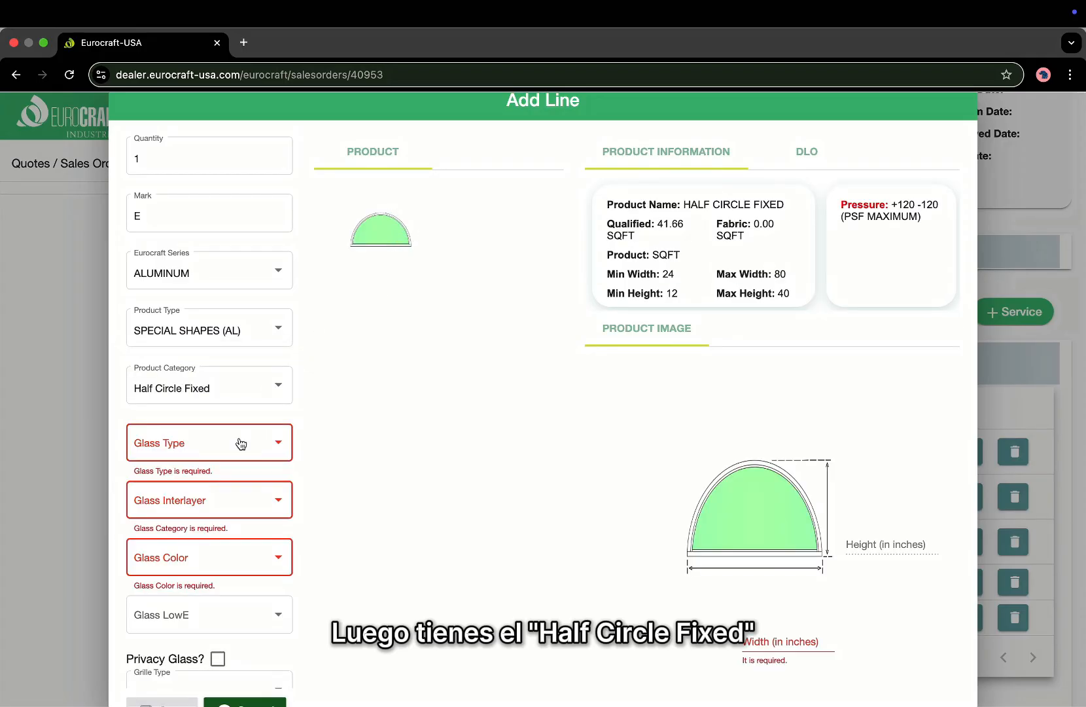
pyautogui.click(259, 384)
pyautogui.click(254, 416)
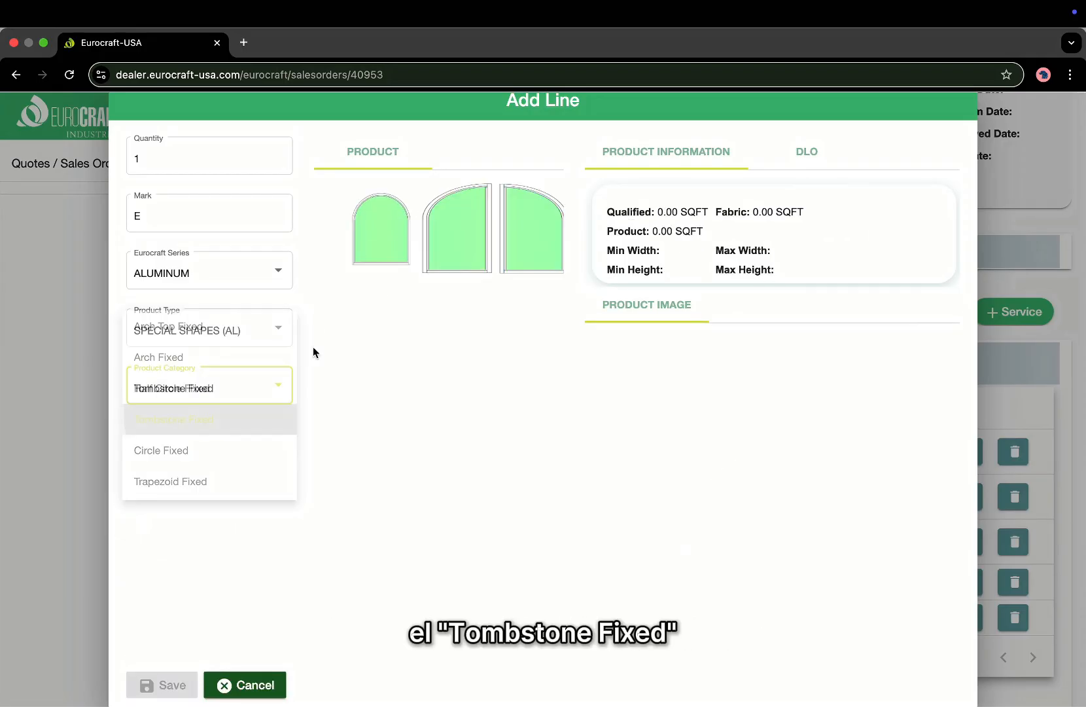
pyautogui.click(383, 252)
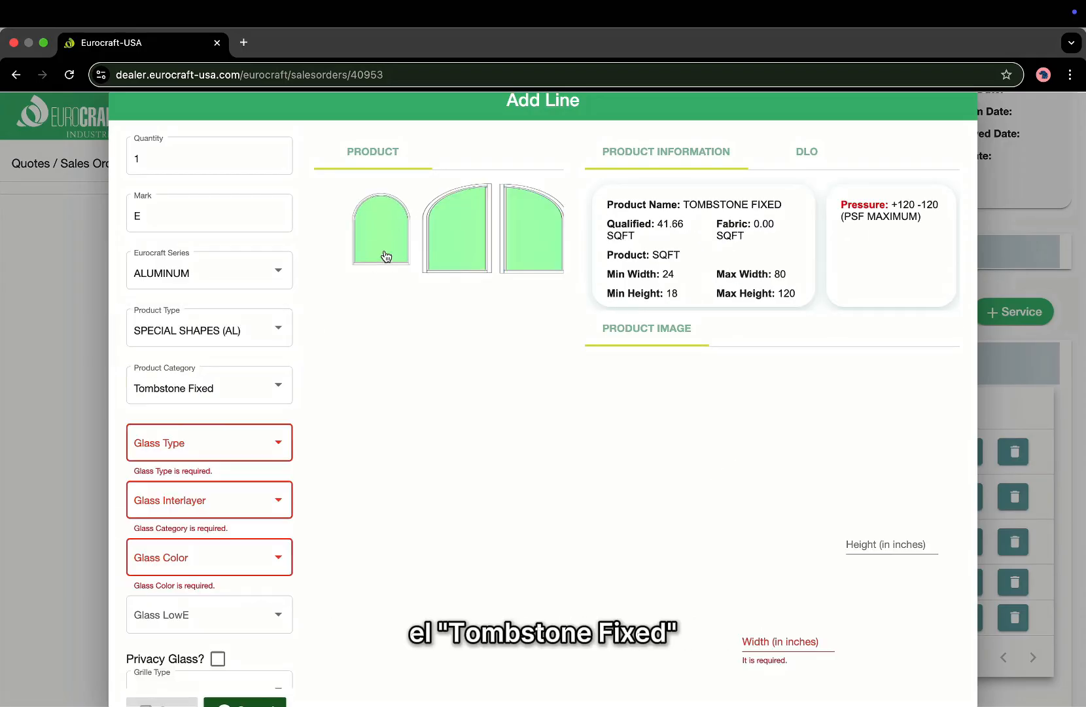
pyautogui.click(198, 401)
pyautogui.click(199, 420)
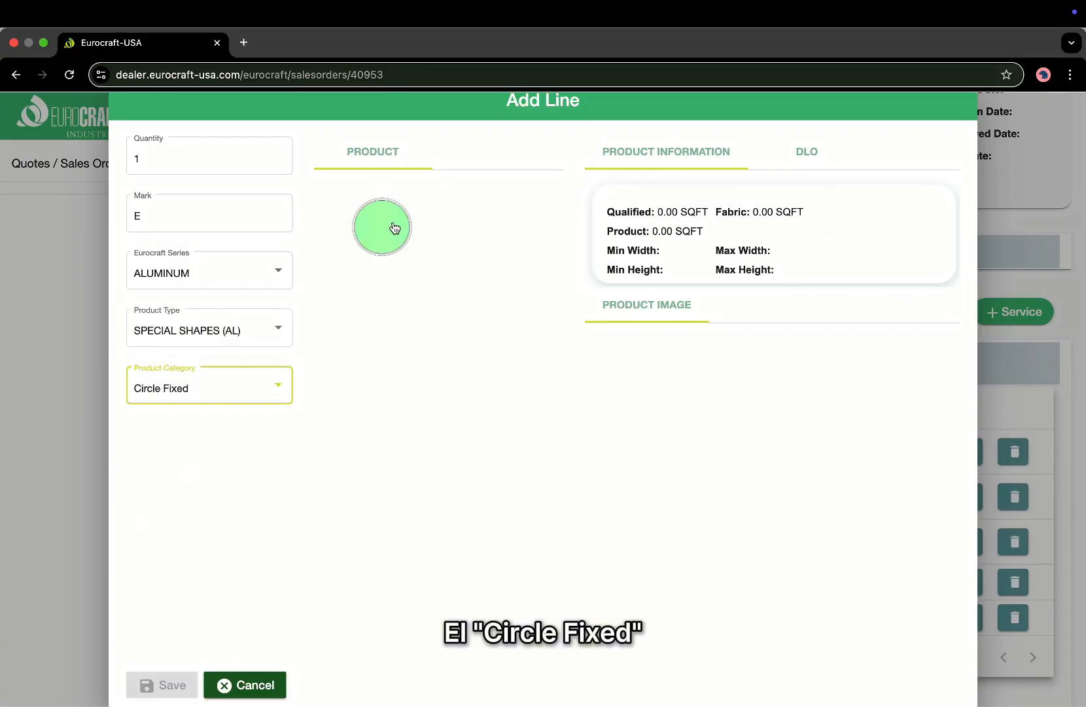
pyautogui.click(394, 227)
# Preview the Trapezoid, Regular Octagon and Irregular Pentagon Fixed shapes and their diagrams.
pyautogui.click(177, 401)
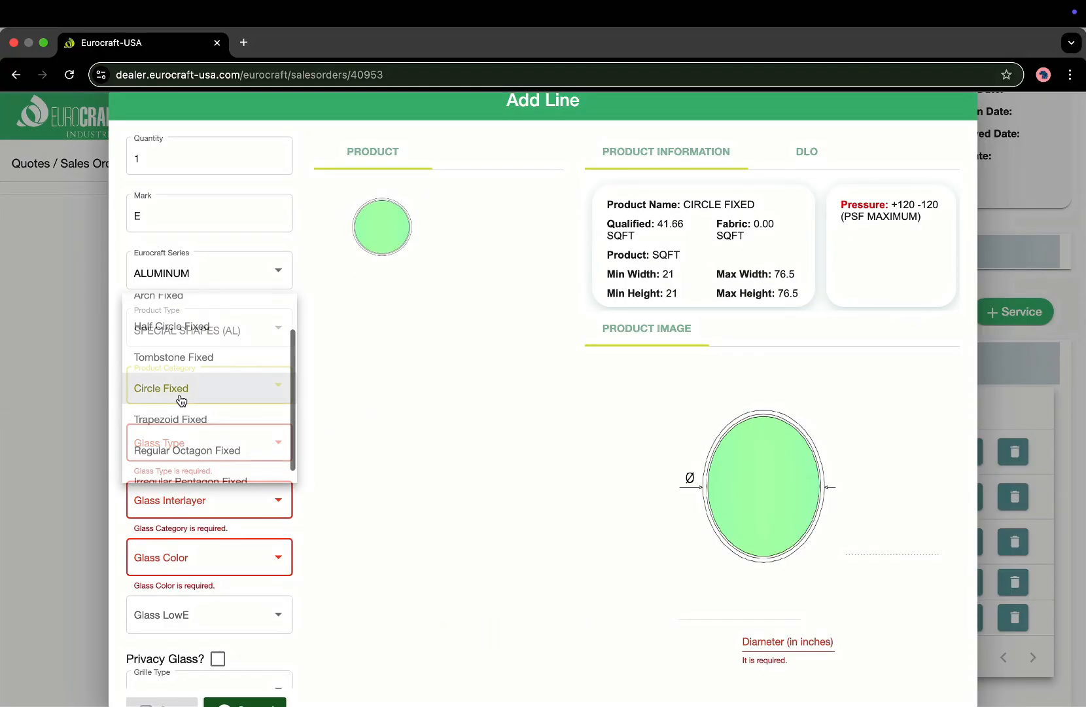
pyautogui.click(182, 418)
pyautogui.click(373, 267)
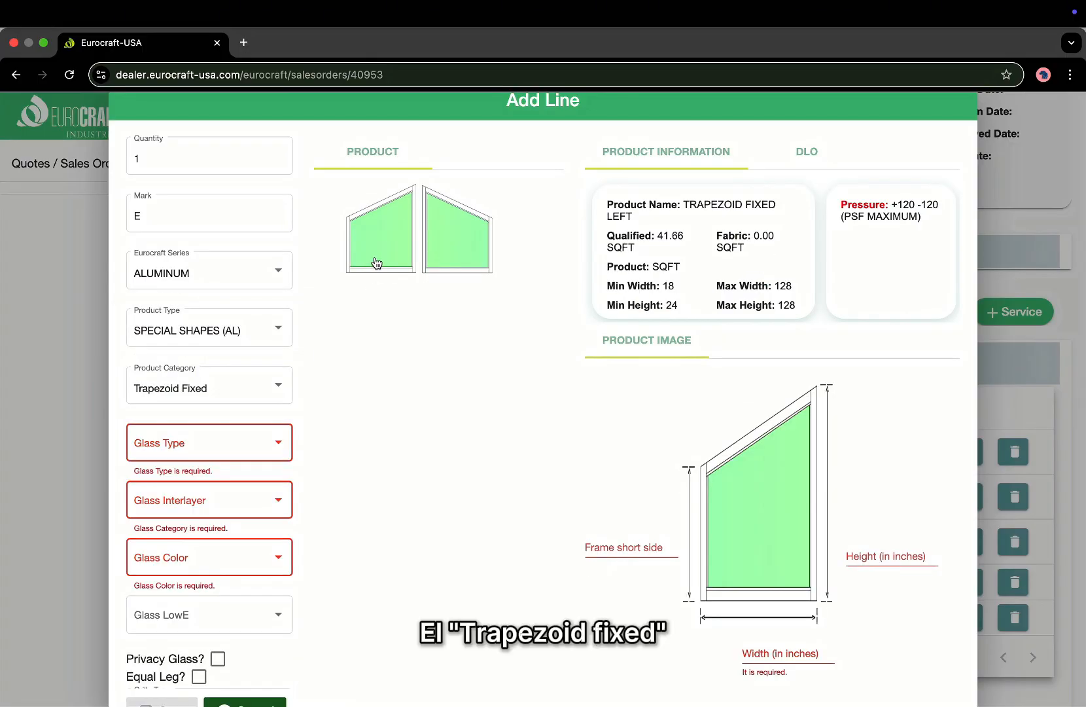
pyautogui.click(229, 398)
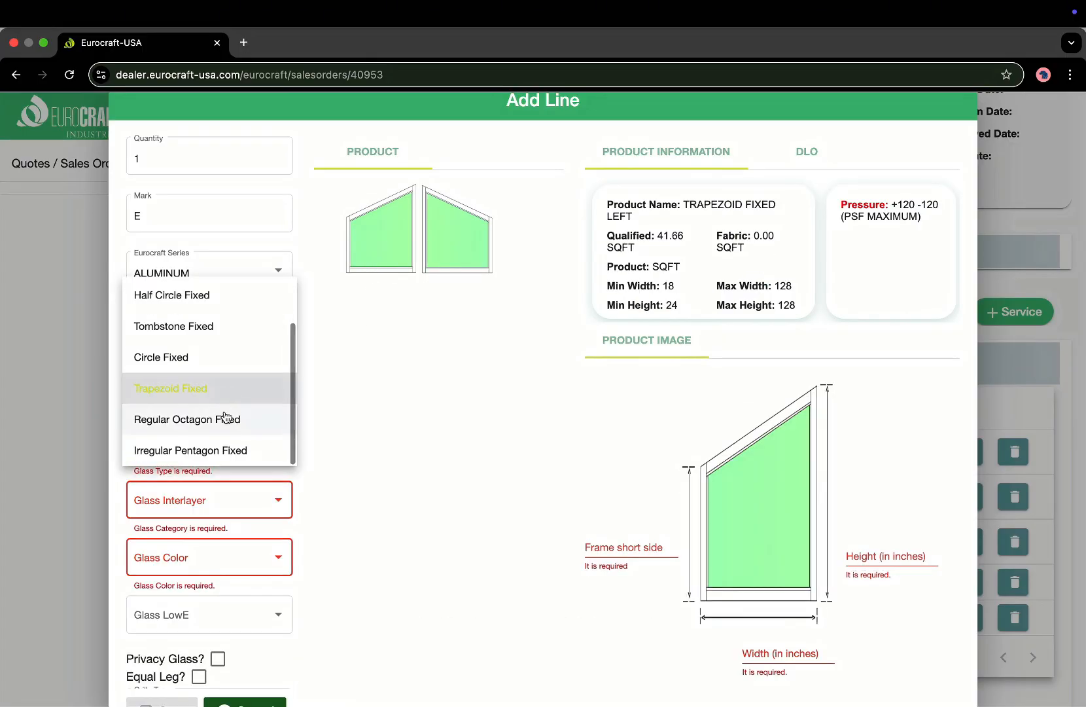
pyautogui.click(225, 421)
pyautogui.click(386, 238)
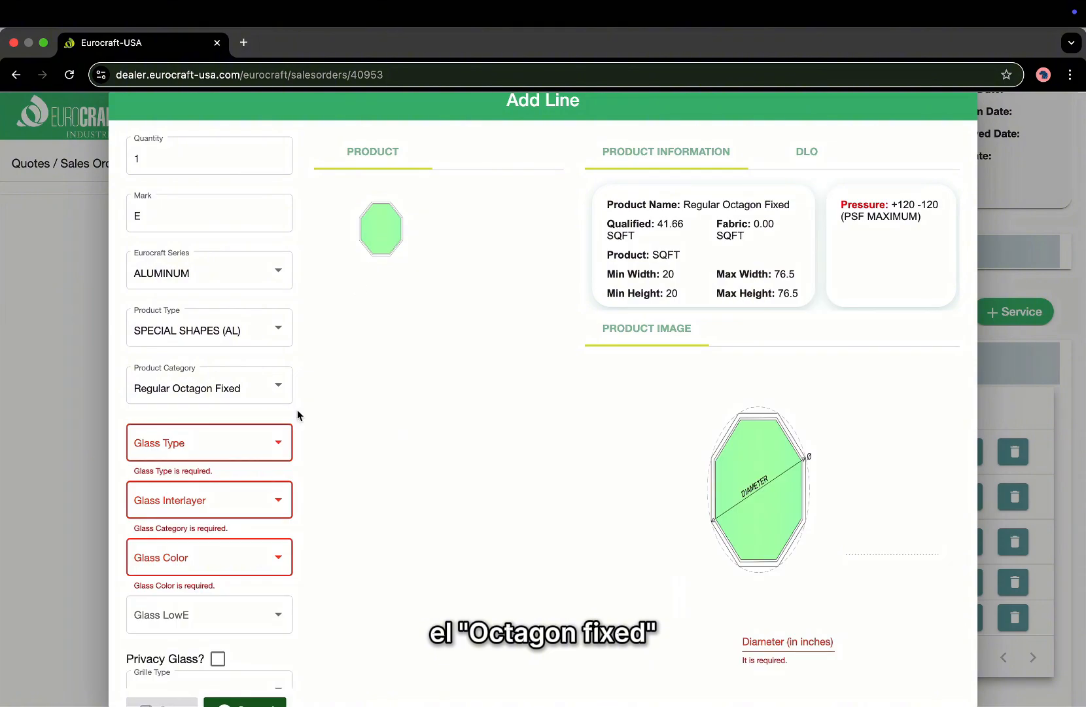
pyautogui.click(223, 397)
pyautogui.click(222, 419)
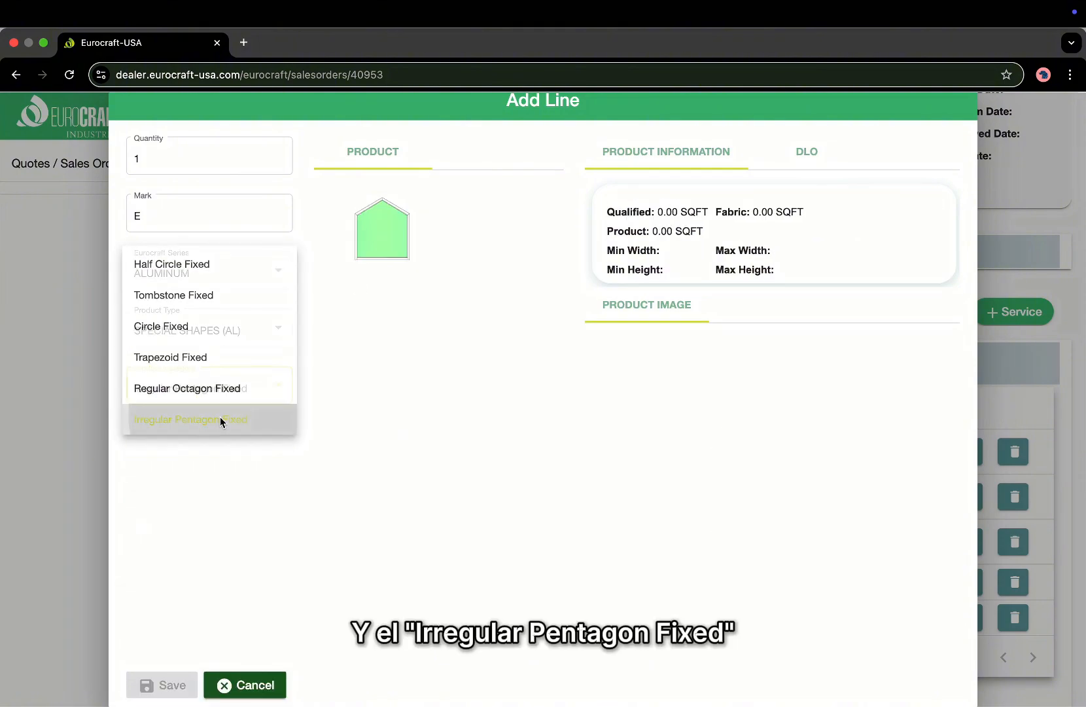
pyautogui.click(398, 233)
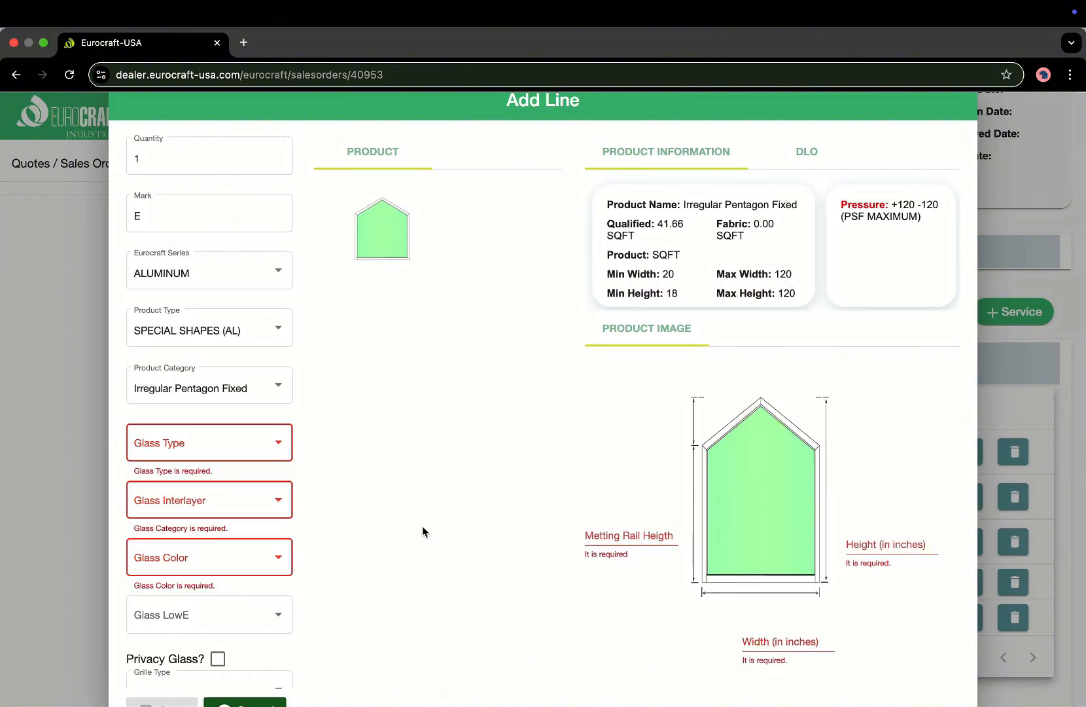
# Switch the product category back to Arch Top Fixed.
pyautogui.scroll(-2, 253, 479)
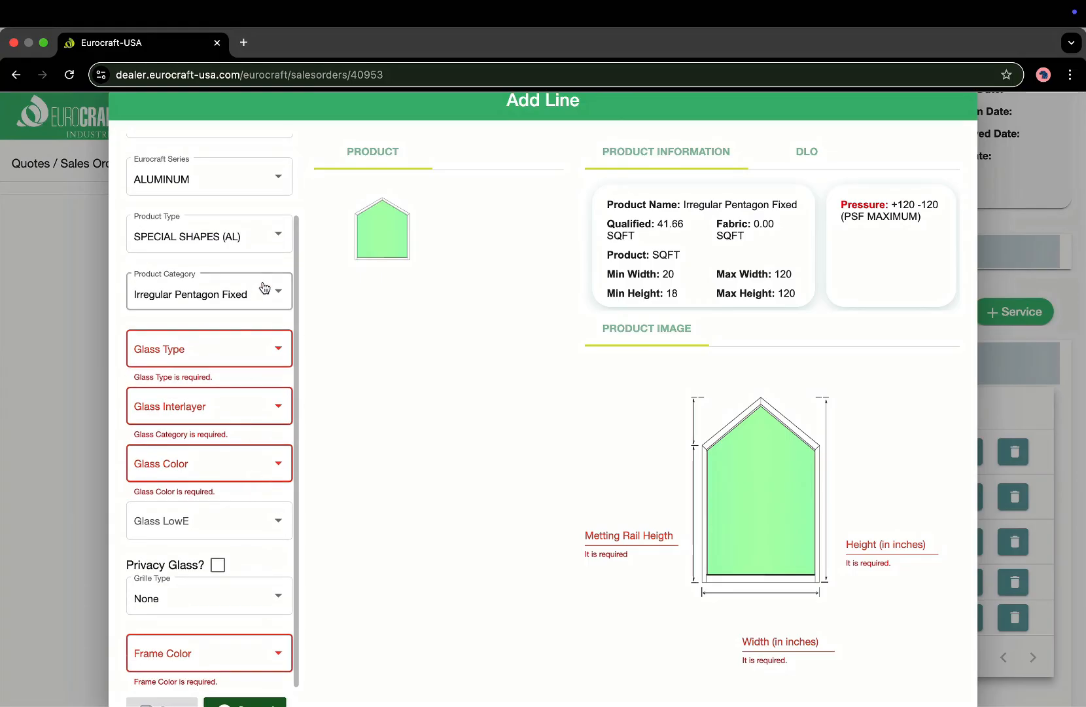
pyautogui.click(259, 321)
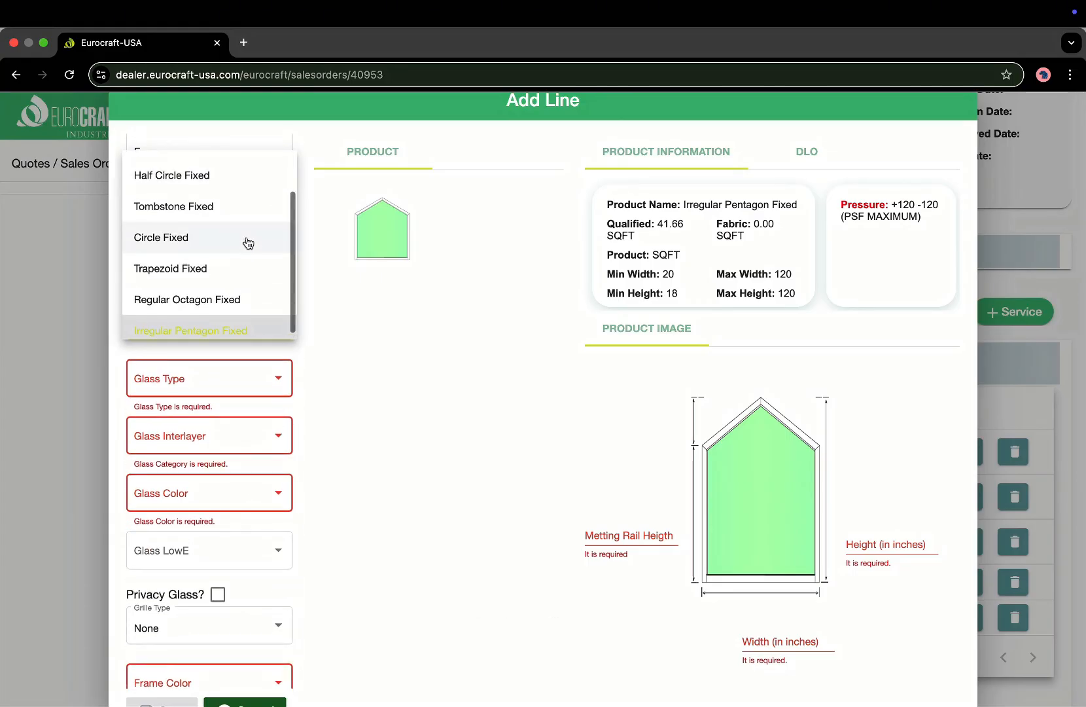
pyautogui.scroll(2, 246, 242)
pyautogui.click(229, 167)
# Select the Arch Top Fixed shape with Laminated (7/16) PVB gray glass and a white frame.
pyautogui.click(196, 388)
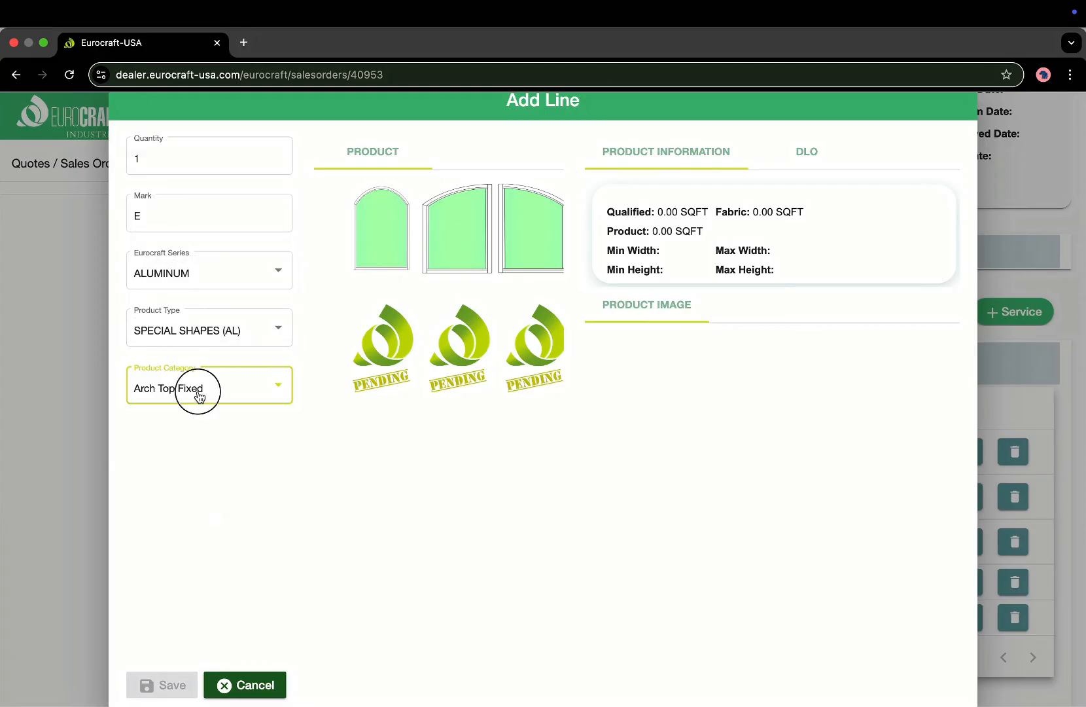
pyautogui.click(368, 244)
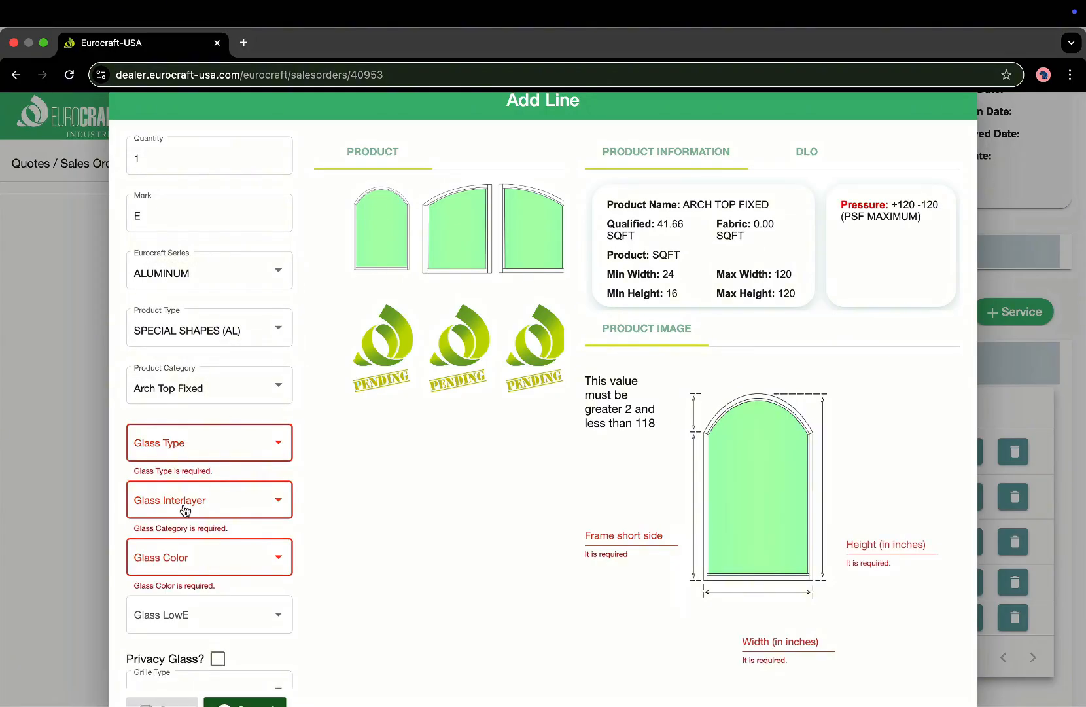
pyautogui.scroll(-3, 184, 509)
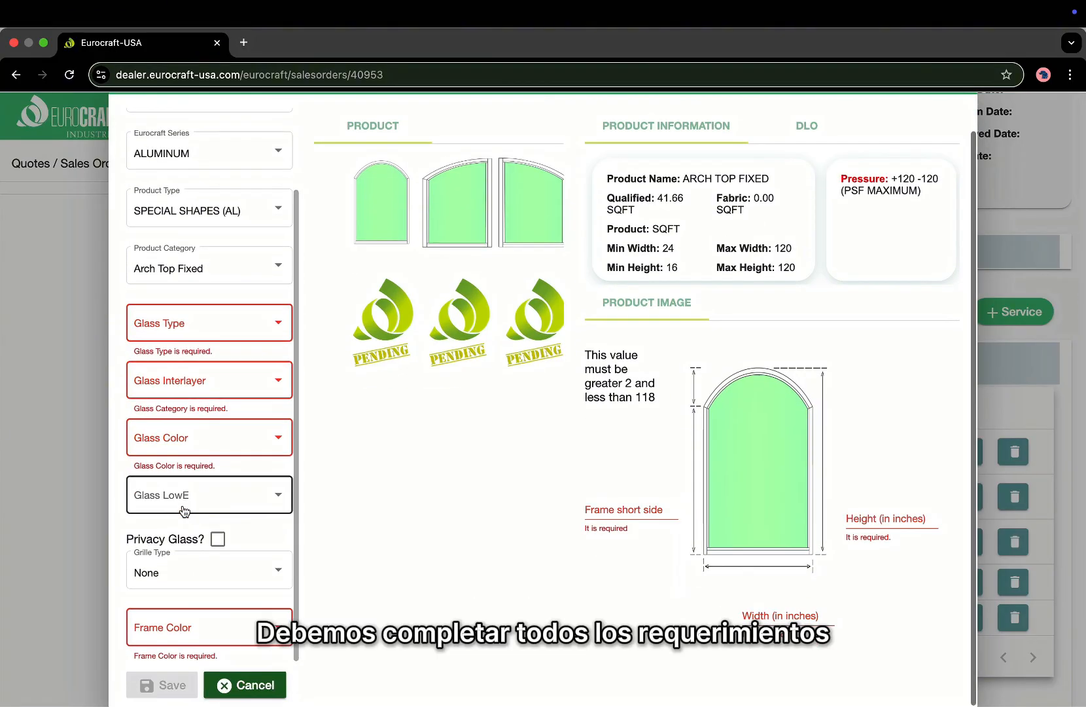
pyautogui.click(228, 327)
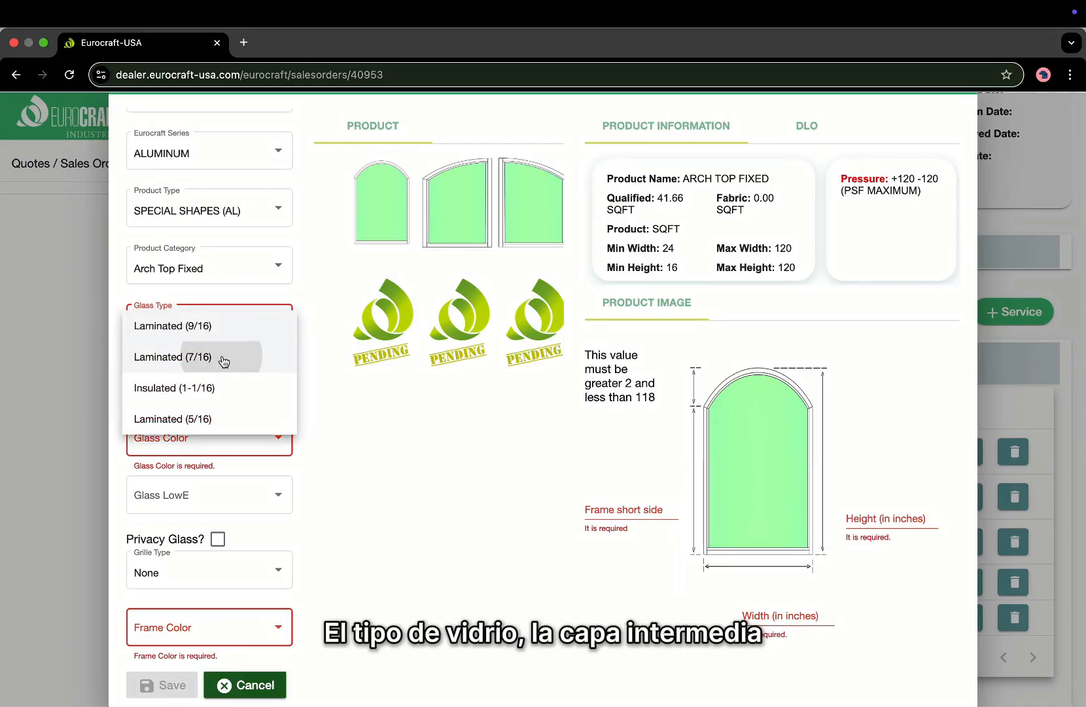
pyautogui.click(223, 357)
pyautogui.click(223, 381)
pyautogui.click(224, 385)
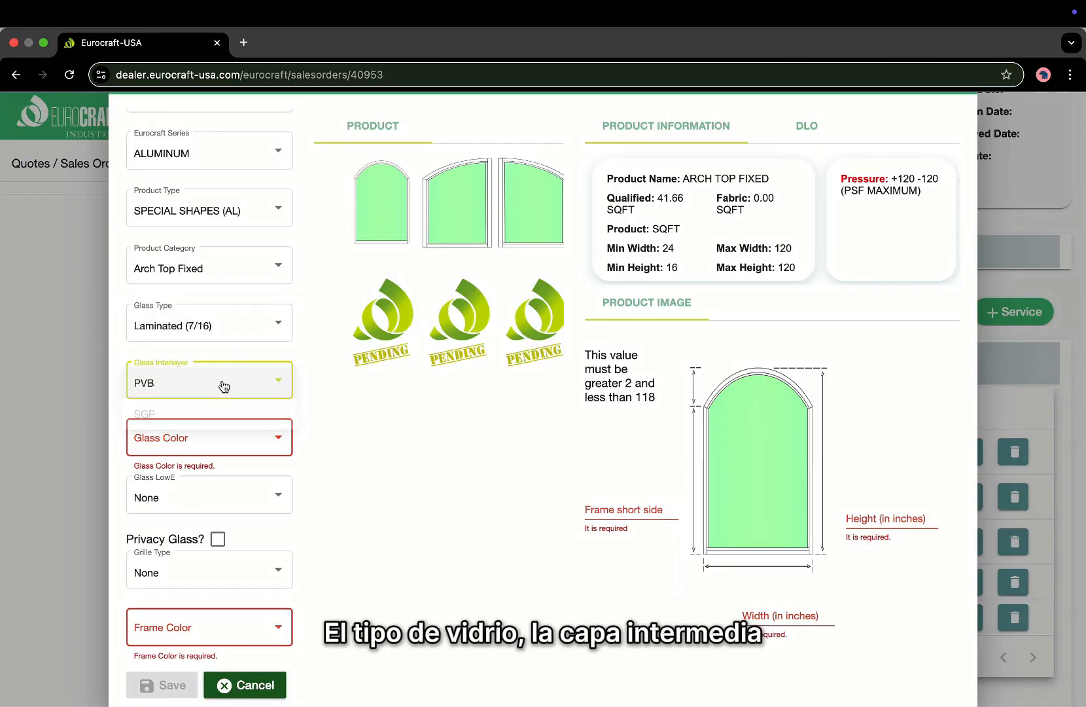
pyautogui.click(216, 447)
pyautogui.click(208, 502)
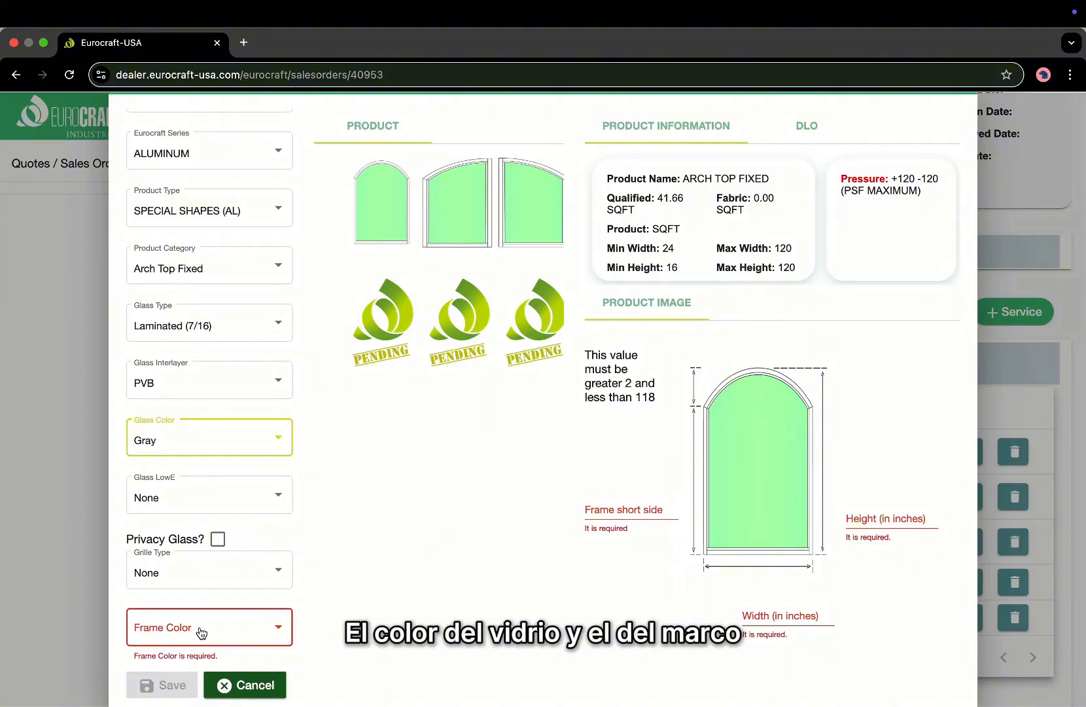
pyautogui.click(201, 625)
pyautogui.click(202, 621)
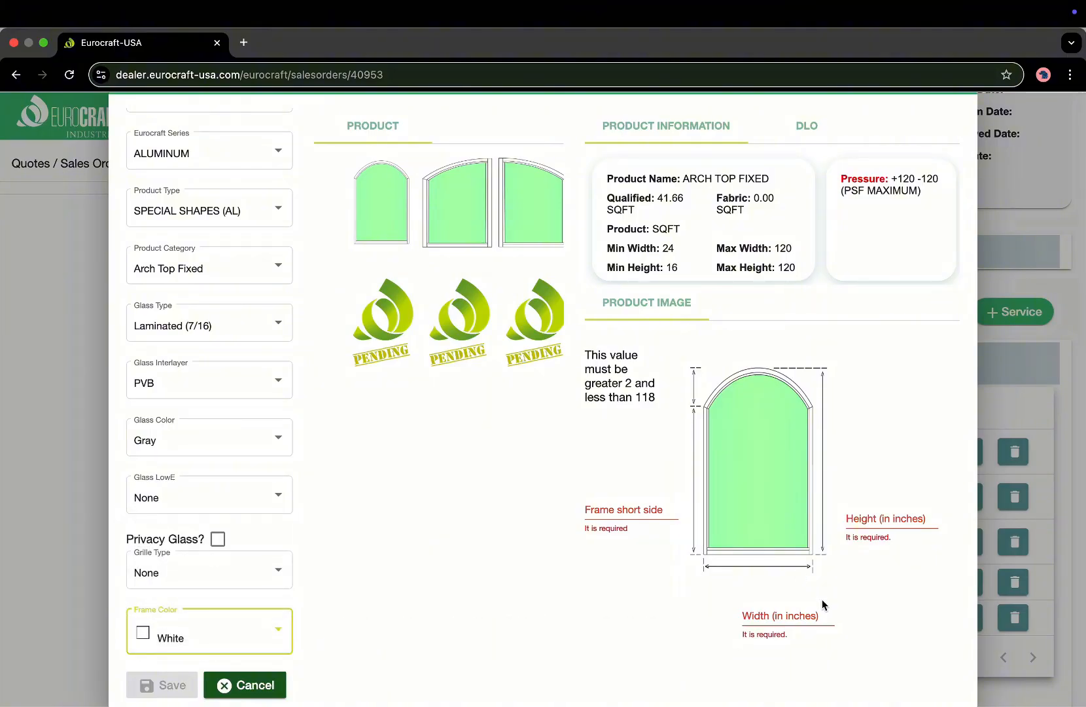
# Enter width 50, height 80 and frame short side 60, then save as line 6.
pyautogui.click(796, 608)
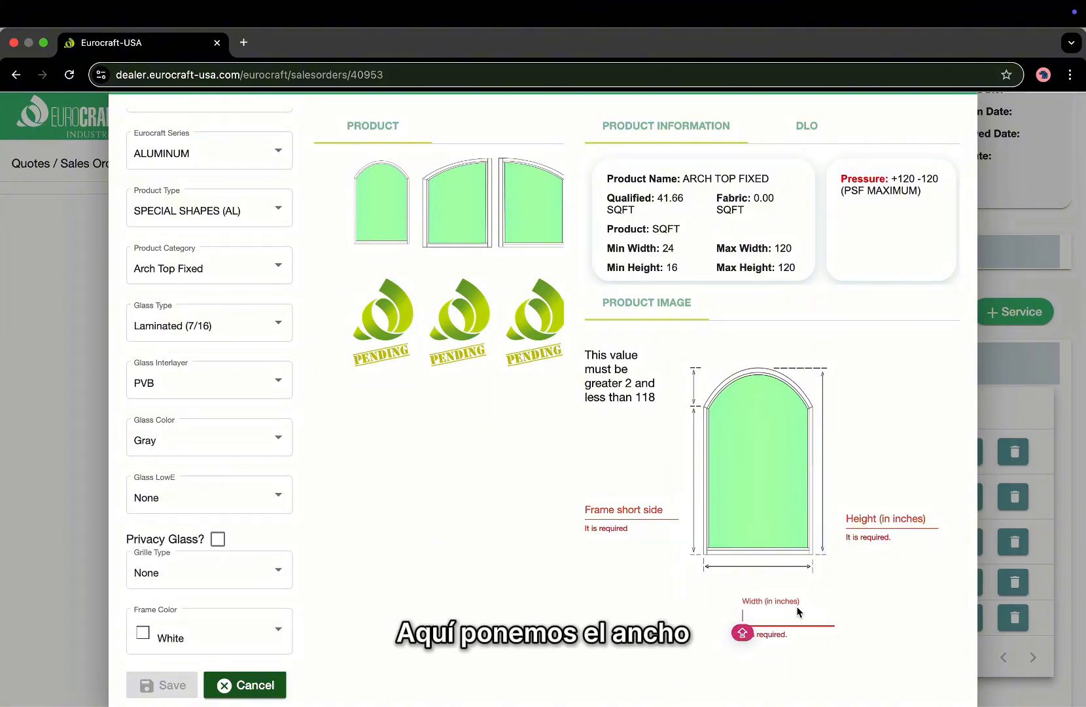
pyautogui.write('50')
pyautogui.click(883, 516)
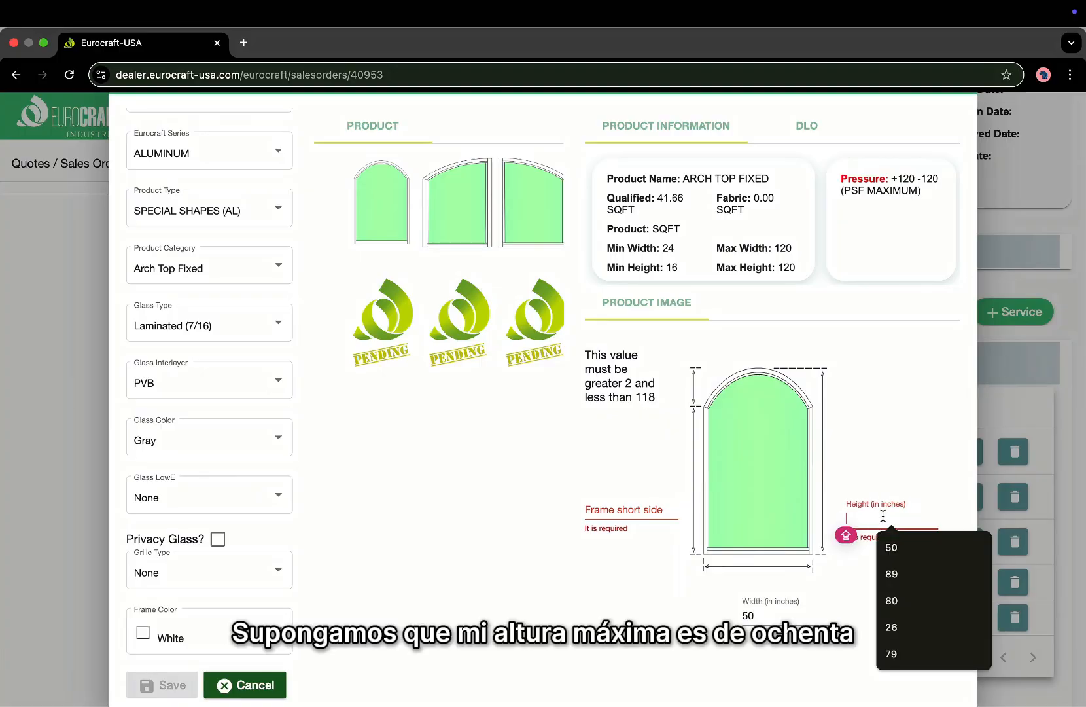
pyautogui.write('80')
pyautogui.click(617, 520)
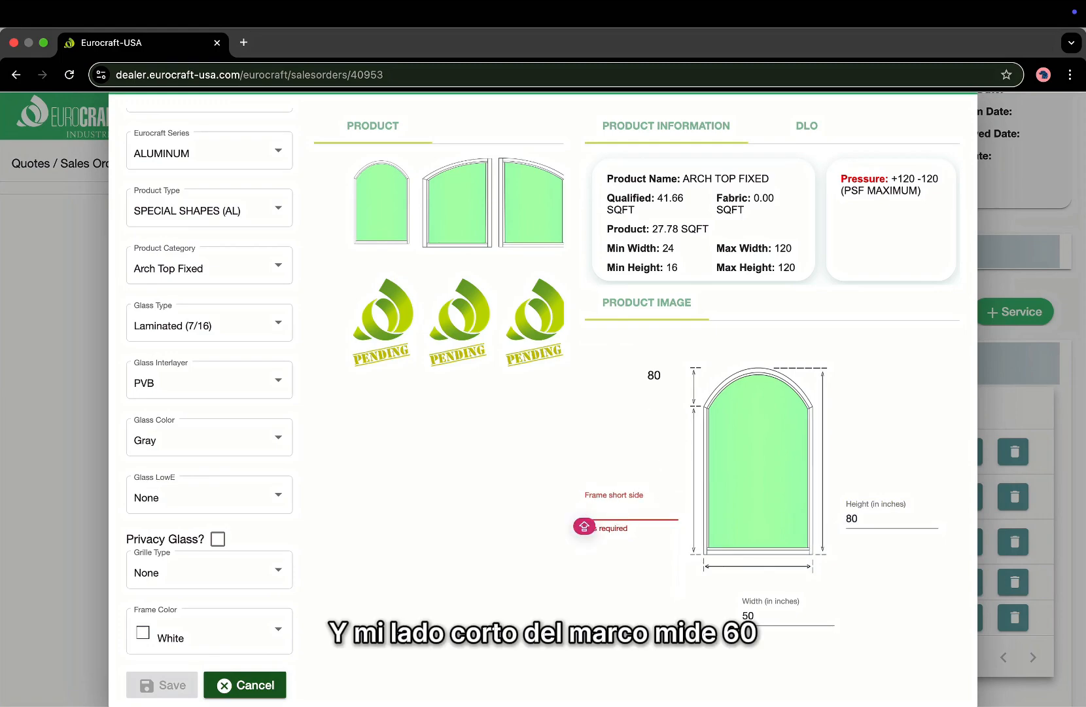
pyautogui.write('60')
pyautogui.click(625, 645)
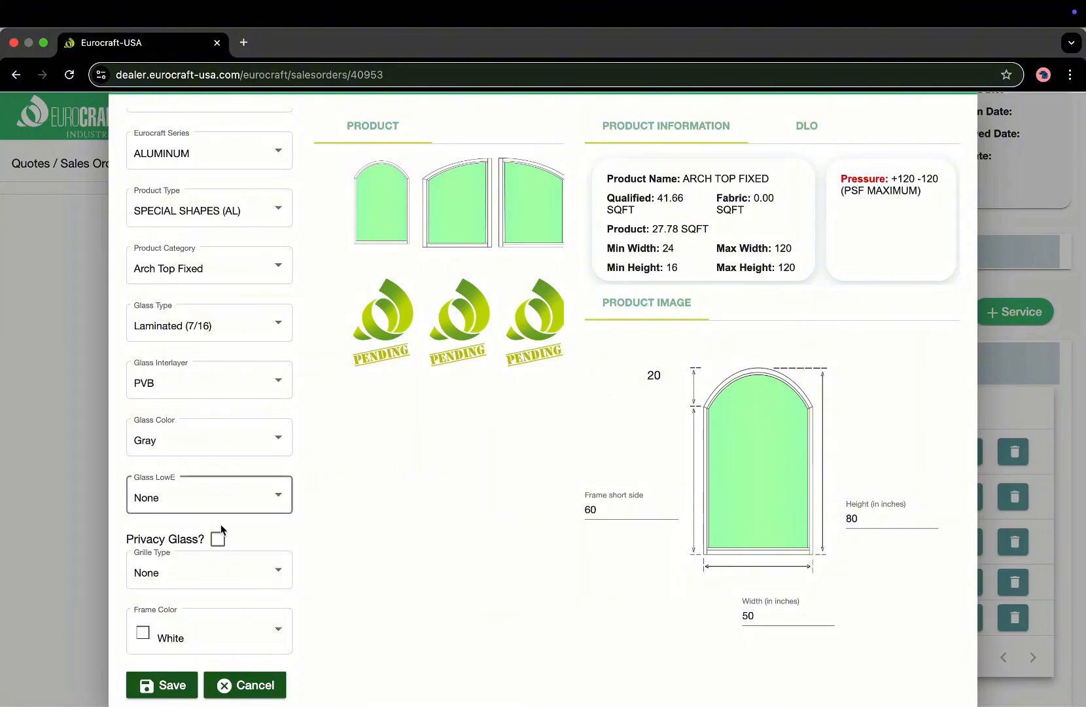
pyautogui.scroll(-1, 204, 582)
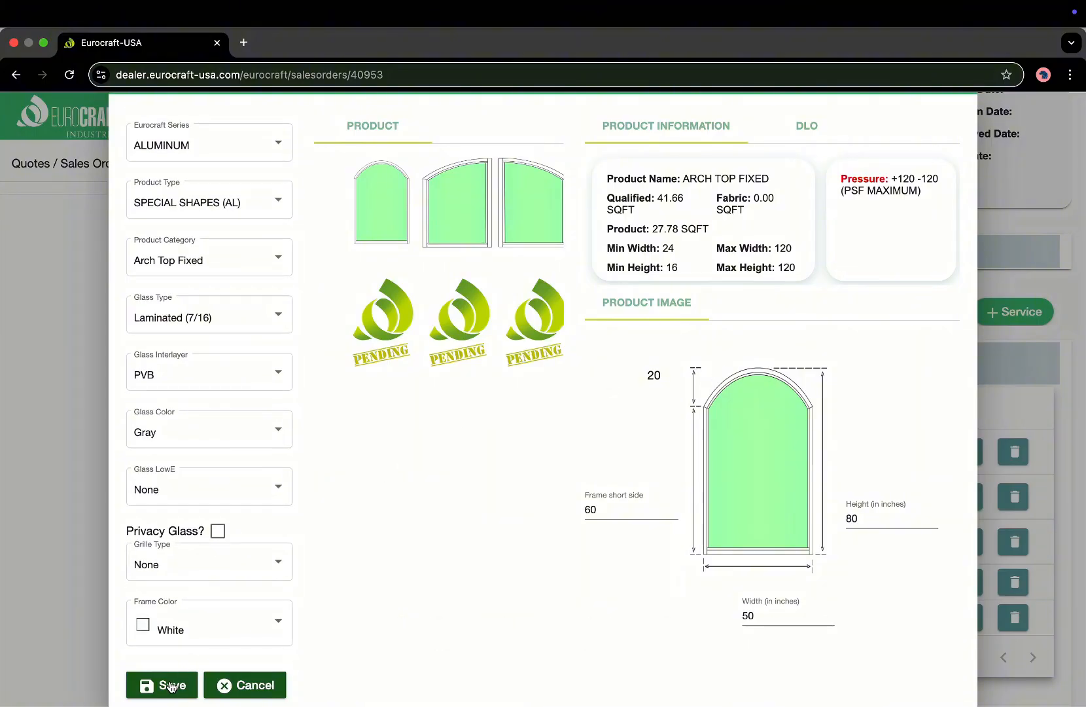
pyautogui.click(170, 686)
# Add line F as ALUMINUM, SLIDING GLASS DOOR (AL), EC-400 SLIDING GLASS DOOR, 2-TRACK.
pyautogui.scroll(-1, 485, 522)
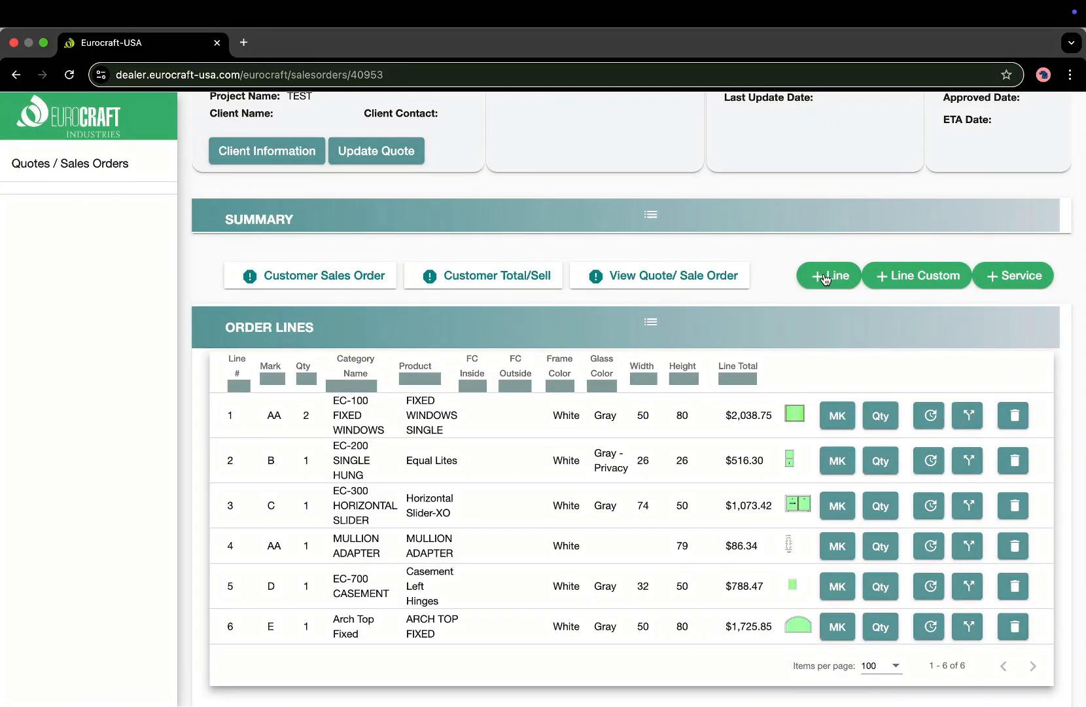
pyautogui.click(826, 276)
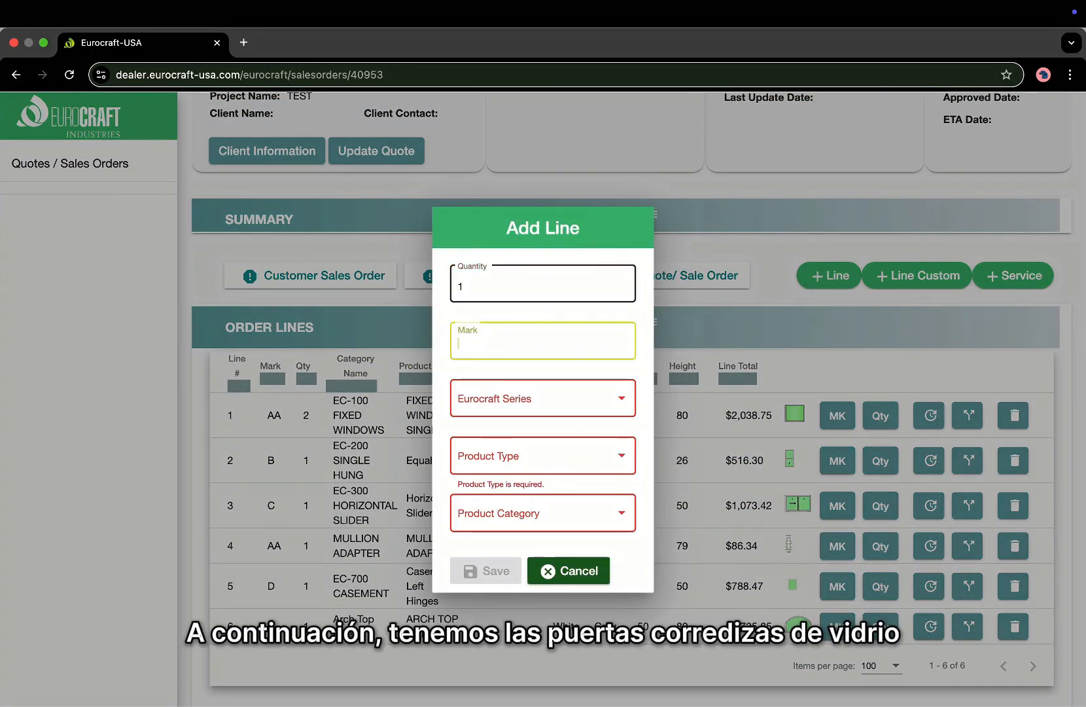
pyautogui.press('capslock')
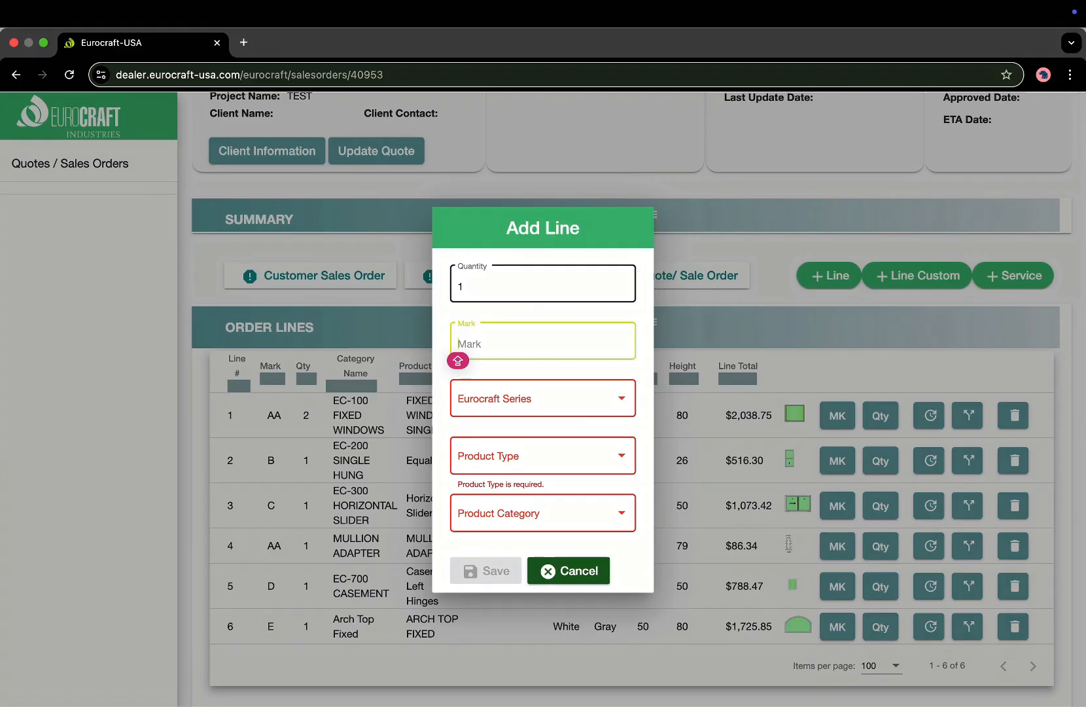
pyautogui.write('F')
pyautogui.click(509, 401)
pyautogui.click(507, 403)
pyautogui.click(507, 456)
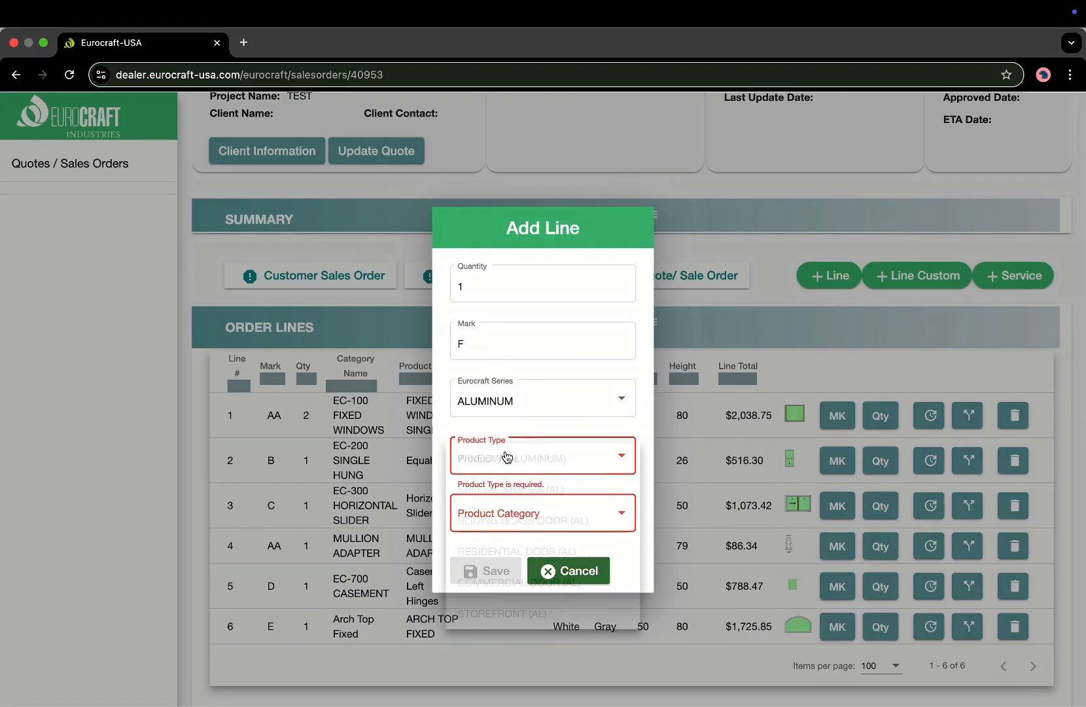
pyautogui.click(504, 520)
pyautogui.click(502, 516)
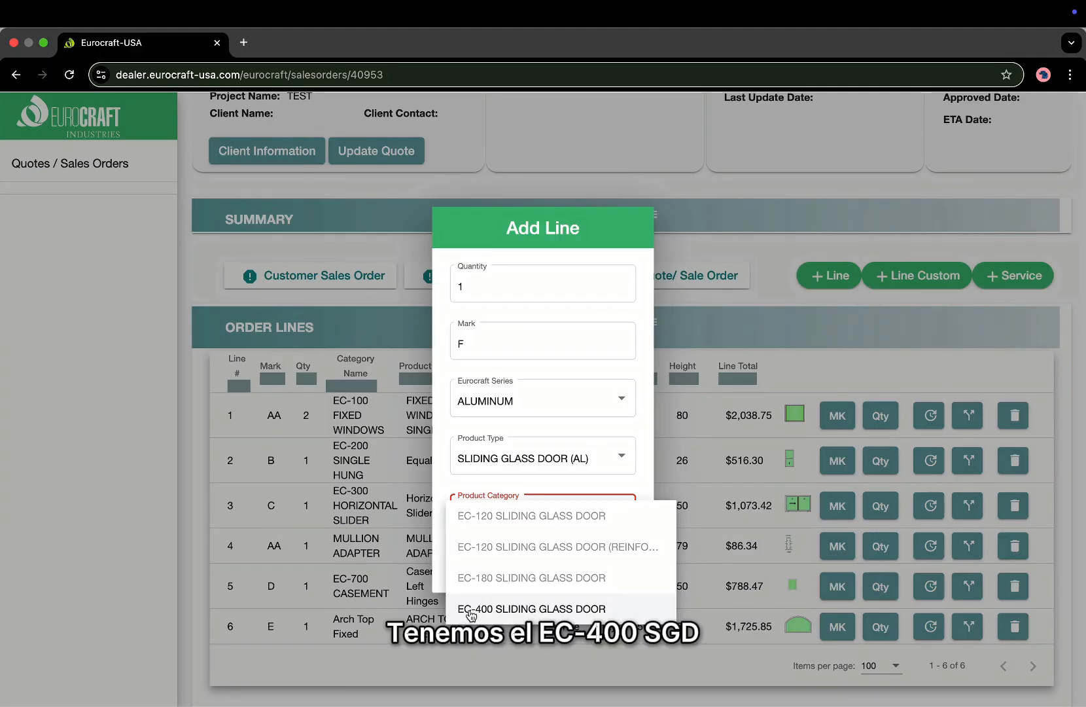
pyautogui.click(505, 608)
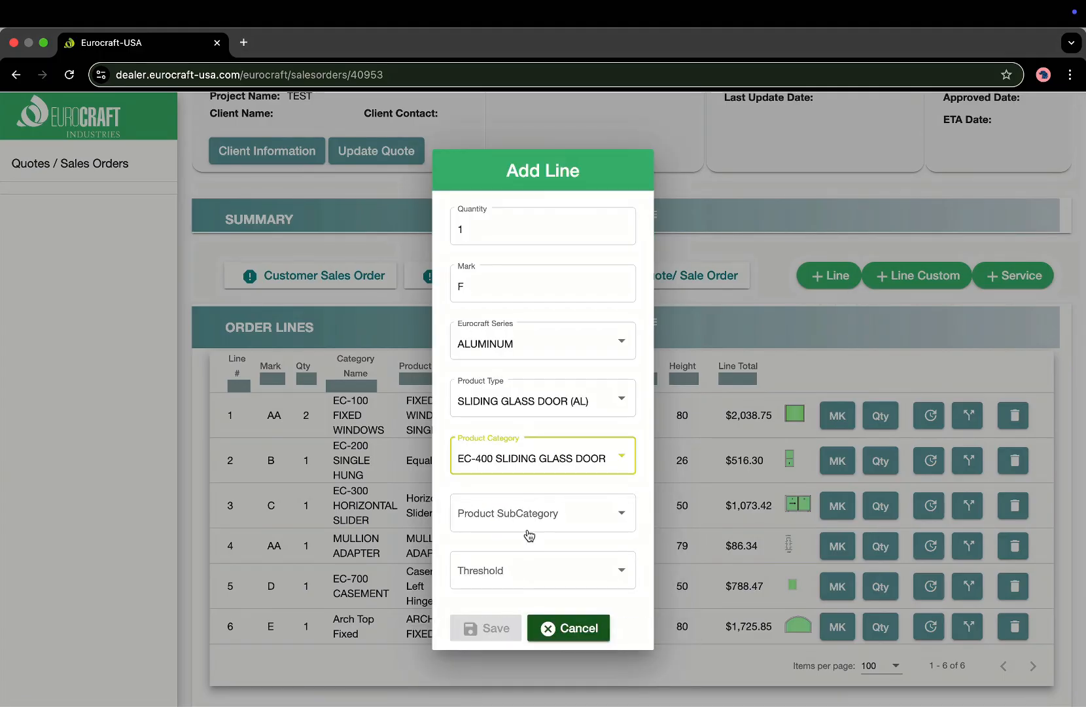
pyautogui.click(531, 522)
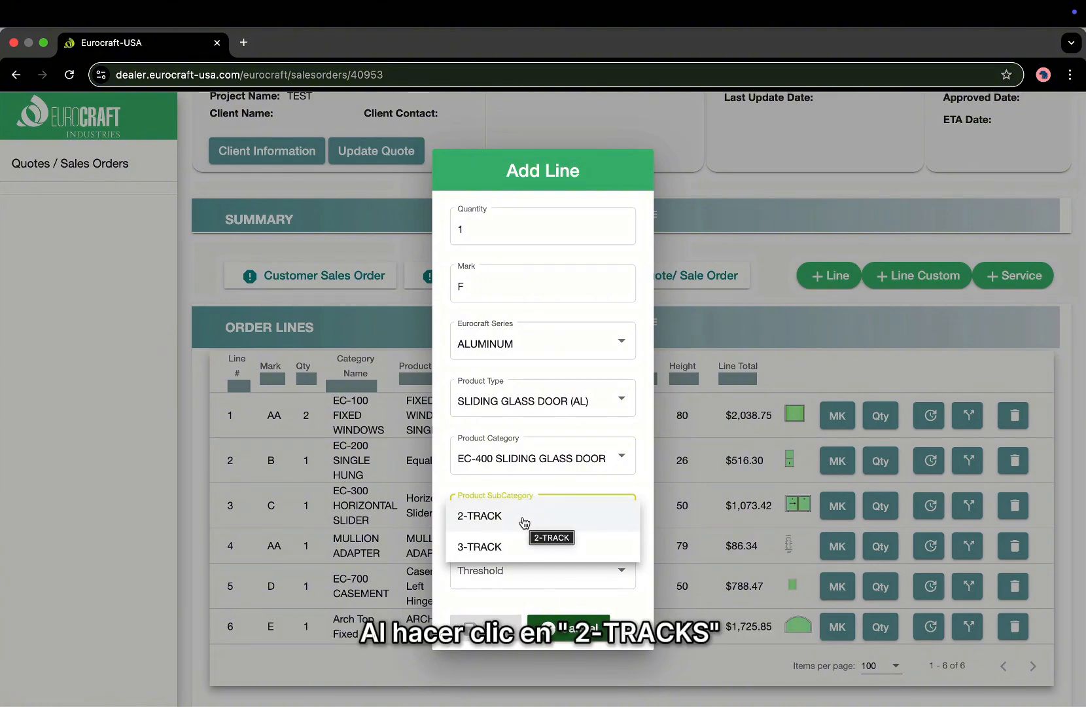
pyautogui.click(523, 517)
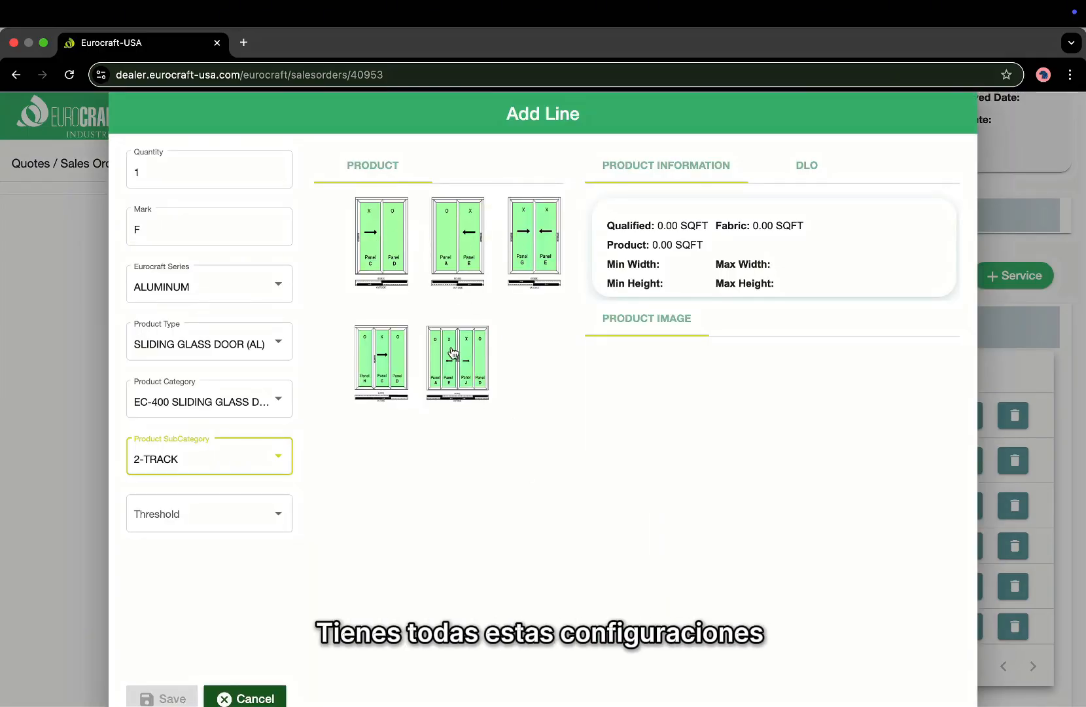
# Pick the SGD400 - XX door configuration and show the Hi Sill, Low Sill and Standard thresholds.
pyautogui.click(396, 249)
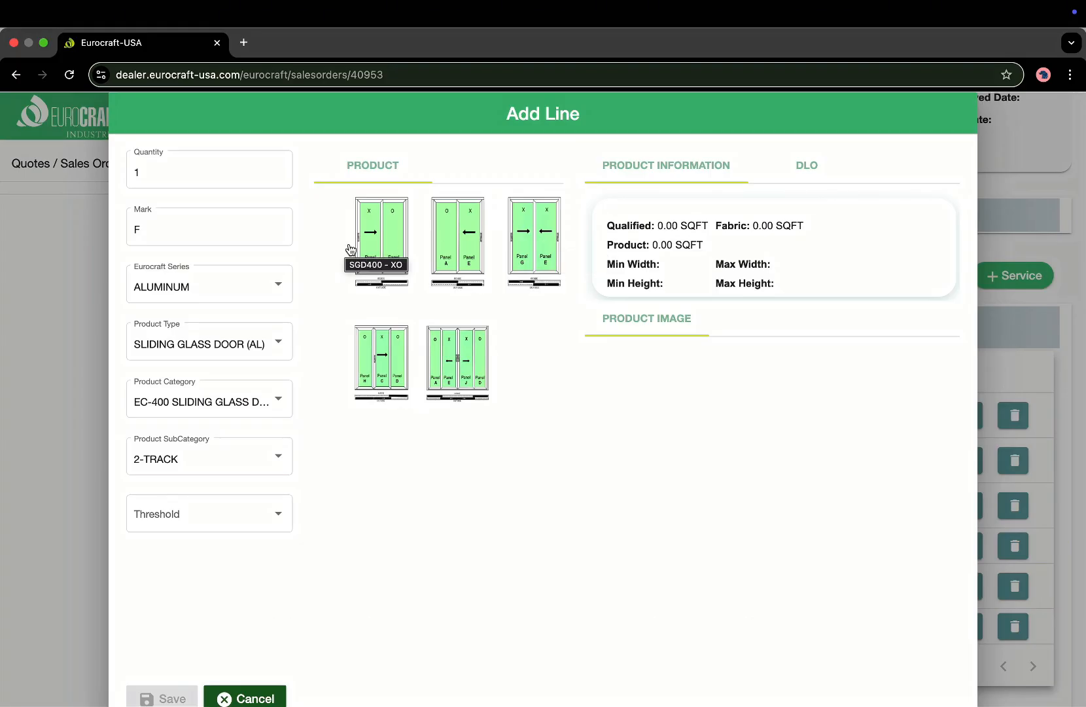
pyautogui.click(544, 269)
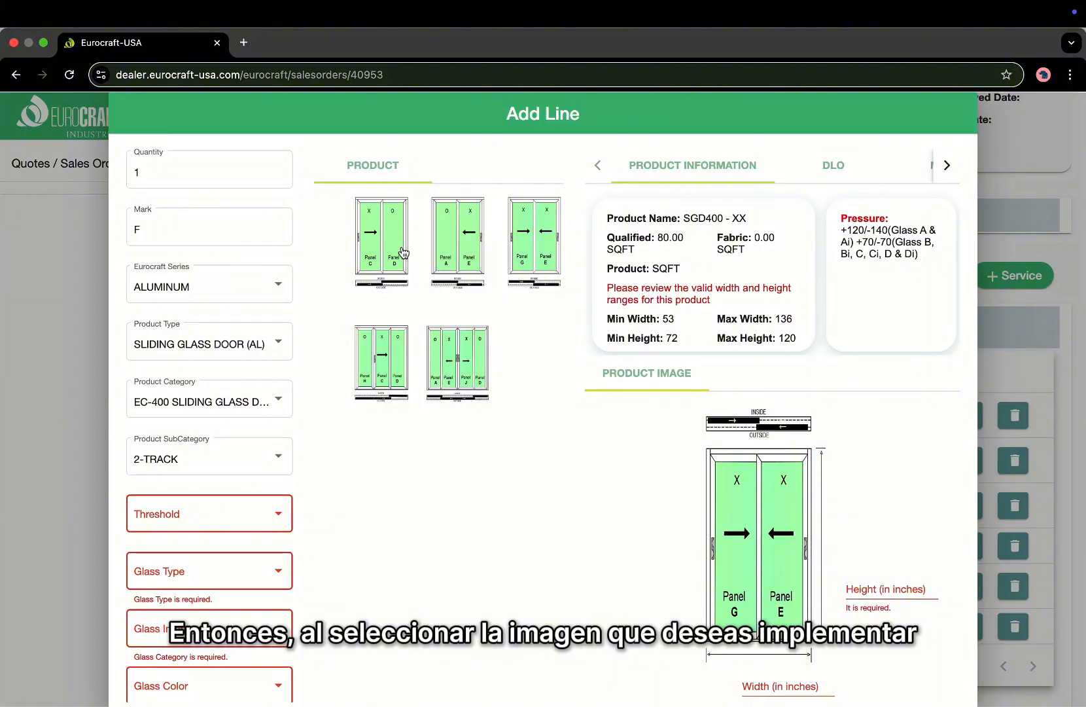
pyautogui.scroll(-5, 222, 430)
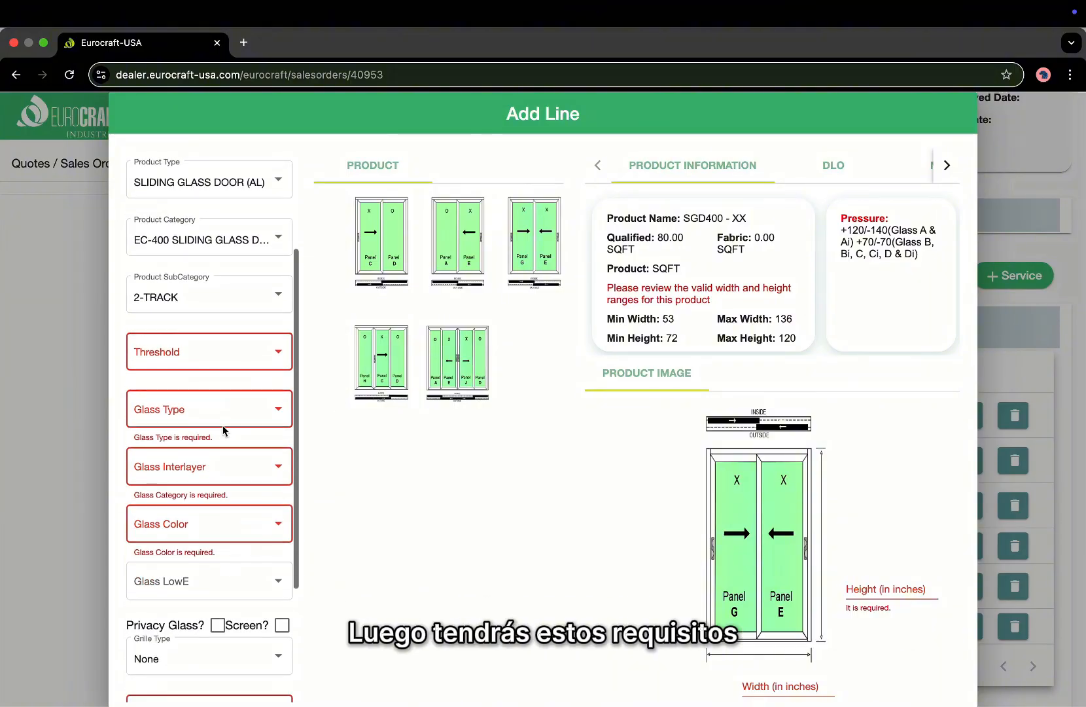
pyautogui.scroll(2, 223, 426)
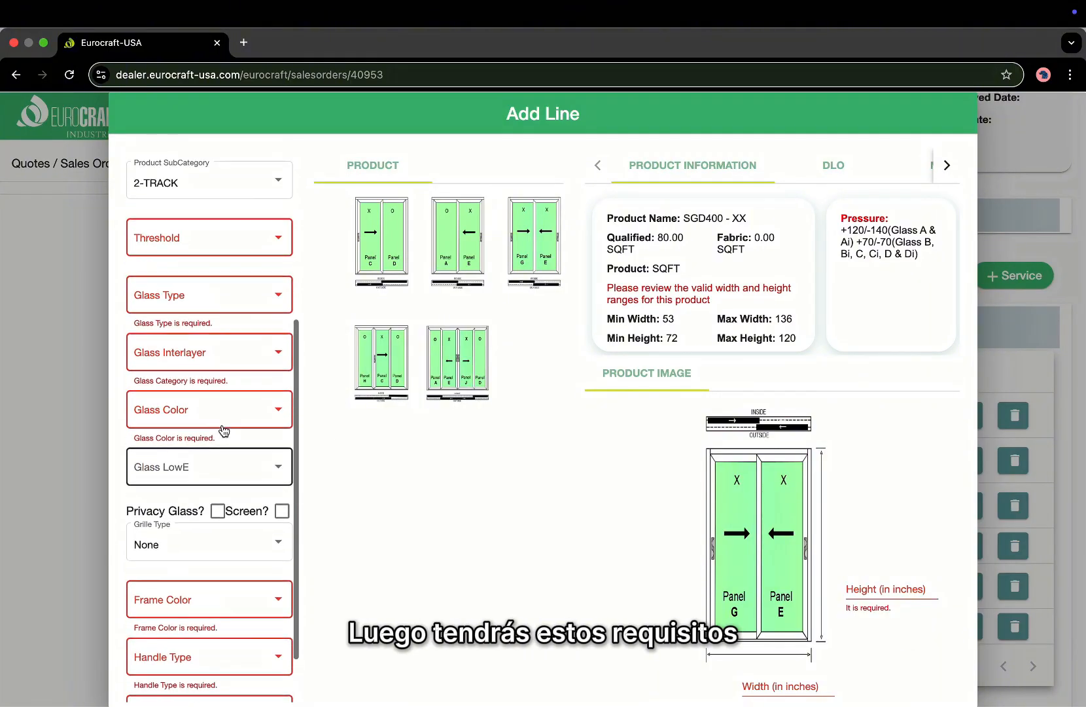
pyautogui.click(242, 252)
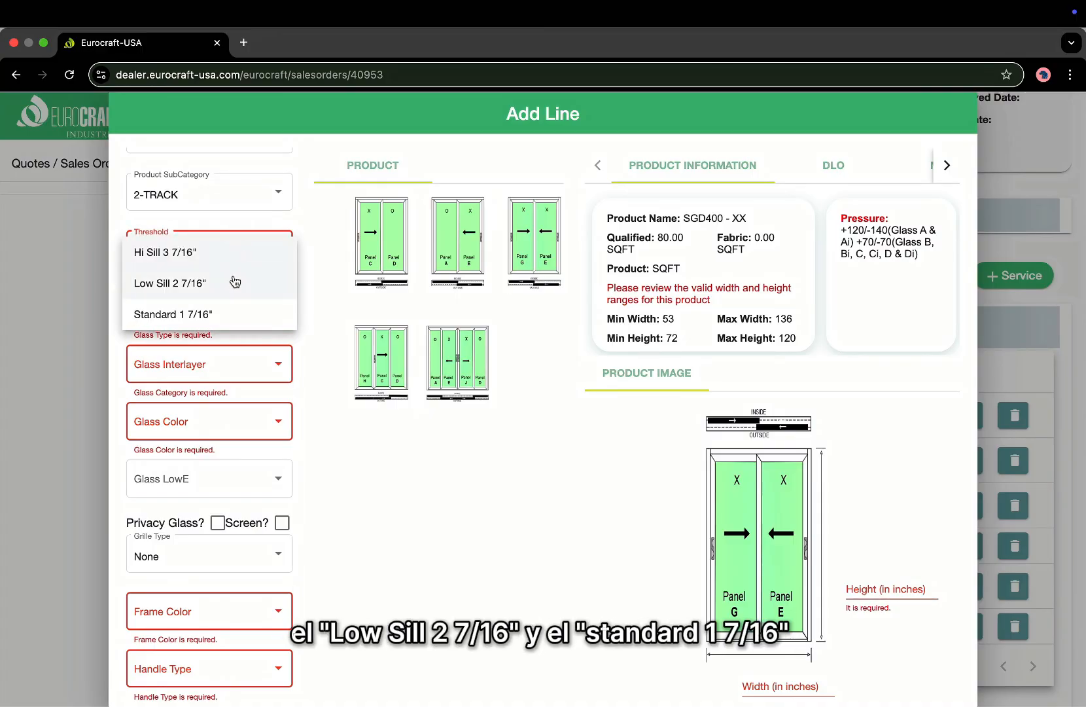
# Set a Standard 1 7/16" threshold and Laminated (9/16) PVB glass in Gray (Turtle code compliance).
pyautogui.click(223, 313)
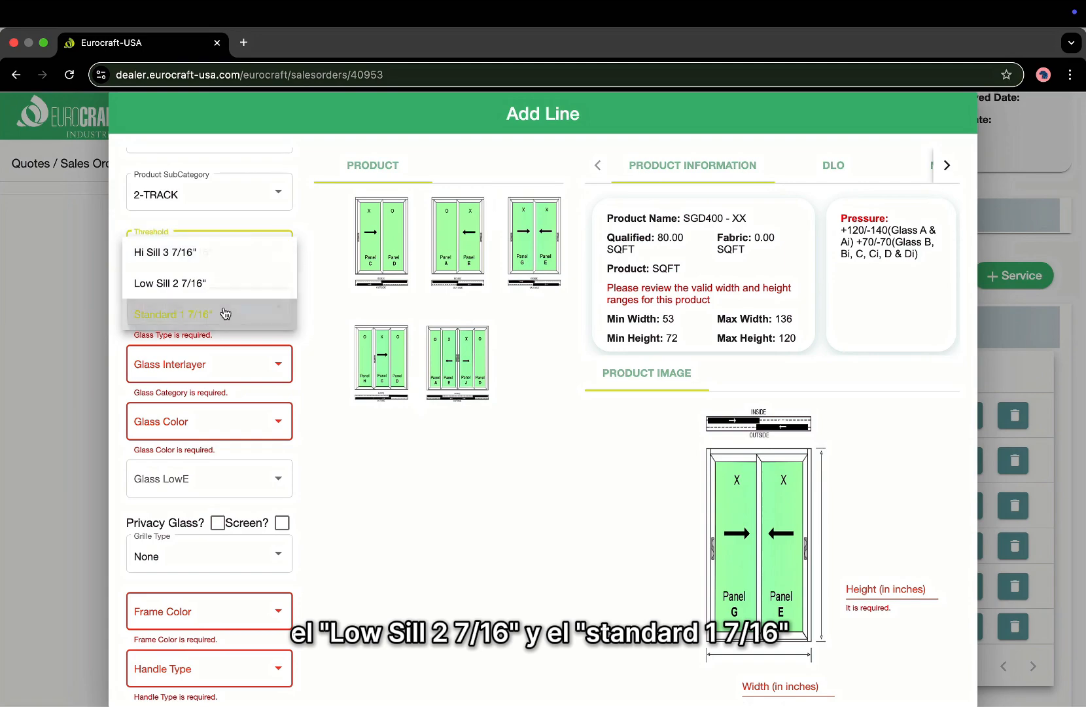
pyautogui.click(267, 306)
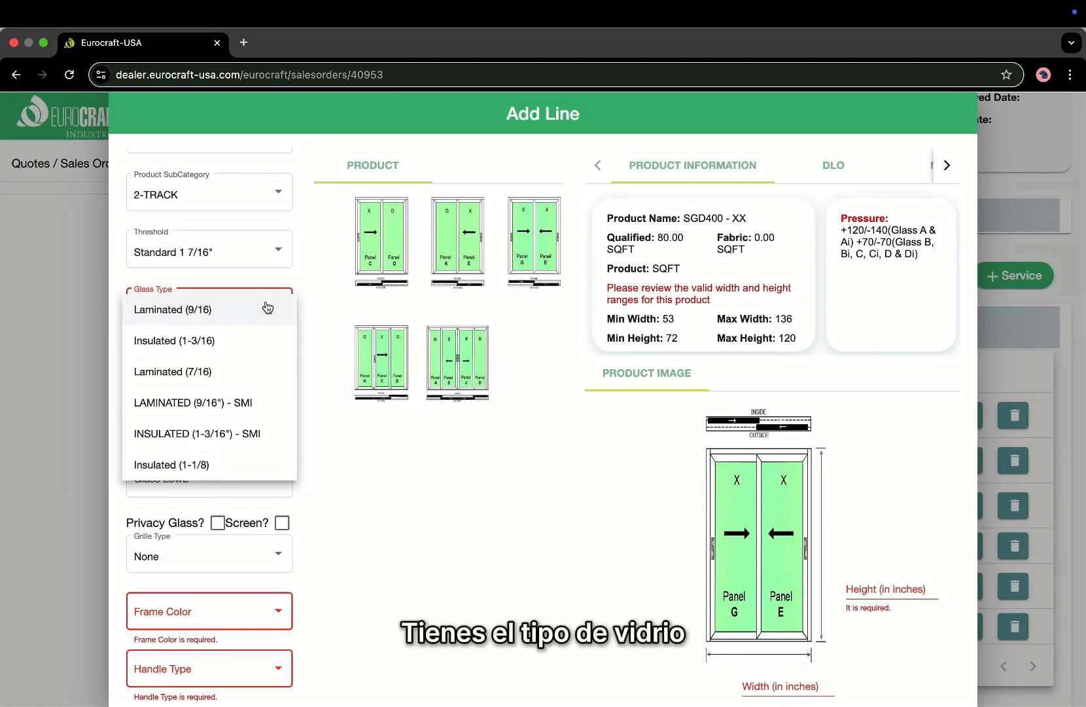
pyautogui.click(213, 312)
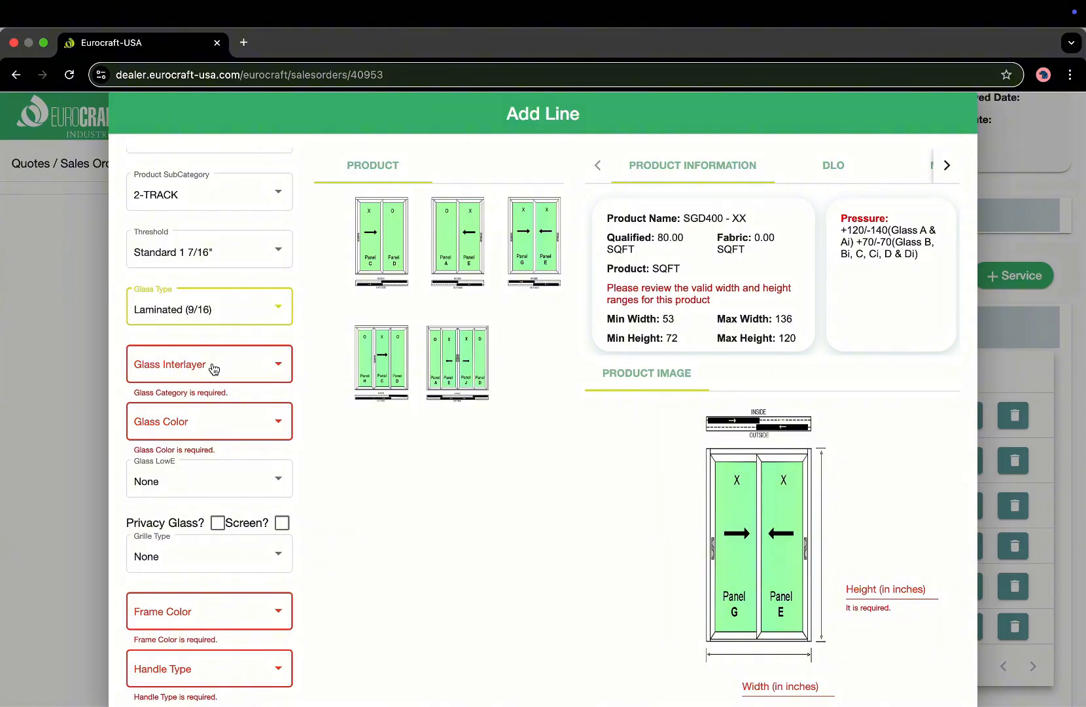
pyautogui.click(214, 369)
pyautogui.click(214, 369)
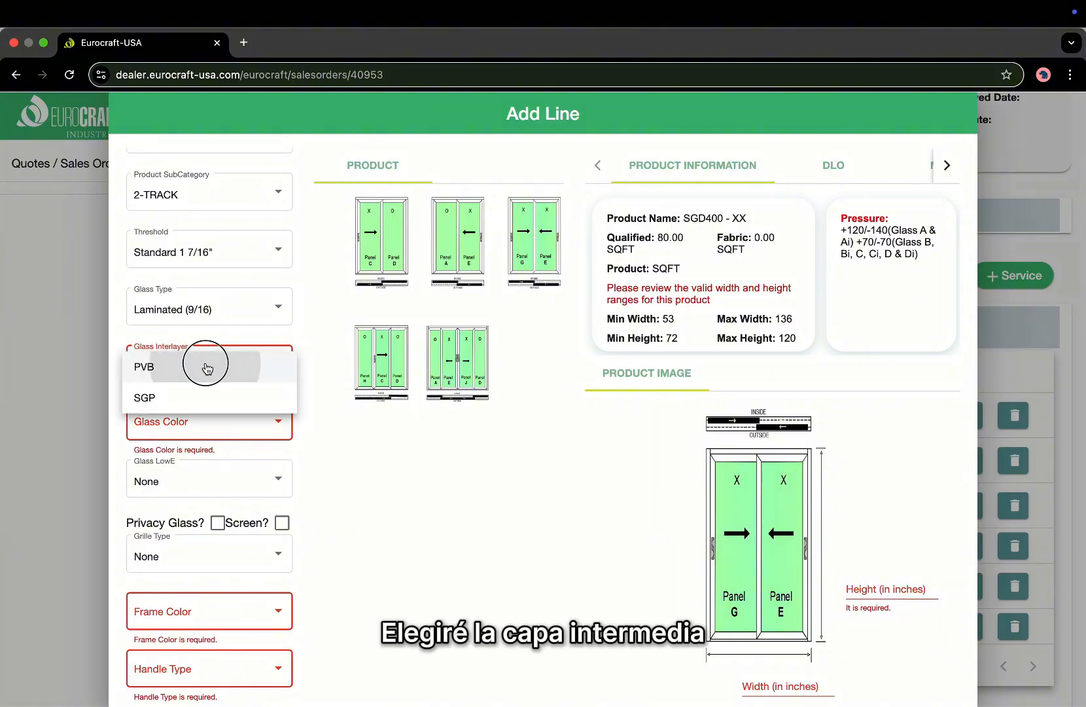
pyautogui.click(240, 426)
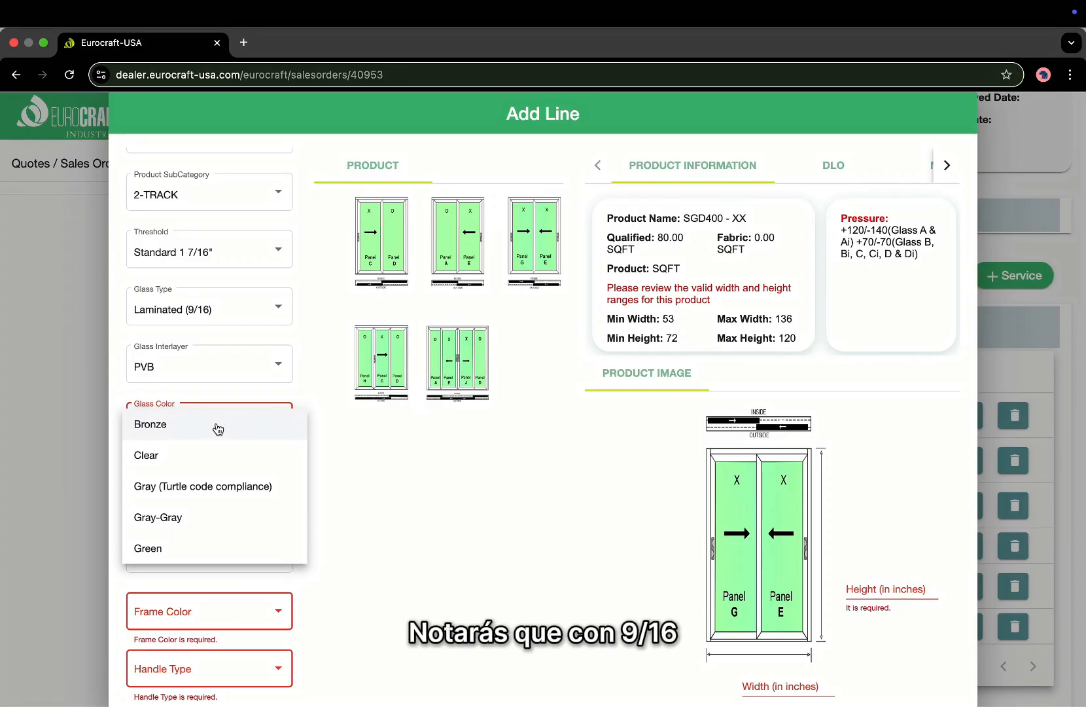
pyautogui.click(190, 492)
# Give the door a White frame and a White PULL HANDLE SGD.
pyautogui.scroll(-2, 201, 538)
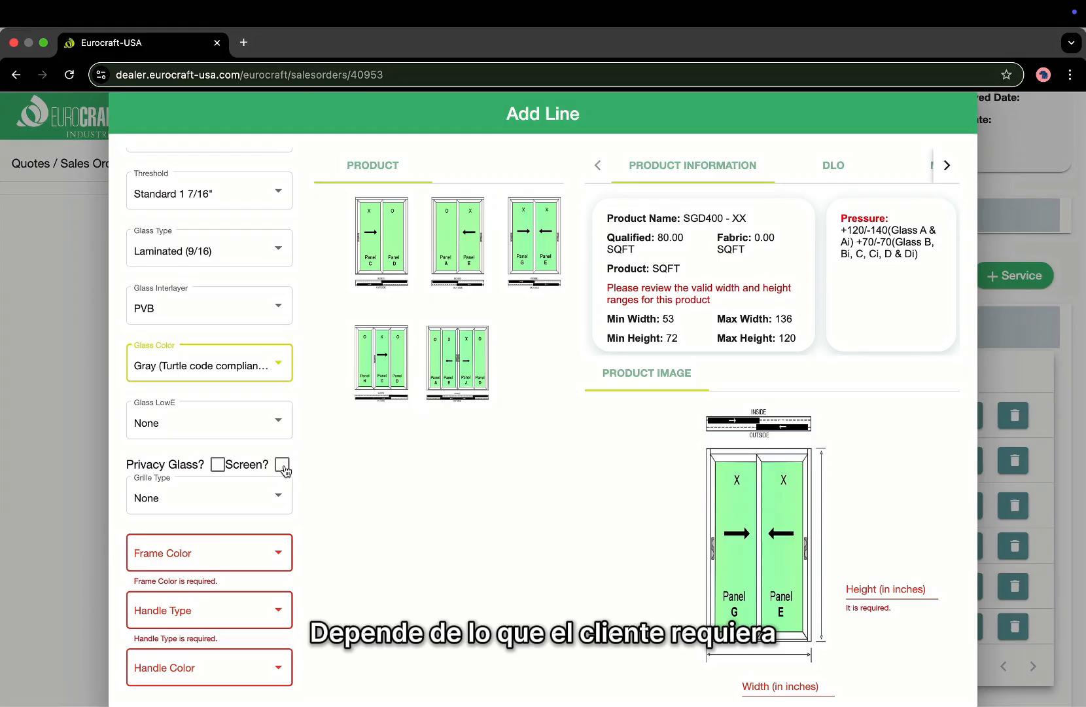
pyautogui.click(237, 555)
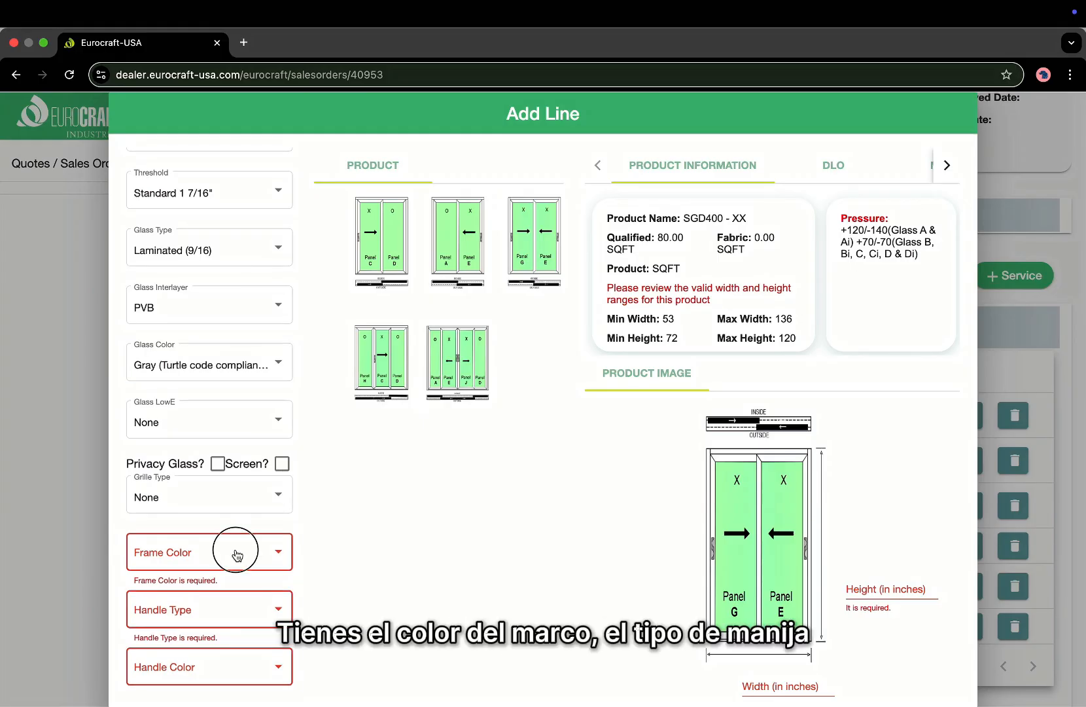
pyautogui.click(202, 651)
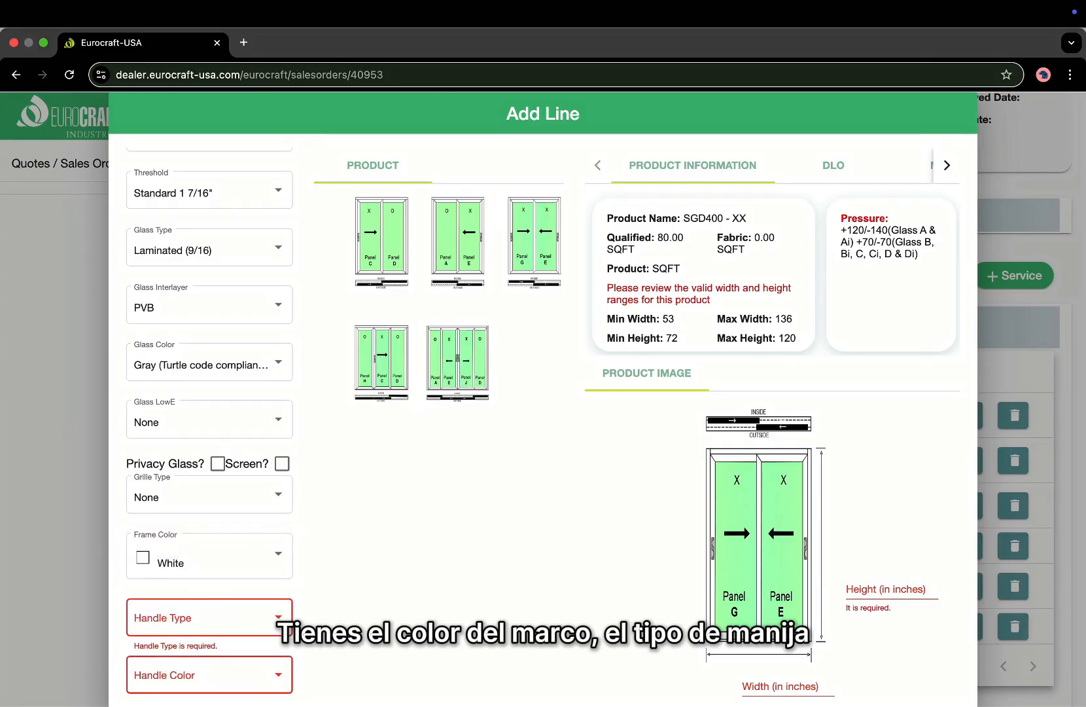
pyautogui.click(208, 616)
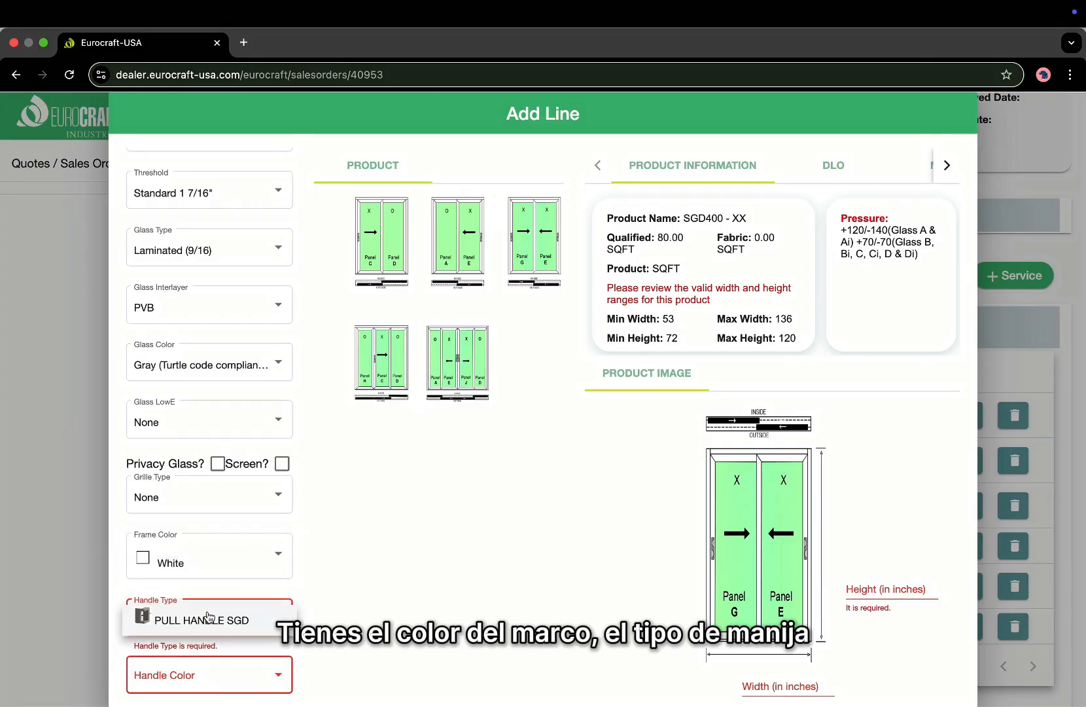
pyautogui.click(251, 619)
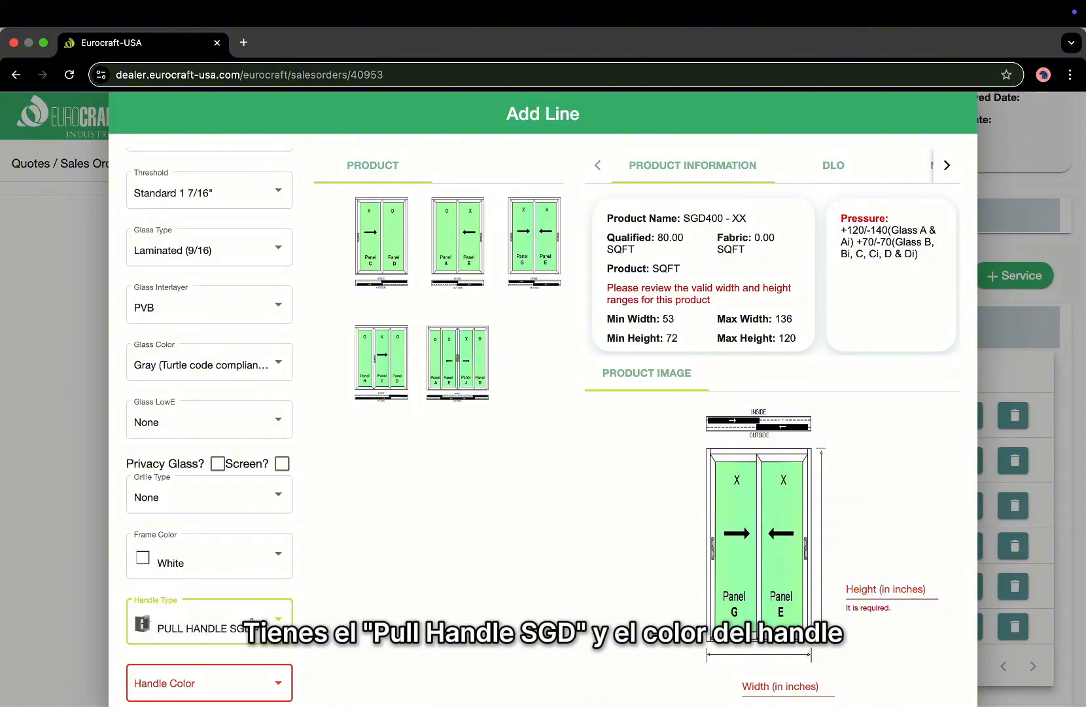
pyautogui.scroll(-1, 239, 654)
pyautogui.click(238, 659)
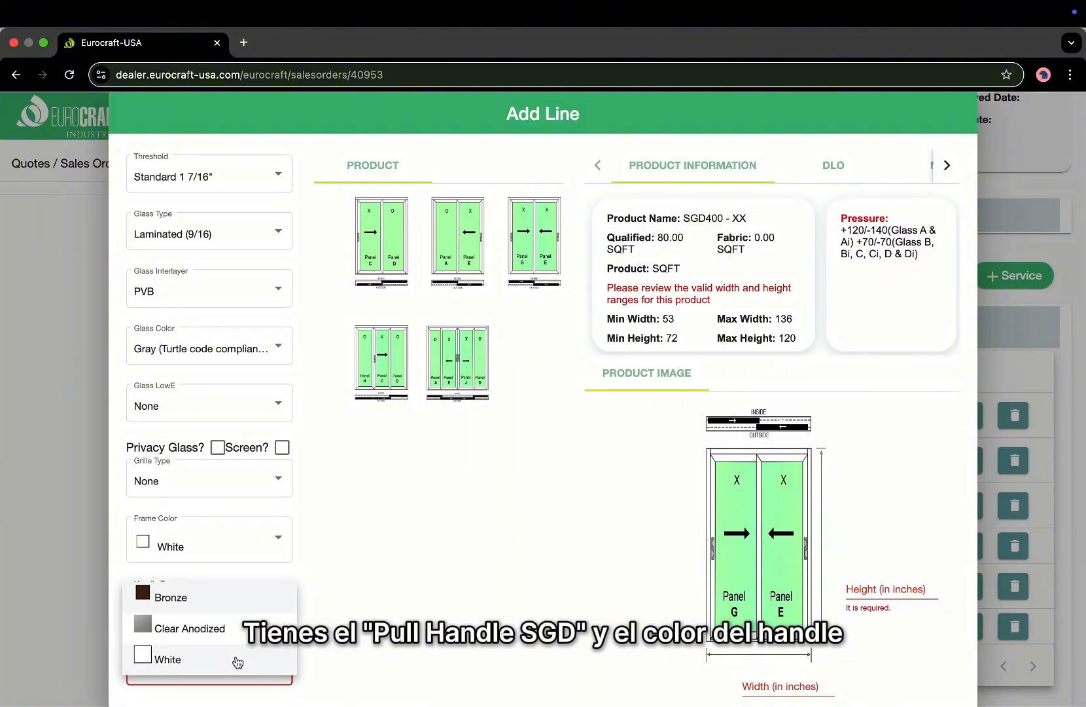
pyautogui.click(237, 658)
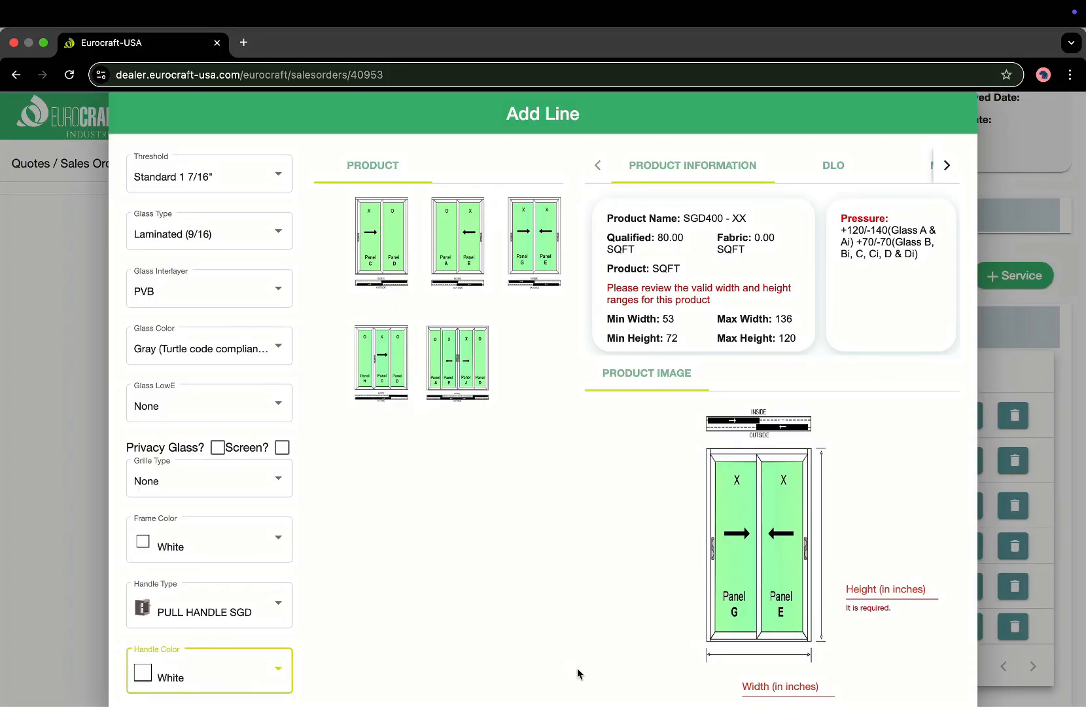
# Enter width 96 and try heights 96, 120 and 12 to see the range warnings.
pyautogui.scroll(-1, 577, 668)
pyautogui.click(790, 655)
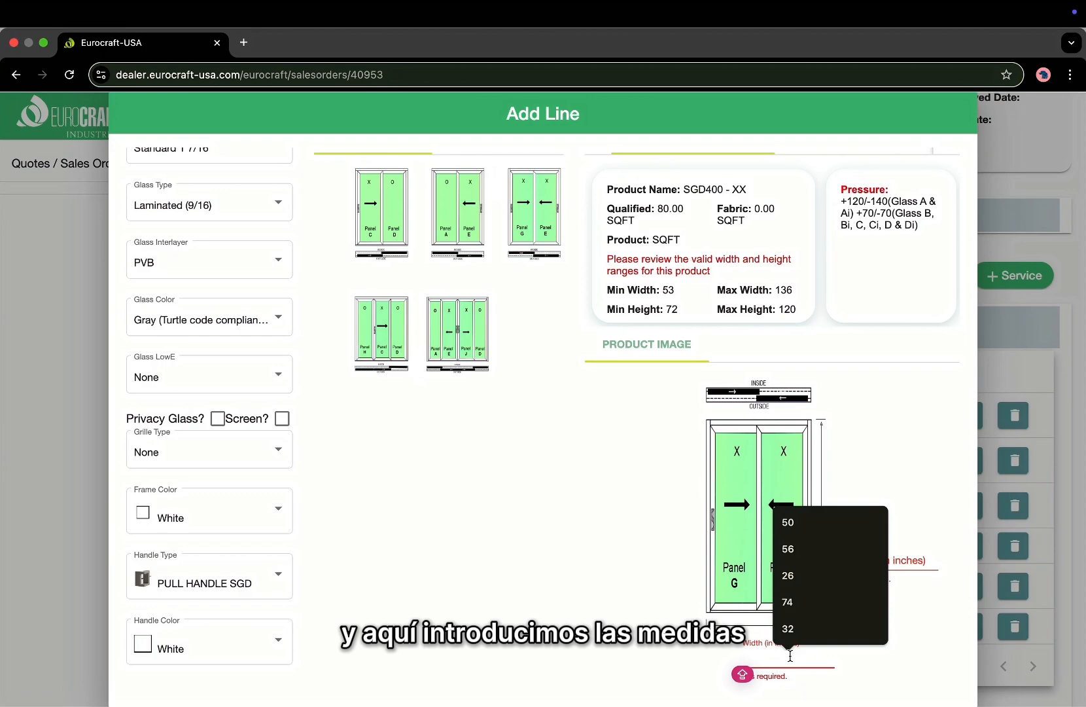
pyautogui.write('96')
pyautogui.click(899, 555)
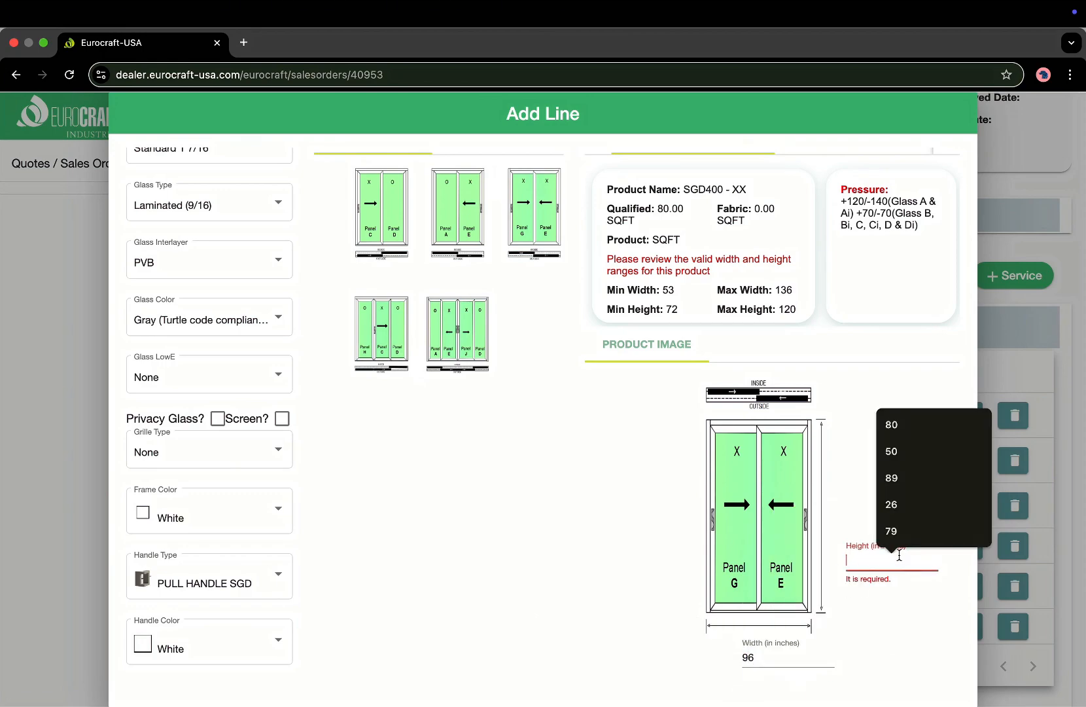
pyautogui.write('96')
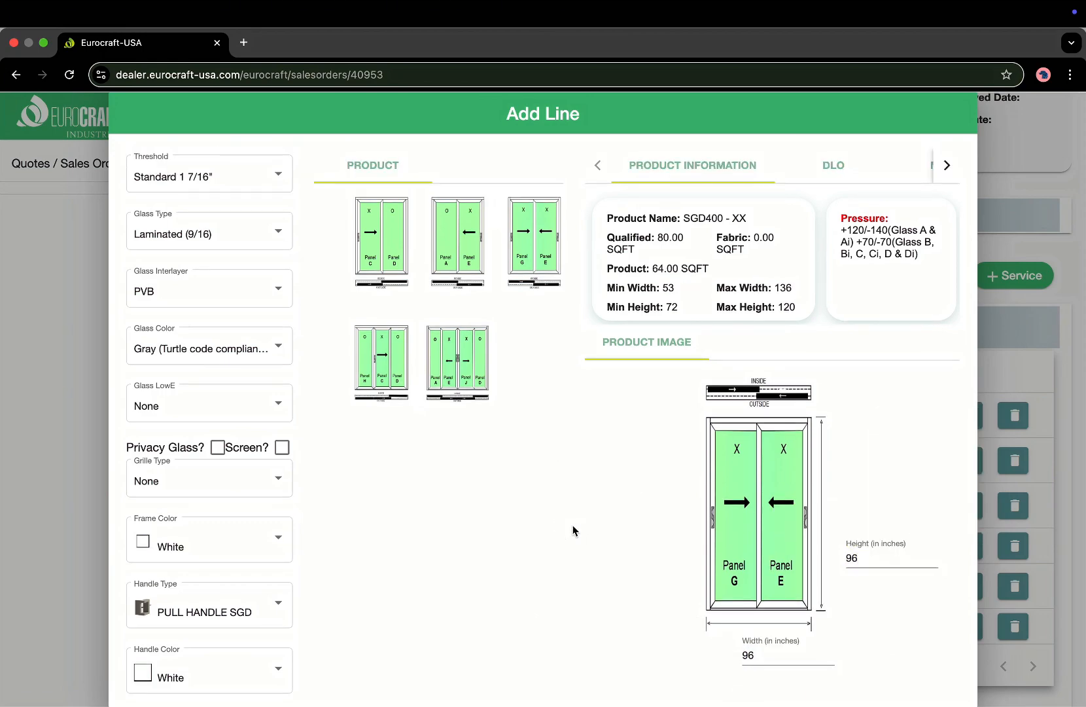
pyautogui.click(873, 560)
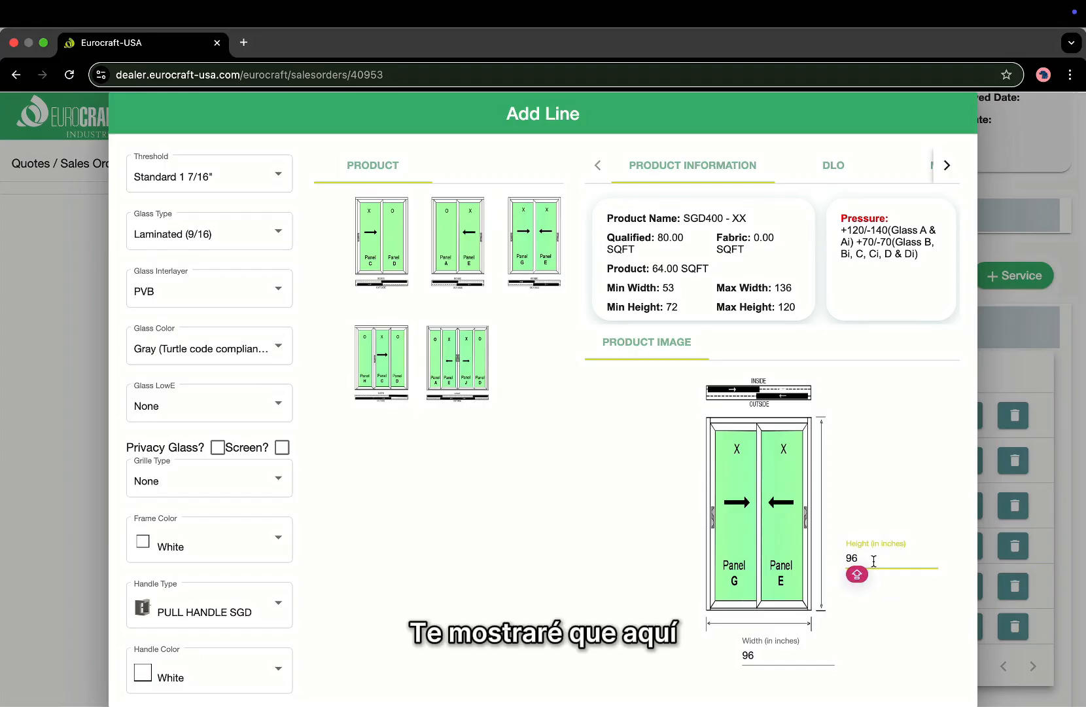
pyautogui.press('BackSpace')
pyautogui.press('BackSpace')
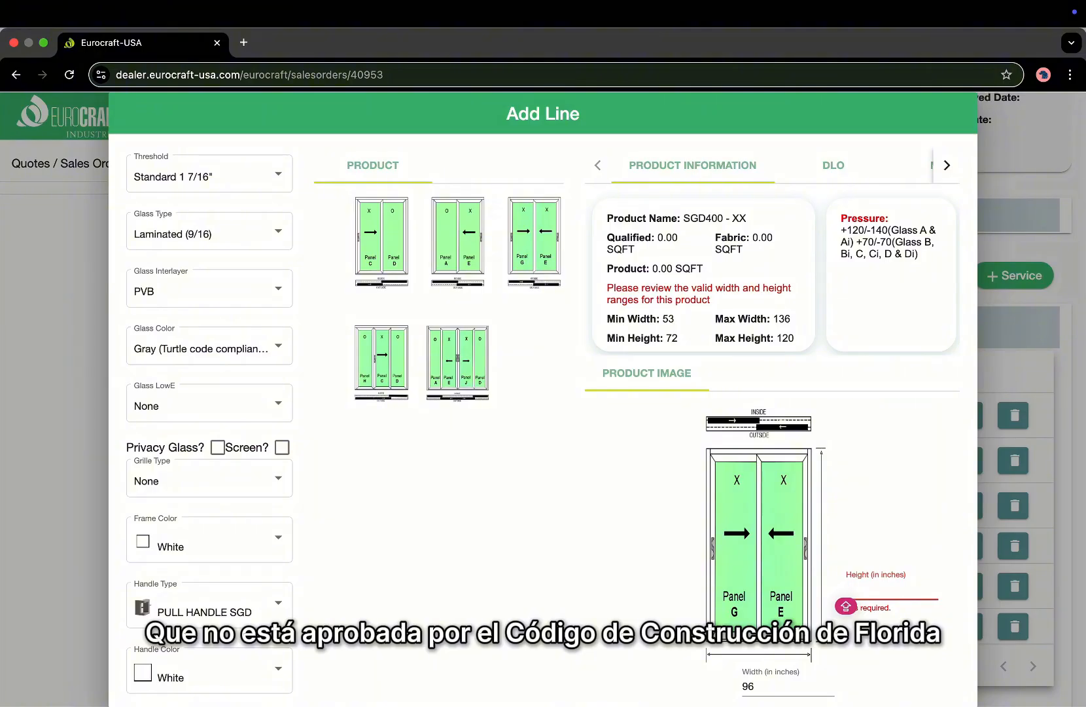
pyautogui.write('12')
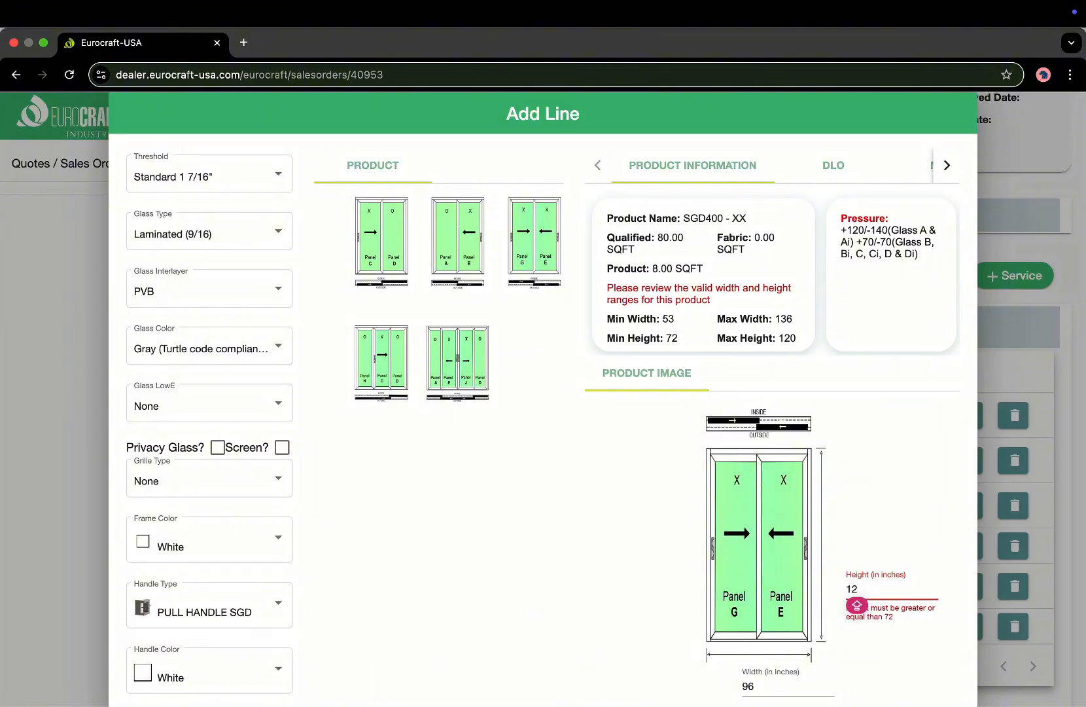
pyautogui.write('0')
pyautogui.press('BackSpace')
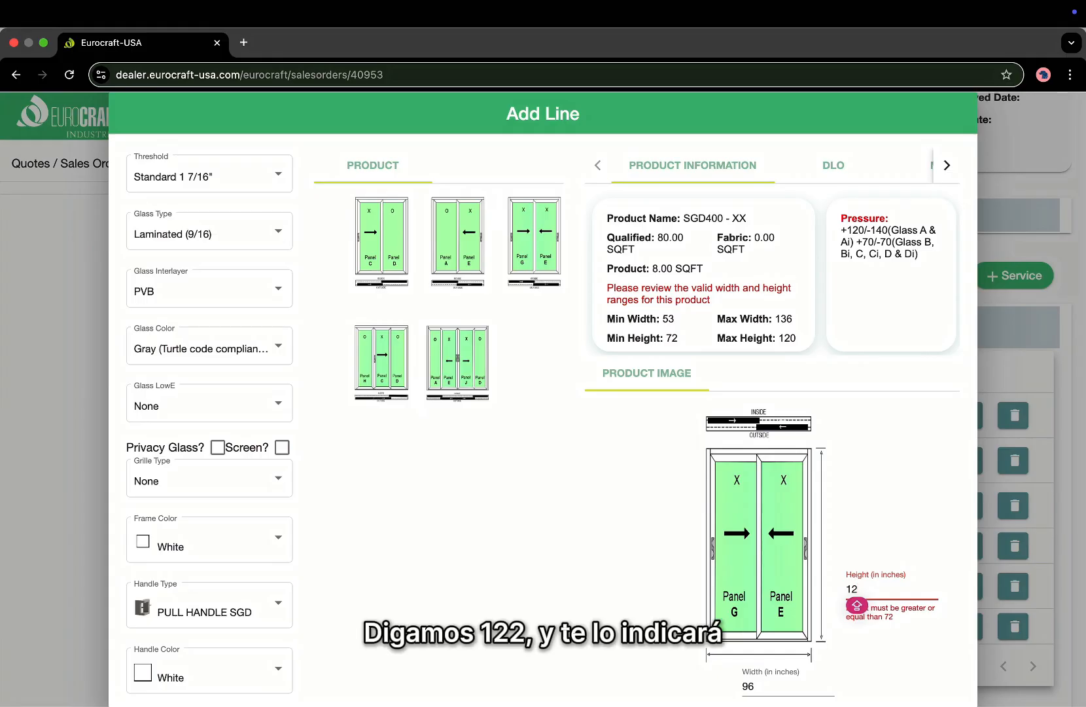
pyautogui.write('2')
# Correct the over-limit 122 height back to 96 inches.
pyautogui.scroll(-1, 966, 650)
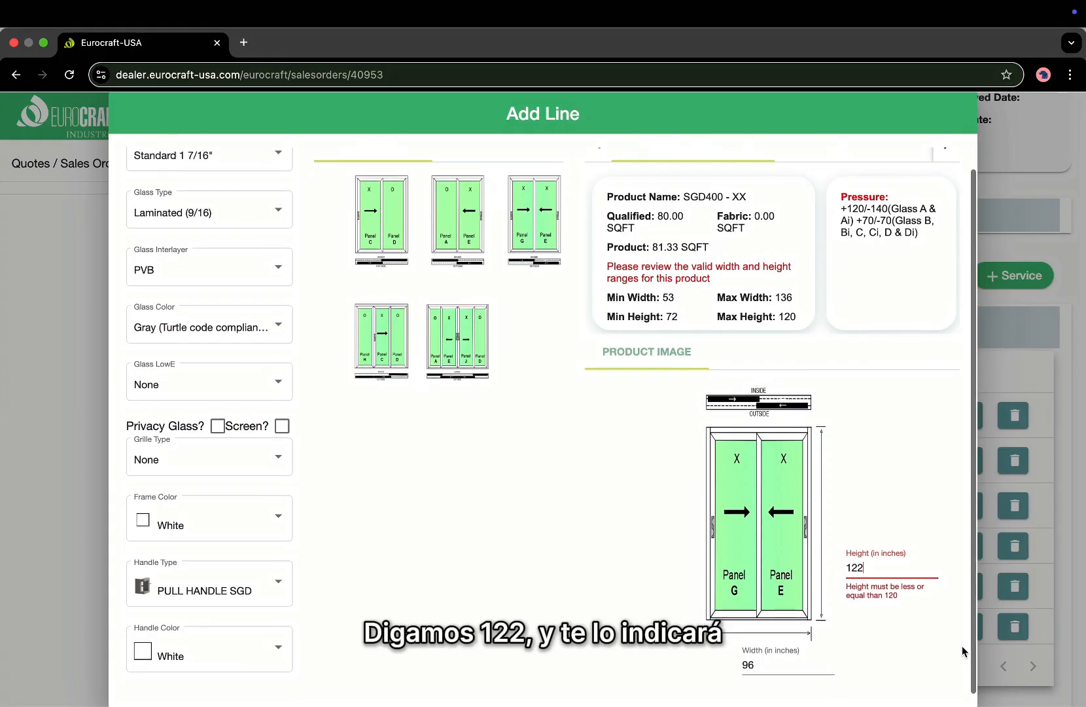
pyautogui.click(864, 575)
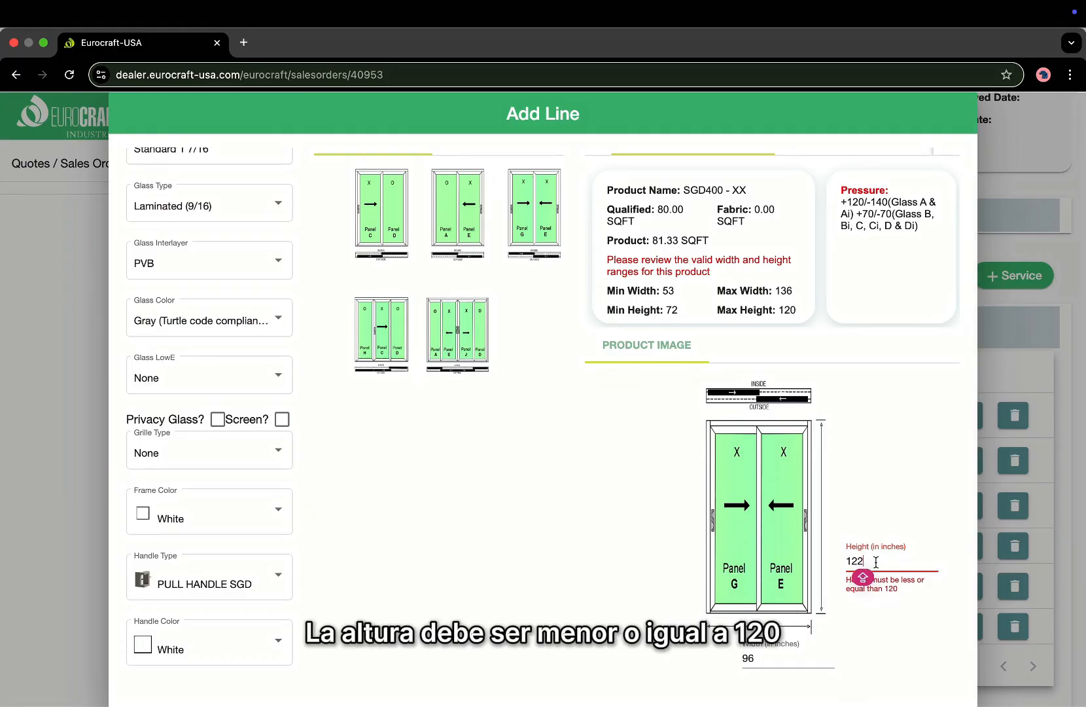
pyautogui.press('BackSpace')
pyautogui.press('BackSpace')
pyautogui.press('BackSpace')
pyautogui.write('9')
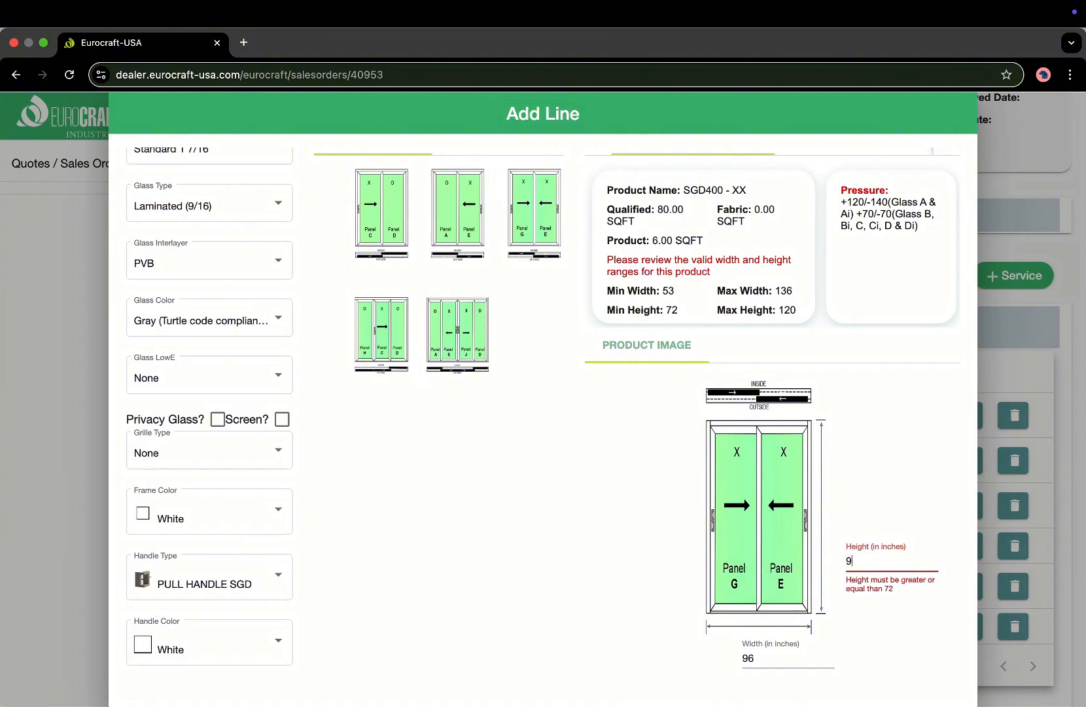
pyautogui.write('6')
pyautogui.click(857, 568)
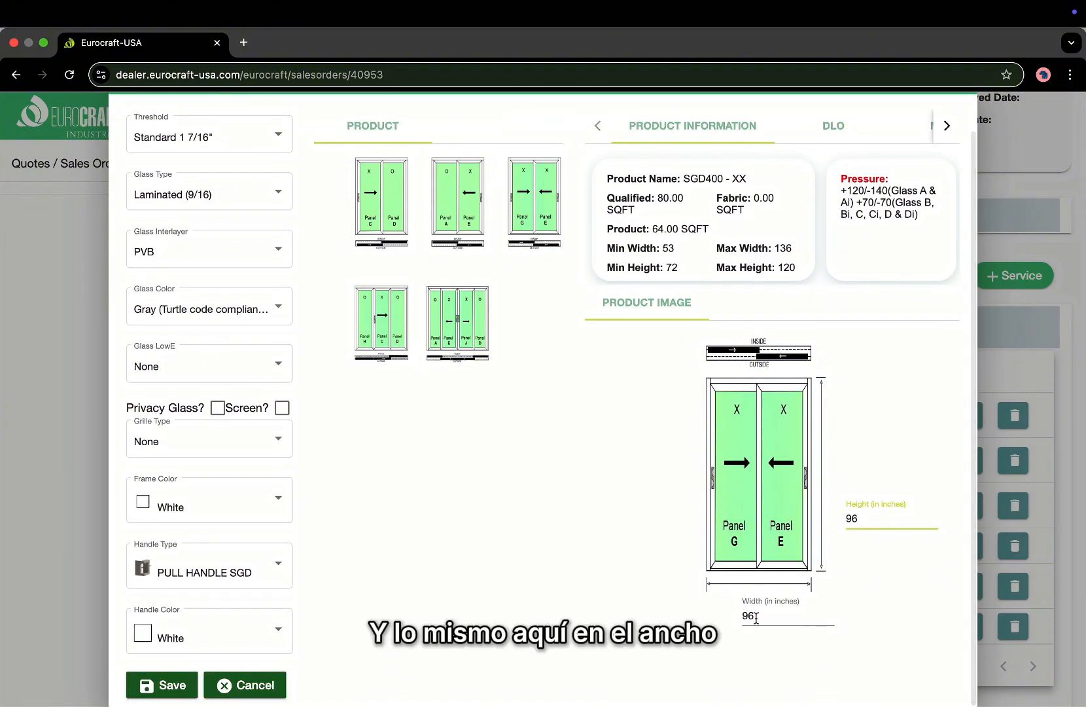
pyautogui.press('capslock')
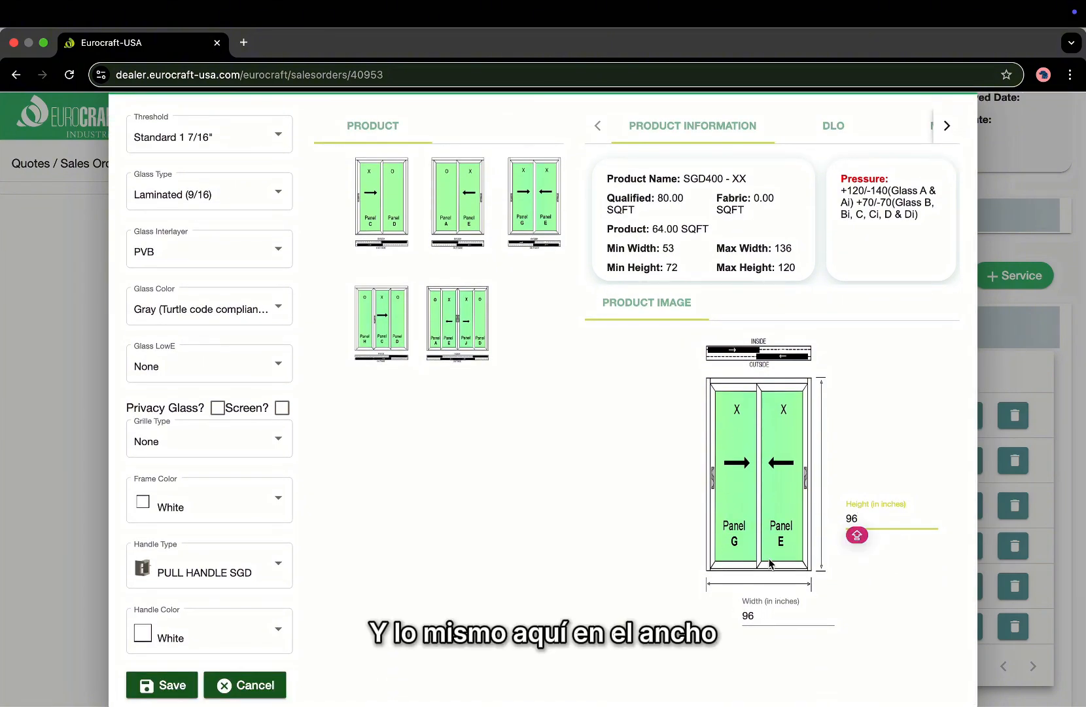
pyautogui.scroll(1, 768, 556)
pyautogui.scroll(-1, 615, 436)
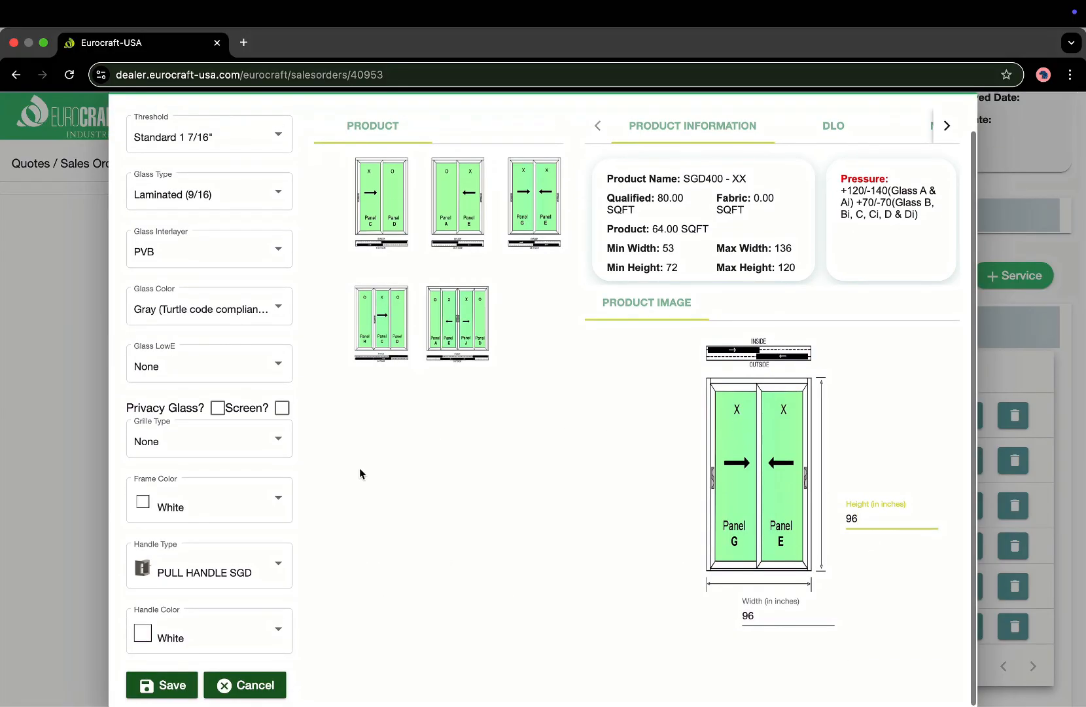
pyautogui.press('capslock')
# Save the previous sliding glass door as a quote line.
pyautogui.click(158, 685)
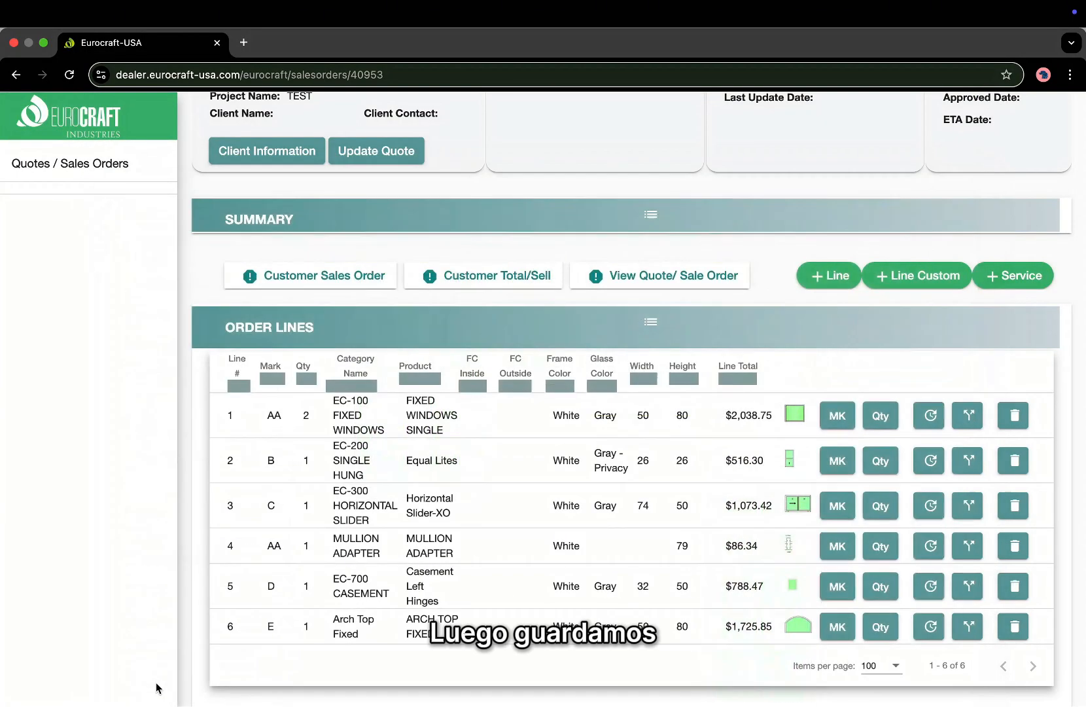
pyautogui.scroll(-2, 419, 608)
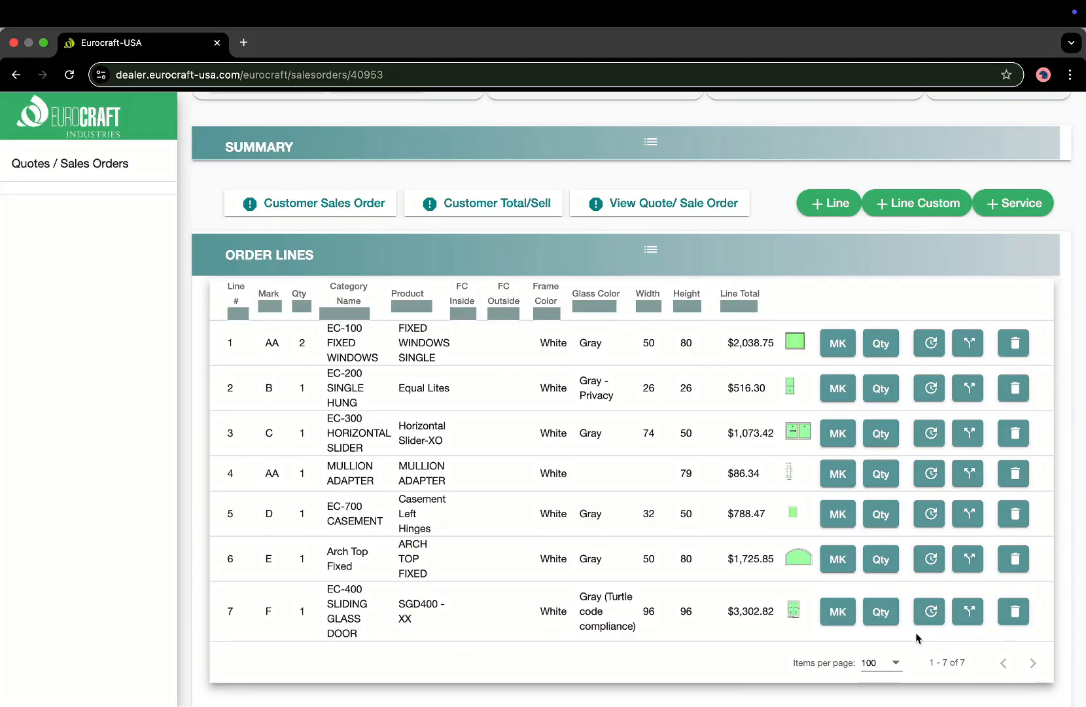
pyautogui.scroll(-1, 916, 636)
# Add line G, quantity 1: ALUMINUM, SLIDING GLASS DOOR (AL), EC-400 SLIDING GLASS DOOR, 3-TRACK.
pyautogui.click(813, 171)
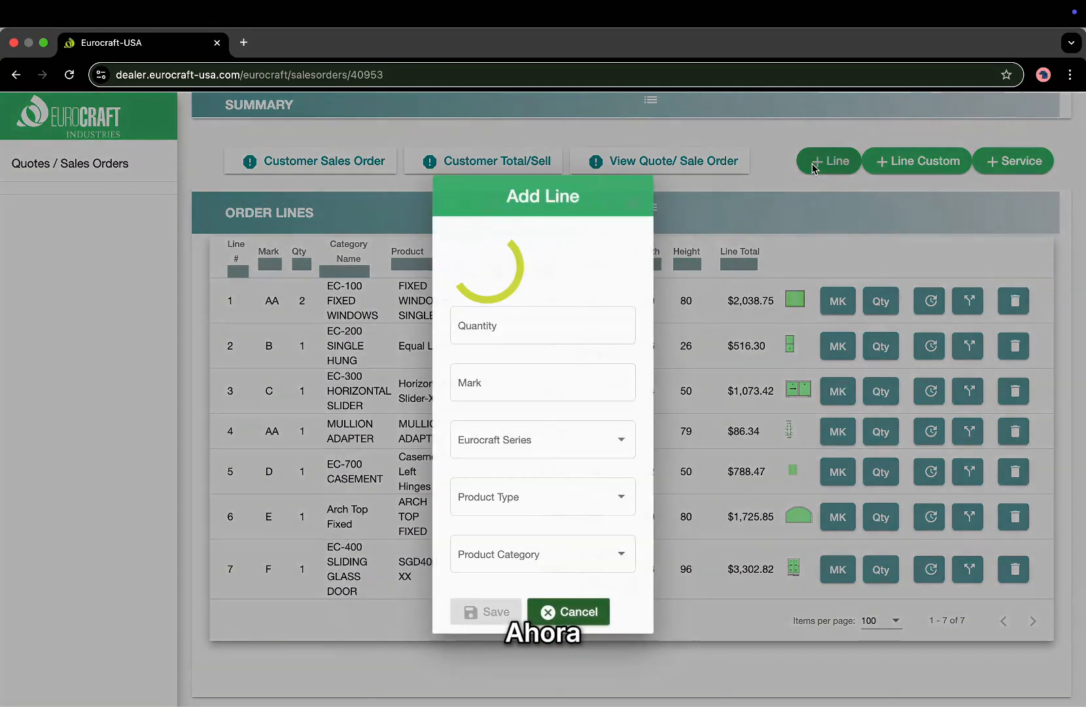
pyautogui.write('1')
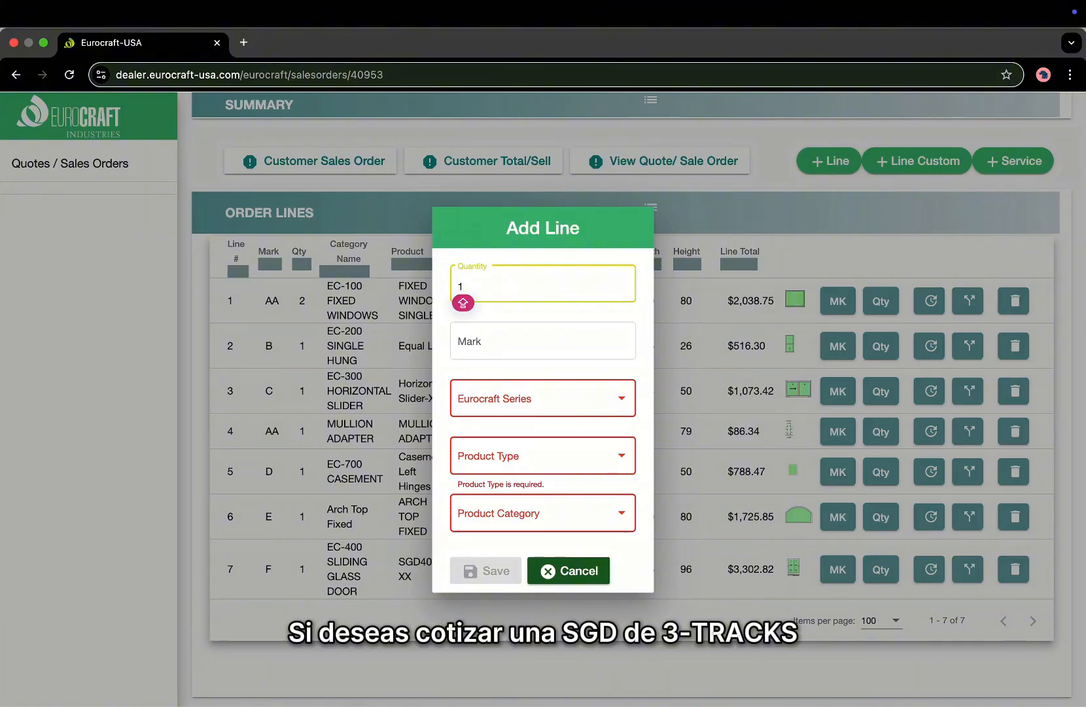
pyautogui.press('Tab')
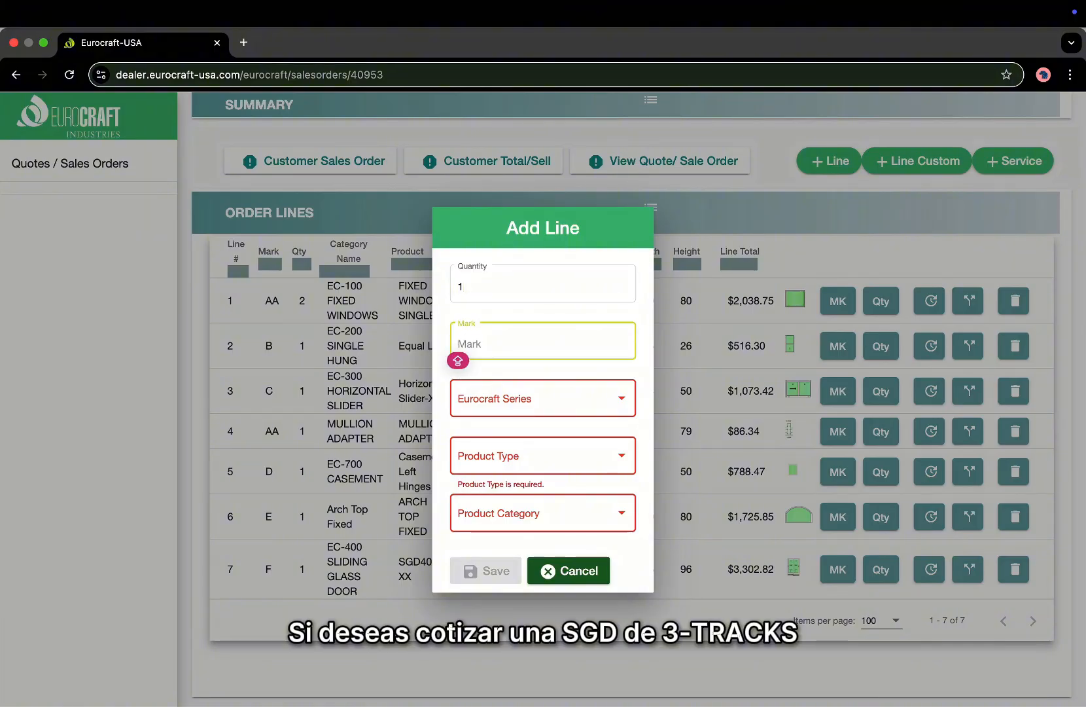
pyautogui.write('G')
pyautogui.click(476, 404)
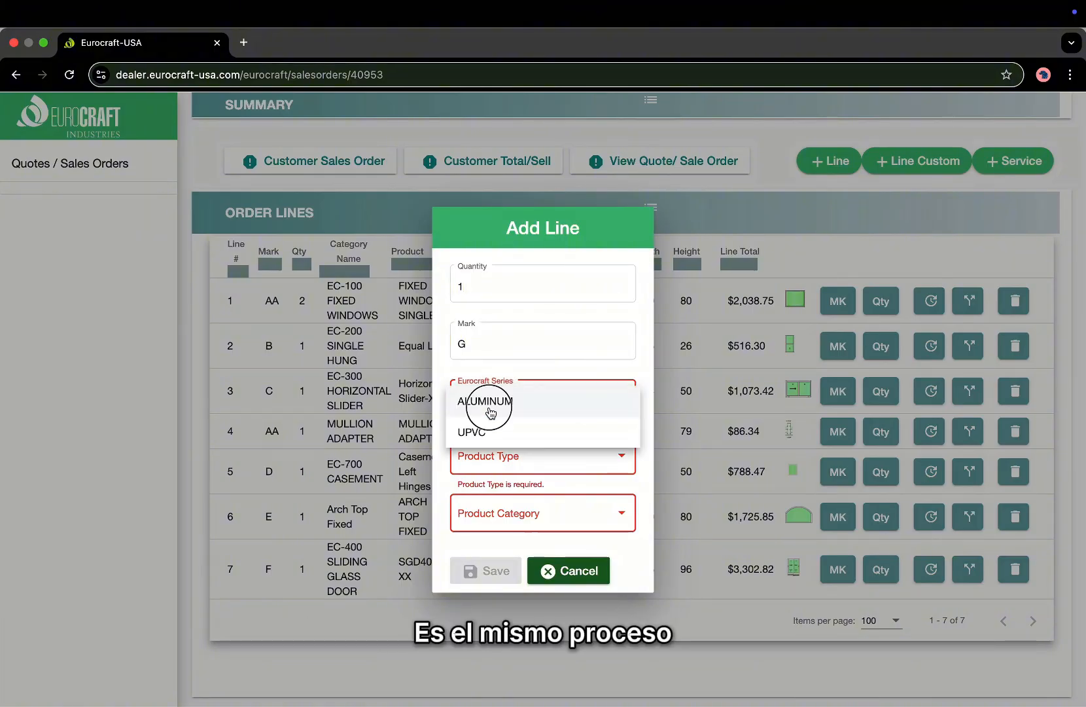
pyautogui.click(476, 400)
pyautogui.click(499, 466)
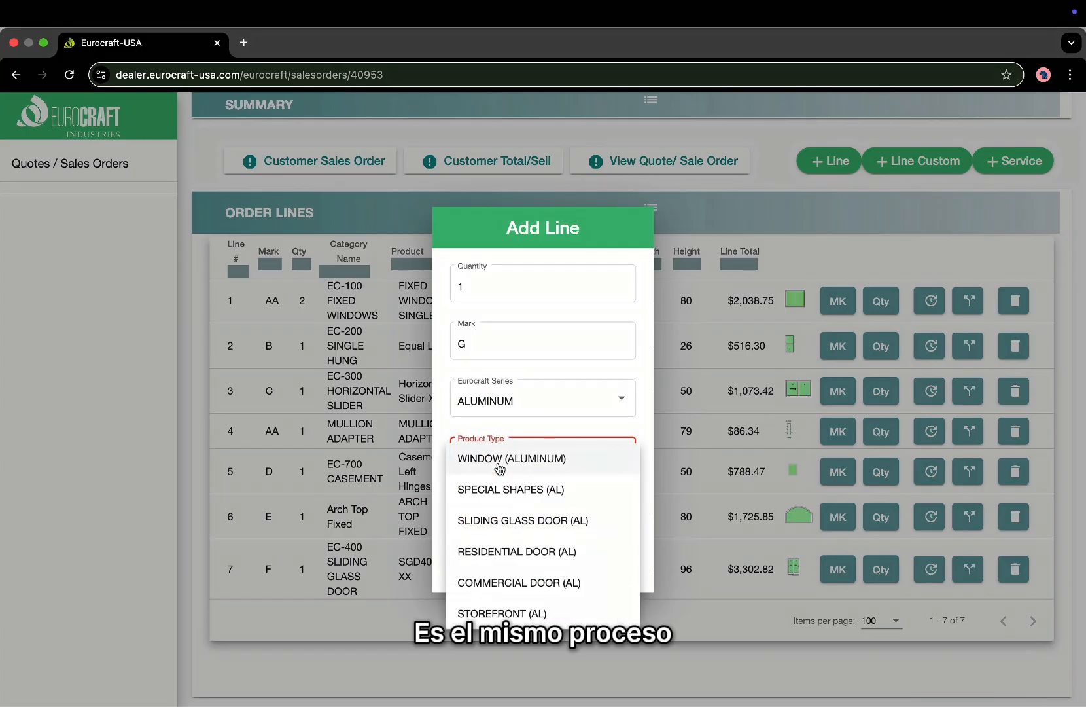
pyautogui.click(532, 517)
pyautogui.click(532, 515)
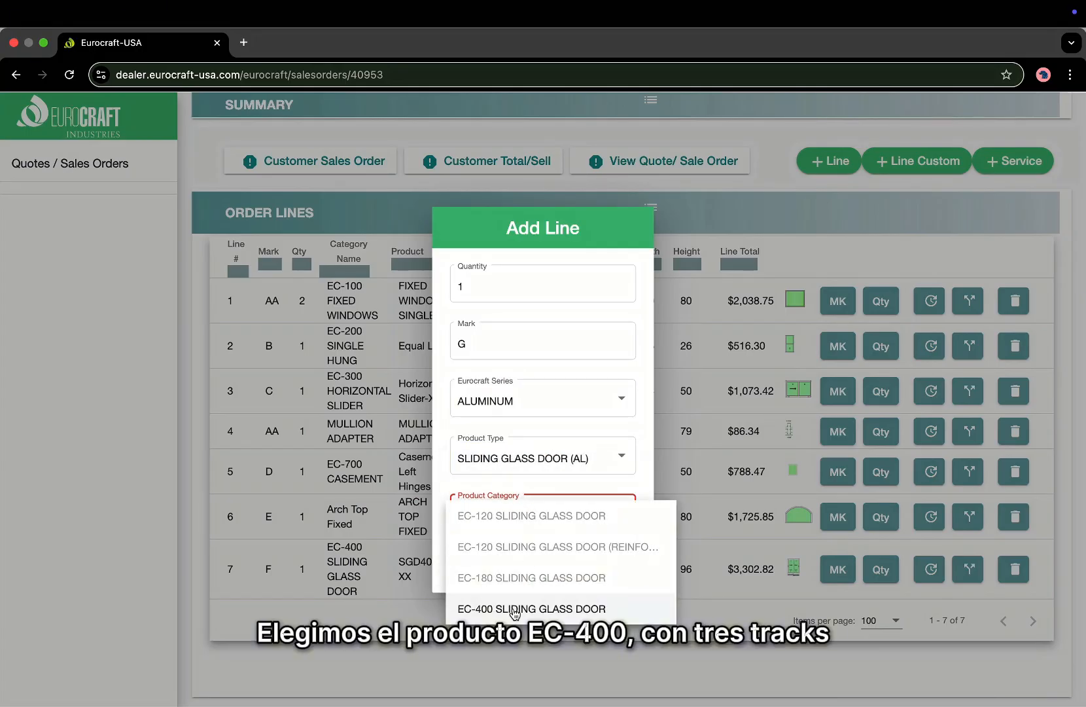
pyautogui.click(515, 614)
pyautogui.click(497, 517)
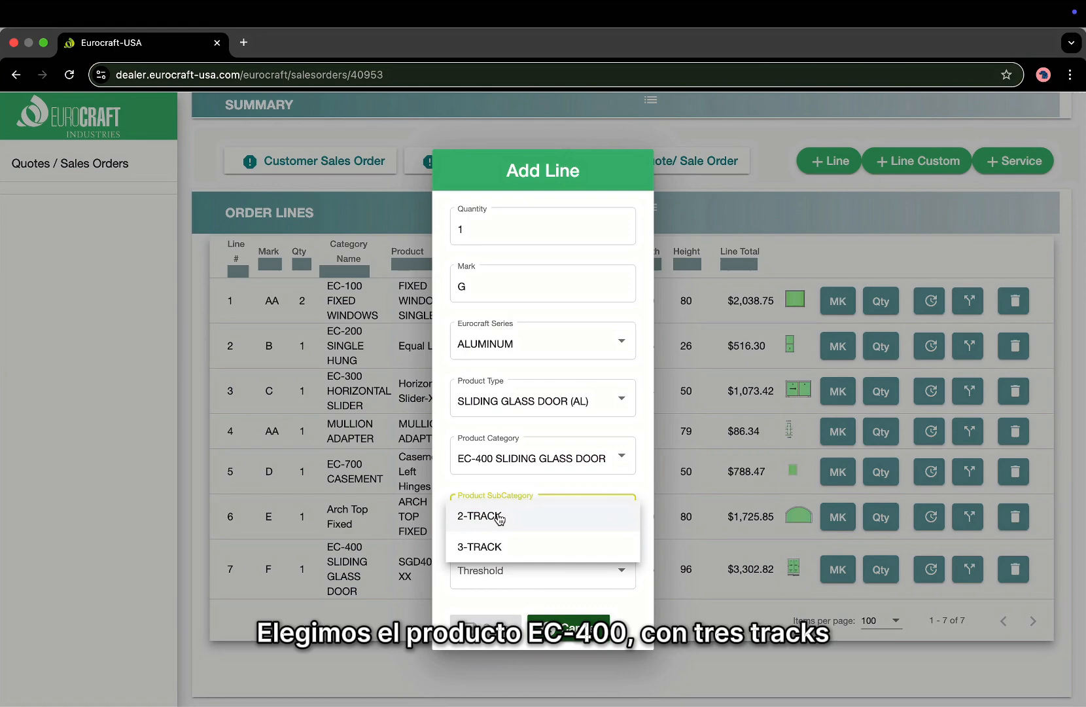
pyautogui.click(499, 549)
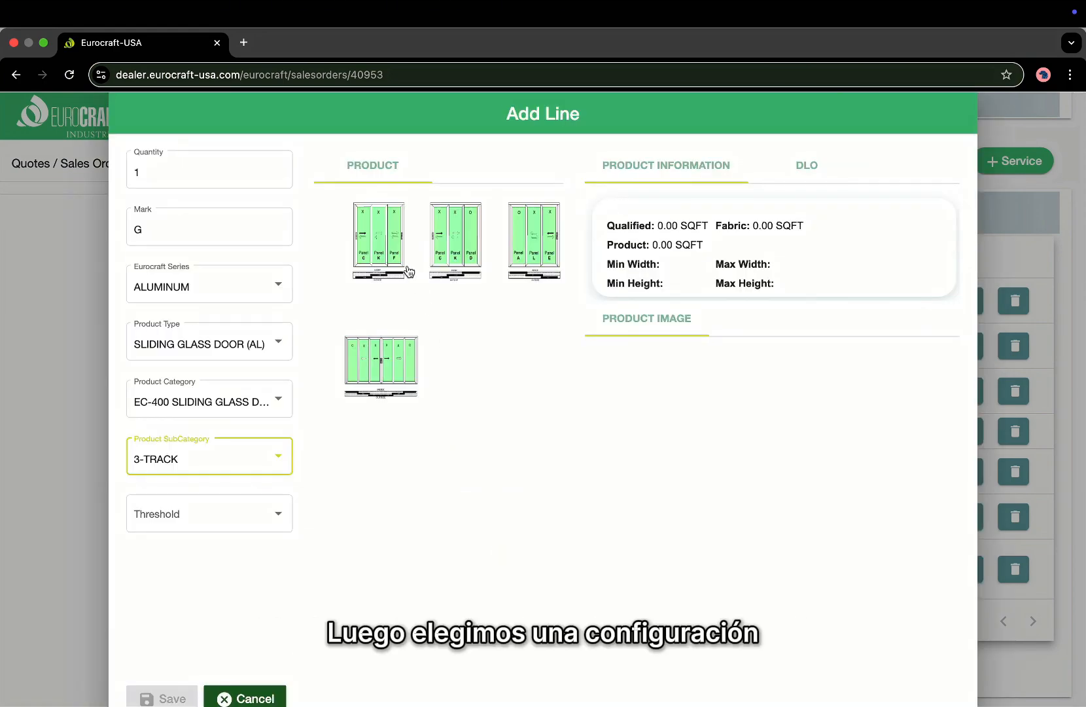
# Choose the XXX configuration with Standard 1 7/16" threshold and gray Laminated (9/16) PVB glass.
pyautogui.click(376, 240)
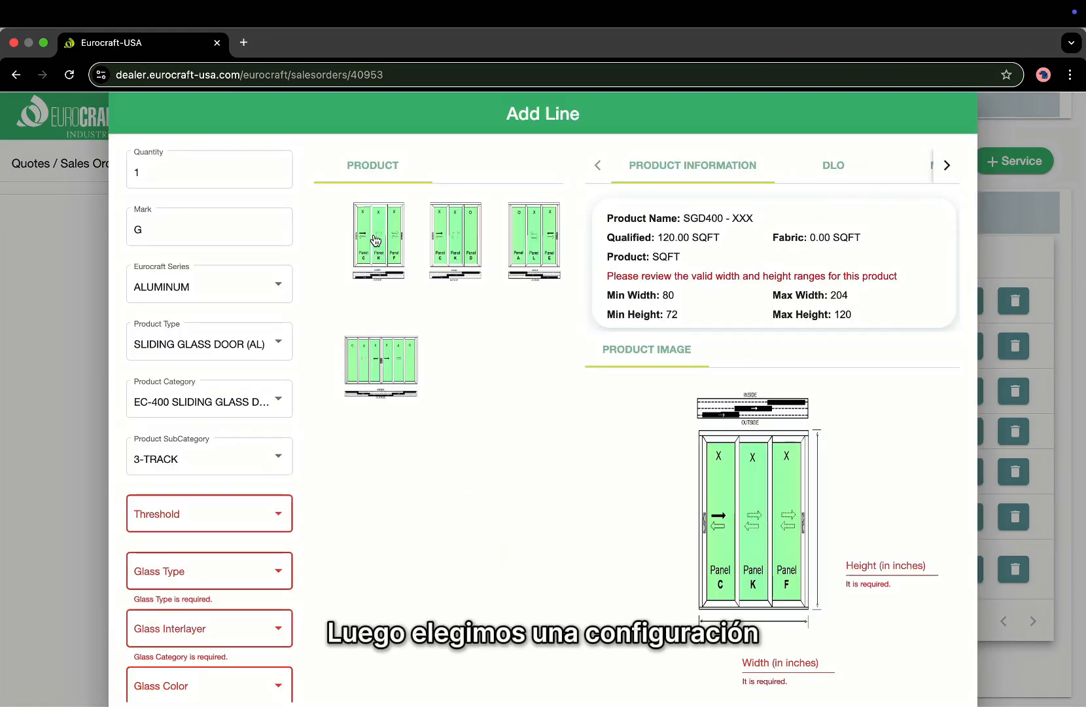
pyautogui.scroll(-5, 187, 426)
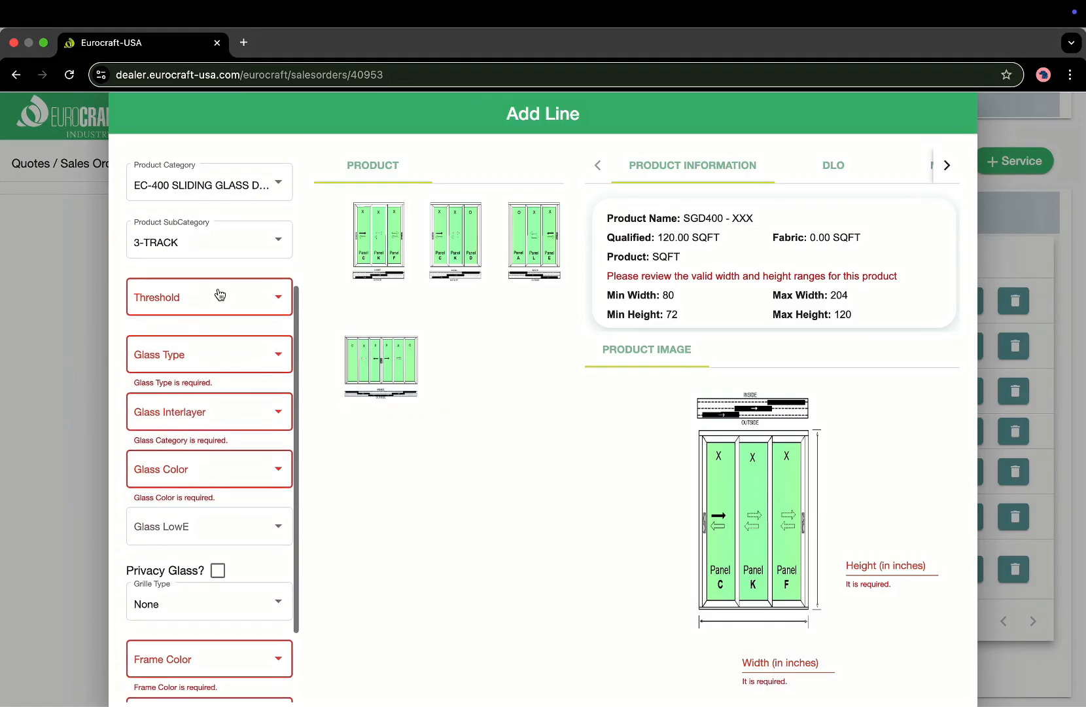
pyautogui.click(216, 298)
pyautogui.click(208, 358)
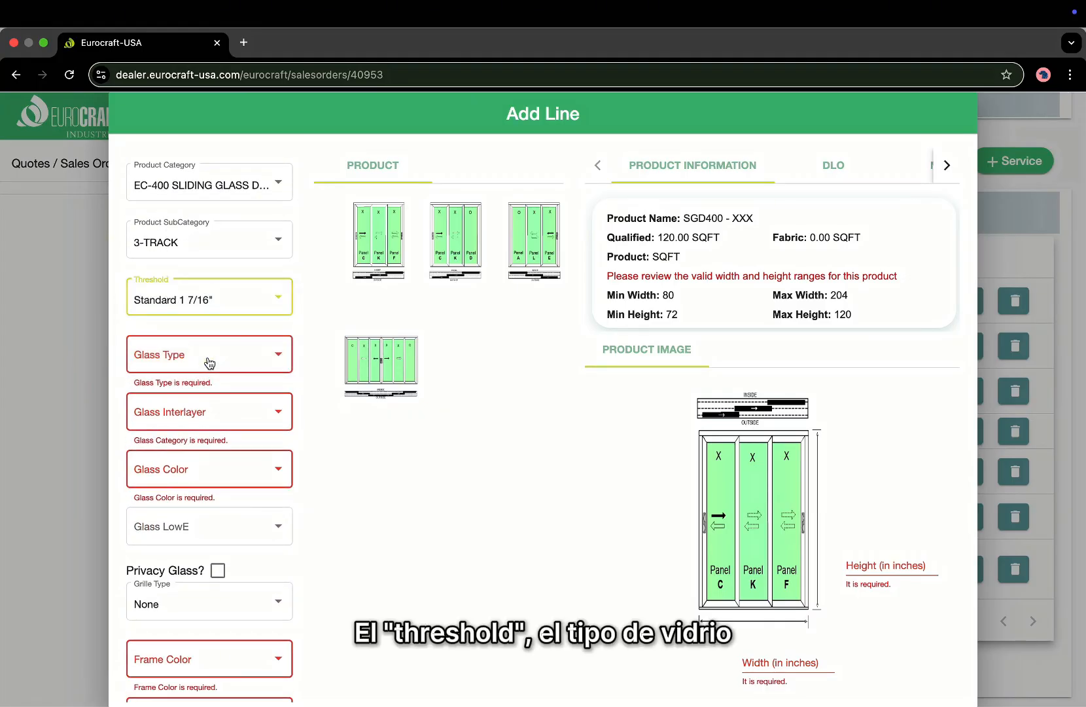
pyautogui.click(208, 359)
pyautogui.click(208, 360)
pyautogui.click(207, 416)
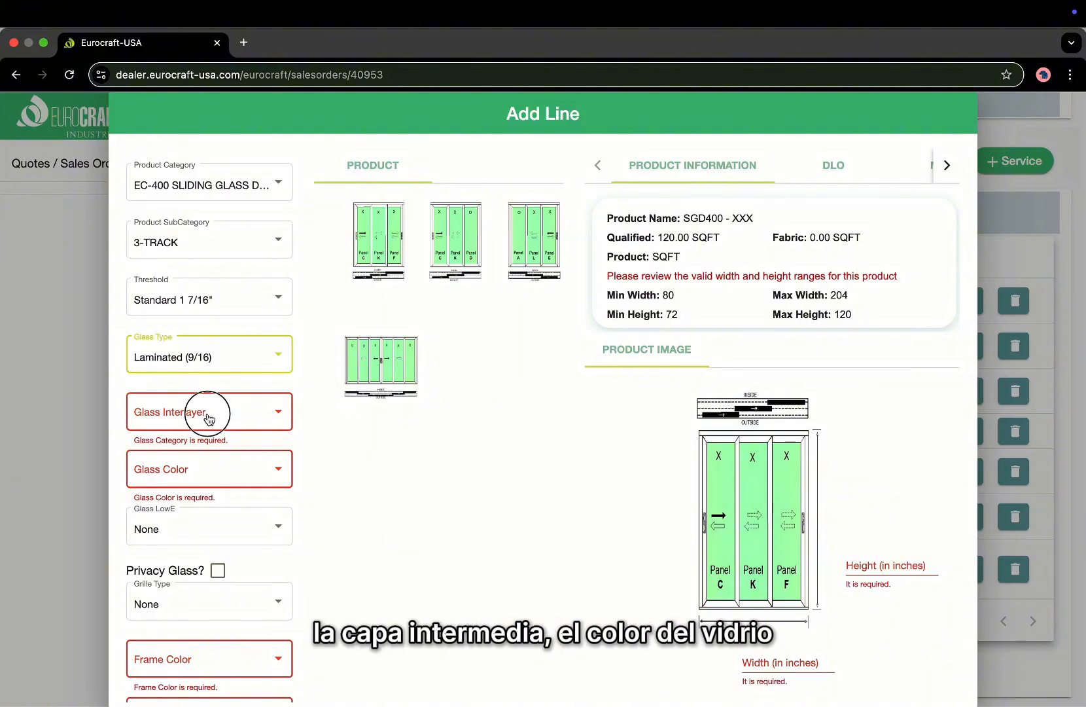
pyautogui.click(209, 419)
pyautogui.click(210, 474)
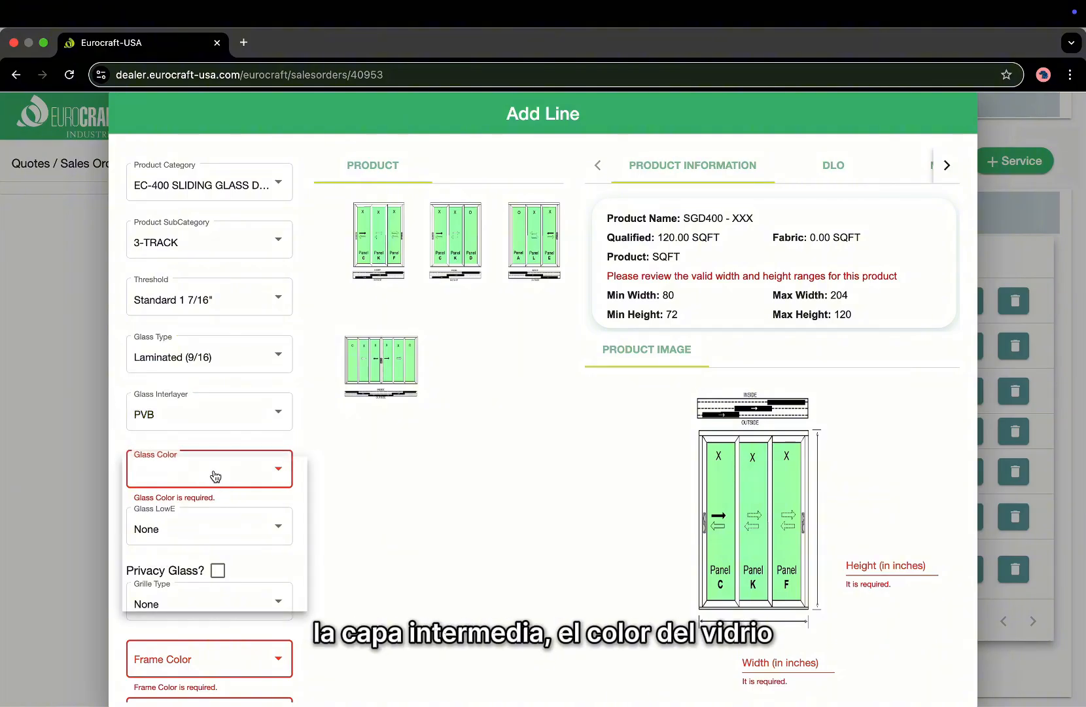
pyautogui.click(205, 530)
# Set a White frame and a White PULL HANDLE SGD handle.
pyautogui.scroll(-2, 203, 526)
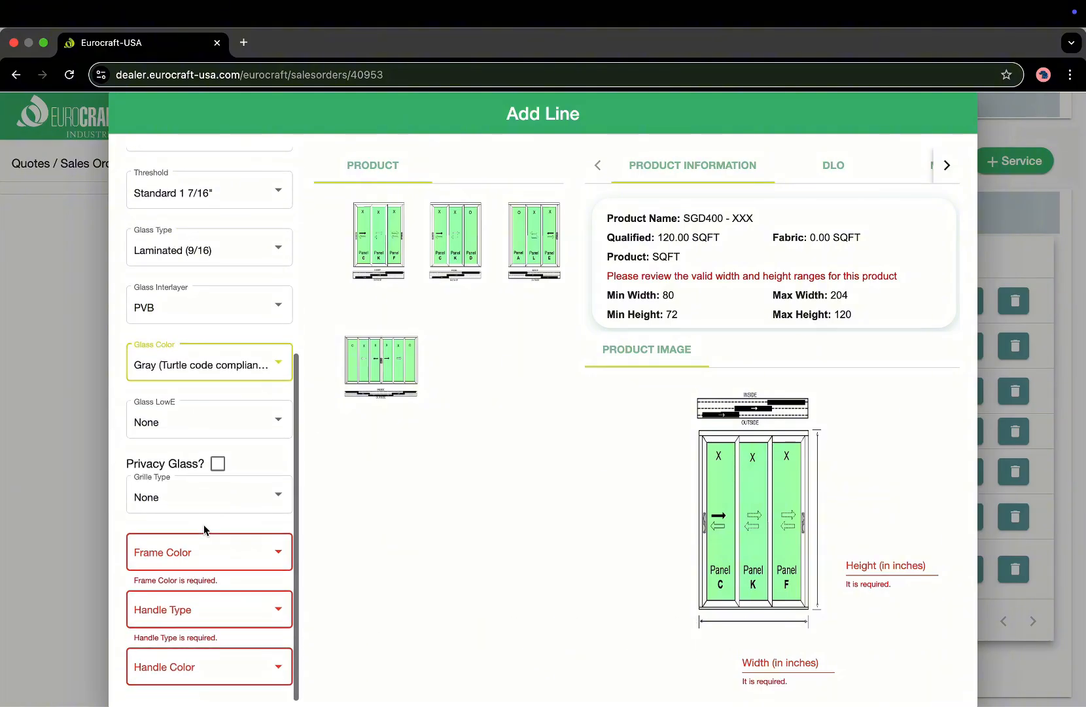
pyautogui.click(209, 554)
pyautogui.click(169, 644)
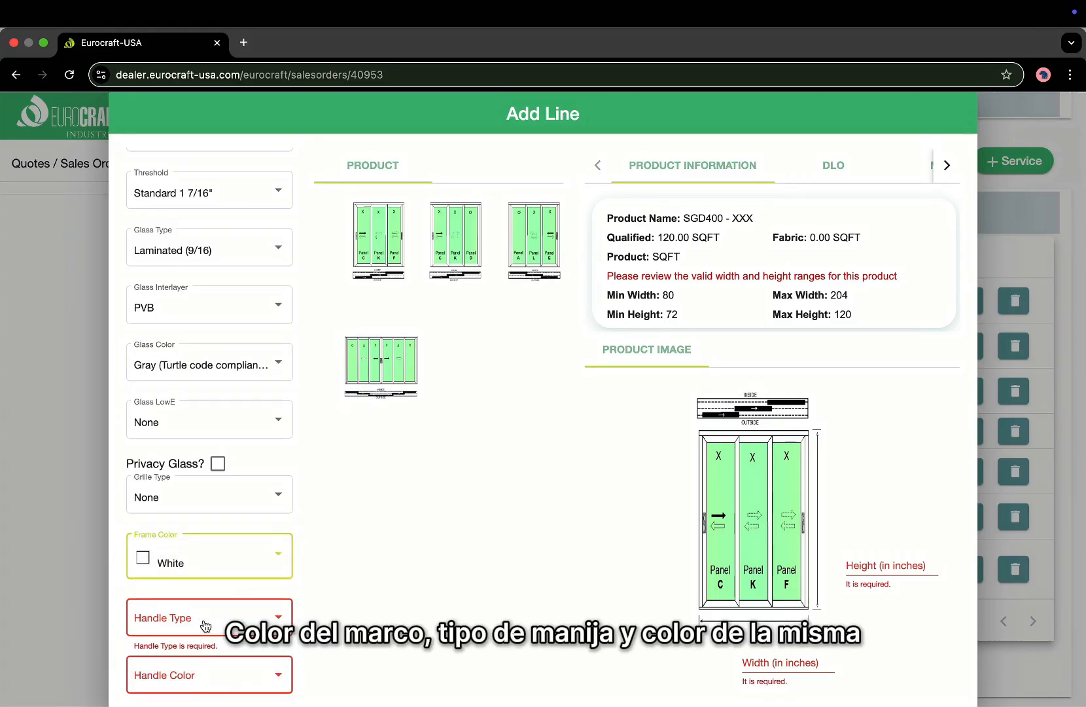
pyautogui.click(201, 618)
pyautogui.click(201, 617)
pyautogui.click(189, 682)
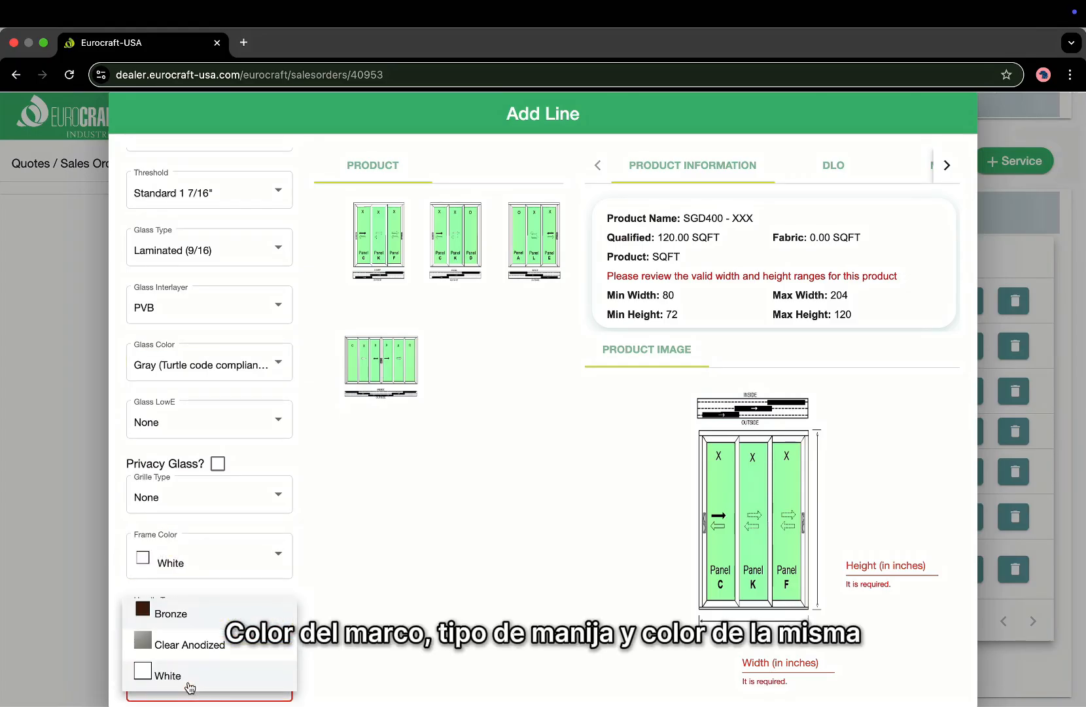
pyautogui.click(194, 670)
# Enter width 120 and height 120, then save the line.
pyautogui.click(789, 661)
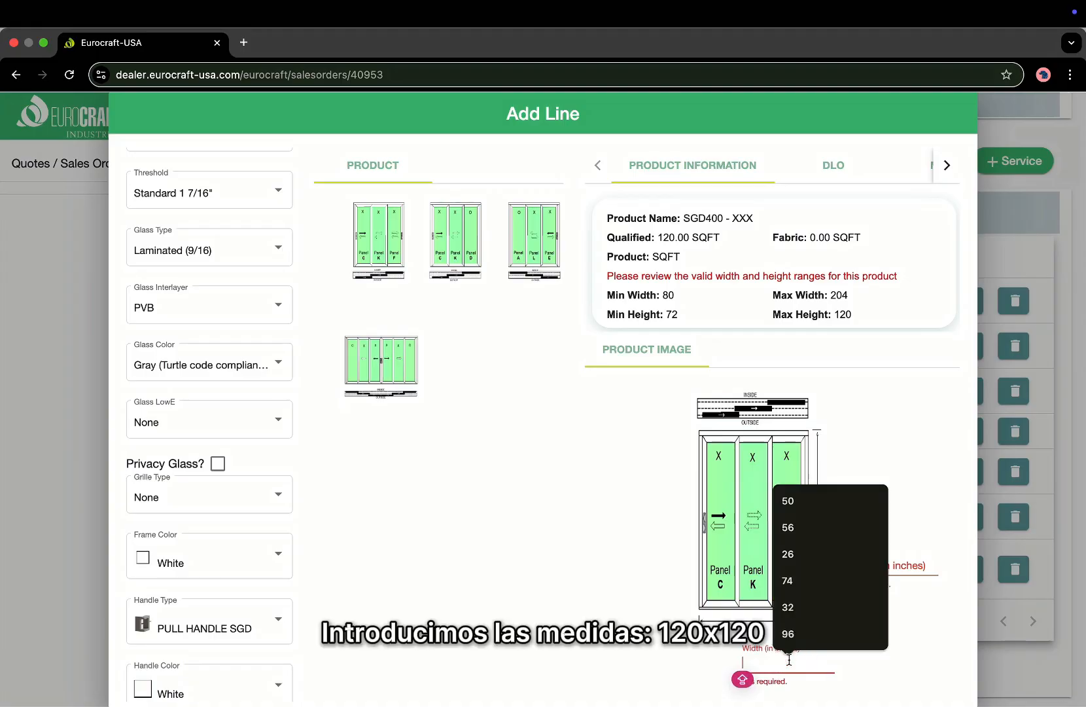
pyautogui.write('120')
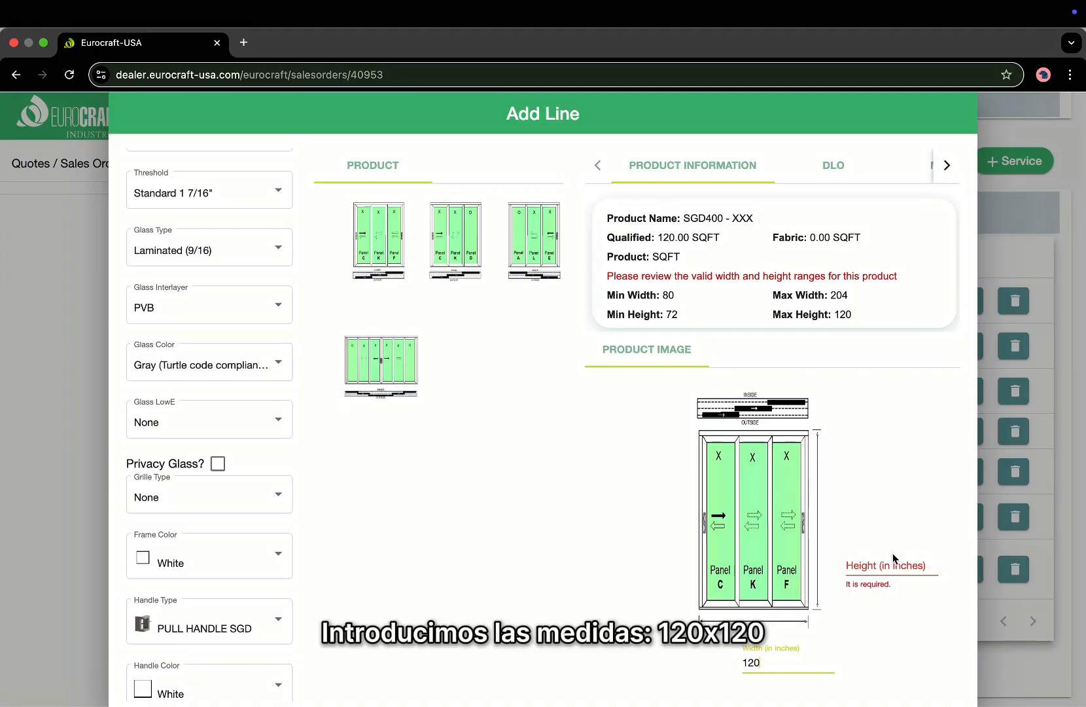
pyautogui.click(895, 559)
pyautogui.write('120')
pyautogui.click(467, 530)
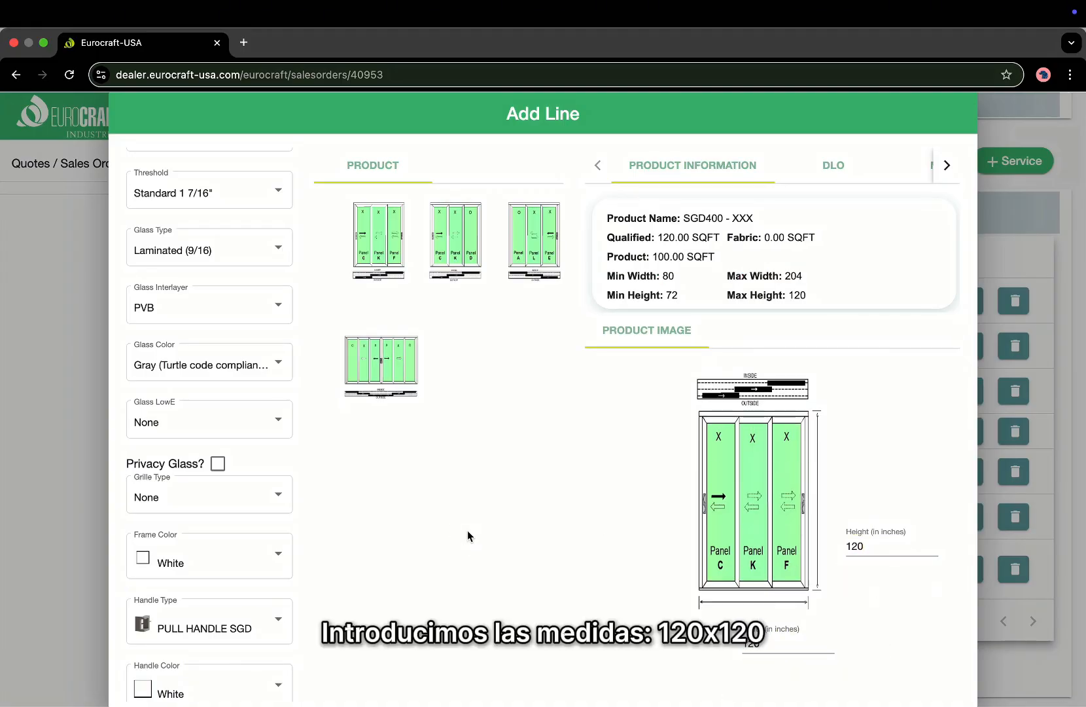
pyautogui.scroll(-2, 468, 530)
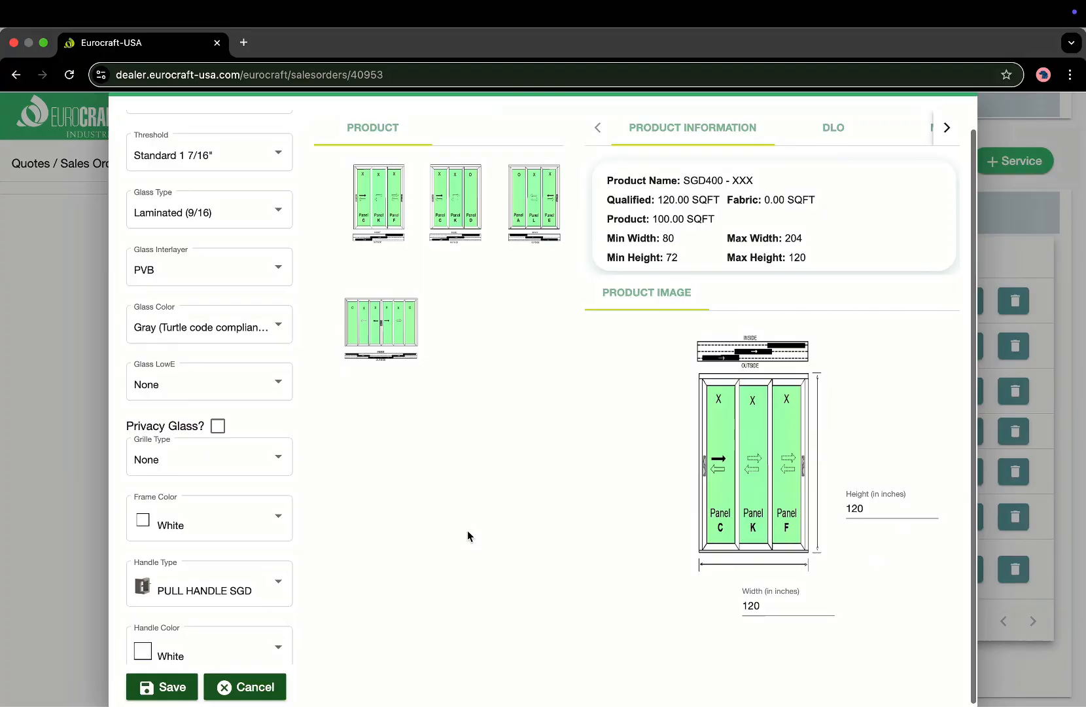
pyautogui.click(182, 690)
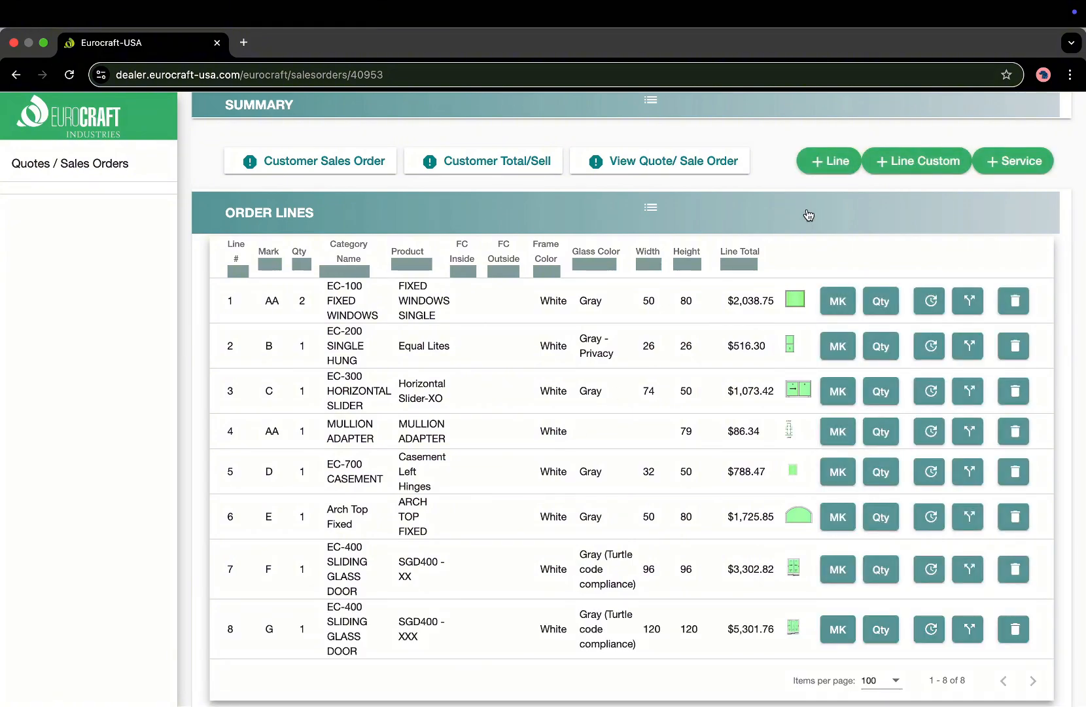
# Add line H, quantity 1: ALUMINUM, RESIDENTIAL DOOR (AL), EC-650 RESIDENTIAL DOOR; review hardware lock options.
pyautogui.click(829, 161)
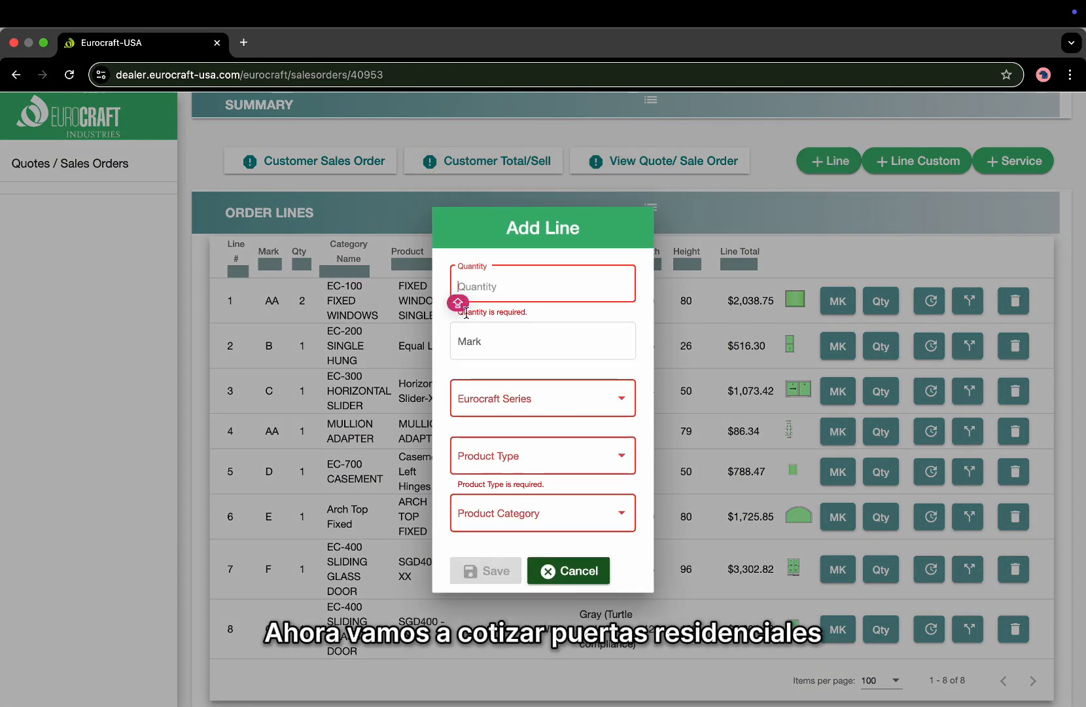
pyautogui.write('1')
pyautogui.press('Tab')
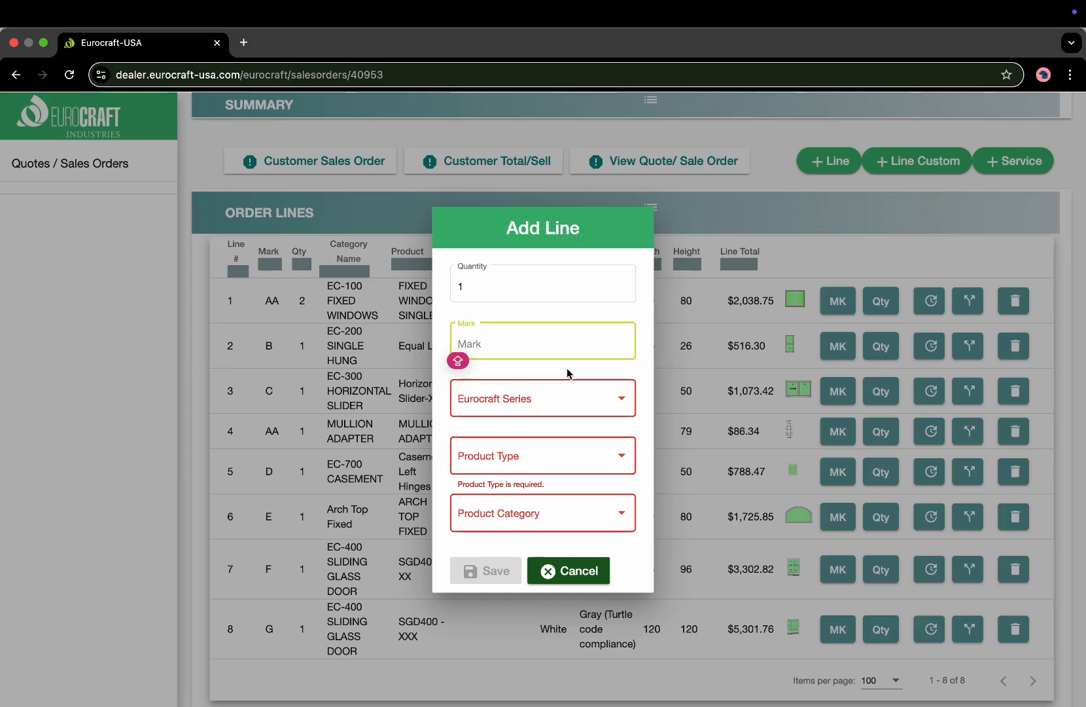
pyautogui.write('H')
pyautogui.click(526, 400)
pyautogui.click(526, 401)
pyautogui.click(507, 461)
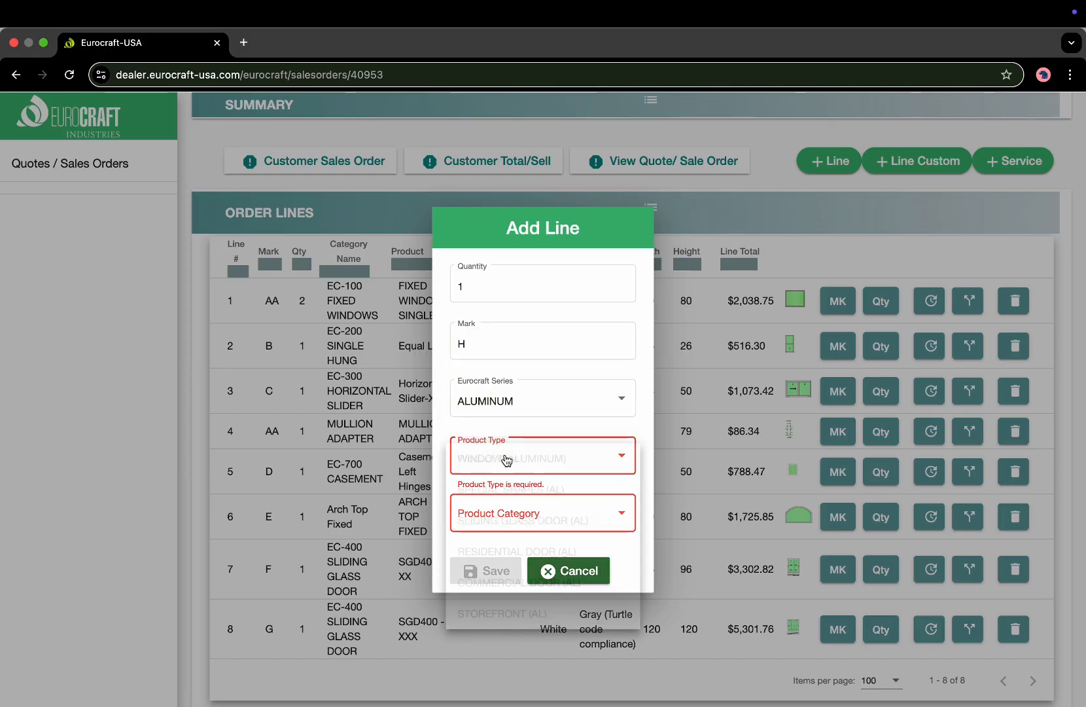
pyautogui.click(506, 554)
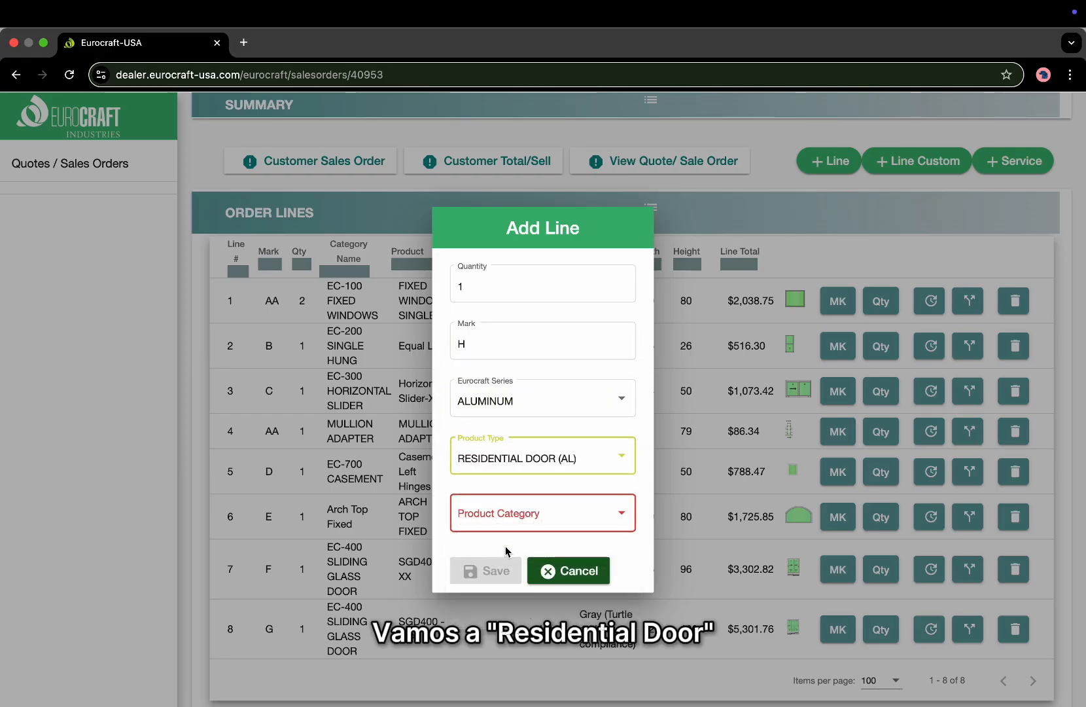
pyautogui.click(505, 511)
pyautogui.click(504, 514)
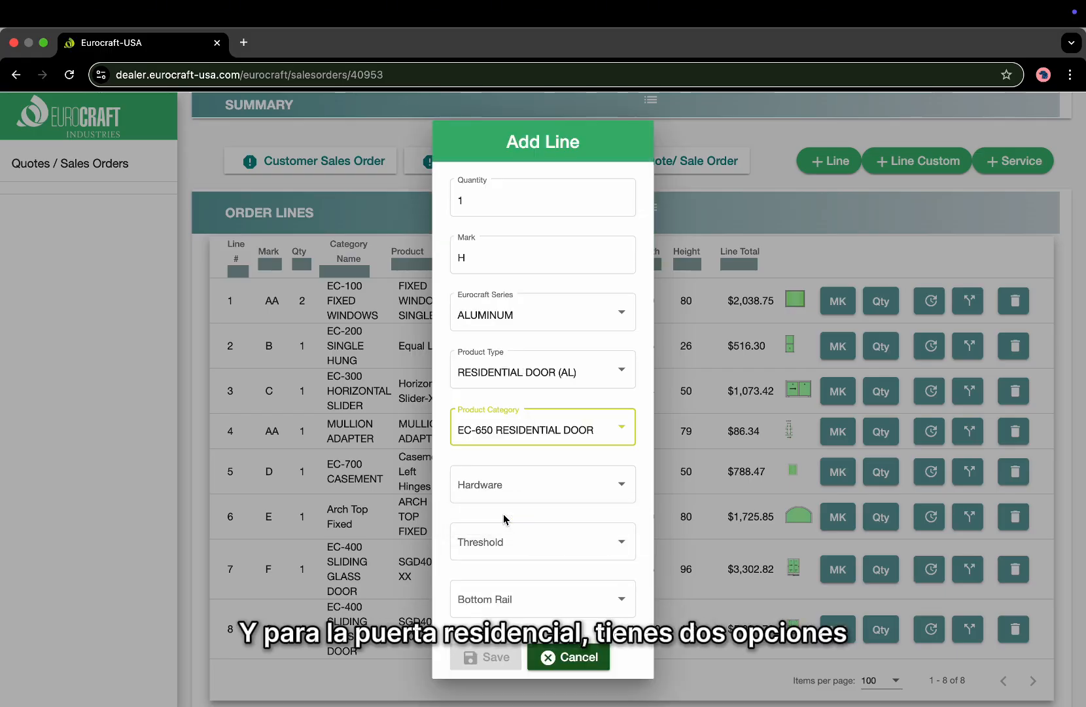
pyautogui.click(504, 483)
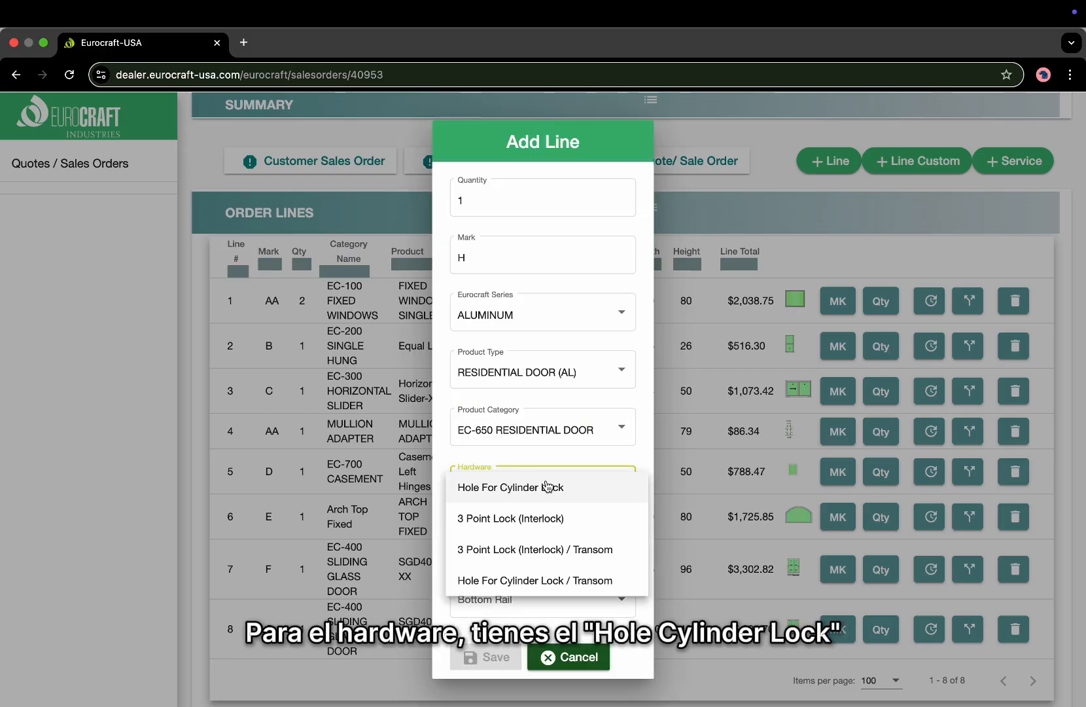
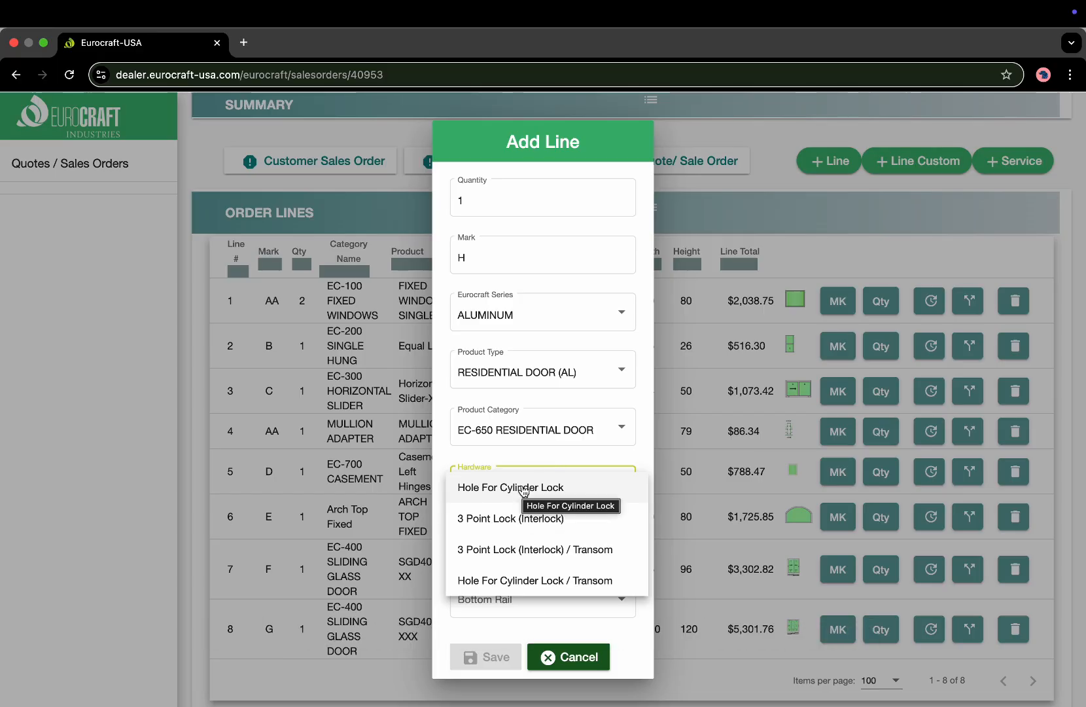
# Choose Hole For Cylinder Lock as line H's hardware to reveal the door products.
pyautogui.click(524, 492)
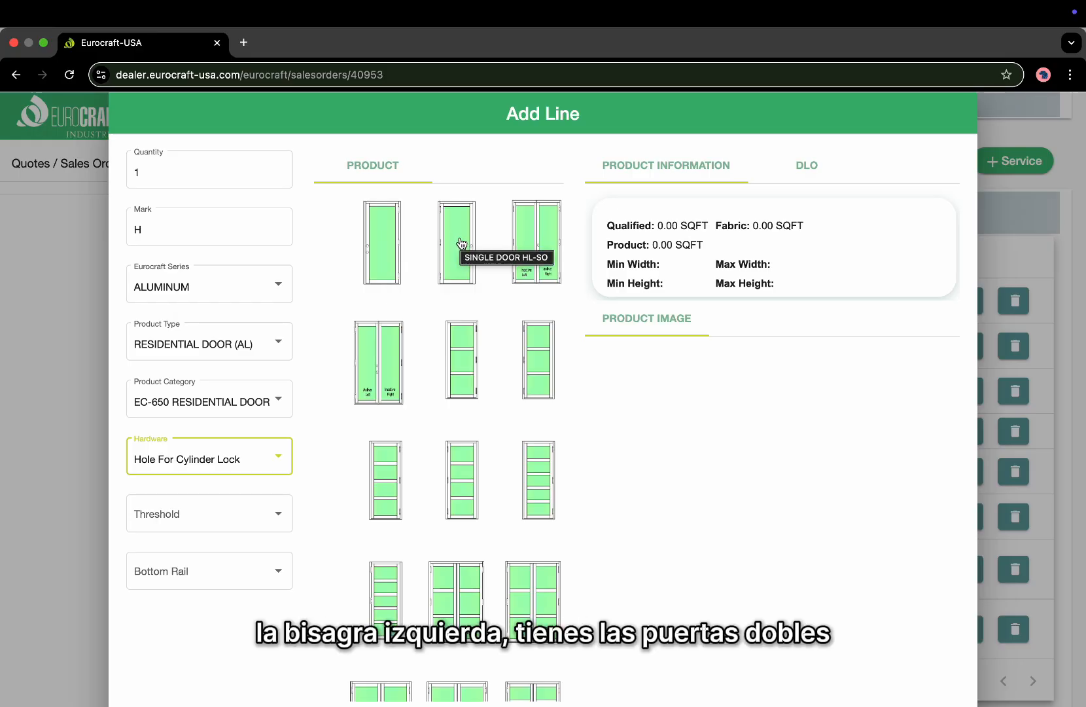
# Pick the DOUBLE DOOR ACT. RIGHT product (width 48–96, height 72–120) for line H.
pyautogui.click(549, 260)
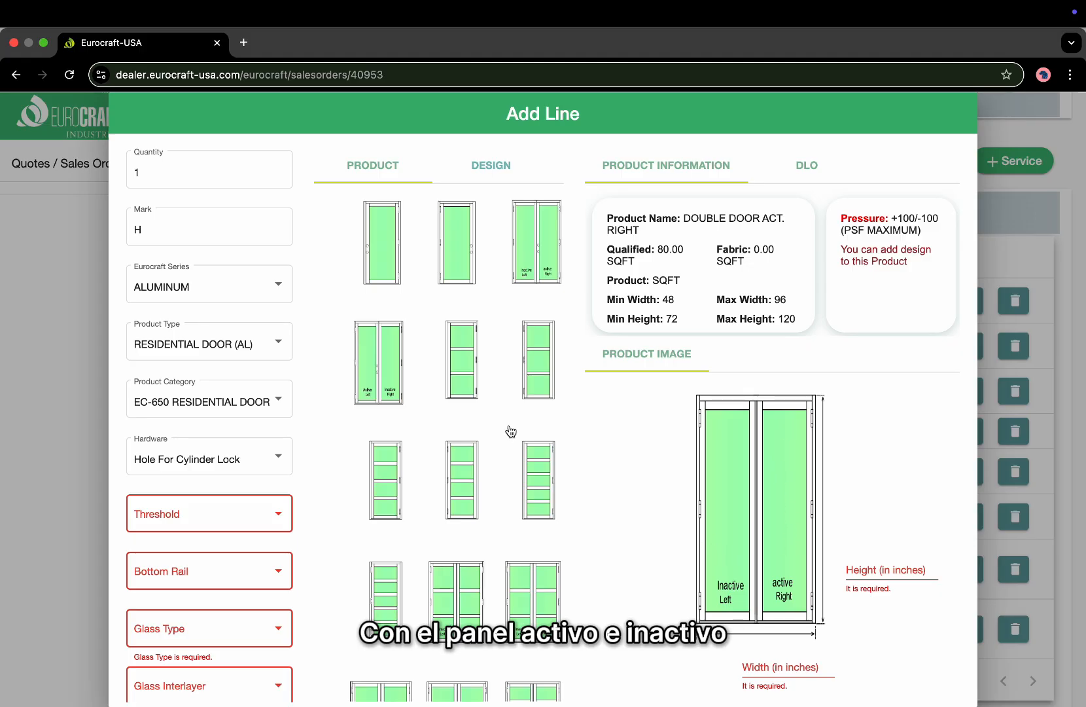
pyautogui.scroll(-5, 460, 445)
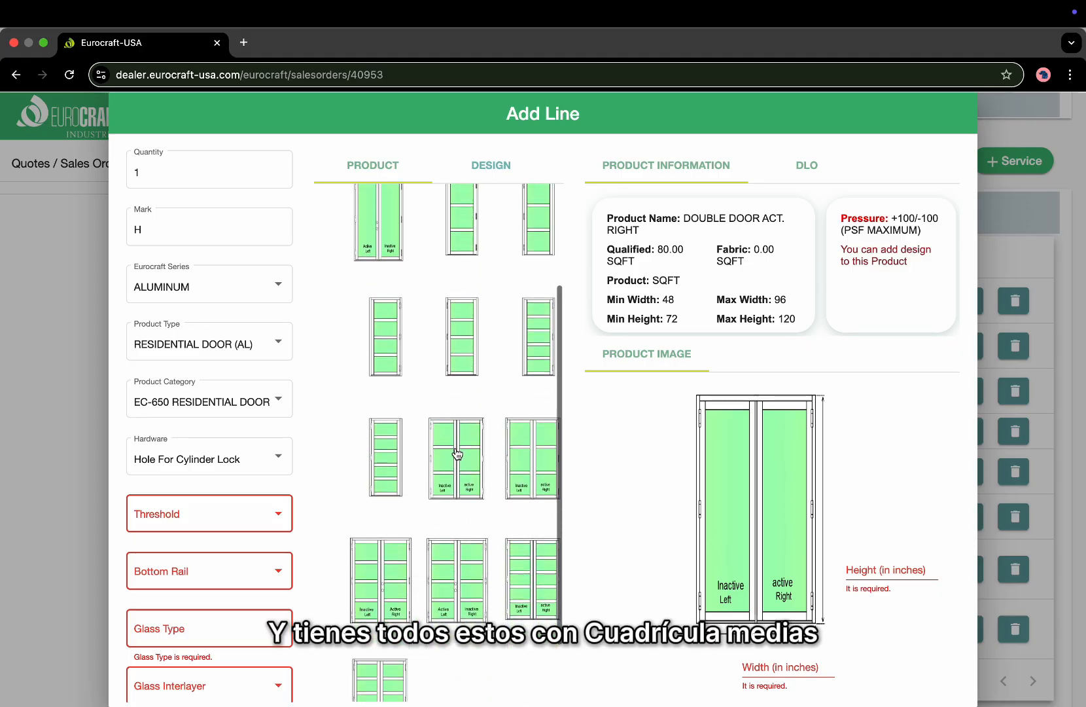
pyautogui.scroll(-2, 457, 454)
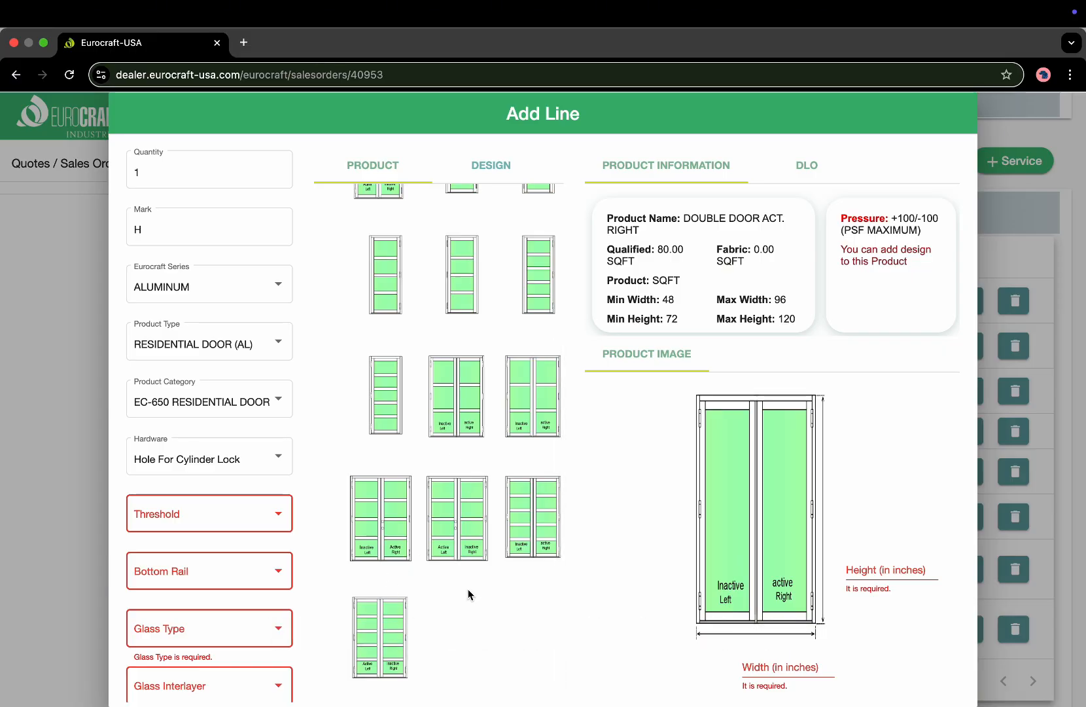
pyautogui.scroll(5, 506, 458)
pyautogui.scroll(1, 507, 449)
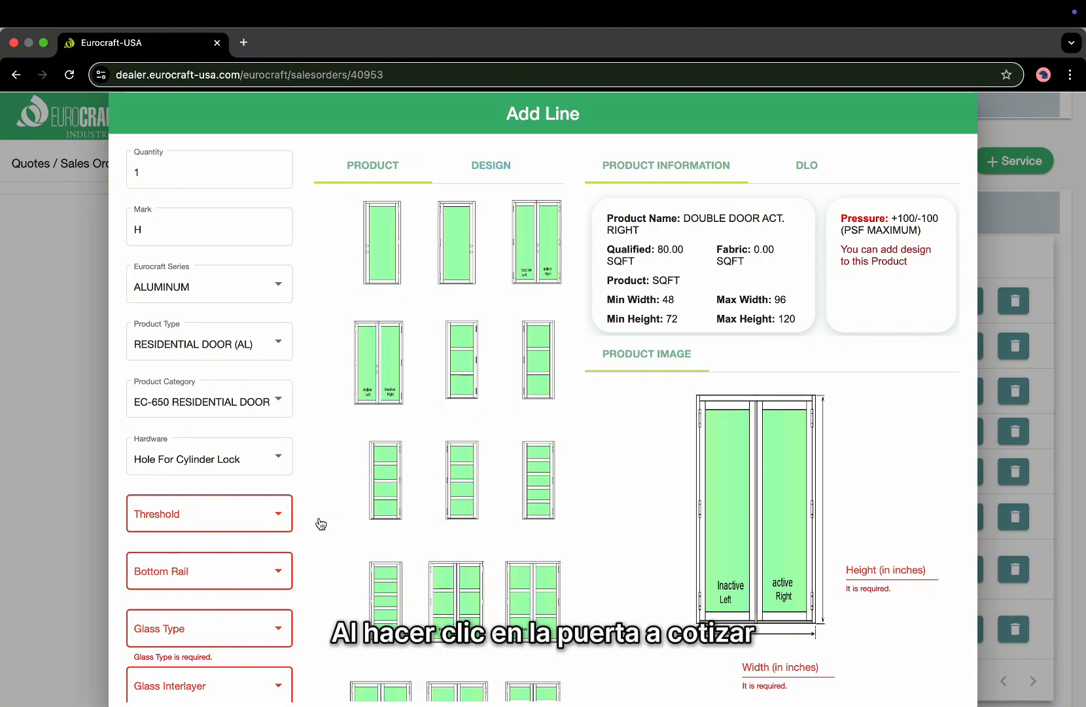
pyautogui.scroll(-5, 210, 392)
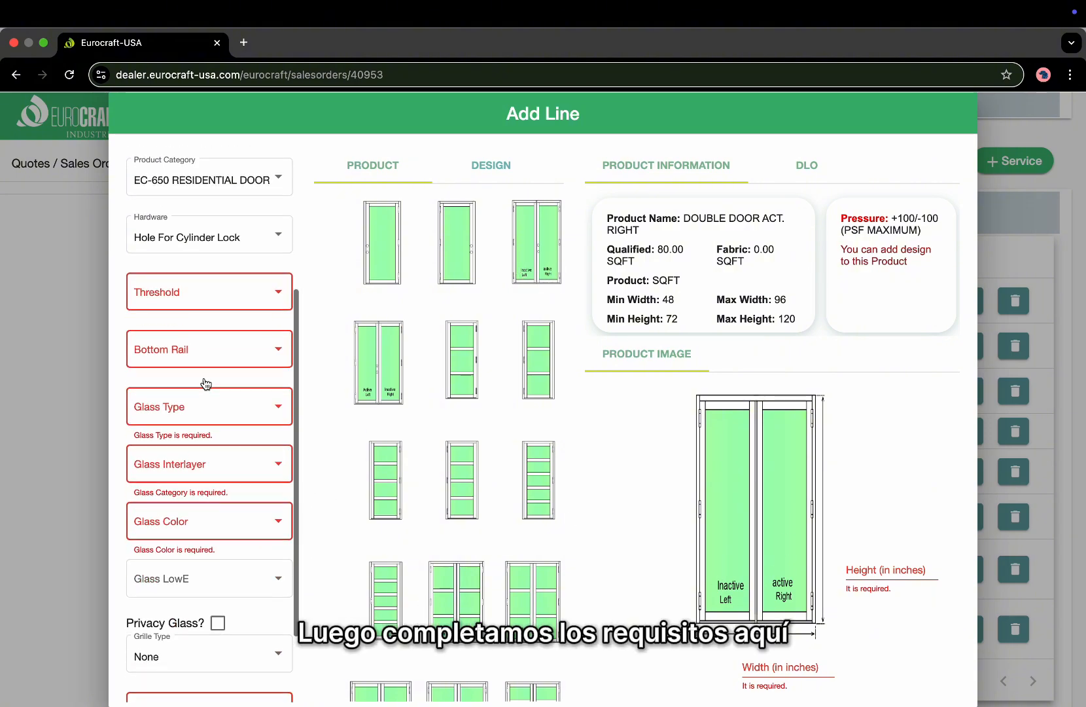
pyautogui.scroll(-1, 227, 303)
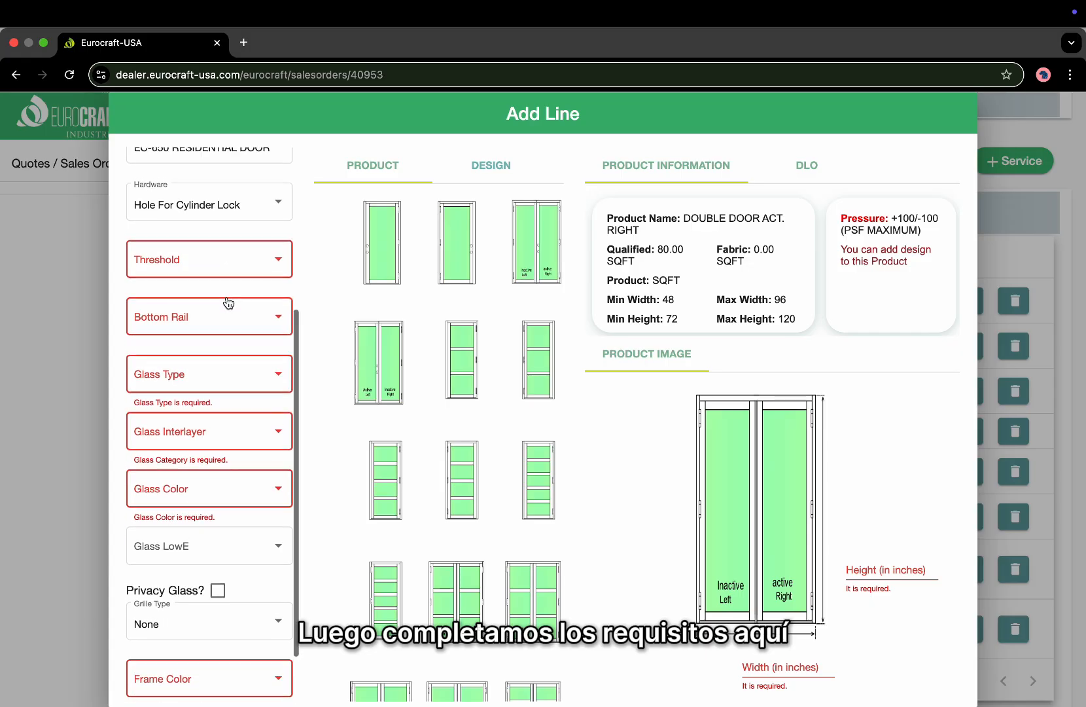
# Set a 1-1/4" threshold and a 4.5" Standard/Symmetric bottom rail.
pyautogui.click(232, 263)
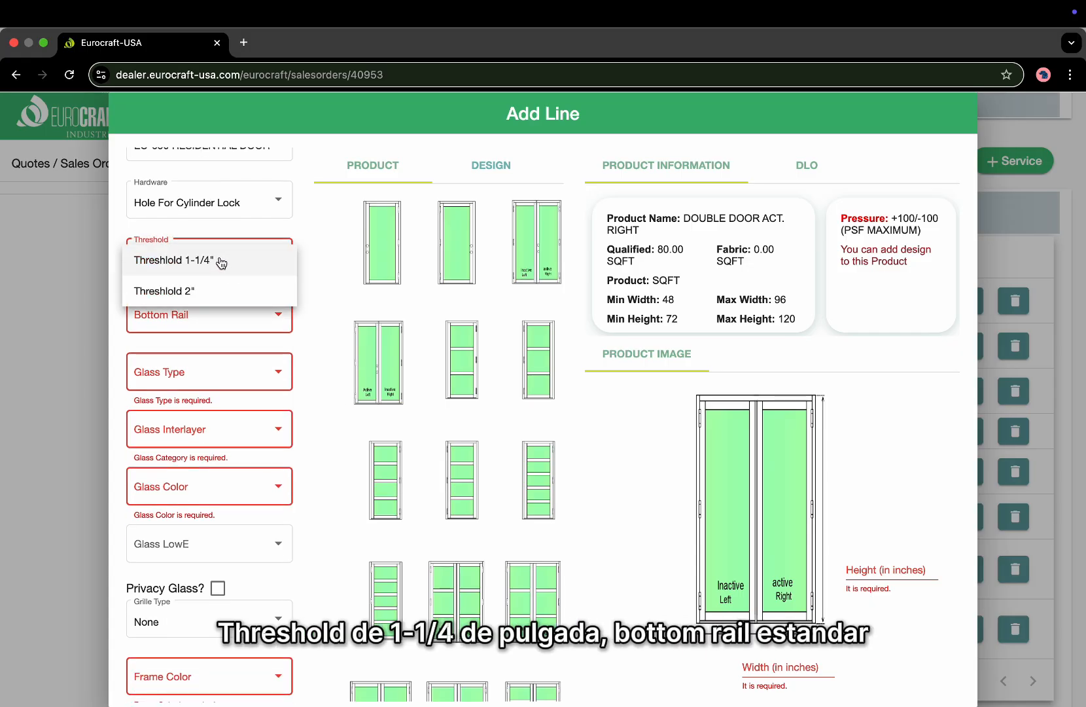
pyautogui.click(221, 261)
pyautogui.click(218, 315)
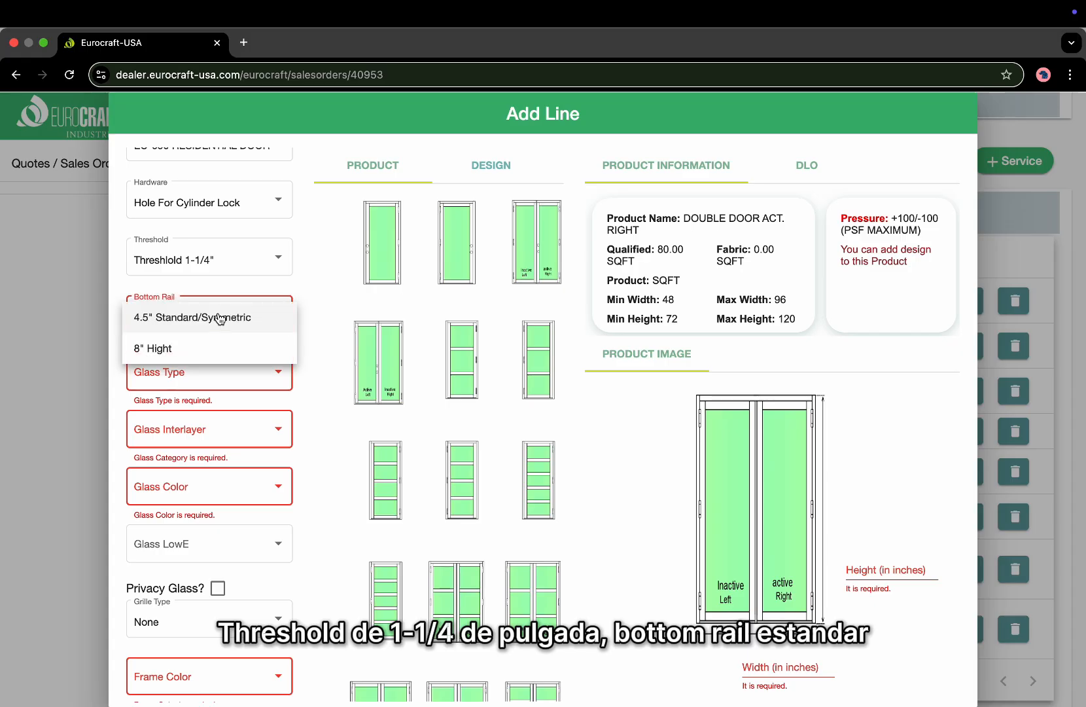
pyautogui.click(215, 323)
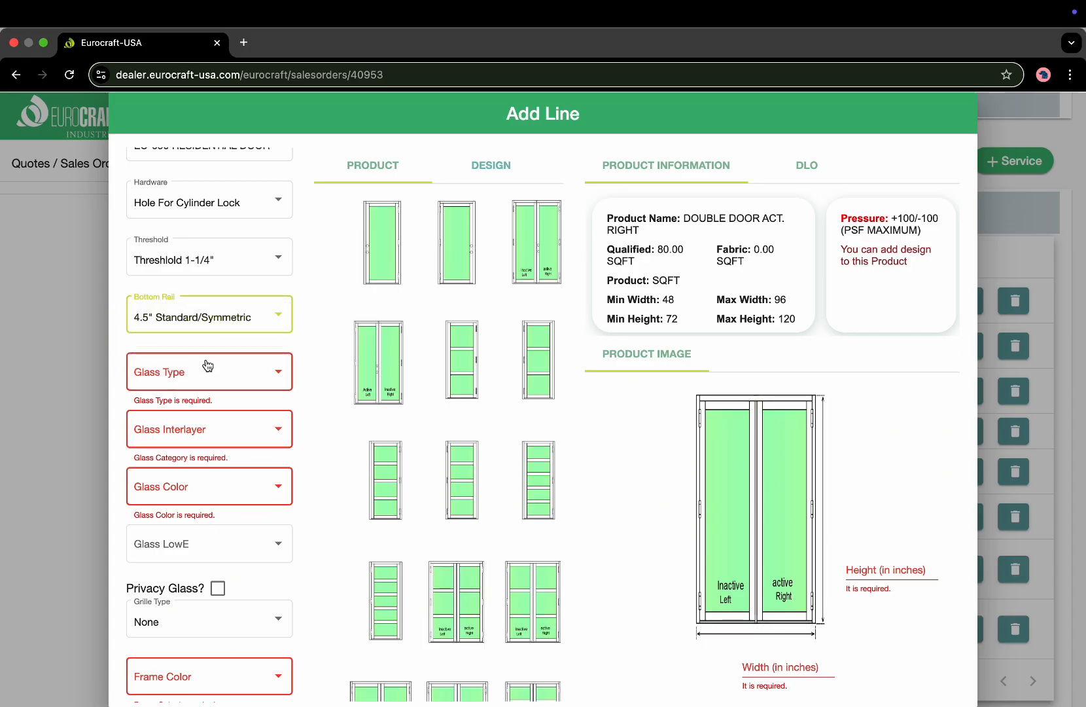
# Choose Laminated (7/16) glass with PVB interlayer, Gray color and Privacy Glass.
pyautogui.click(208, 364)
pyautogui.click(212, 435)
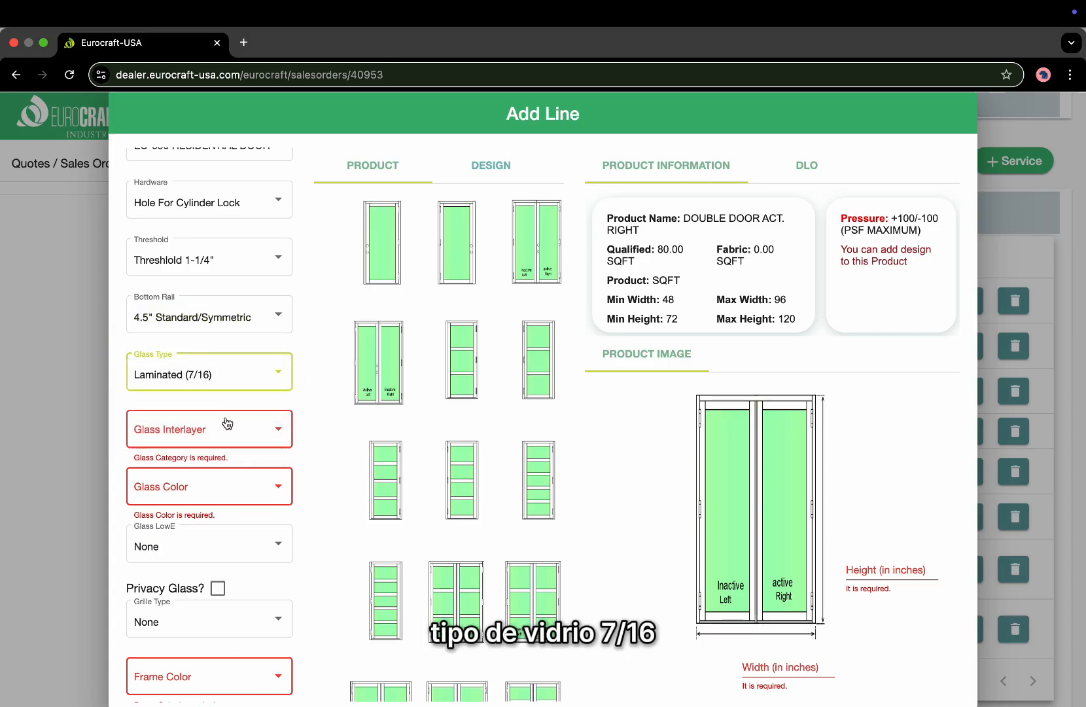
pyautogui.click(227, 428)
pyautogui.click(221, 433)
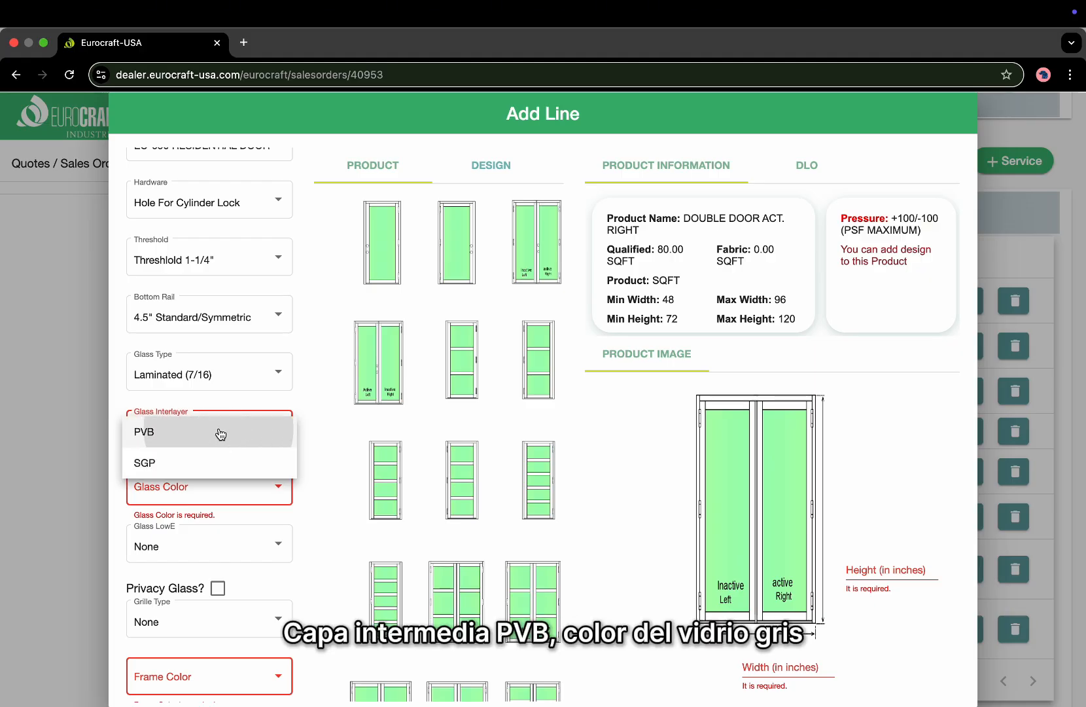
pyautogui.scroll(-1, 216, 471)
pyautogui.click(226, 420)
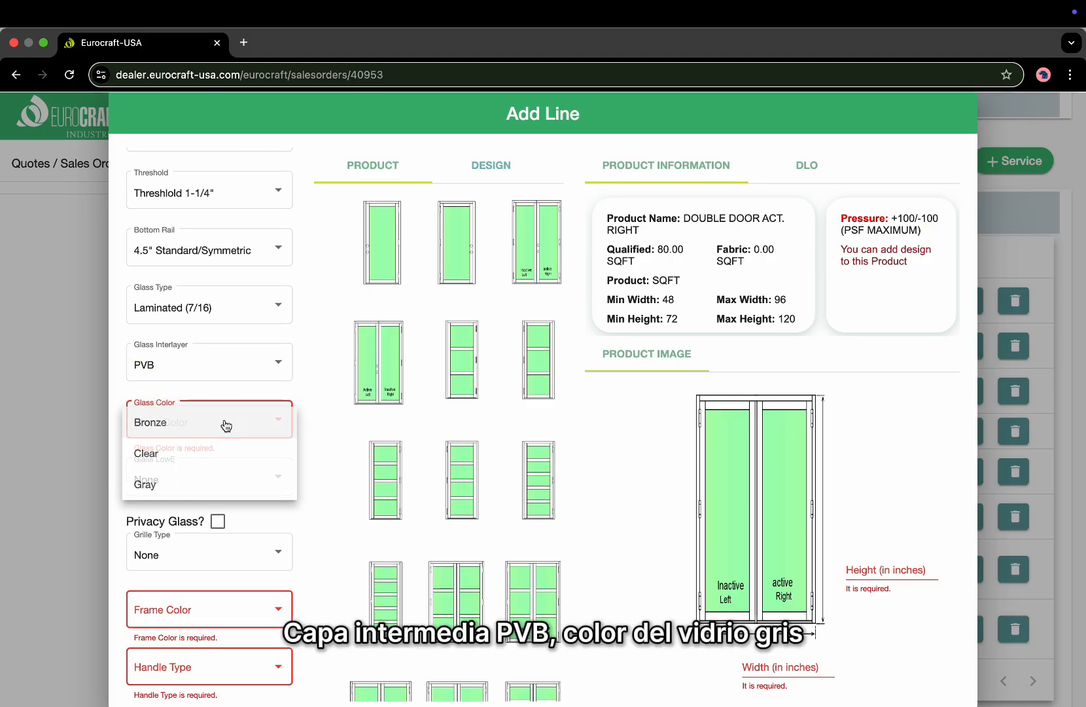
pyautogui.click(211, 486)
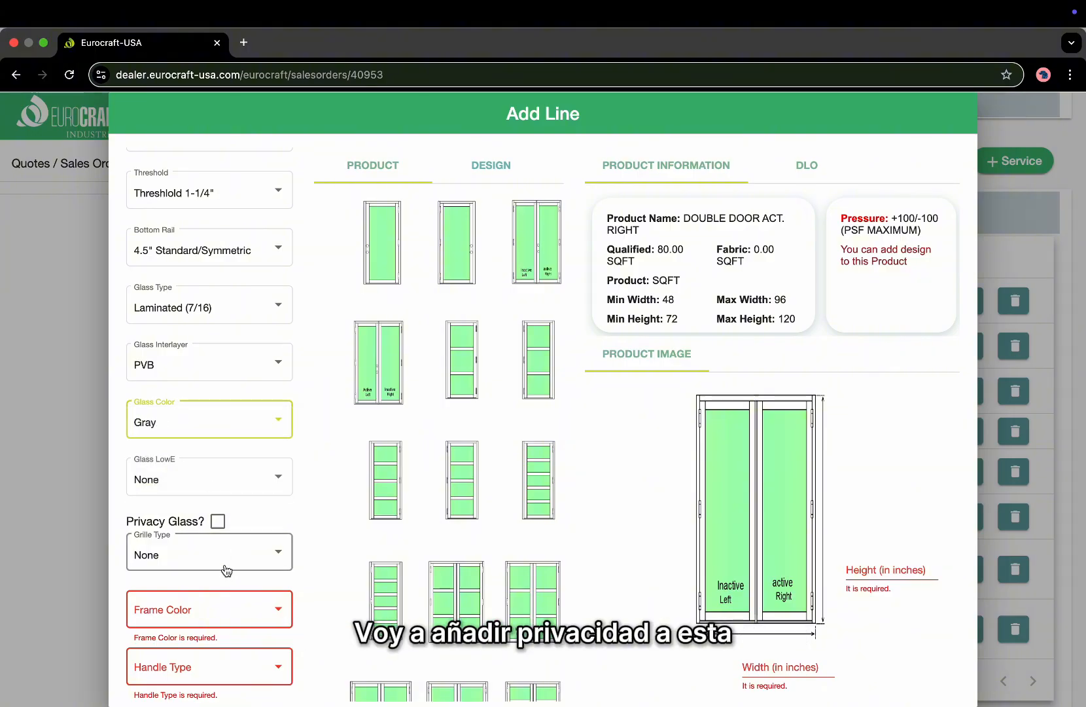
pyautogui.scroll(-1, 223, 557)
pyautogui.click(219, 514)
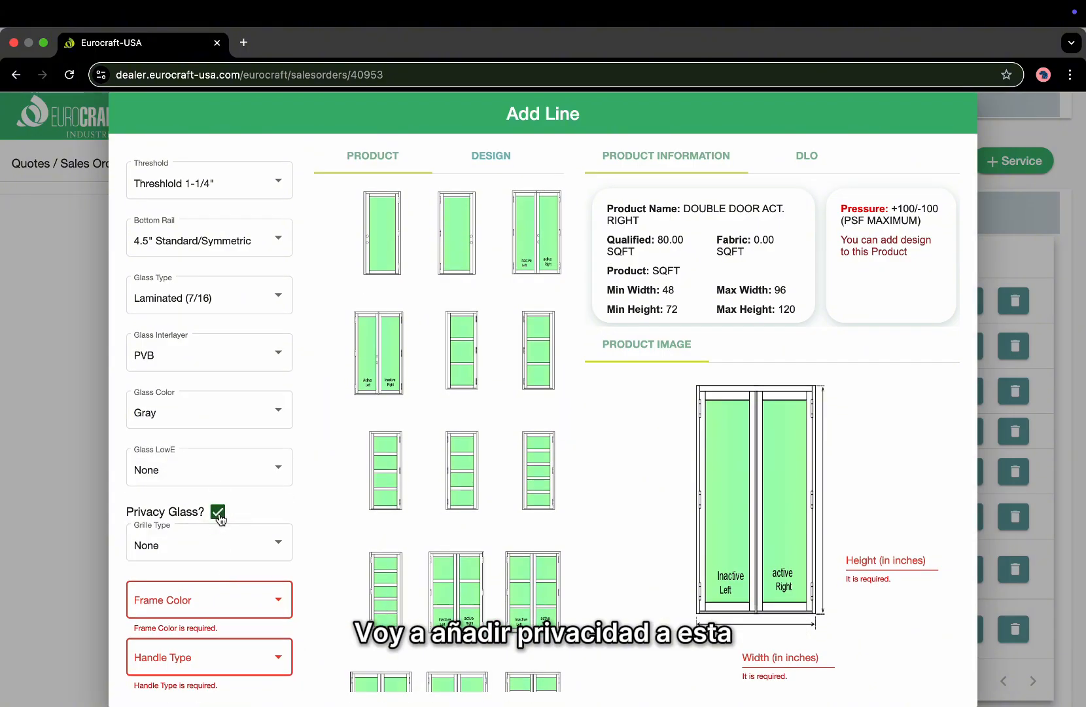
pyautogui.scroll(-2, 210, 589)
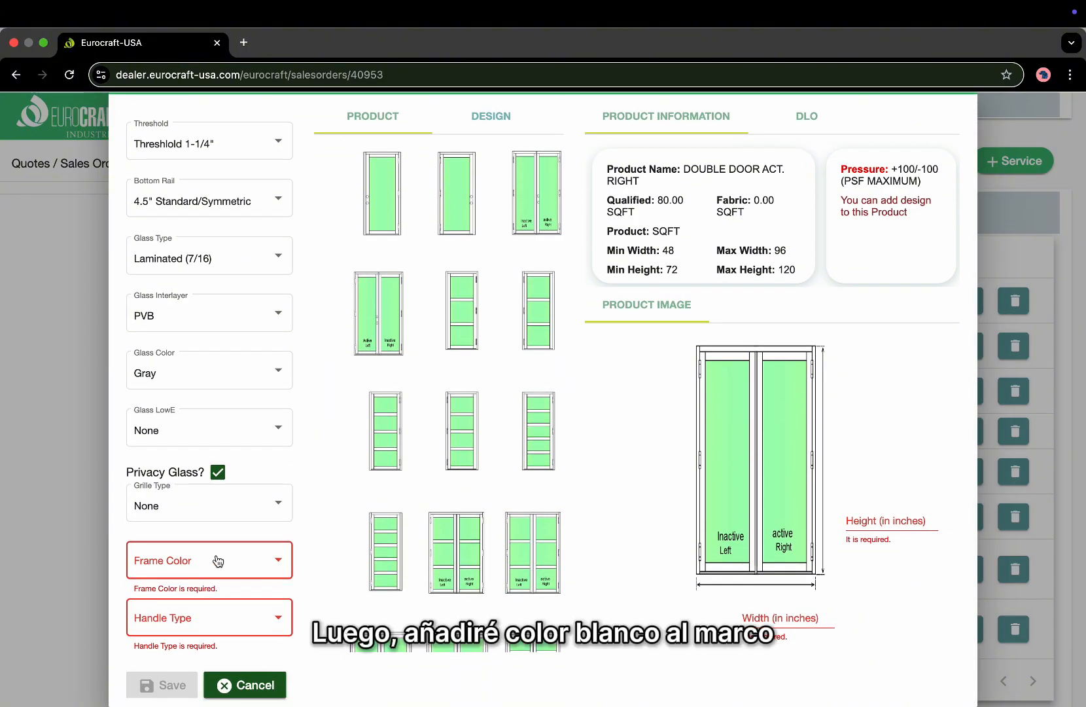
pyautogui.click(215, 561)
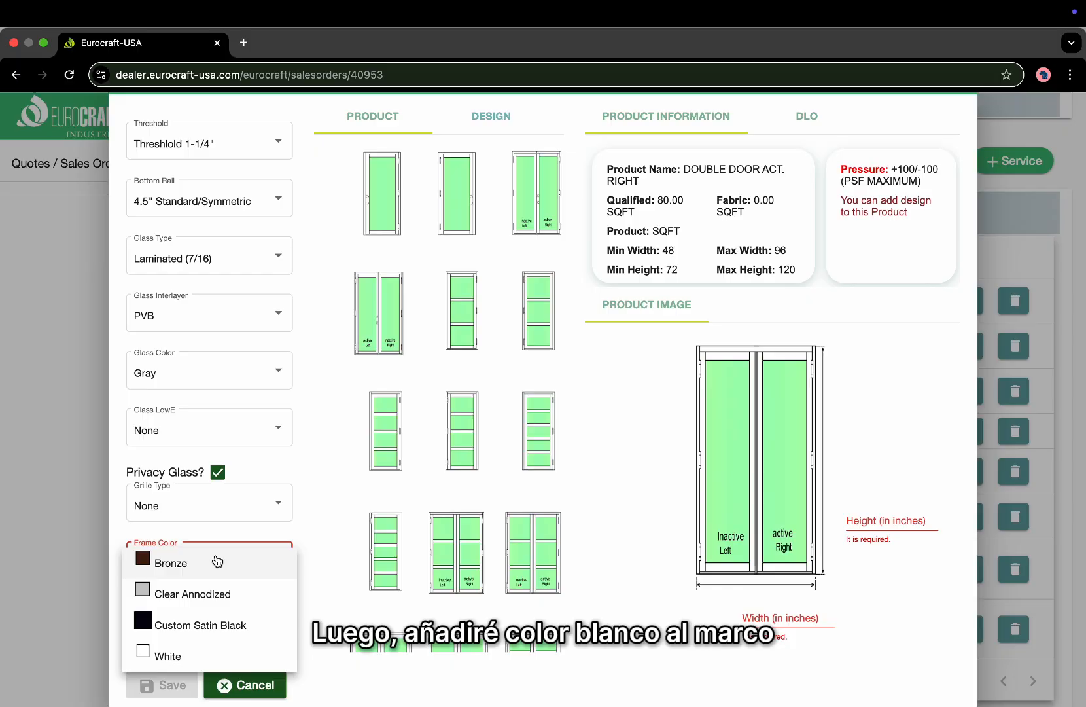
# Make the frame White and try the one-hole and two-hole active-panel handle types.
pyautogui.click(167, 654)
pyautogui.click(201, 634)
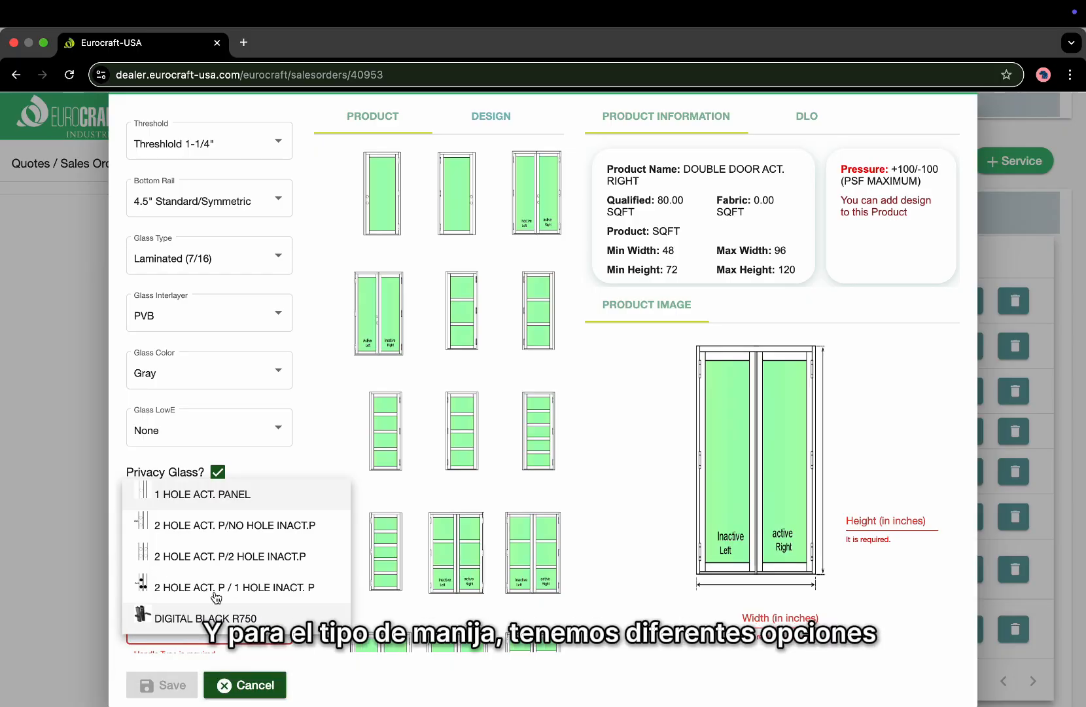
pyautogui.click(238, 499)
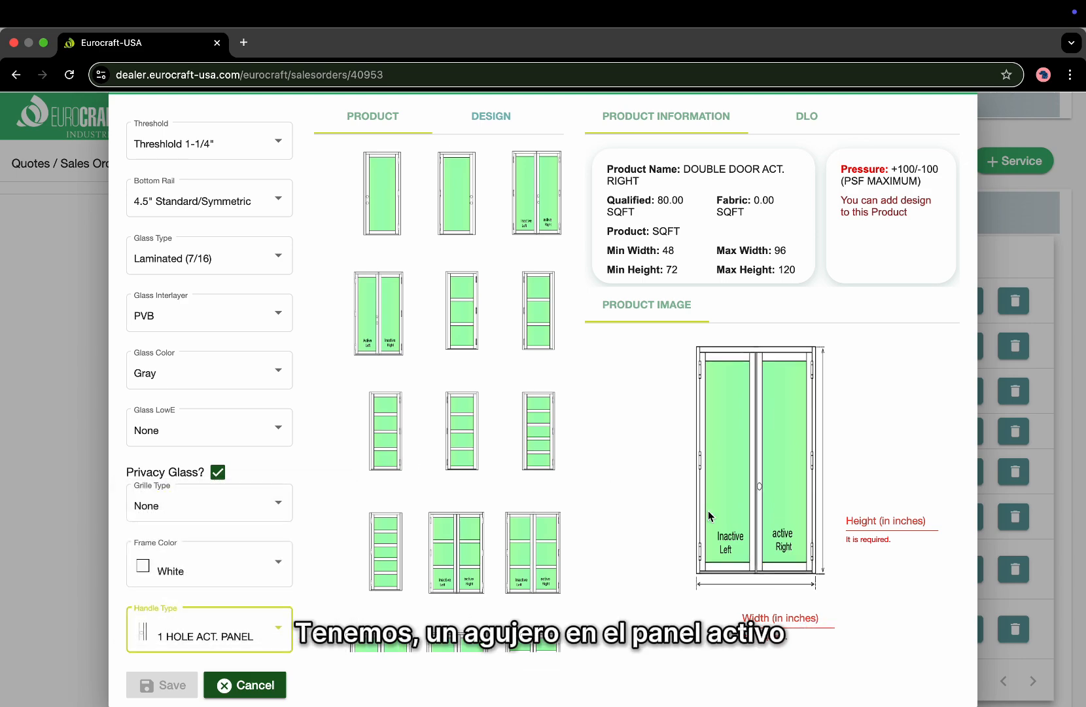
pyautogui.click(223, 639)
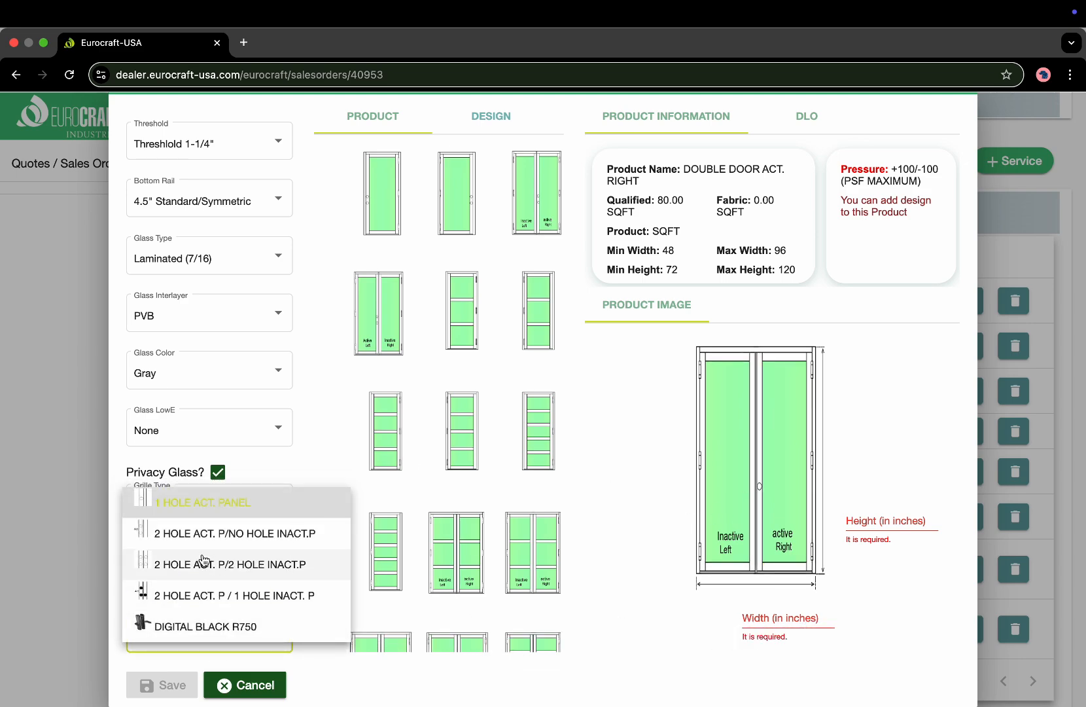
pyautogui.click(194, 531)
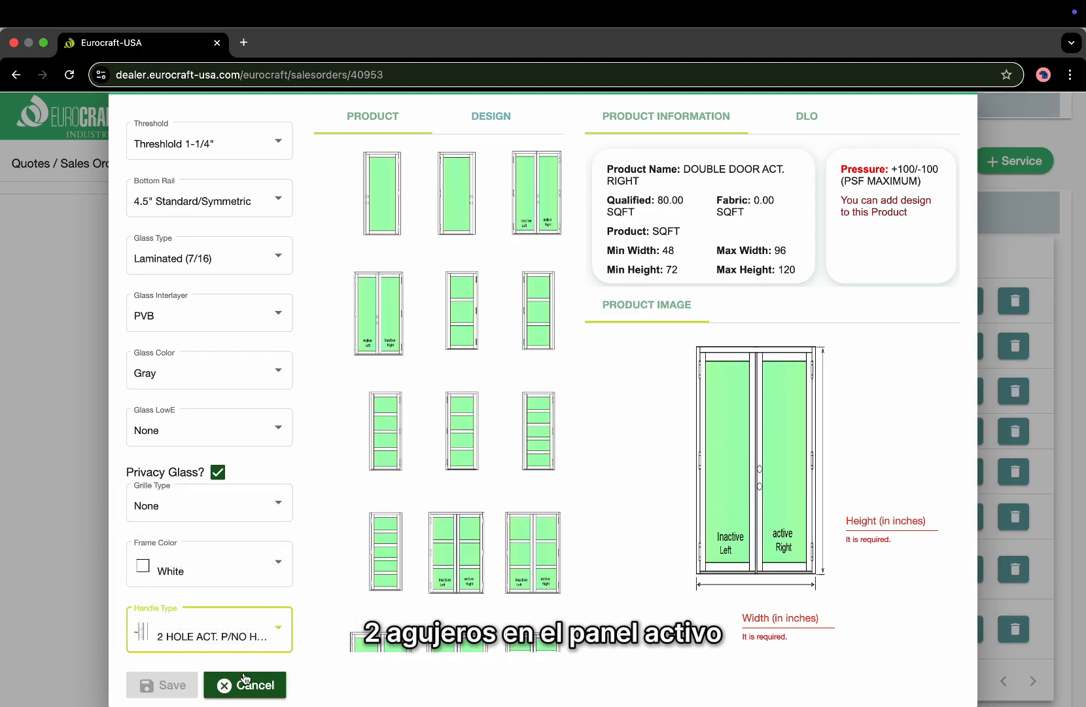
pyautogui.click(223, 634)
# Compare the remaining handle types, then settle on 2 HOLE ACT. P/NO HOLE INACT.P.
pyautogui.click(247, 561)
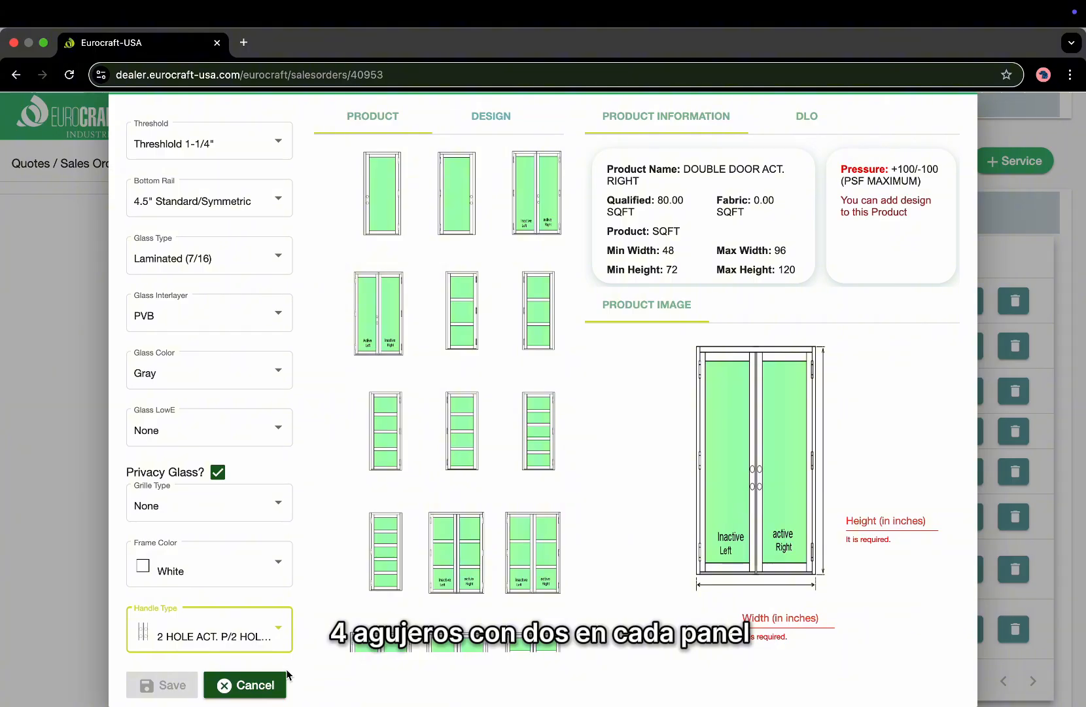
pyautogui.click(266, 635)
pyautogui.click(281, 590)
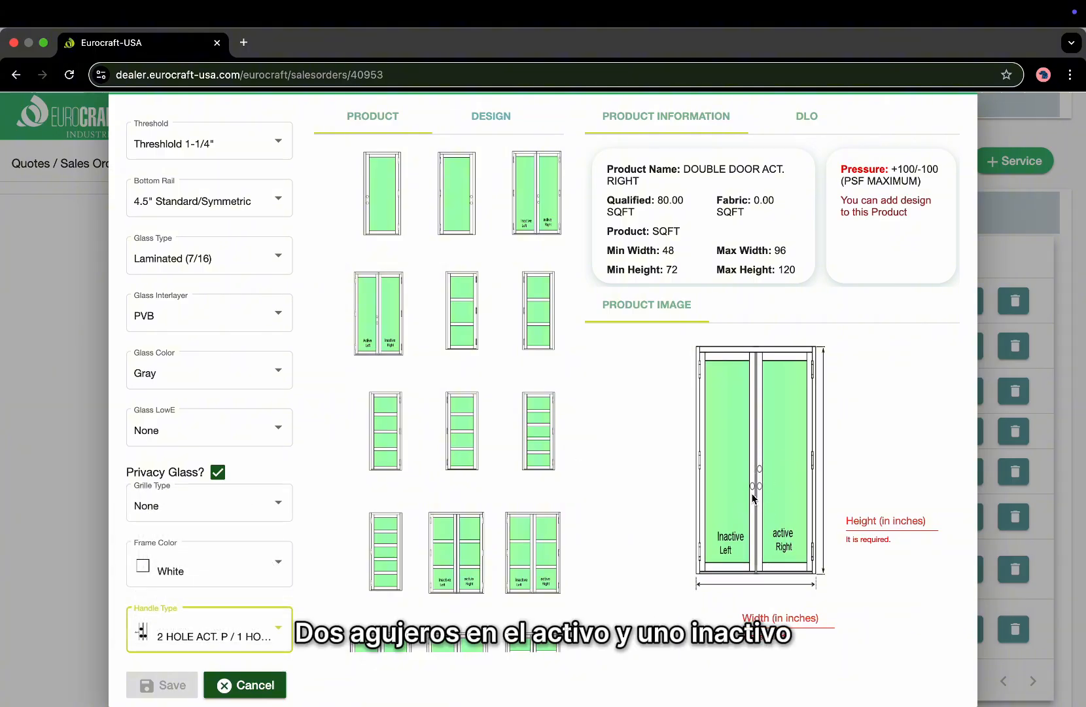
pyautogui.click(229, 632)
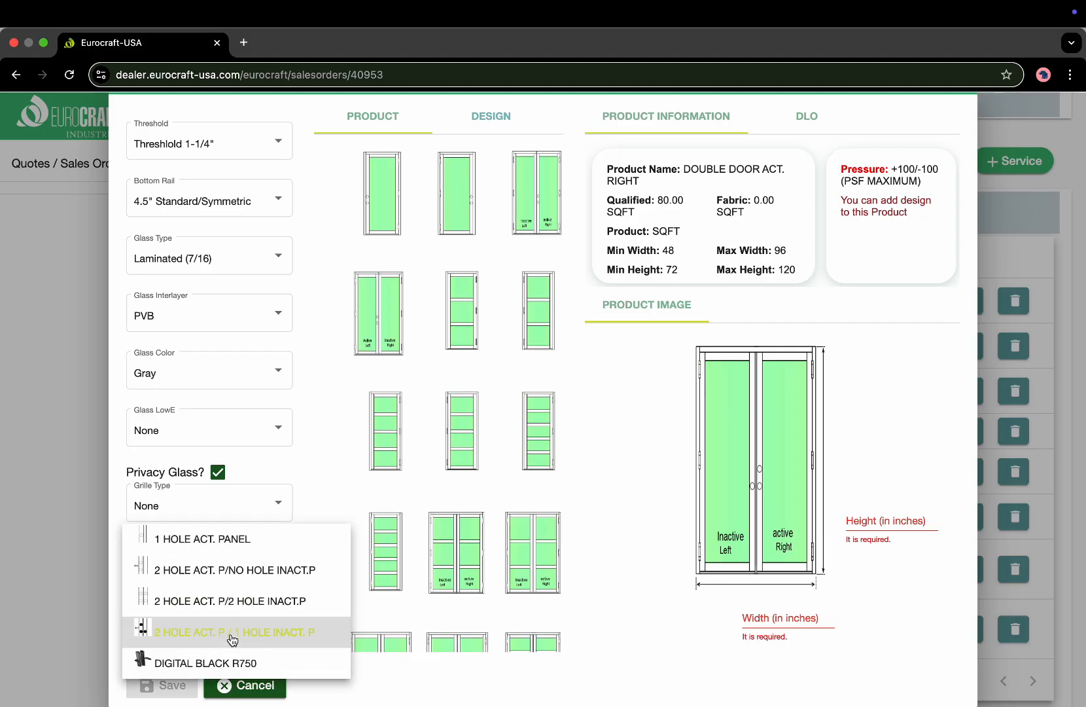
pyautogui.click(244, 662)
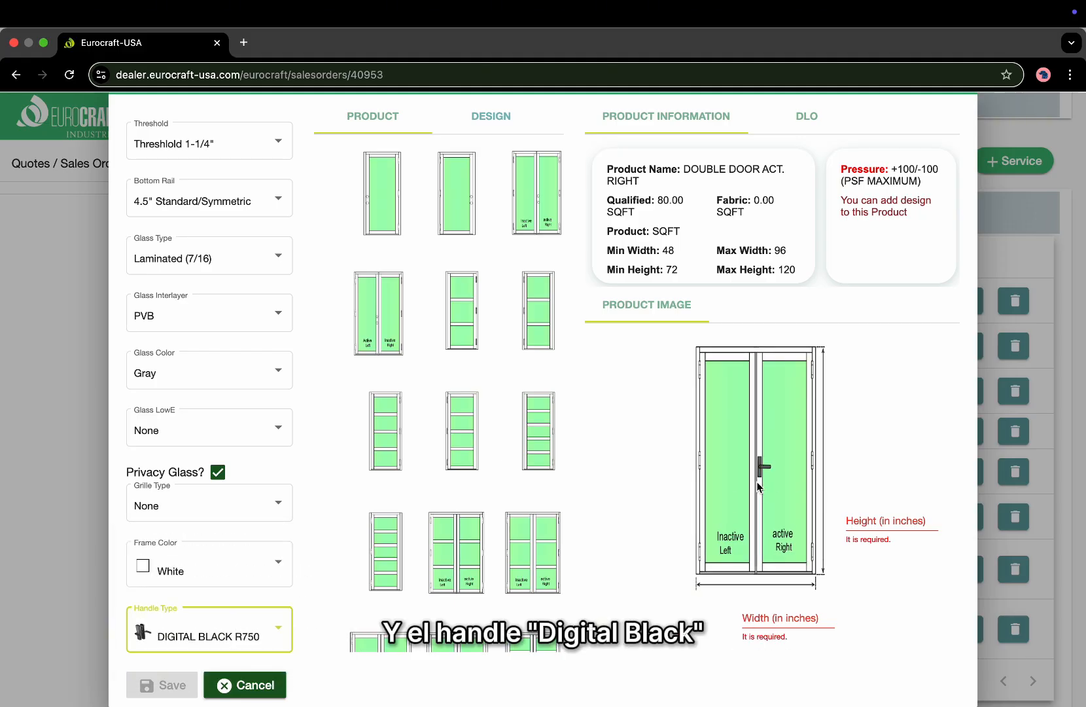
pyautogui.click(226, 638)
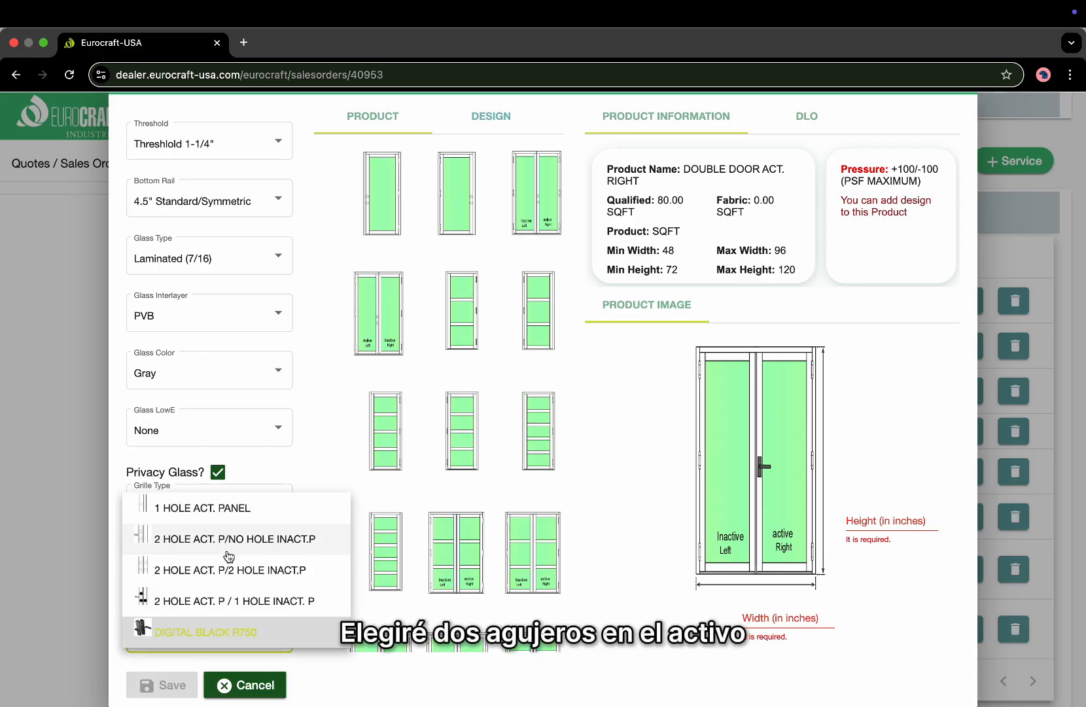
pyautogui.click(210, 542)
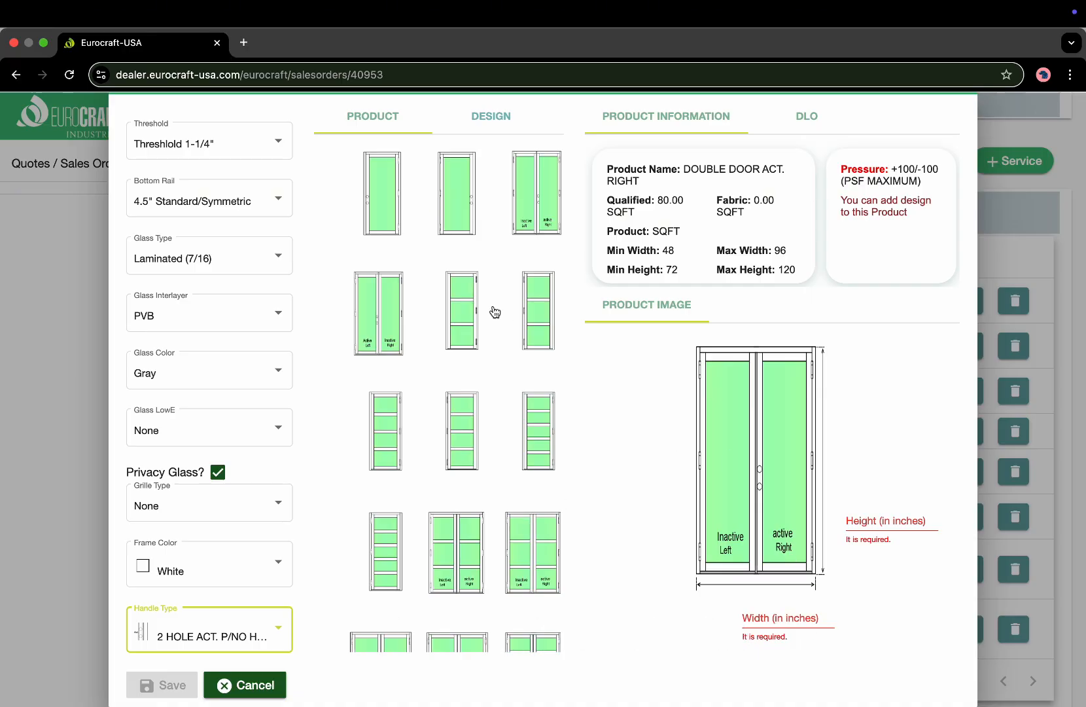
pyautogui.scroll(1, 496, 311)
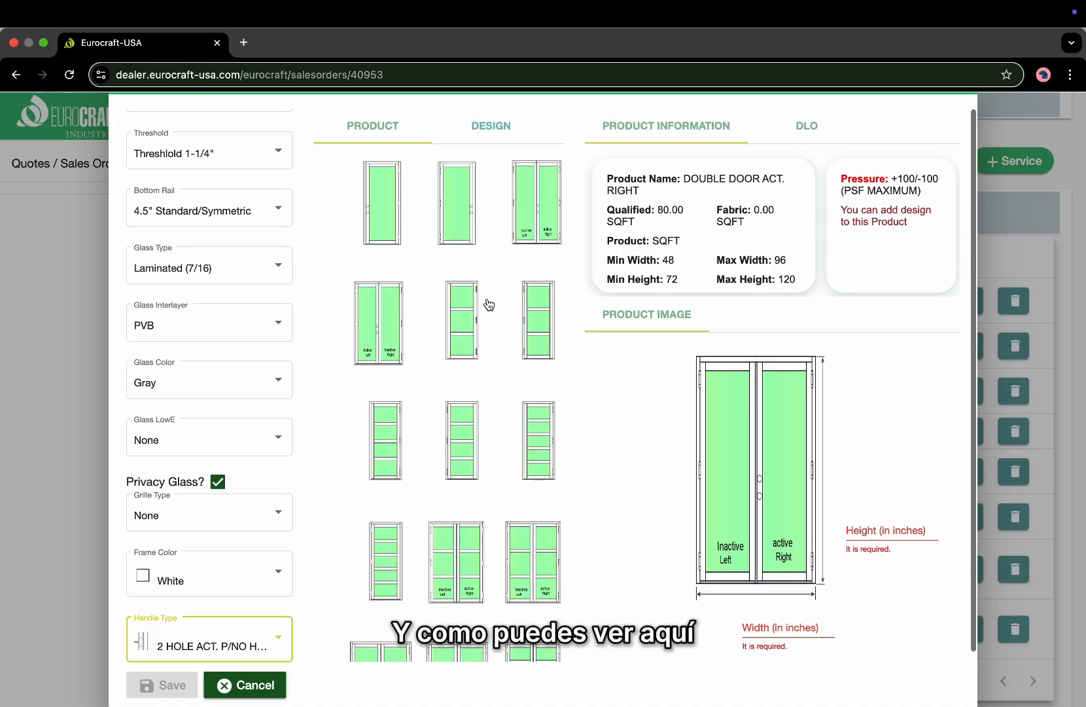
# Browse the decorative door designs and pick KD042.
pyautogui.click(492, 127)
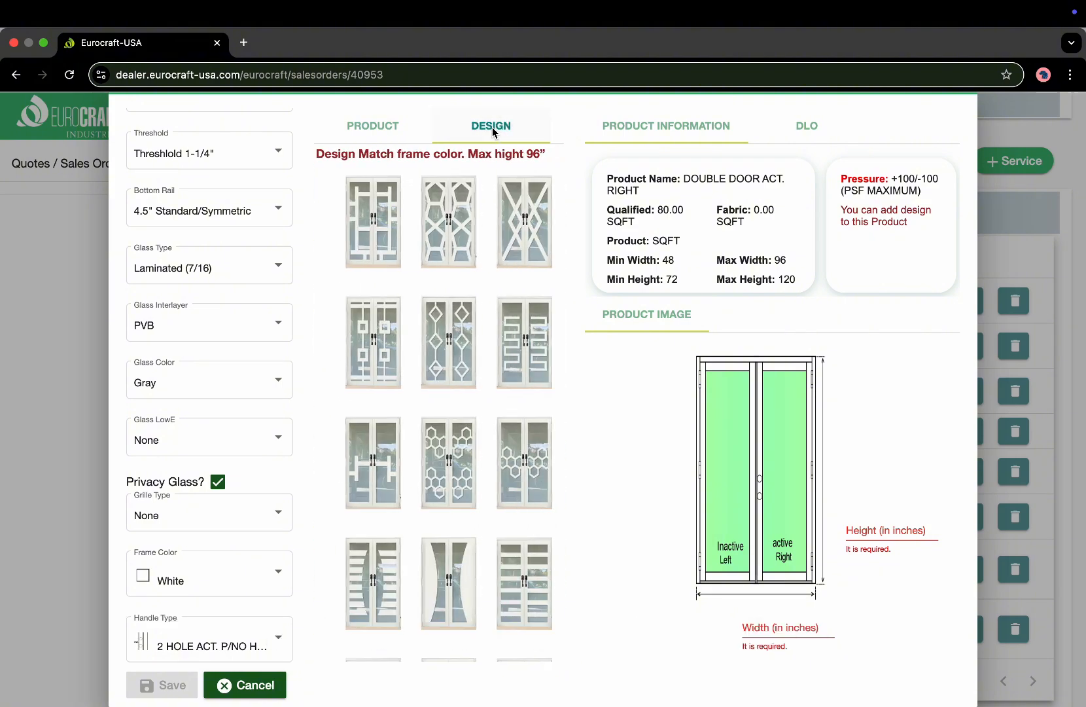
pyautogui.scroll(-2, 468, 370)
pyautogui.scroll(-8, 469, 370)
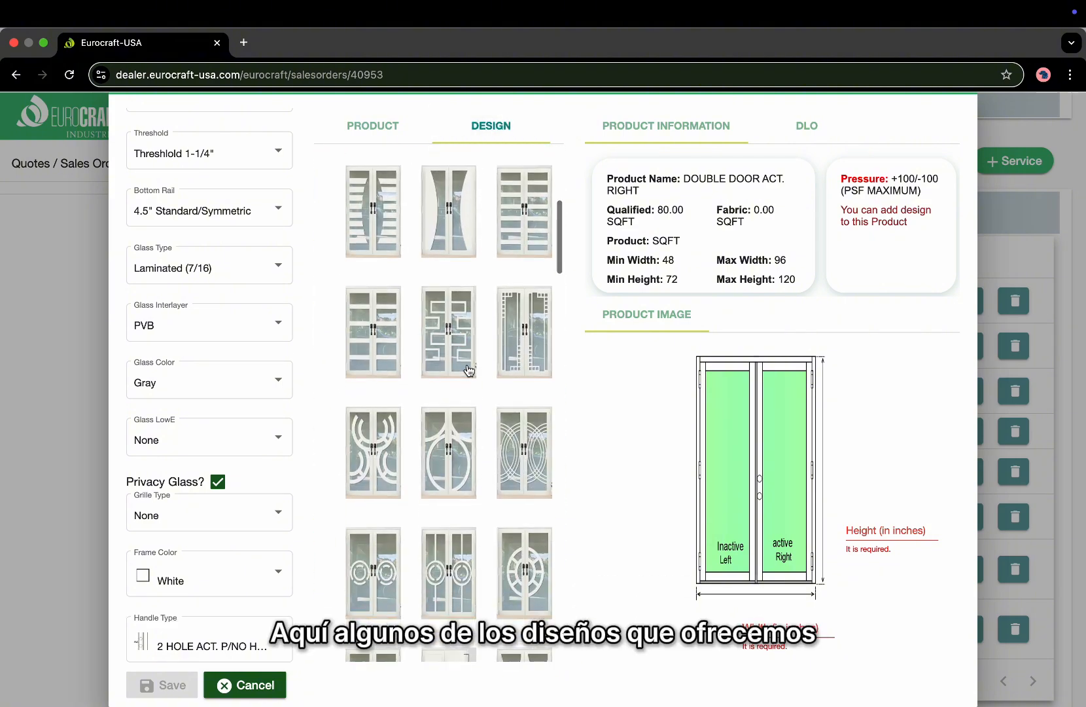
pyautogui.scroll(-10, 468, 355)
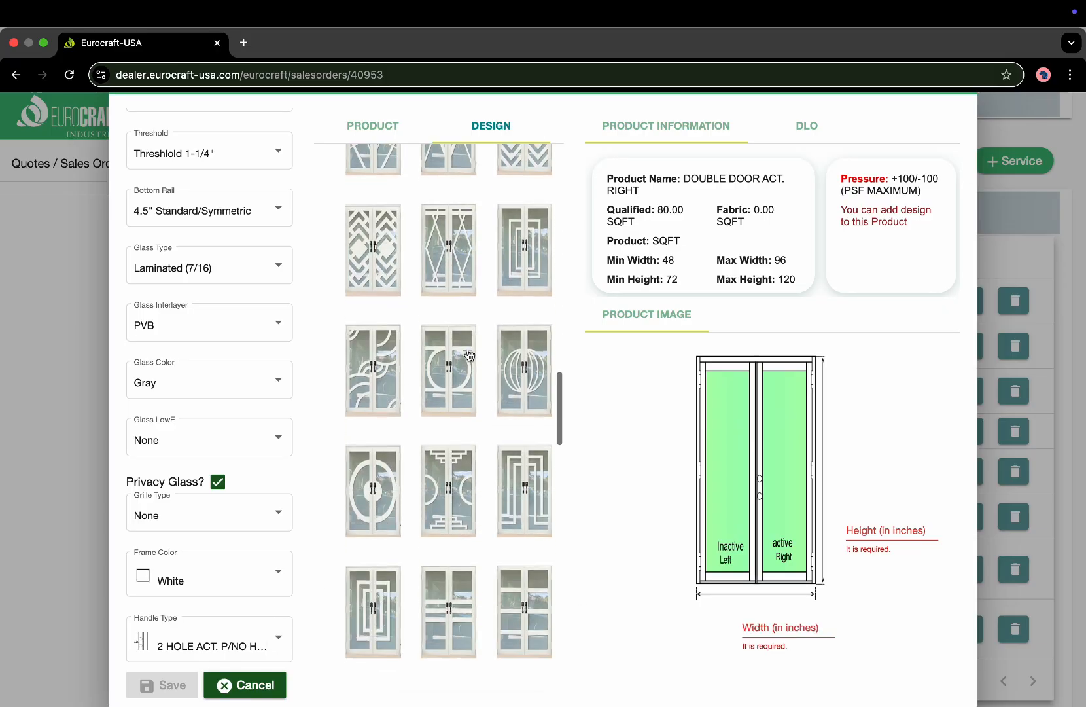
pyautogui.scroll(-8, 468, 354)
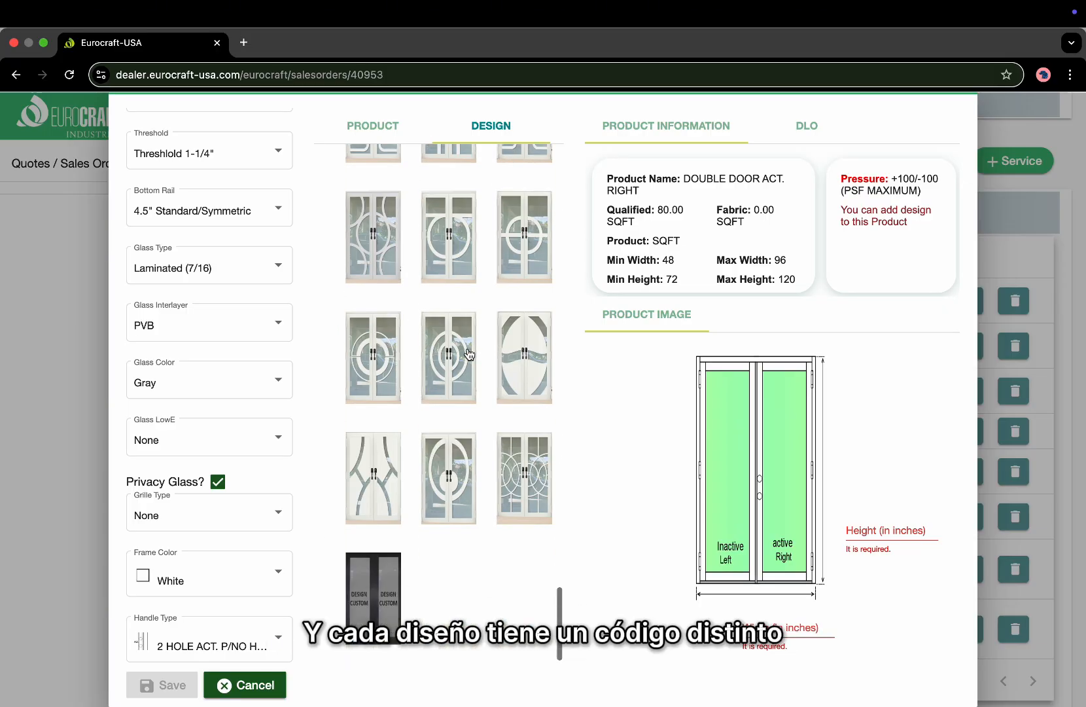
pyautogui.scroll(5, 468, 354)
pyautogui.scroll(15, 468, 354)
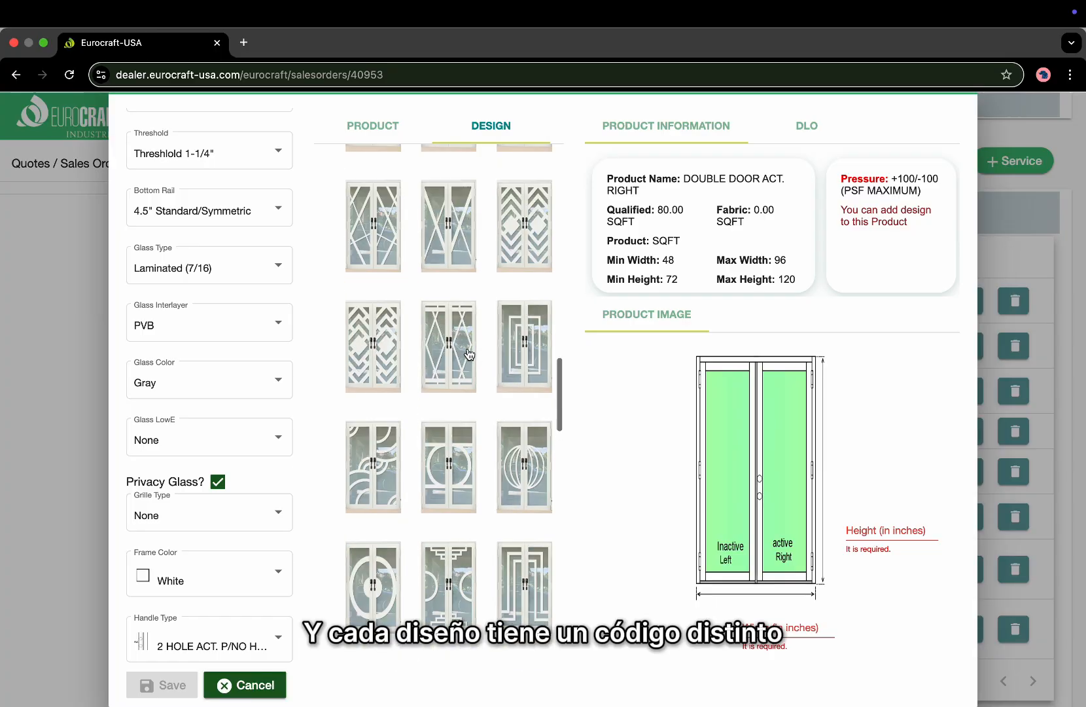
pyautogui.scroll(4, 468, 354)
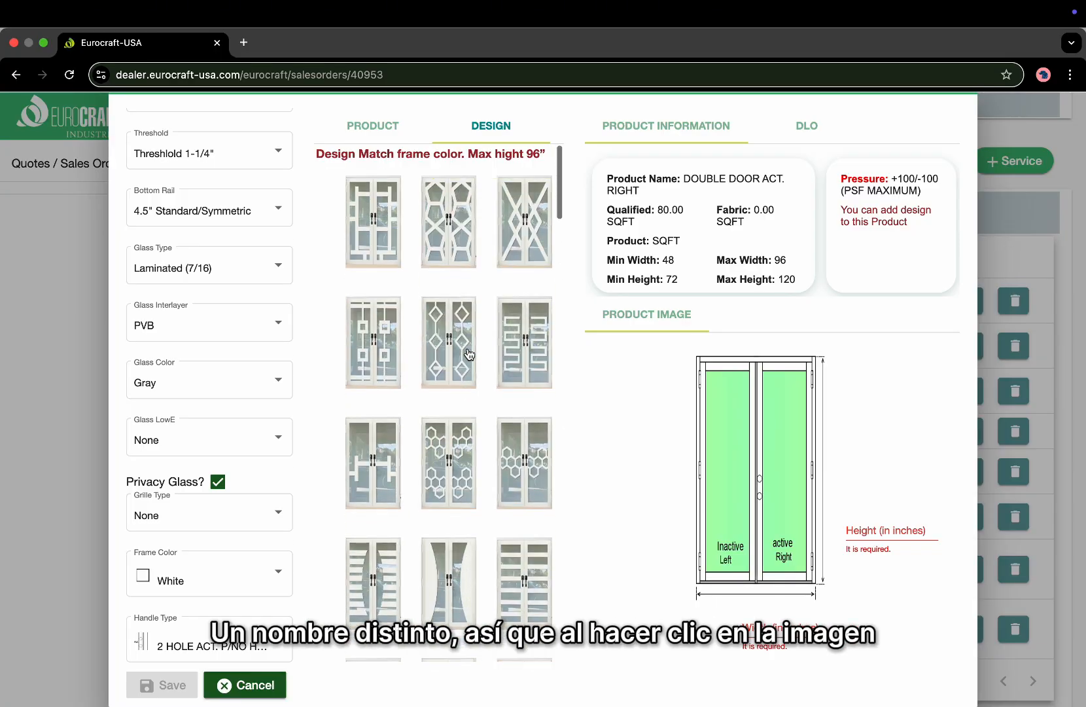
pyautogui.click(371, 226)
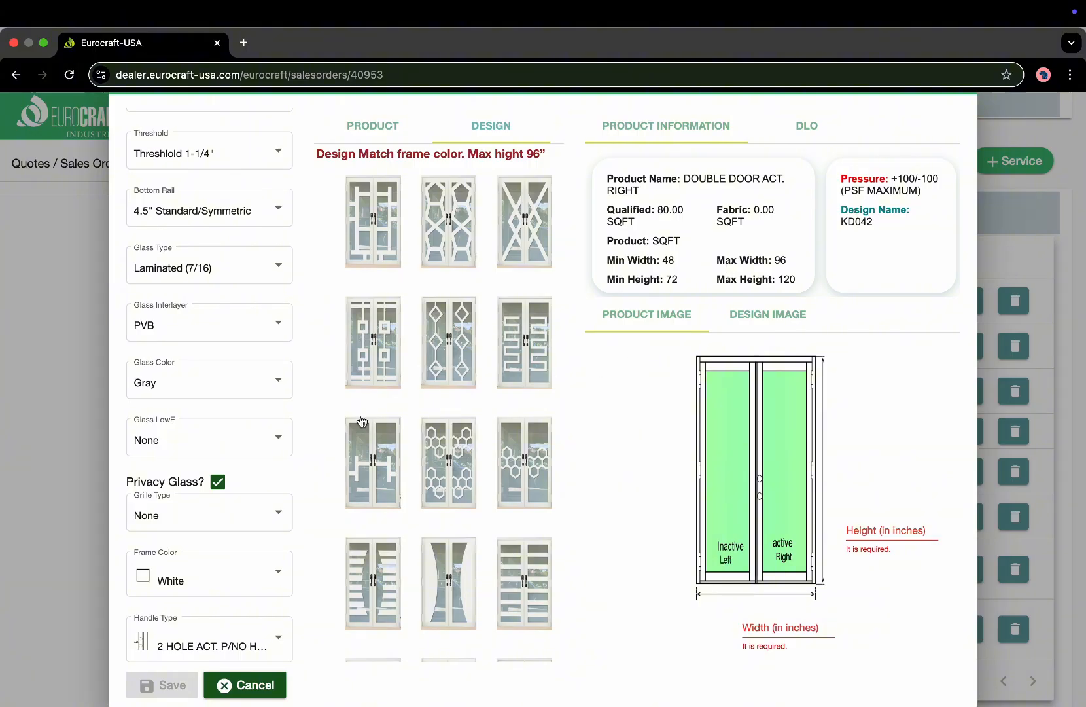
# Try the custom design option, then switch the design back to KD042.
pyautogui.scroll(-1, 326, 455)
pyautogui.scroll(-15, 466, 482)
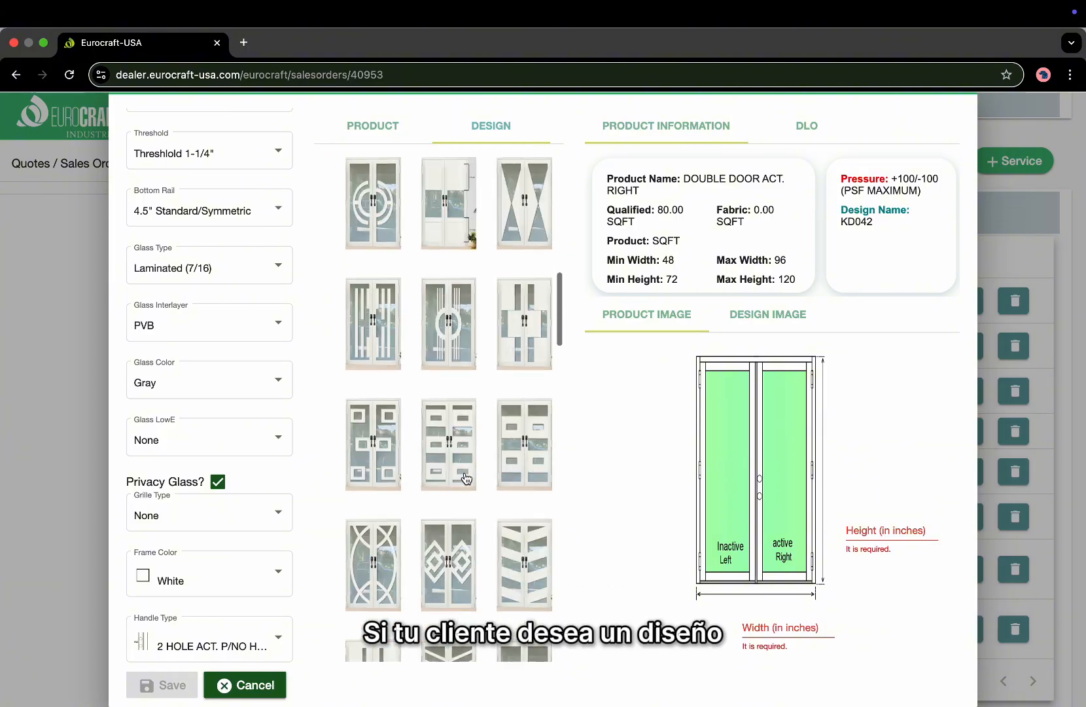
pyautogui.scroll(-15, 467, 479)
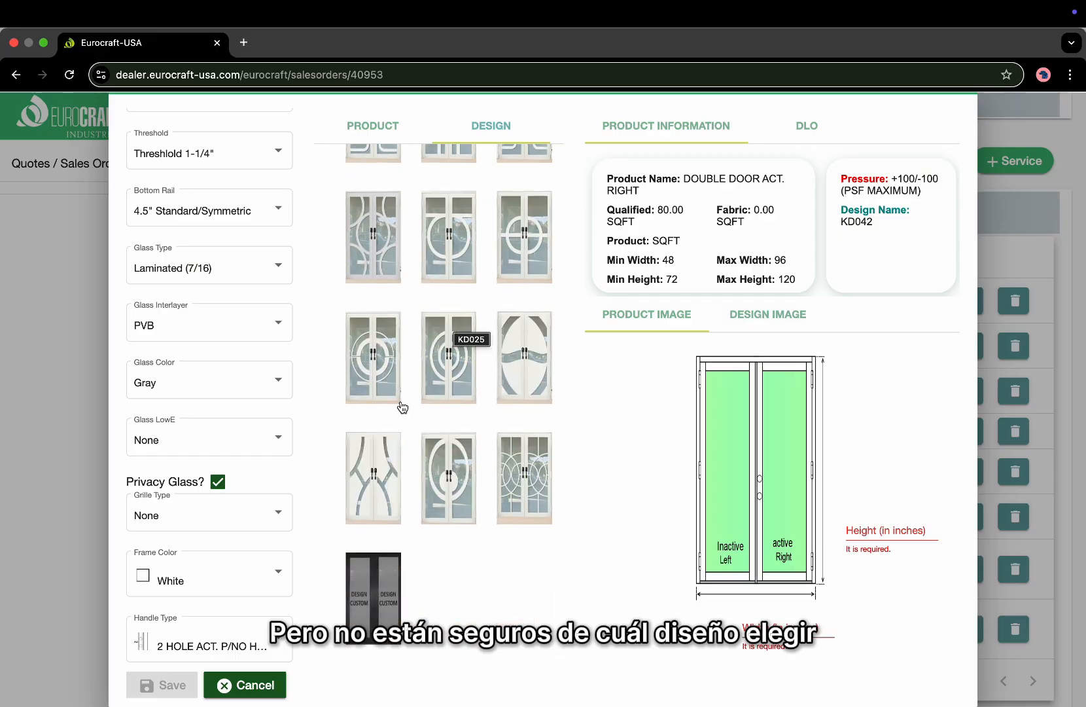
pyautogui.click(376, 609)
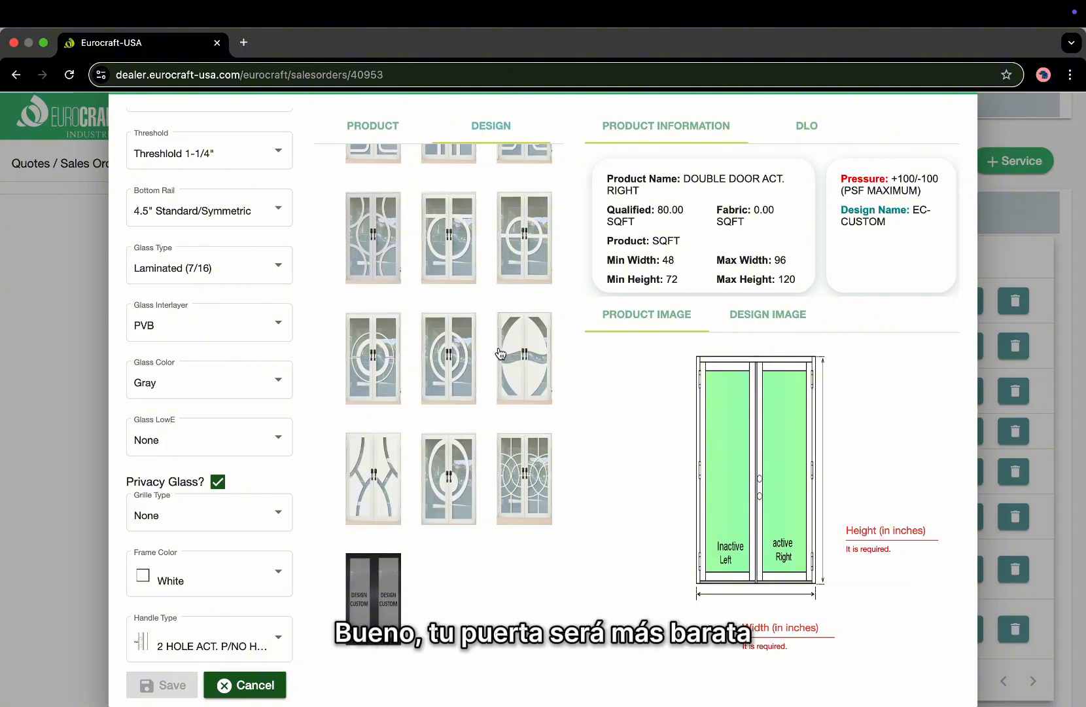
pyautogui.scroll(5, 500, 354)
pyautogui.scroll(5, 500, 354)
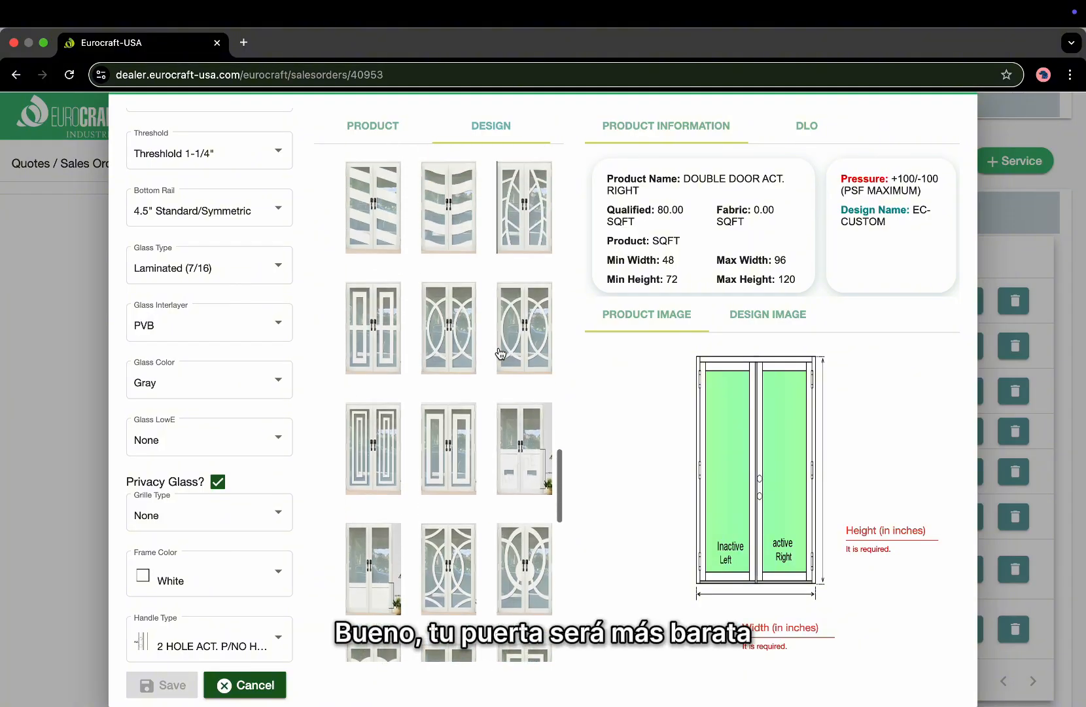
pyautogui.scroll(5, 501, 354)
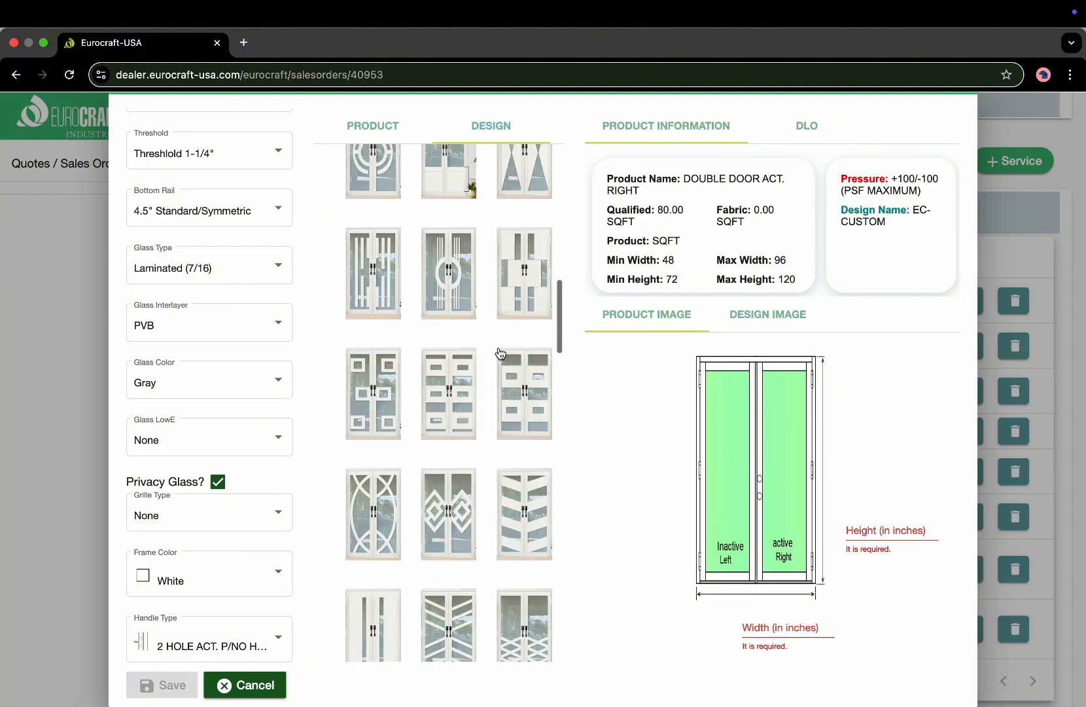
pyautogui.scroll(5, 501, 354)
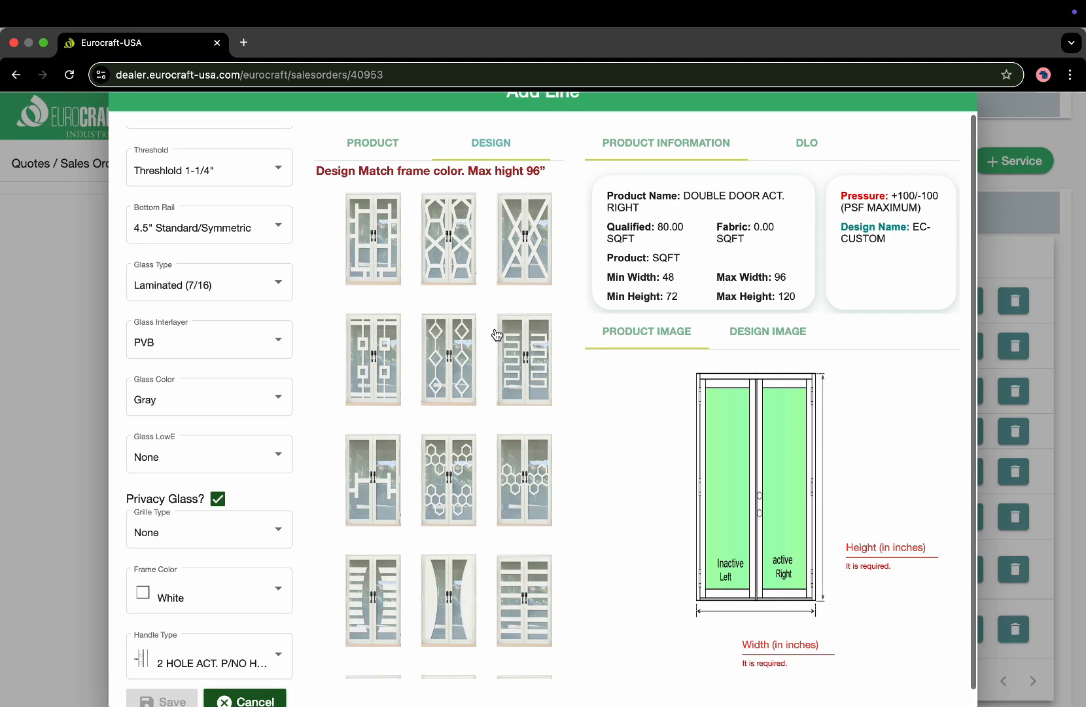
pyautogui.click(375, 255)
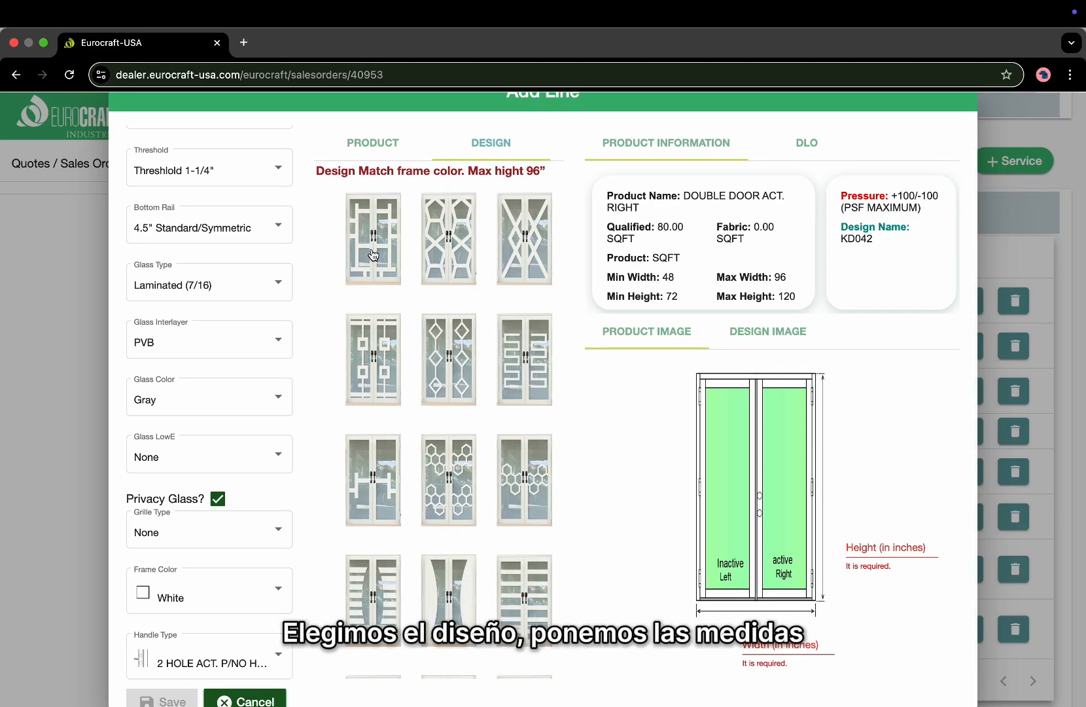
pyautogui.scroll(-1, 781, 598)
# Enter width 72 and height 80 and save the double door as line 9 at $3,604.36.
pyautogui.click(742, 651)
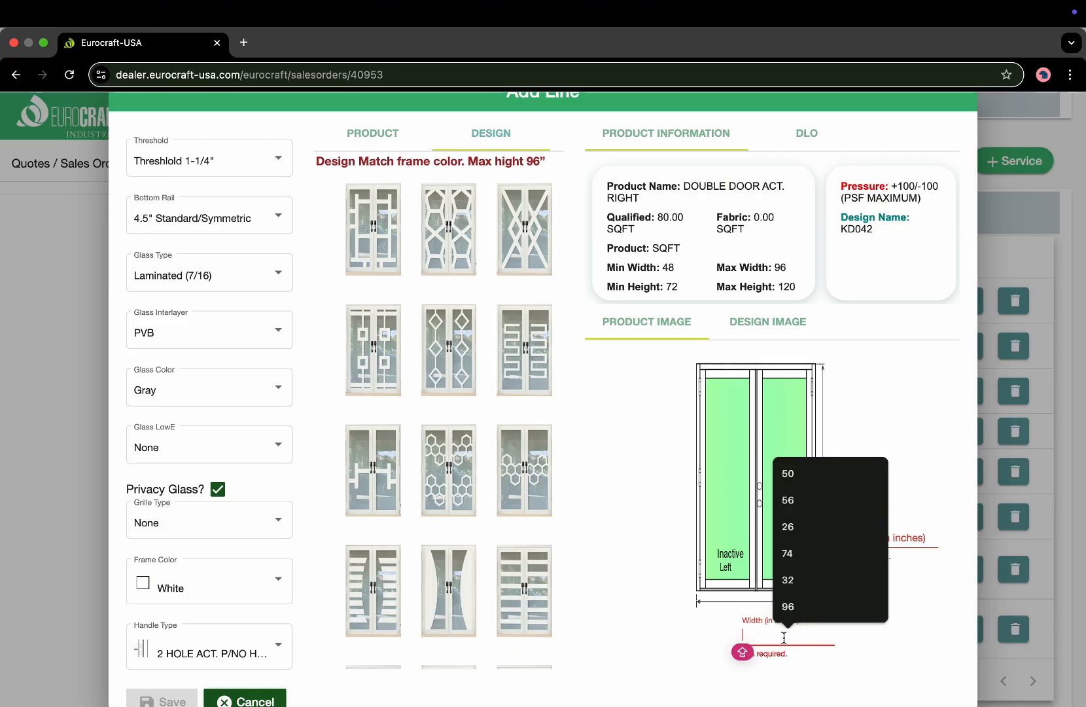
pyautogui.write('72')
pyautogui.click(888, 535)
pyautogui.write('80')
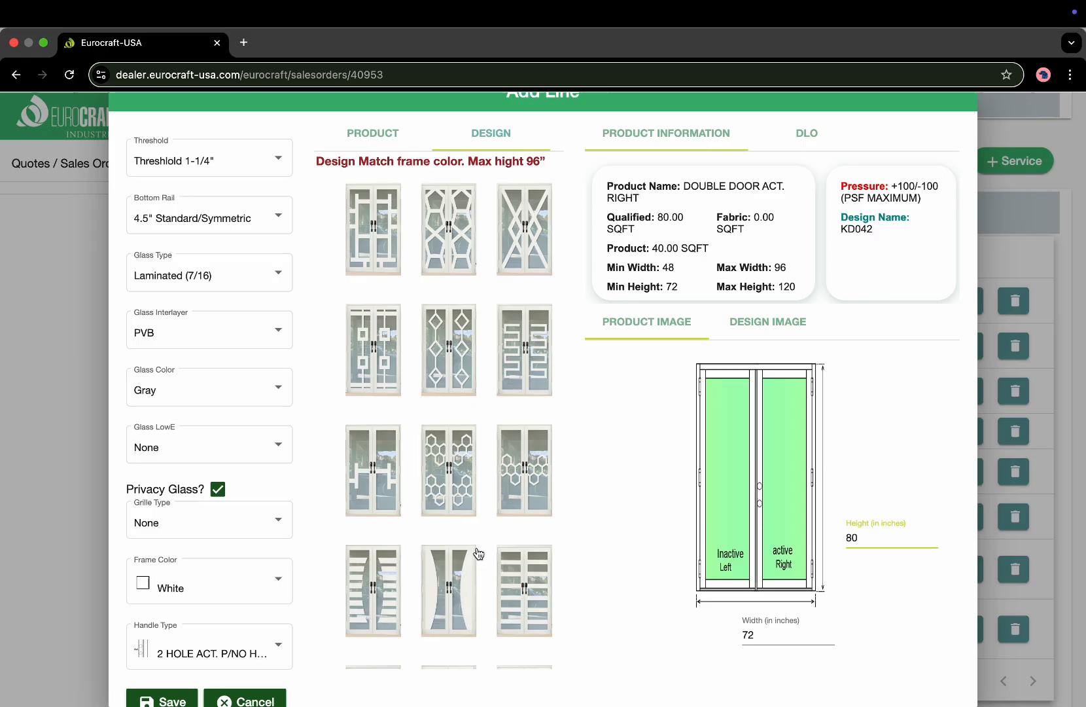
pyautogui.scroll(-4, 478, 553)
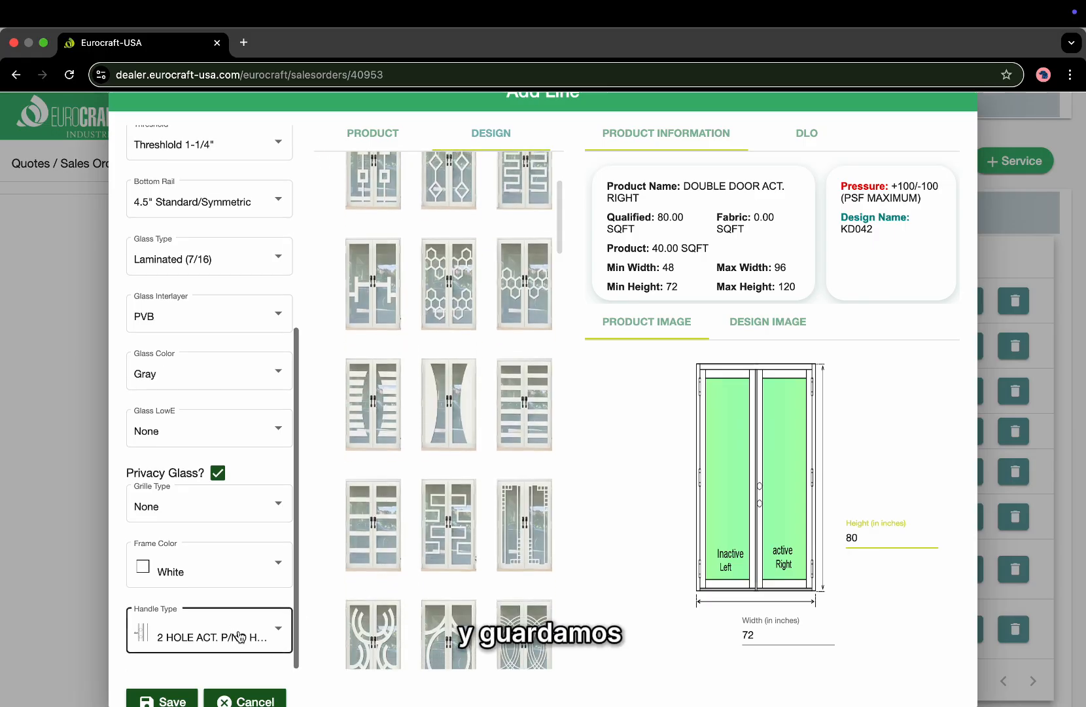
pyautogui.scroll(-2, 216, 667)
pyautogui.click(177, 686)
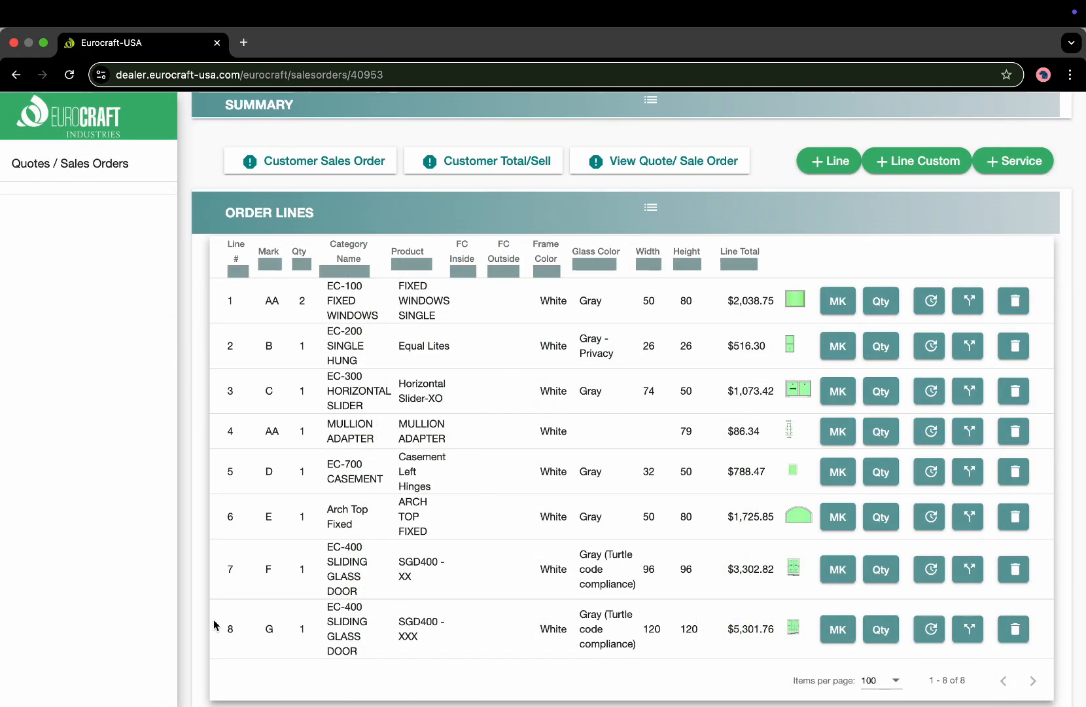
pyautogui.scroll(-3, 462, 591)
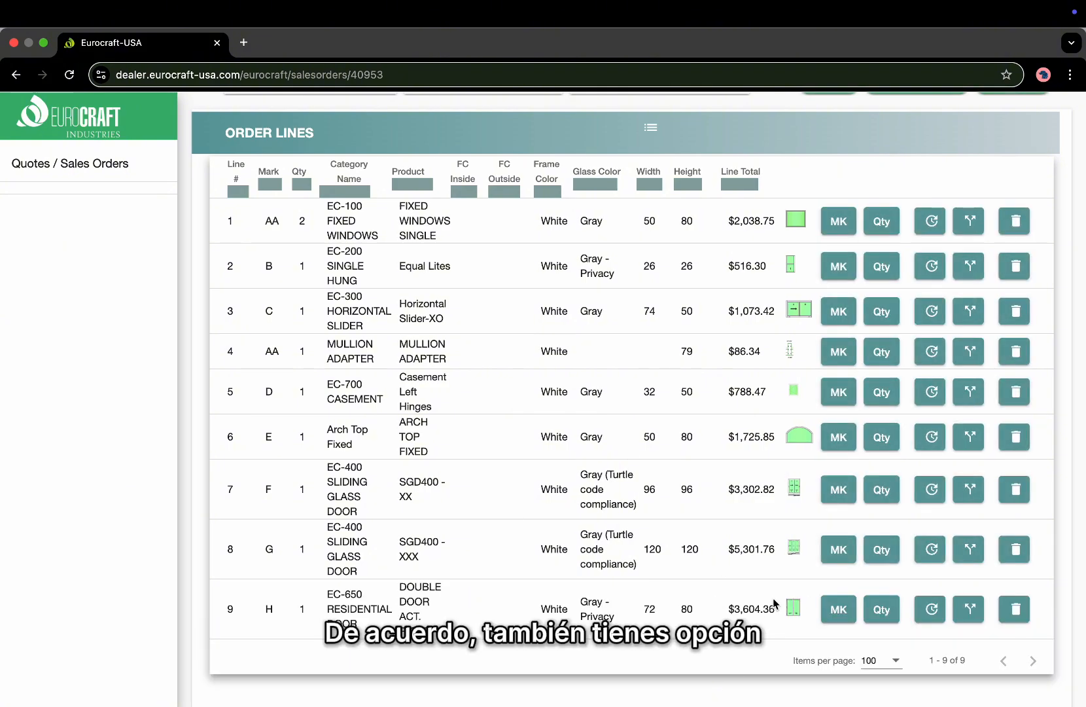
pyautogui.scroll(2, 776, 602)
# Start line I, quantity 1: ALUMINUM, RESIDENTIAL DOOR (AL), EC-650, 3 Point Lock (Interlock) / Transom.
pyautogui.click(837, 133)
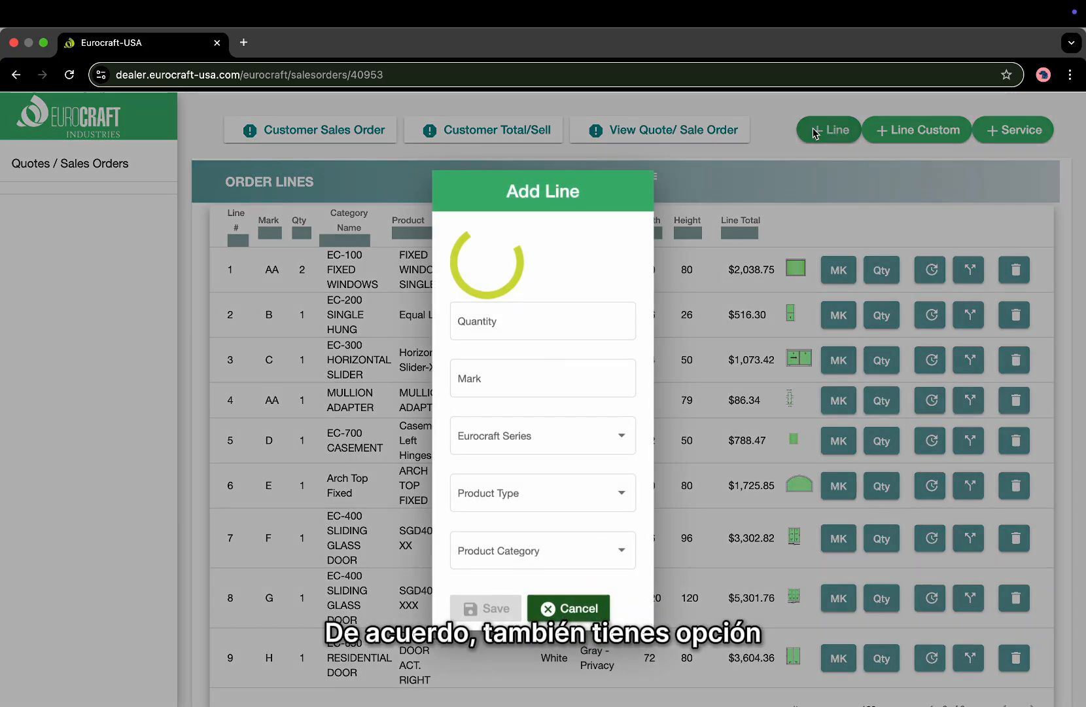
pyautogui.write('1')
pyautogui.press('Tab')
pyautogui.press('capslock')
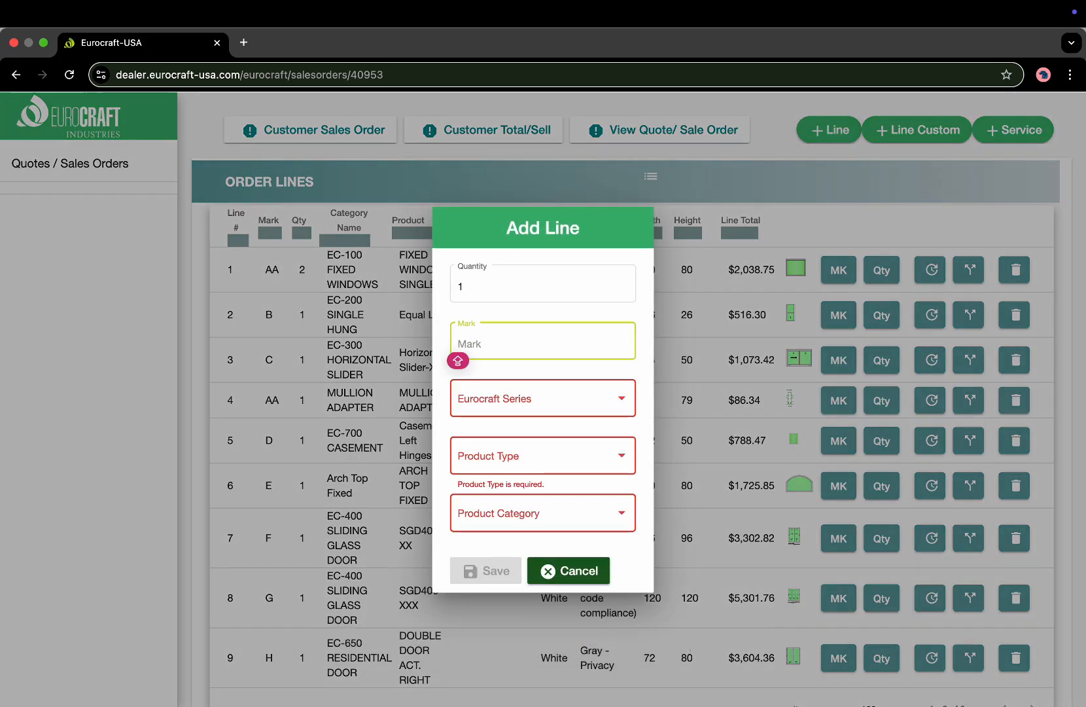
pyautogui.write('I')
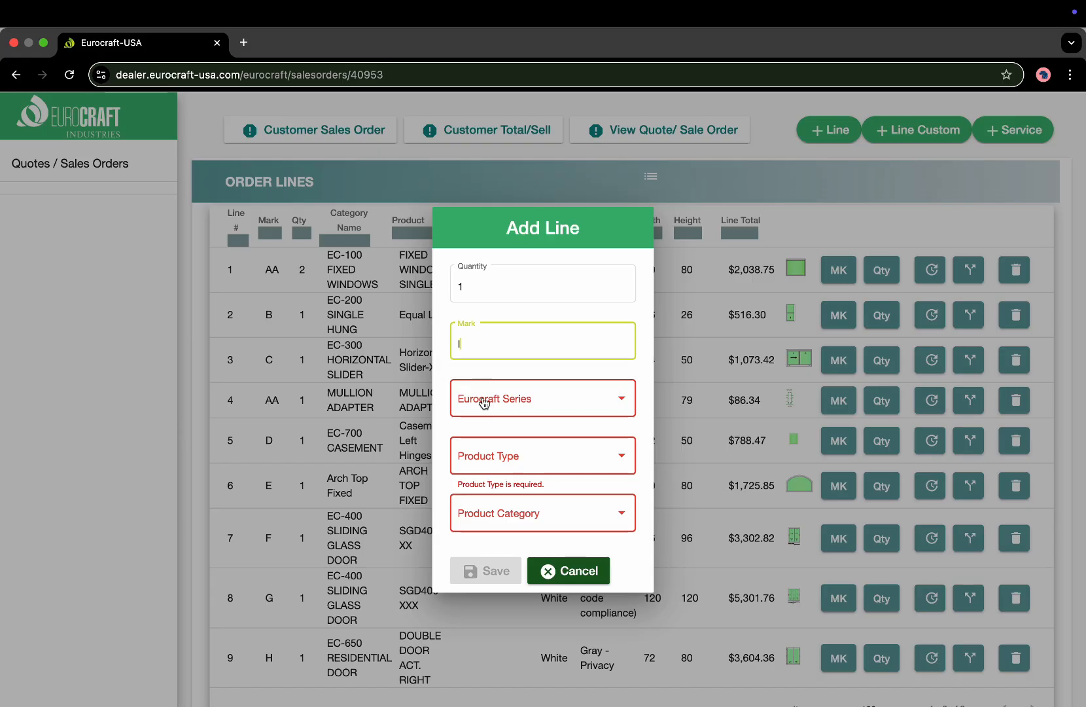
pyautogui.click(483, 396)
pyautogui.click(492, 402)
pyautogui.click(494, 451)
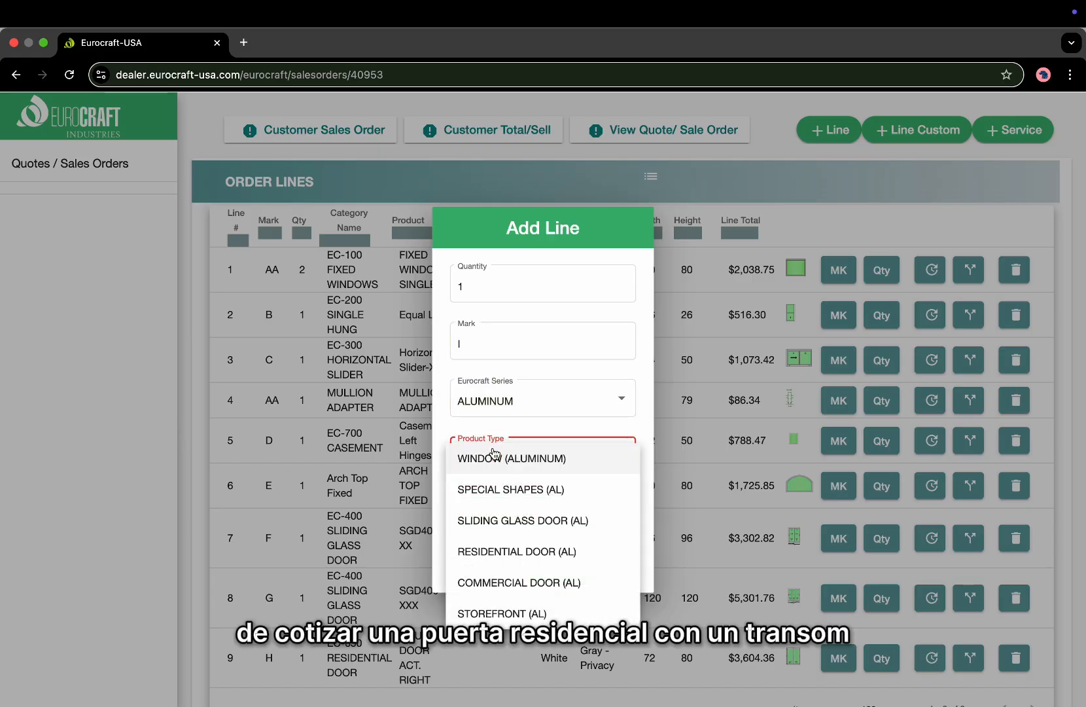
pyautogui.click(482, 552)
pyautogui.click(499, 511)
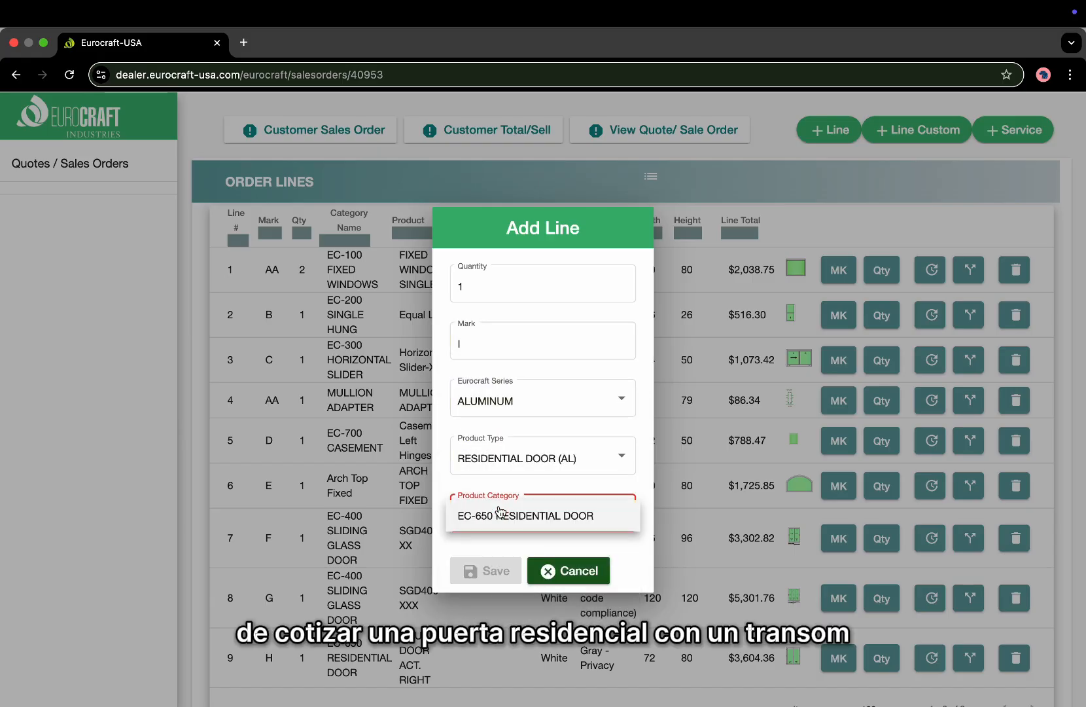
pyautogui.click(497, 514)
pyautogui.click(501, 493)
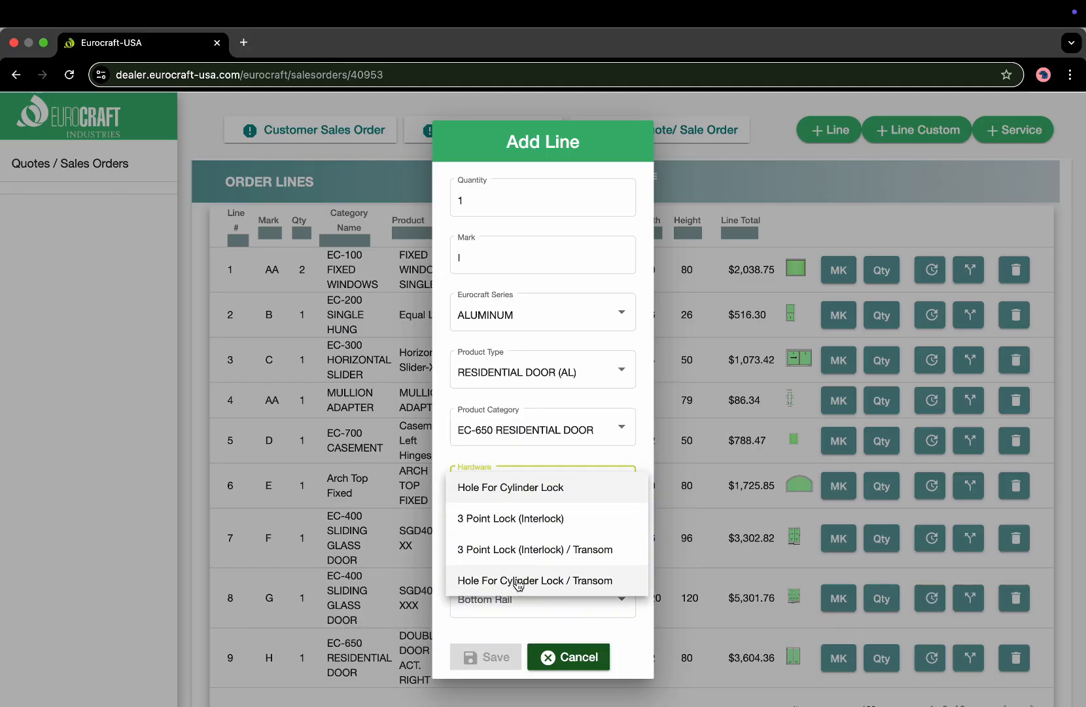
pyautogui.click(513, 551)
# Switch hardware to Hole For Cylinder Lock / Transom and choose the transom double door.
pyautogui.click(397, 266)
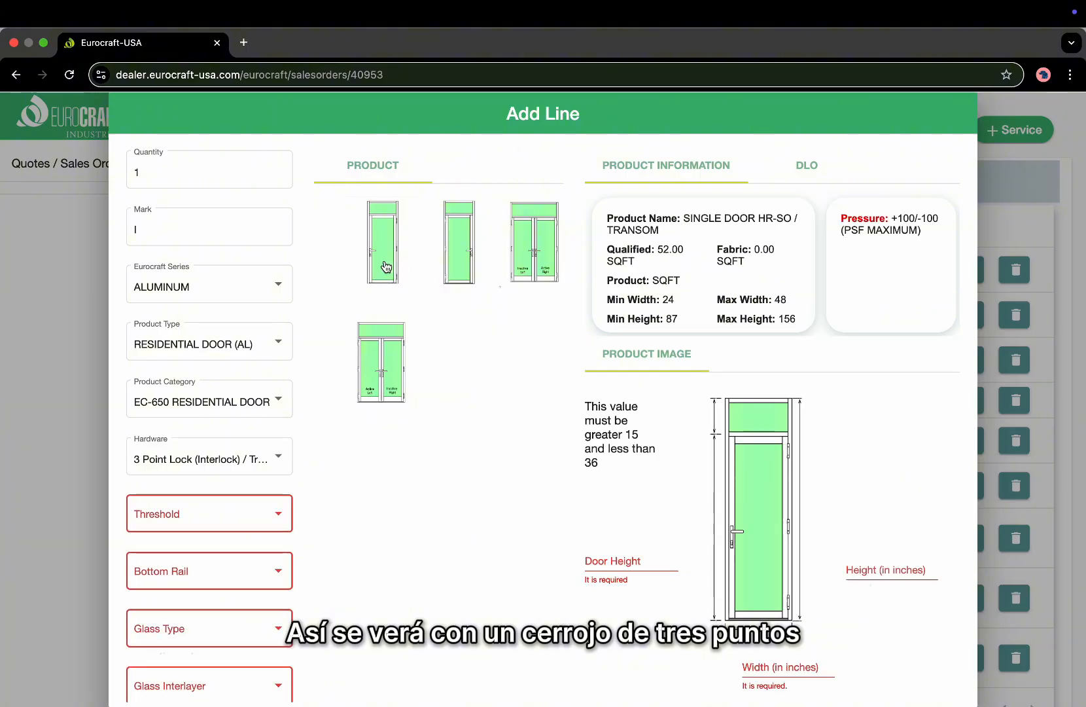
pyautogui.click(539, 248)
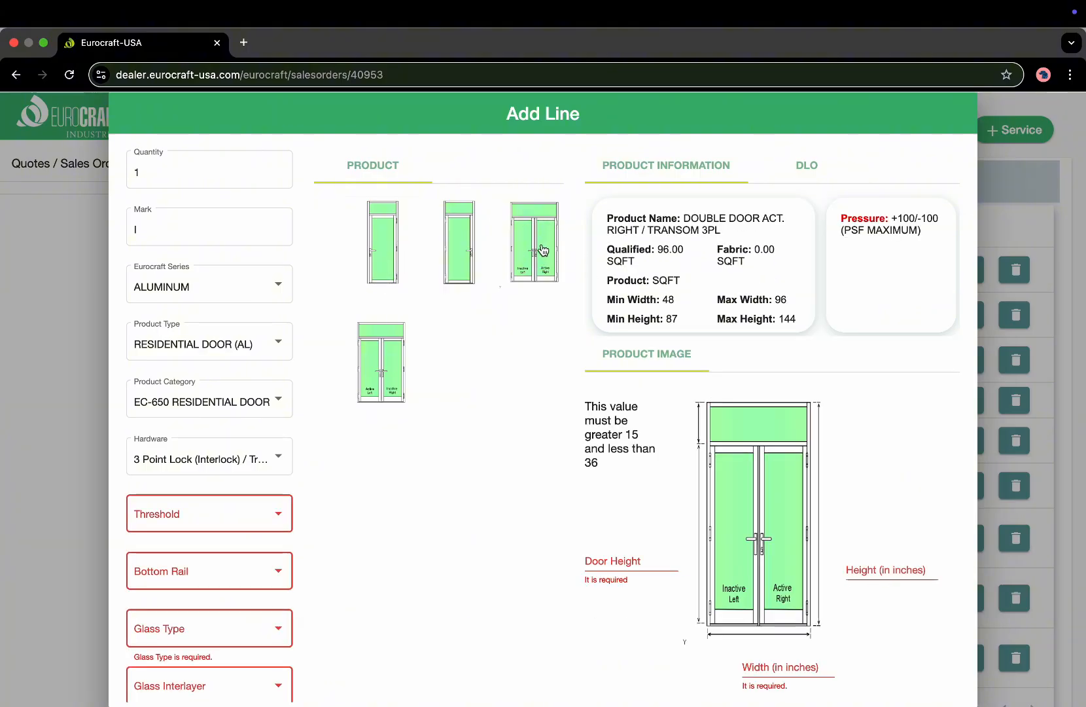
pyautogui.click(198, 461)
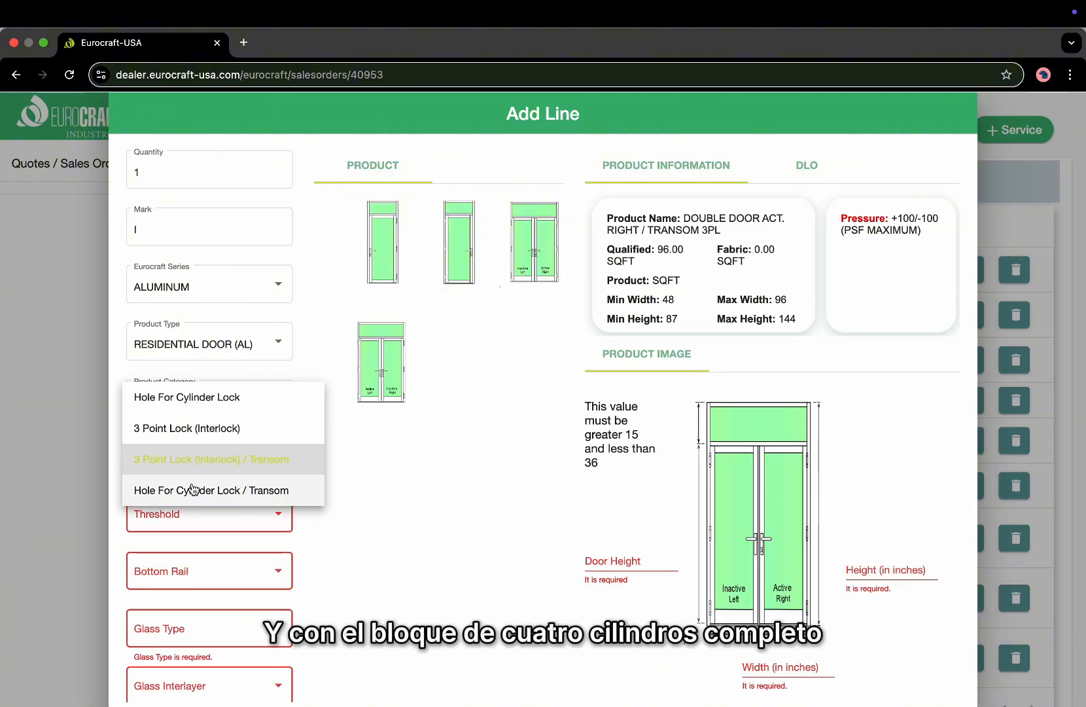
pyautogui.click(195, 489)
pyautogui.click(531, 262)
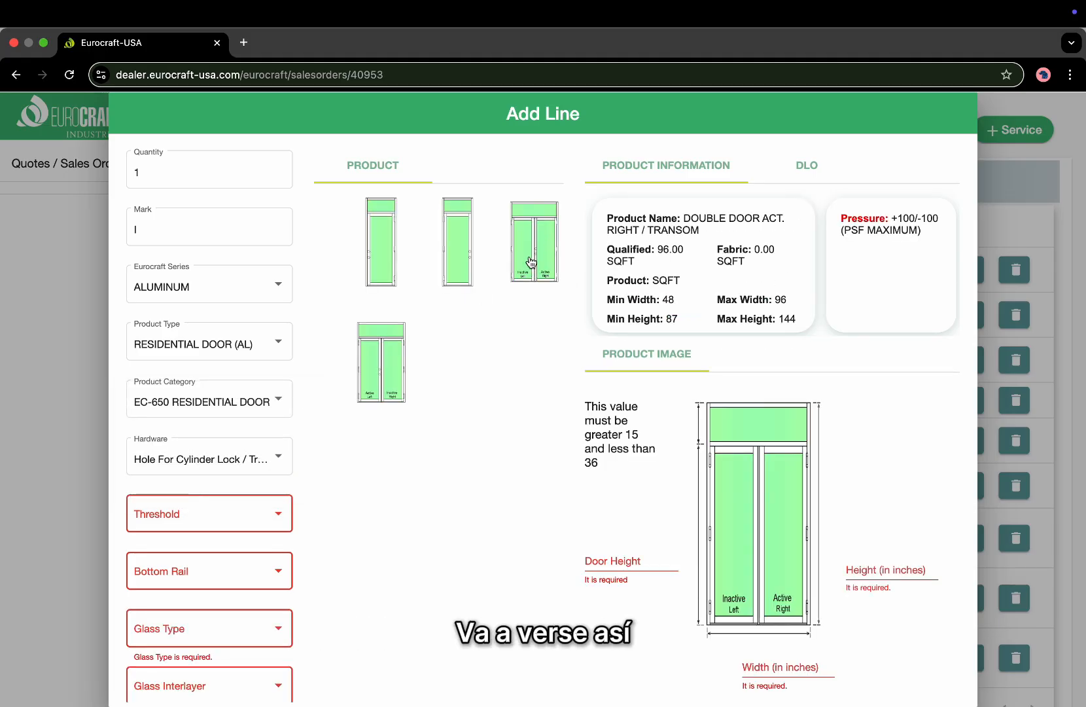
pyautogui.click(456, 259)
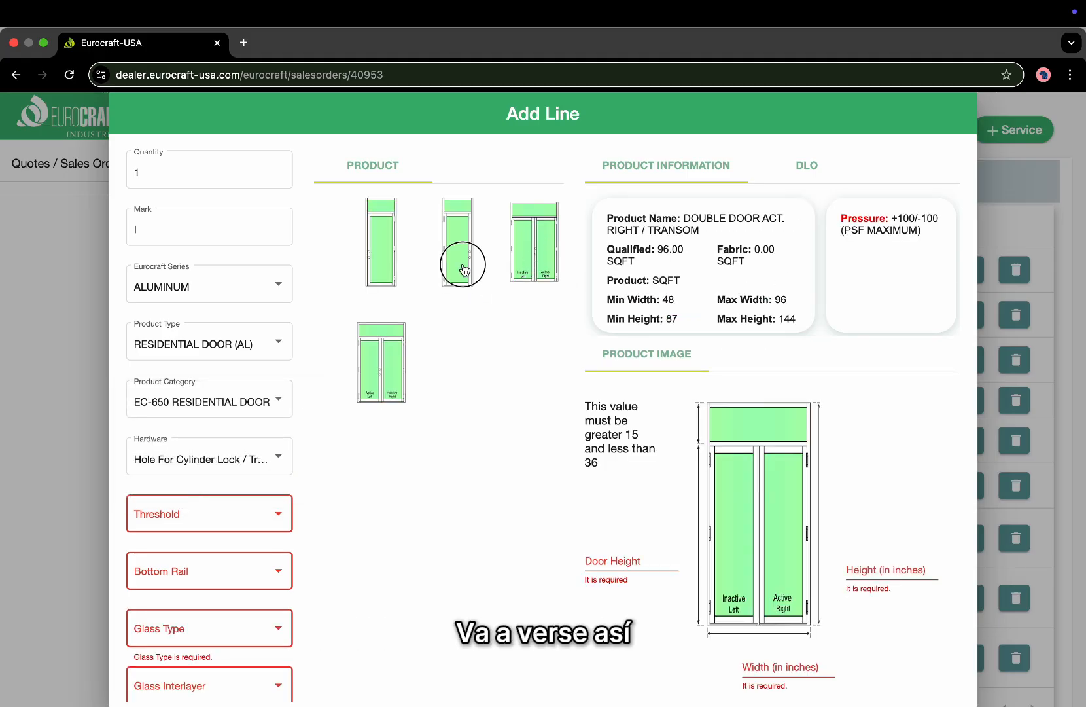
pyautogui.click(384, 256)
pyautogui.scroll(-1, 538, 426)
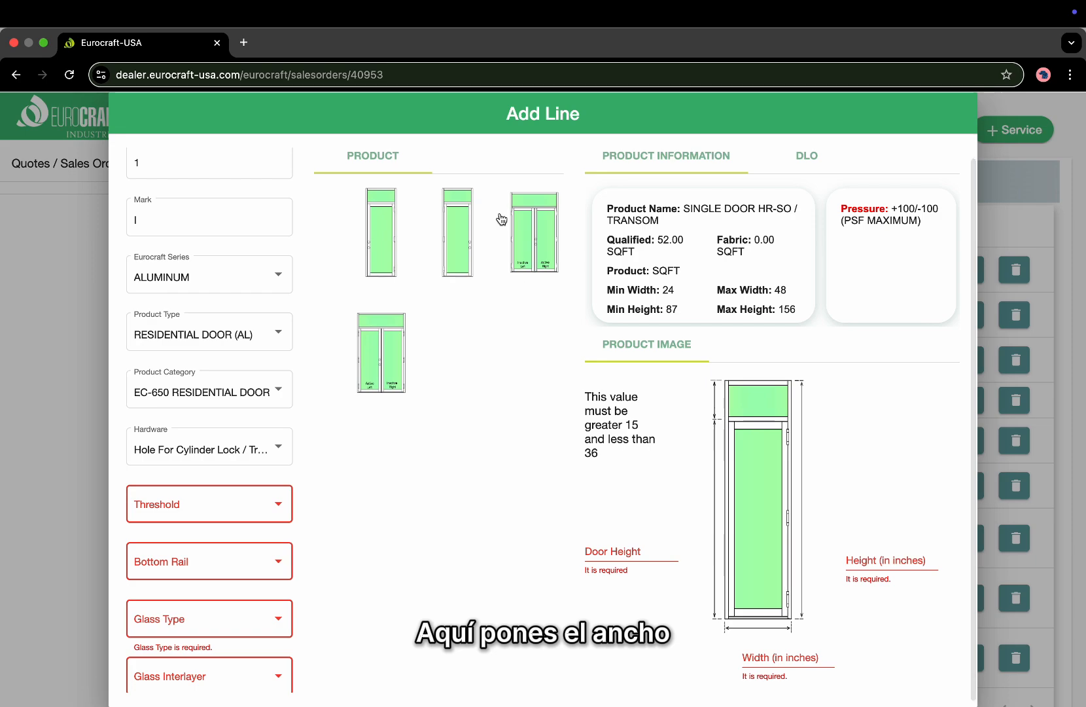
pyautogui.click(532, 226)
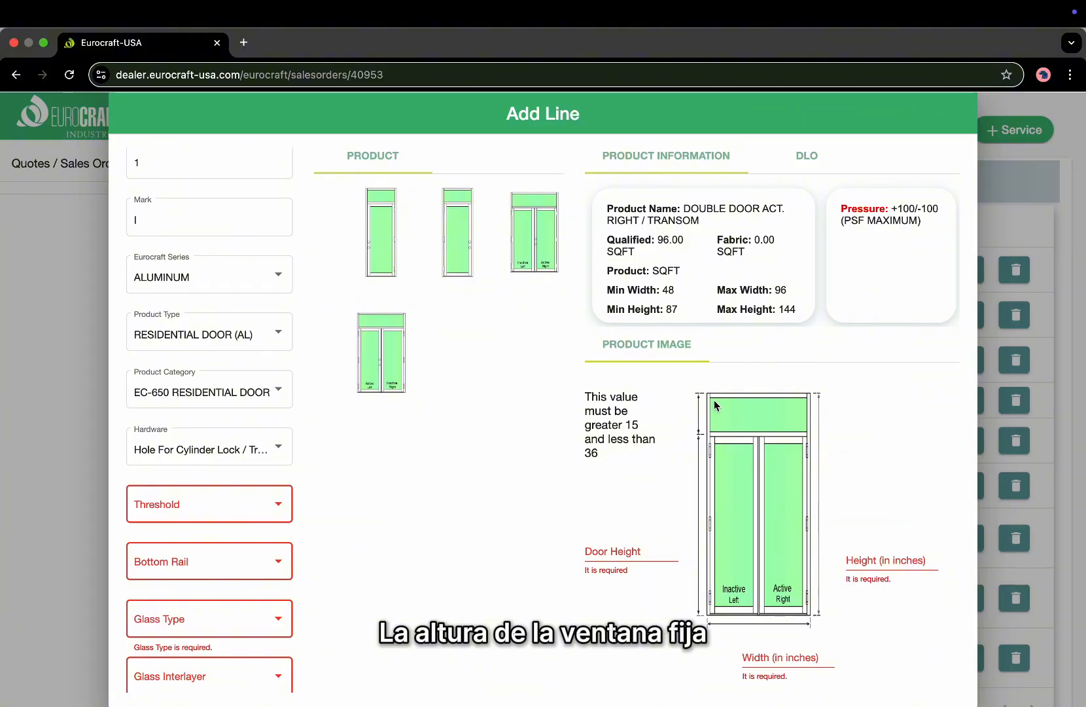
# Review the form, then cancel the unfinished transom door line without saving.
pyautogui.scroll(-1, 470, 521)
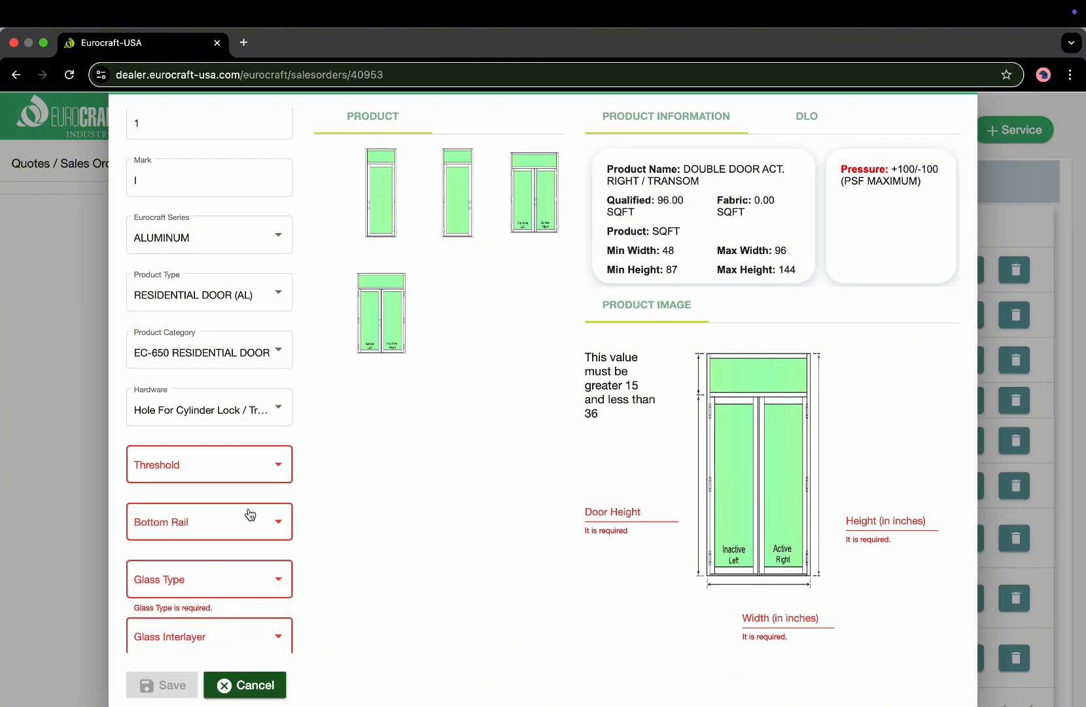
pyautogui.scroll(-3, 248, 514)
pyautogui.scroll(-2, 250, 515)
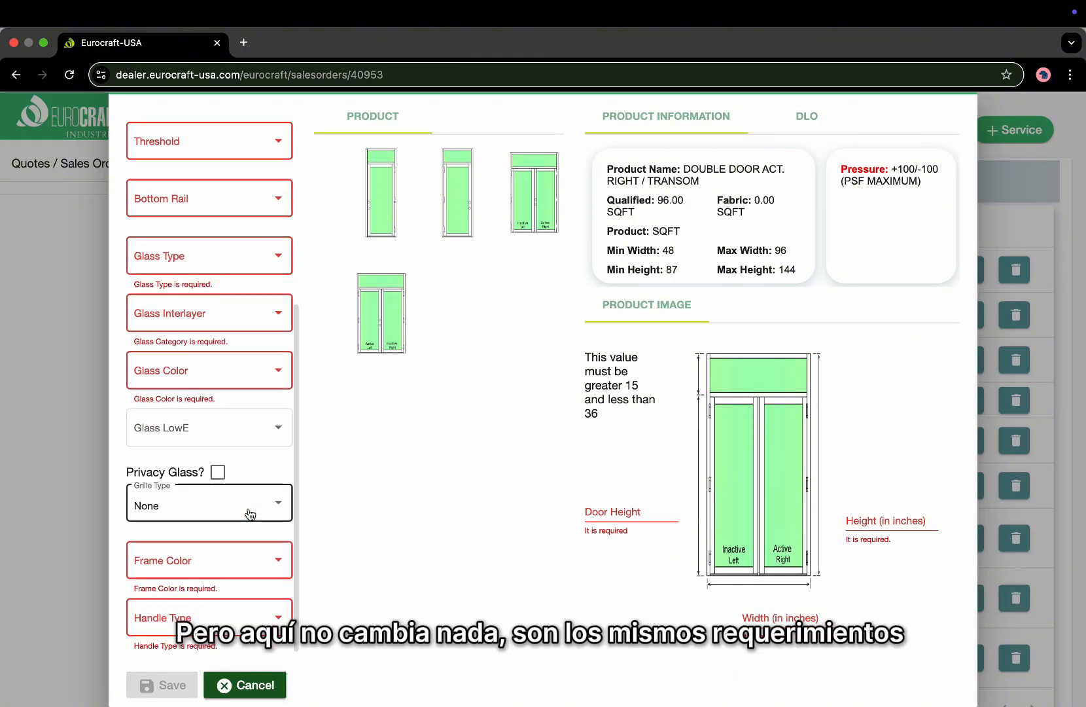
pyautogui.scroll(1, 250, 515)
pyautogui.scroll(4, 251, 515)
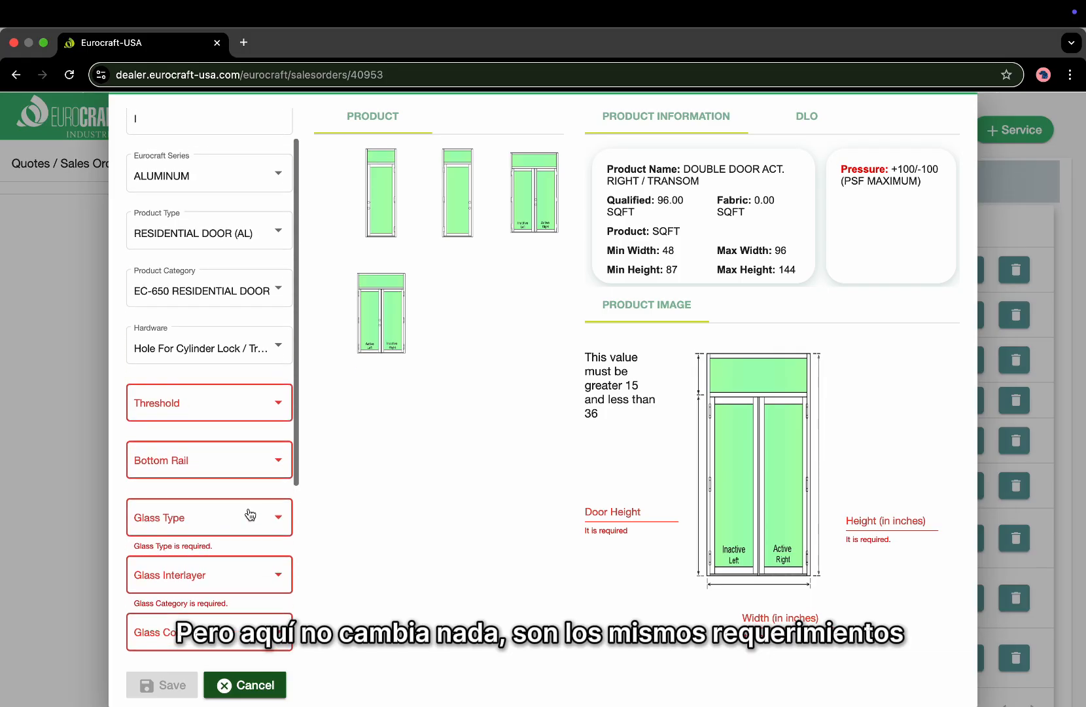
pyautogui.click(249, 688)
# Add a new order line with quantity 1 and mark I.
pyautogui.scroll(-1, 543, 565)
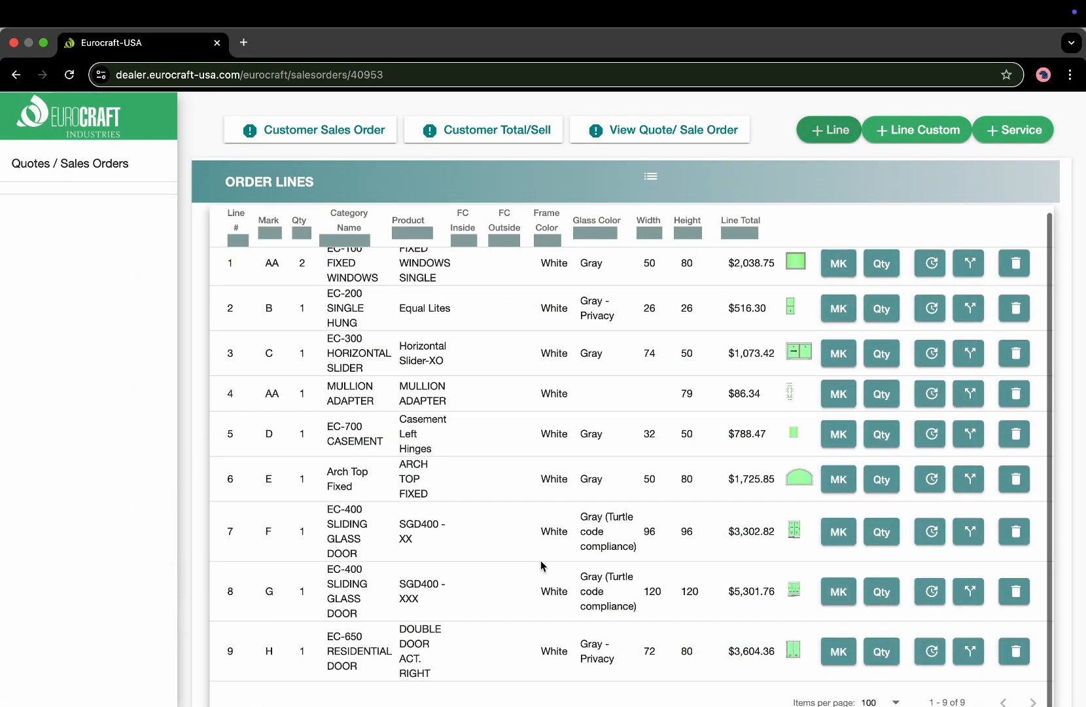
pyautogui.scroll(-1, 662, 445)
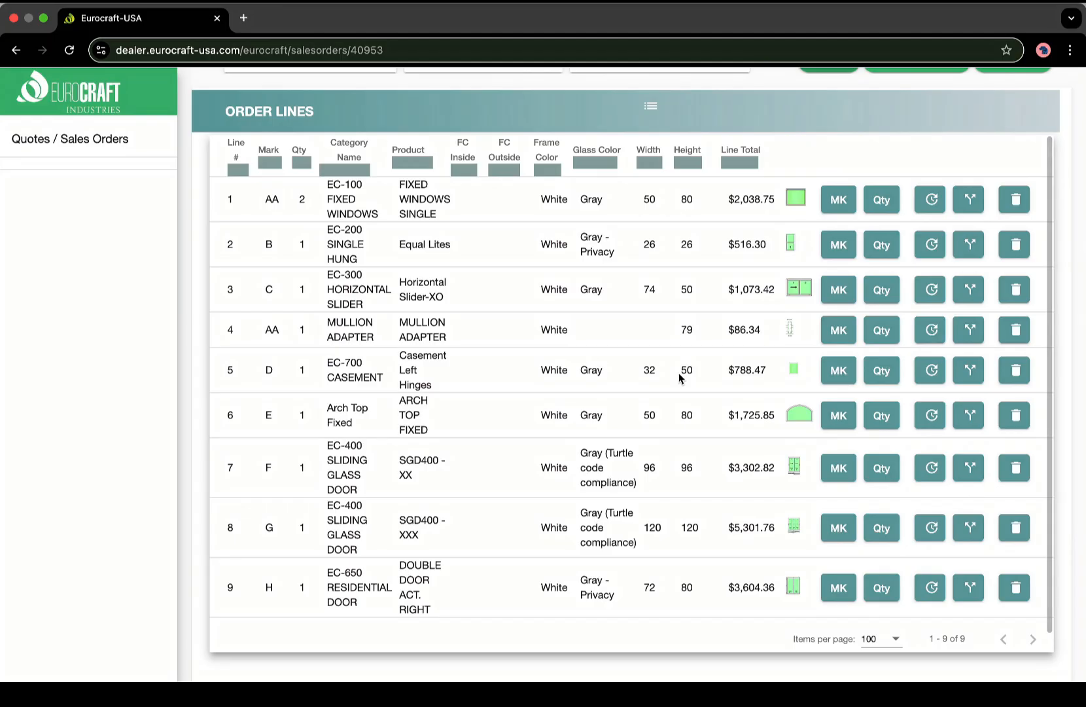
pyautogui.scroll(1, 694, 365)
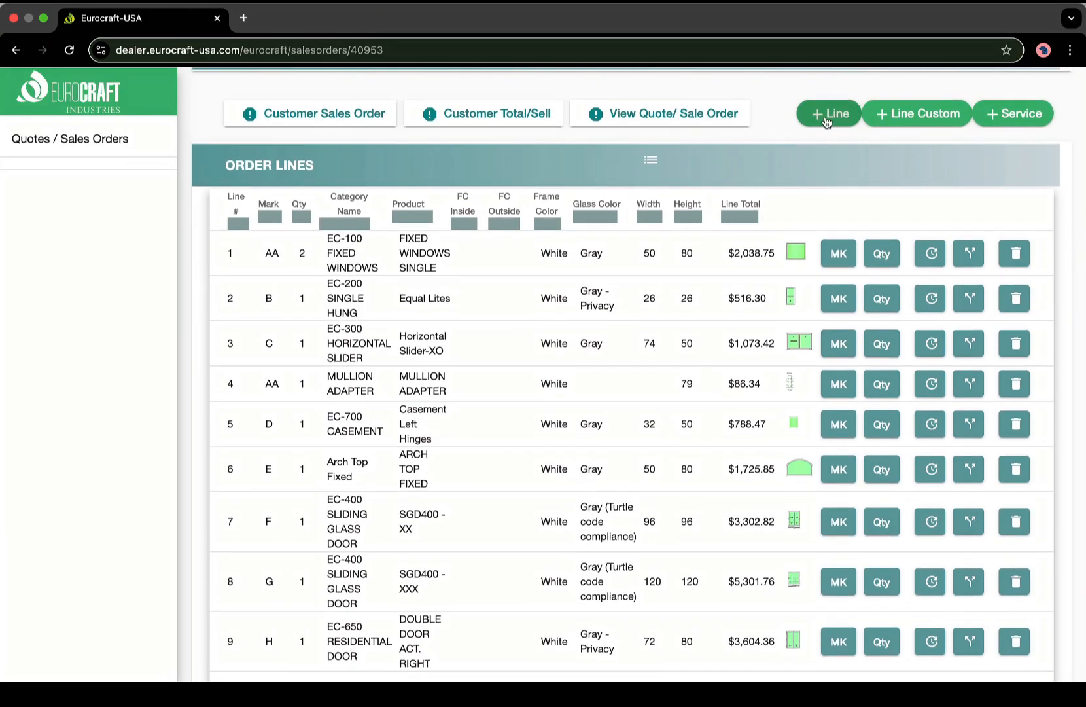
pyautogui.click(827, 114)
pyautogui.write('1')
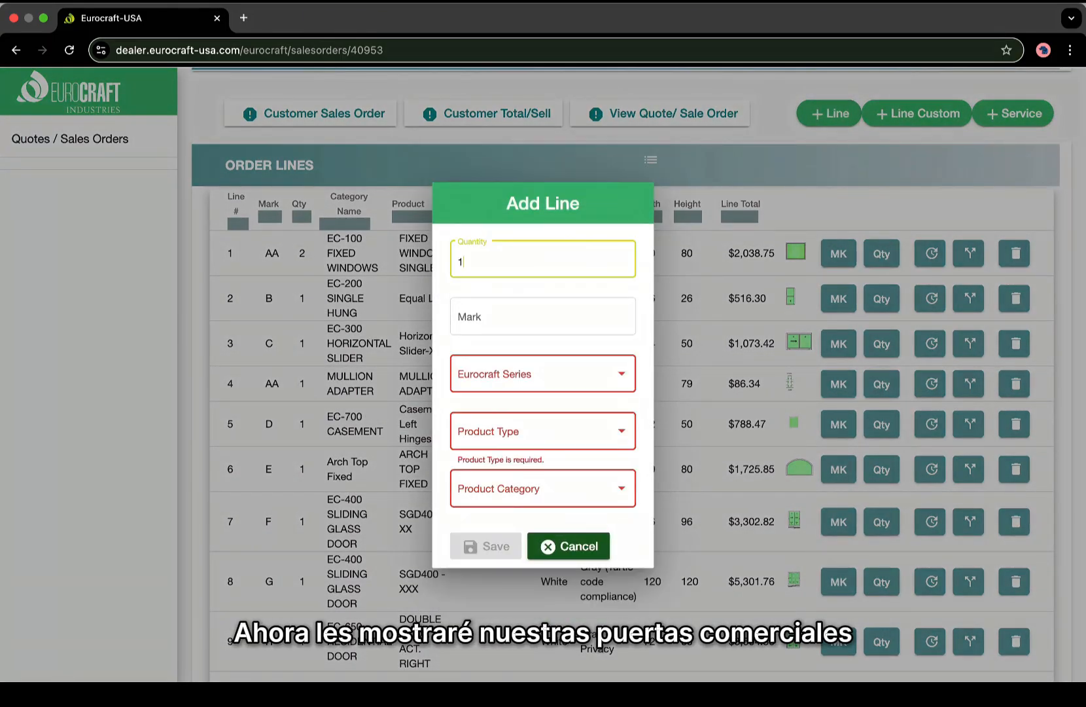
pyautogui.press('Tab')
pyautogui.press('capslock')
pyautogui.write('I')
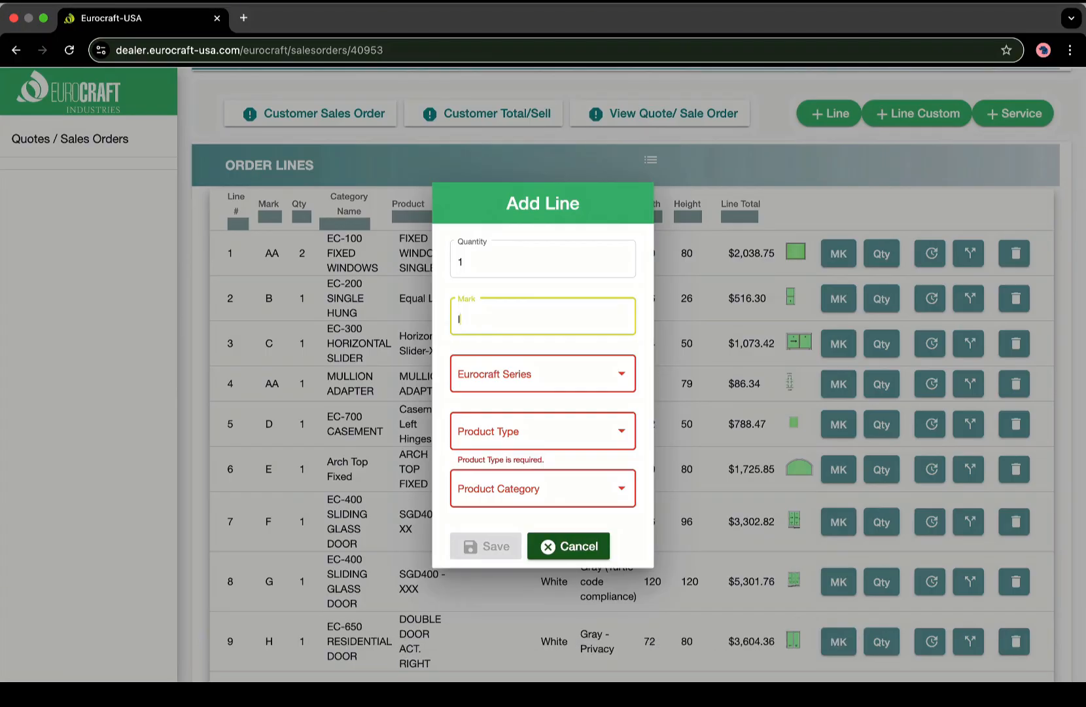
# Choose ALUMINUM, COMMERCIAL DOOR (AL), EC-600 COMMERCIAL DOOR and 3 Point Lock (Adams Rite).
pyautogui.click(598, 366)
pyautogui.click(587, 381)
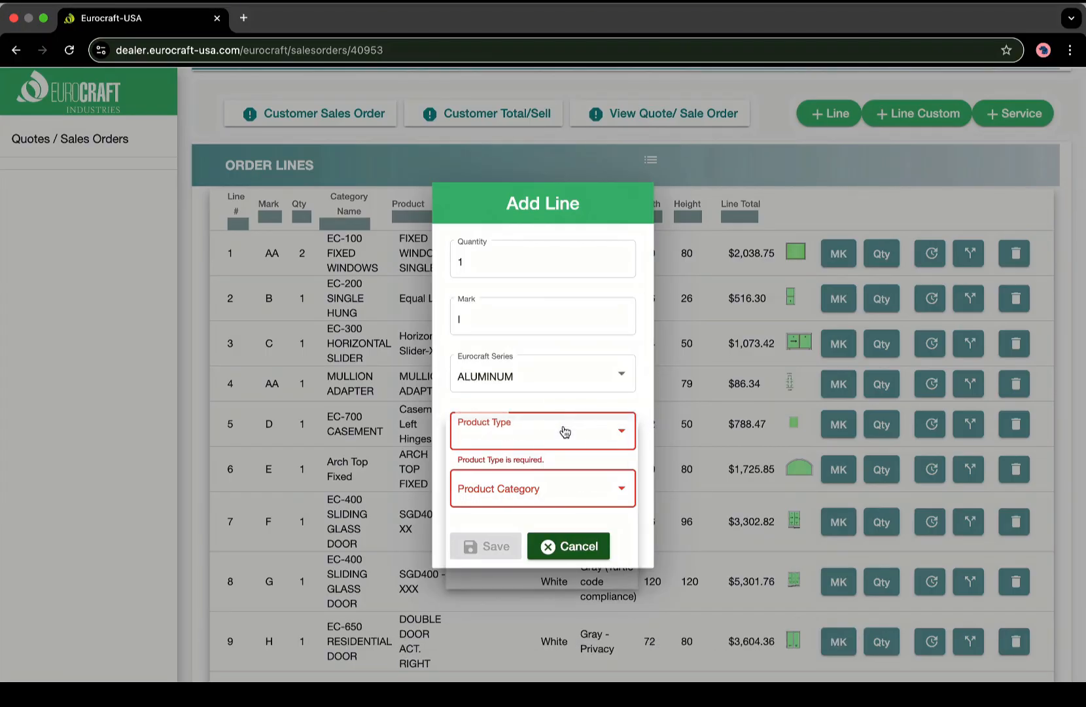
pyautogui.click(565, 430)
pyautogui.click(523, 561)
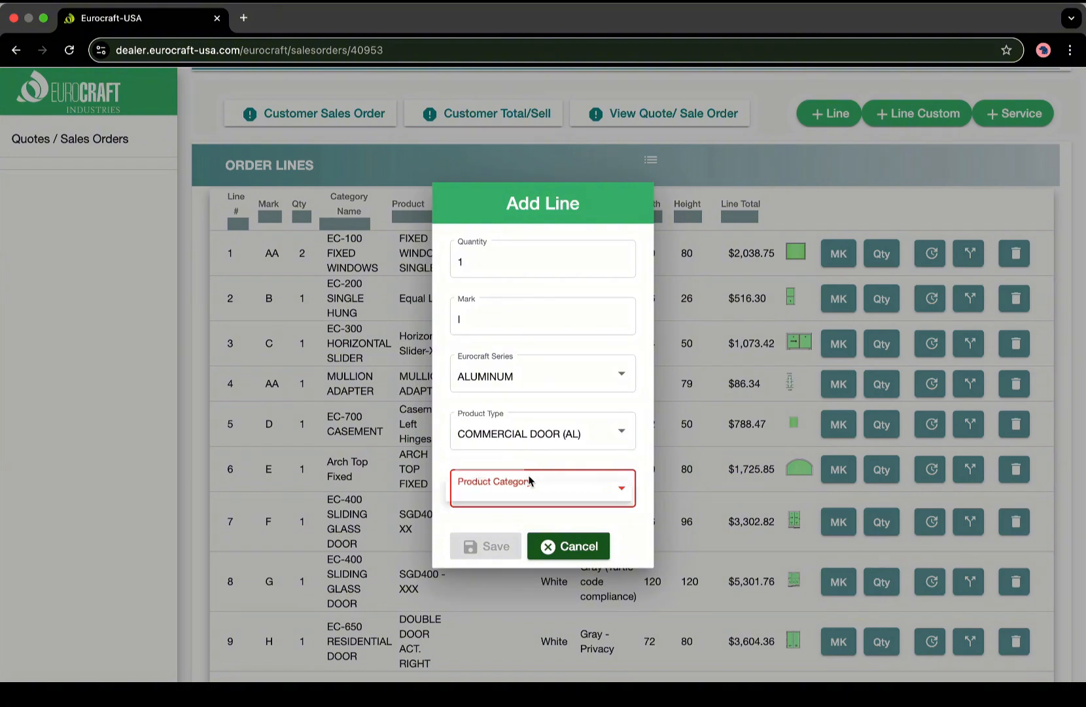
pyautogui.click(523, 487)
pyautogui.click(522, 492)
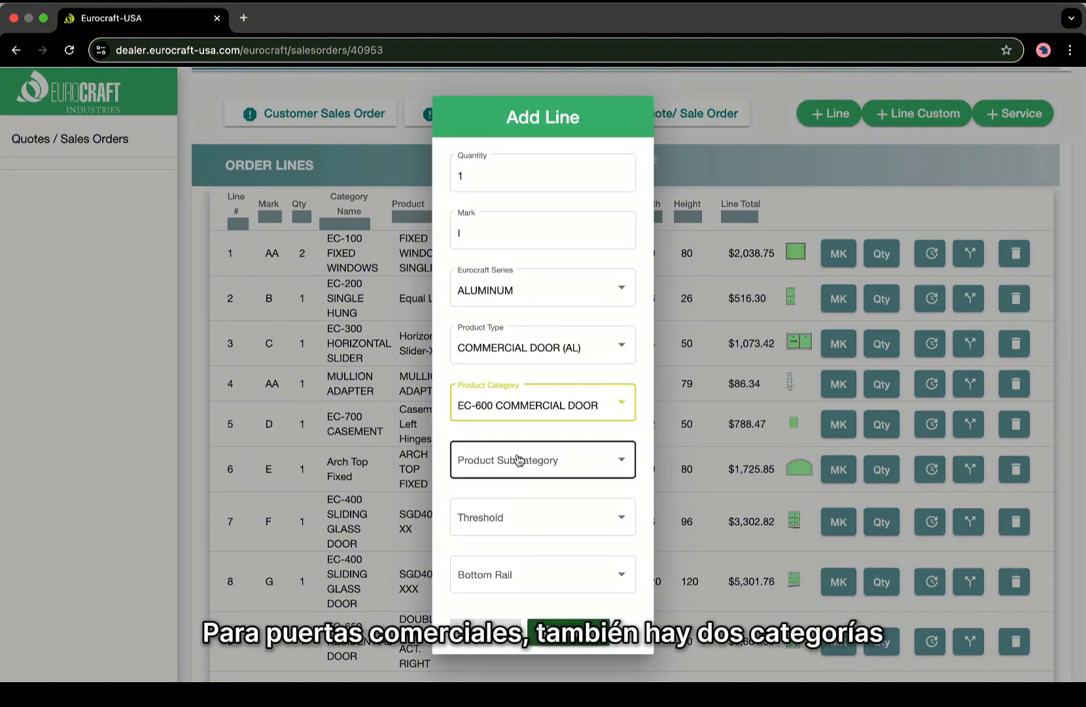
pyautogui.click(517, 460)
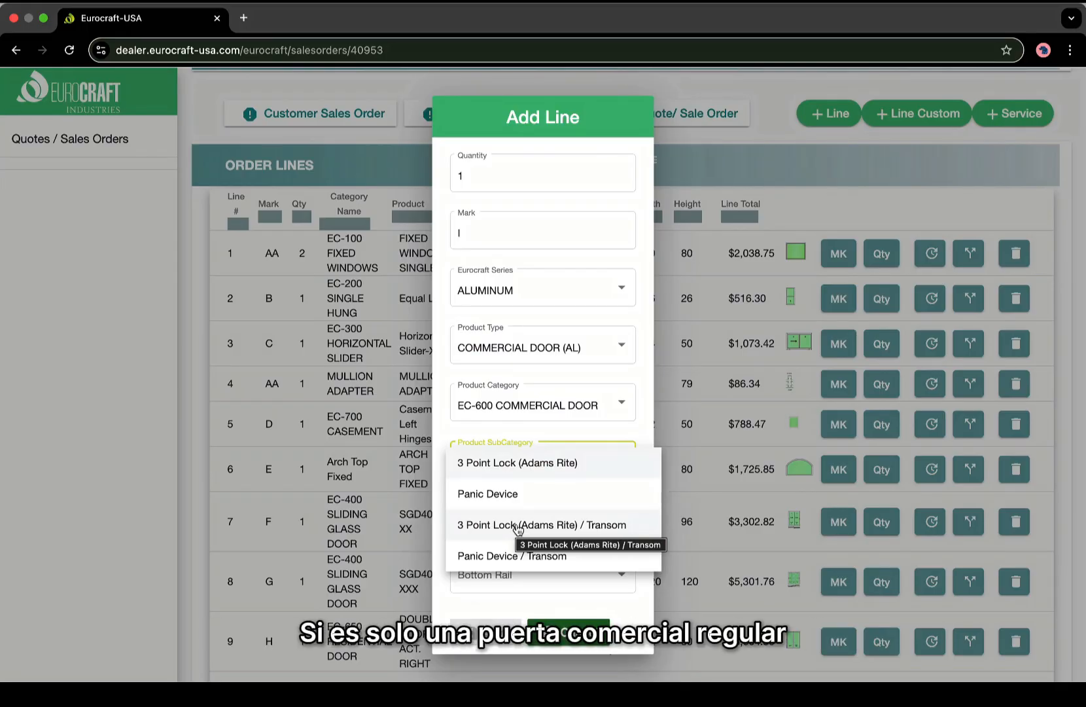
pyautogui.click(516, 464)
# Preview the 3 Point Lock door models, then the Panic Device door models.
pyautogui.click(375, 234)
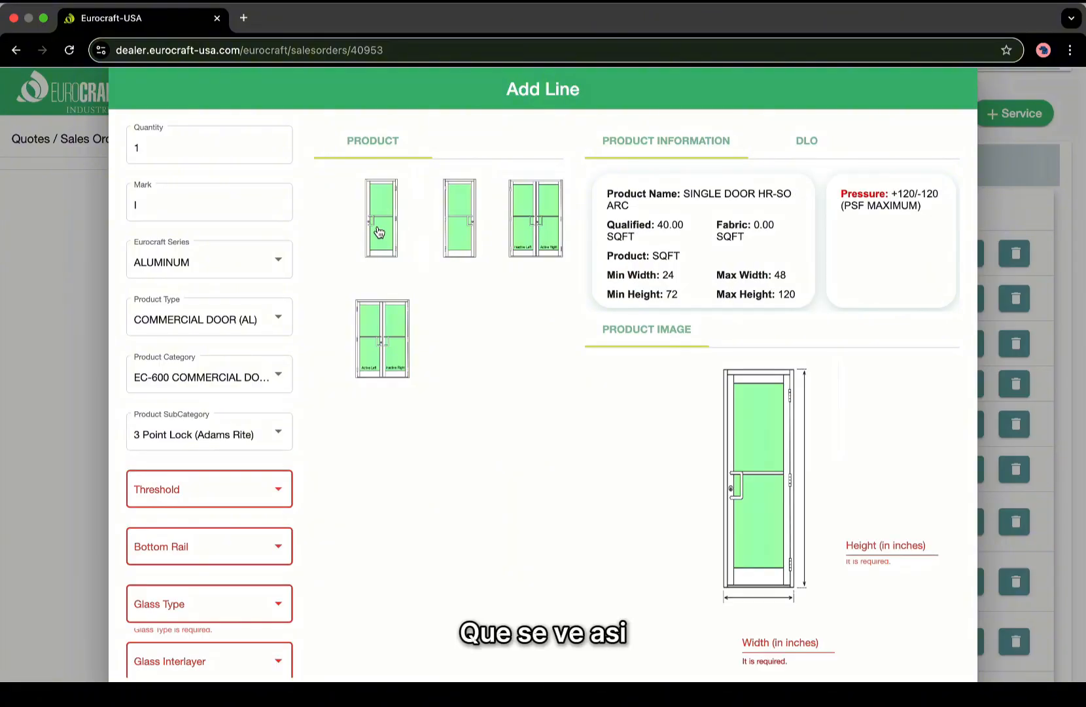
pyautogui.click(520, 243)
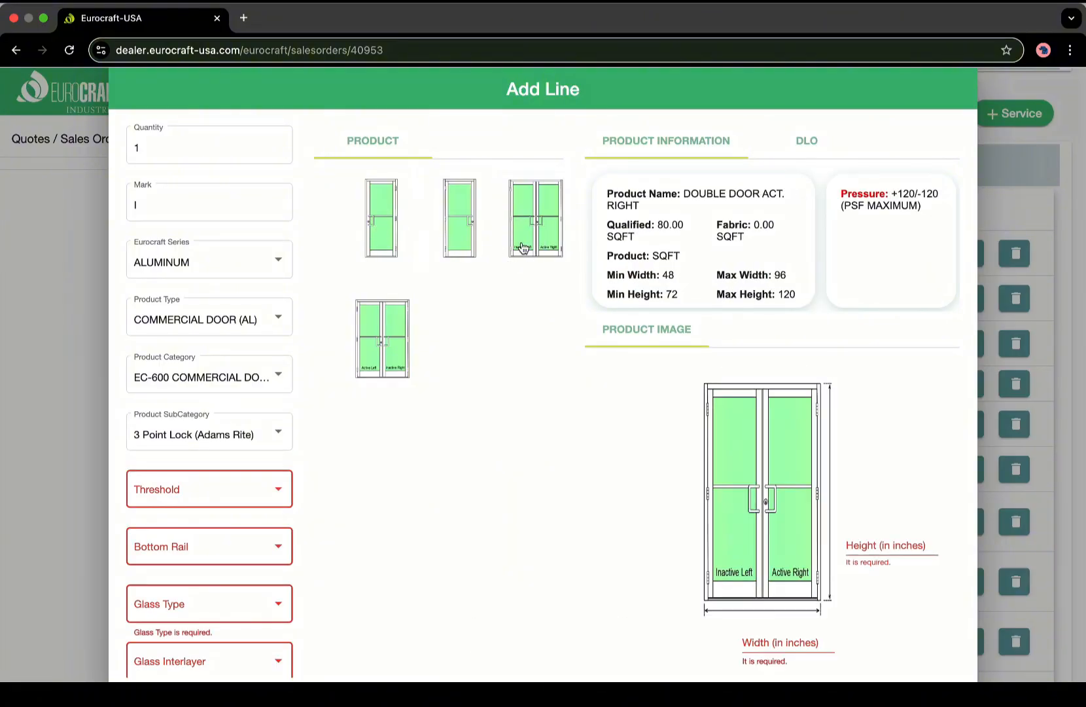
pyautogui.click(463, 231)
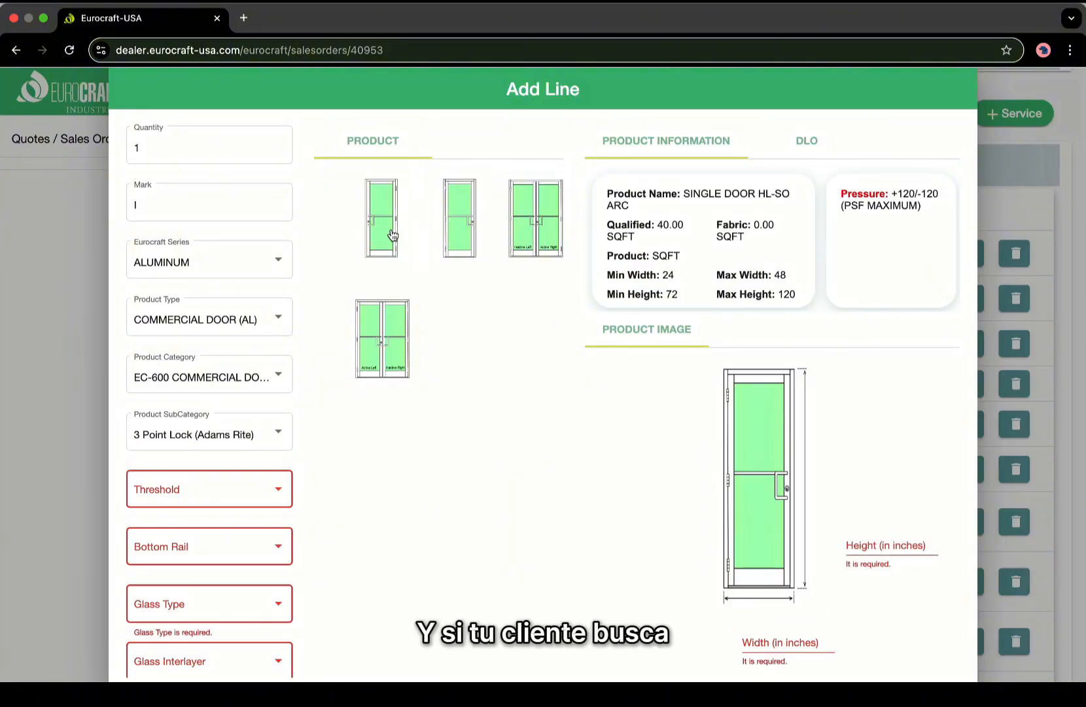
pyautogui.click(247, 437)
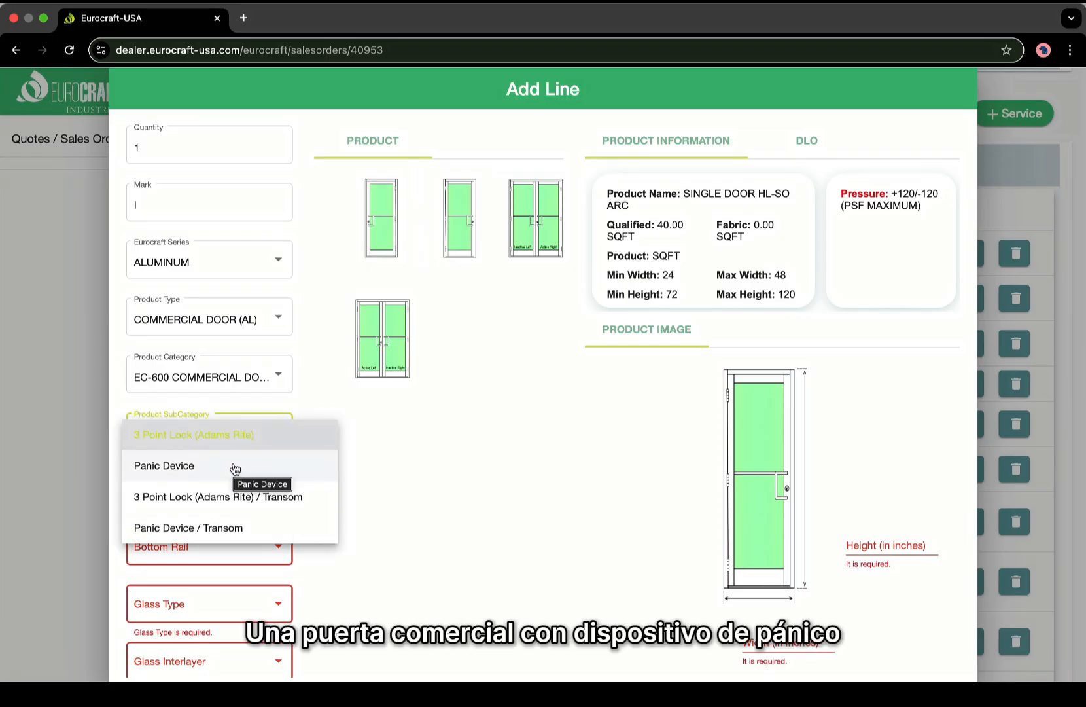
pyautogui.click(212, 470)
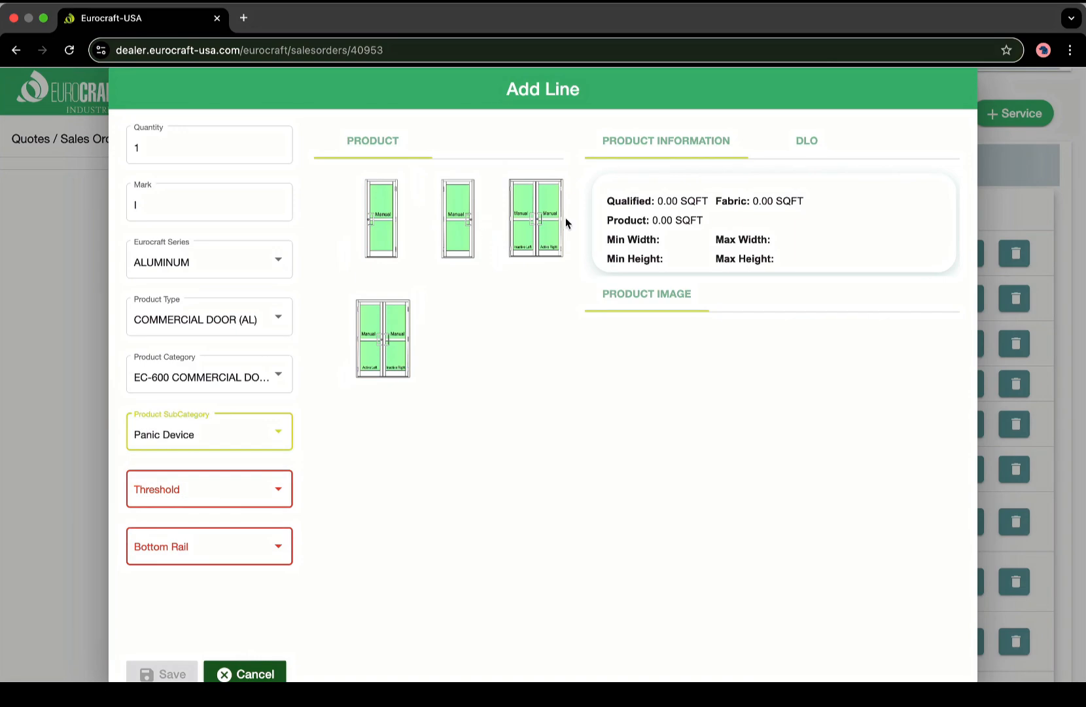
pyautogui.click(531, 226)
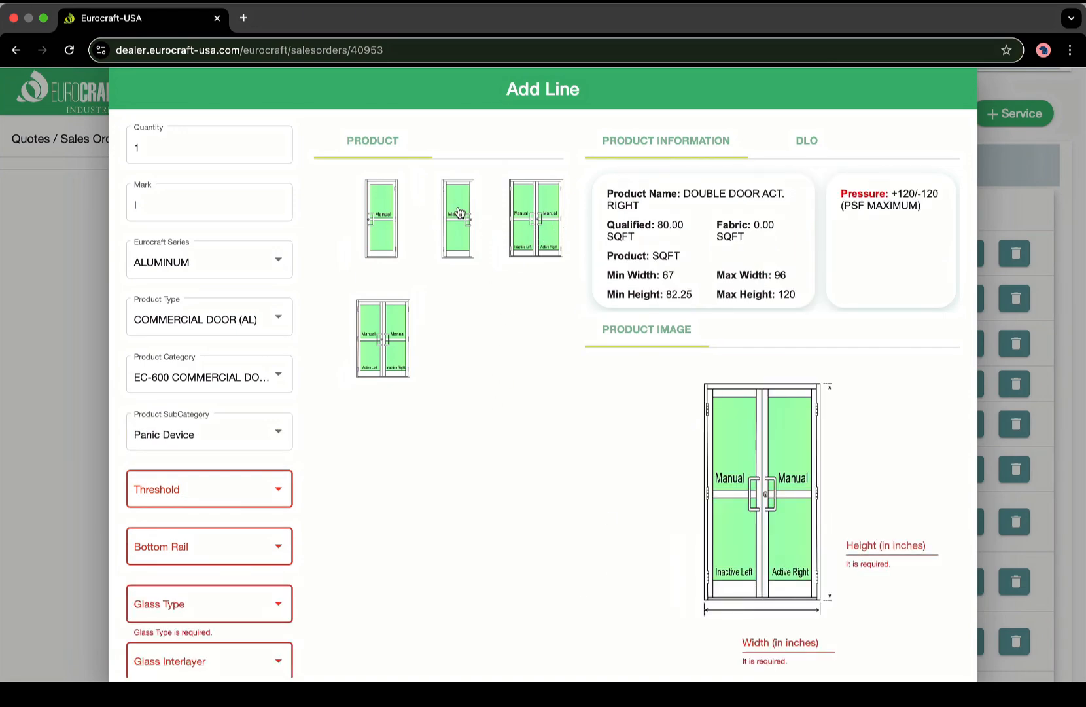
pyautogui.click(458, 212)
pyautogui.click(384, 220)
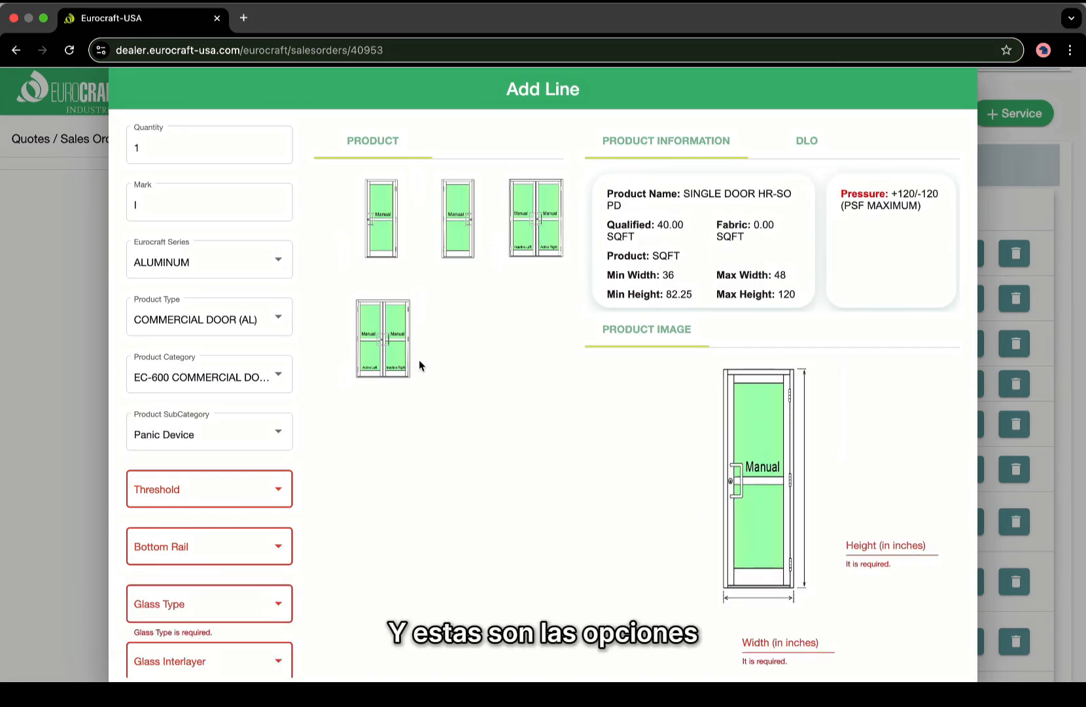
pyautogui.click(374, 357)
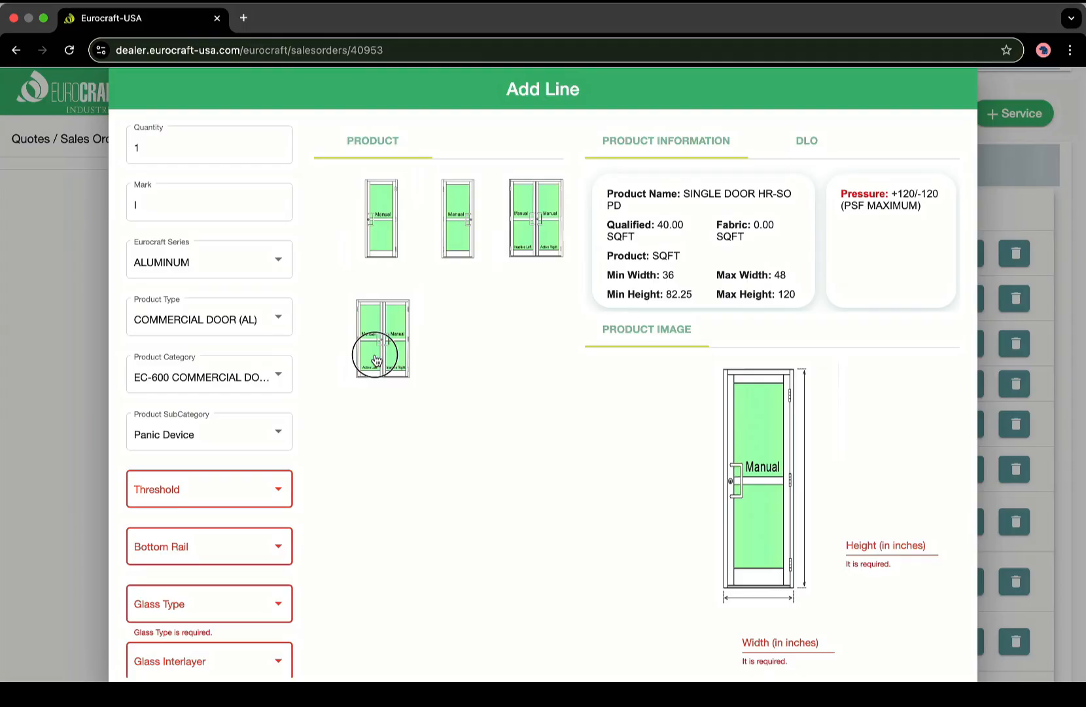
# Try the Adams Rite and Panic Device Transom subcategories, then return to 3 Point Lock (Adams Rite).
pyautogui.click(206, 445)
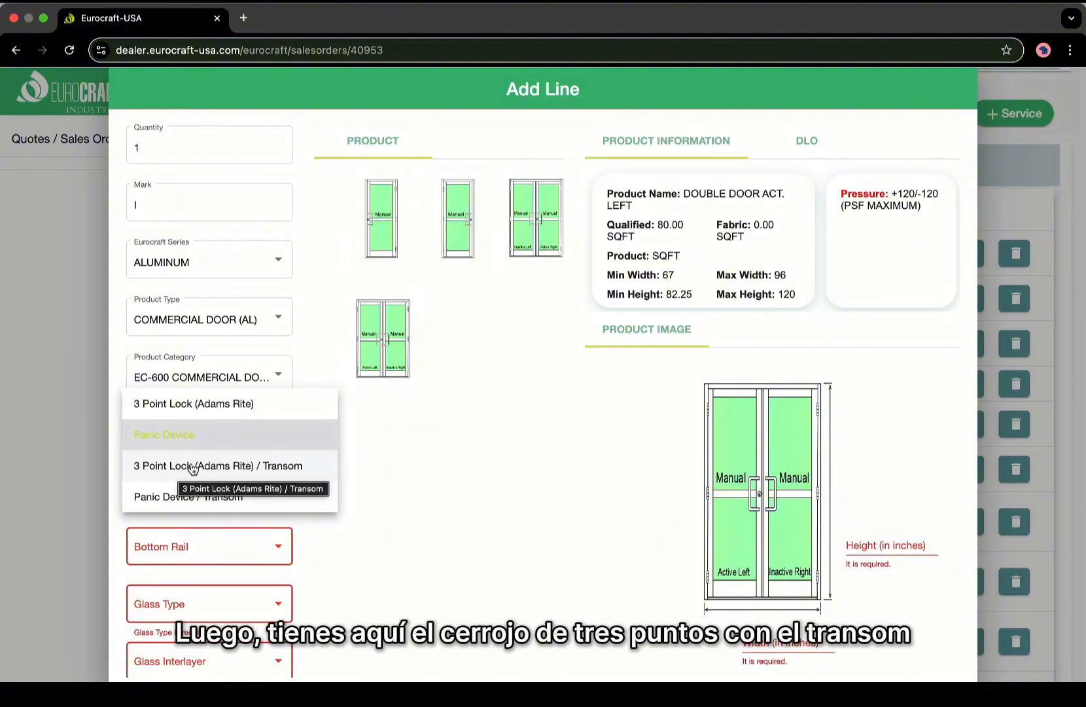
pyautogui.click(225, 466)
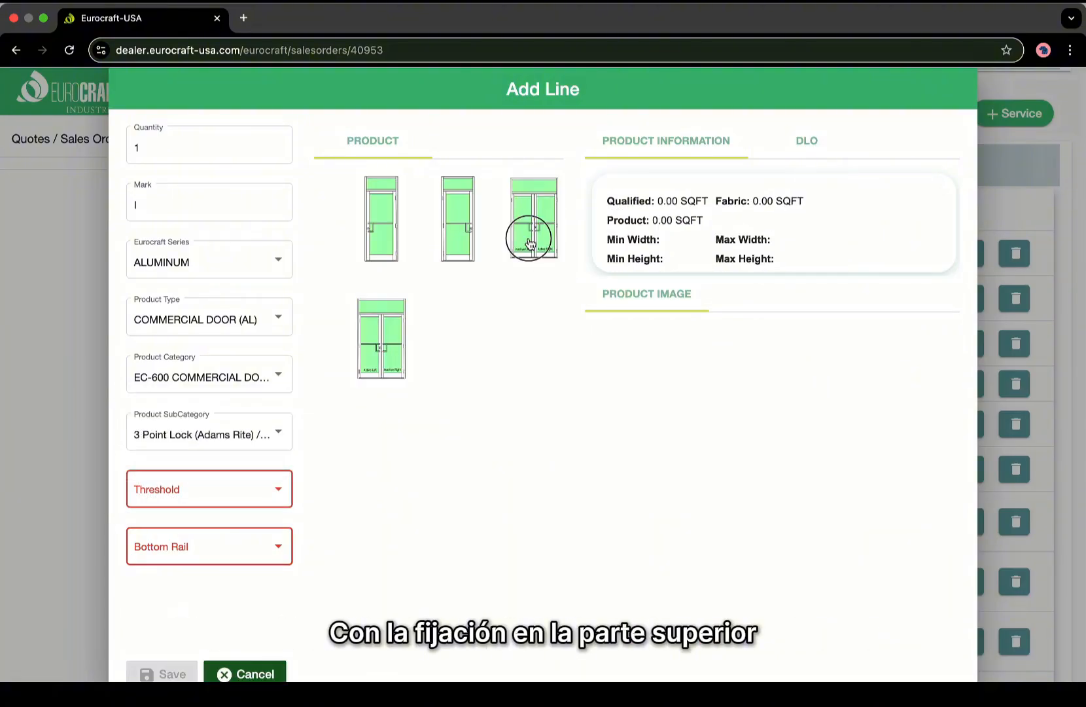
pyautogui.click(191, 437)
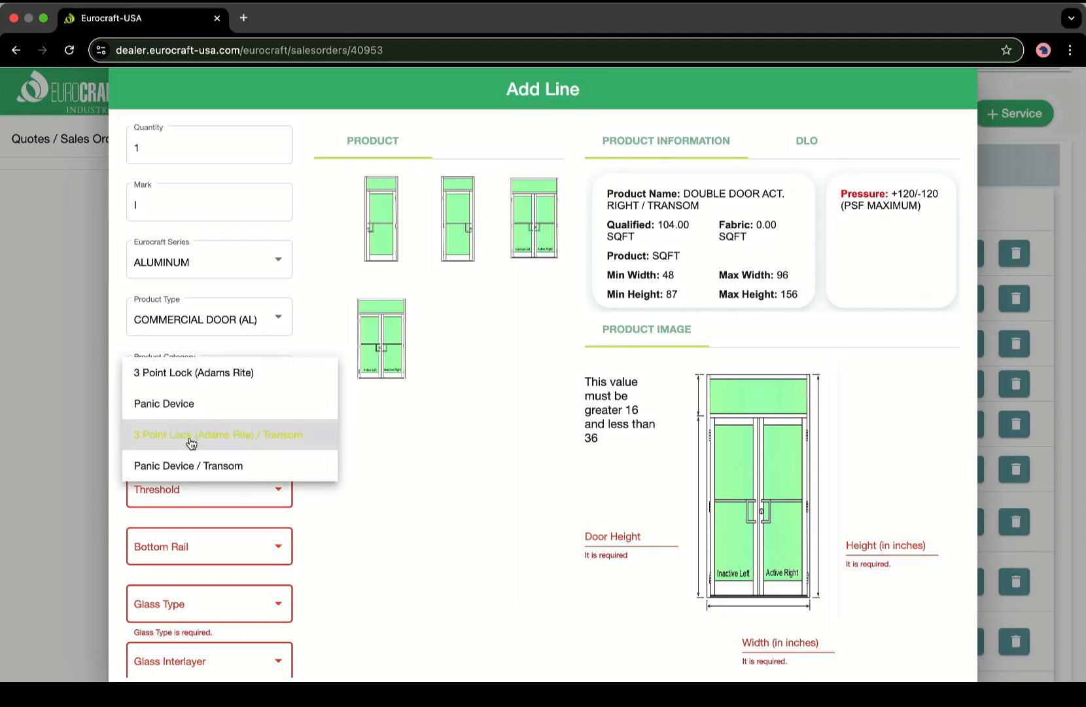
pyautogui.click(206, 464)
pyautogui.click(547, 227)
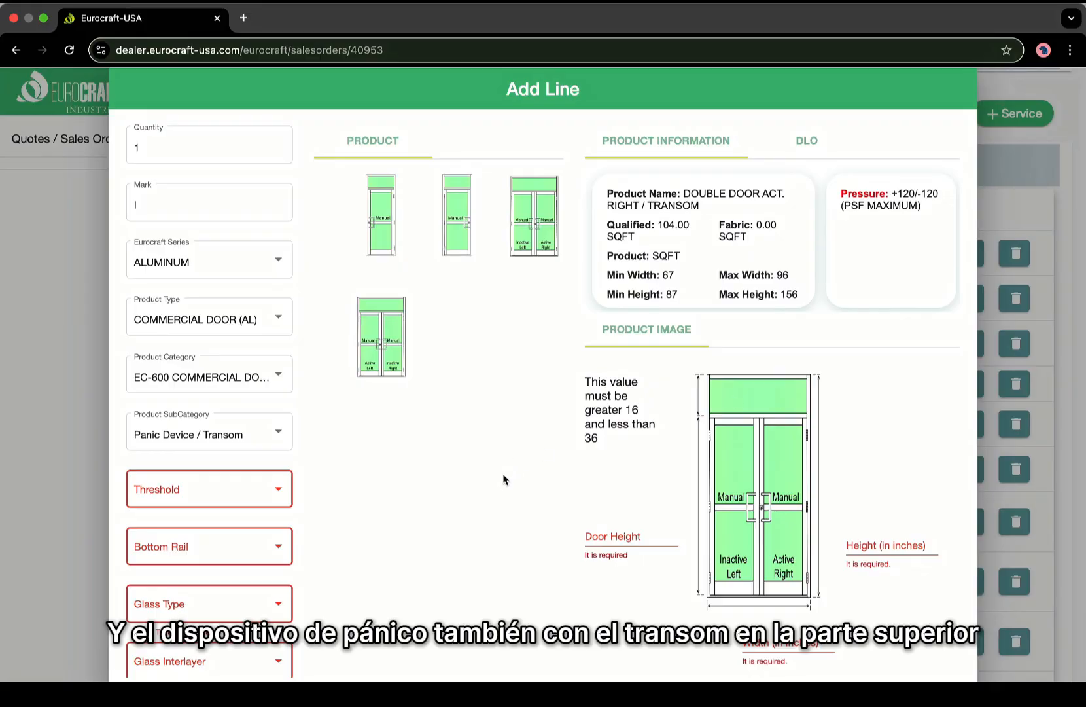
pyautogui.click(218, 435)
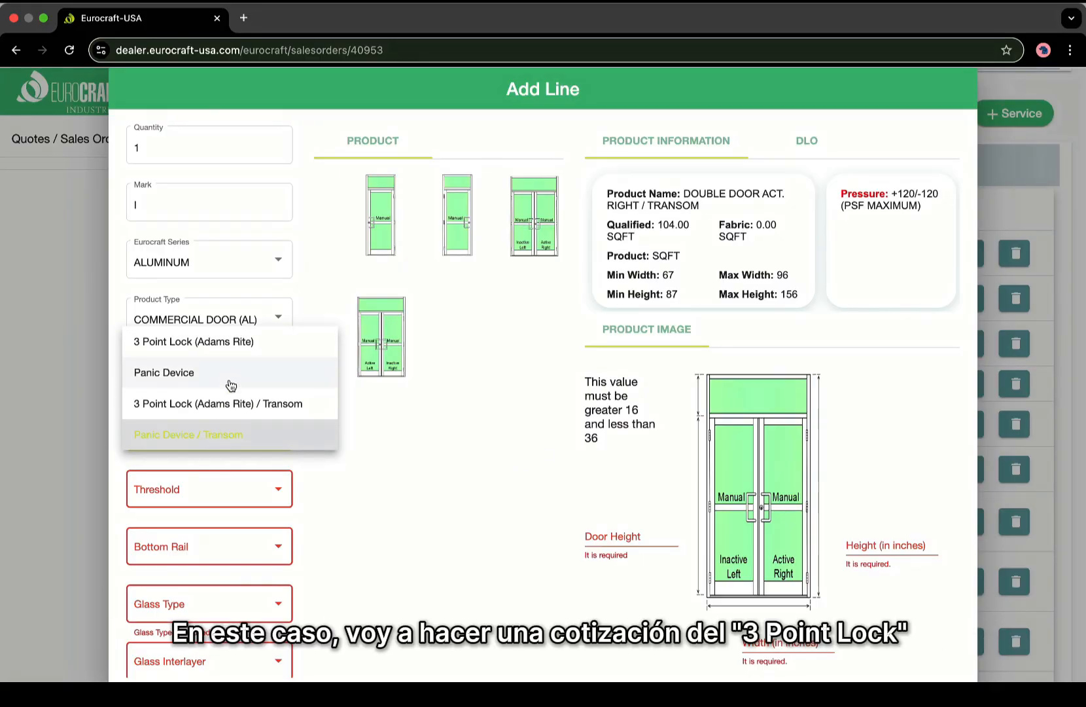
pyautogui.click(246, 345)
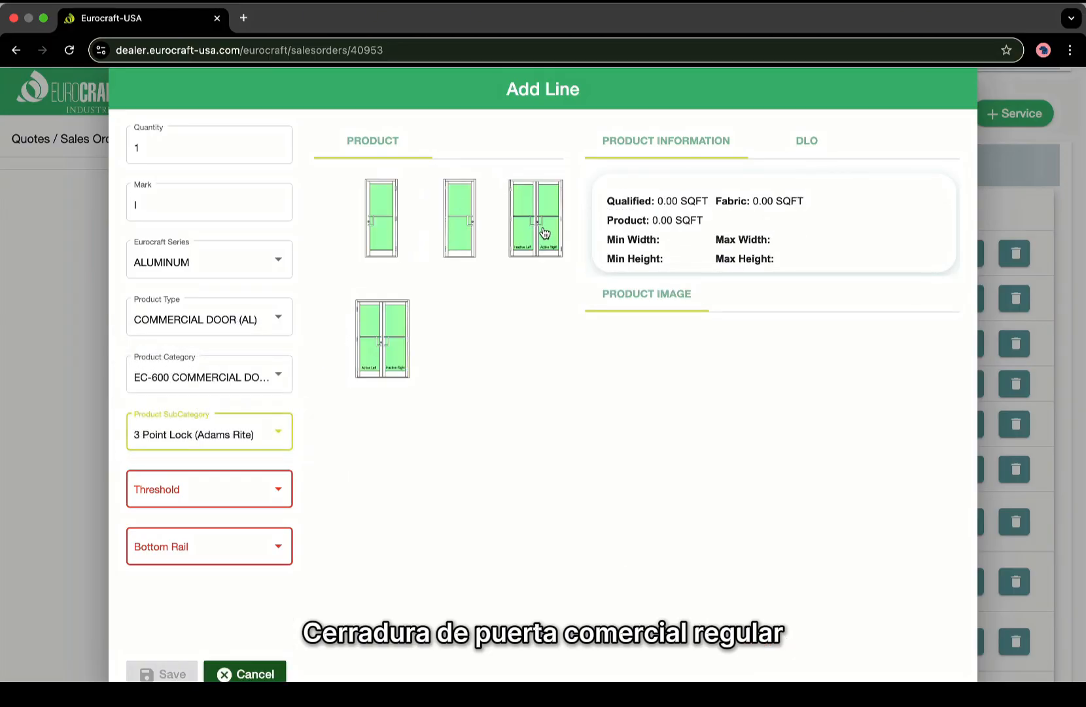
# Pick the SINGLE DOOR HL-SO ARC model with a 1/2" ADA threshold and 10" ADA bottom rail.
pyautogui.click(461, 221)
pyautogui.scroll(-1, 586, 447)
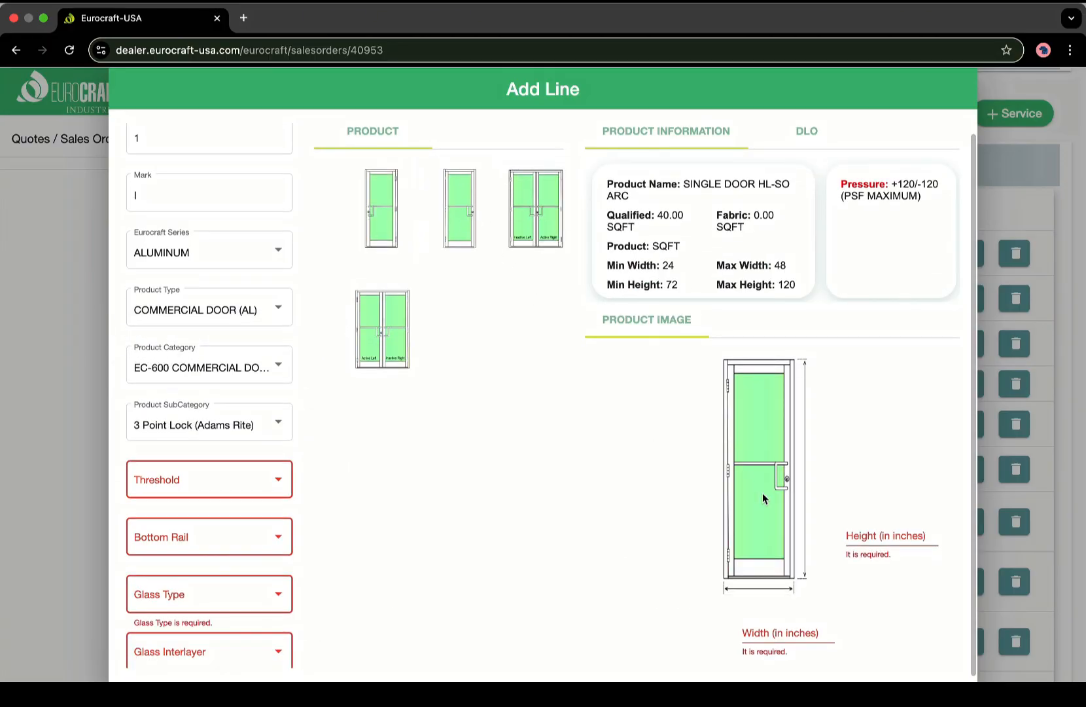
pyautogui.scroll(-5, 150, 485)
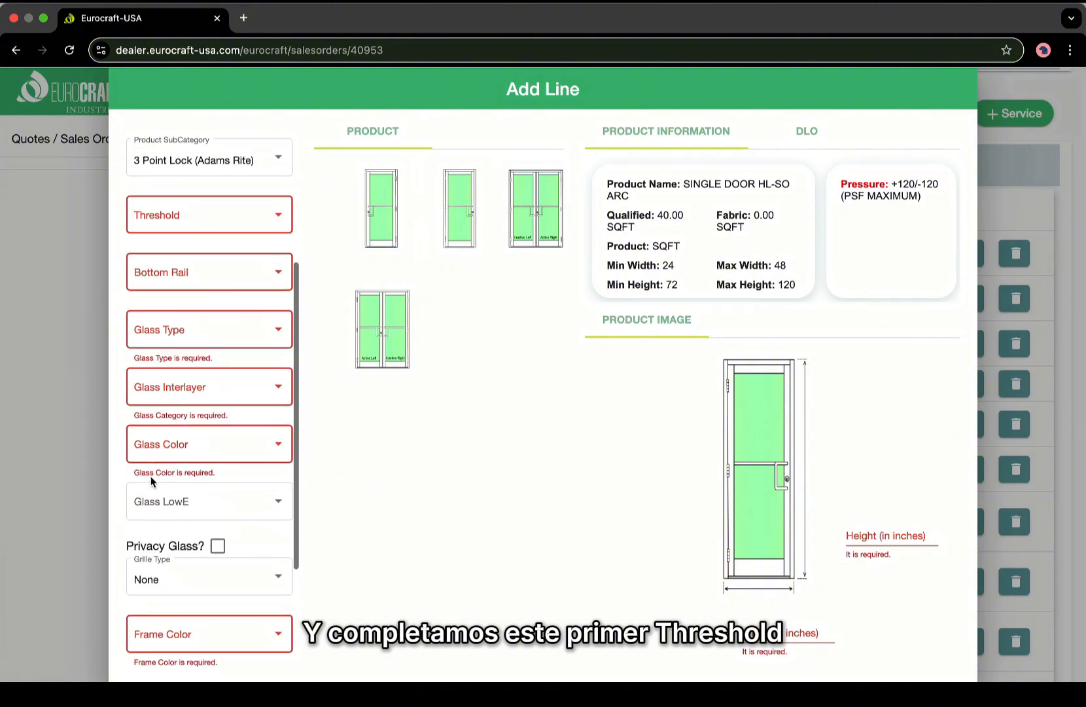
pyautogui.click(227, 216)
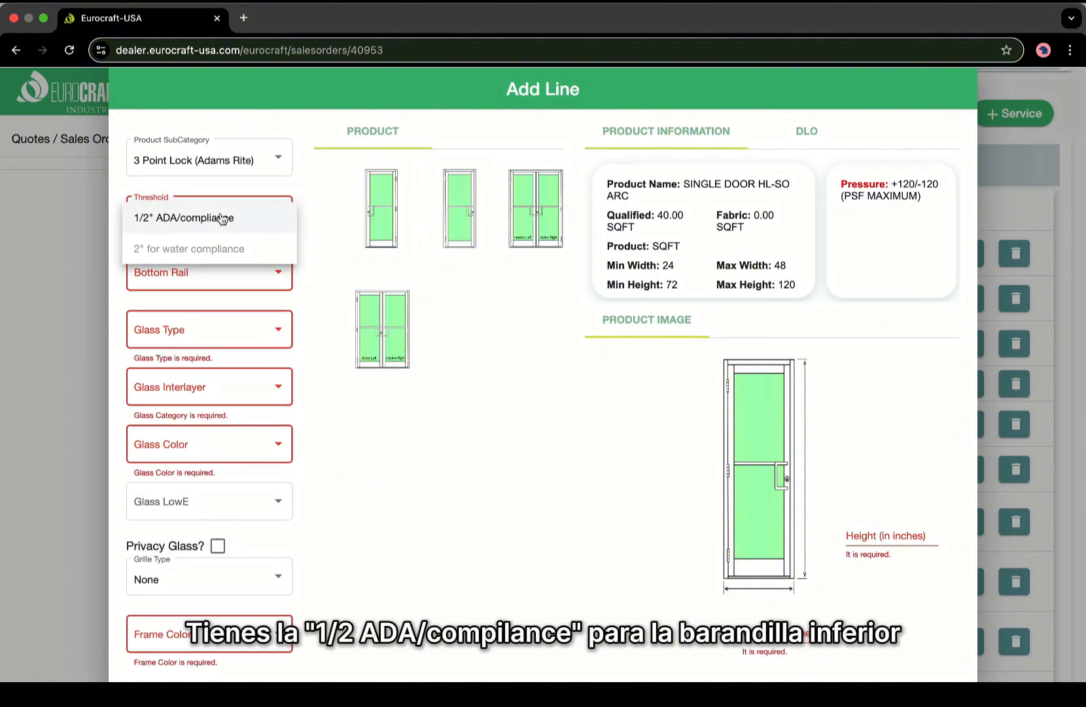
pyautogui.click(222, 218)
pyautogui.click(220, 275)
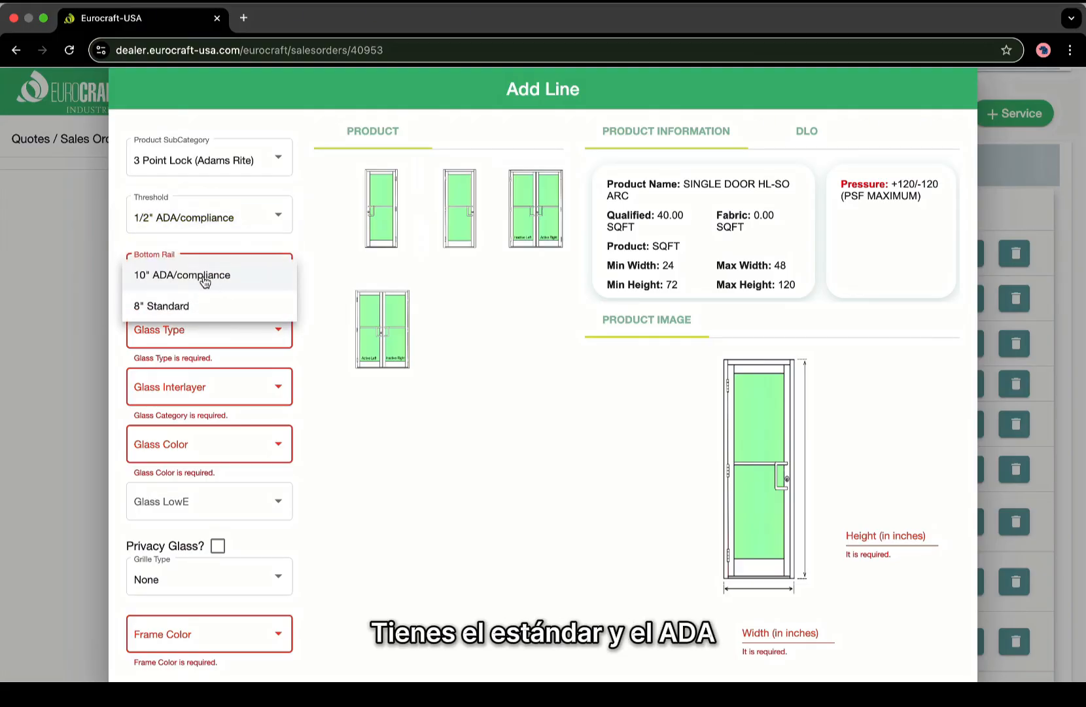
pyautogui.click(204, 282)
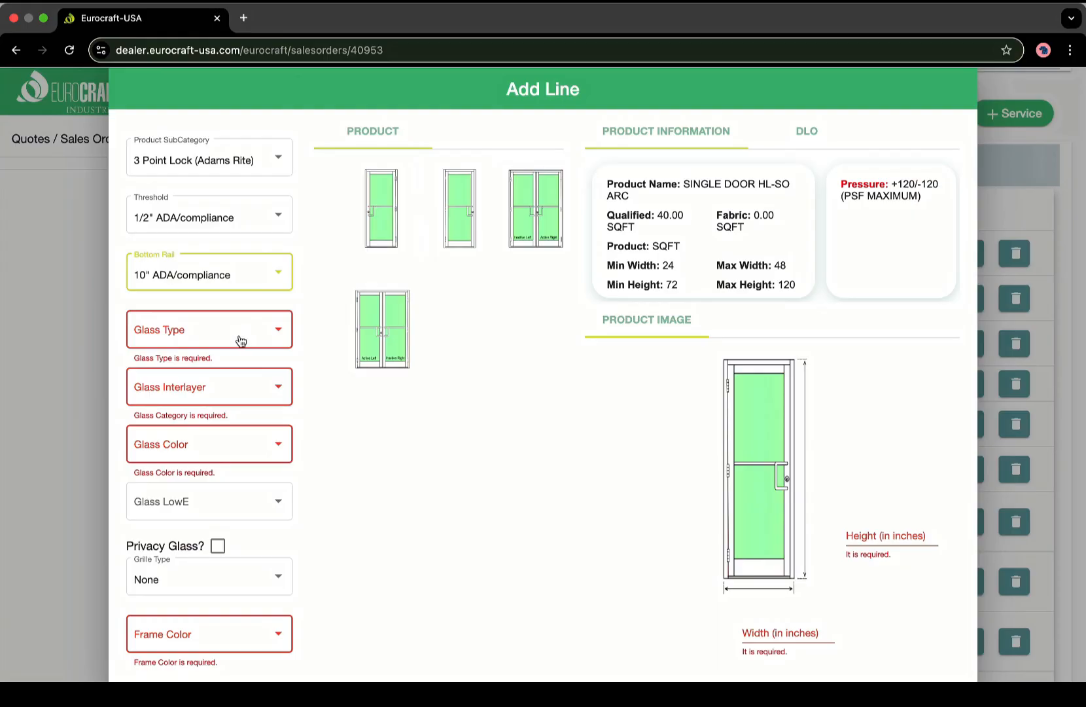
# Give the door Laminated (9/16) glass with PVB interlayer in Gray (Turtle code compliance).
pyautogui.click(241, 341)
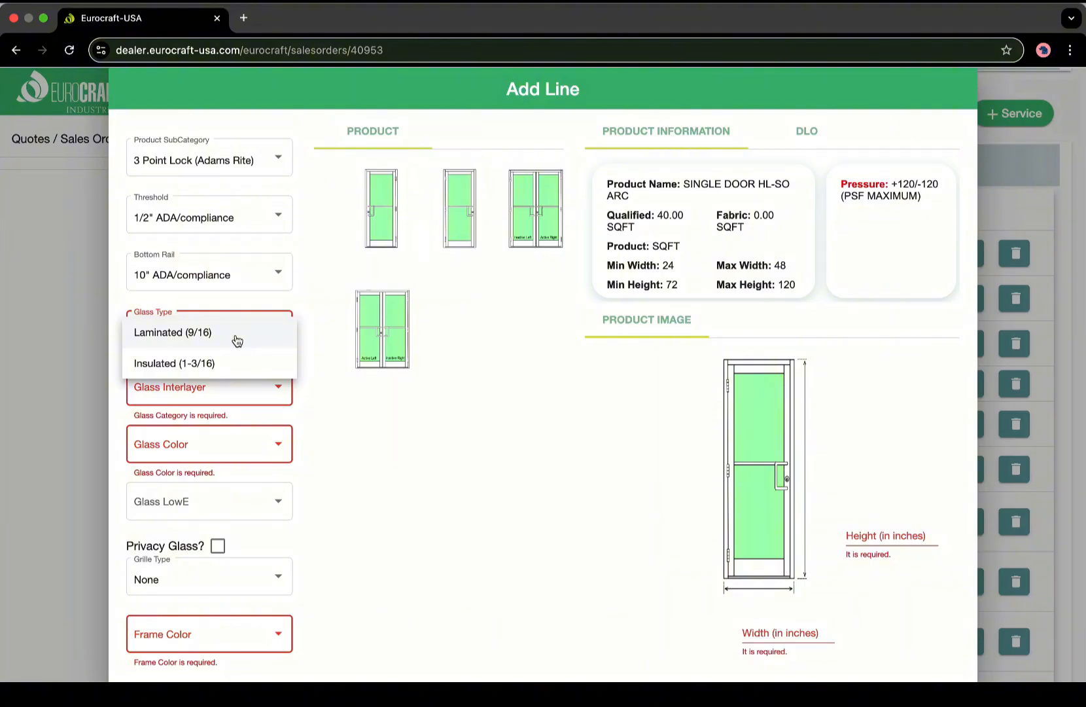
pyautogui.click(199, 333)
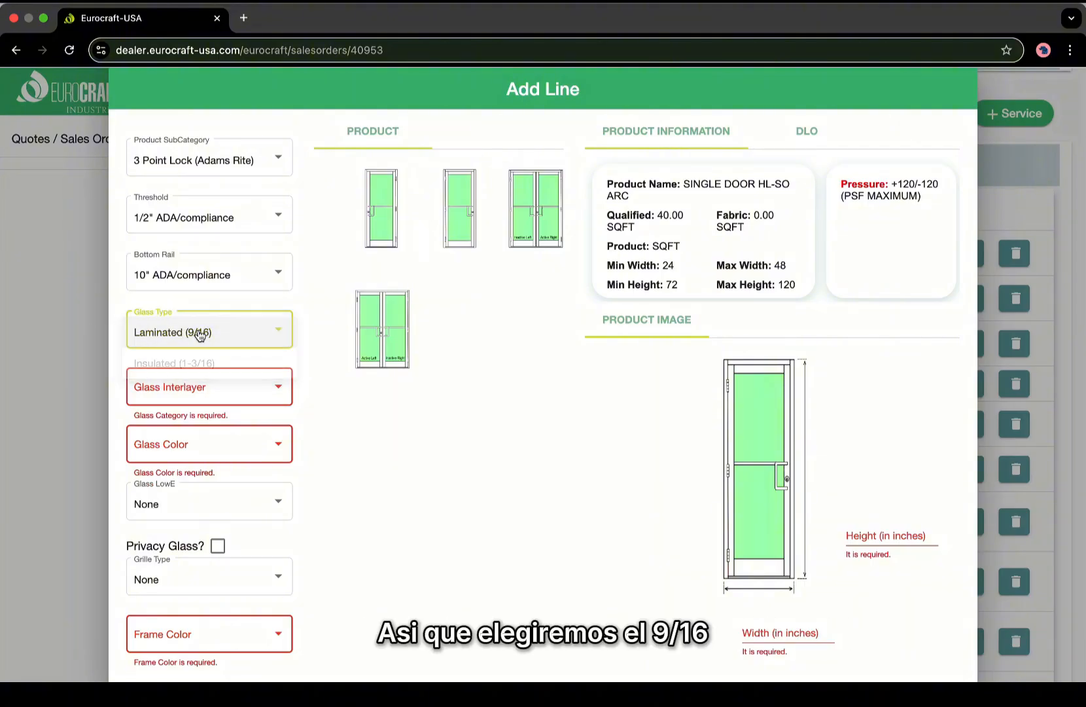
pyautogui.click(187, 397)
pyautogui.click(187, 398)
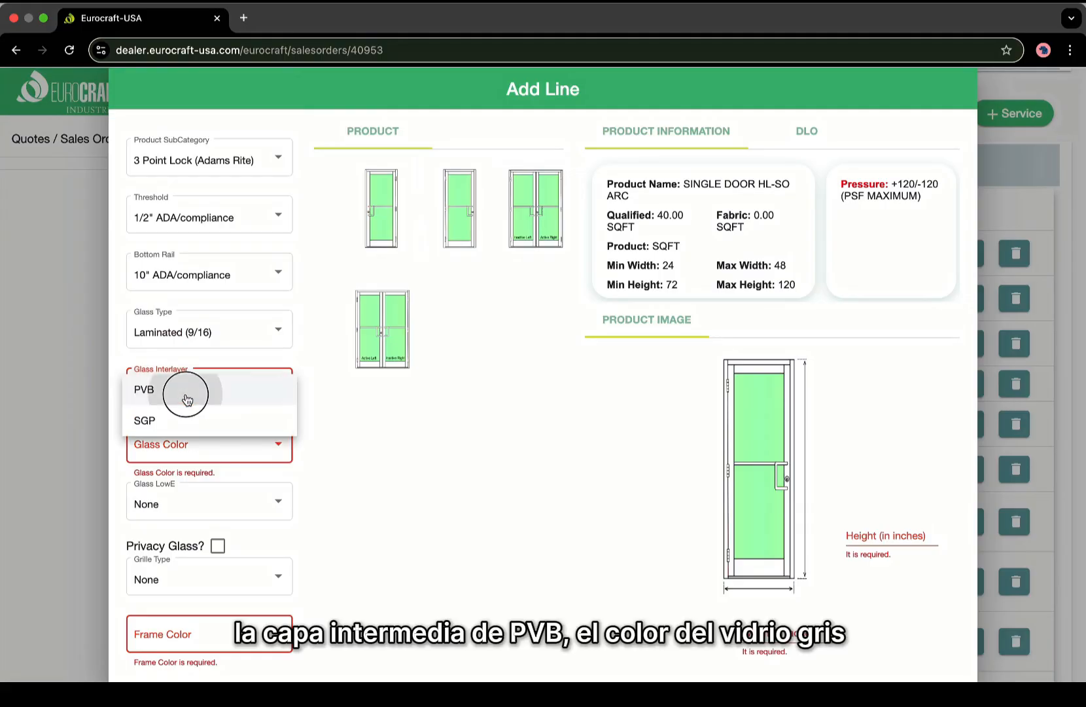
pyautogui.click(187, 442)
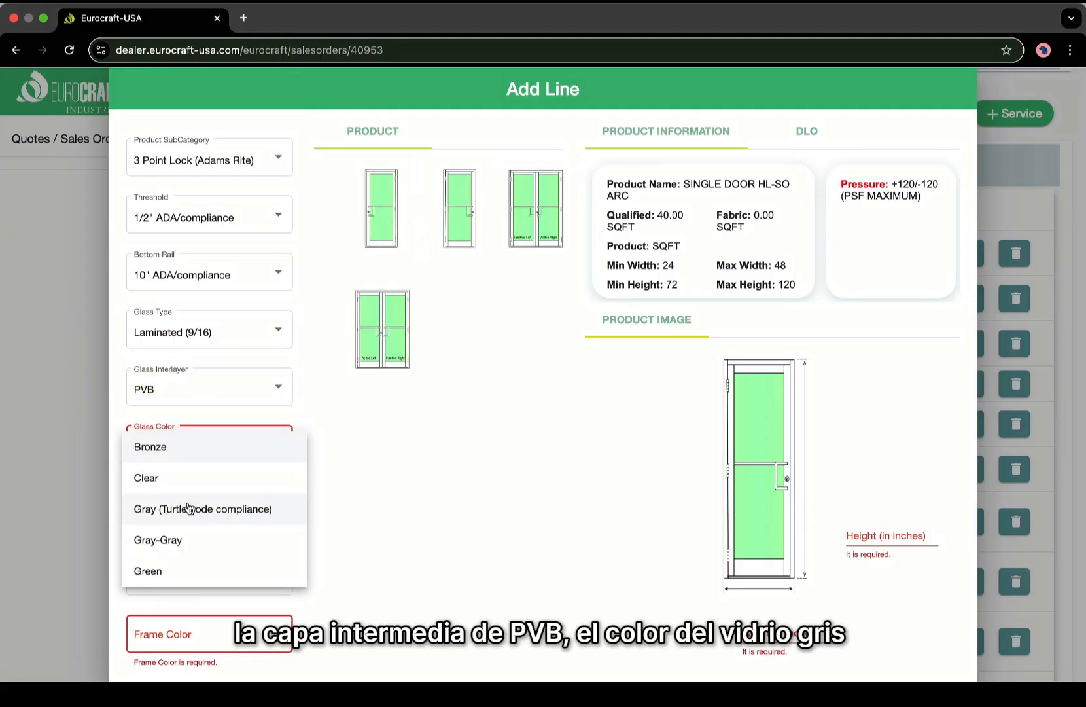
pyautogui.click(194, 506)
# Set a White frame, a Standard Push/Pull Set handle in Clear Anodized, and a Surface Door Closer.
pyautogui.click(199, 461)
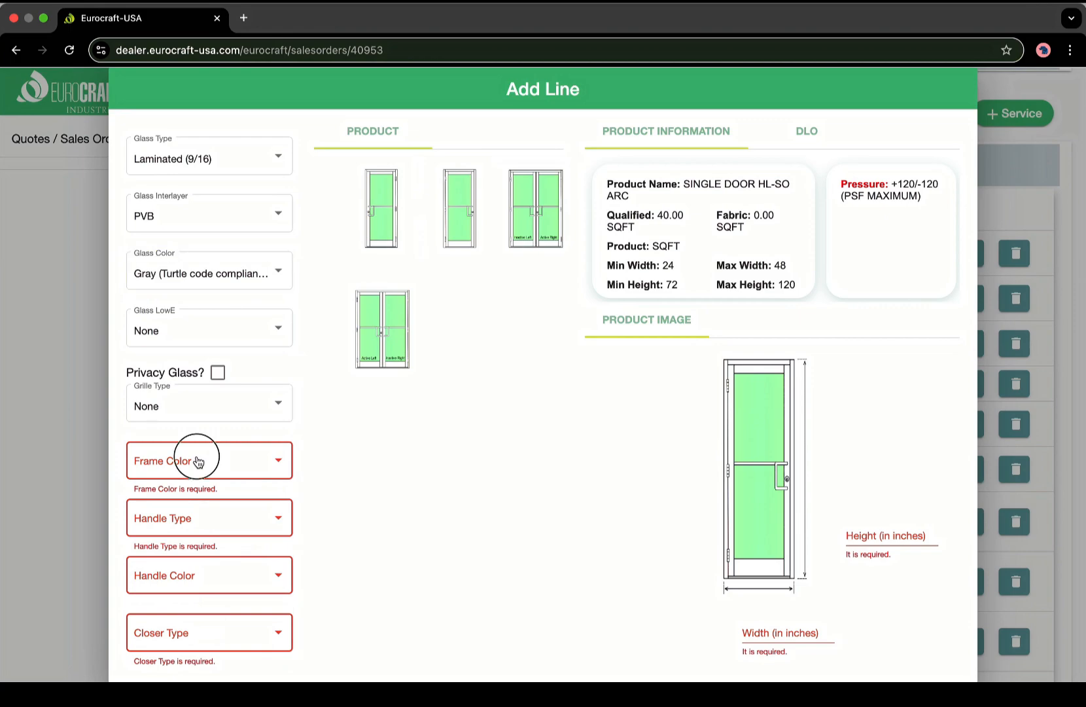
pyautogui.click(190, 555)
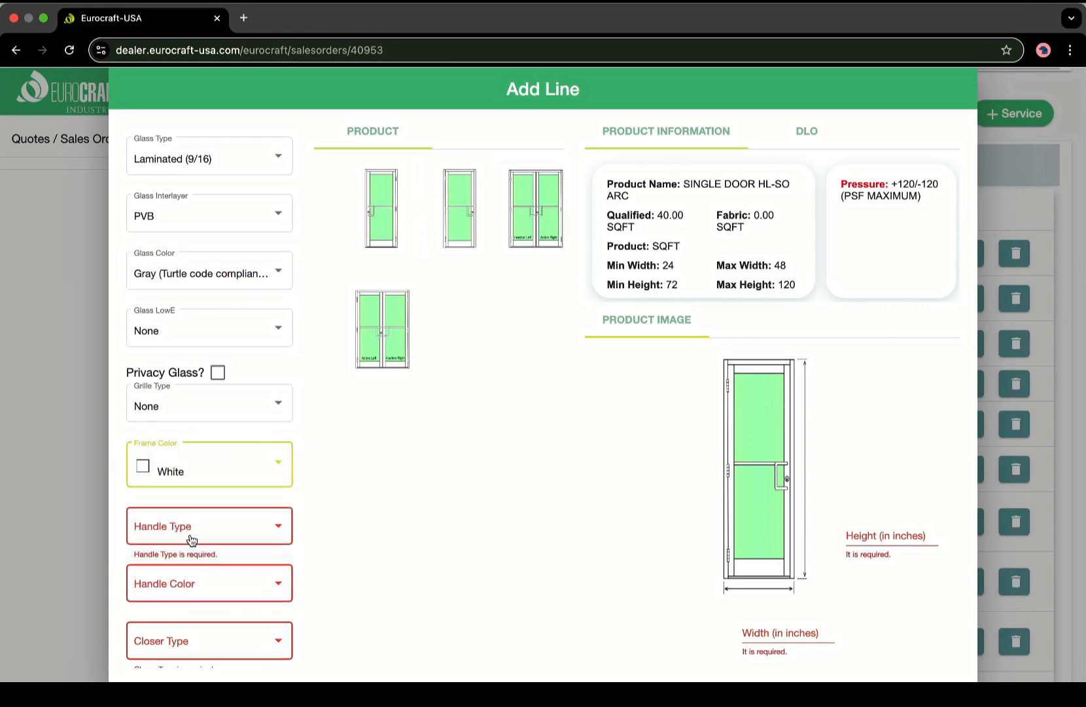
pyautogui.click(191, 540)
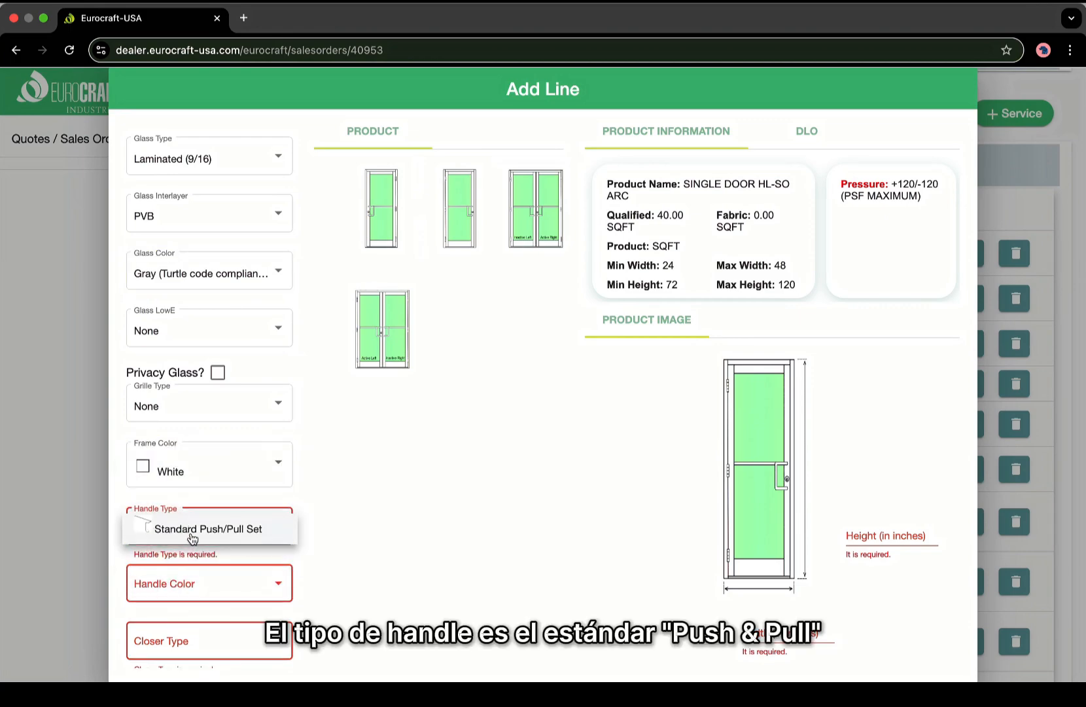
pyautogui.click(192, 538)
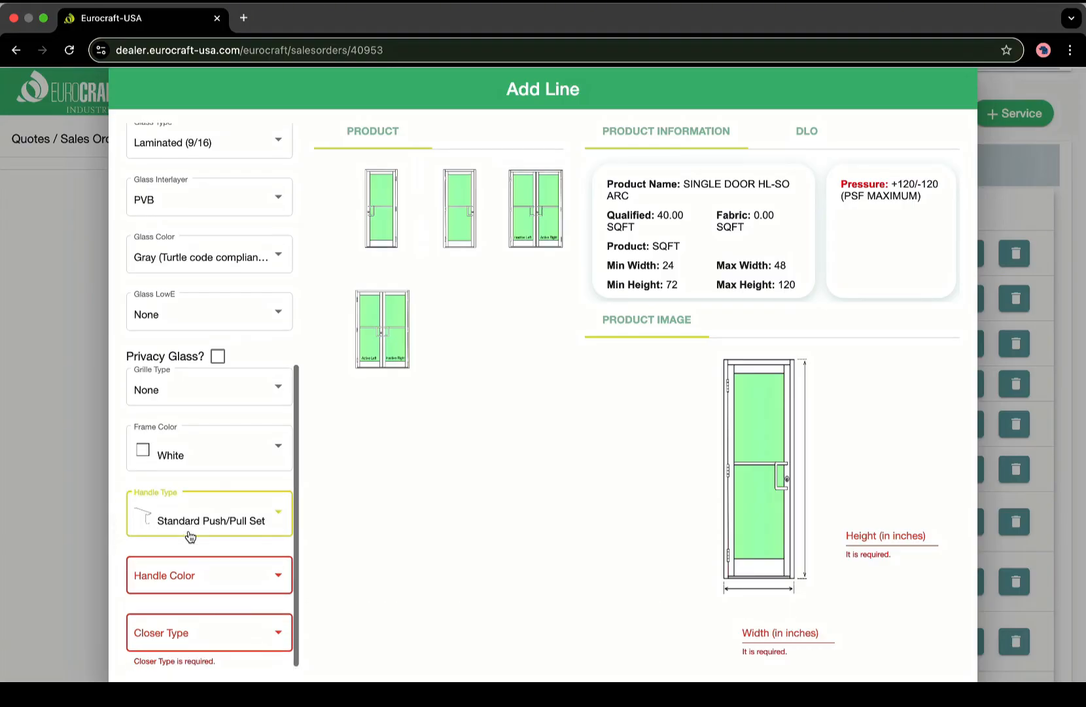
pyautogui.click(195, 588)
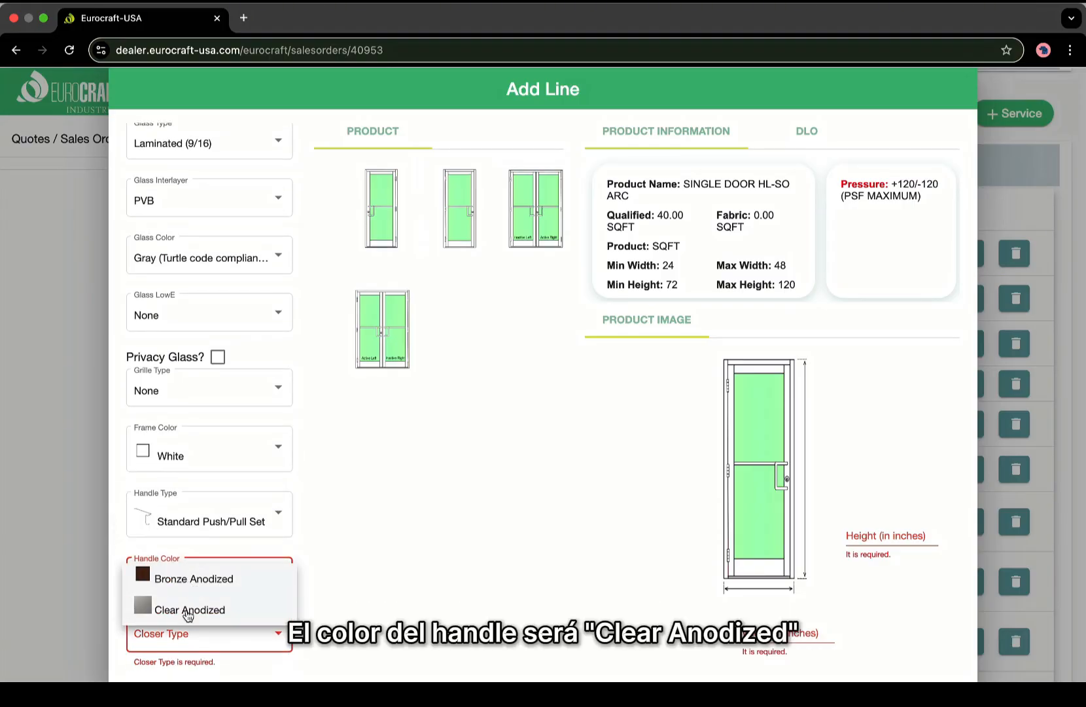
pyautogui.click(188, 611)
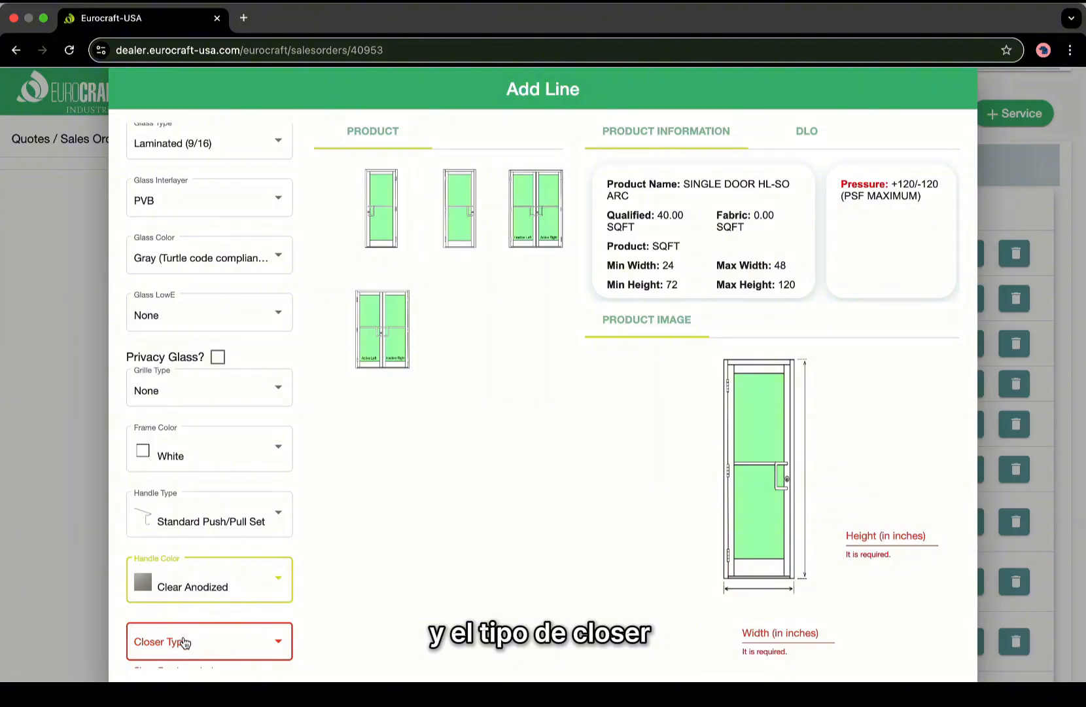
pyautogui.click(182, 640)
pyautogui.click(189, 644)
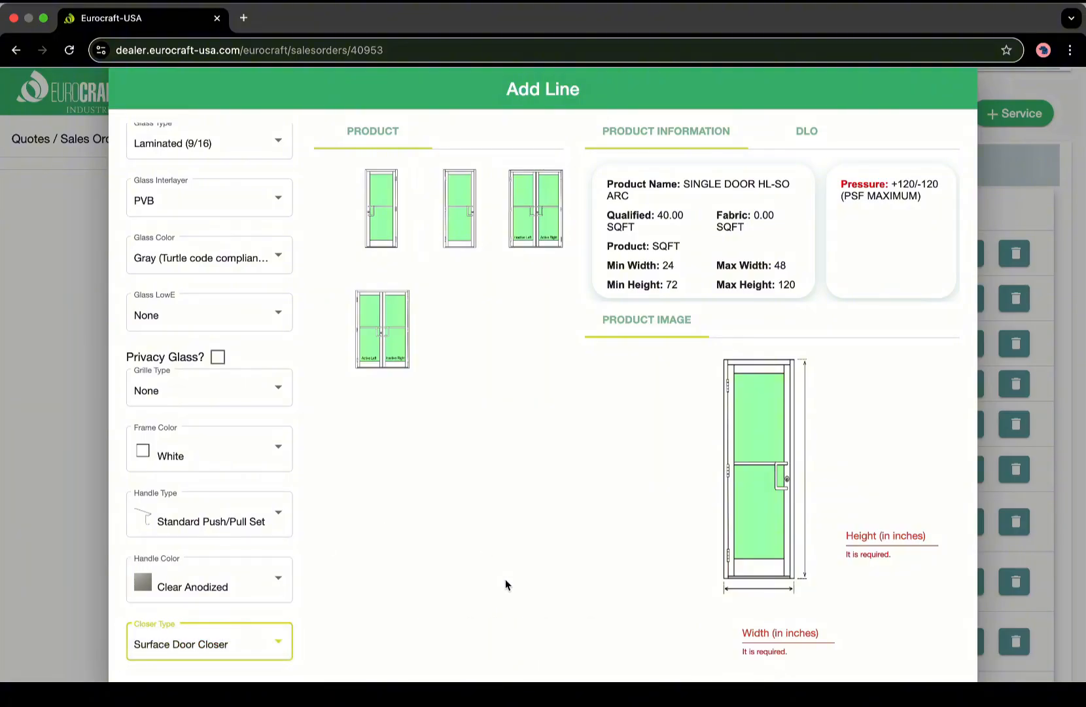
# Size the door 36 wide by 80 high and save the line.
pyautogui.click(758, 630)
pyautogui.write('36')
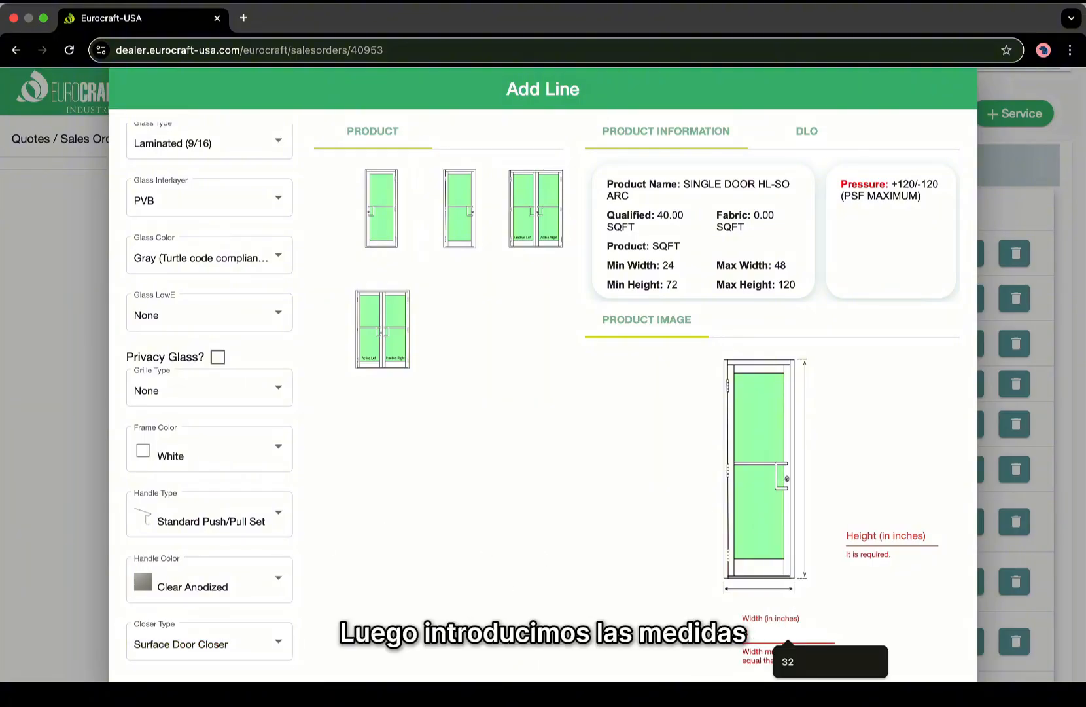
pyautogui.click(851, 535)
pyautogui.write('80')
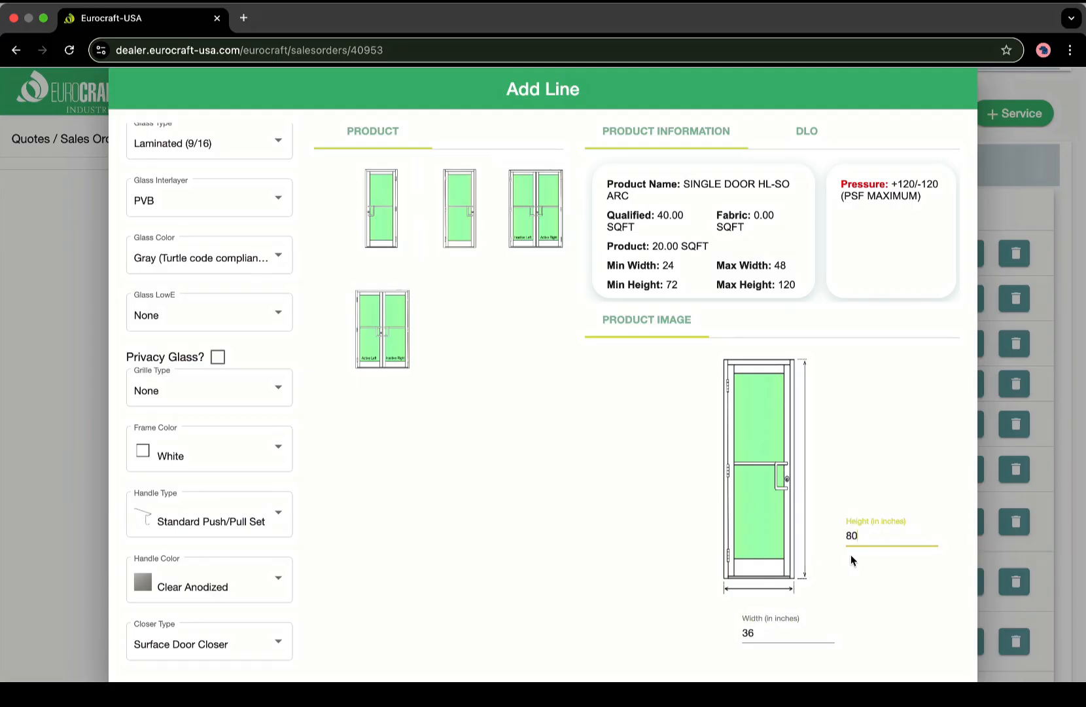
pyautogui.scroll(-2, 473, 534)
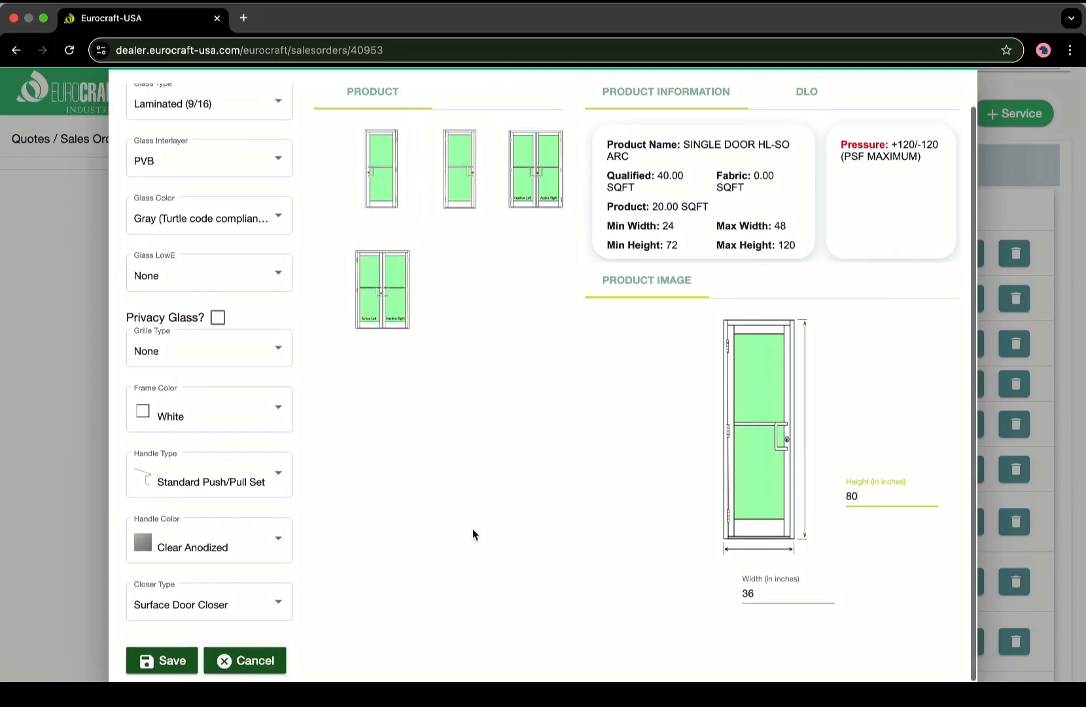
pyautogui.click(155, 663)
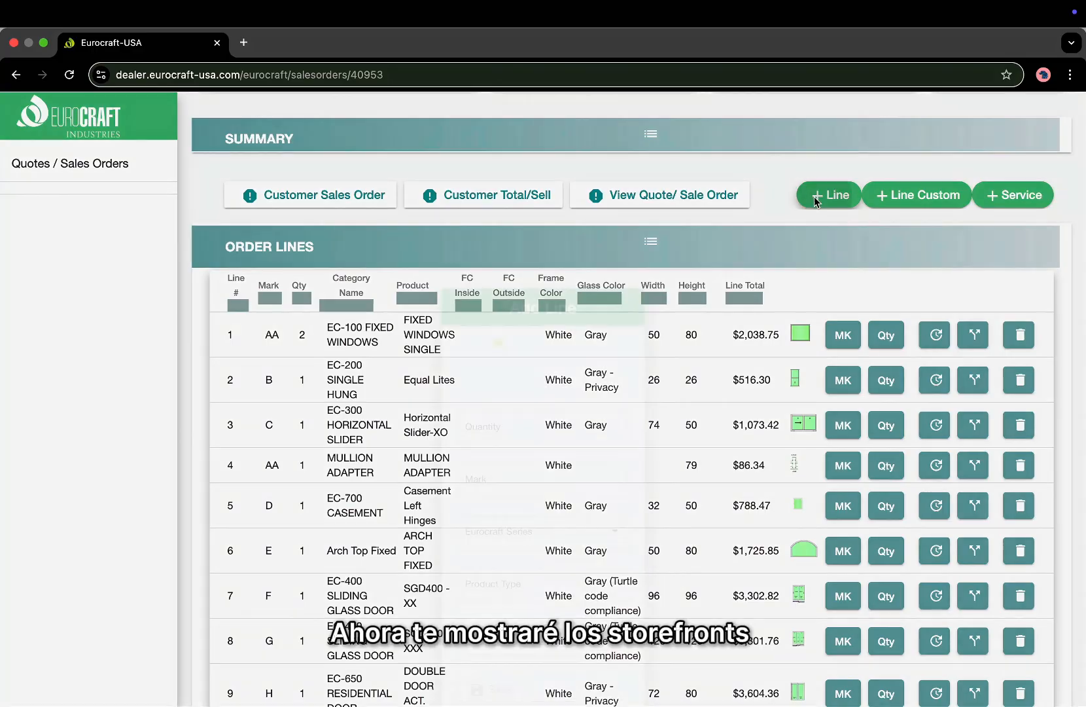
# Add a new order line with quantity 1 and mark J.
pyautogui.click(818, 194)
pyautogui.press('capslock')
pyautogui.write('1')
pyautogui.press('Tab')
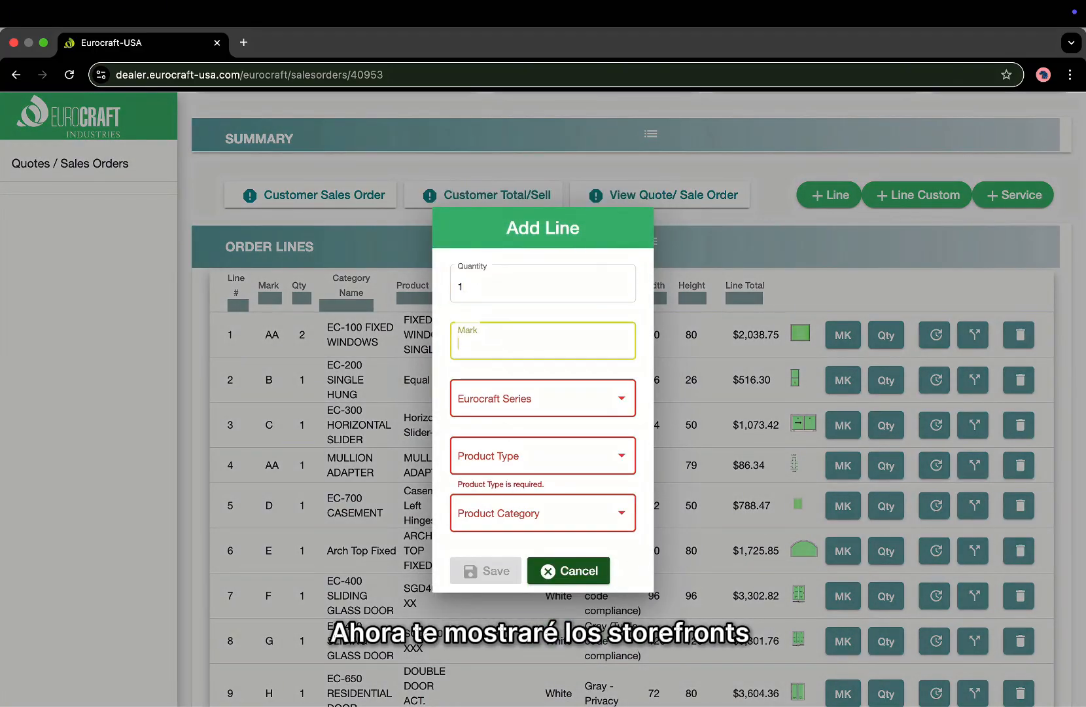
pyautogui.write('J')
# Choose ALUMINUM, STOREFRONT (AL), EC-500 STOREFRONT and the Full view - Width Equal subcategory.
pyautogui.click(519, 419)
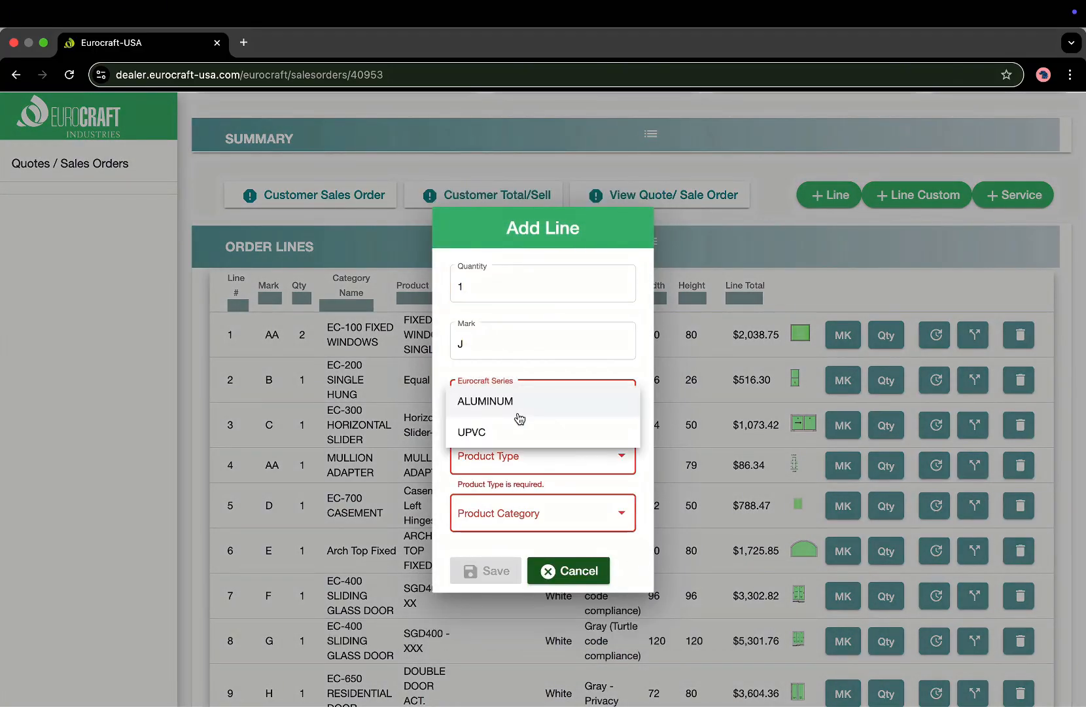
pyautogui.click(517, 414)
pyautogui.click(502, 467)
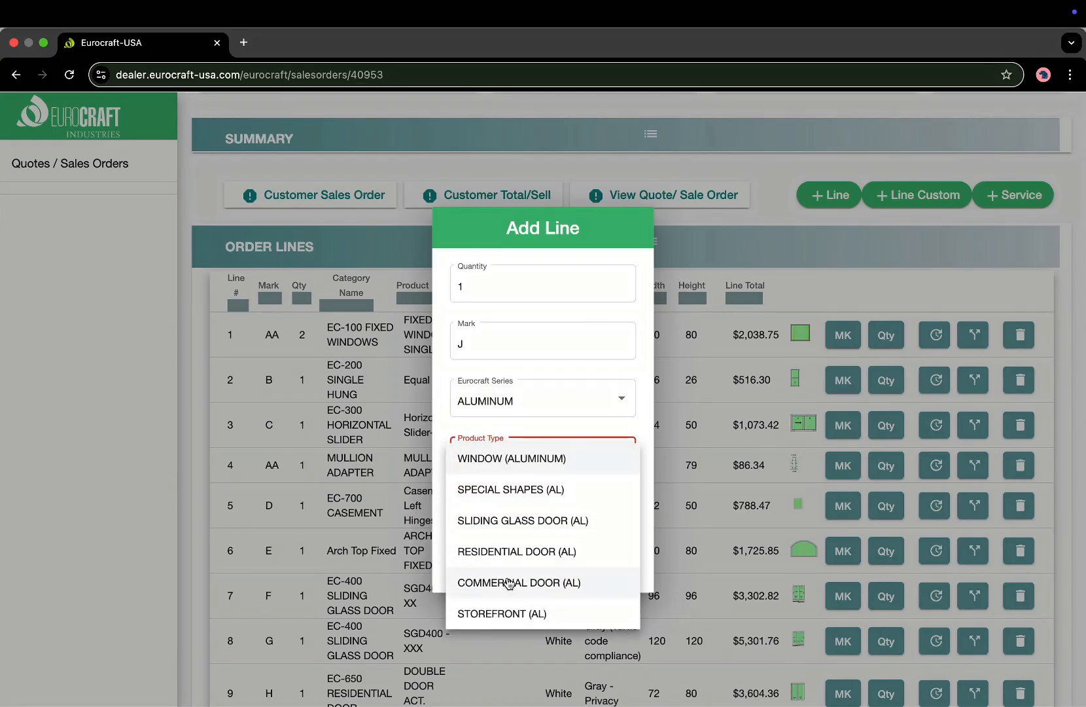
pyautogui.click(507, 613)
pyautogui.click(517, 513)
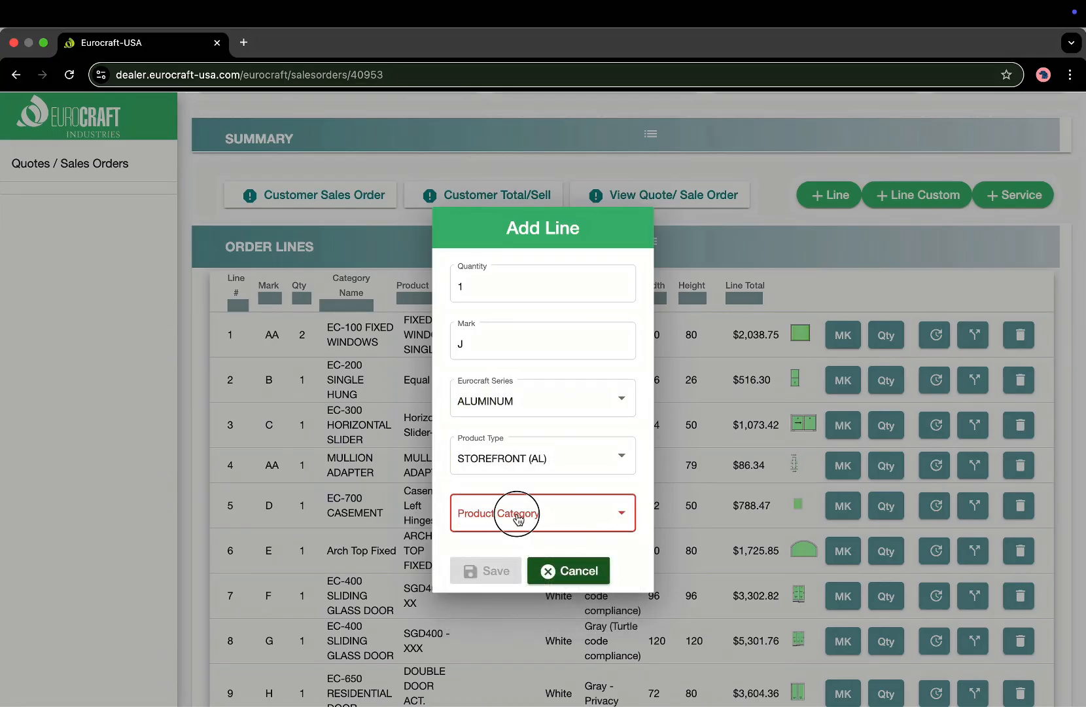
pyautogui.click(517, 515)
pyautogui.click(493, 547)
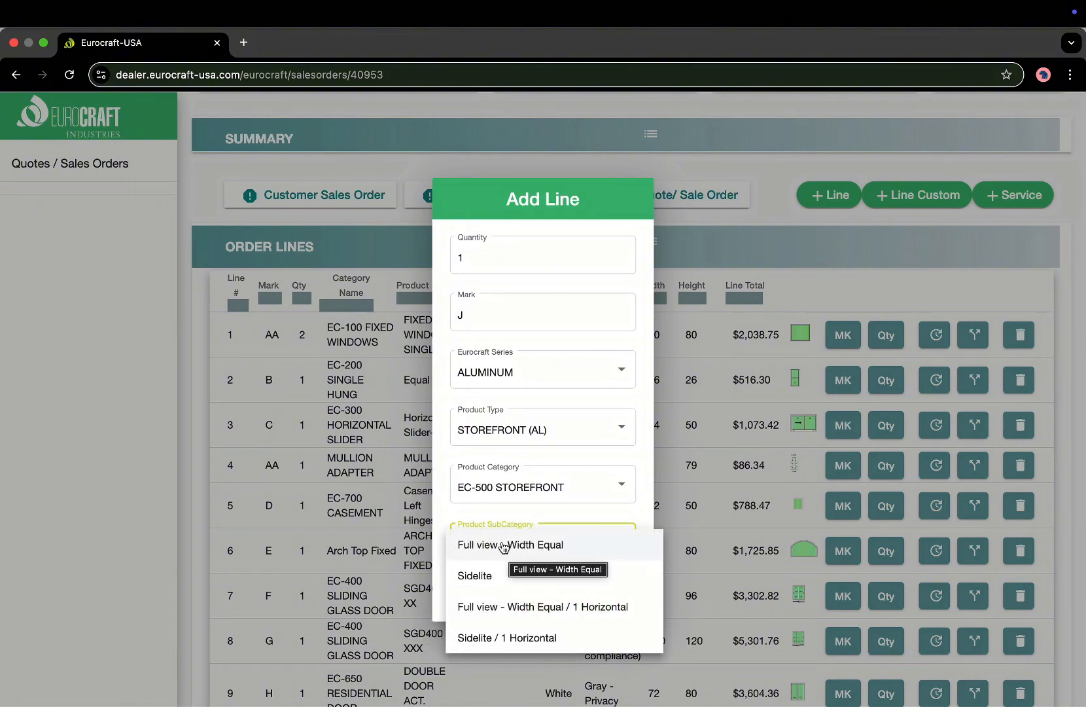
pyautogui.click(501, 546)
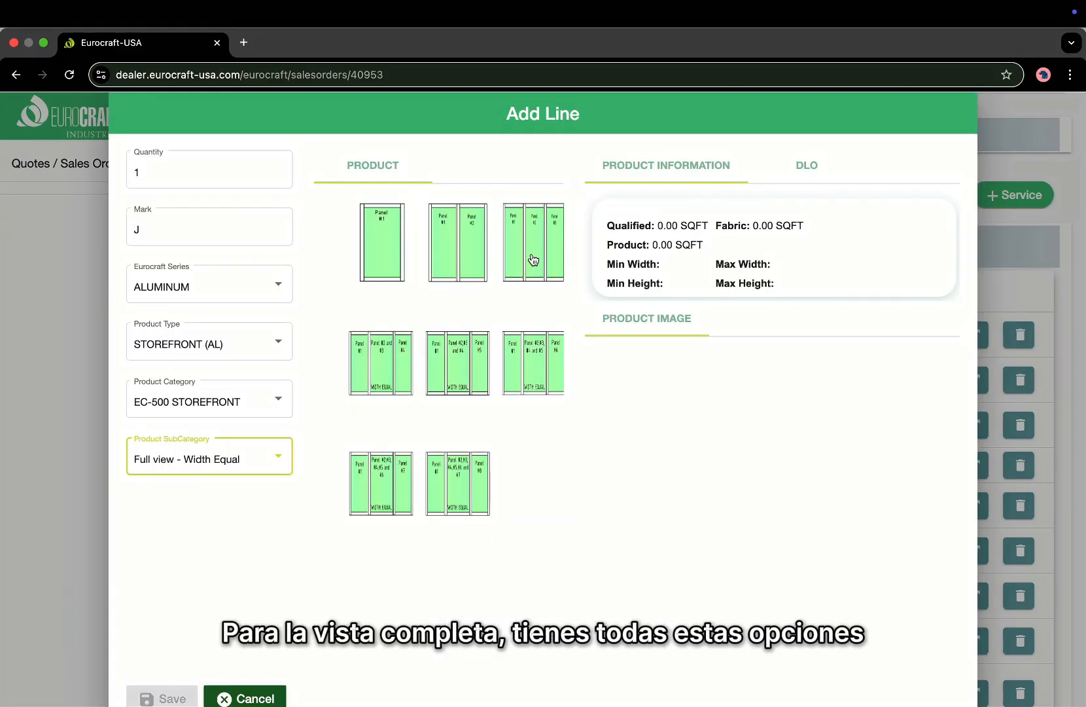
# Compare the one- and eight-panel layouts, then select the two-panel storefront layout.
pyautogui.click(388, 204)
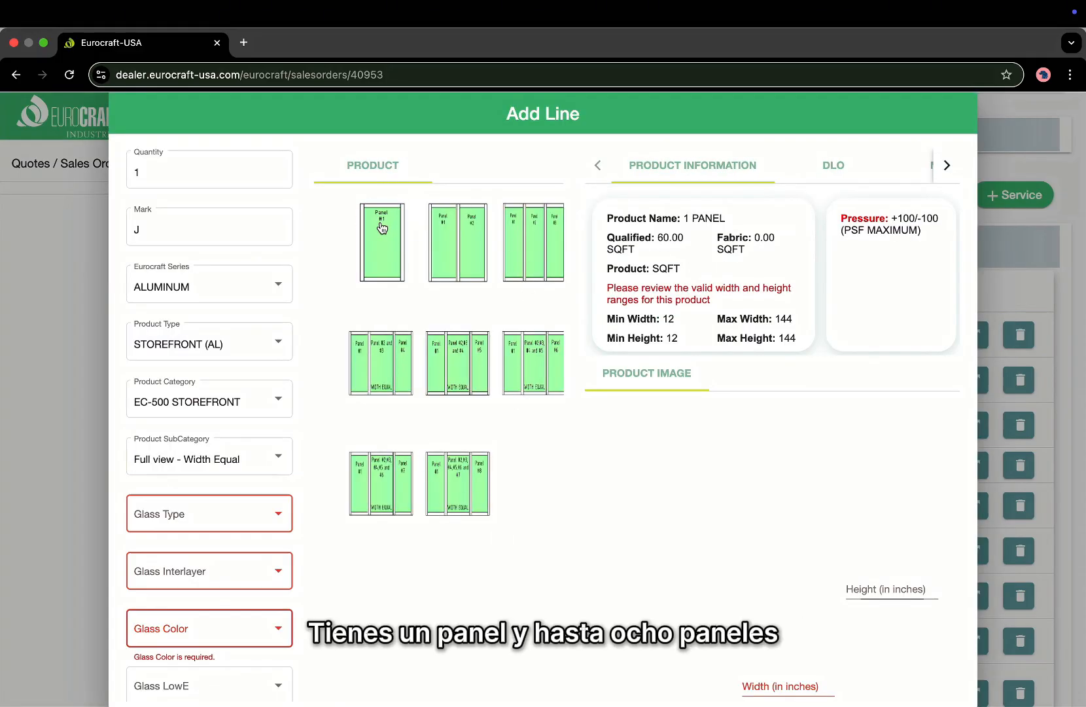
pyautogui.click(479, 480)
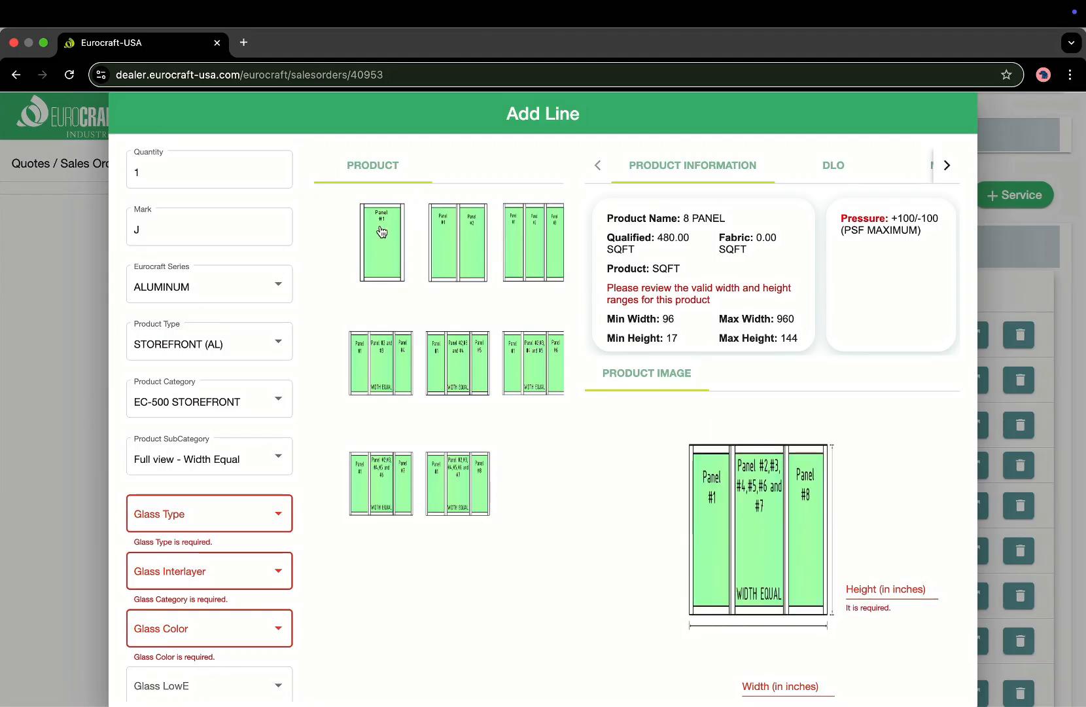
pyautogui.click(467, 257)
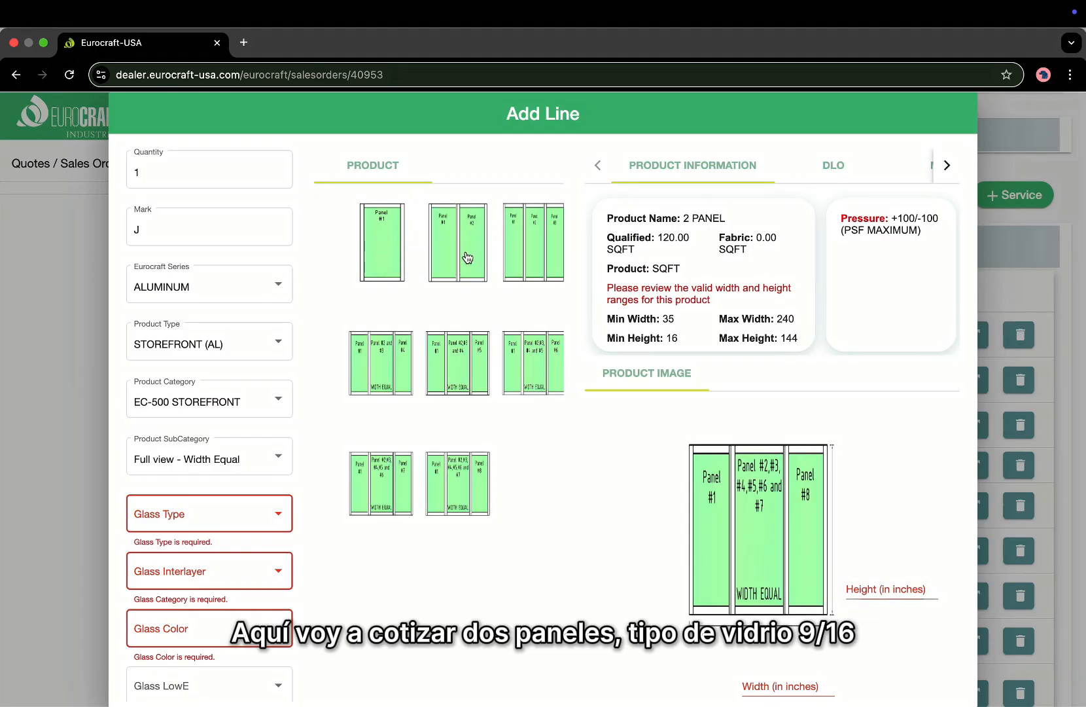
pyautogui.scroll(-2, 255, 458)
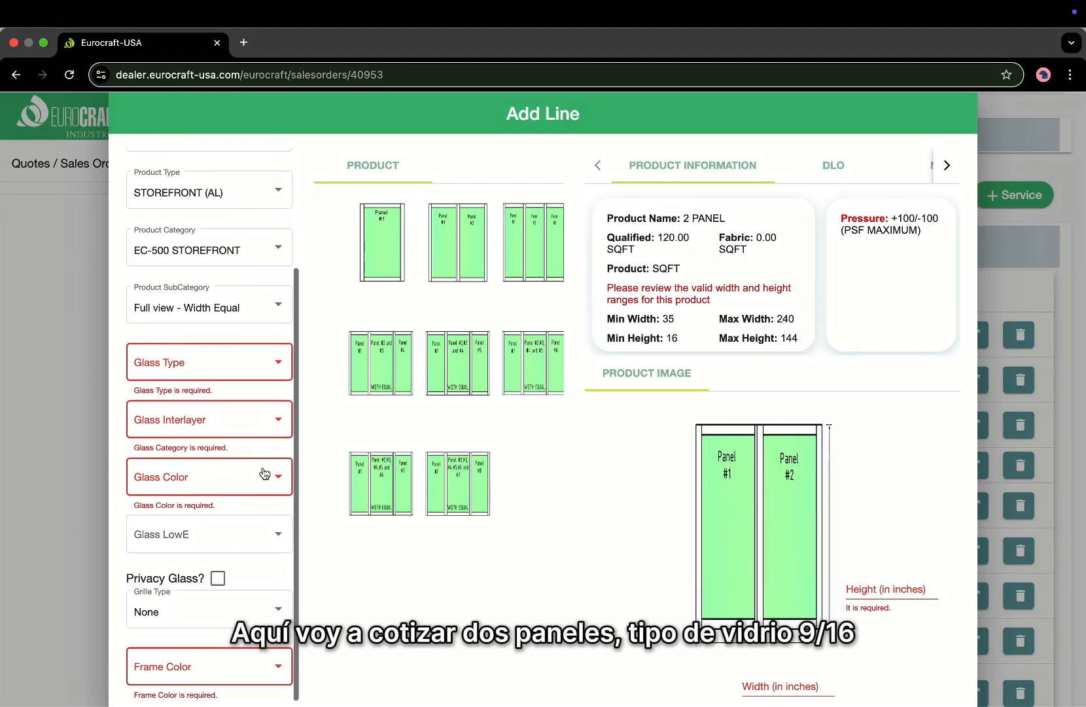
pyautogui.scroll(-1, 264, 473)
# Set Laminated (9/16) glass with PVB interlayer in Gray, and a White frame.
pyautogui.click(251, 338)
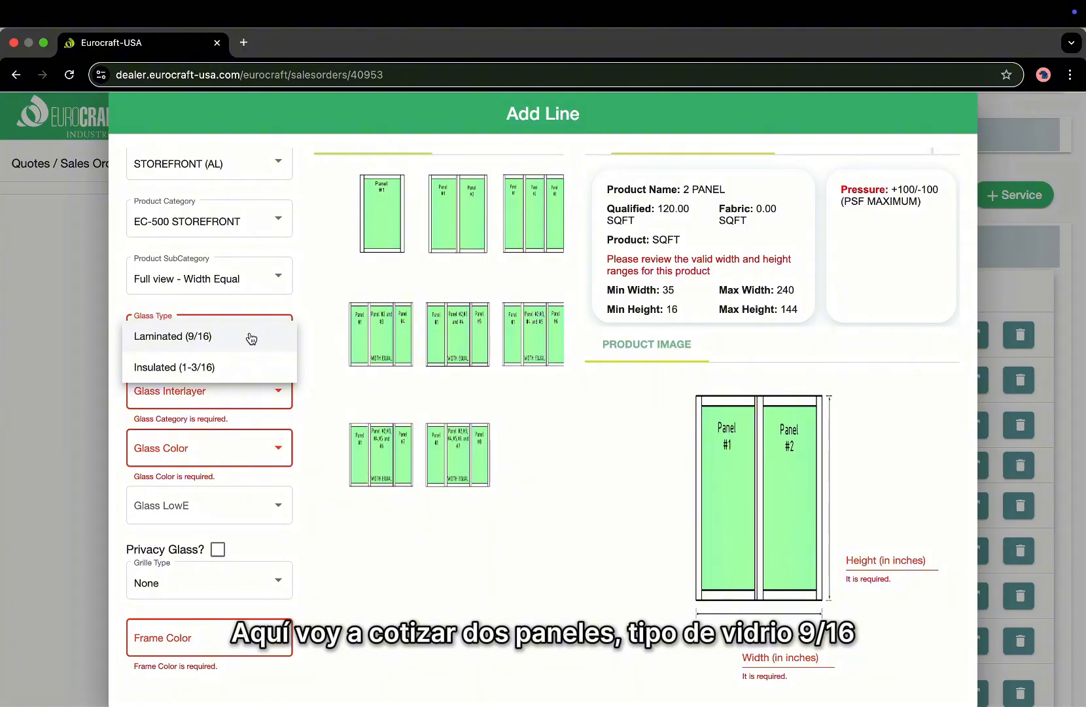
pyautogui.click(251, 339)
pyautogui.click(238, 396)
pyautogui.click(240, 400)
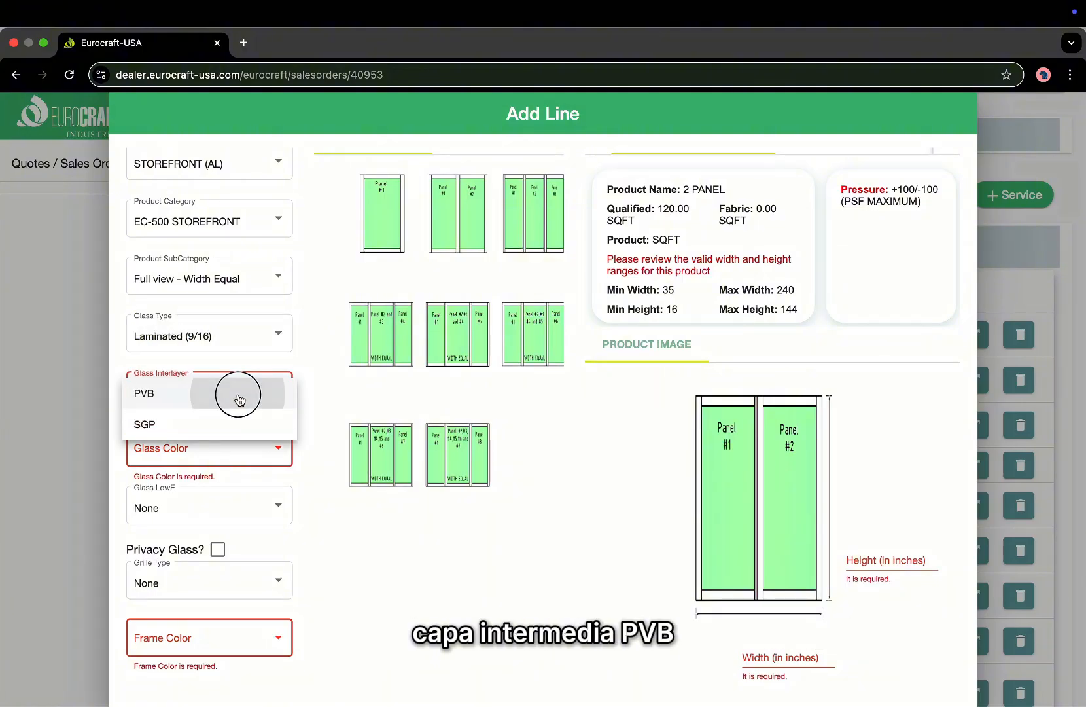
pyautogui.click(226, 455)
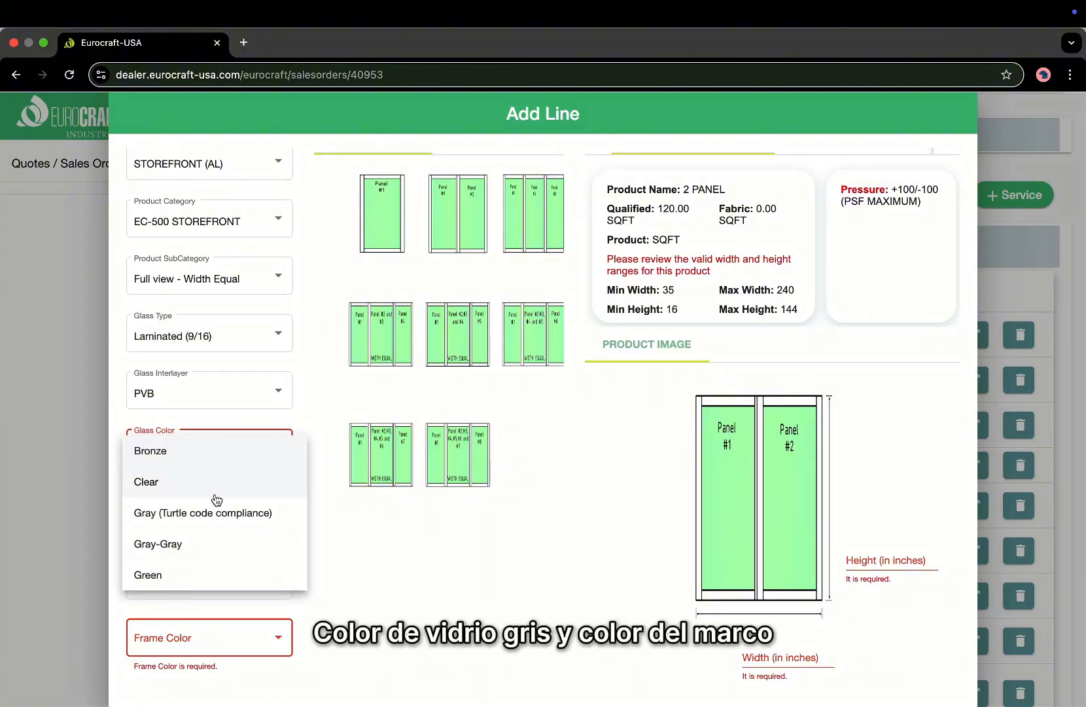
pyautogui.click(214, 515)
pyautogui.click(191, 639)
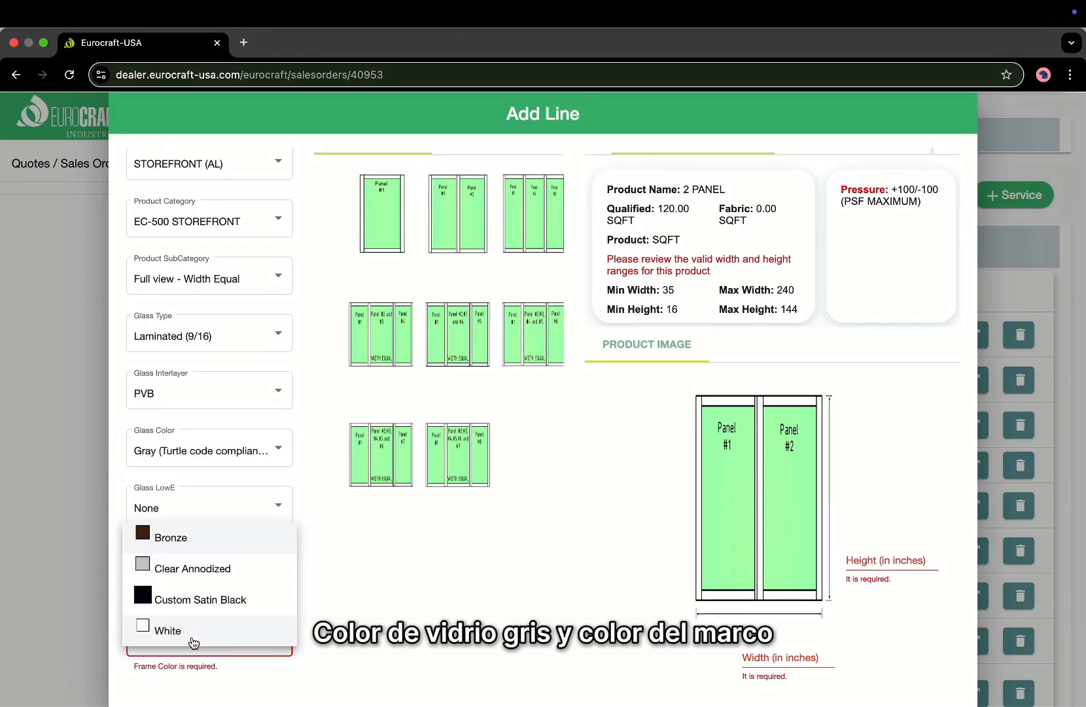
pyautogui.click(194, 638)
# Size the storefront 96 by 96 and save line J.
pyautogui.scroll(-1, 737, 605)
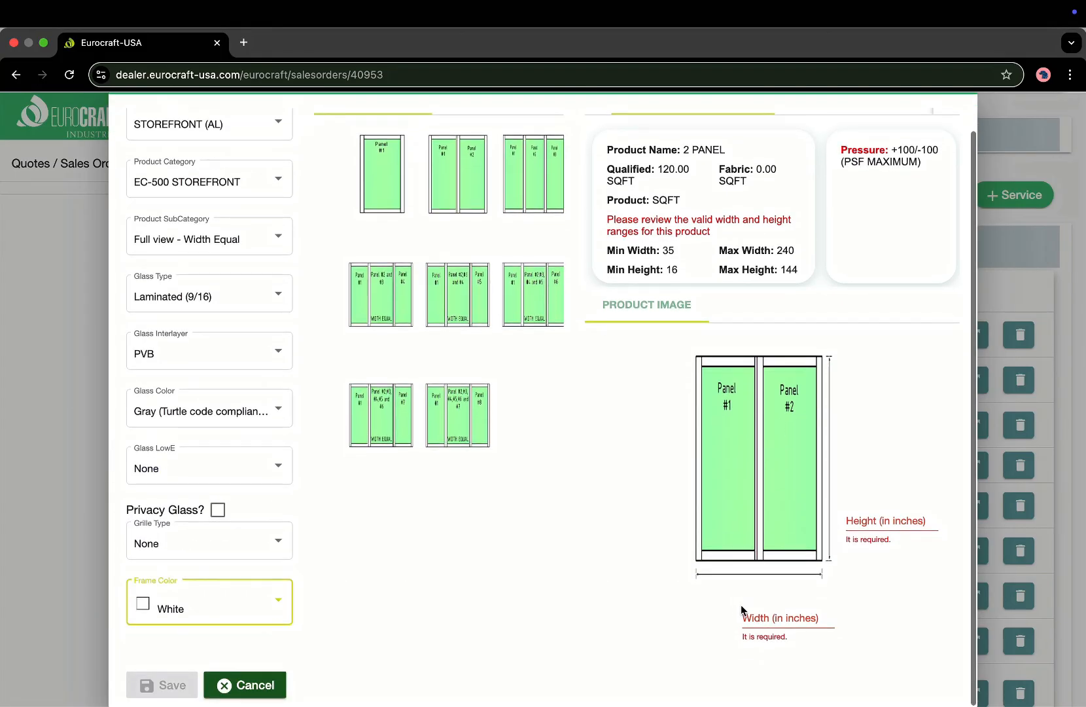
pyautogui.click(806, 613)
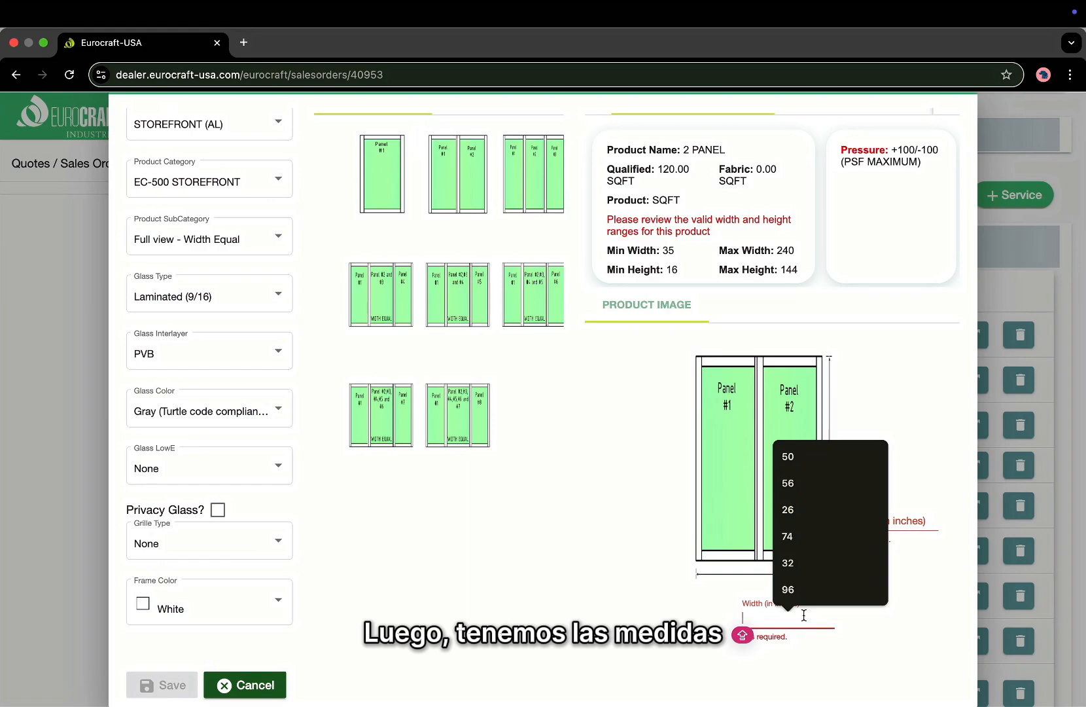
pyautogui.click(792, 589)
pyautogui.click(884, 516)
pyautogui.write('9')
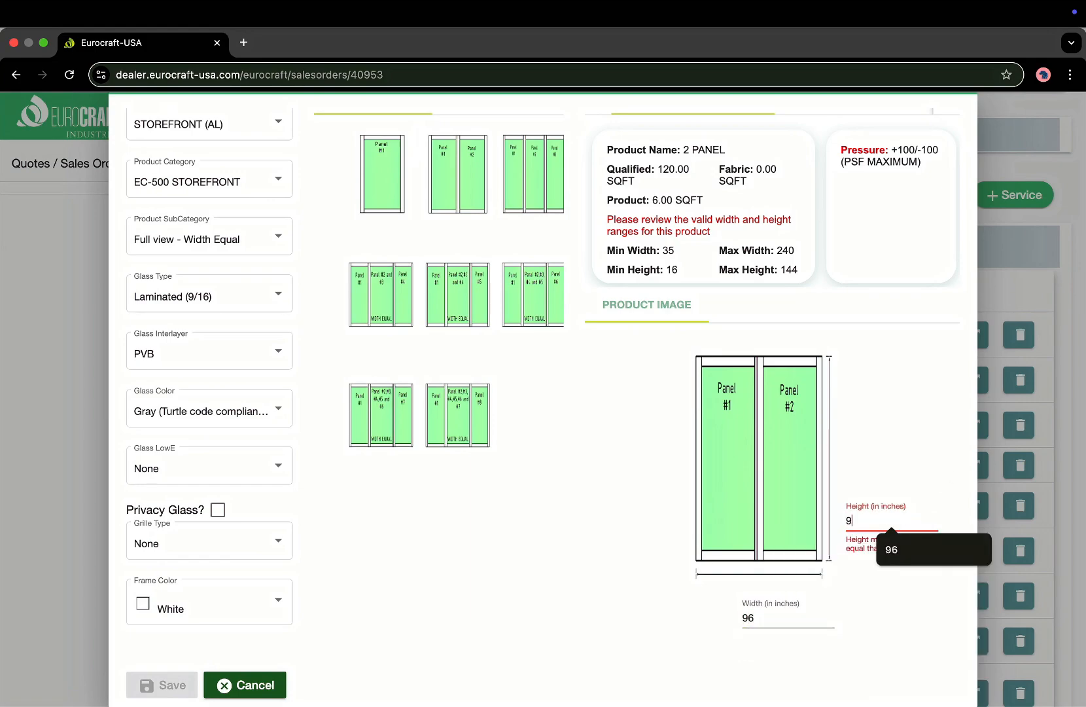
pyautogui.click(891, 549)
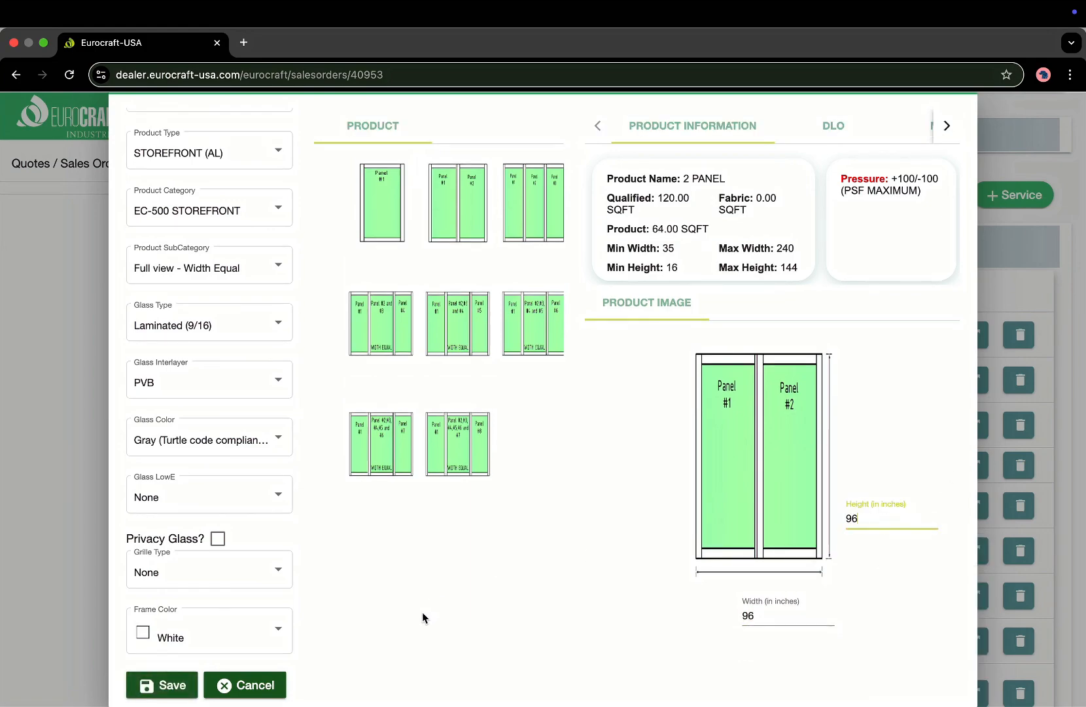
pyautogui.click(165, 684)
# Review the eleven order lines, noting mark H on line 9, then start a fresh Add Line form.
pyautogui.scroll(-4, 455, 535)
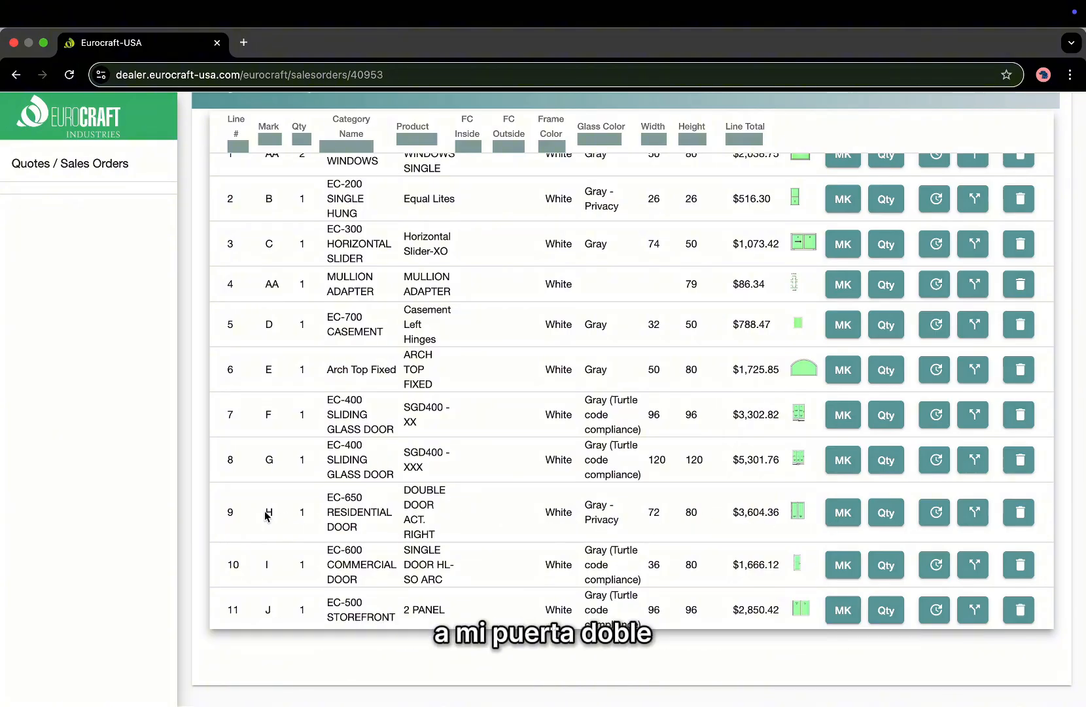
pyautogui.scroll(-1, 816, 513)
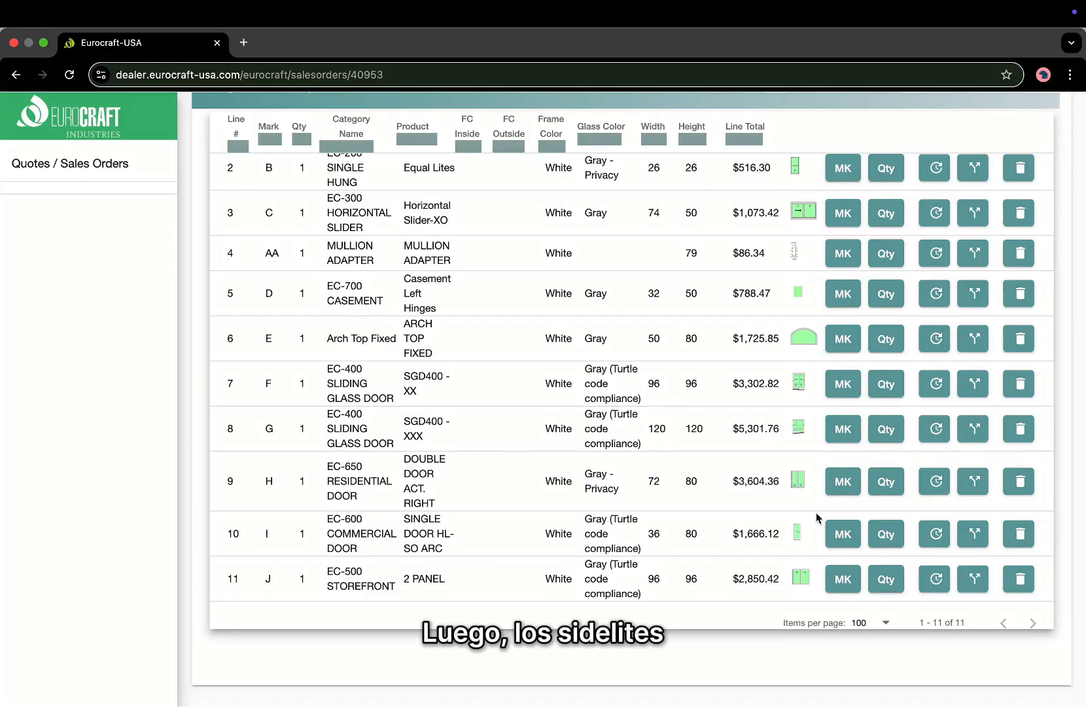
pyautogui.scroll(3, 816, 517)
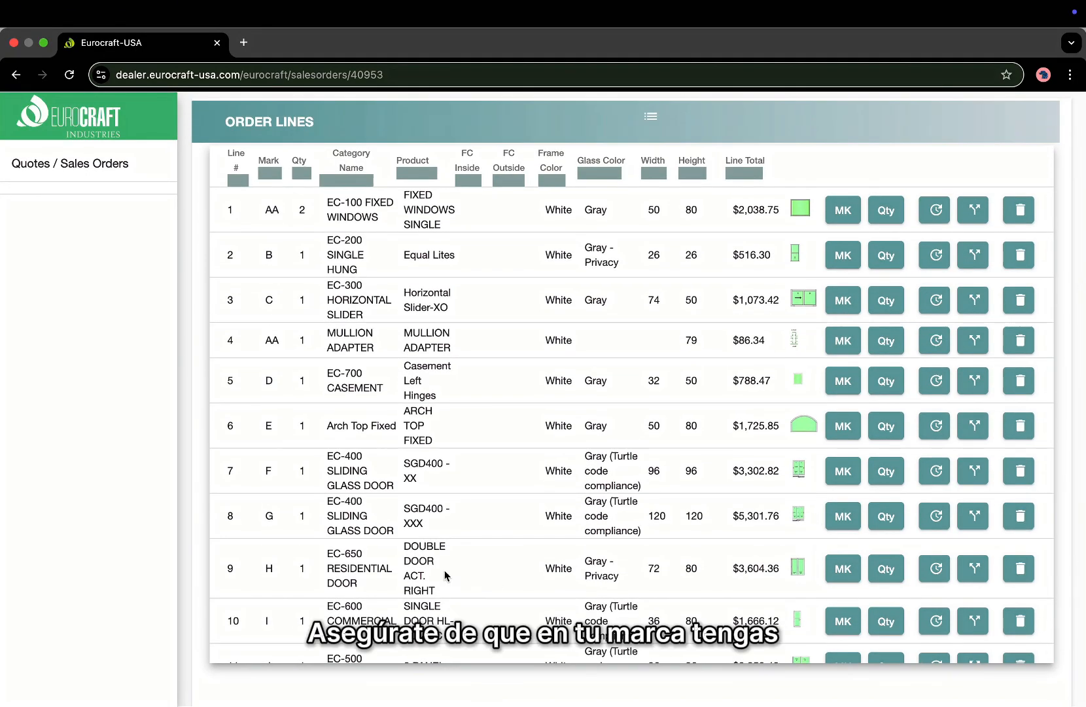
pyautogui.moveTo(274, 573); pyautogui.dragTo(265, 572)
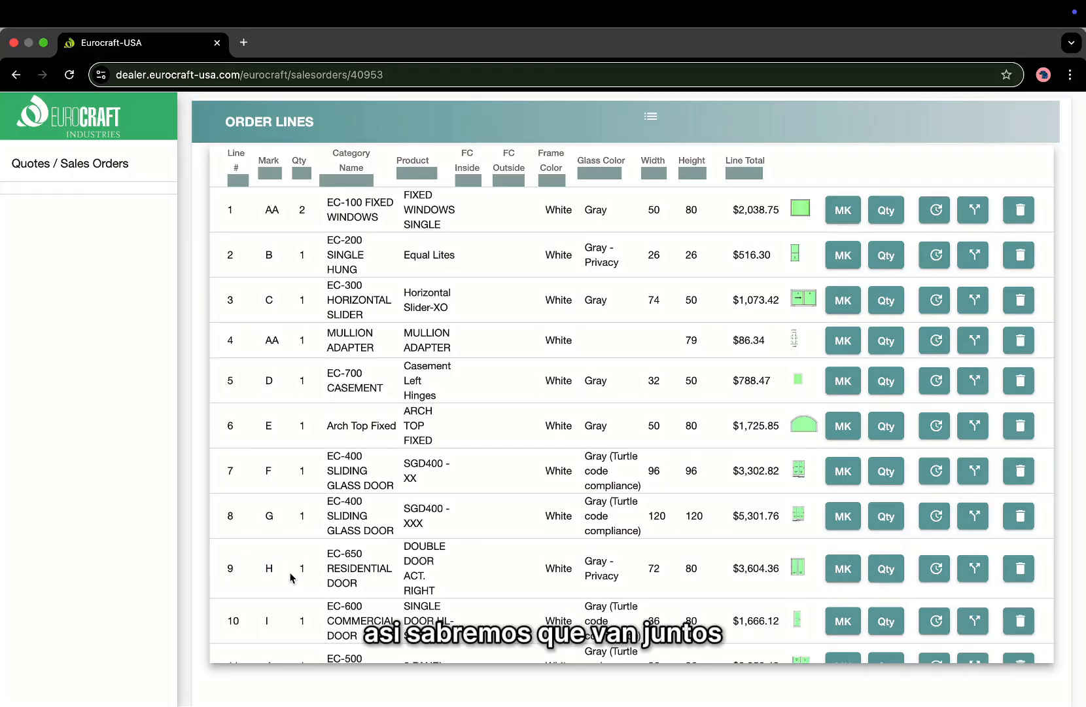
pyautogui.scroll(-1, 338, 576)
pyautogui.scroll(3, 533, 416)
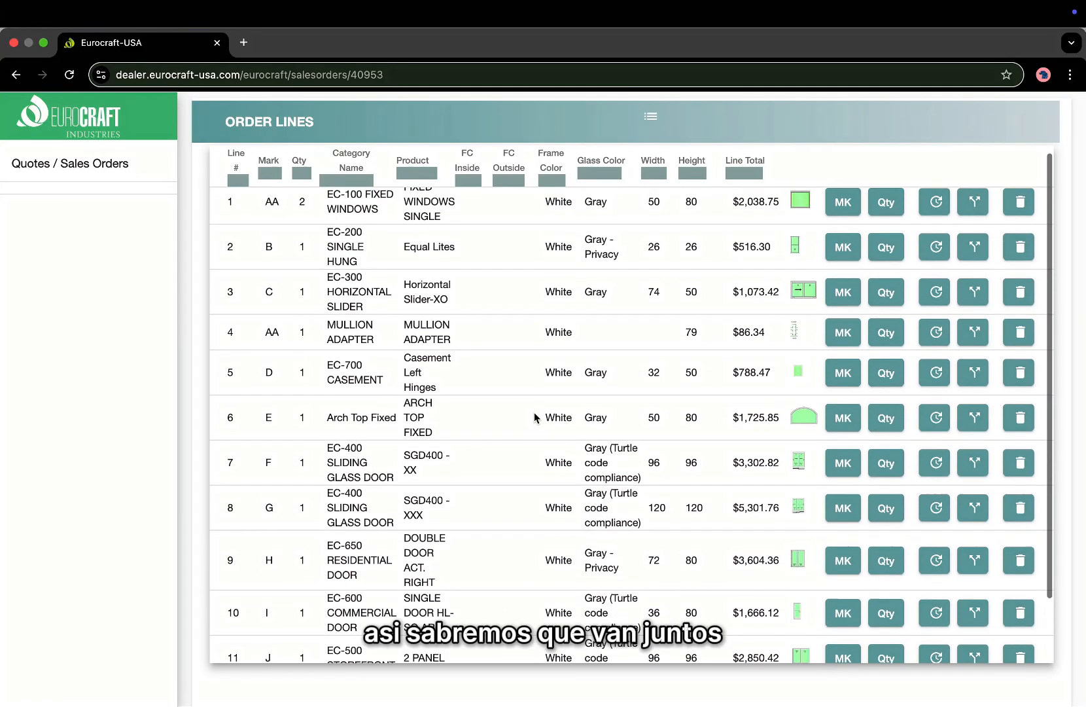
pyautogui.click(819, 116)
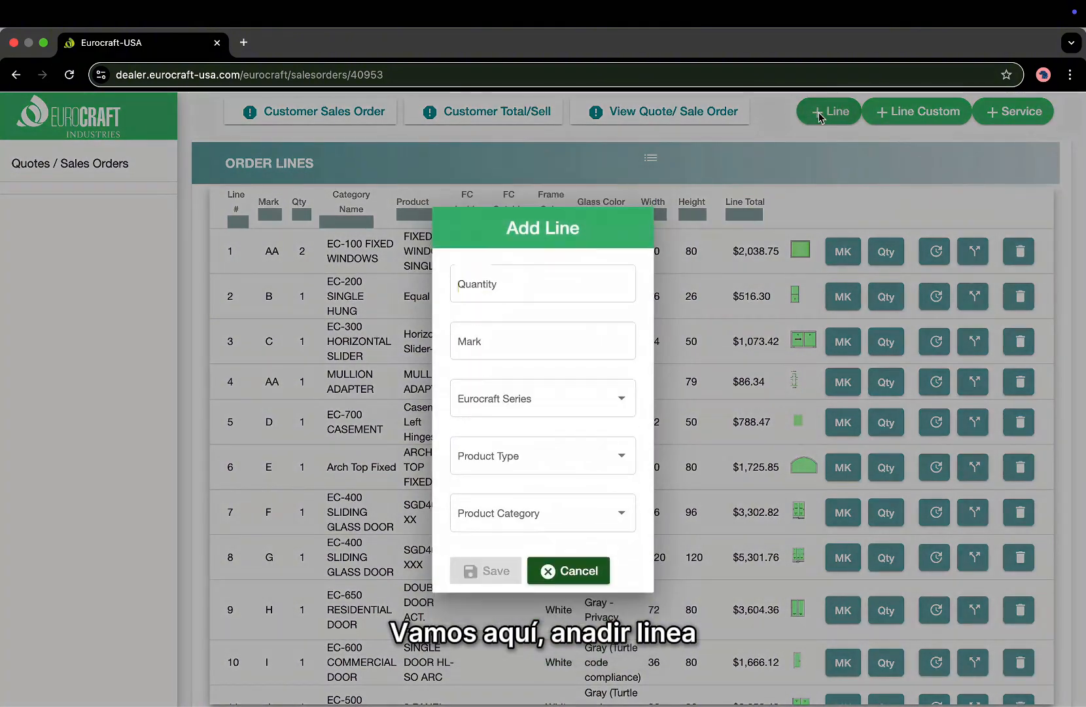
# Enter quantity 1, mark K, ALUMINUM, STOREFRONT (AL), EC-500 STOREFRONT and the Sidelite subcategory.
pyautogui.write('1')
pyautogui.press('Tab')
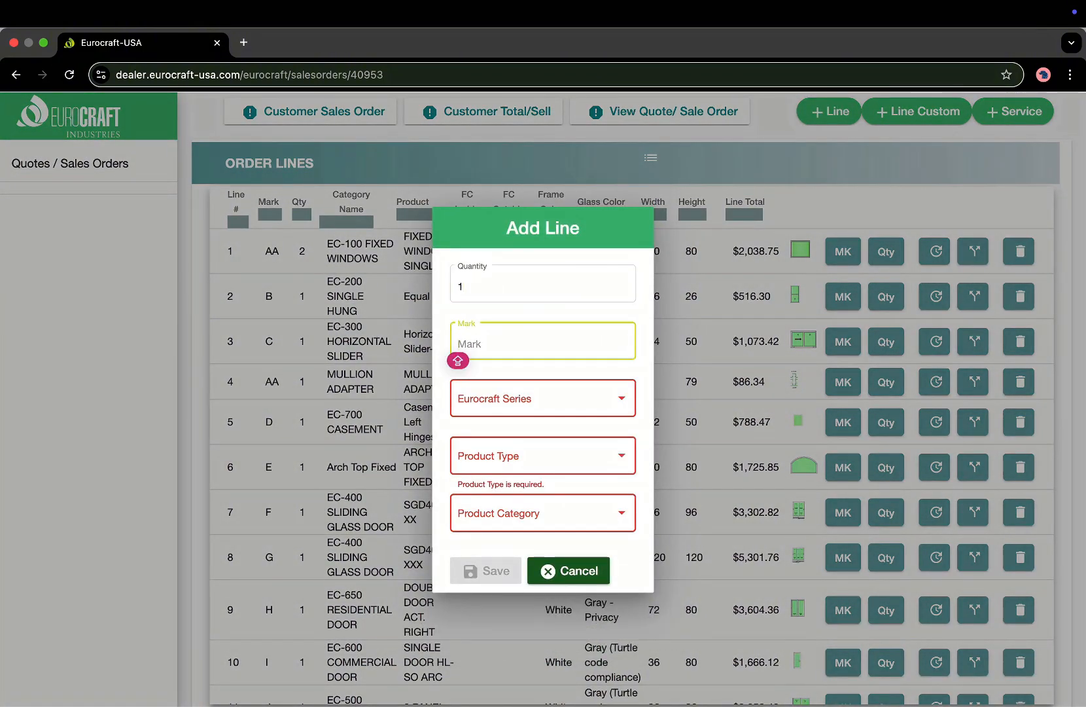
pyautogui.write('K')
pyautogui.click(513, 402)
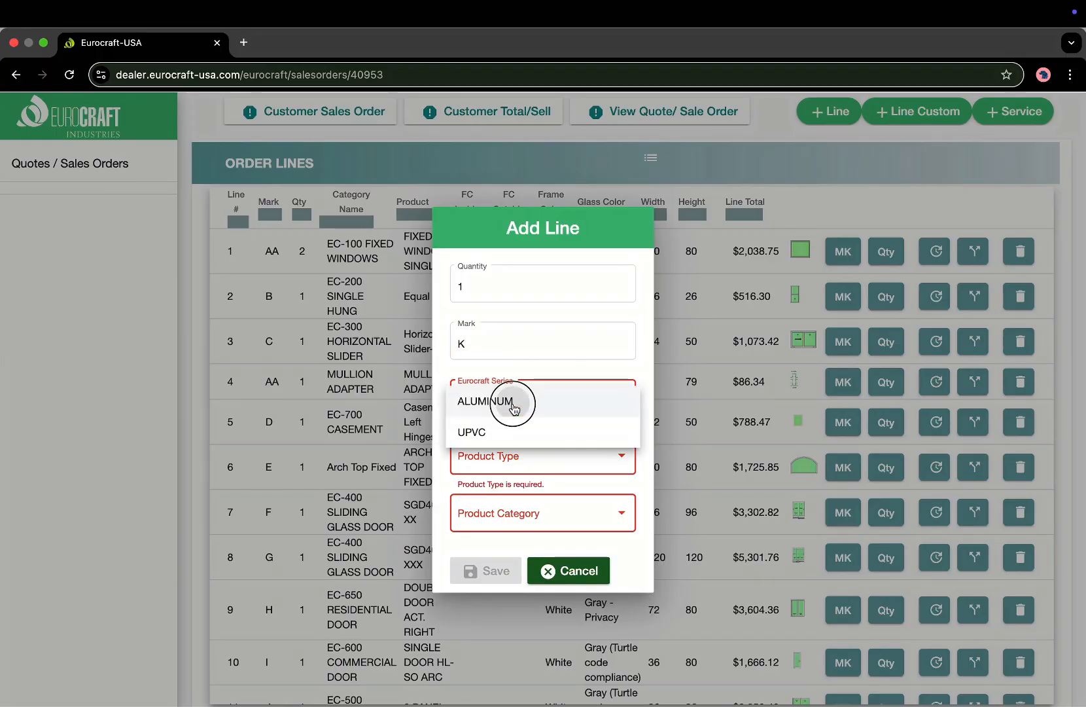
pyautogui.click(512, 403)
pyautogui.click(503, 458)
pyautogui.click(504, 610)
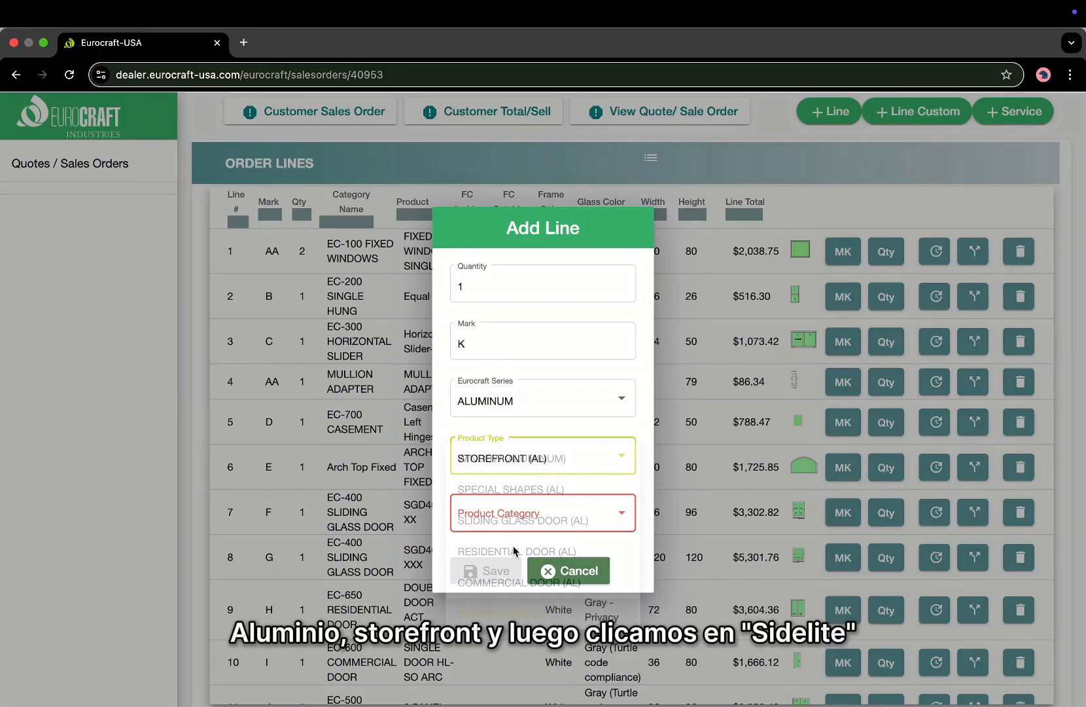
pyautogui.click(510, 517)
pyautogui.click(502, 520)
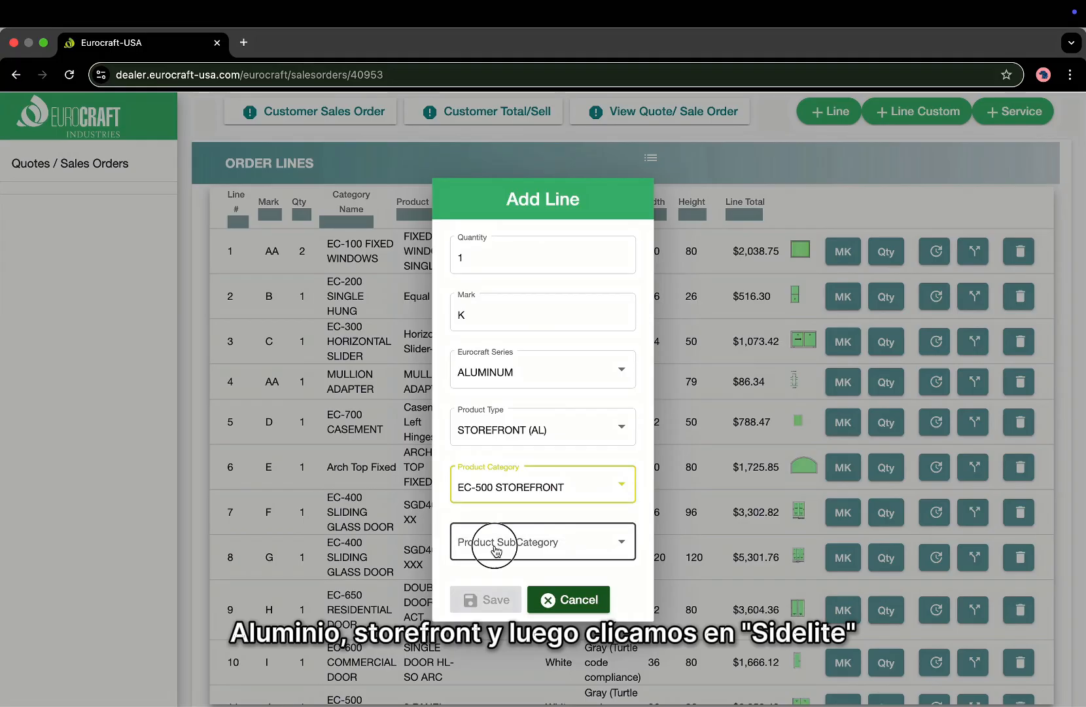
pyautogui.click(495, 549)
pyautogui.click(489, 576)
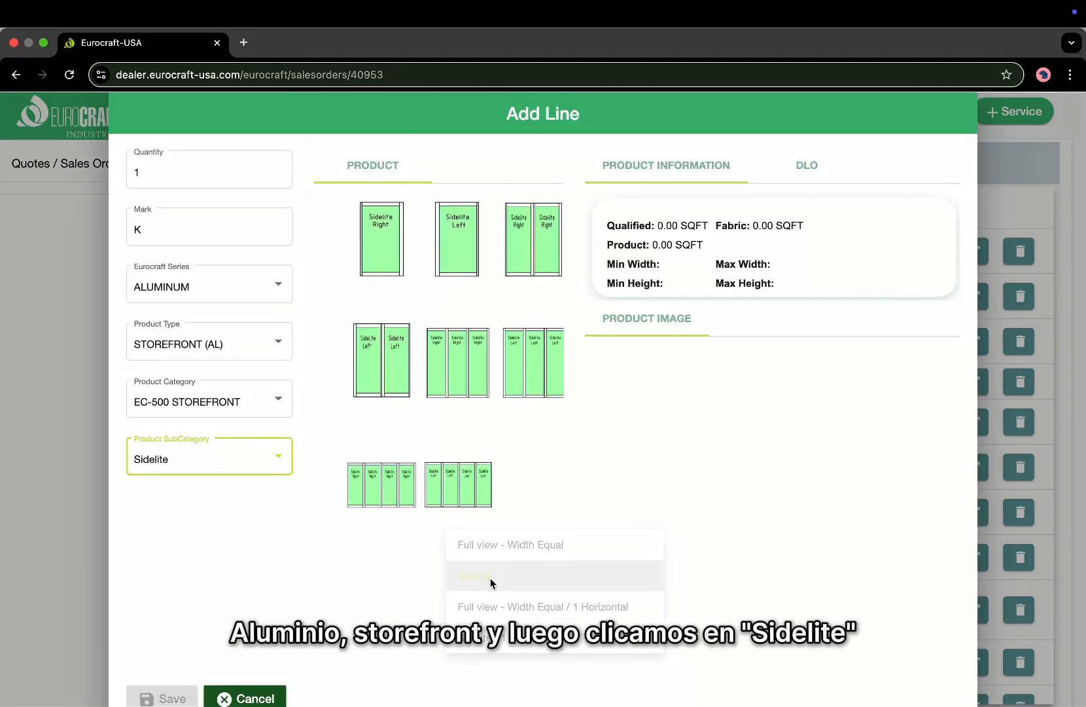
# Choose the Sidelite Left product sized 24 wide by 80 high.
pyautogui.click(378, 246)
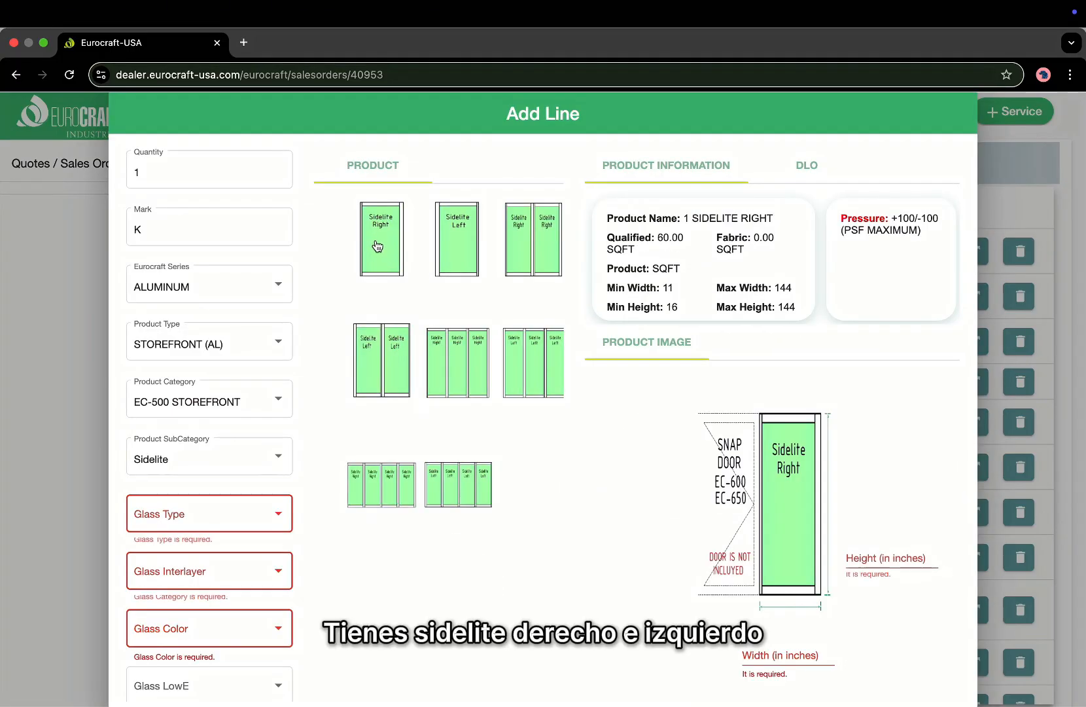
pyautogui.click(460, 239)
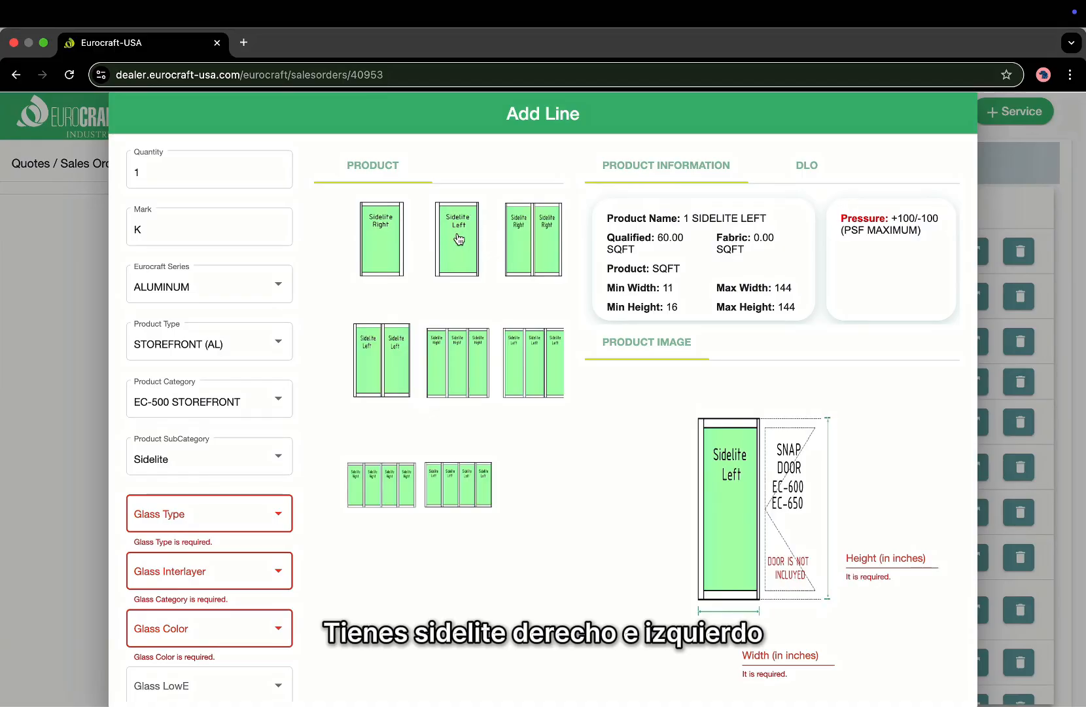
pyautogui.scroll(-1, 436, 389)
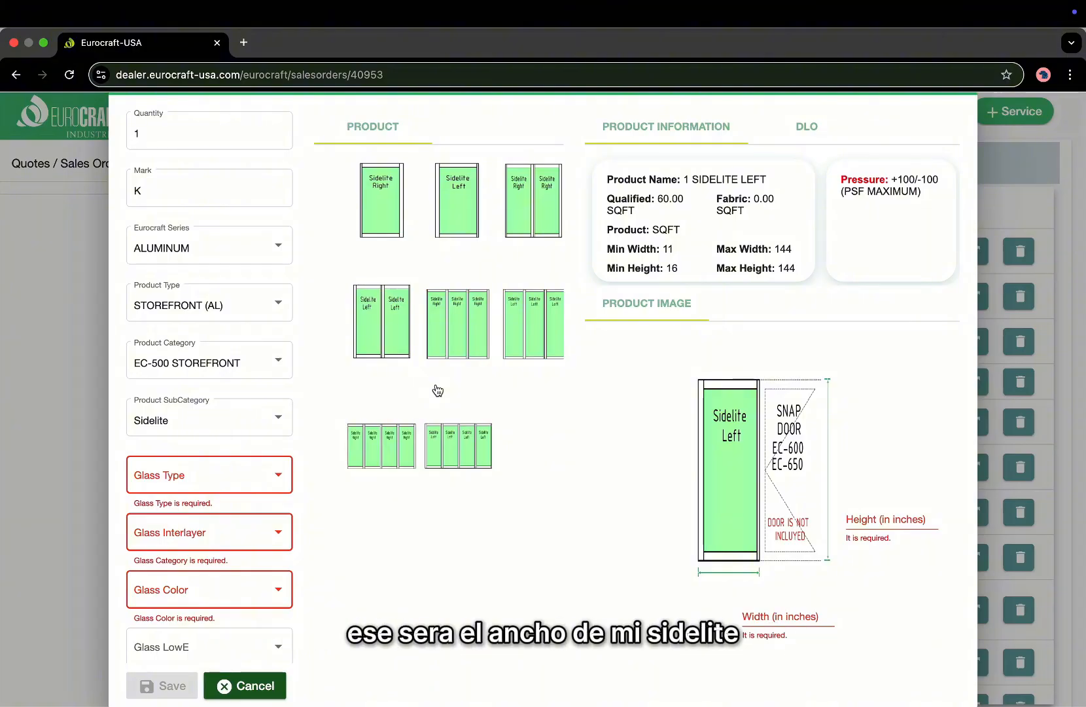
pyautogui.click(750, 618)
pyautogui.write('24')
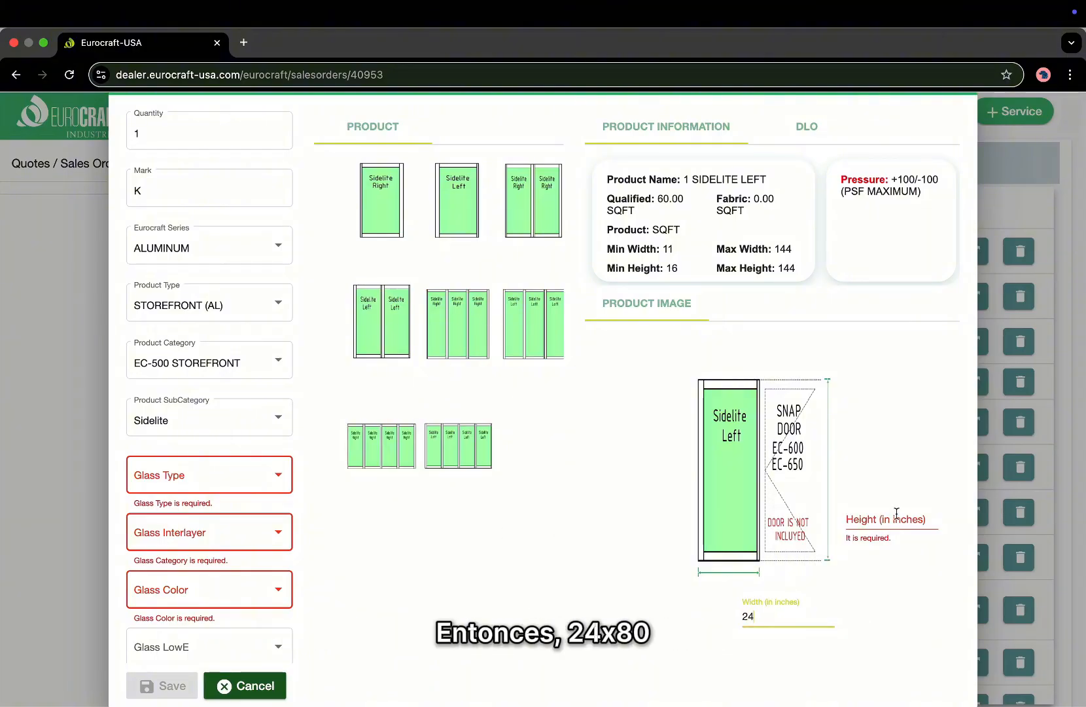
pyautogui.click(897, 522)
pyautogui.write('80')
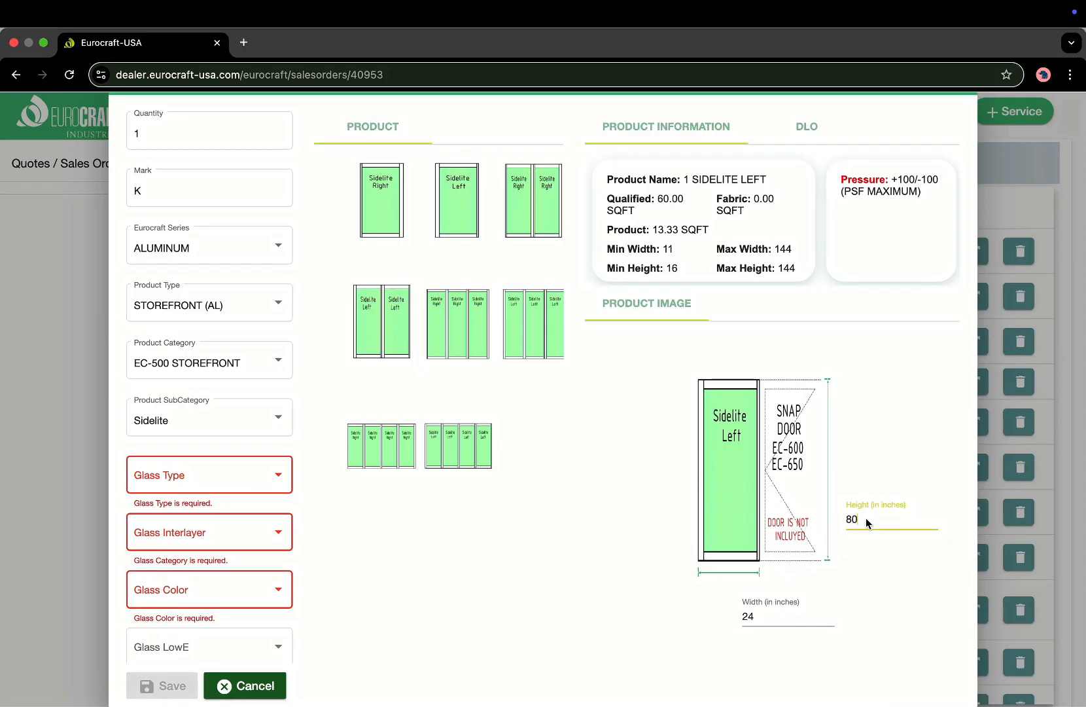
# Give the sidelite Laminated (9/16) glass with PVB interlayer in Gray (Turtle code compliance).
pyautogui.scroll(-2, 190, 437)
pyautogui.scroll(-2, 190, 436)
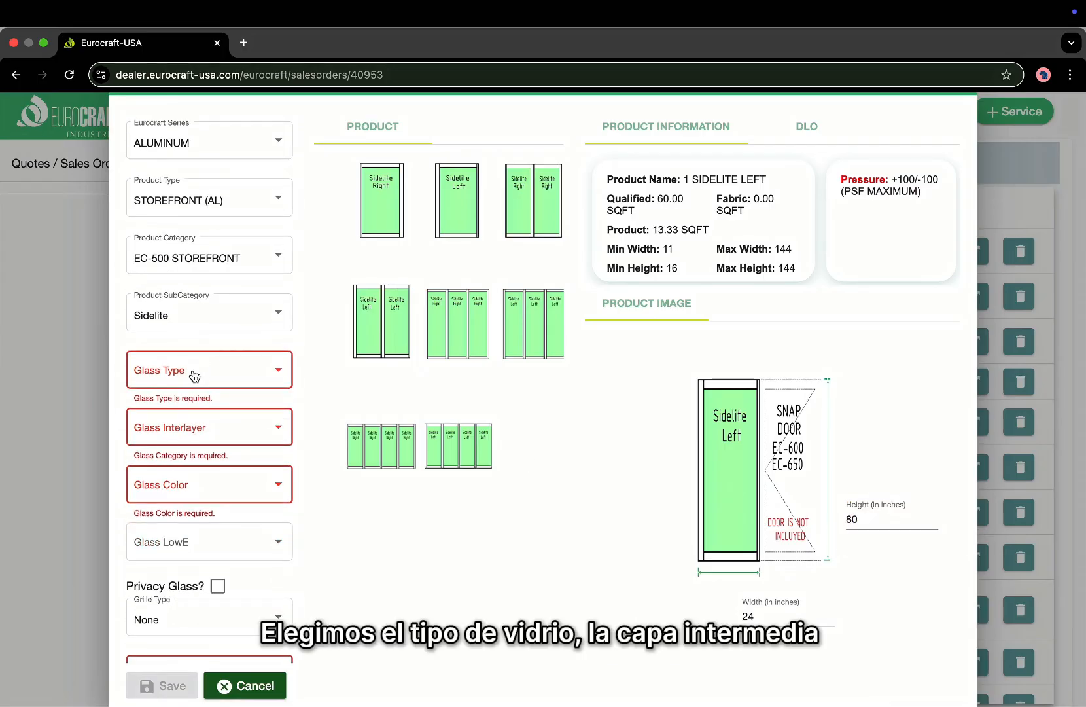
pyautogui.click(194, 374)
pyautogui.click(189, 372)
pyautogui.click(194, 428)
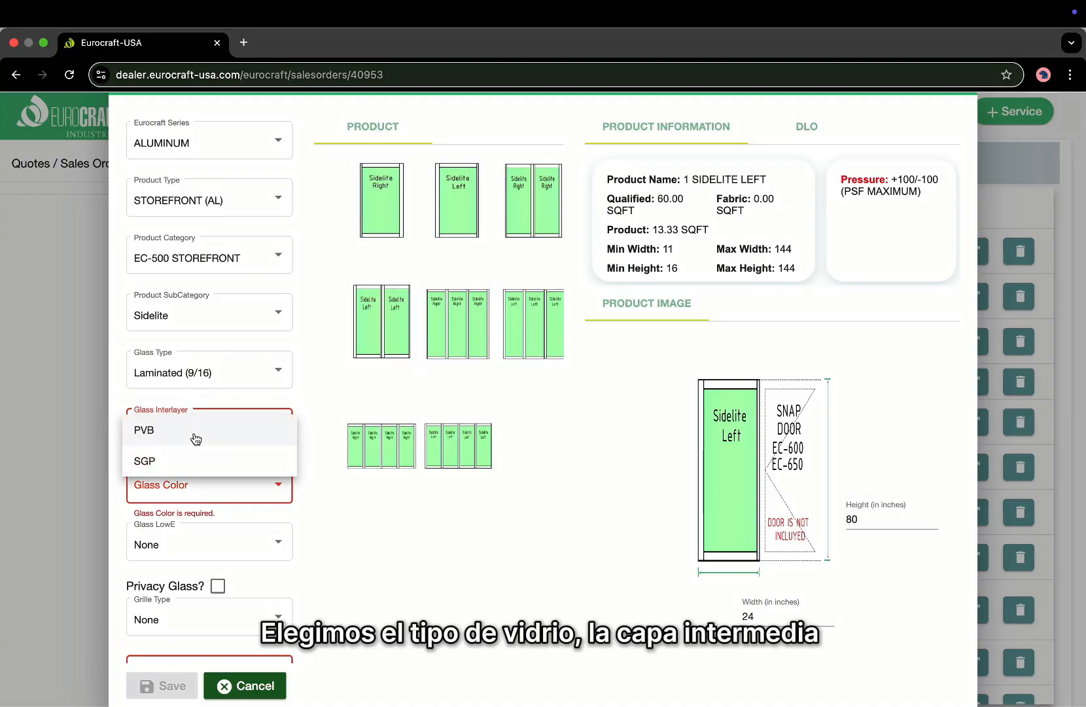
pyautogui.click(193, 437)
pyautogui.click(194, 484)
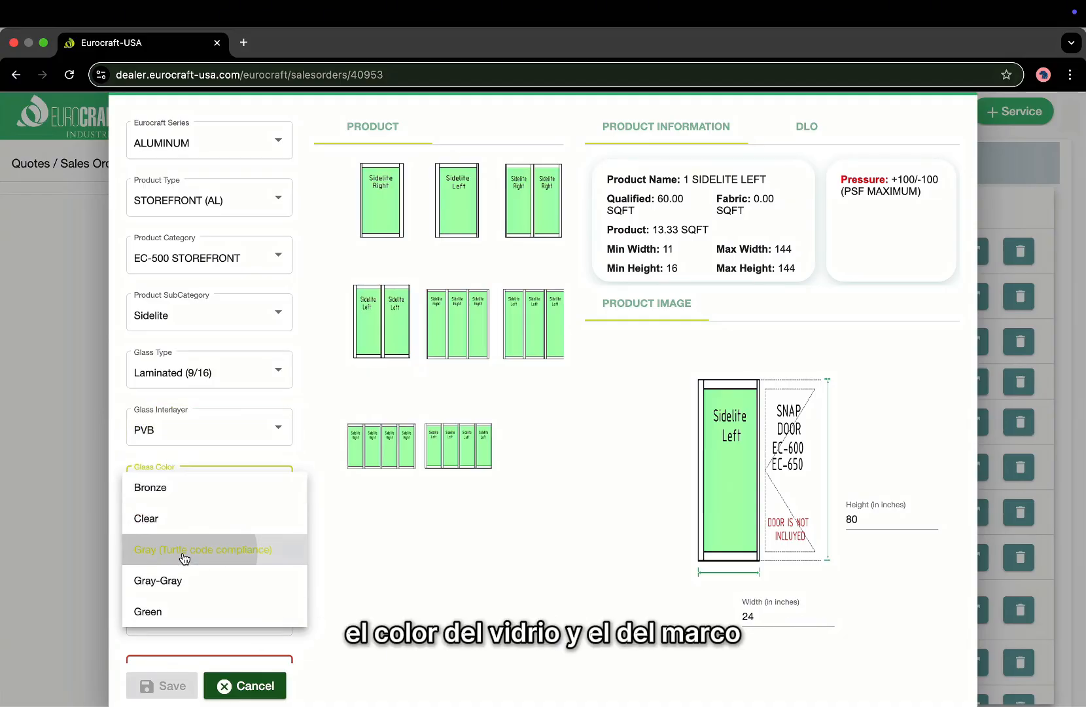
pyautogui.click(186, 548)
# Set the sidelite frame to White and save line K.
pyautogui.scroll(-2, 182, 555)
pyautogui.click(197, 645)
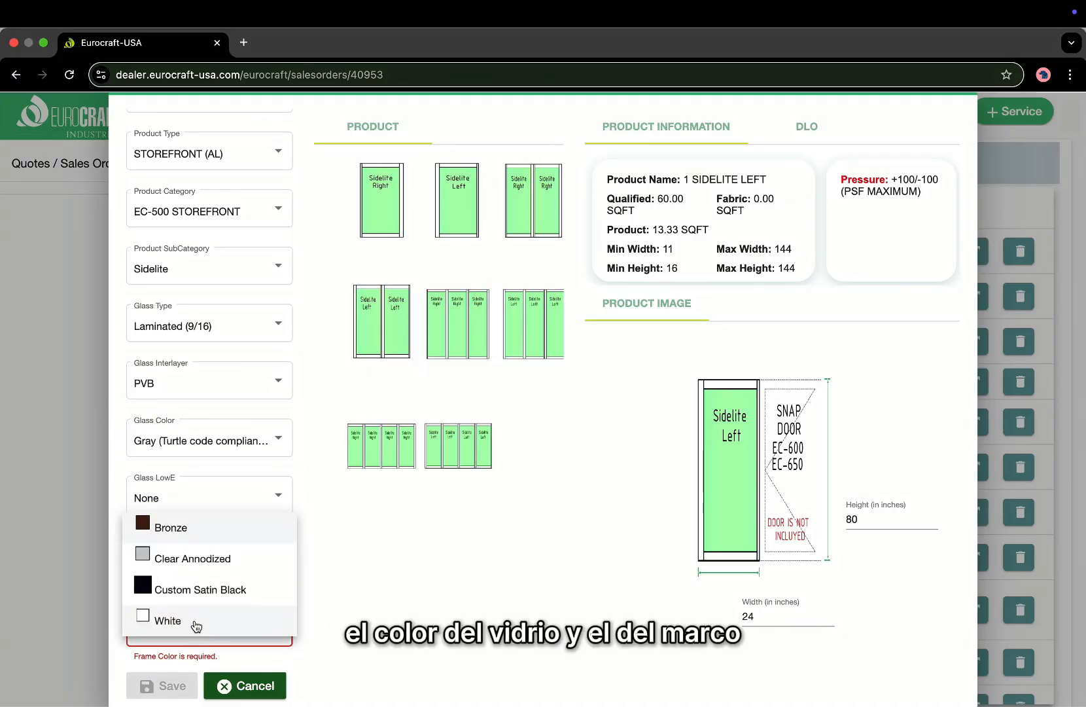
pyautogui.click(197, 623)
pyautogui.click(173, 686)
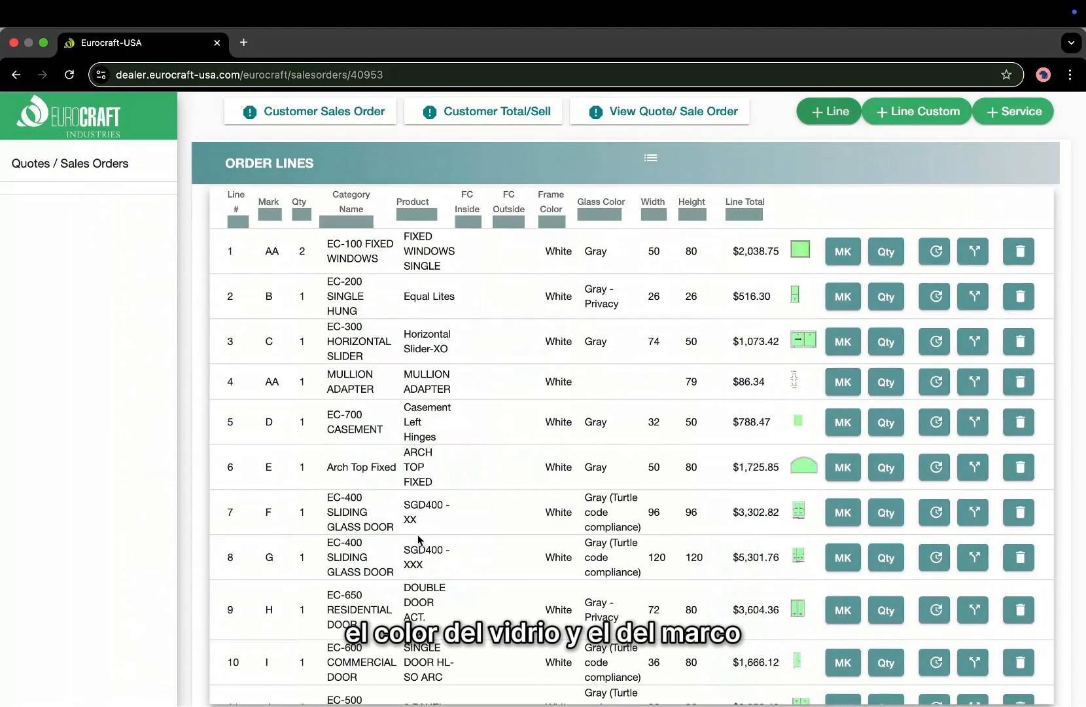
# Duplicate the Sidelite Left line 12 and confirm the copy.
pyautogui.scroll(-3, 417, 533)
pyautogui.scroll(-1, 417, 535)
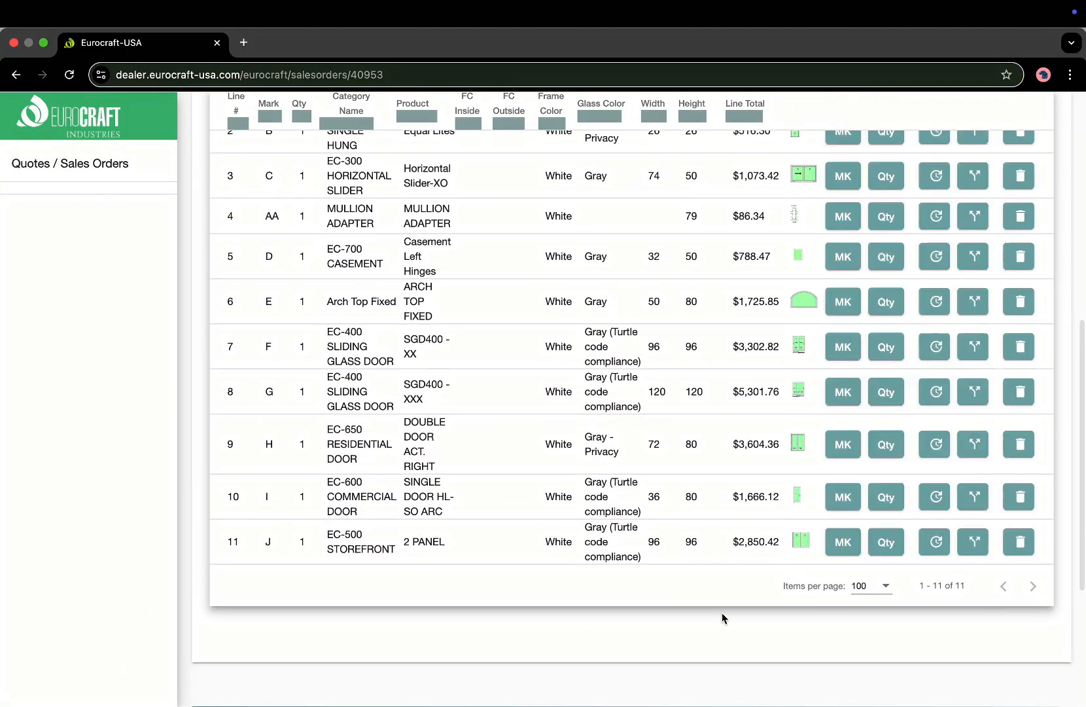
pyautogui.scroll(-1, 759, 556)
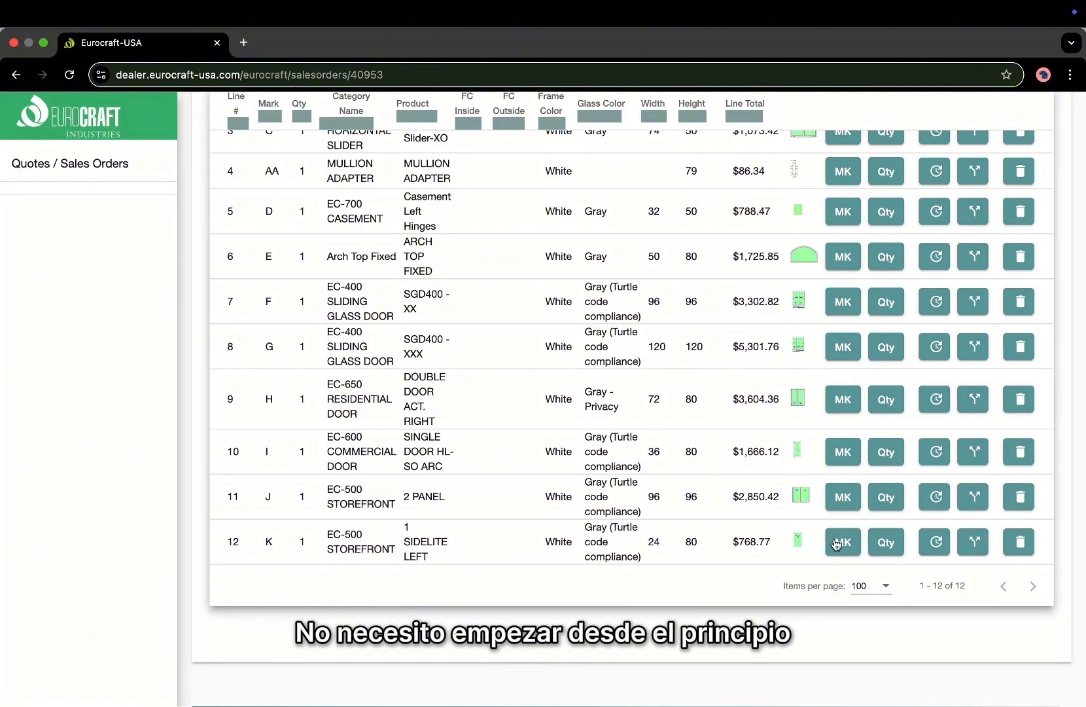
pyautogui.click(975, 552)
pyautogui.click(670, 168)
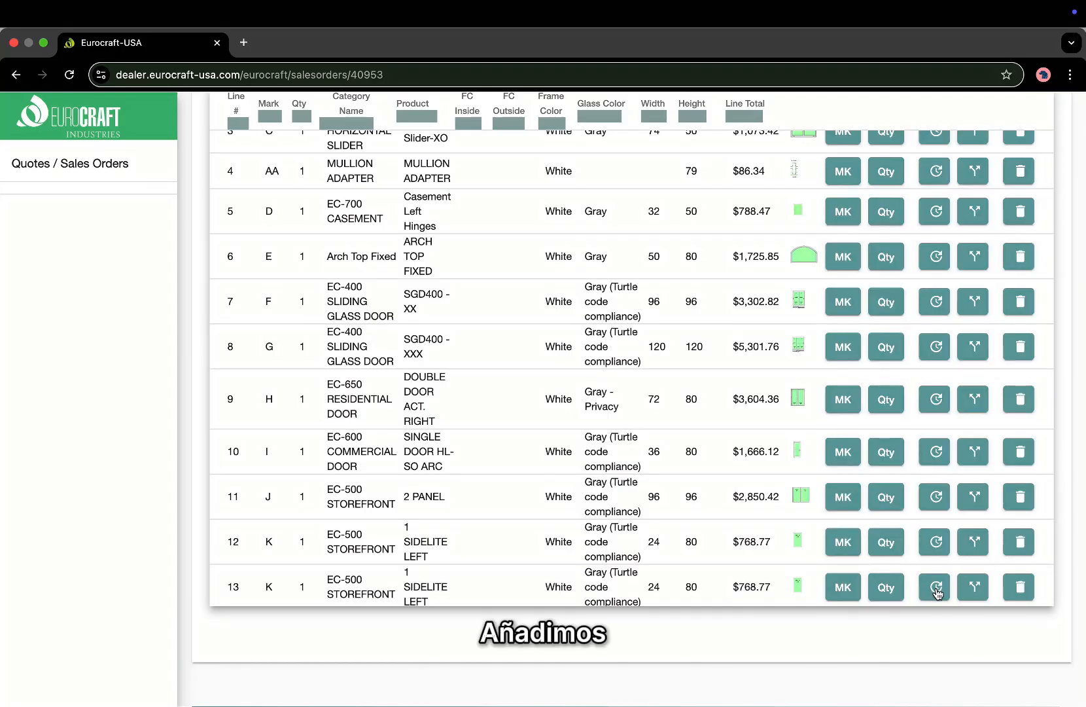
# Change the copied line 13 from Sidelite Left to Sidelite Right and save it.
pyautogui.click(937, 589)
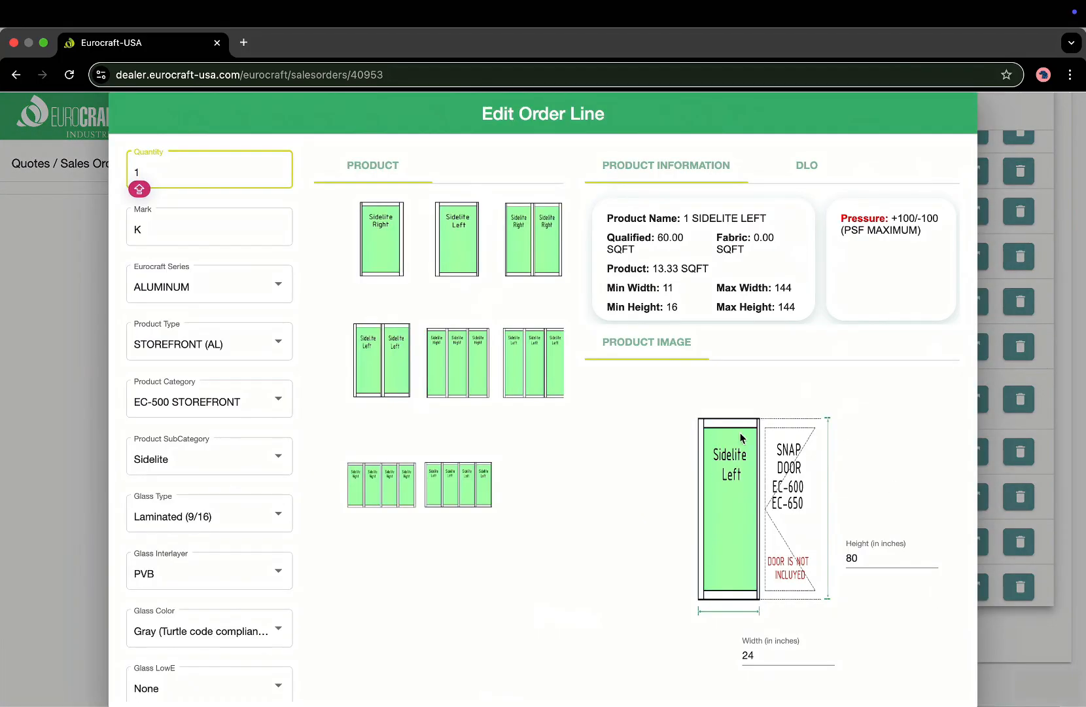
pyautogui.click(464, 243)
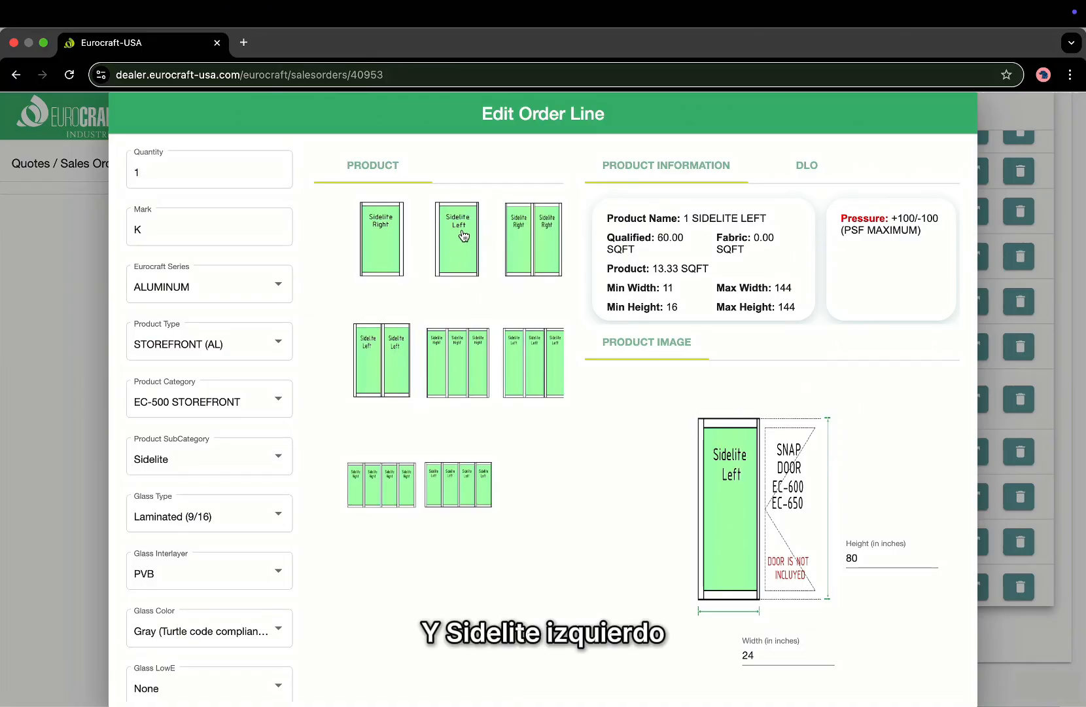
pyautogui.scroll(-1, 360, 455)
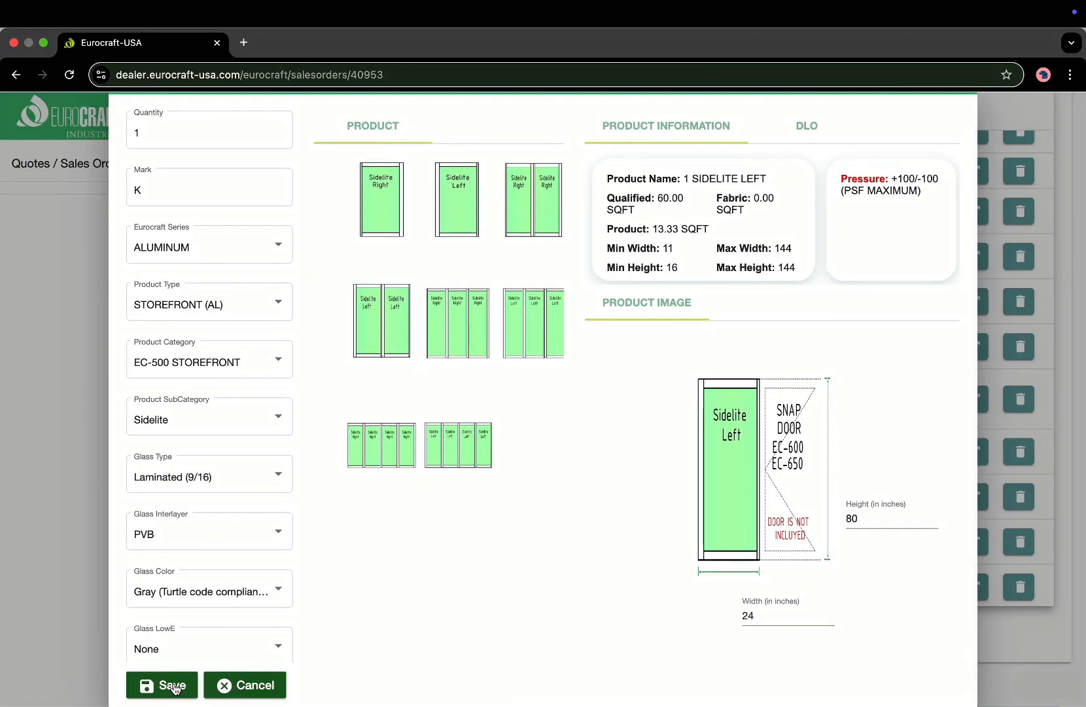
pyautogui.click(457, 216)
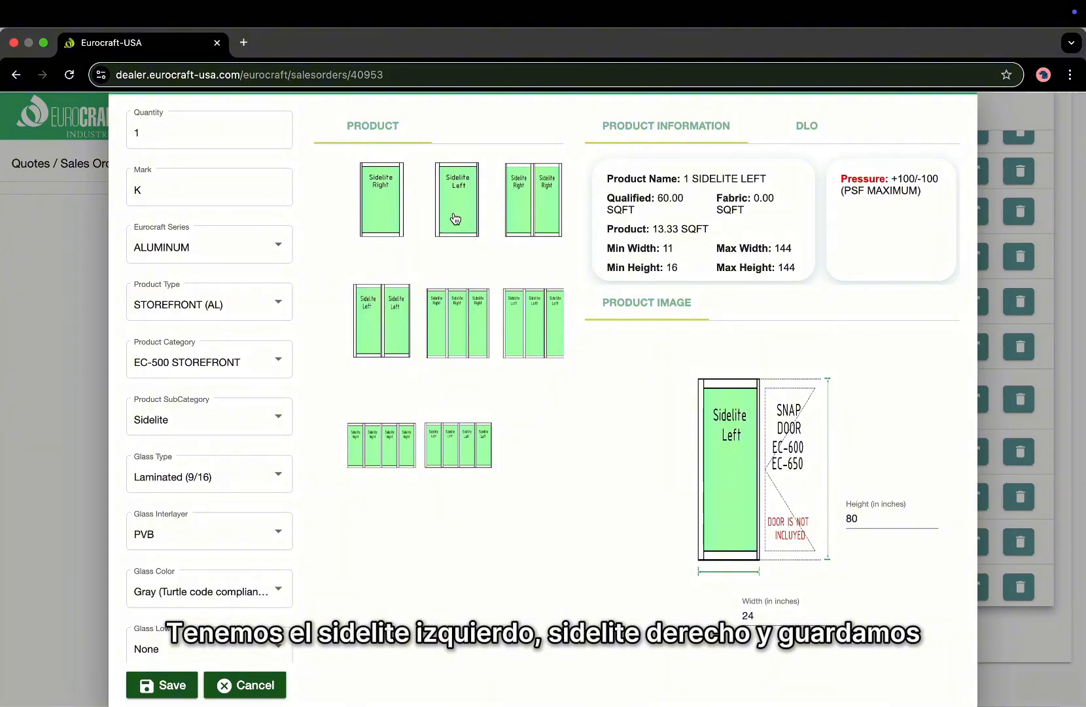
pyautogui.click(388, 214)
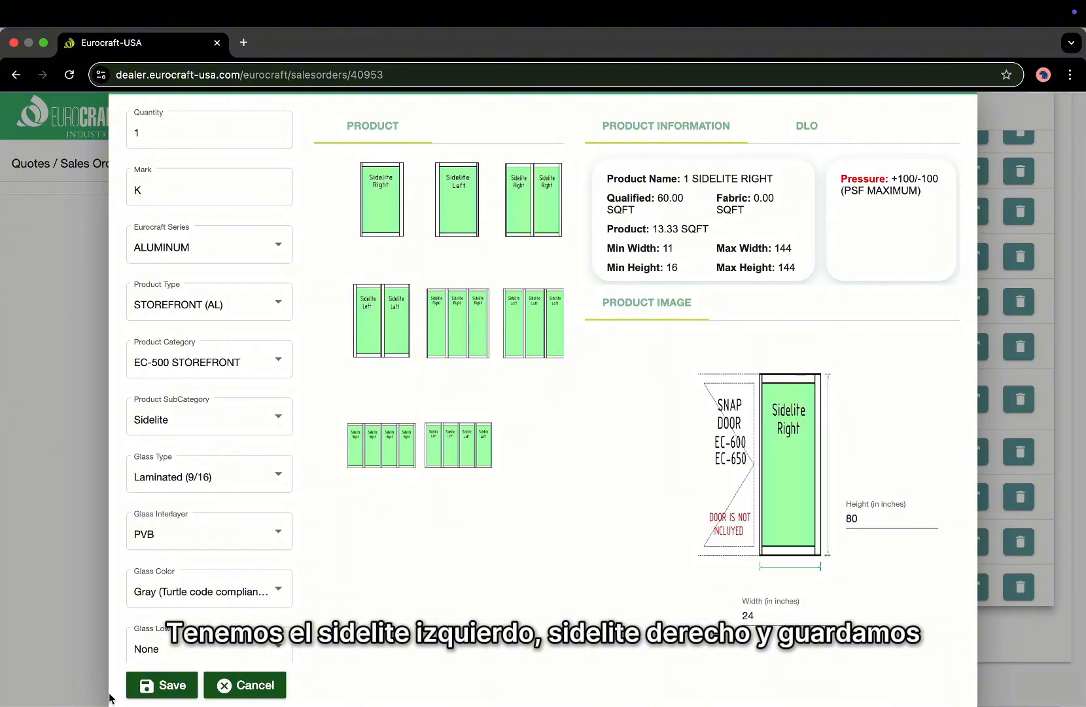
pyautogui.click(182, 685)
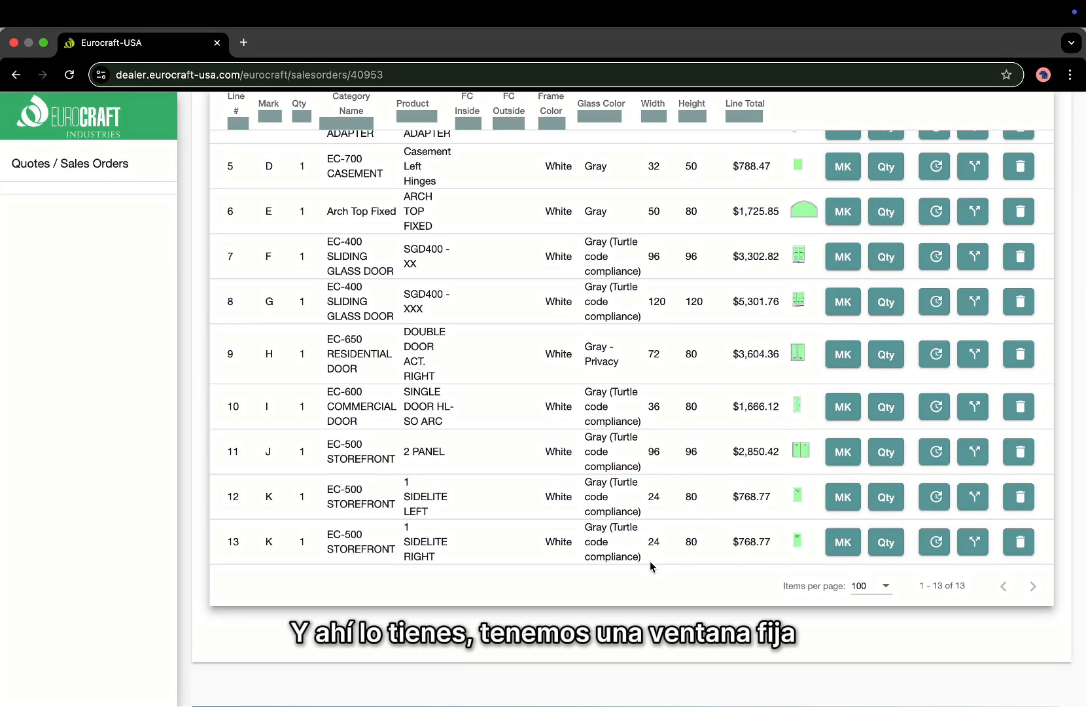
pyautogui.scroll(3, 655, 458)
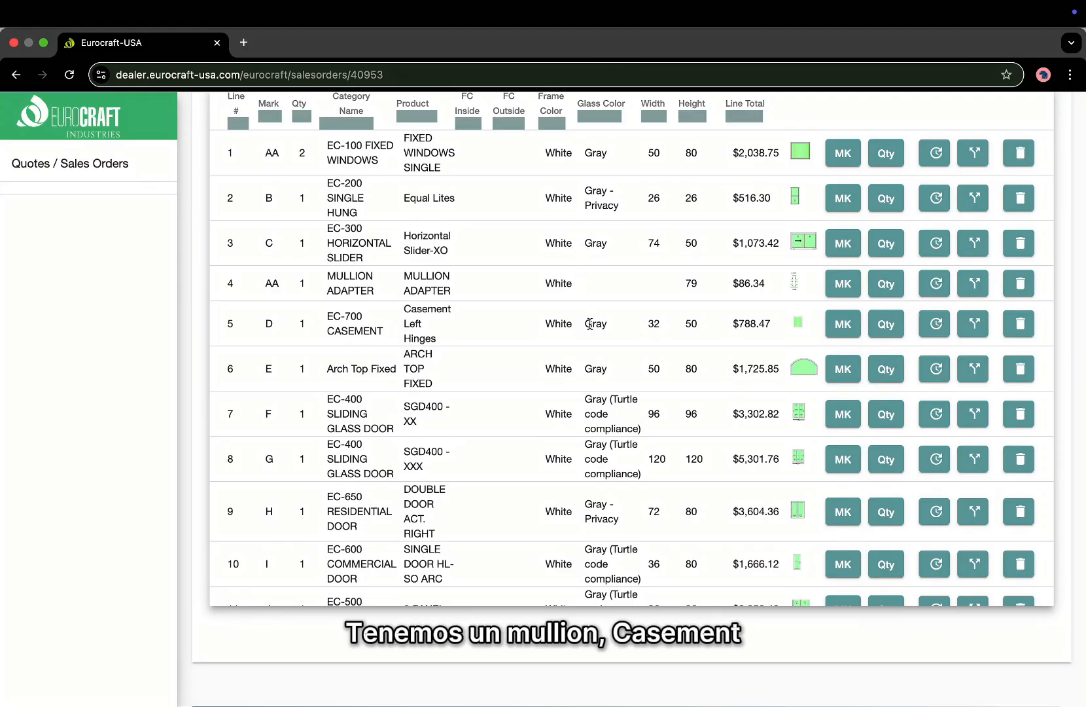
pyautogui.scroll(-2, 590, 323)
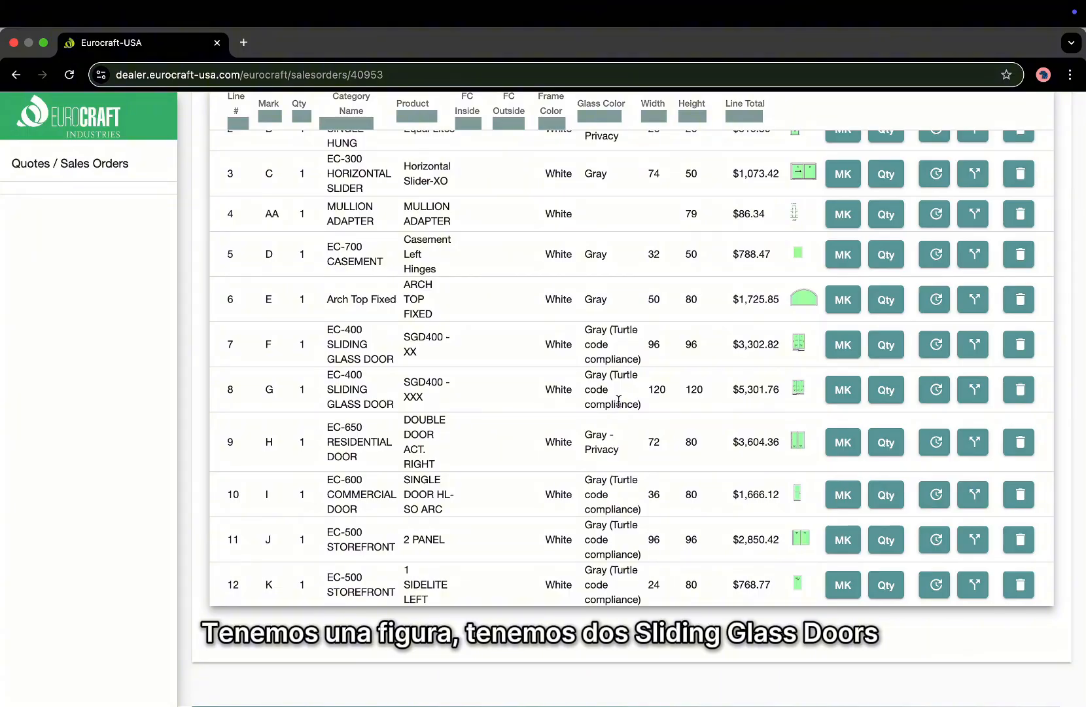
pyautogui.scroll(-2, 618, 400)
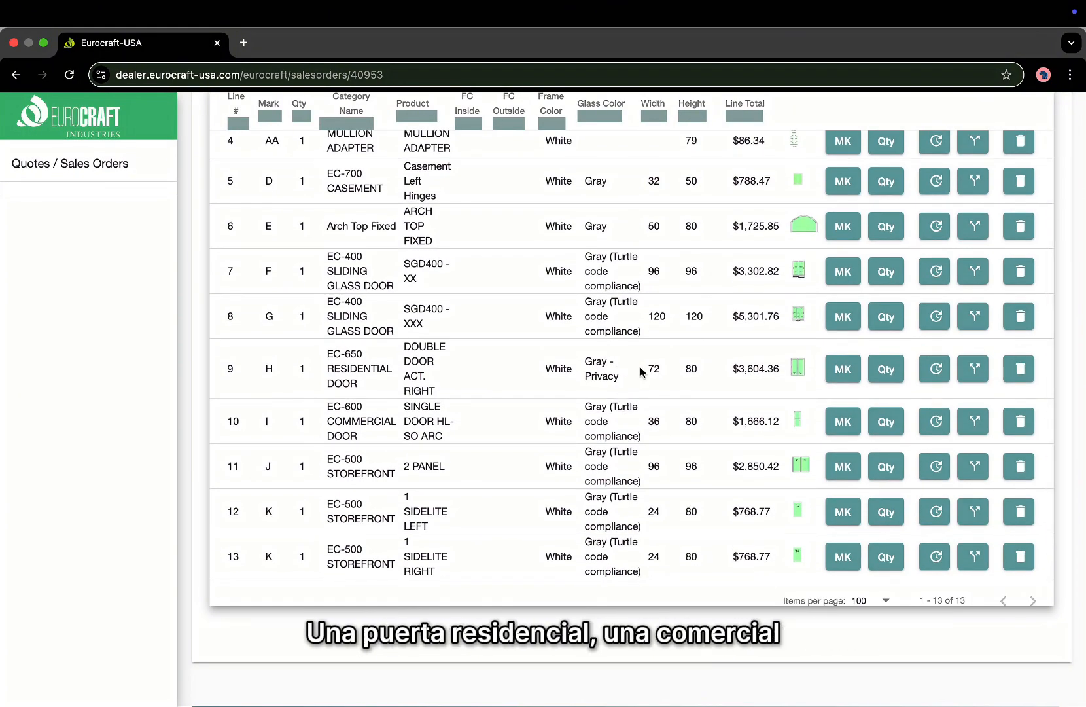
pyautogui.scroll(-1, 615, 430)
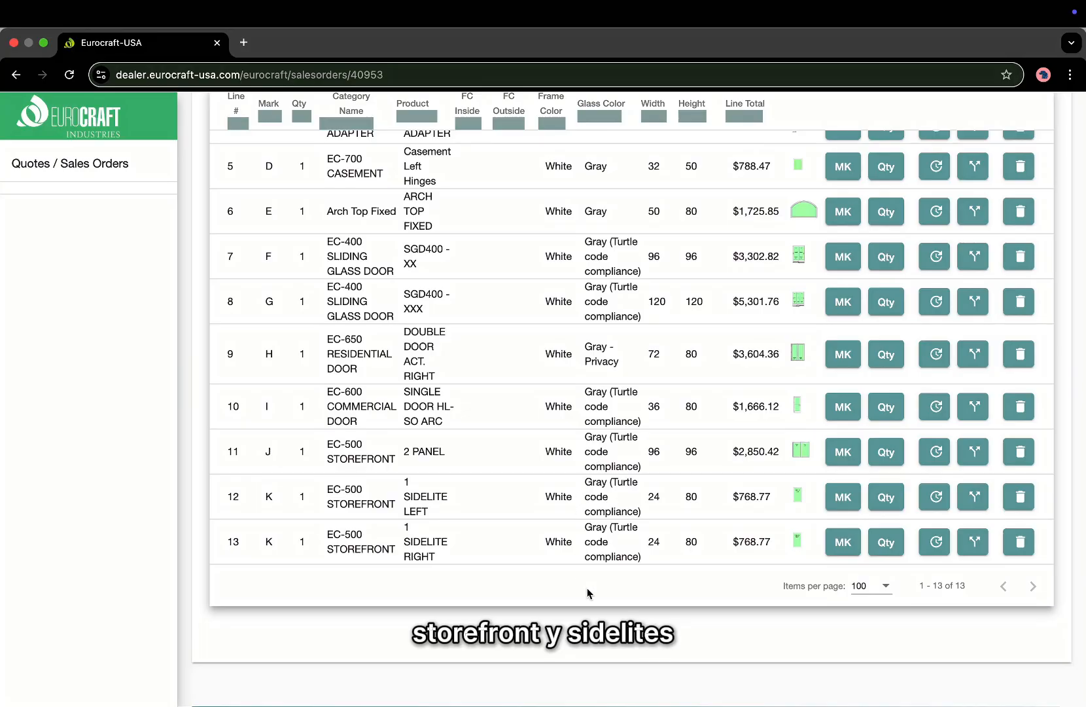
pyautogui.scroll(5, 681, 568)
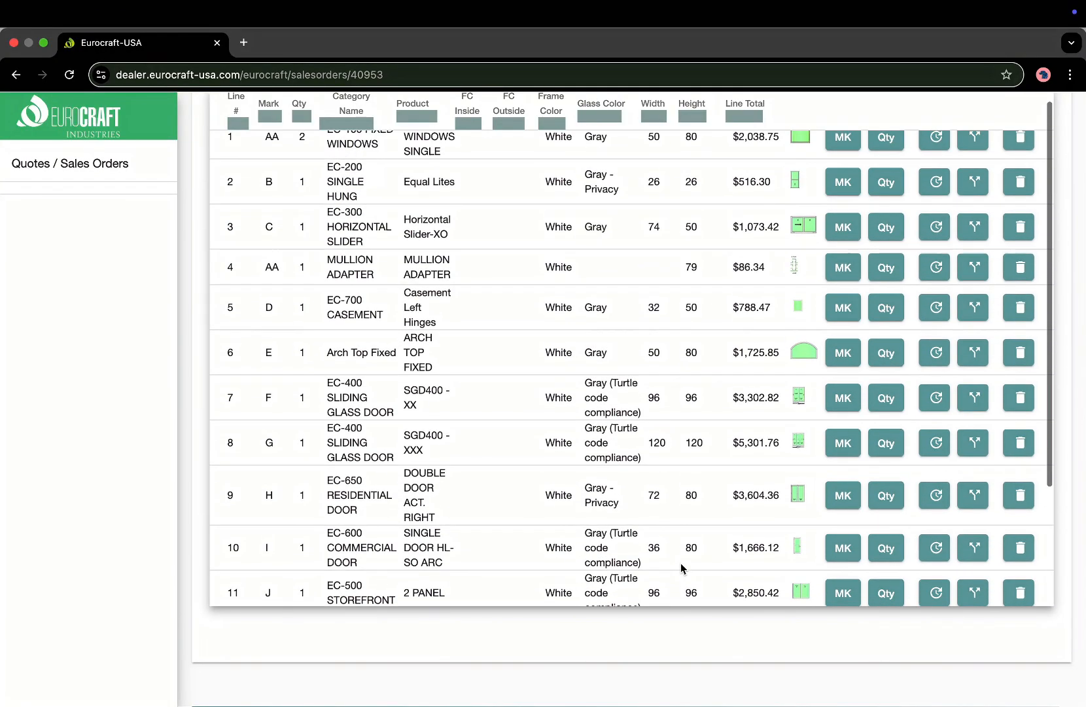
pyautogui.scroll(2, 681, 567)
pyautogui.scroll(3, 681, 566)
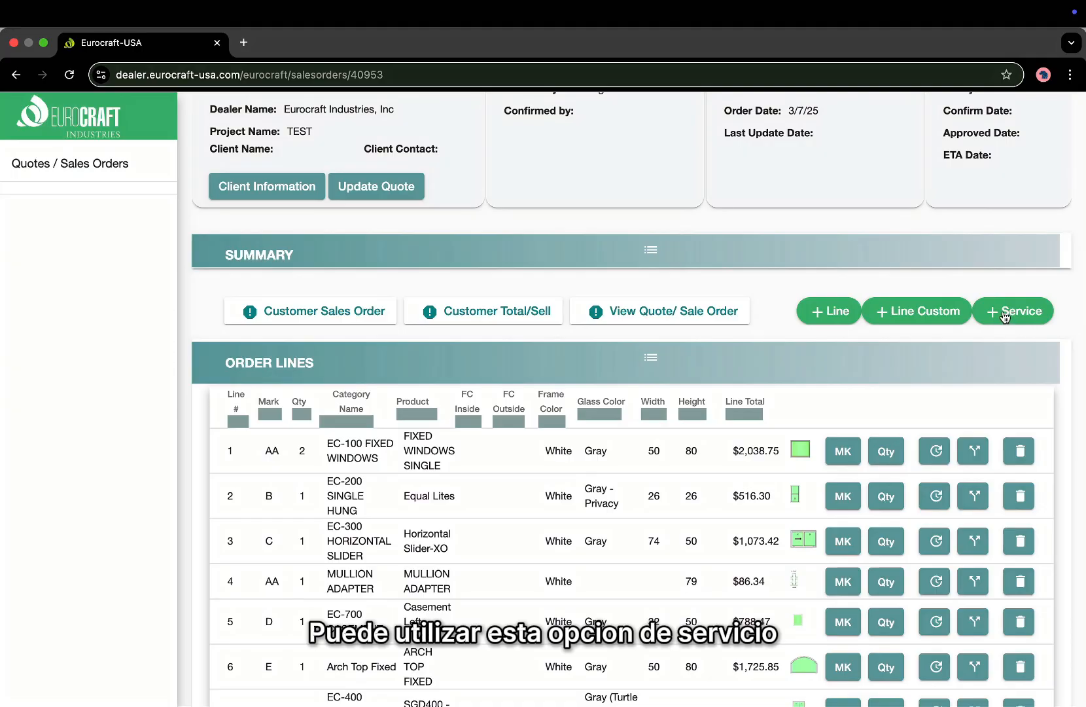
# Add a Delivery service at quantity 1 with a $200.00 unit price and save it.
pyautogui.click(1006, 317)
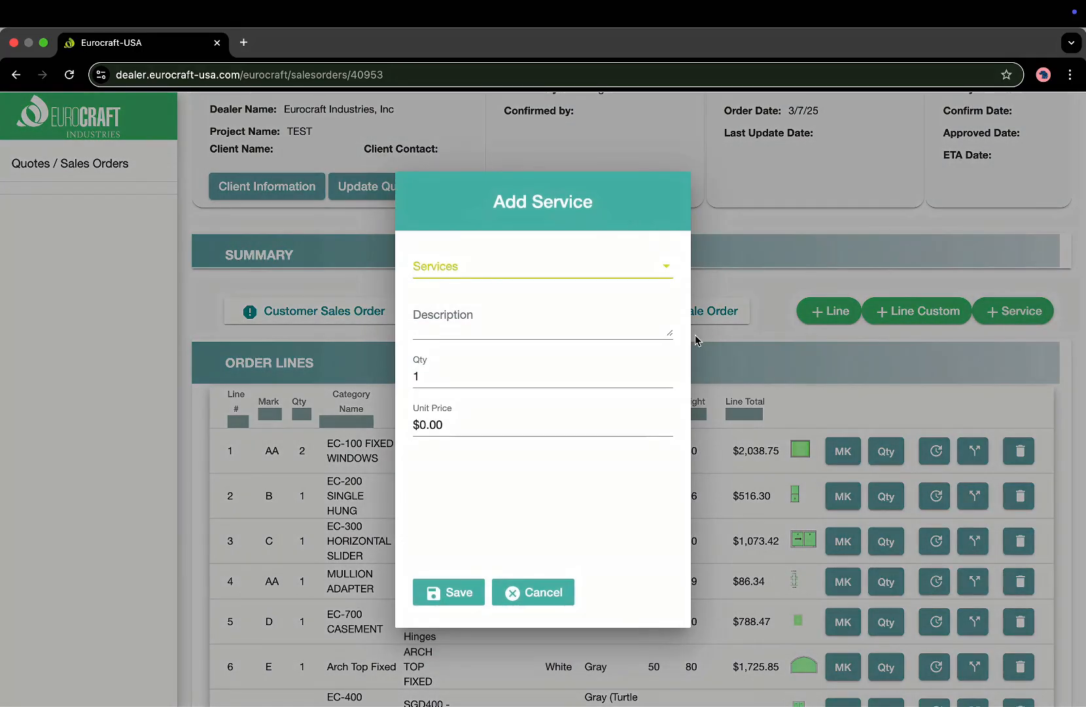
pyautogui.click(549, 269)
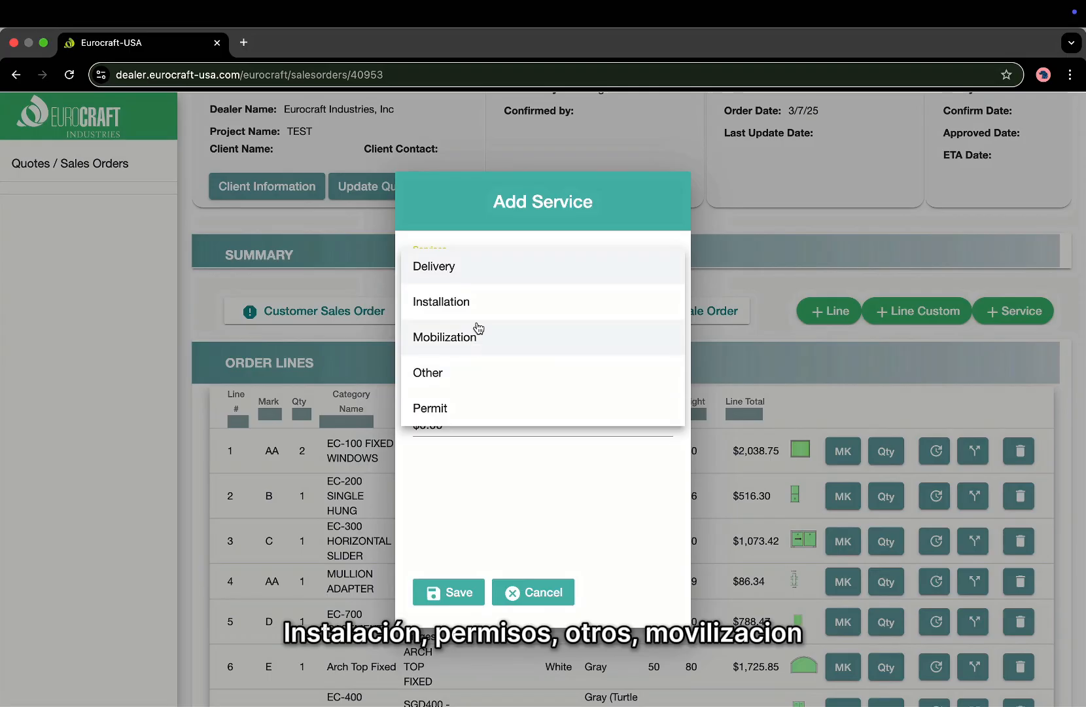
pyautogui.click(458, 267)
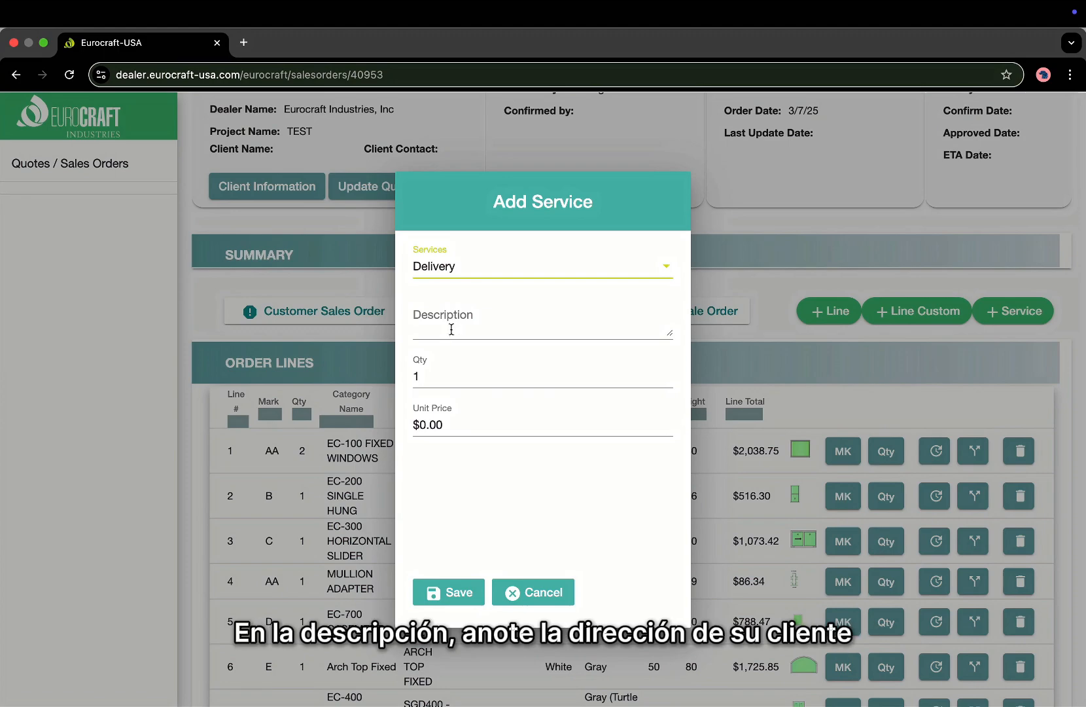
pyautogui.click(452, 329)
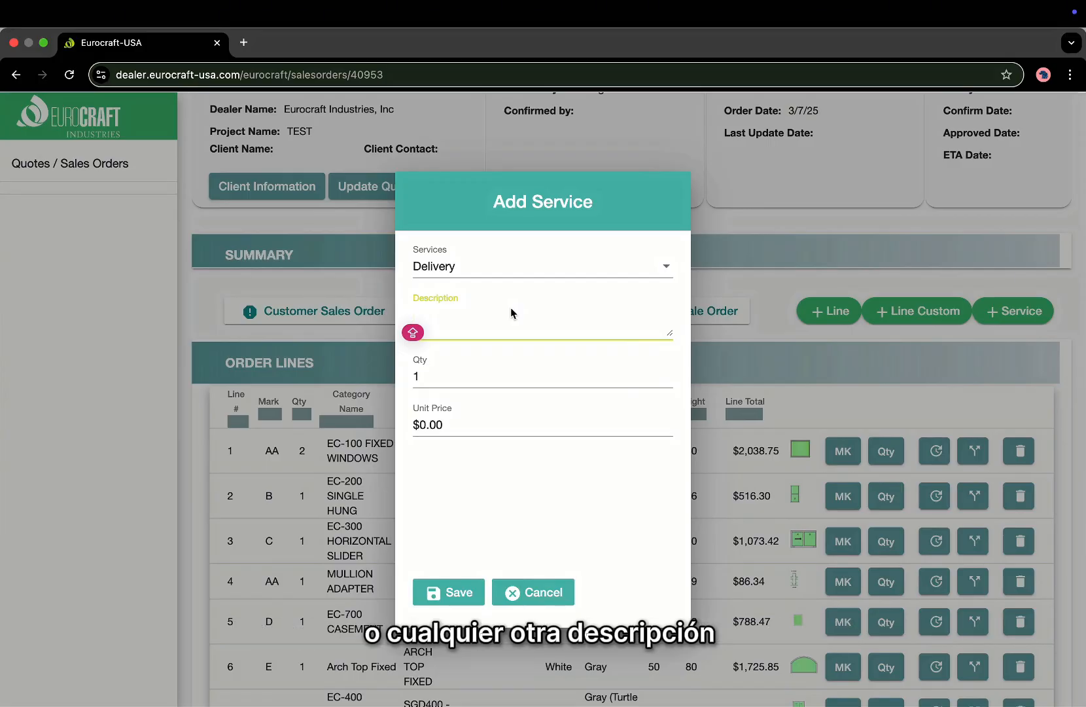
pyautogui.click(451, 369)
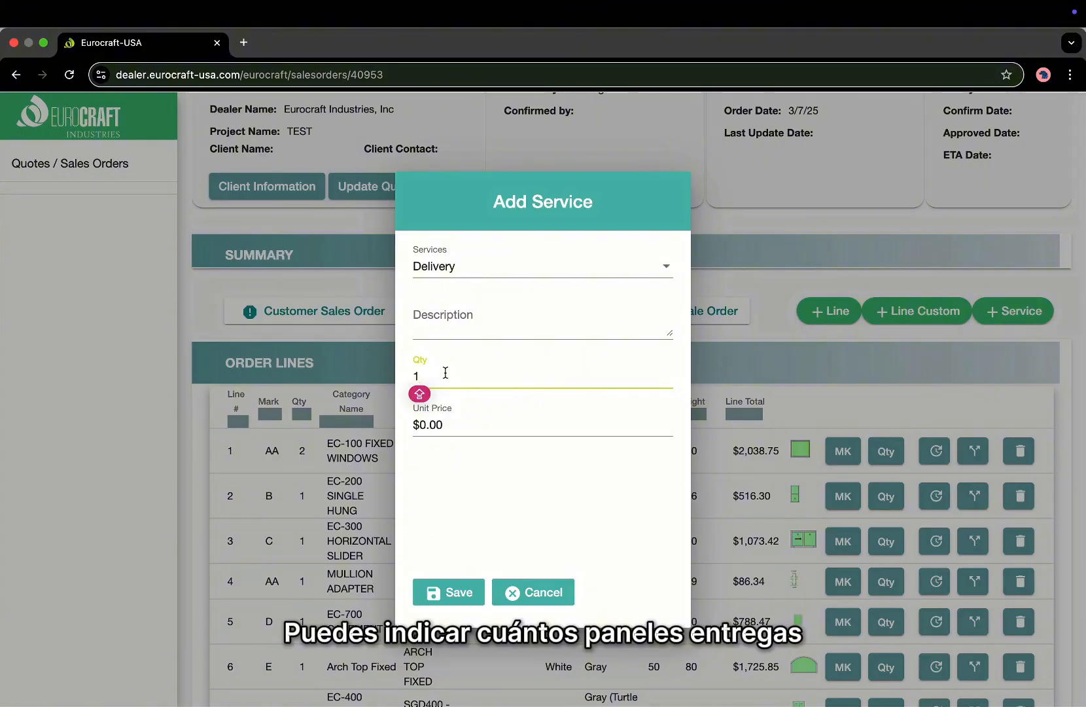
pyautogui.click(458, 426)
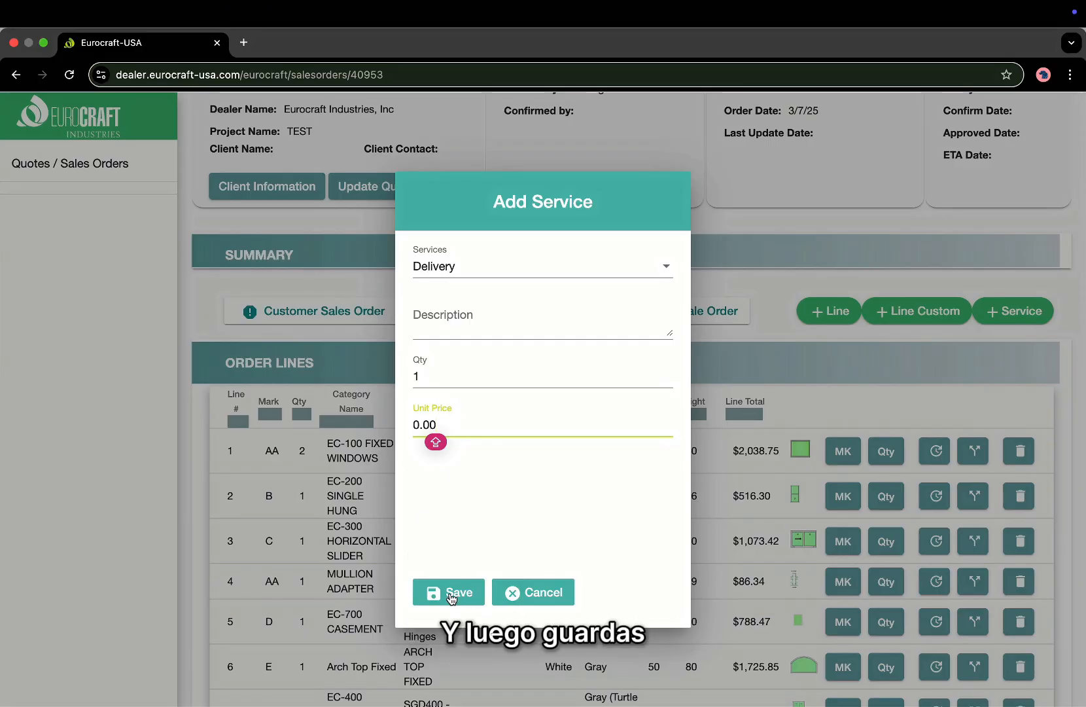
pyautogui.click(464, 380)
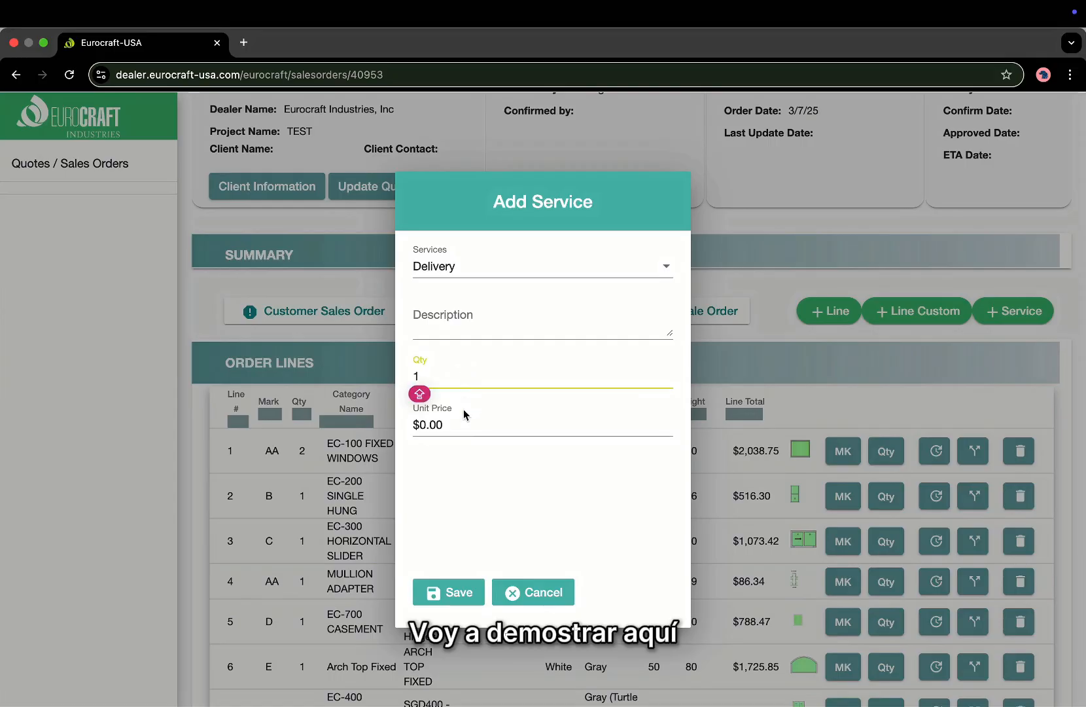
pyautogui.click(462, 430)
pyautogui.press('BackSpace')
pyautogui.press('BackSpace')
pyautogui.press('BackSpace')
pyautogui.press('BackSpace')
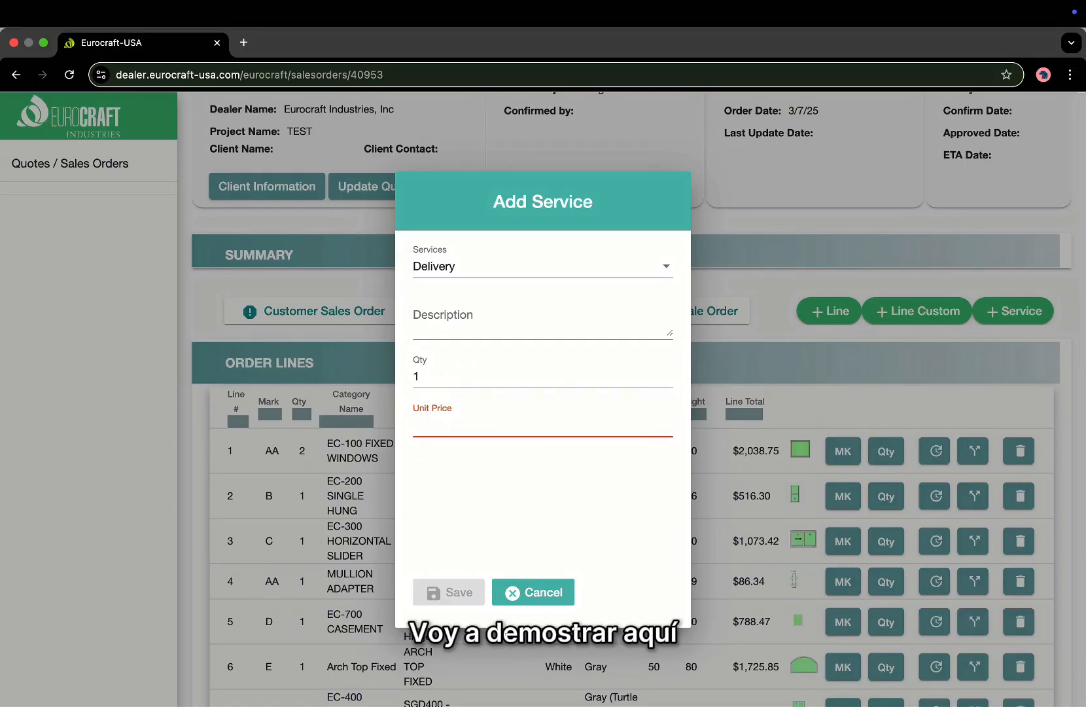
pyautogui.write('200')
pyautogui.click(432, 442)
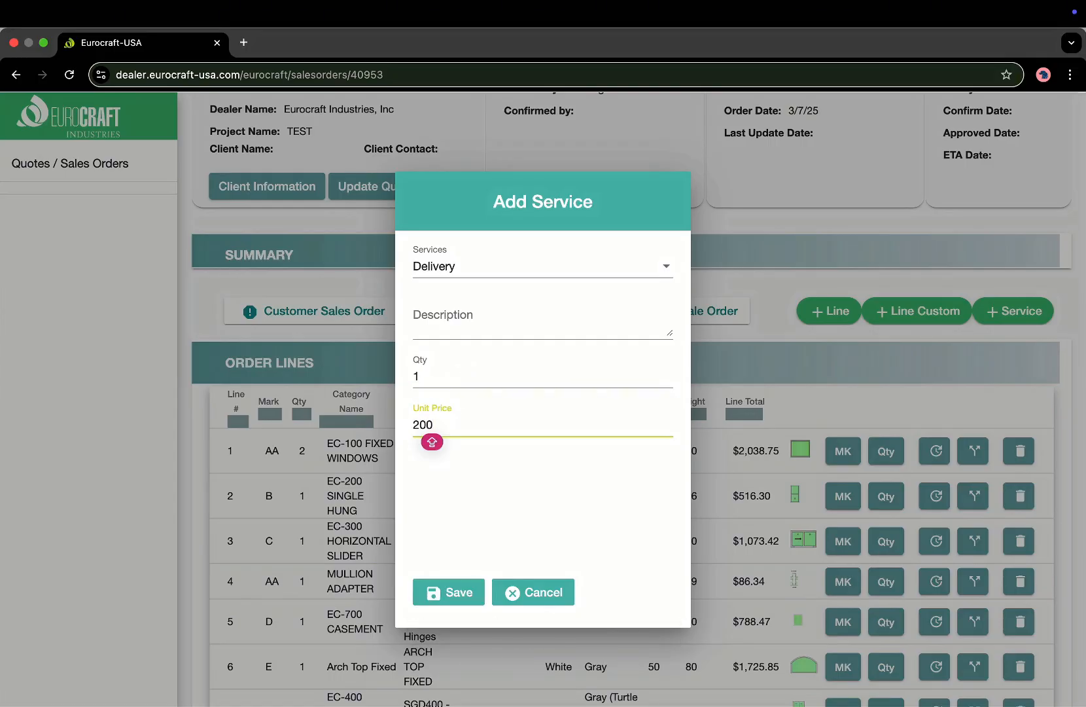
pyautogui.click(456, 597)
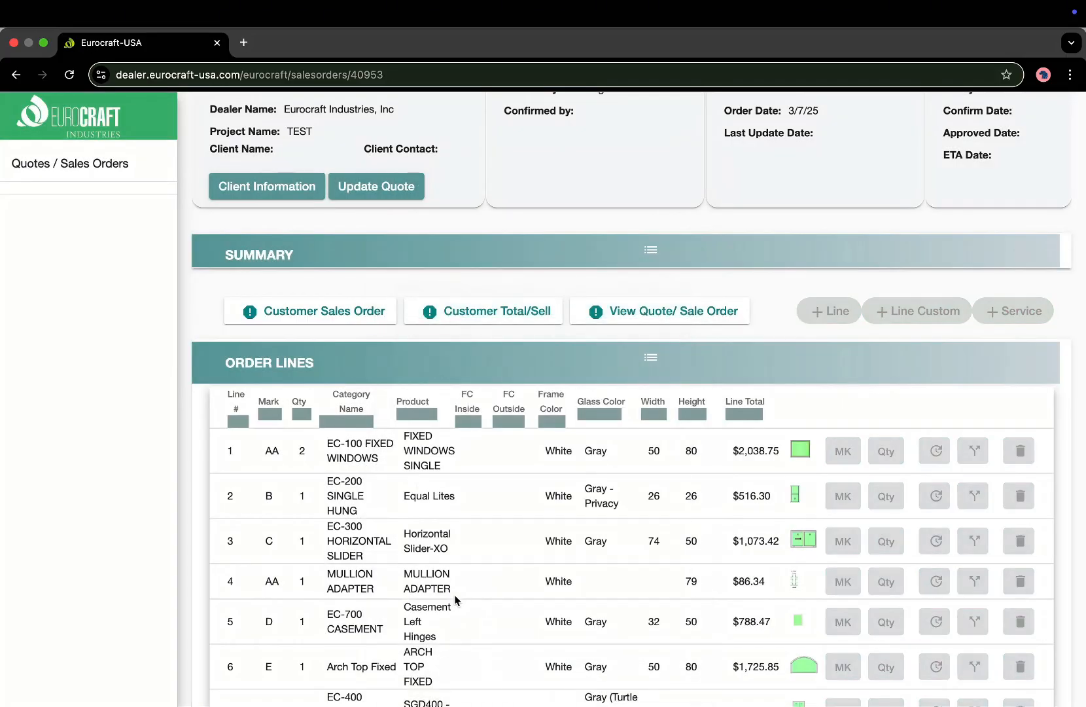
# Reopen the Delivery service row, verify $200.00, and save it unchanged.
pyautogui.scroll(-5, 572, 635)
pyautogui.scroll(-7, 654, 511)
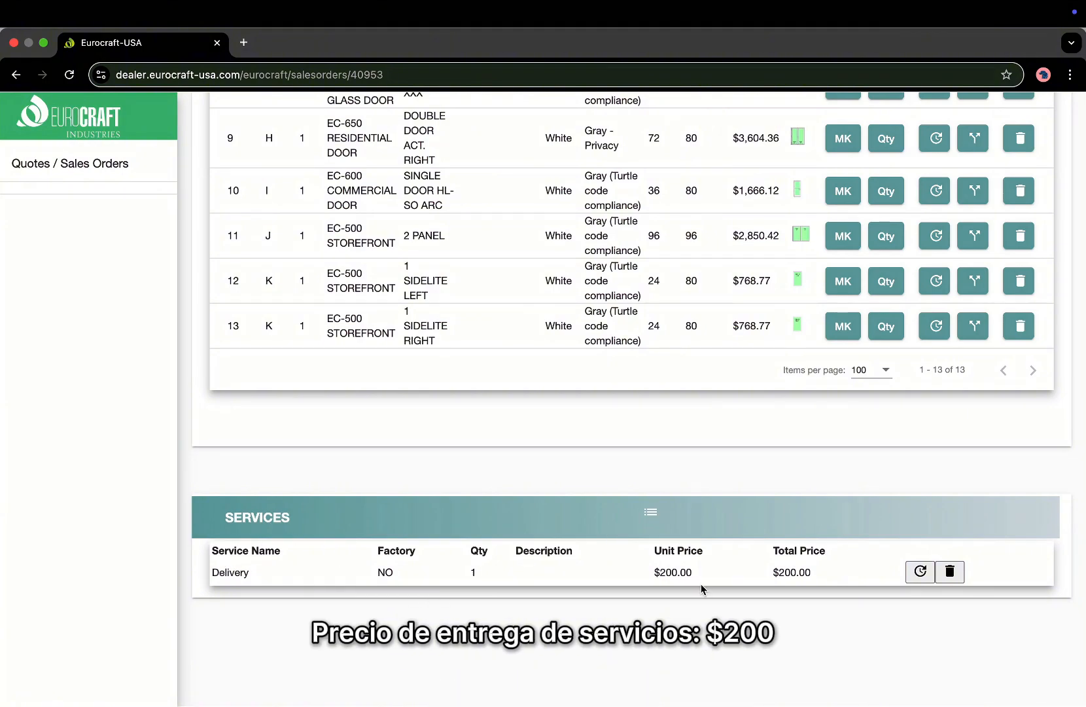
pyautogui.click(920, 573)
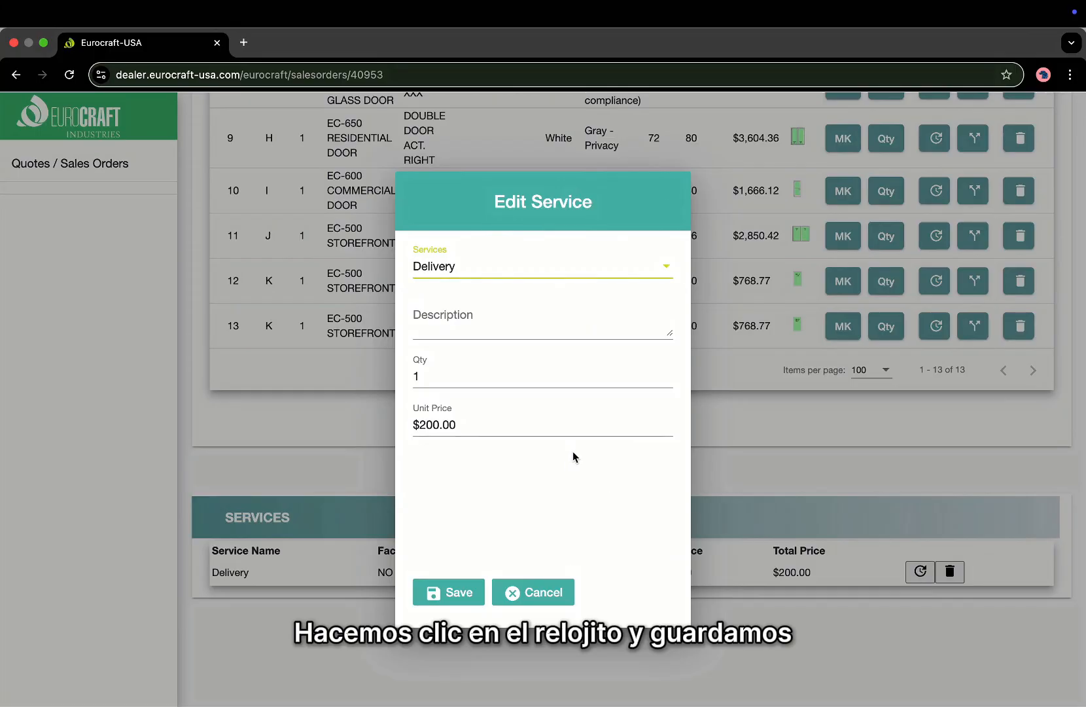
pyautogui.click(448, 592)
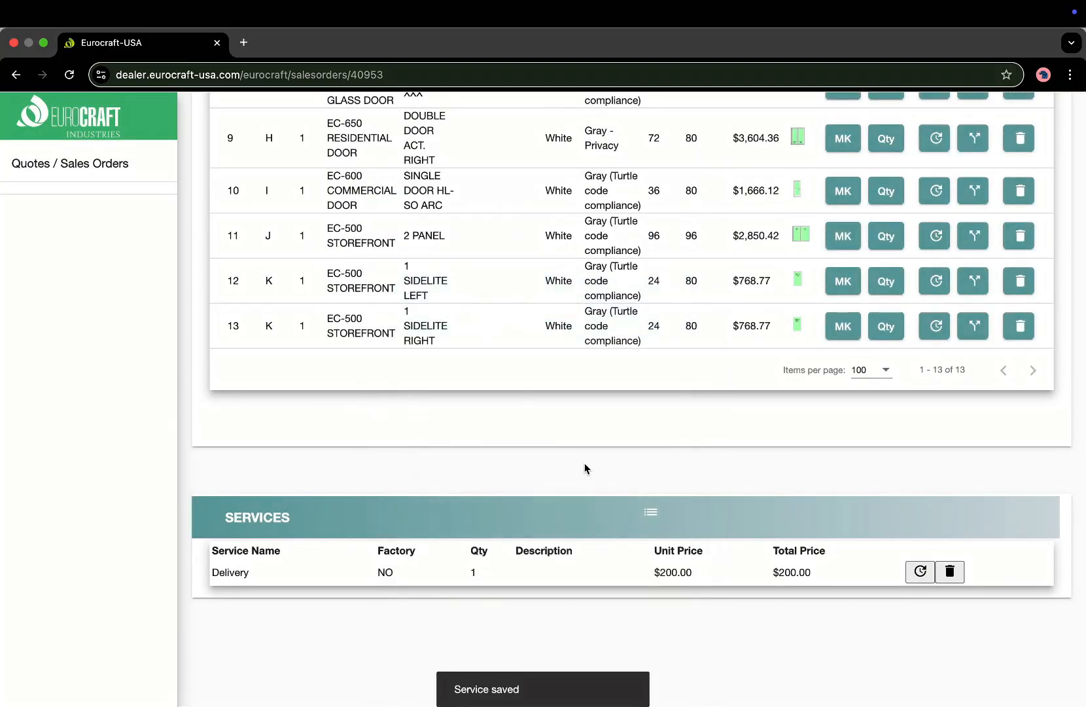
pyautogui.scroll(10, 585, 466)
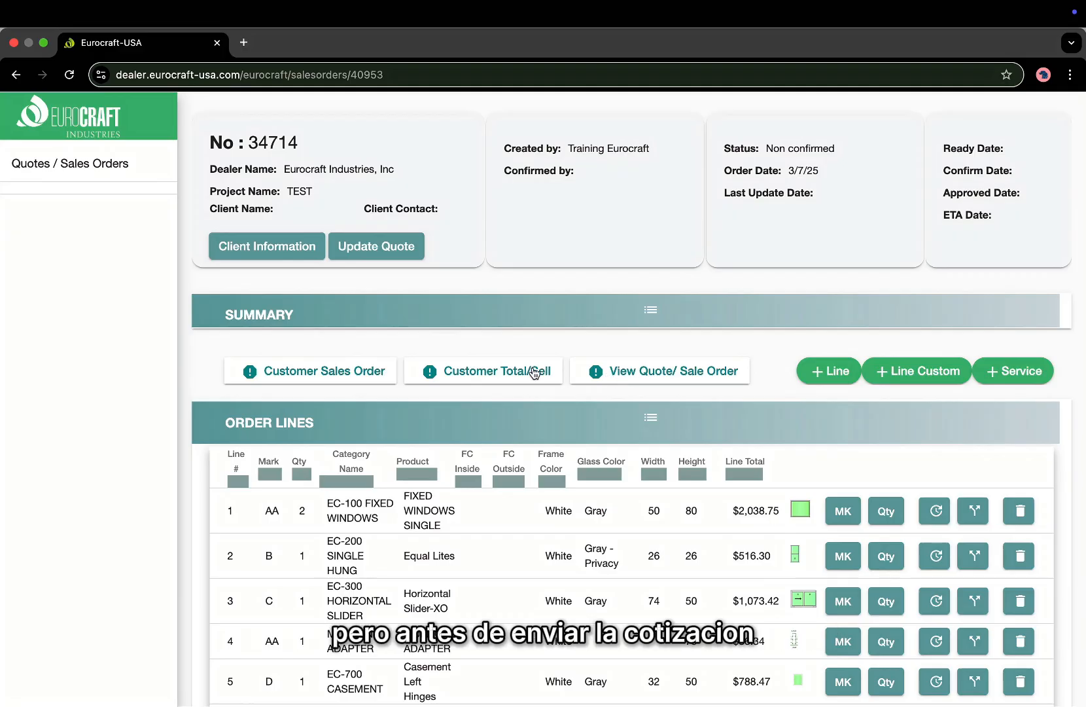
# Change the quote's Markup from 0 to 50 and save the quote.
pyautogui.click(377, 253)
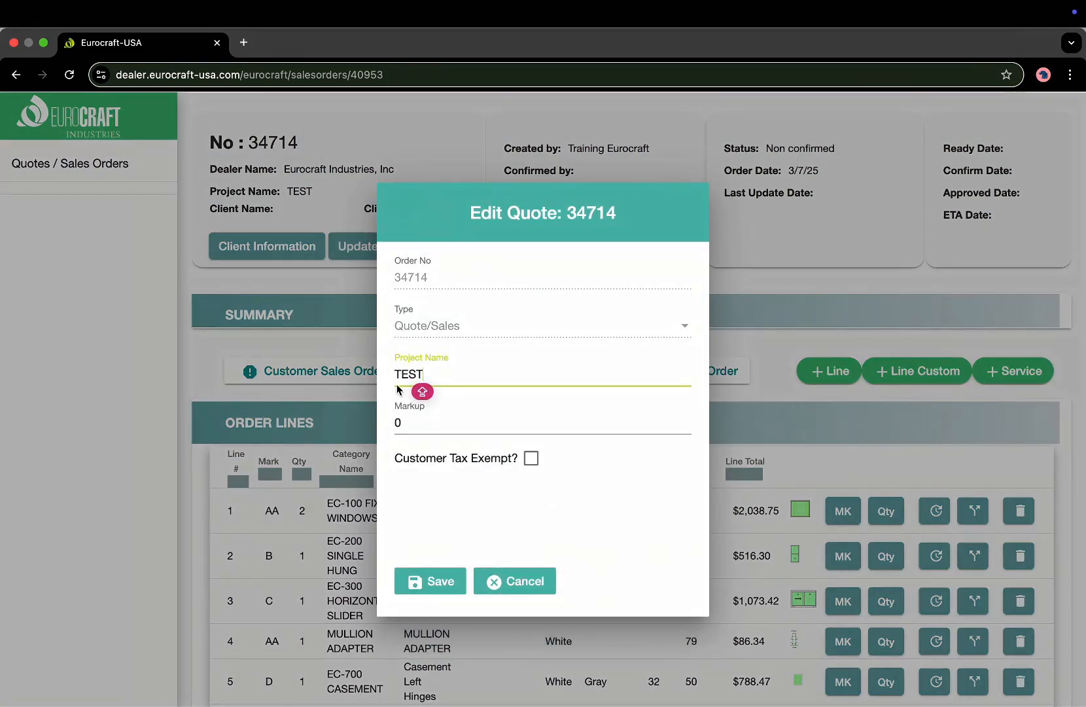
pyautogui.click(413, 425)
pyautogui.press('BackSpace')
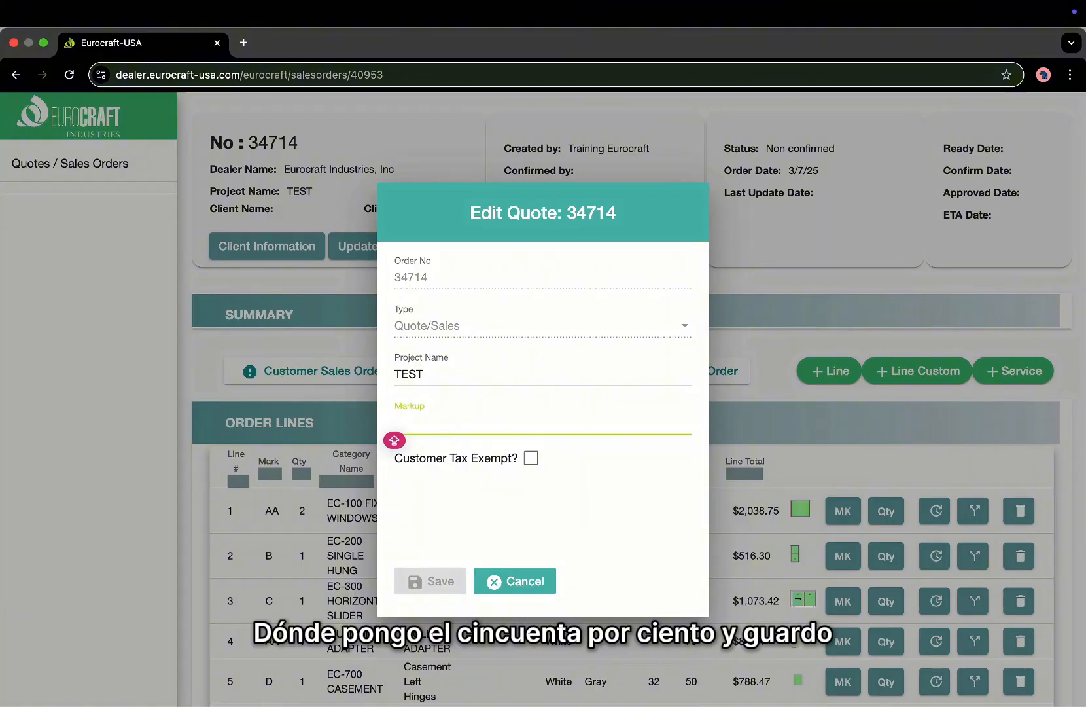
pyautogui.write('50')
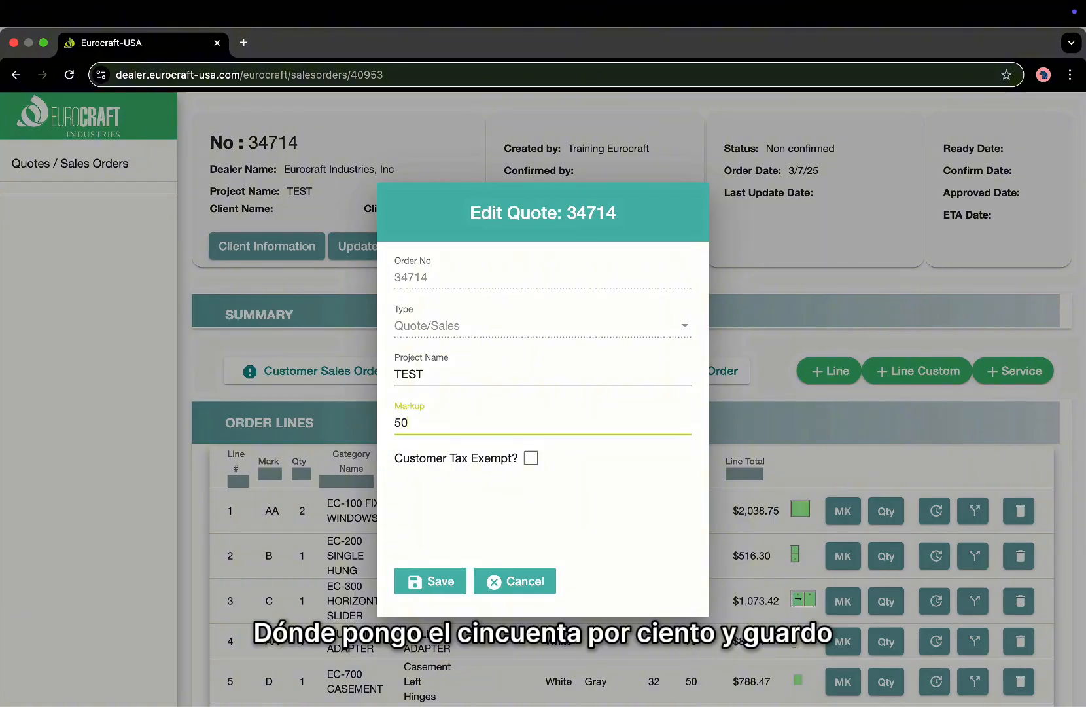
pyautogui.click(432, 584)
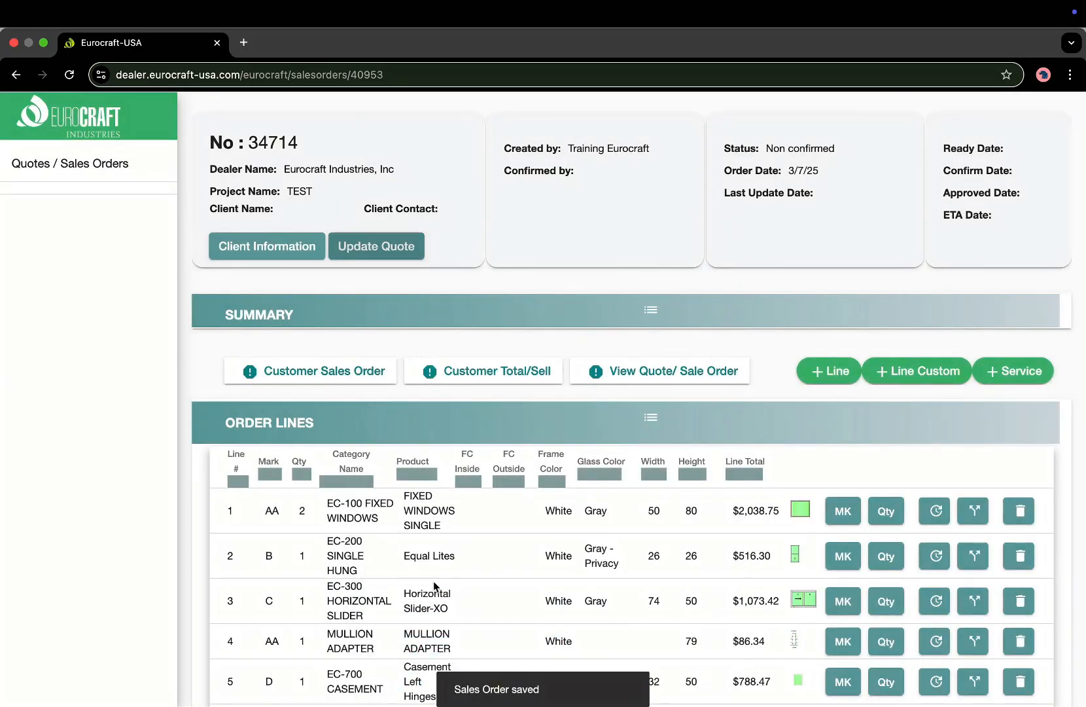
# Check the Summary totals of $39,509.89, then generate the Customer Sales Order PDF.
pyautogui.click(651, 313)
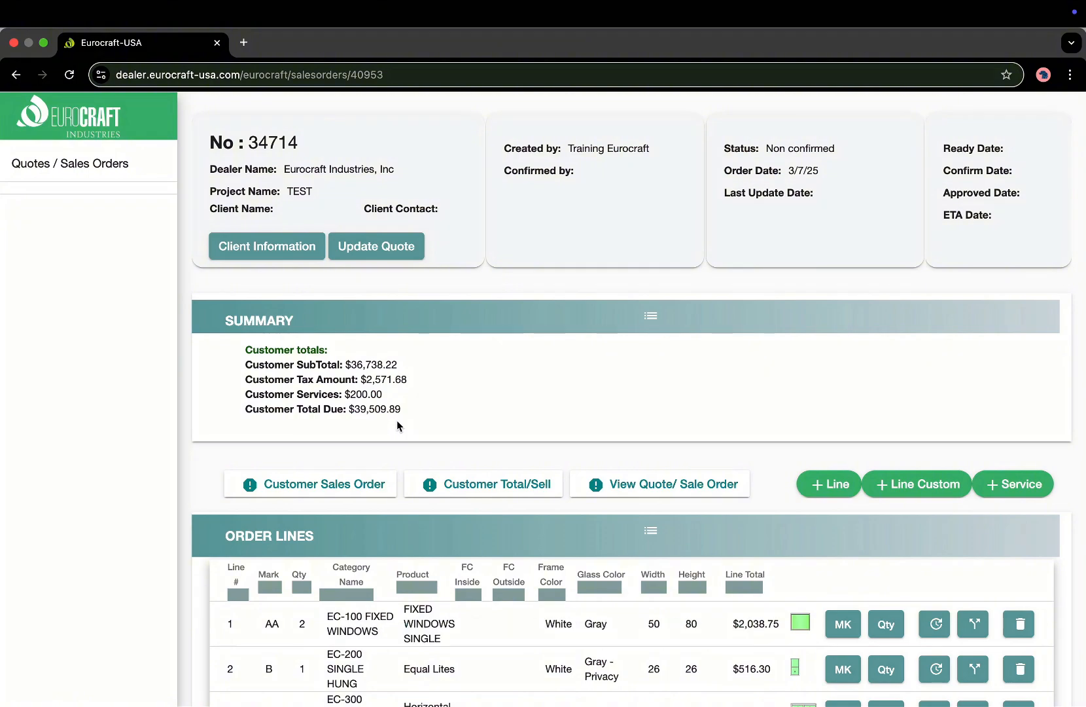
pyautogui.click(657, 319)
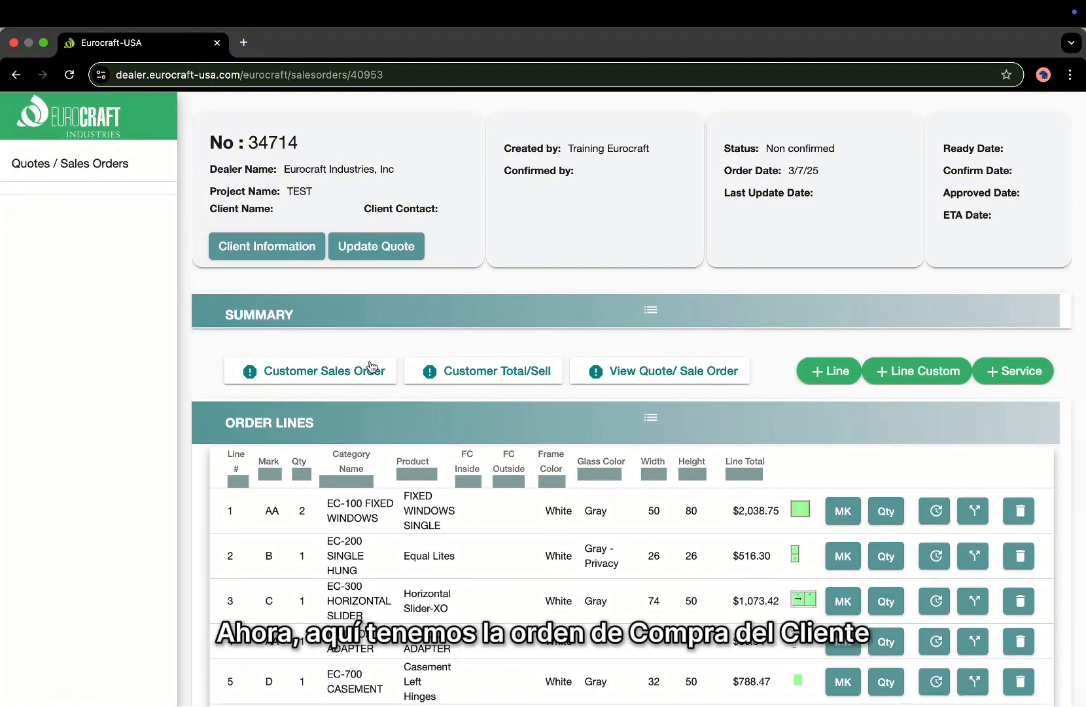
pyautogui.click(331, 377)
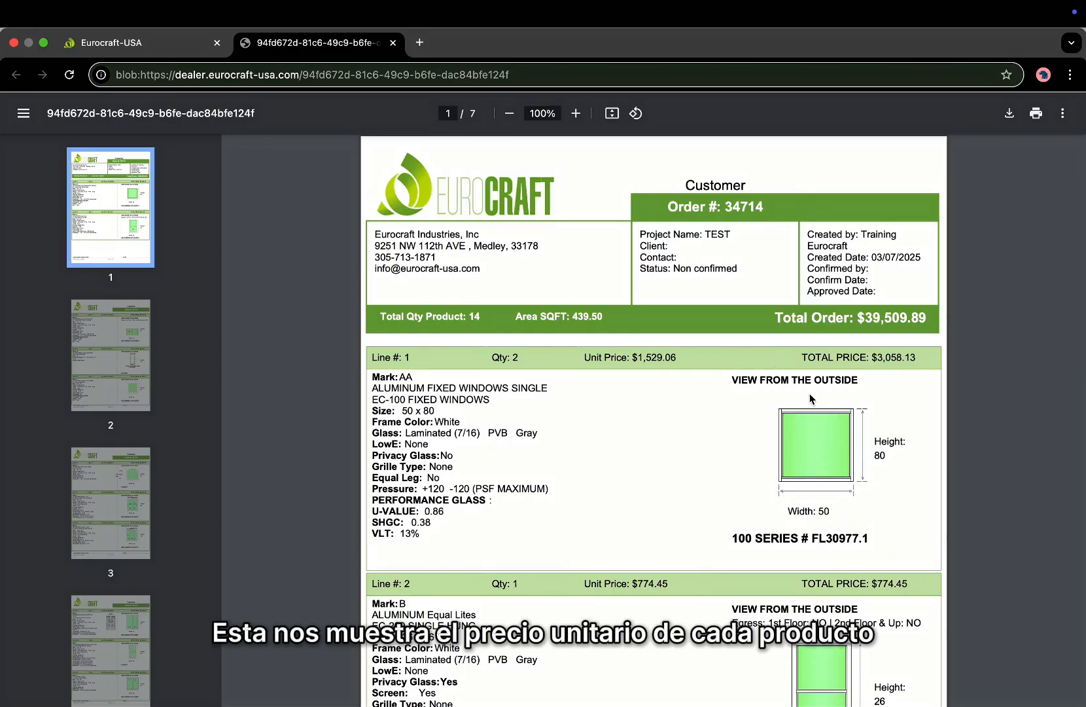
# Check the 200 SERIES and FL31550.1 certification numbers in the customer sales order PDF.
pyautogui.scroll(-3, 770, 528)
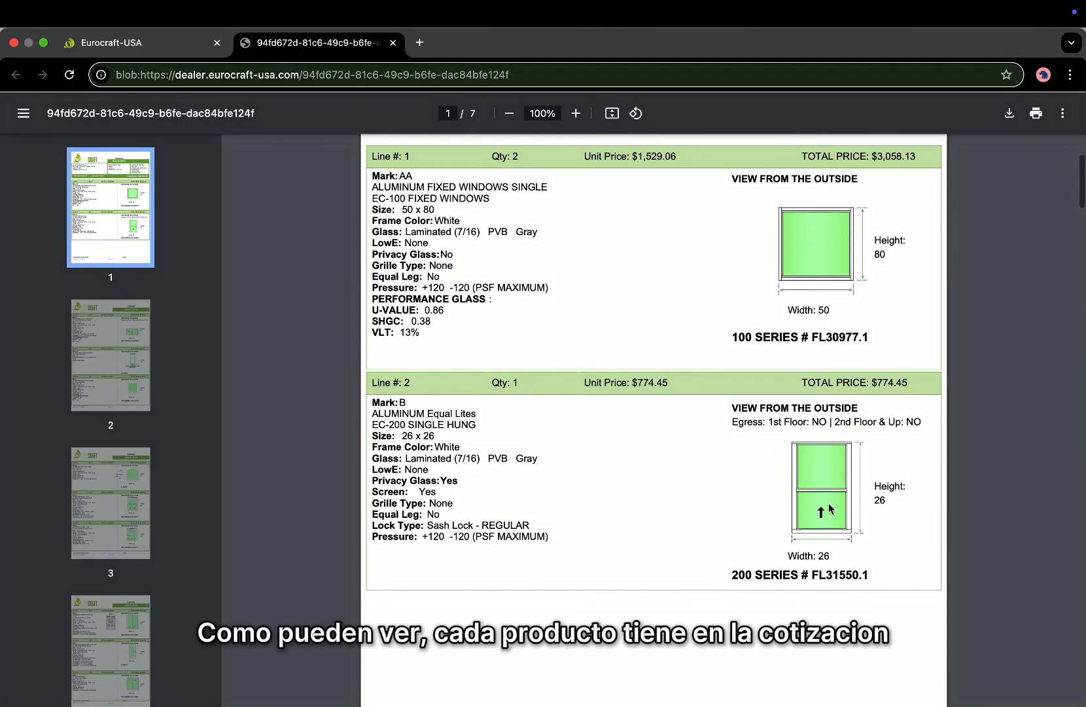
pyautogui.moveTo(725, 573)
pyautogui.mouseDown()
pyautogui.moveTo(888, 577)
pyautogui.moveTo(735, 577)
pyautogui.mouseUp()
pyautogui.click(888, 577)
pyautogui.click(727, 517)
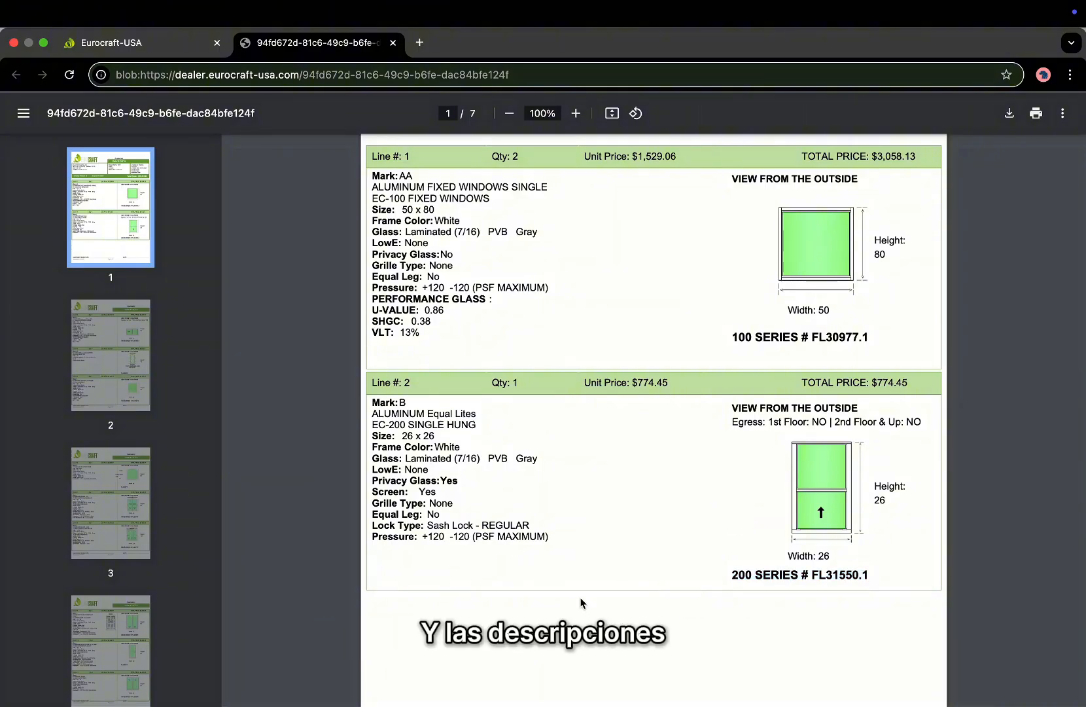
# Scroll further through the PDF and check the Delivery service line.
pyautogui.scroll(-5, 581, 602)
pyautogui.scroll(-20, 581, 602)
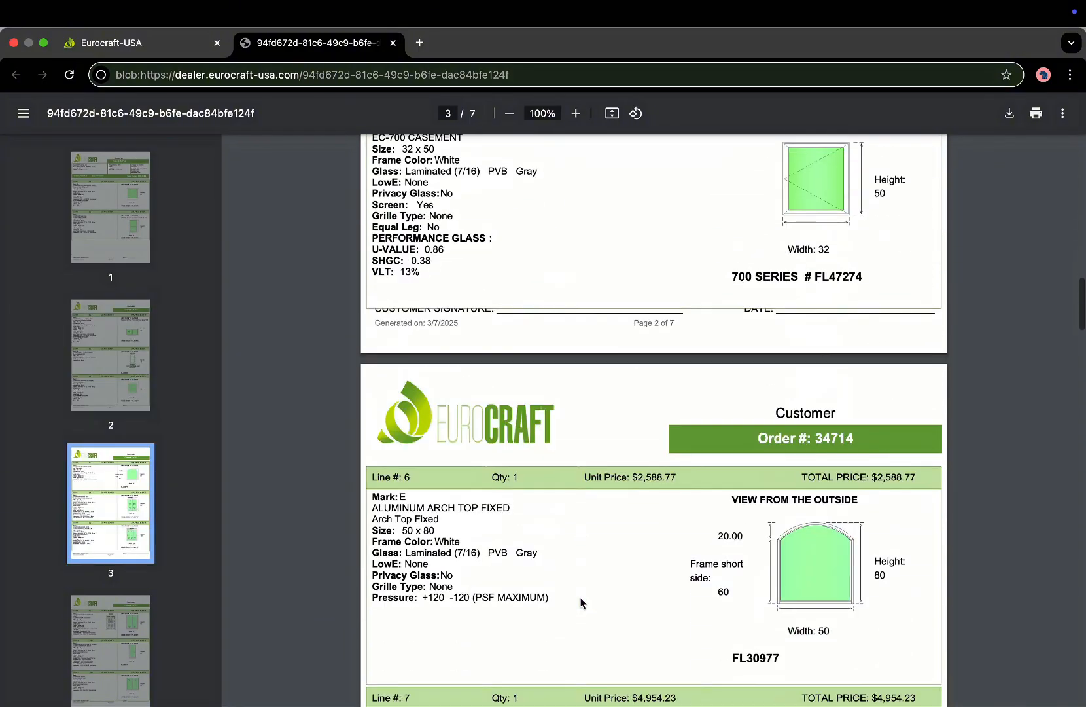
pyautogui.scroll(-12, 581, 602)
pyautogui.scroll(8, 581, 602)
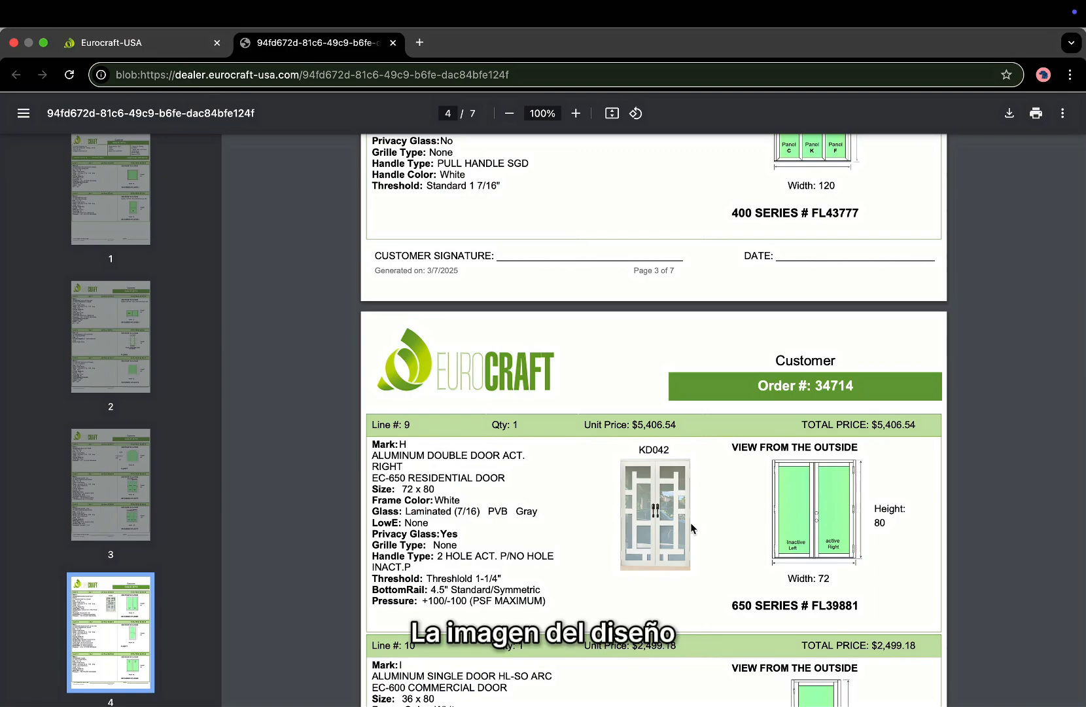
pyautogui.scroll(-3, 672, 555)
pyautogui.scroll(-16, 673, 561)
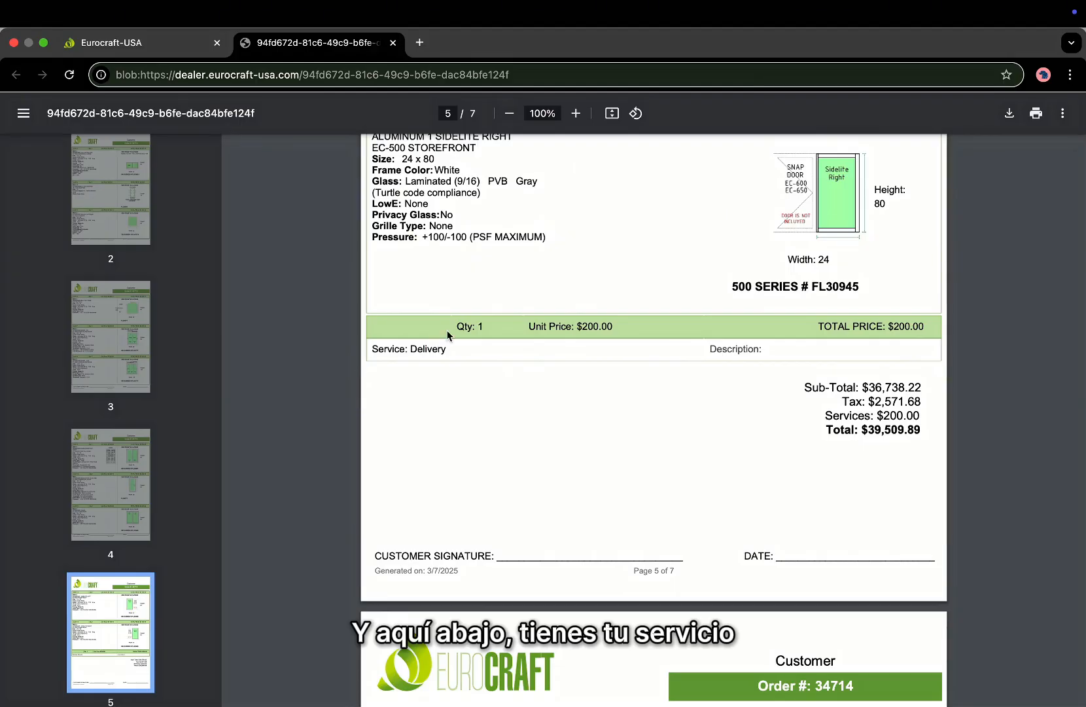
pyautogui.moveTo(449, 330); pyautogui.dragTo(718, 337)
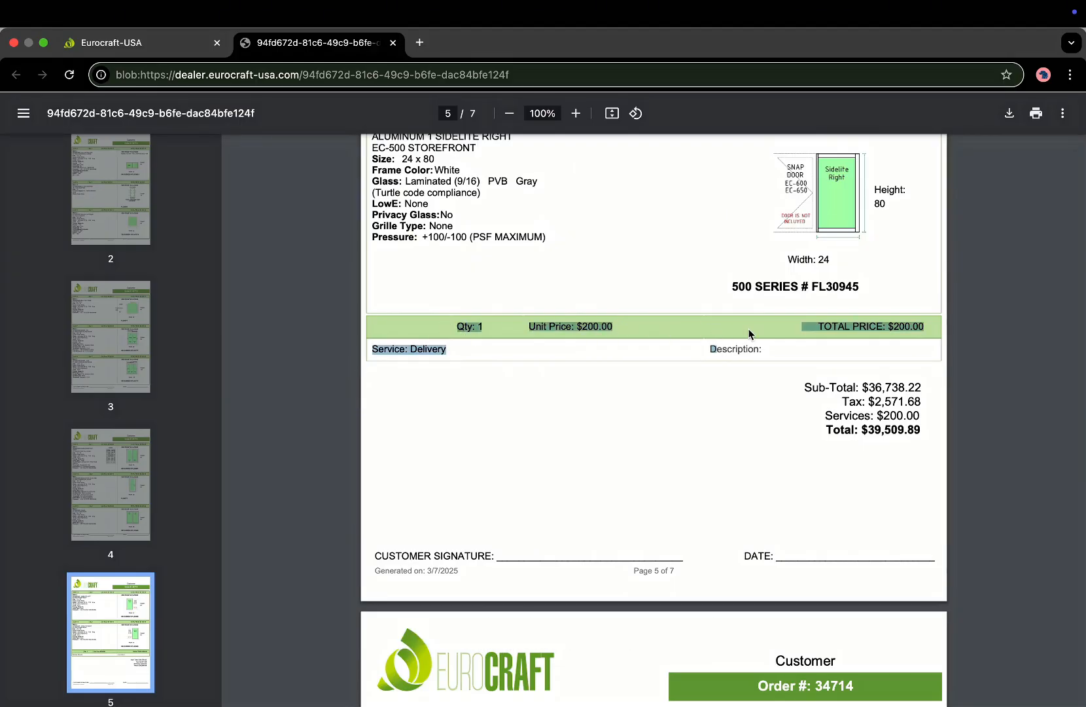
pyautogui.click(753, 335)
# Scroll the PDF back to page 1 and return to the quote 34714 page.
pyautogui.scroll(-1, 858, 362)
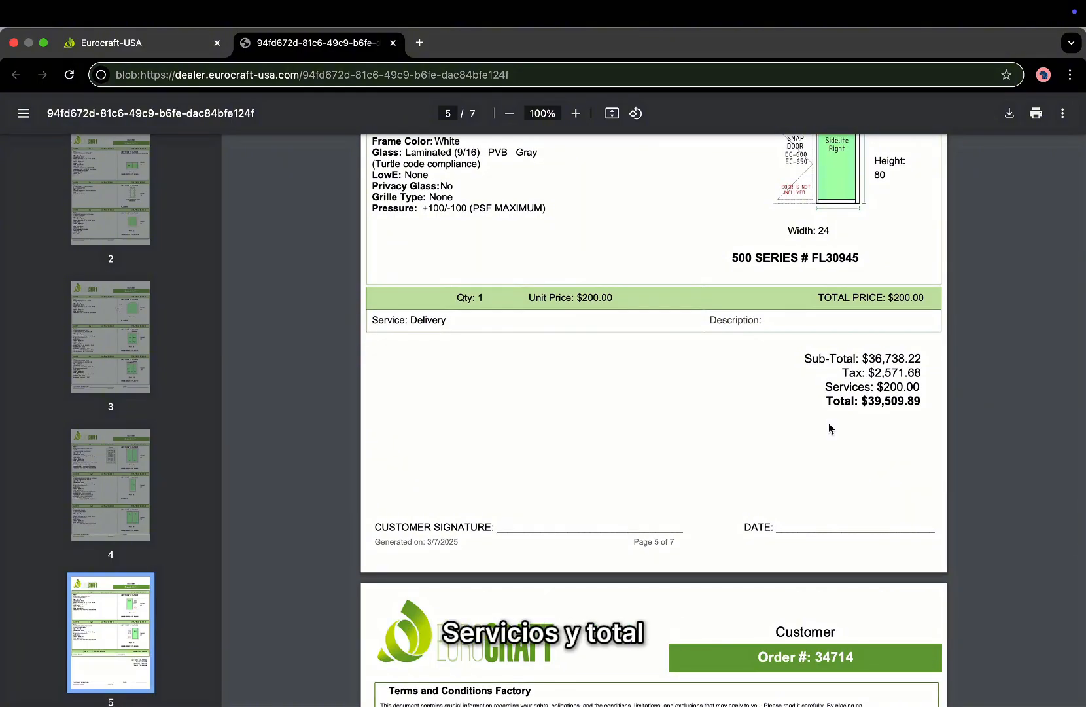
pyautogui.scroll(-10, 836, 505)
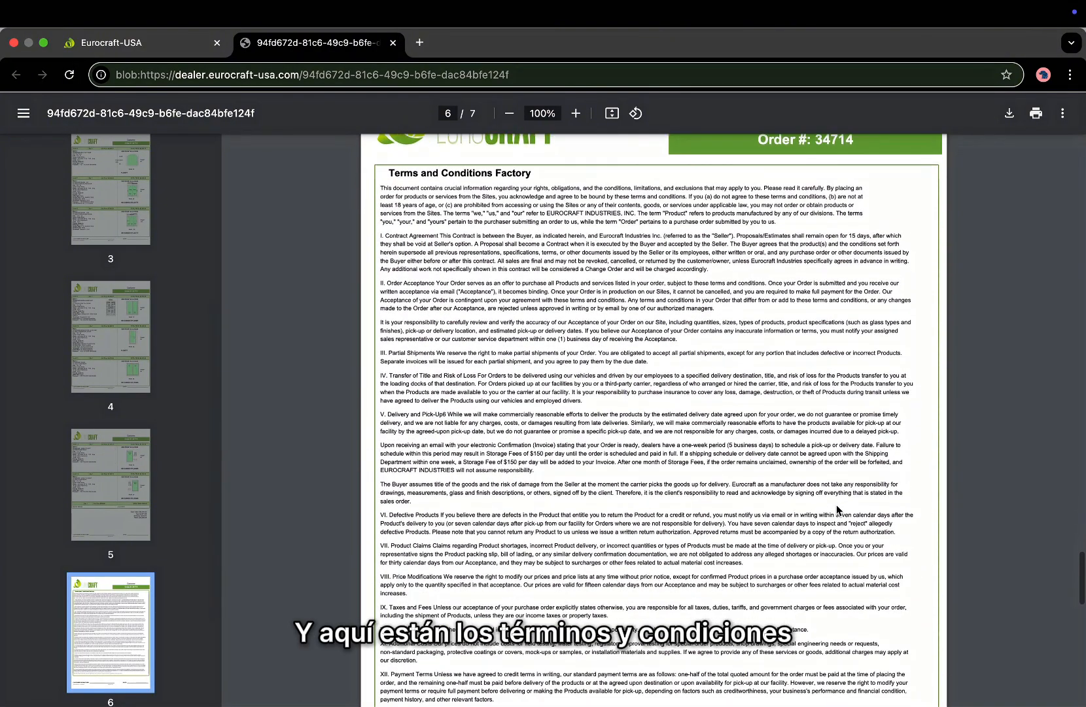
pyautogui.scroll(-5, 835, 505)
pyautogui.scroll(15, 836, 505)
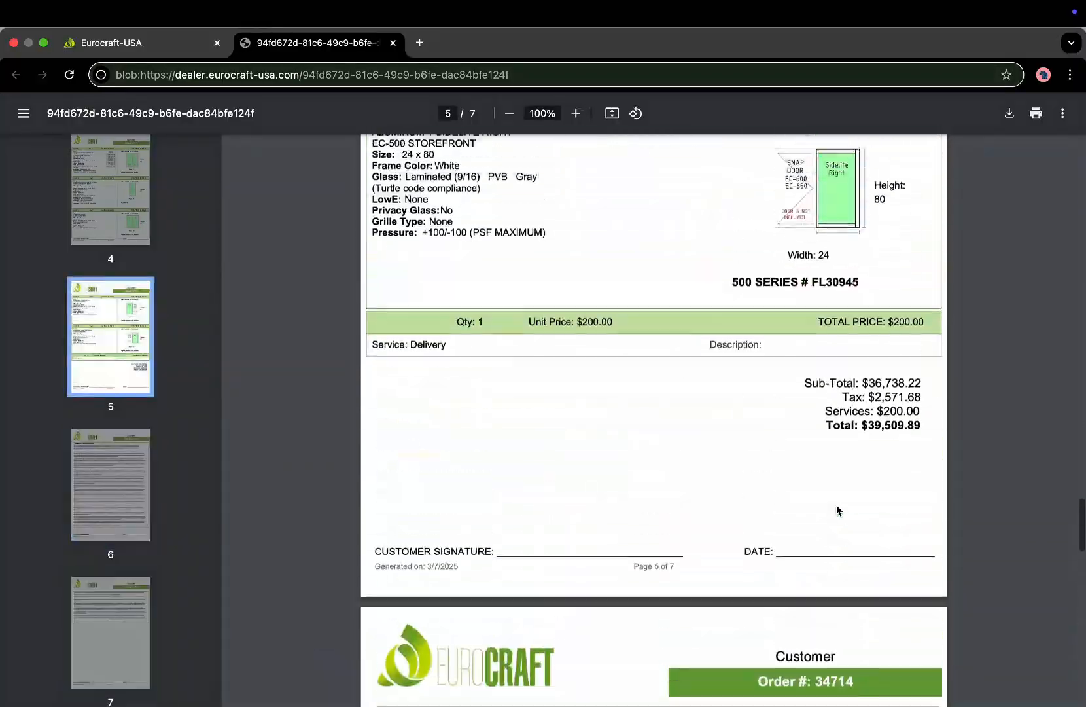
pyautogui.scroll(20, 836, 505)
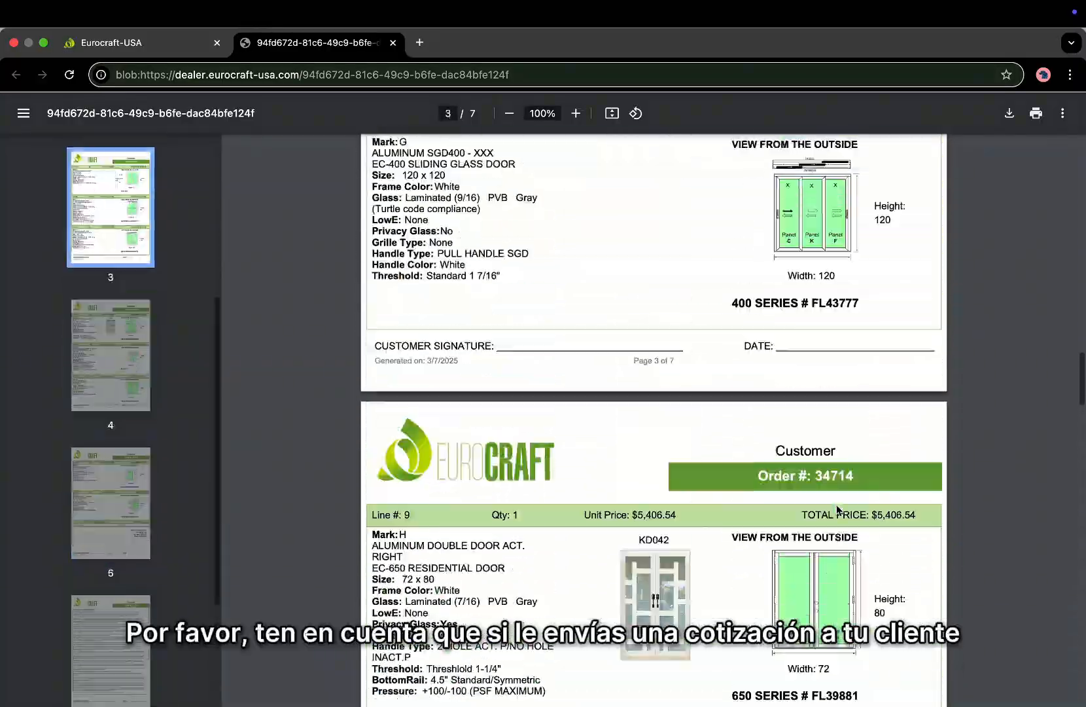
pyautogui.scroll(20, 838, 509)
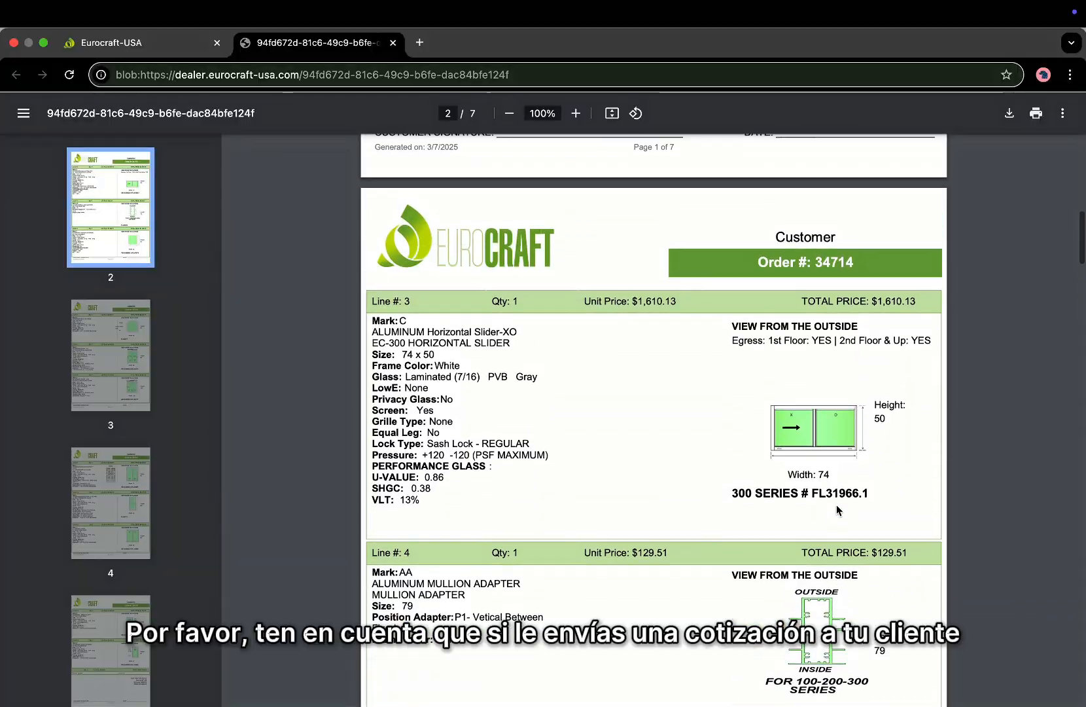
pyautogui.scroll(15, 835, 505)
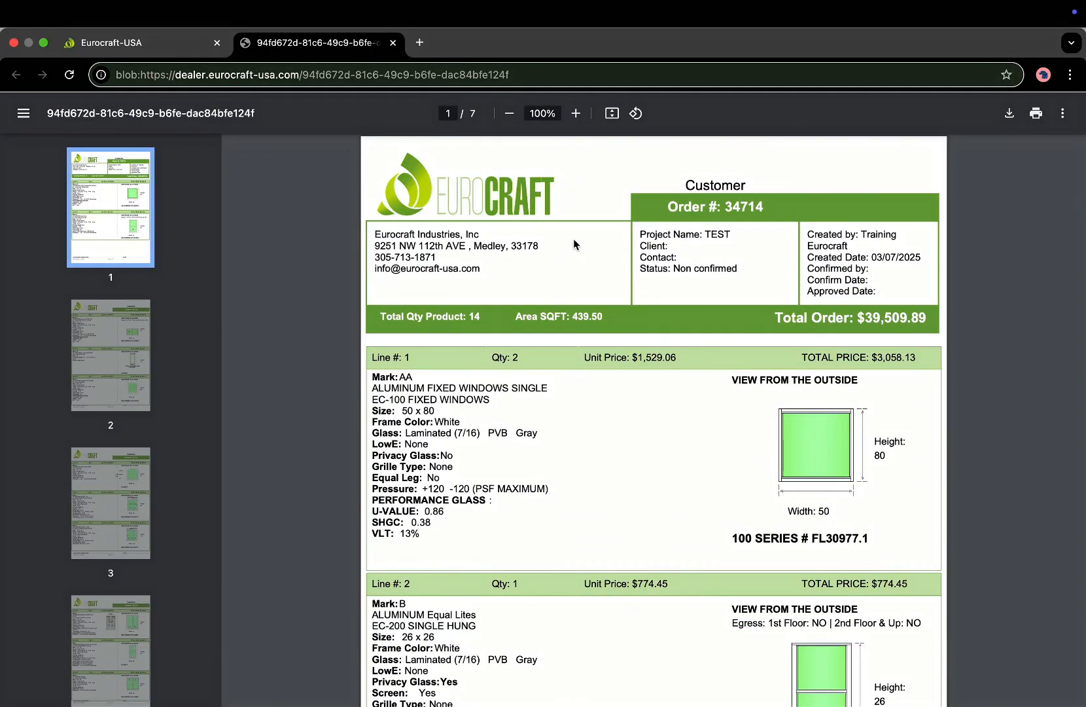
pyautogui.click(139, 42)
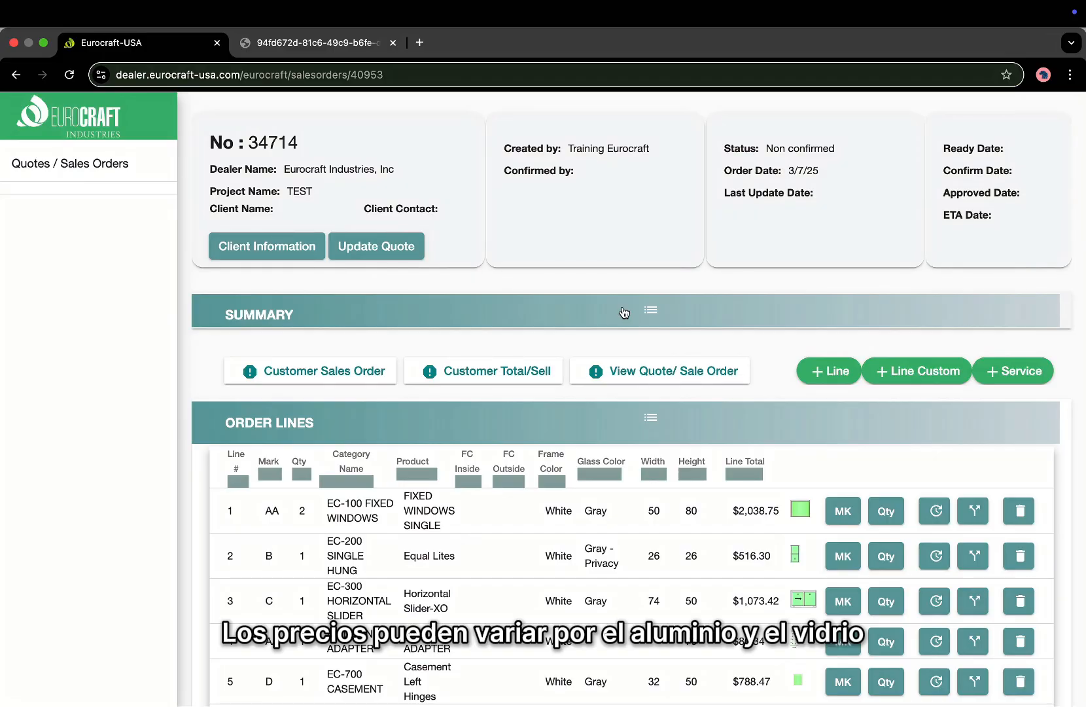
# Scroll the quote 34714 page down to bring the Customer Total/Sell button into view.
pyautogui.scroll(-1, 623, 310)
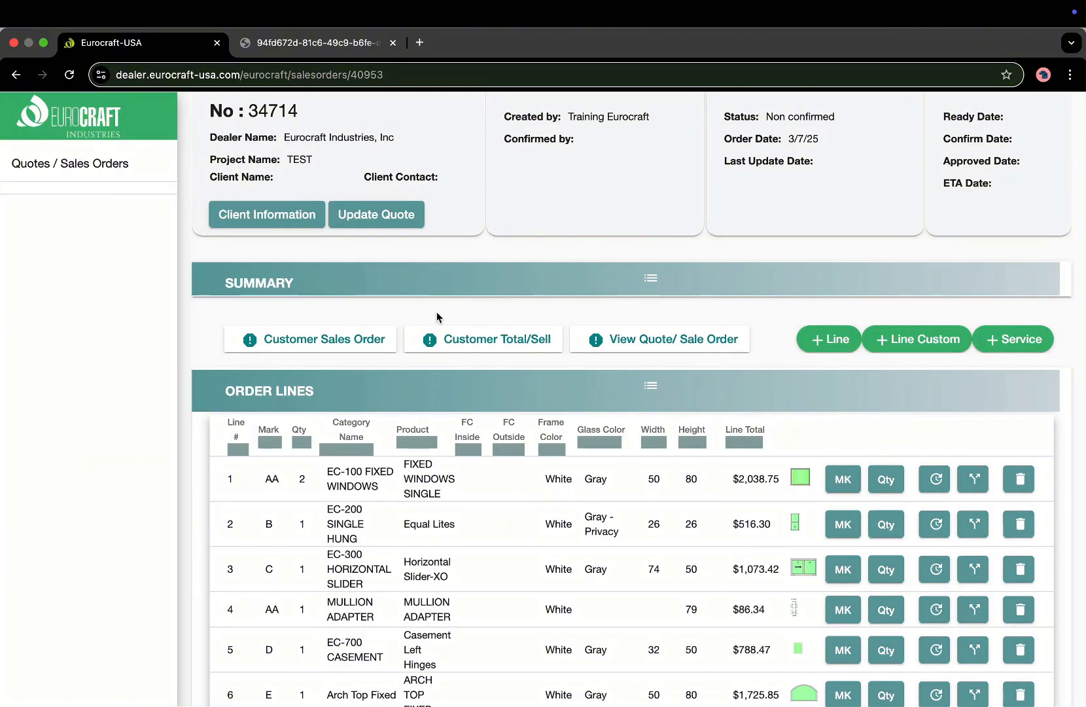
# Generate the customer total PDF, check its $39,509.89 order total, then return to the portal.
pyautogui.click(481, 348)
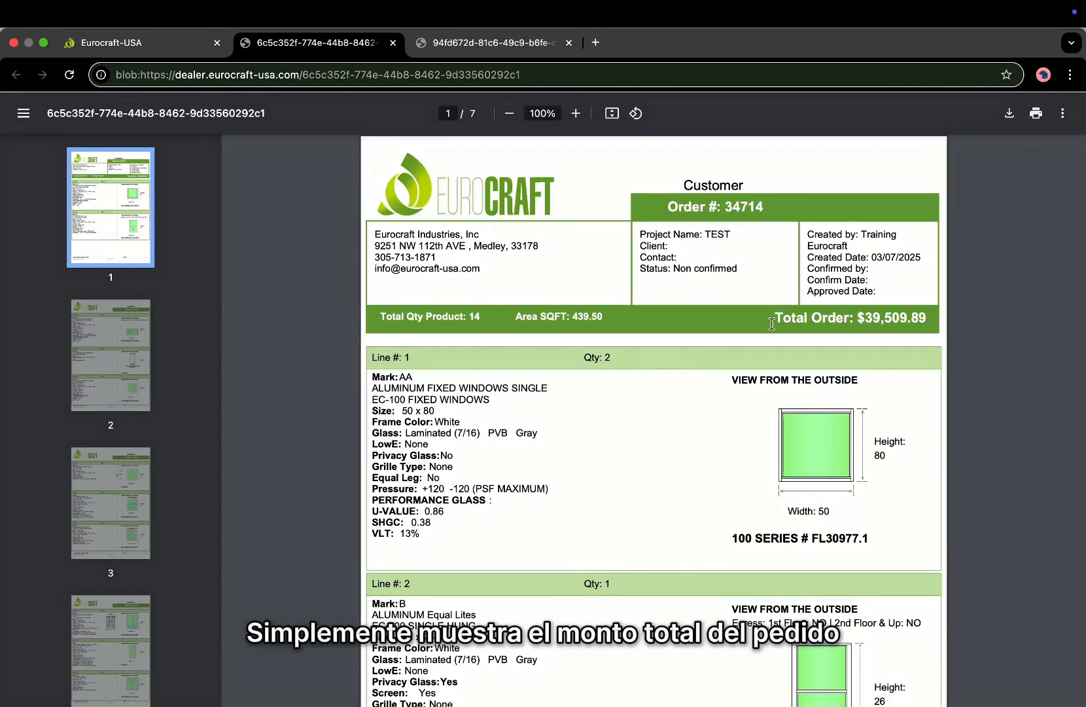
pyautogui.moveTo(772, 324); pyautogui.dragTo(918, 319)
pyautogui.click(948, 325)
pyautogui.scroll(-7, 695, 475)
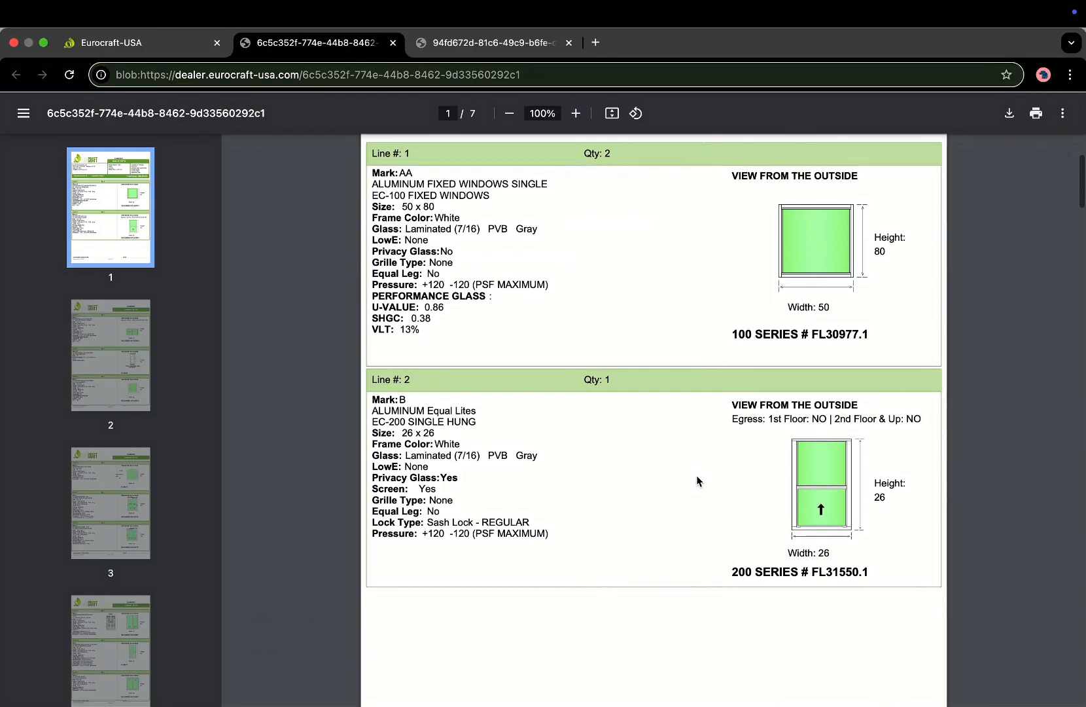
pyautogui.scroll(-7, 697, 466)
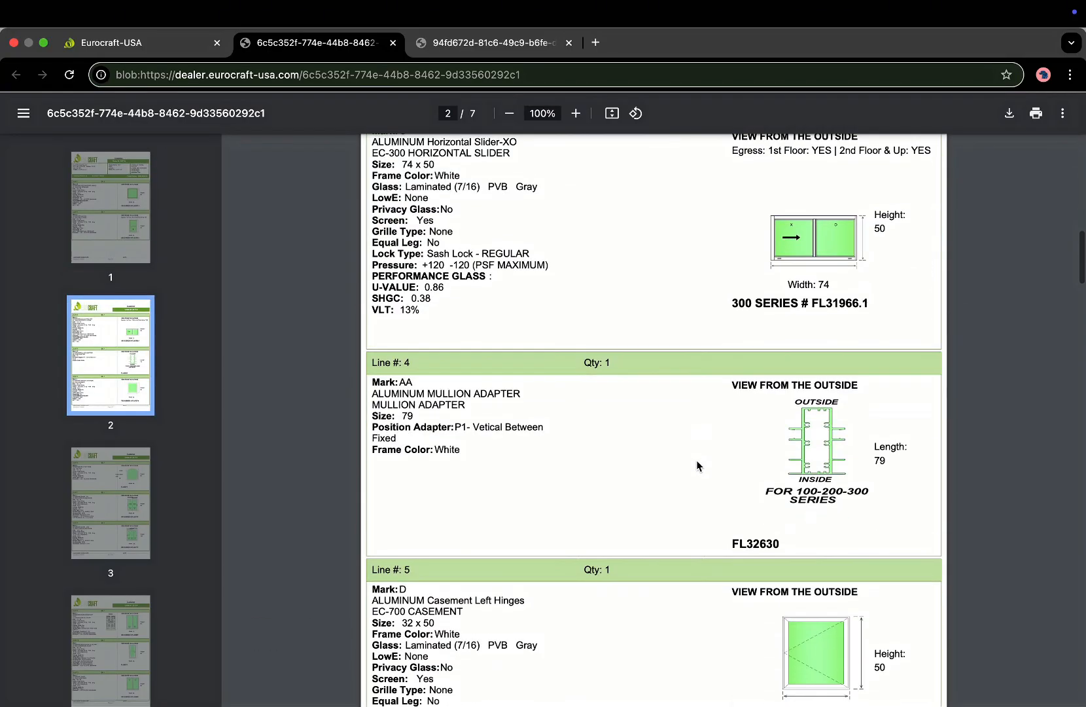
pyautogui.scroll(7, 696, 466)
pyautogui.scroll(6, 697, 466)
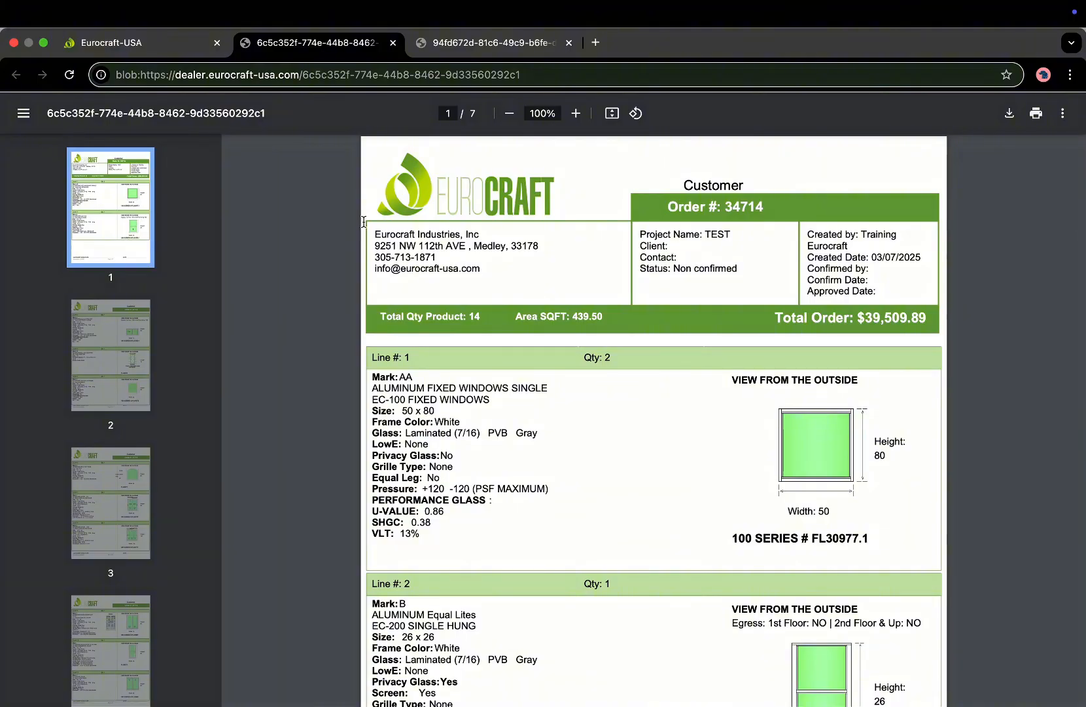
pyautogui.click(176, 49)
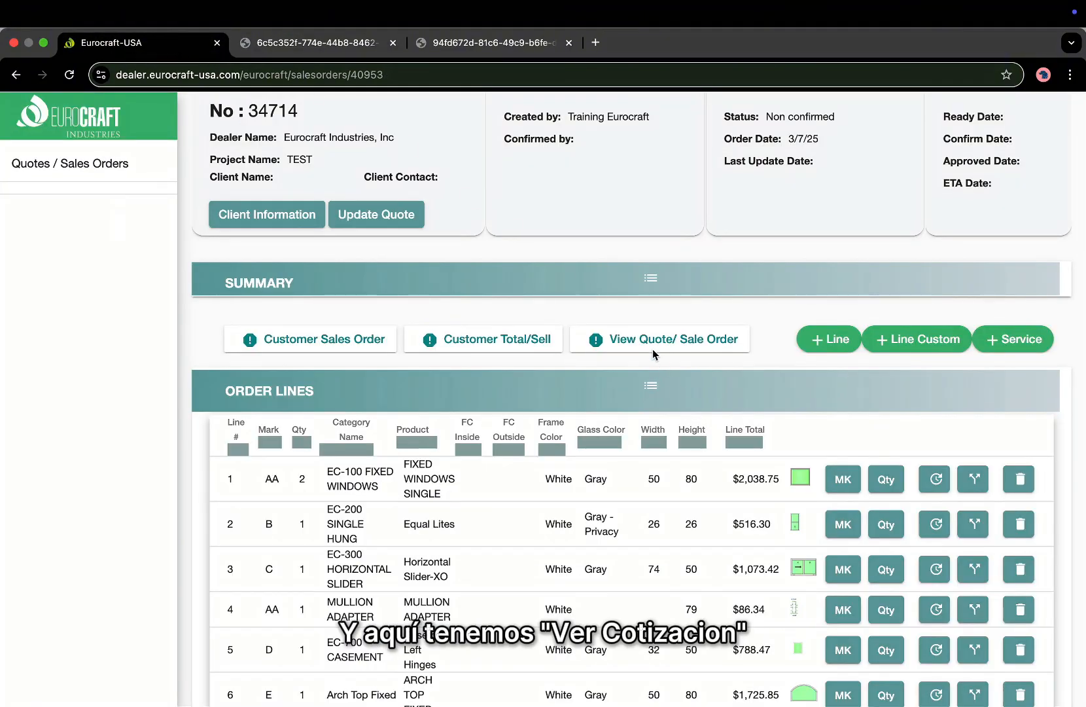
# Open the unpriced Quote PDF for order 34714 and scroll through its line specs and sizes.
pyautogui.click(638, 340)
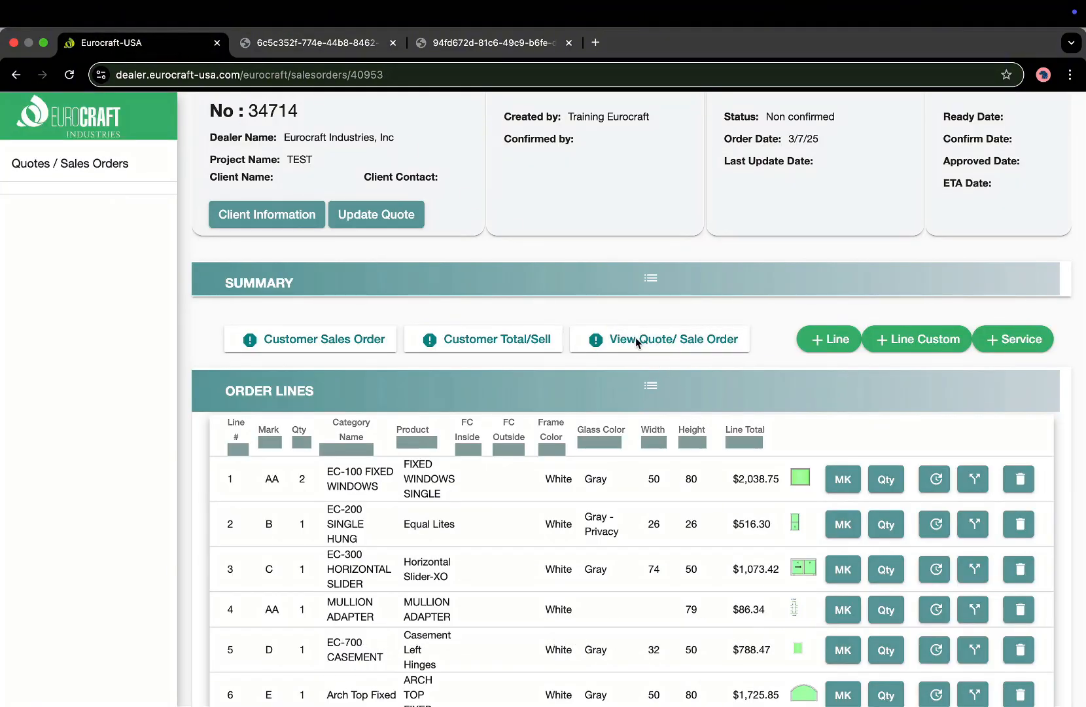
pyautogui.scroll(-3, 782, 426)
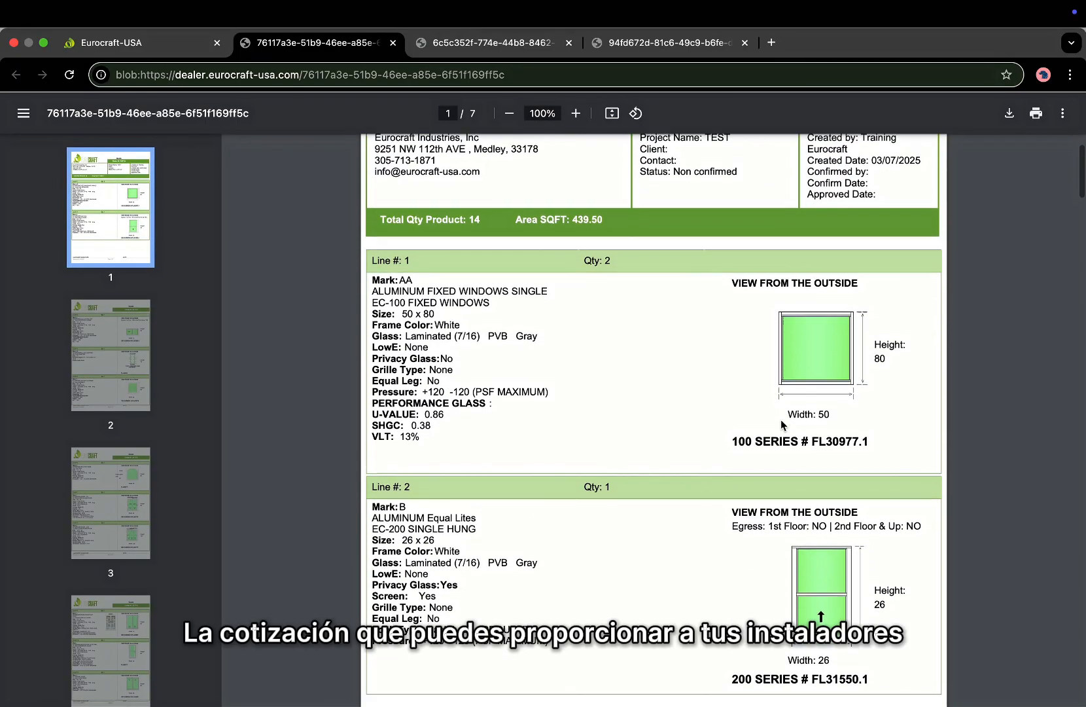
pyautogui.scroll(-1, 781, 422)
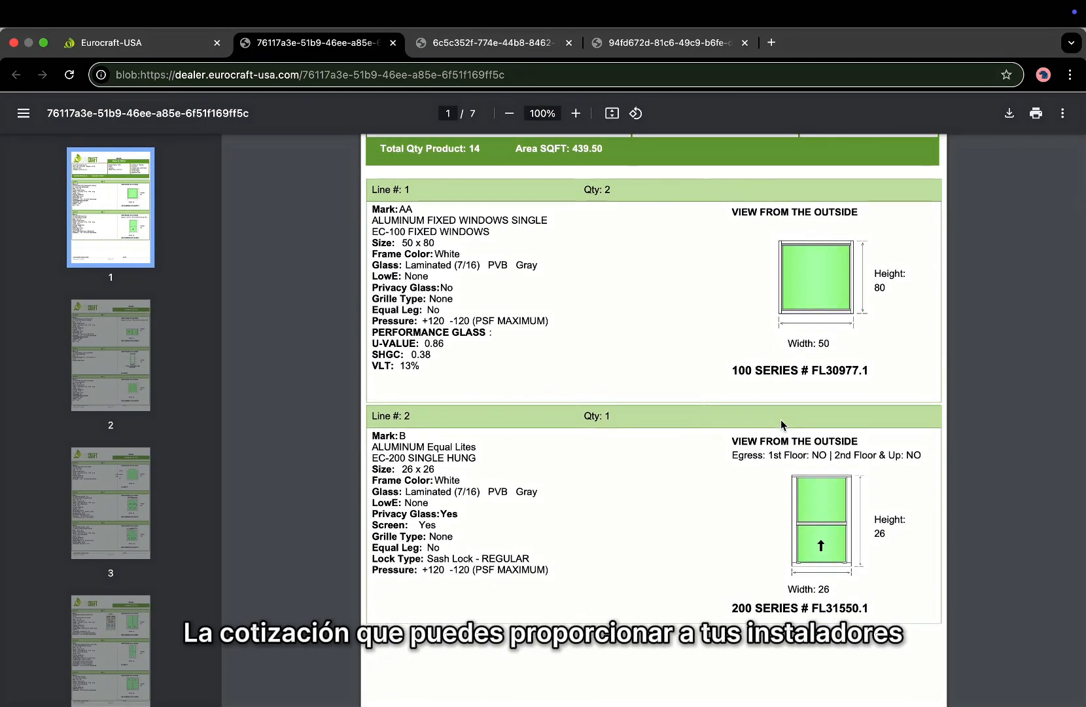
pyautogui.scroll(-2, 780, 420)
pyautogui.scroll(1, 781, 419)
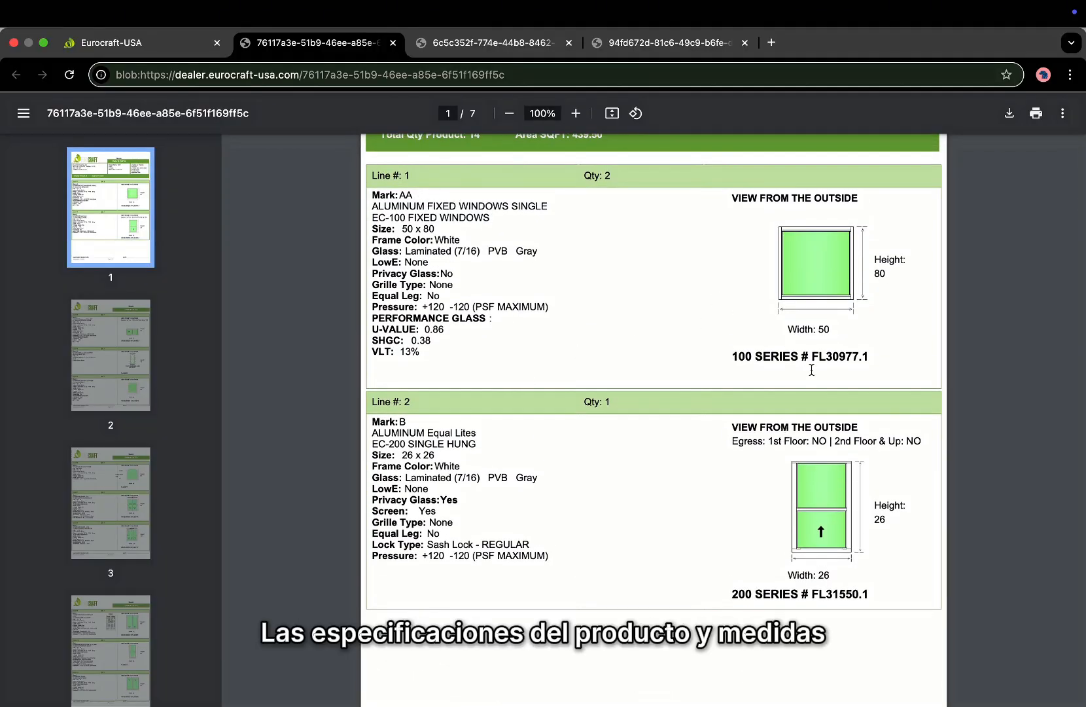
pyautogui.scroll(3, 848, 345)
pyautogui.scroll(1, 848, 344)
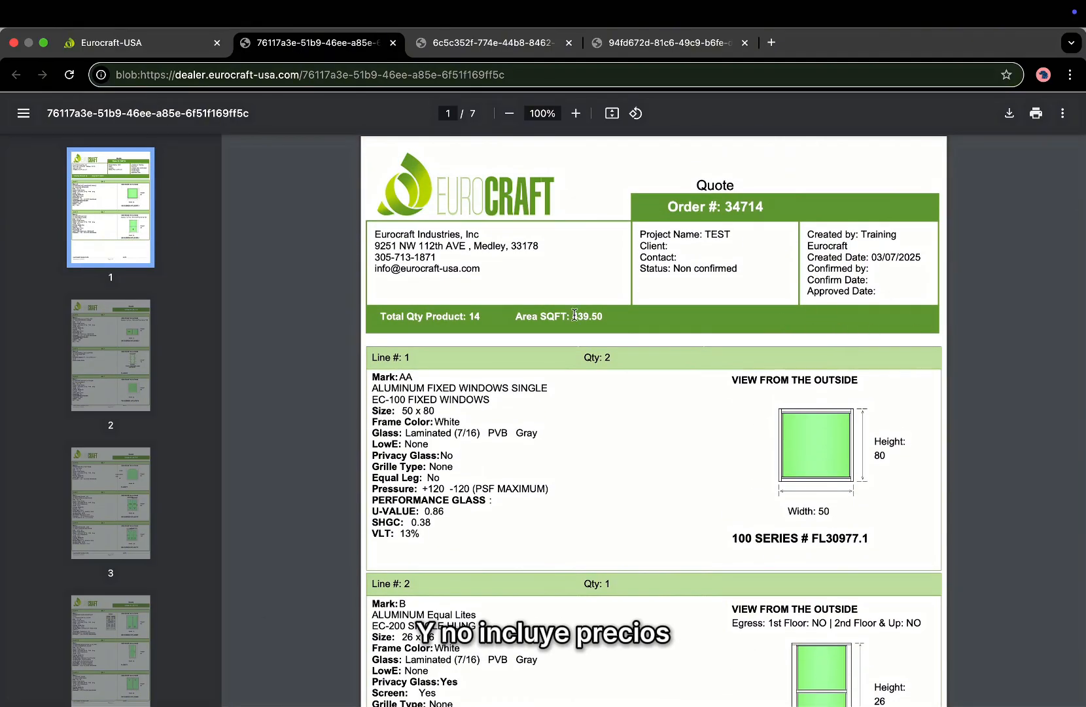
# Return to the quote 34714 page and check its header and Non confirmed status.
pyautogui.click(182, 41)
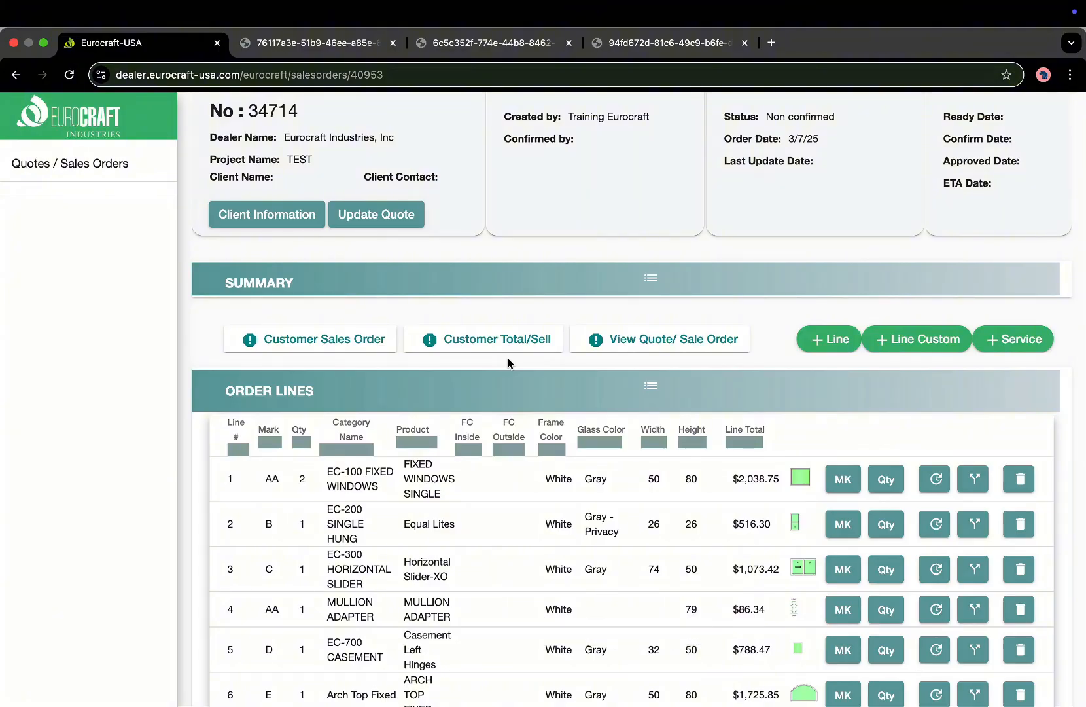
pyautogui.scroll(2, 550, 286)
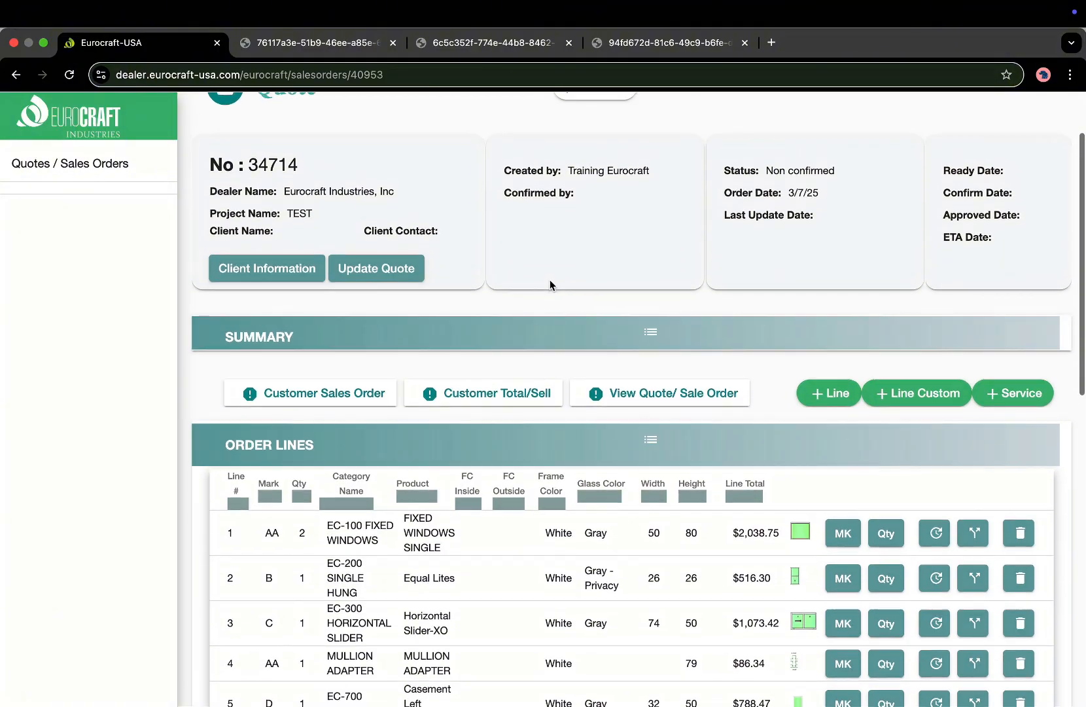
pyautogui.scroll(3, 549, 280)
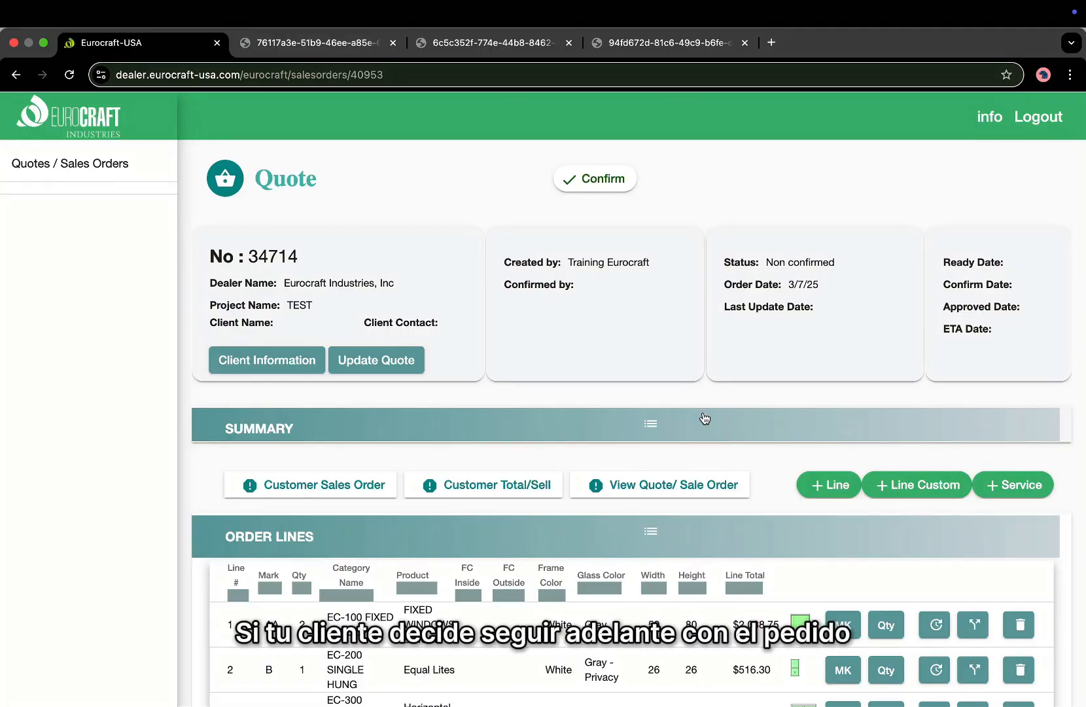
pyautogui.scroll(-3, 704, 418)
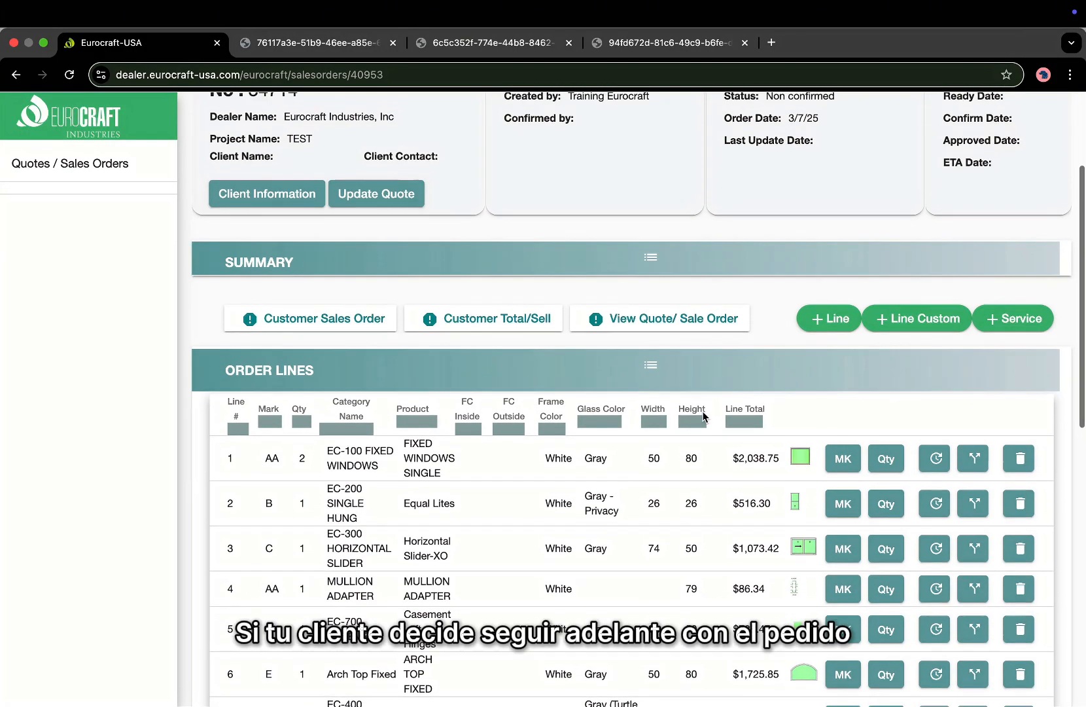
pyautogui.scroll(3, 704, 417)
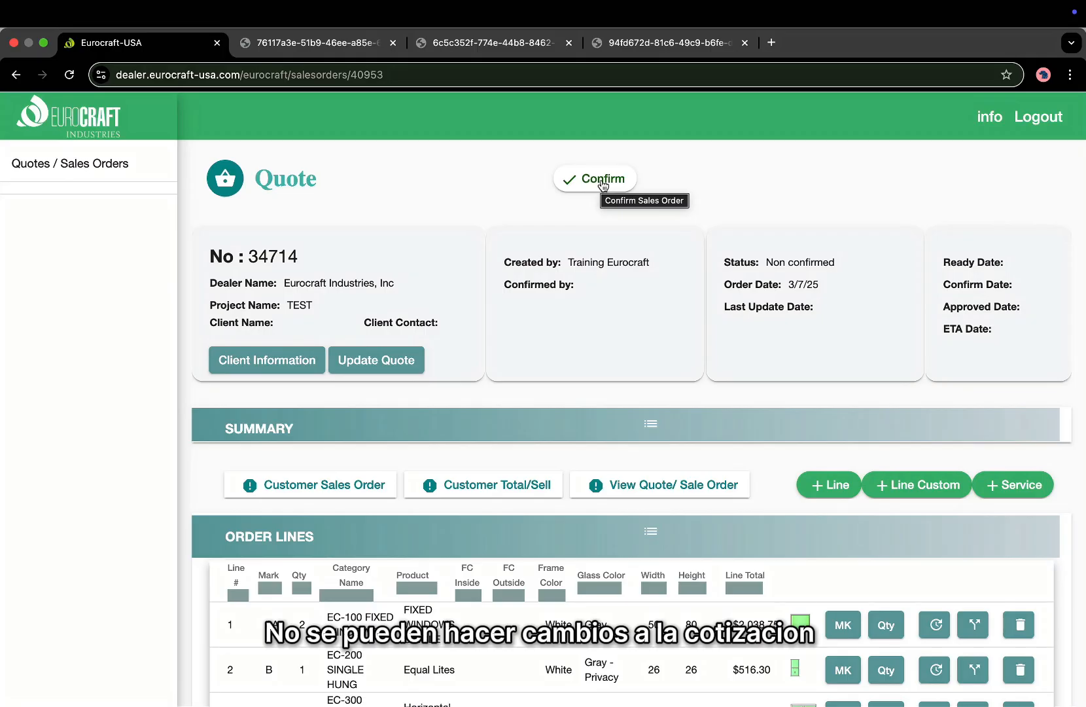
# Scroll through the thirteen order lines and Delivery service, then back to the top.
pyautogui.scroll(-1, 549, 436)
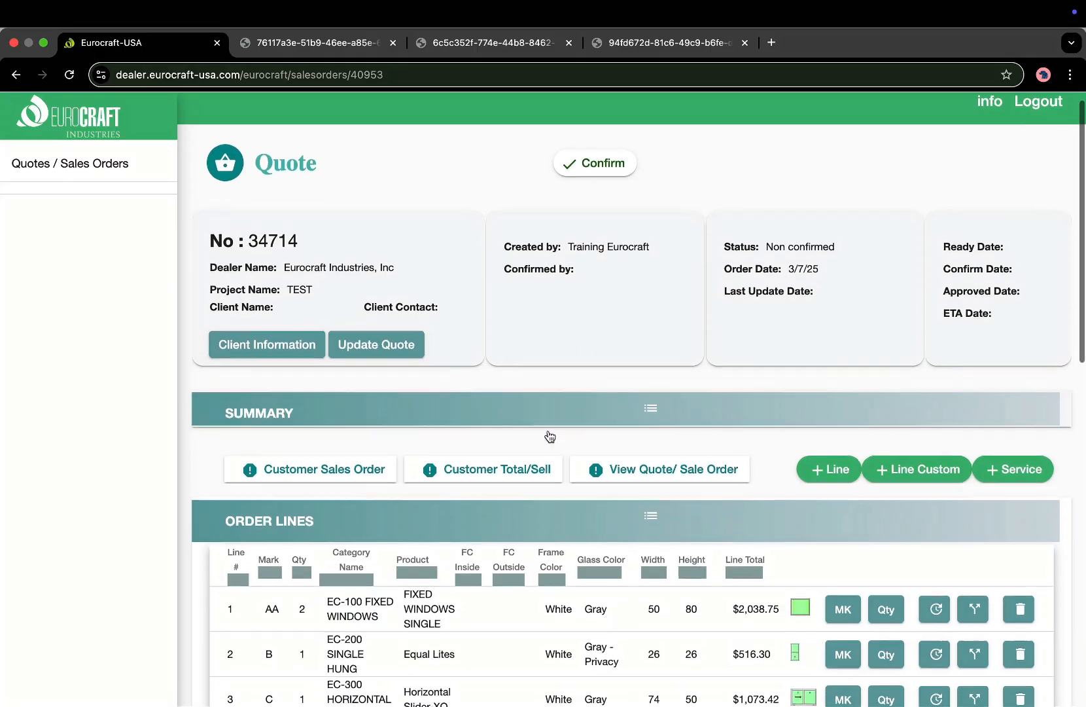
pyautogui.scroll(-10, 549, 437)
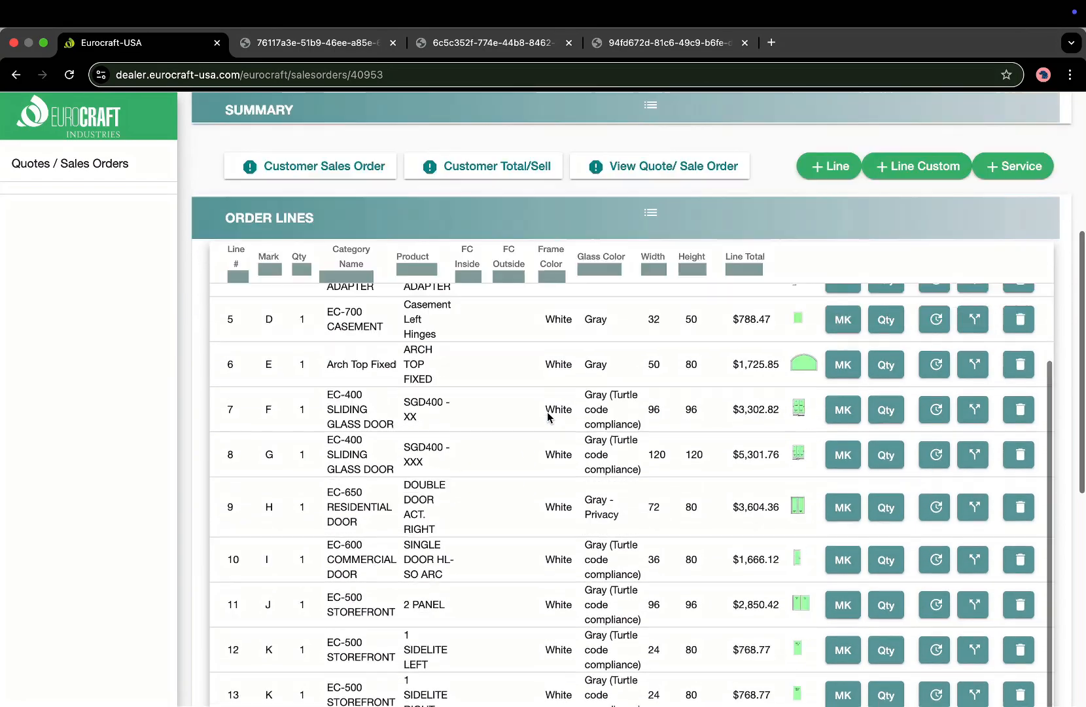
pyautogui.scroll(-5, 548, 416)
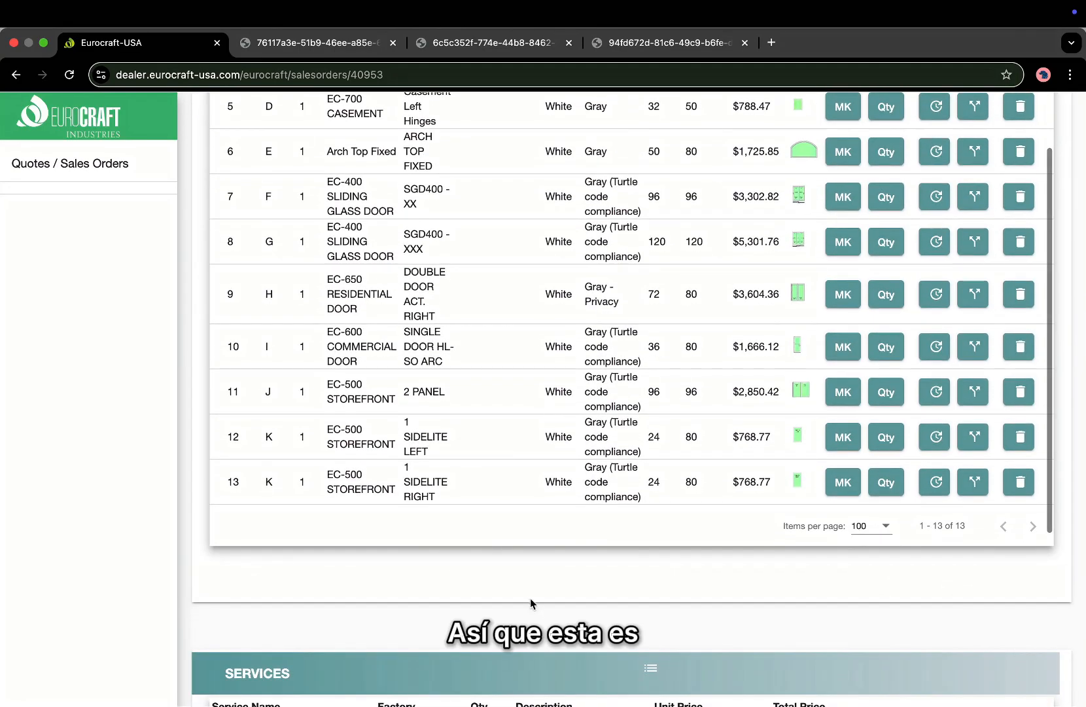
pyautogui.scroll(-3, 531, 601)
pyautogui.scroll(8, 601, 400)
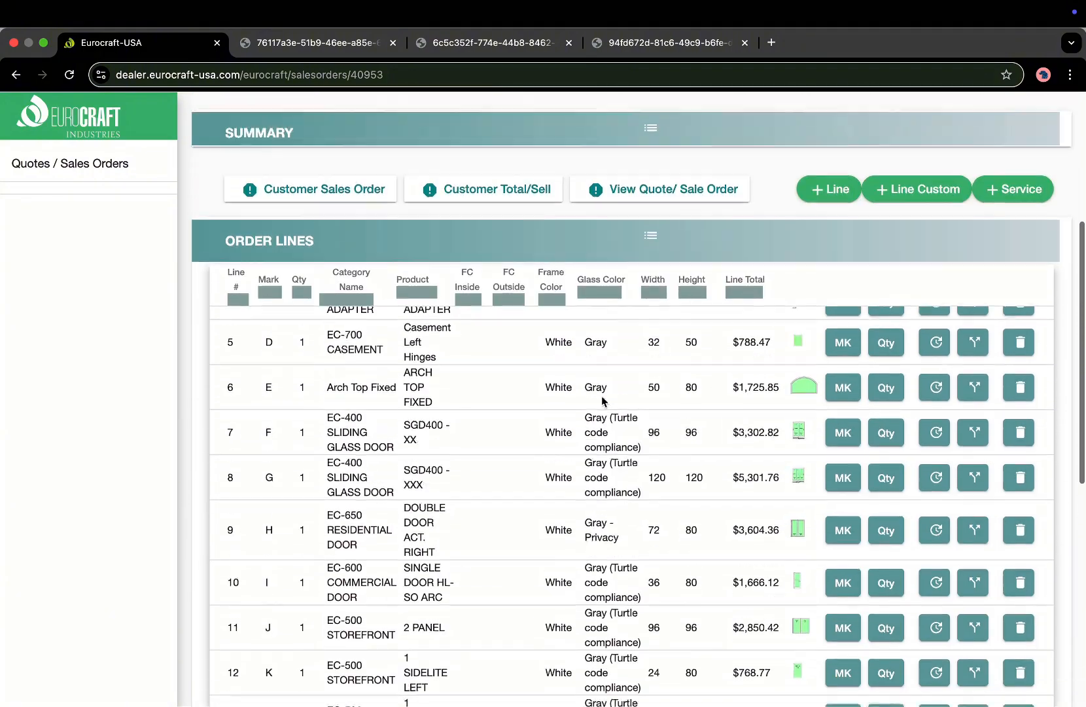
pyautogui.scroll(8, 602, 400)
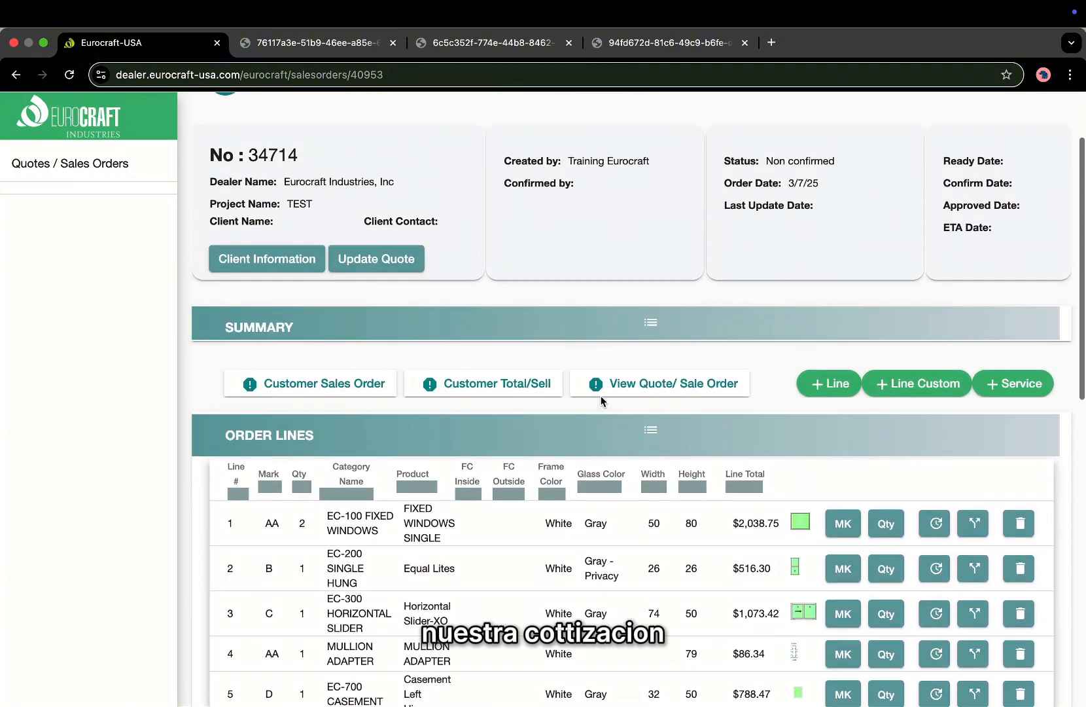
pyautogui.scroll(3, 601, 400)
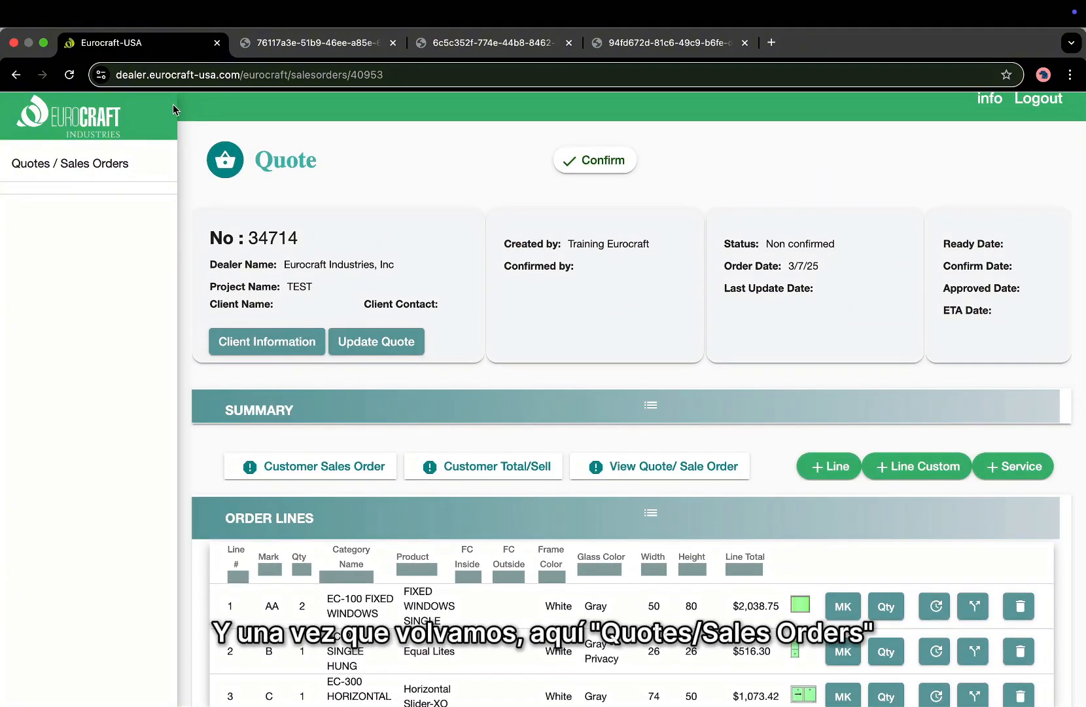
pyautogui.click(102, 165)
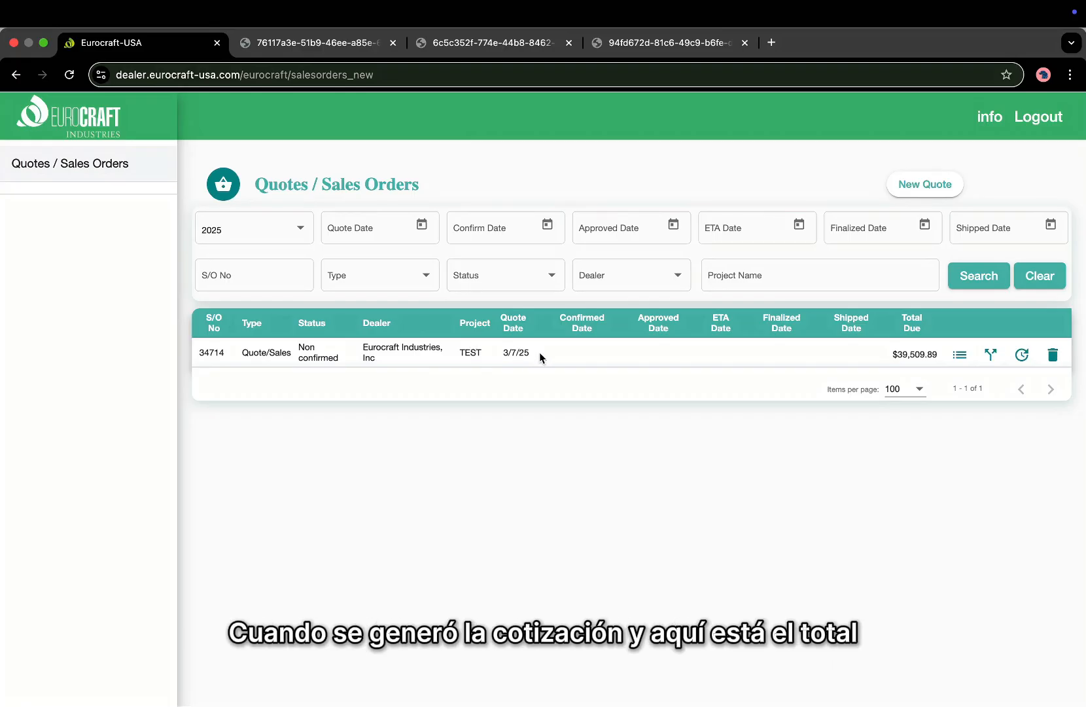
pyautogui.click(959, 354)
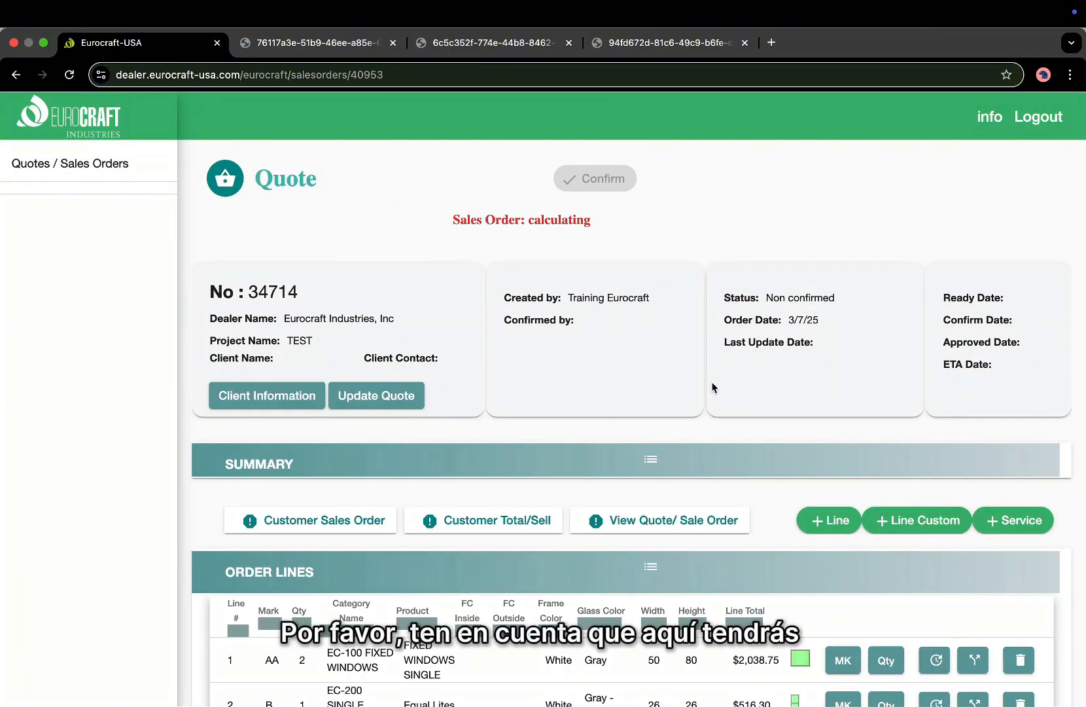
# Generate a new priced Customer Sales Order PDF, then return to the quote 34714 page.
pyautogui.click(319, 491)
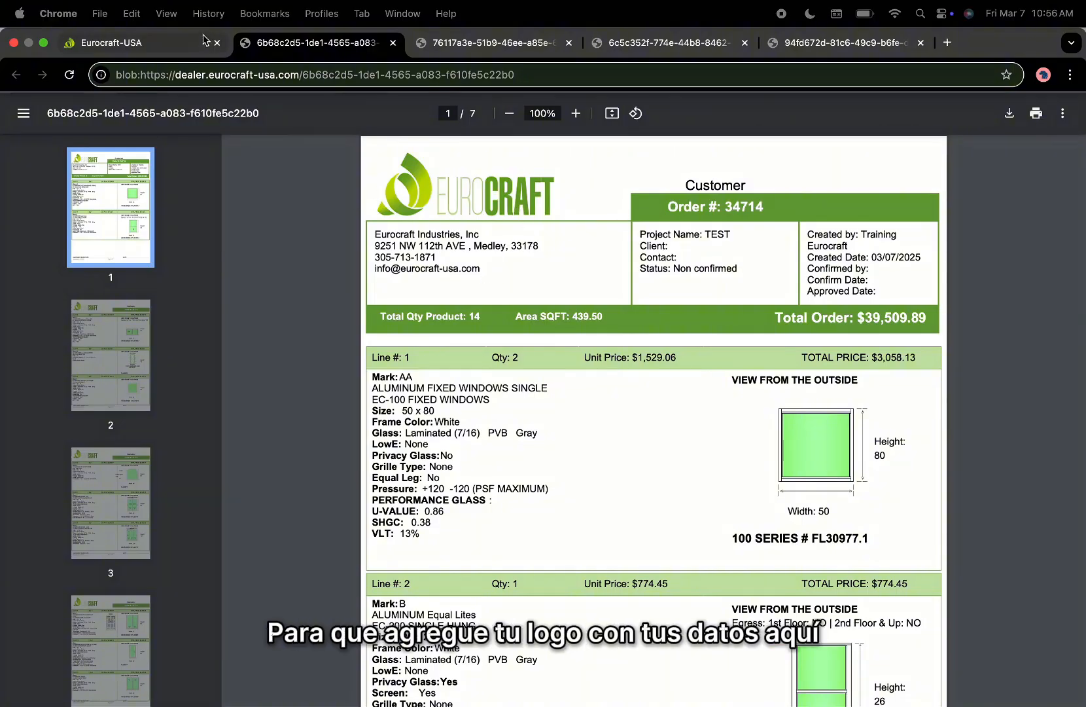
pyautogui.click(124, 43)
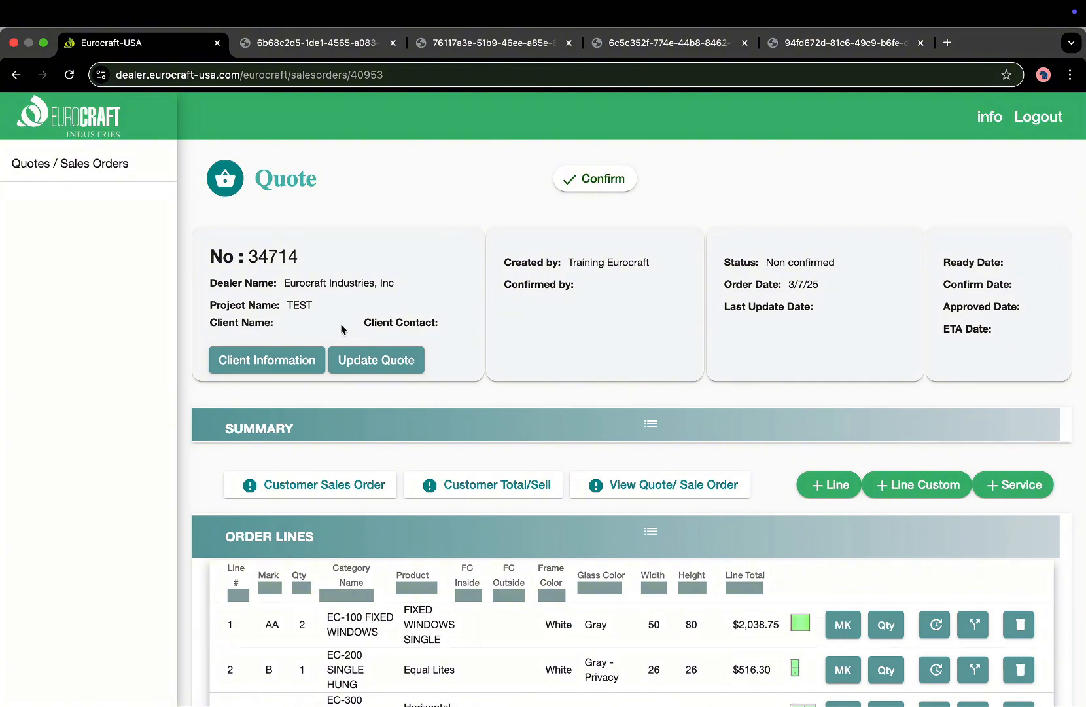
# Go to the Quotes / Sales Orders list showing quote 34714 at $39,509.89 due.
pyautogui.click(138, 165)
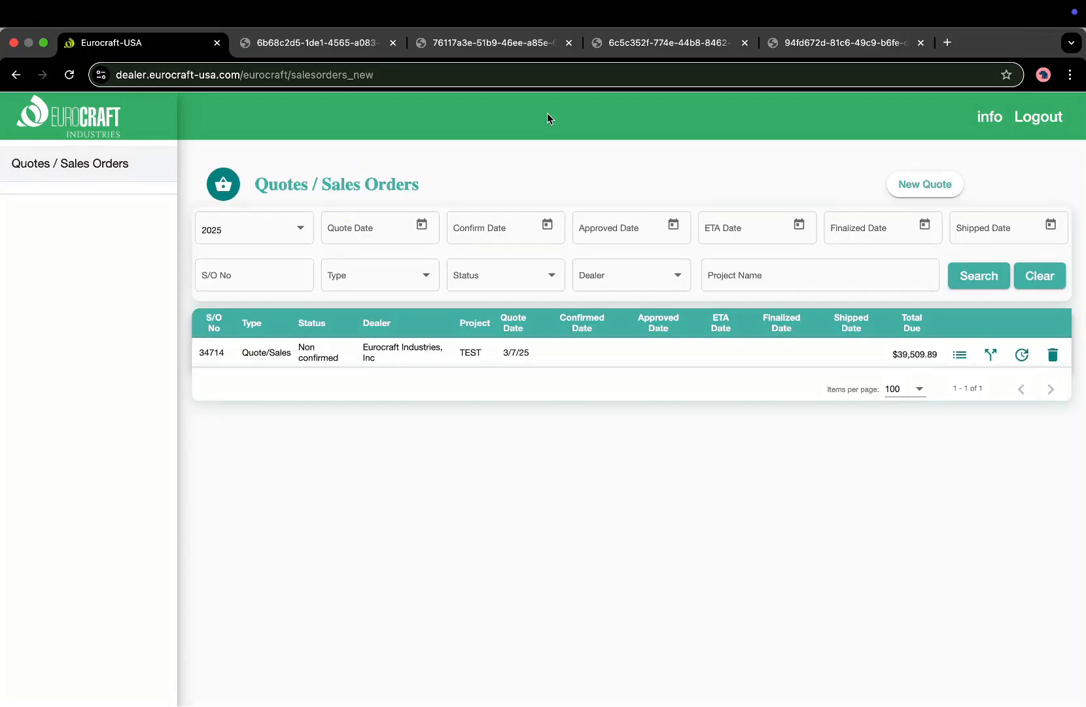